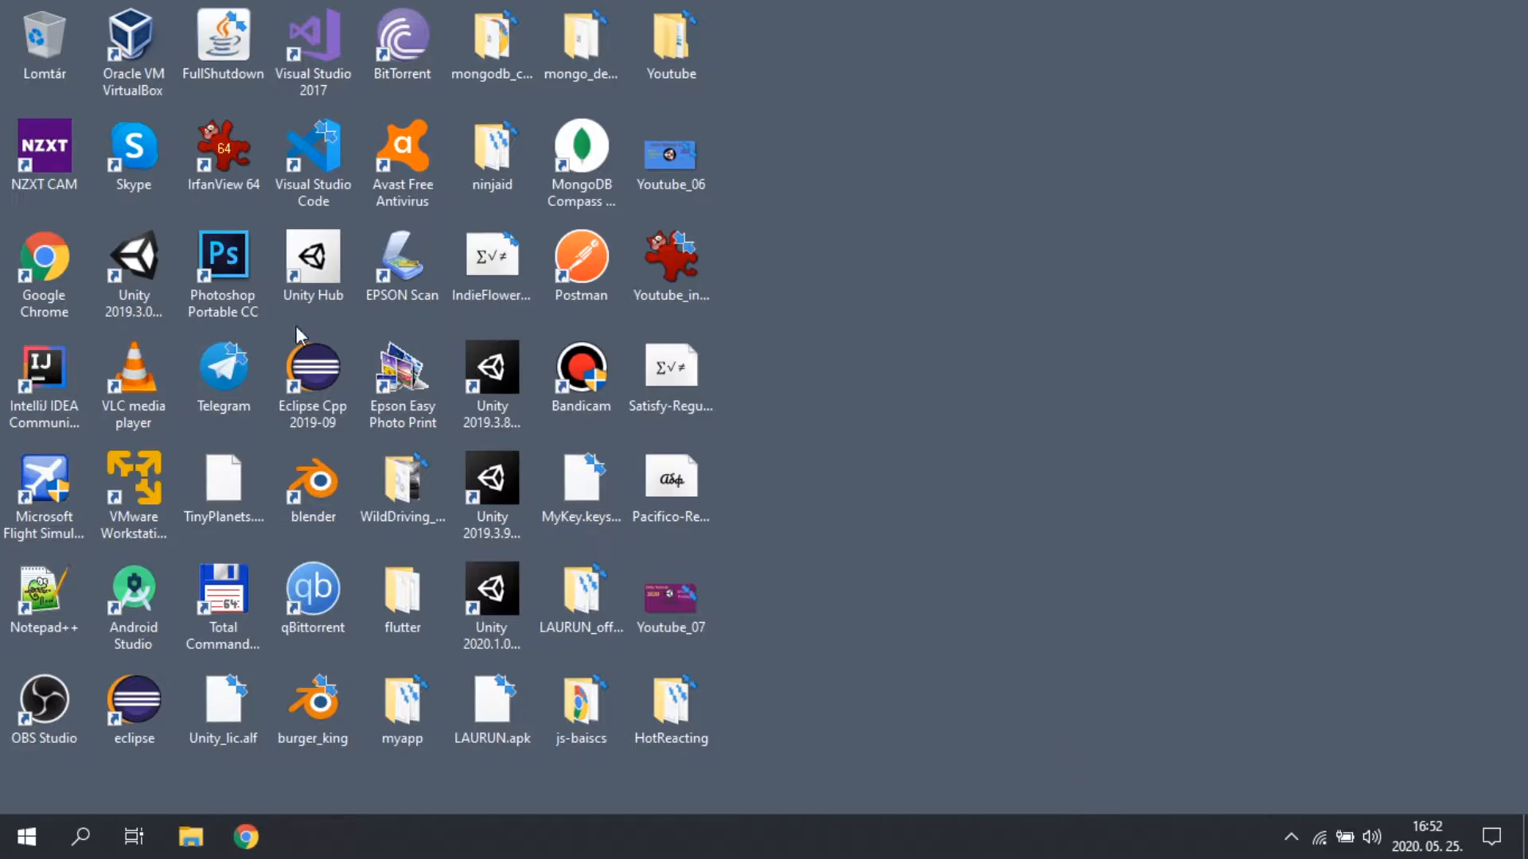
# Step: Launch Unity Hub, postpone its update, and create a new 3D project named SimpleSampleProject
pyautogui.doubleClick(320, 274)
pyautogui.click(1444, 785)
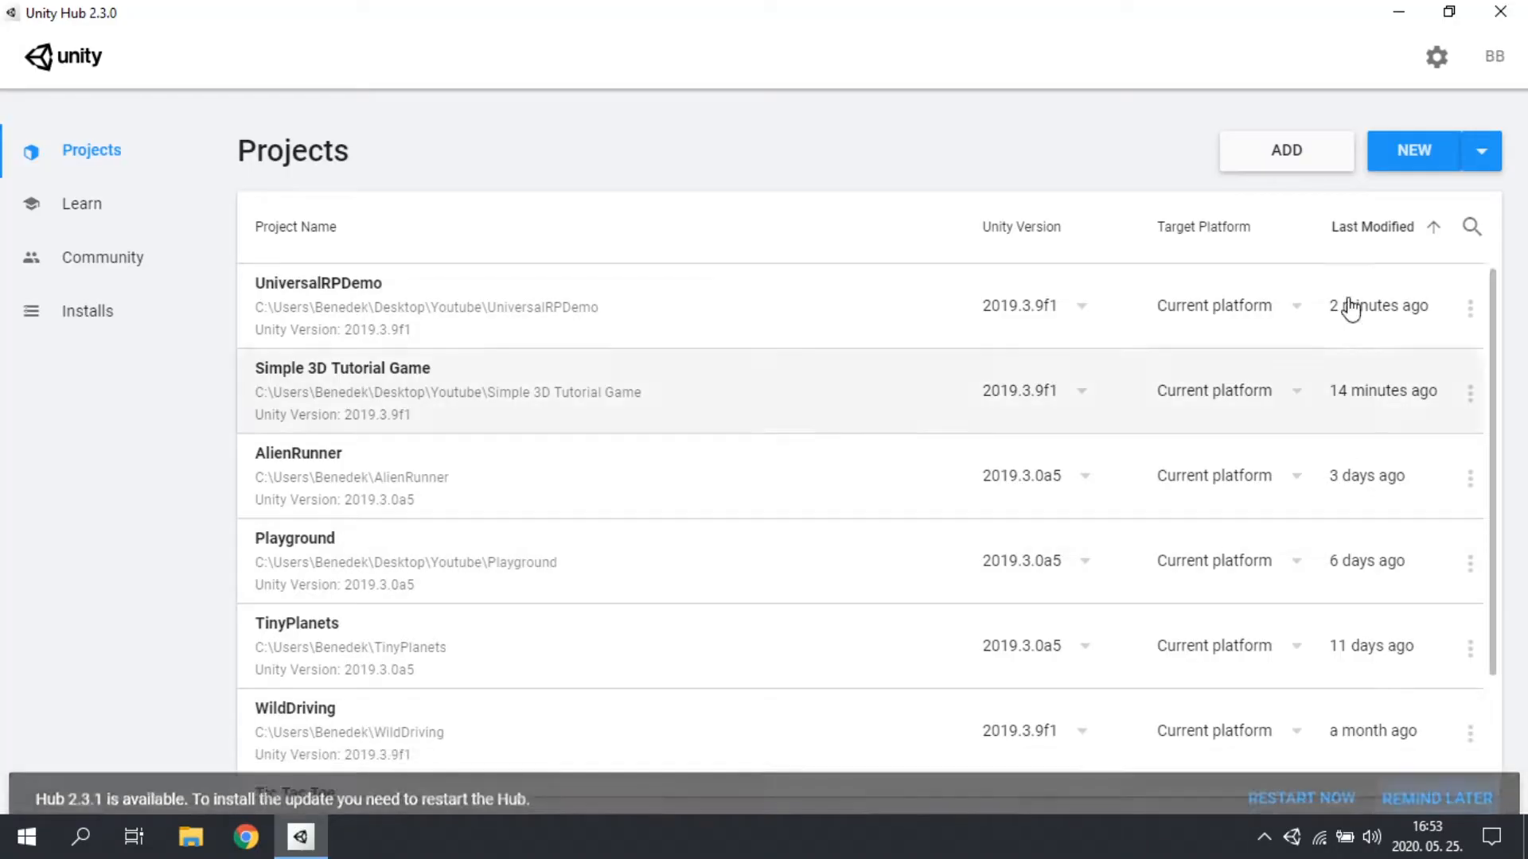
pyautogui.click(1394, 162)
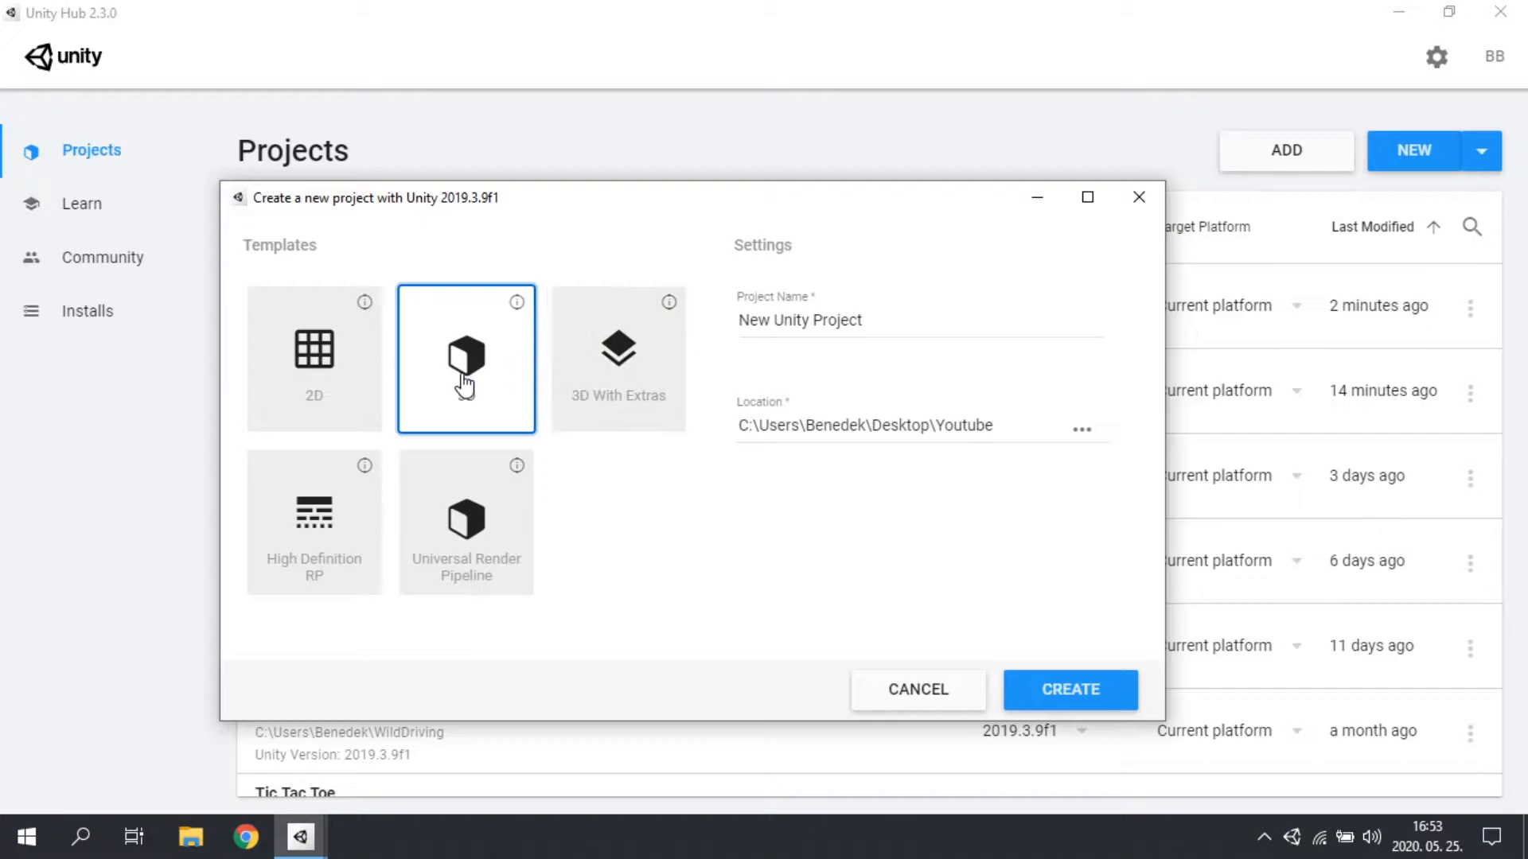
pyautogui.press('BackSpace')
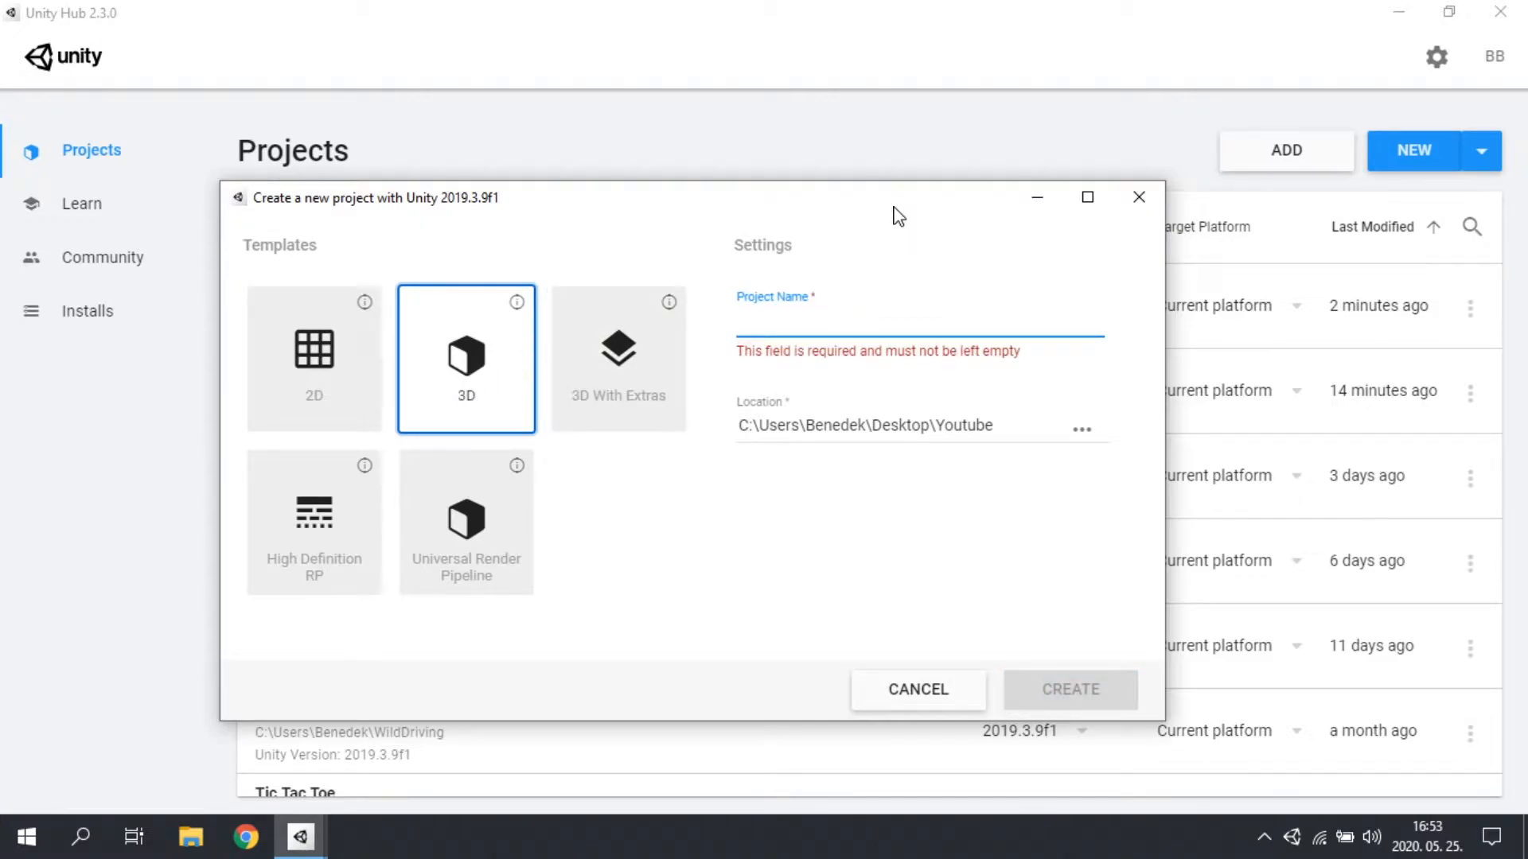
pyautogui.write('Sa')
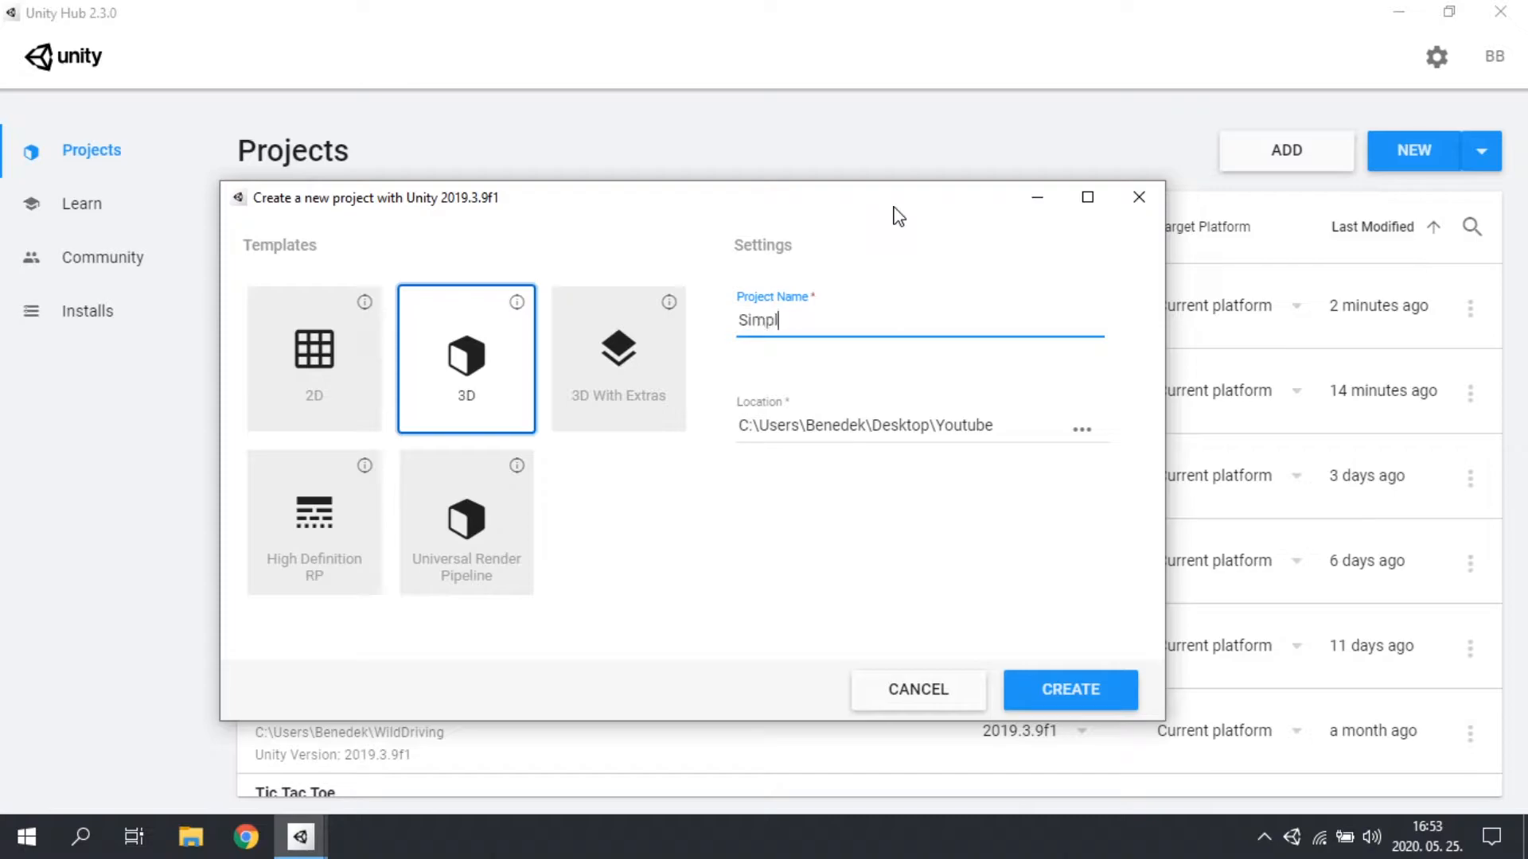
pyautogui.write('mpleSampel')
pyautogui.write('Project')
pyautogui.click(1034, 675)
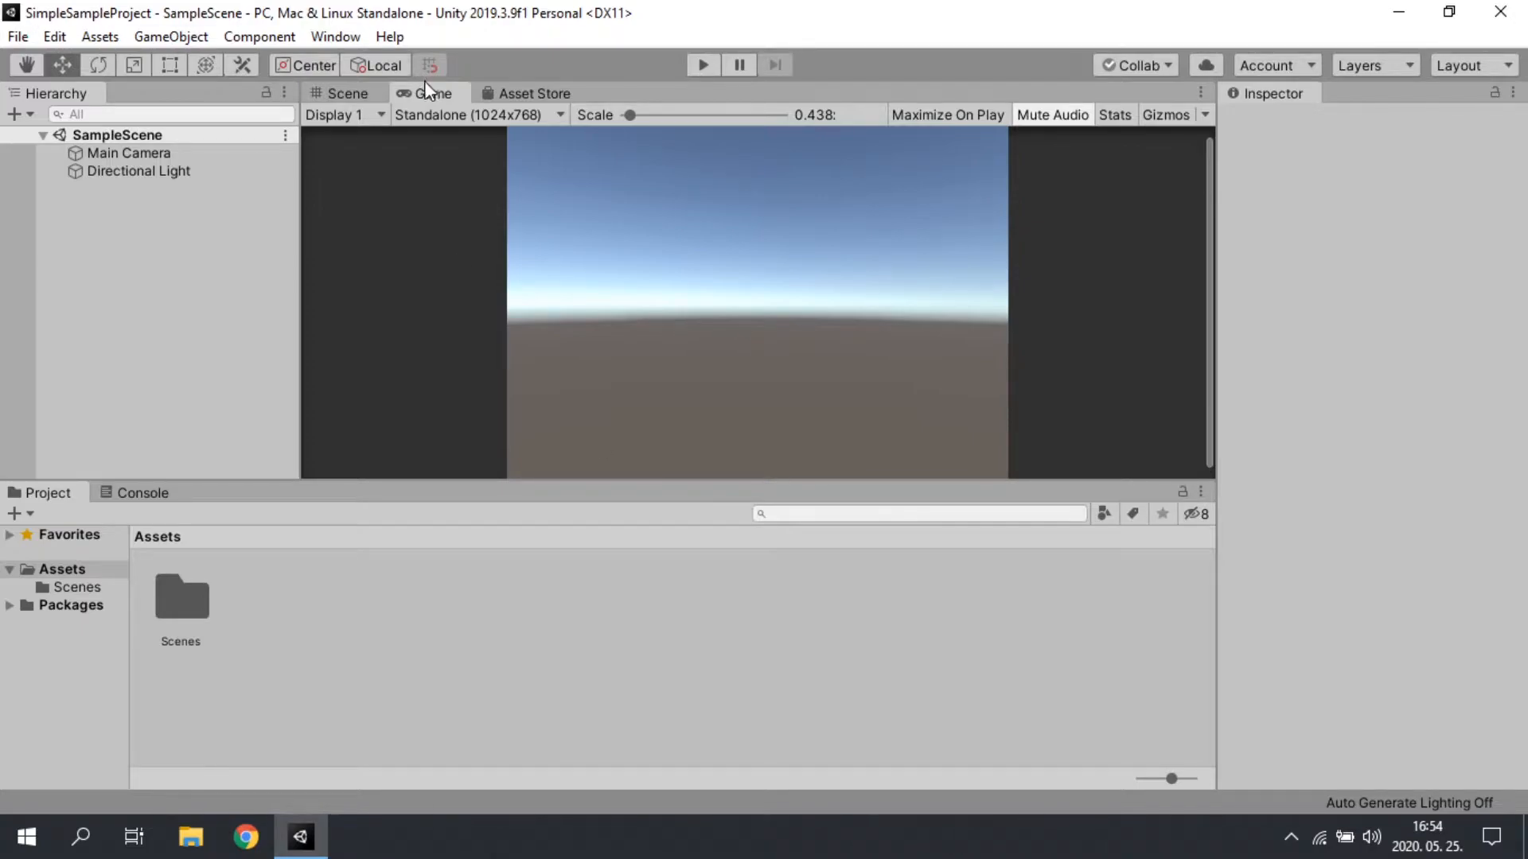
# Step: Display the Scene view and create a new scene in the project
pyautogui.click(358, 97)
pyautogui.moveTo(609, 274); pyautogui.dragTo(682, 250, button='right')
pyautogui.click(211, 278)
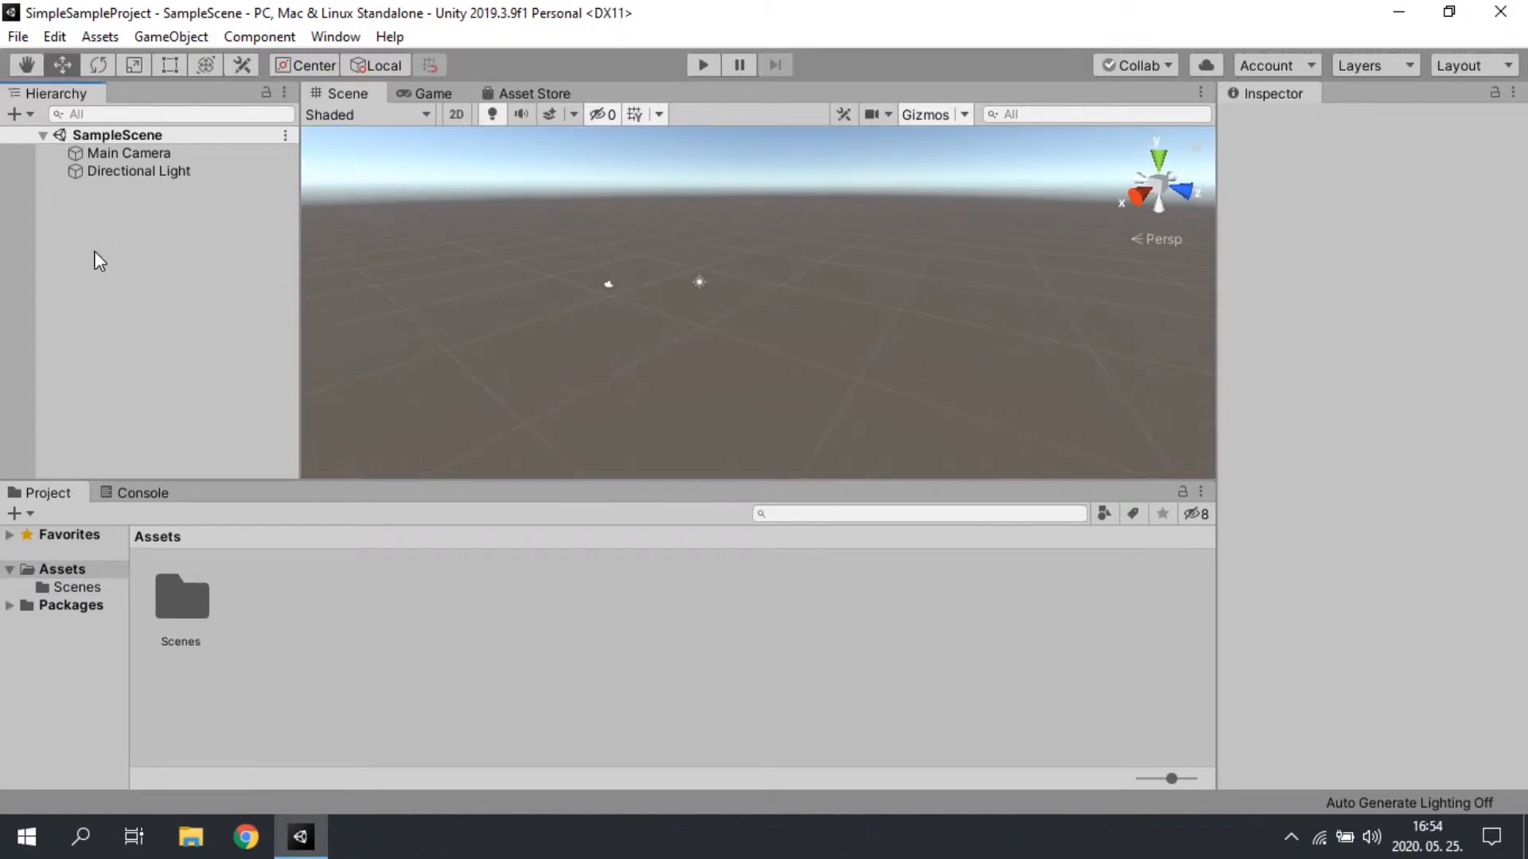
pyautogui.click(17, 37)
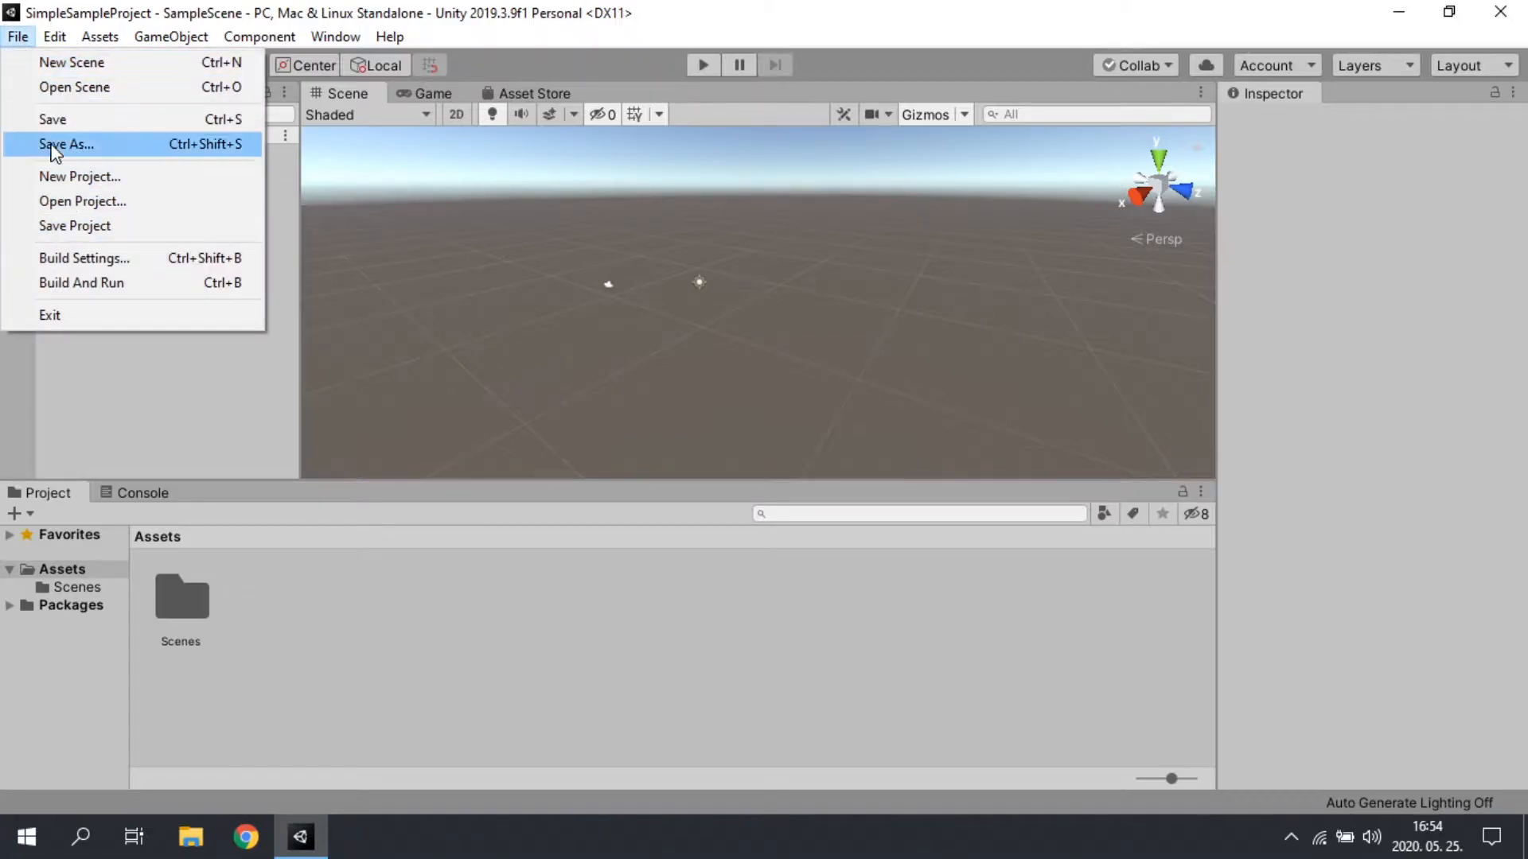
pyautogui.click(74, 62)
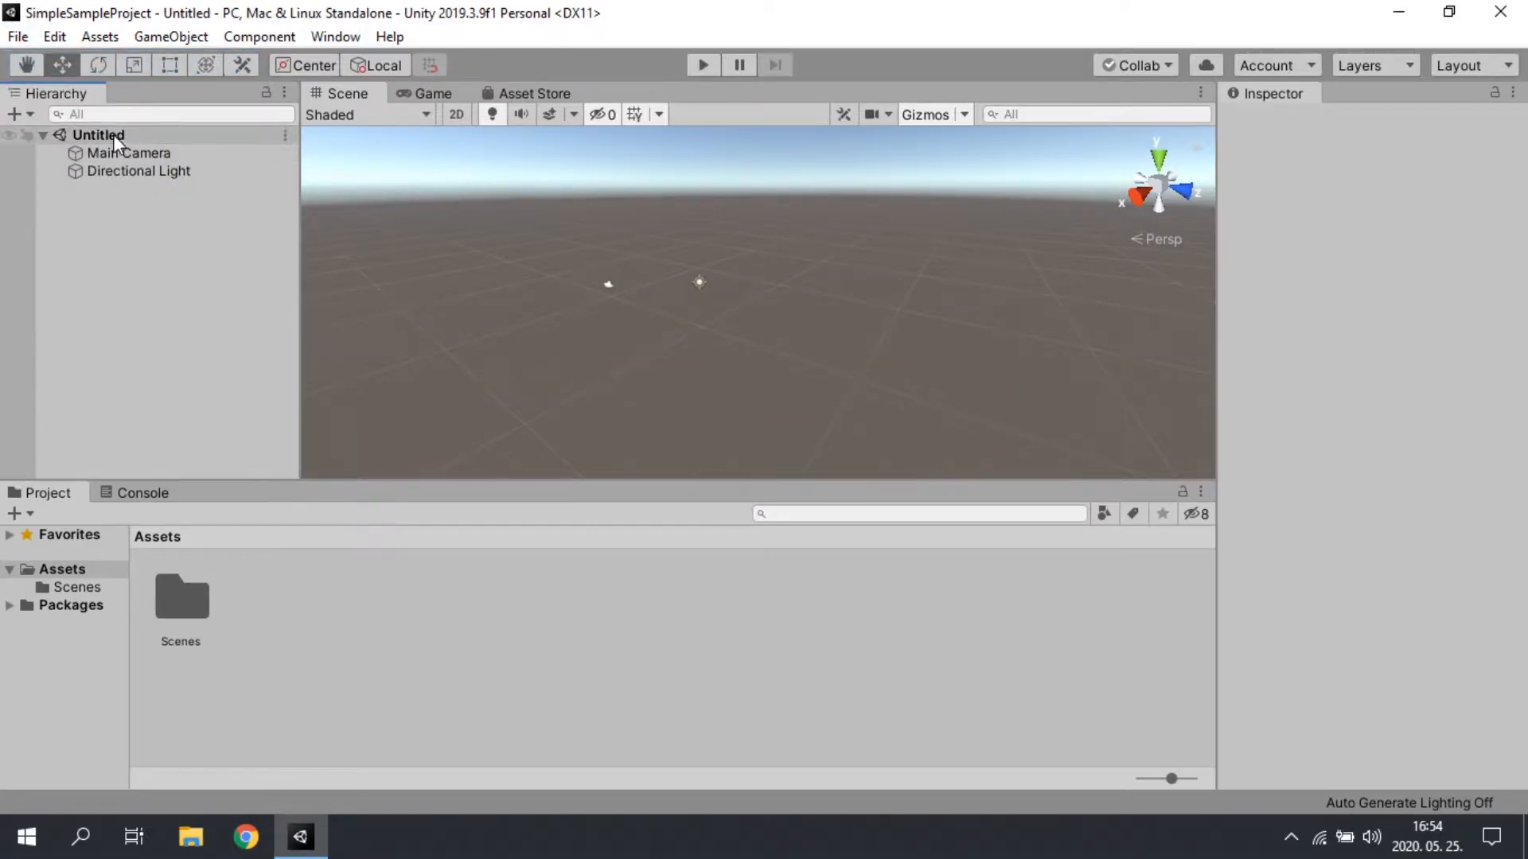
# Step: Save the new scene as MainMenu in the project's Scenes folder
pyautogui.hotkey('ctrl', 's')
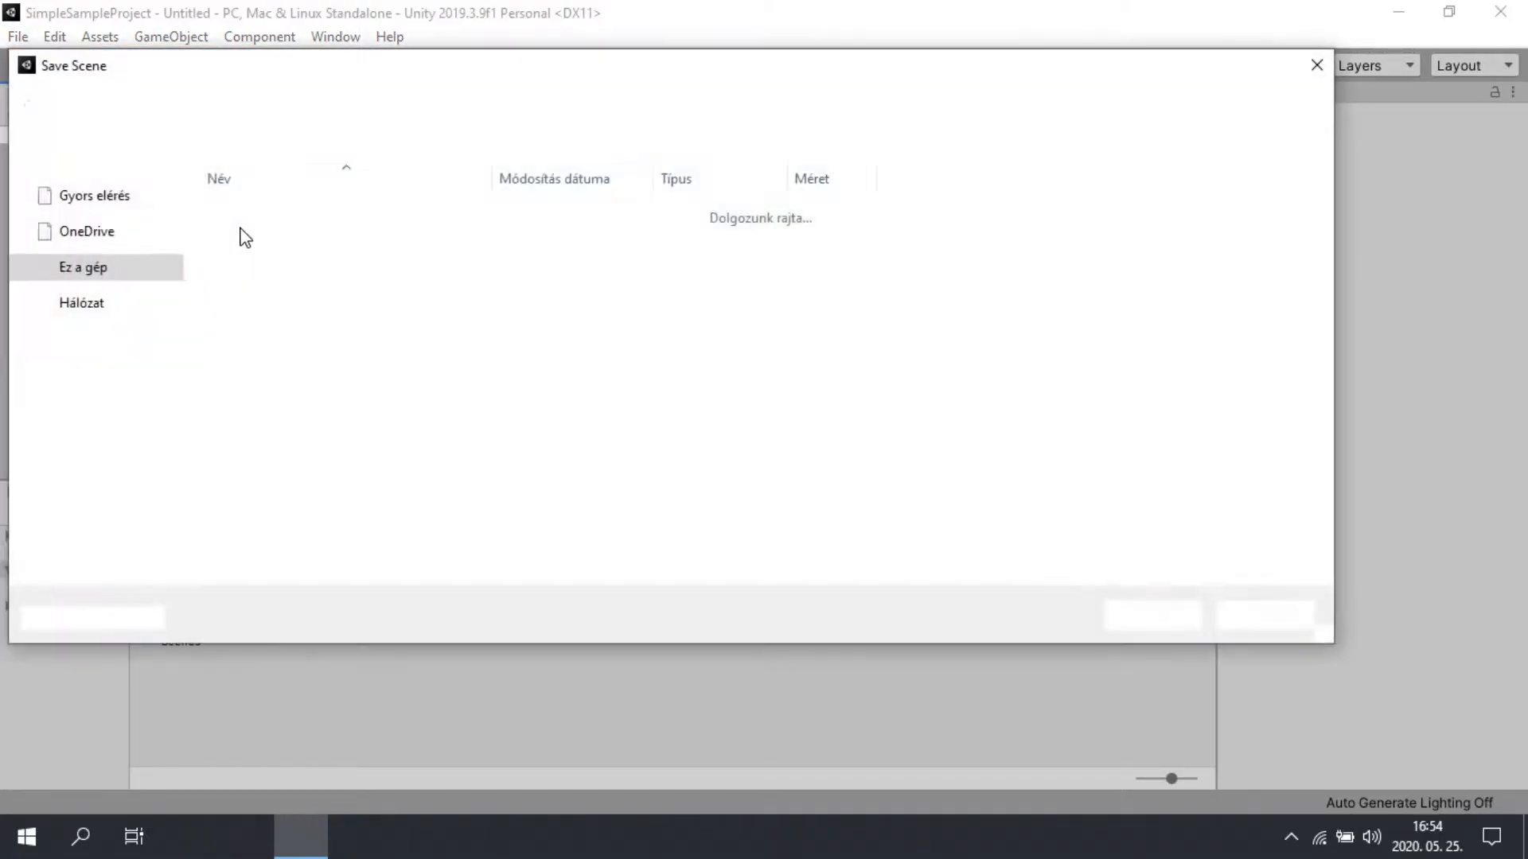
pyautogui.doubleClick(338, 216)
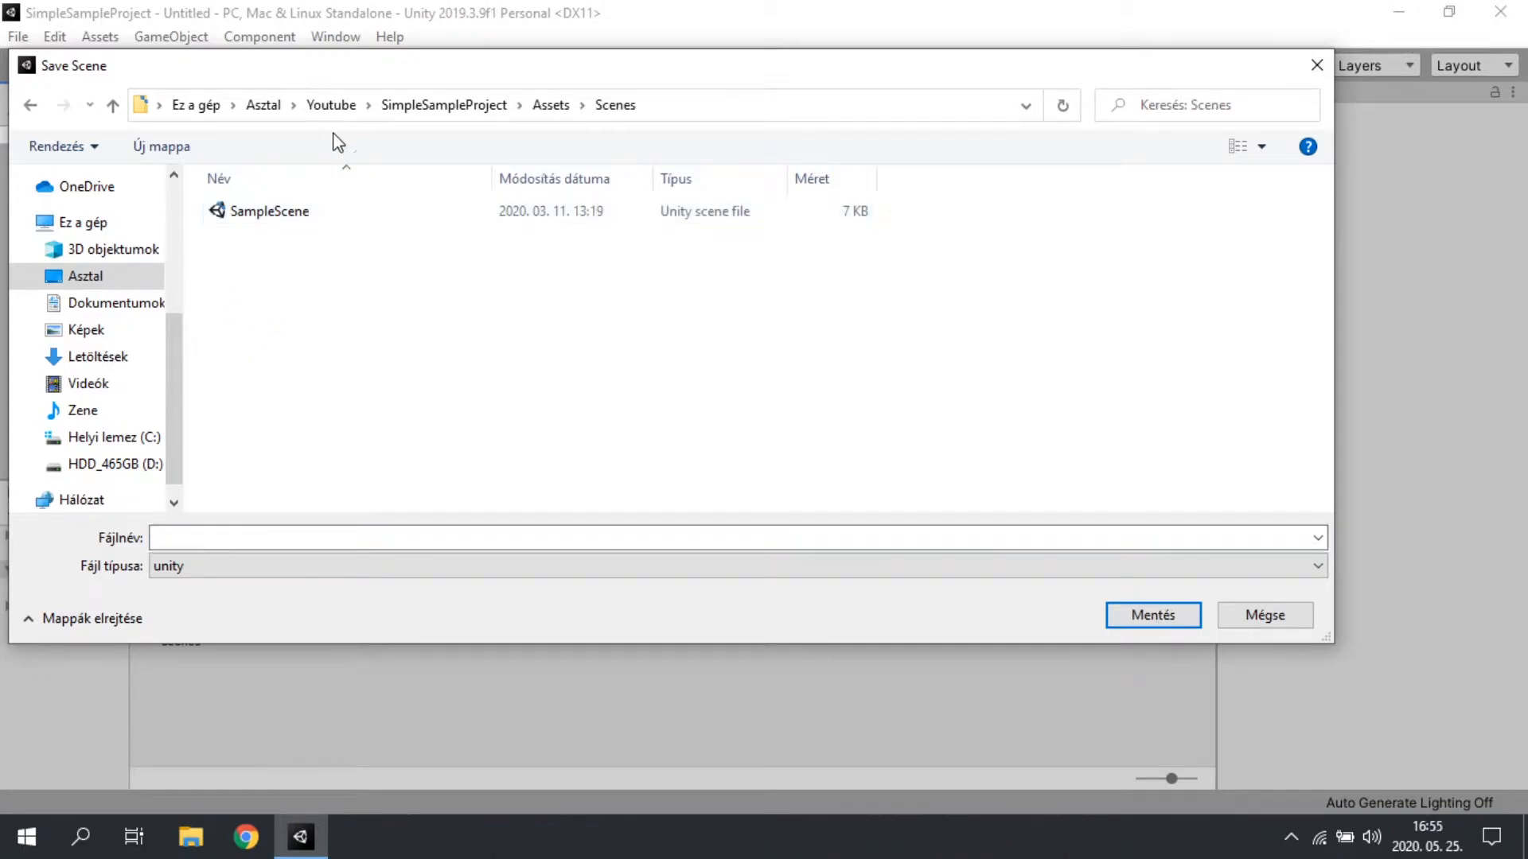
pyautogui.click(333, 546)
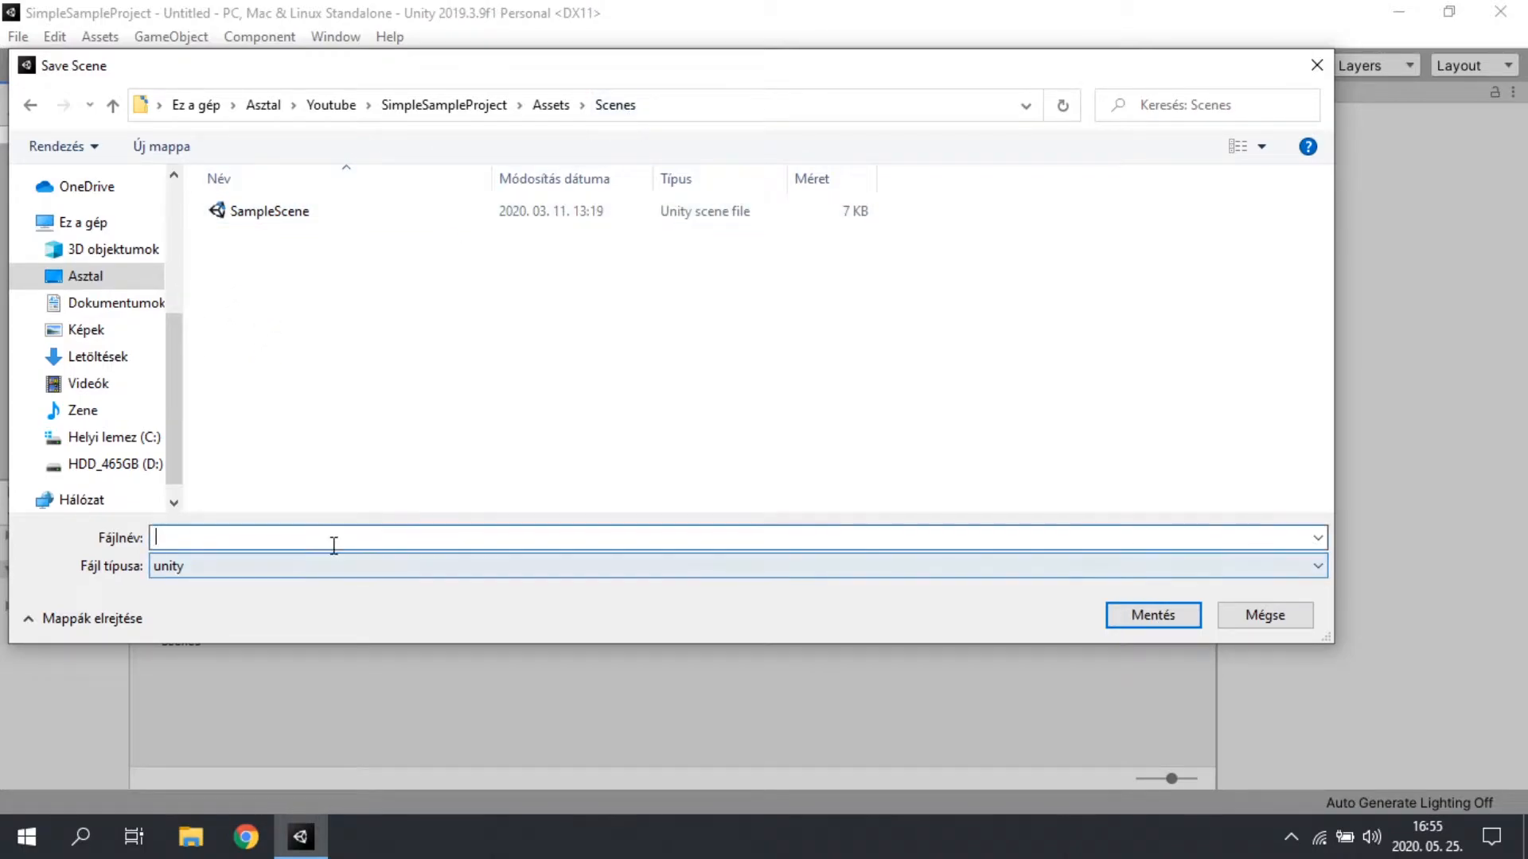
pyautogui.write('MainMen')
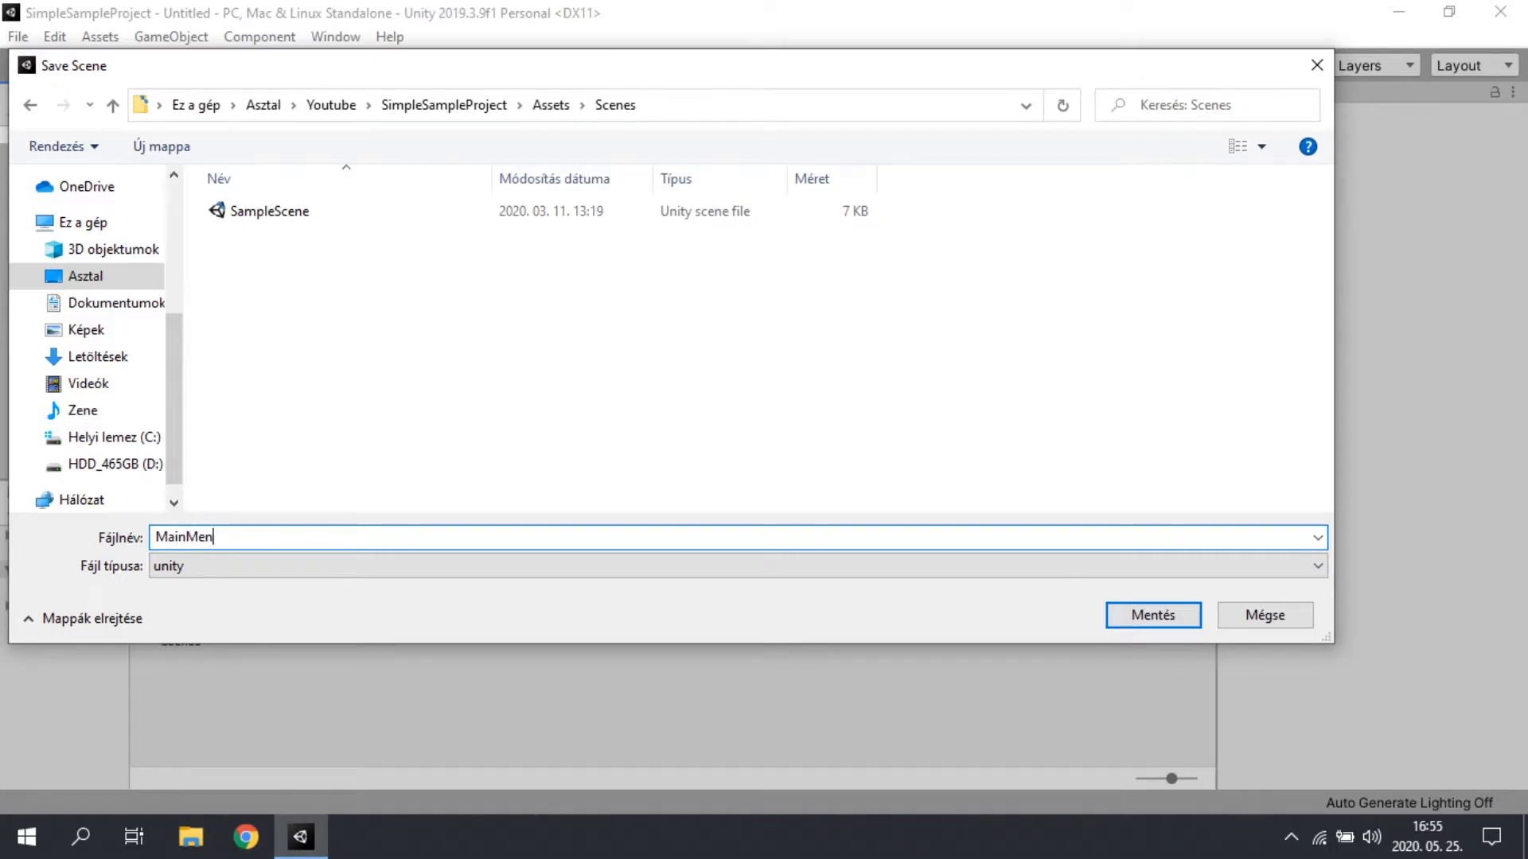
pyautogui.write('u')
pyautogui.press('Return')
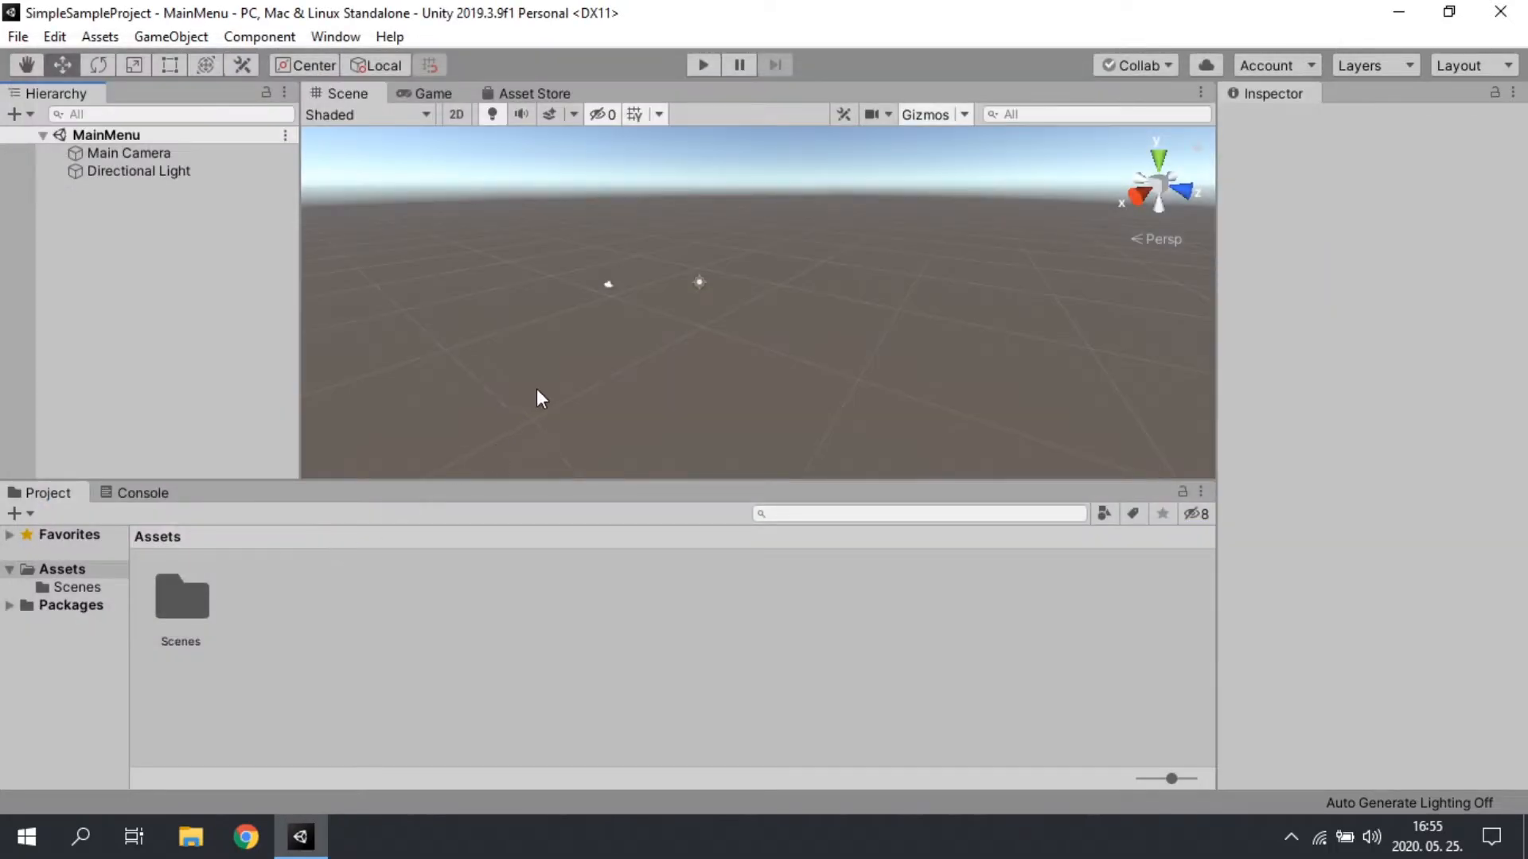
# Step: Check the empty scene in the Game view and add a UI Panel to the MainMenu scene
pyautogui.click(417, 93)
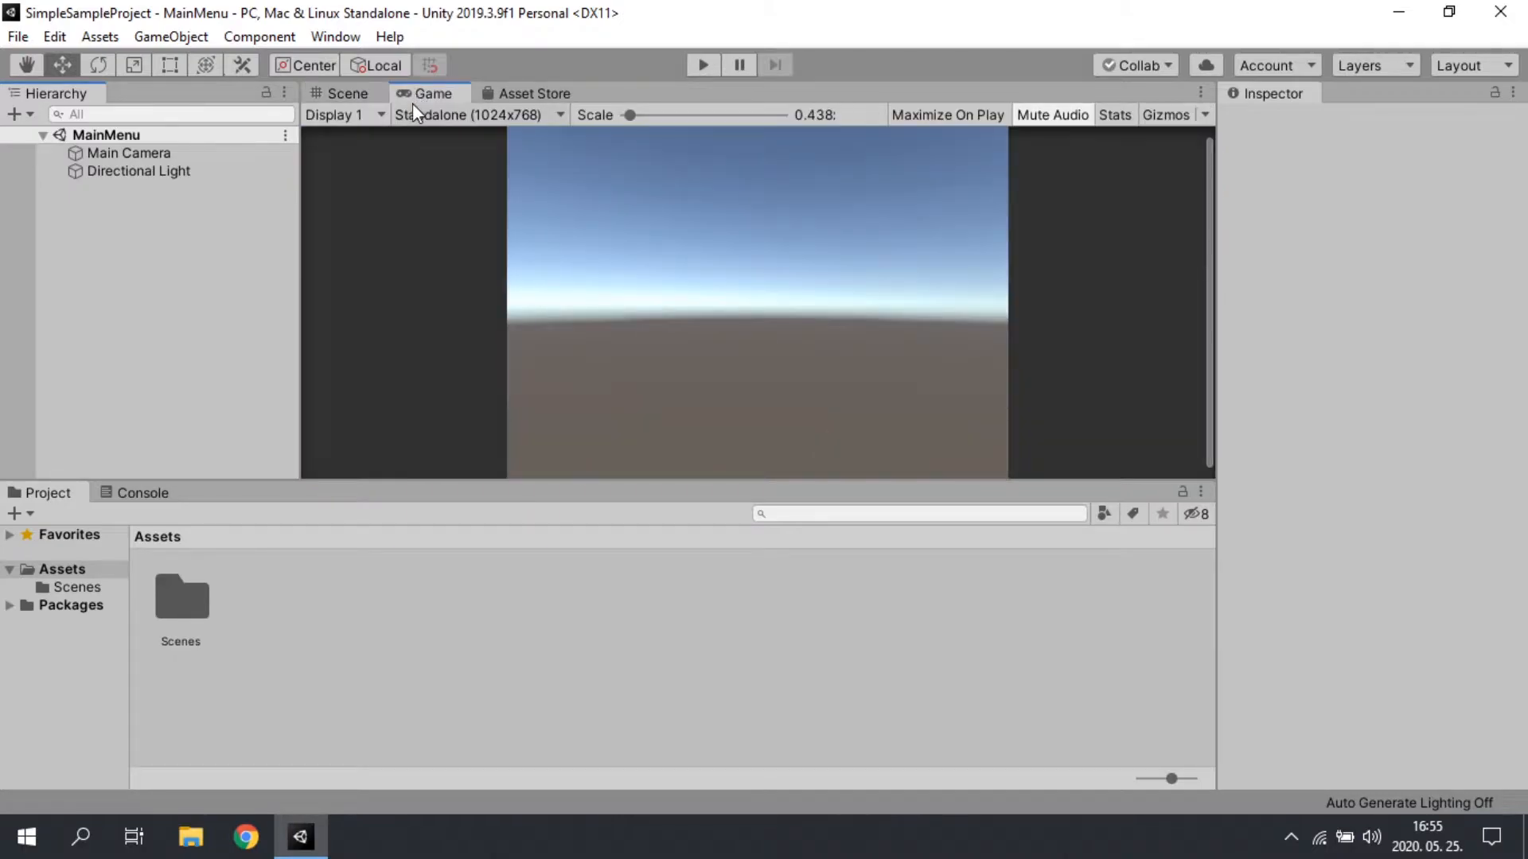
pyautogui.click(345, 93)
pyautogui.rightClick(11, 296)
pyautogui.rightClick(51, 252)
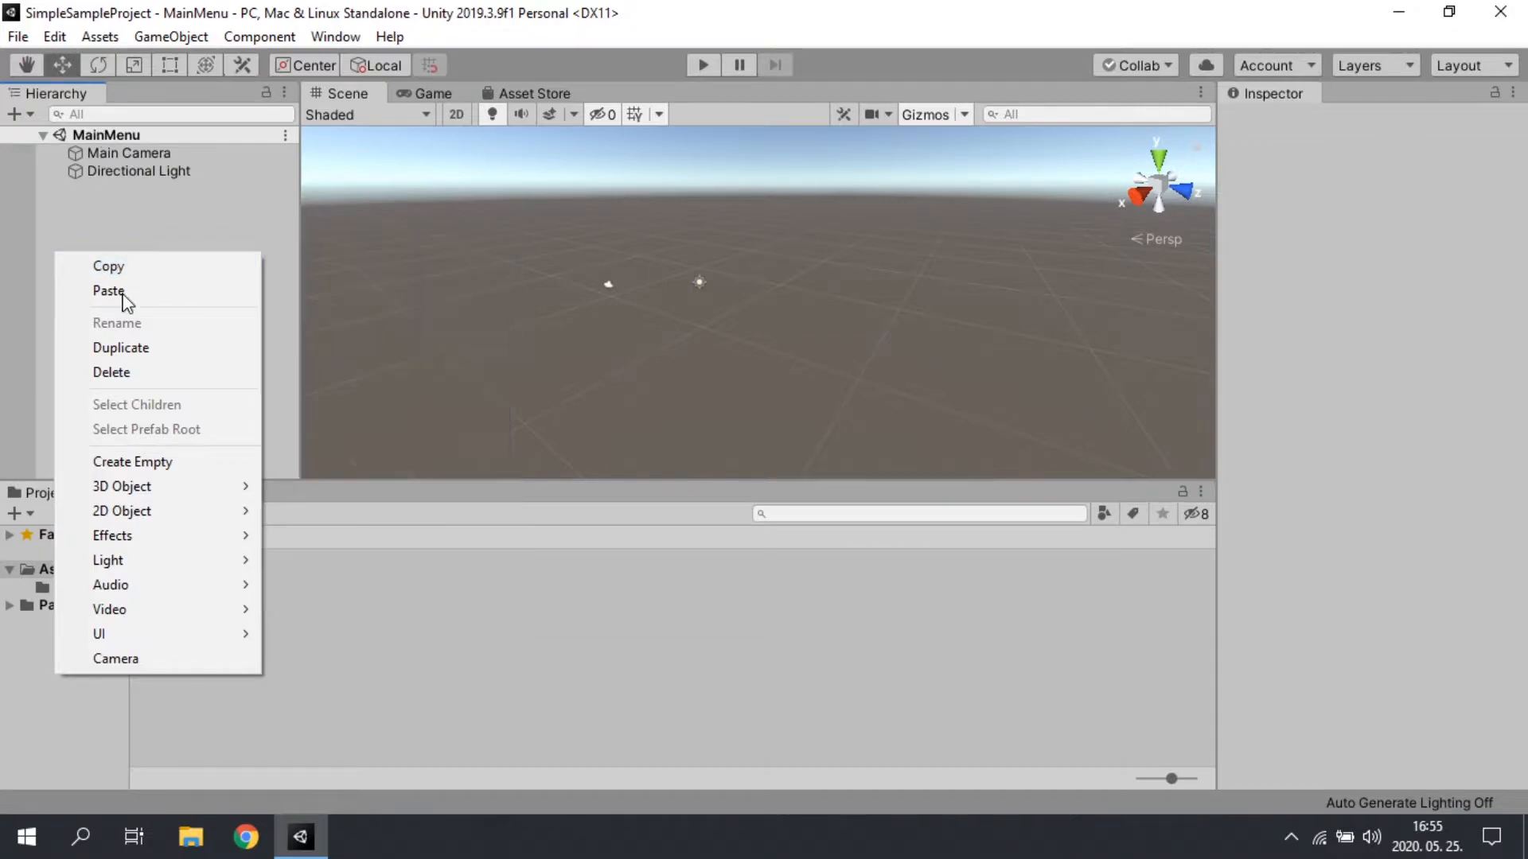
pyautogui.moveTo(204, 640)
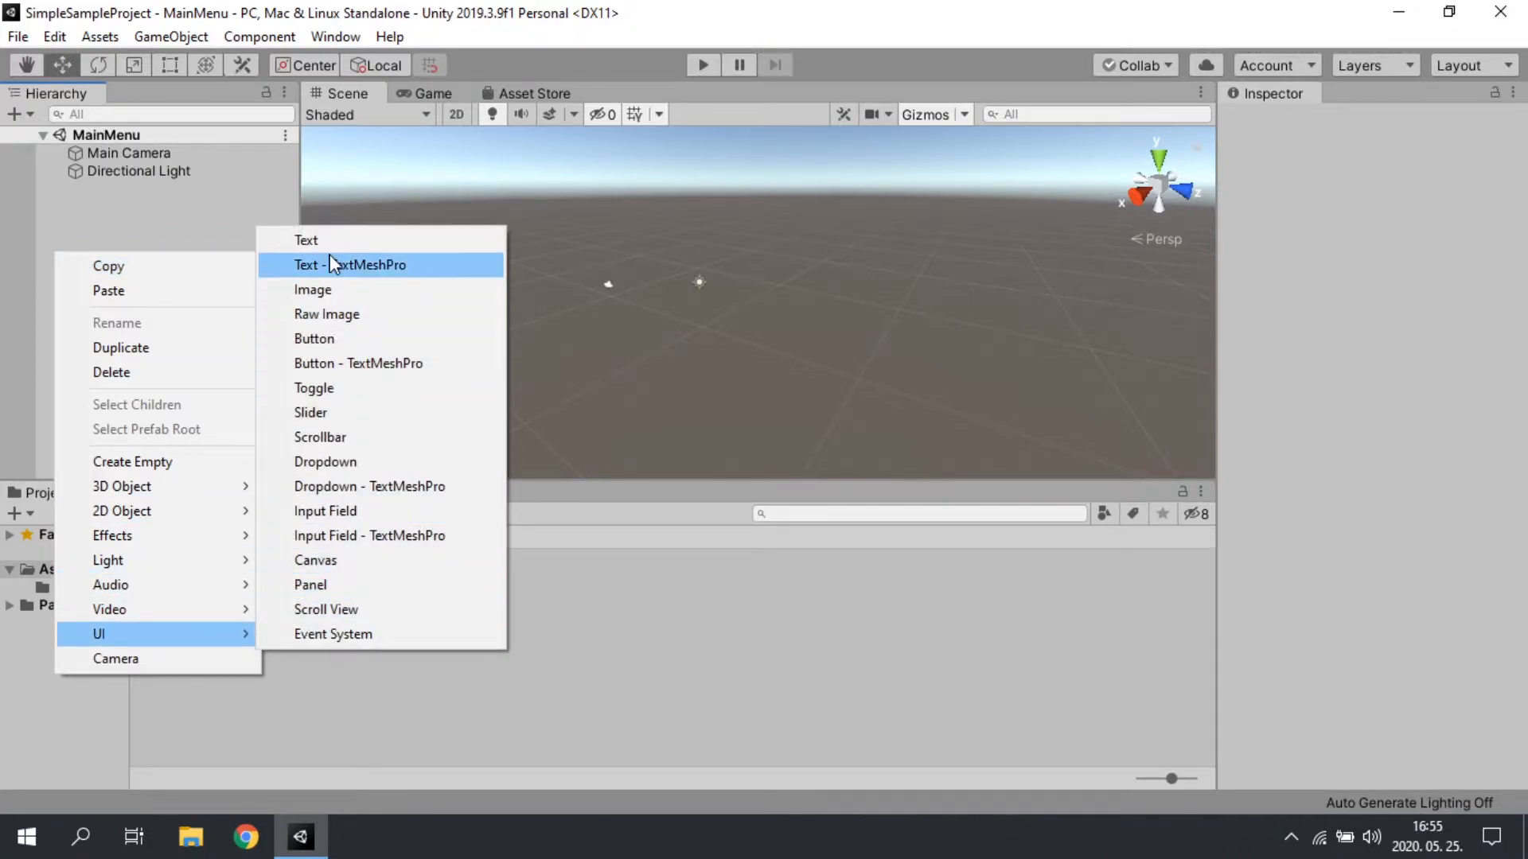
pyautogui.click(333, 587)
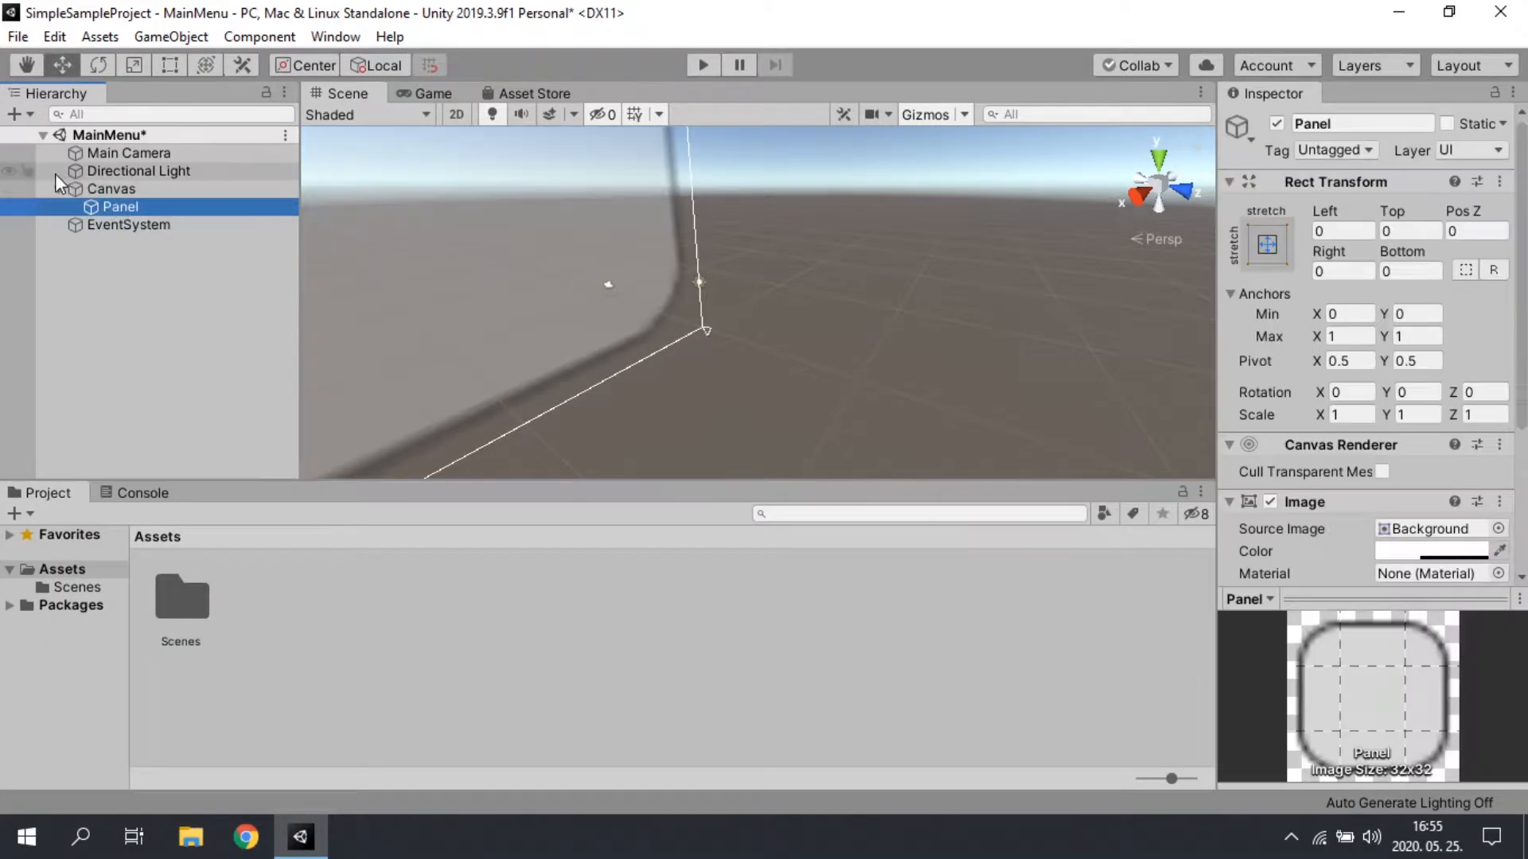
# Step: Examine the whole Canvas and its Panel from the front in the Scene view and in the Game view
pyautogui.click(93, 192)
pyautogui.moveTo(845, 272); pyautogui.dragTo(611, 286, button='right')
pyautogui.click(25, 67)
pyautogui.moveTo(991, 287); pyautogui.dragTo(771, 287)
pyautogui.moveTo(840, 326); pyautogui.dragTo(818, 229, button='right')
pyautogui.moveTo(894, 410); pyautogui.dragTo(894, 357)
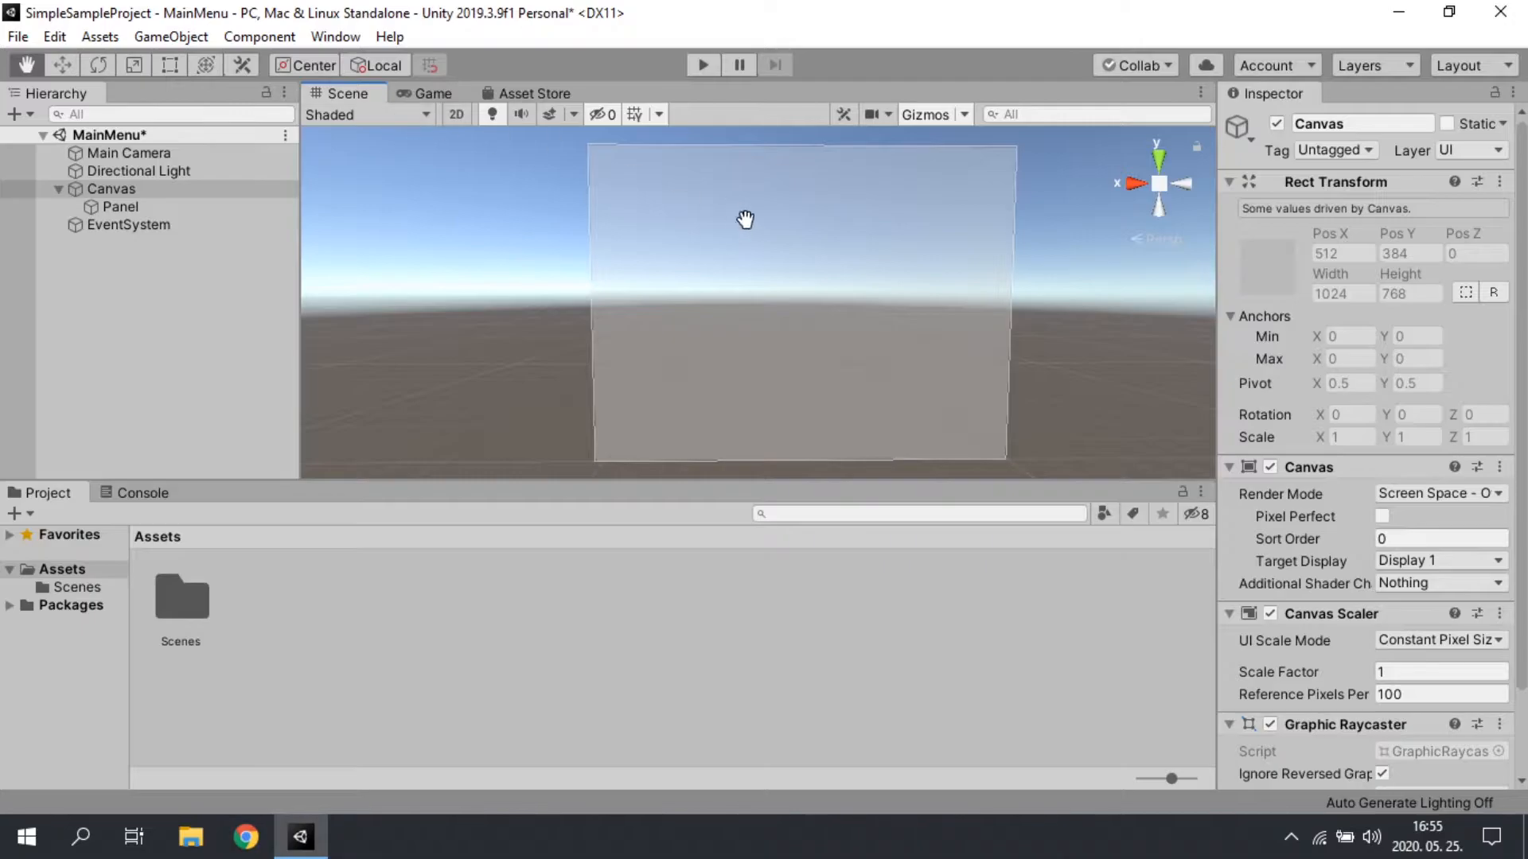
pyautogui.moveTo(737, 246); pyautogui.dragTo(733, 451)
pyautogui.moveTo(733, 451); pyautogui.dragTo(641, 379, button='right')
pyautogui.moveTo(945, 398); pyautogui.dragTo(1084, 389)
pyautogui.moveTo(865, 348); pyautogui.dragTo(1139, 353, button='right')
pyautogui.moveTo(999, 373); pyautogui.dragTo(971, 402, button='right')
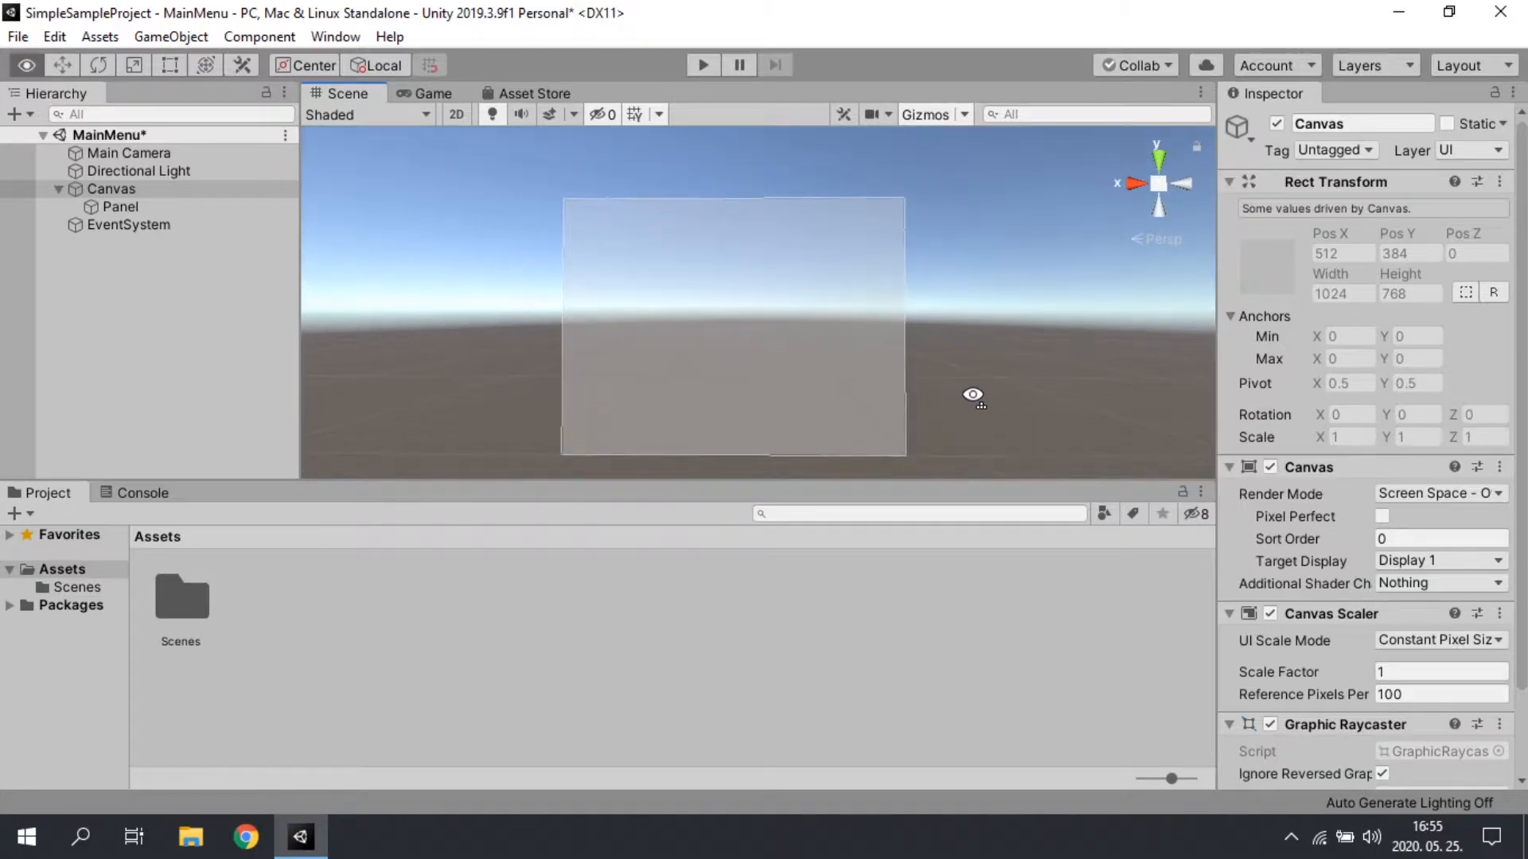
pyautogui.click(421, 93)
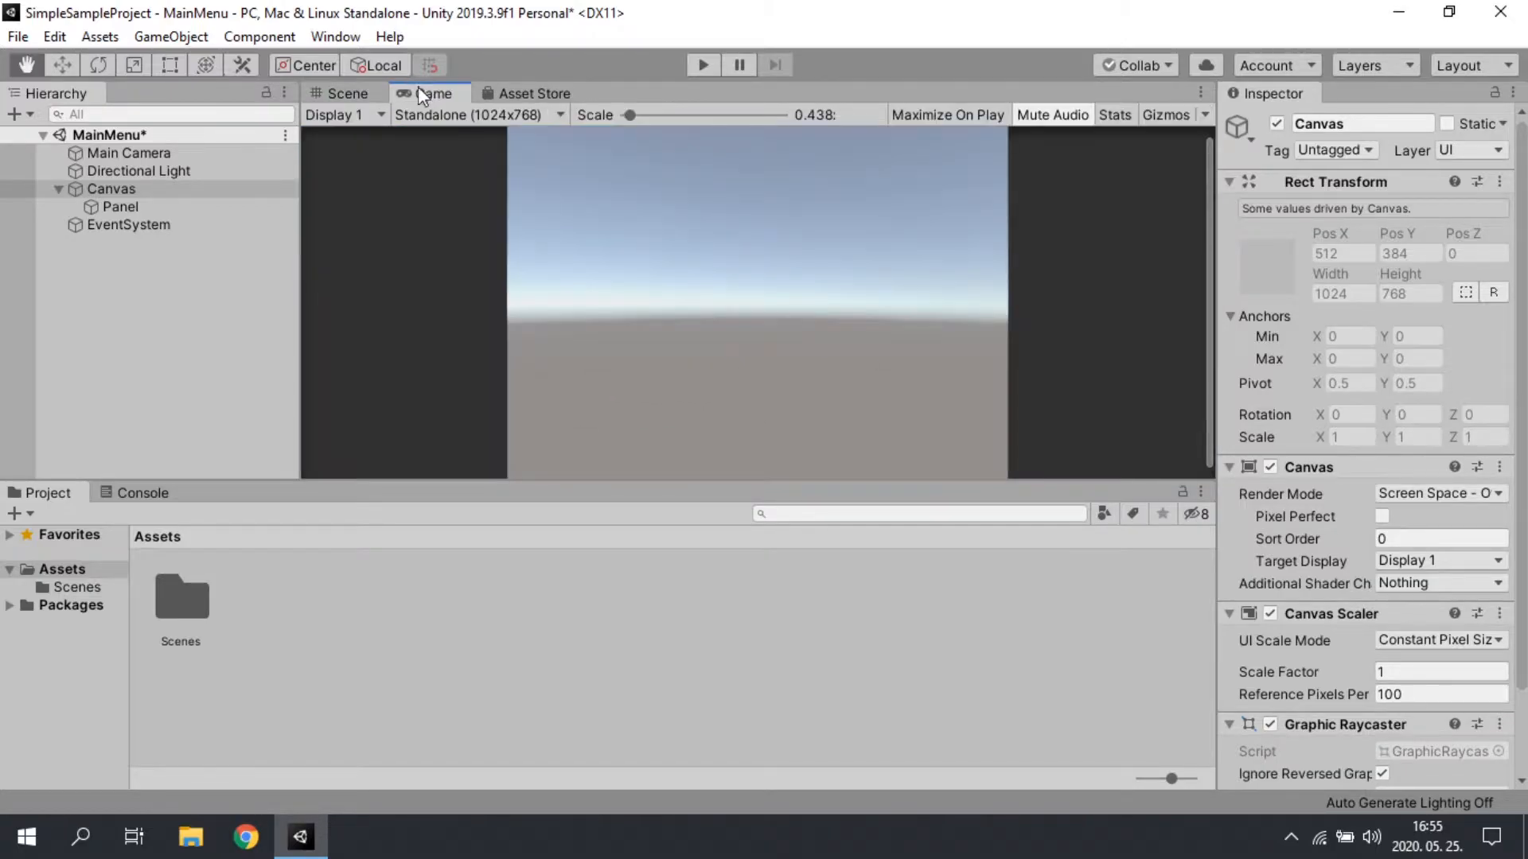
pyautogui.click(358, 92)
# Step: Set the Panel's image color to hexadecimal 910055 with alpha 255 and check it in the Game view
pyautogui.click(117, 207)
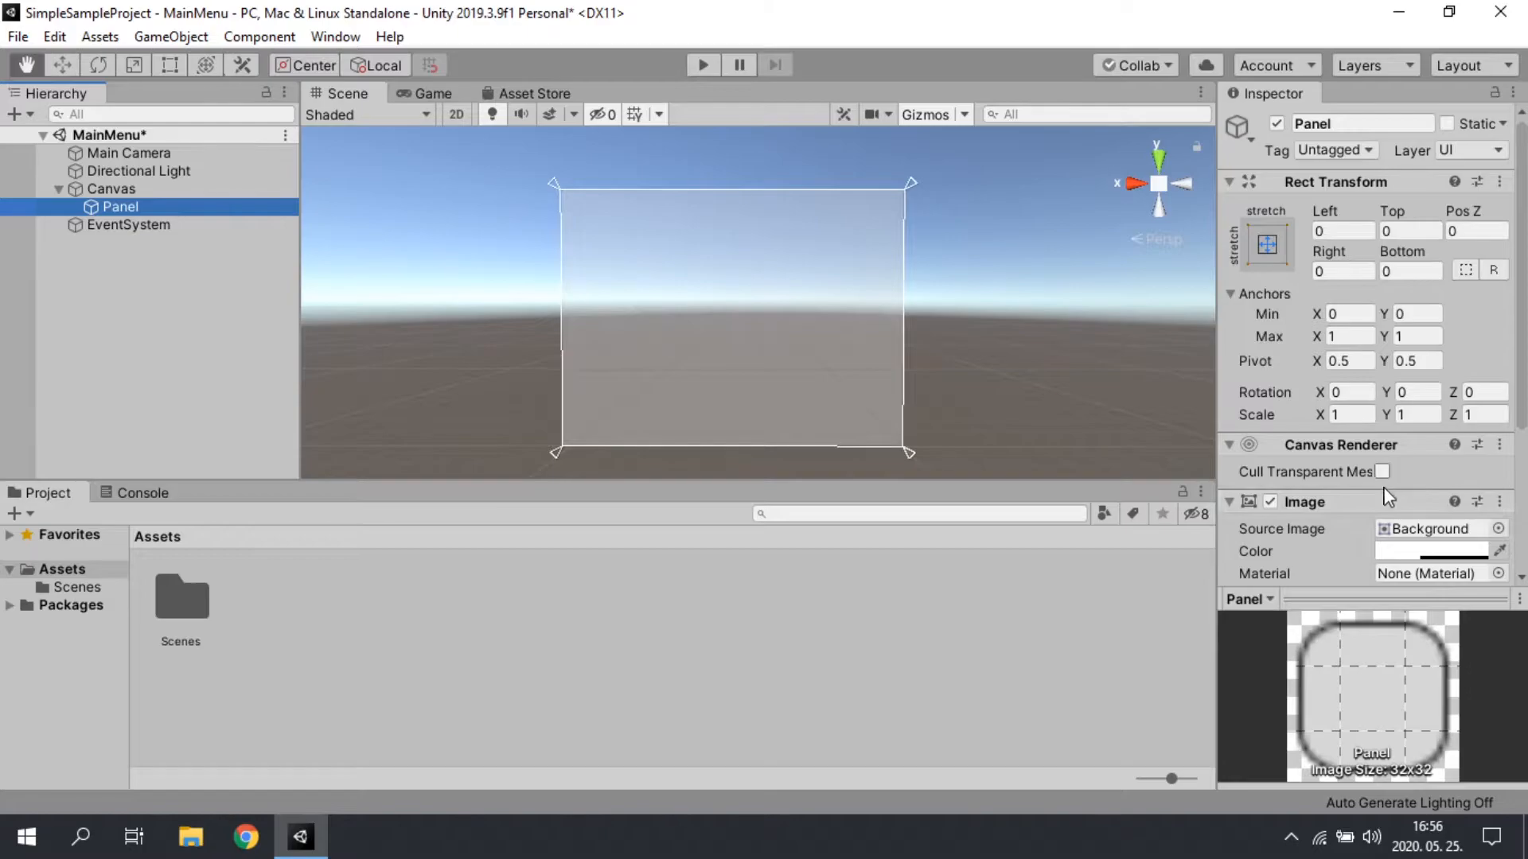
pyautogui.scroll(-3, 1387, 484)
pyautogui.click(1396, 338)
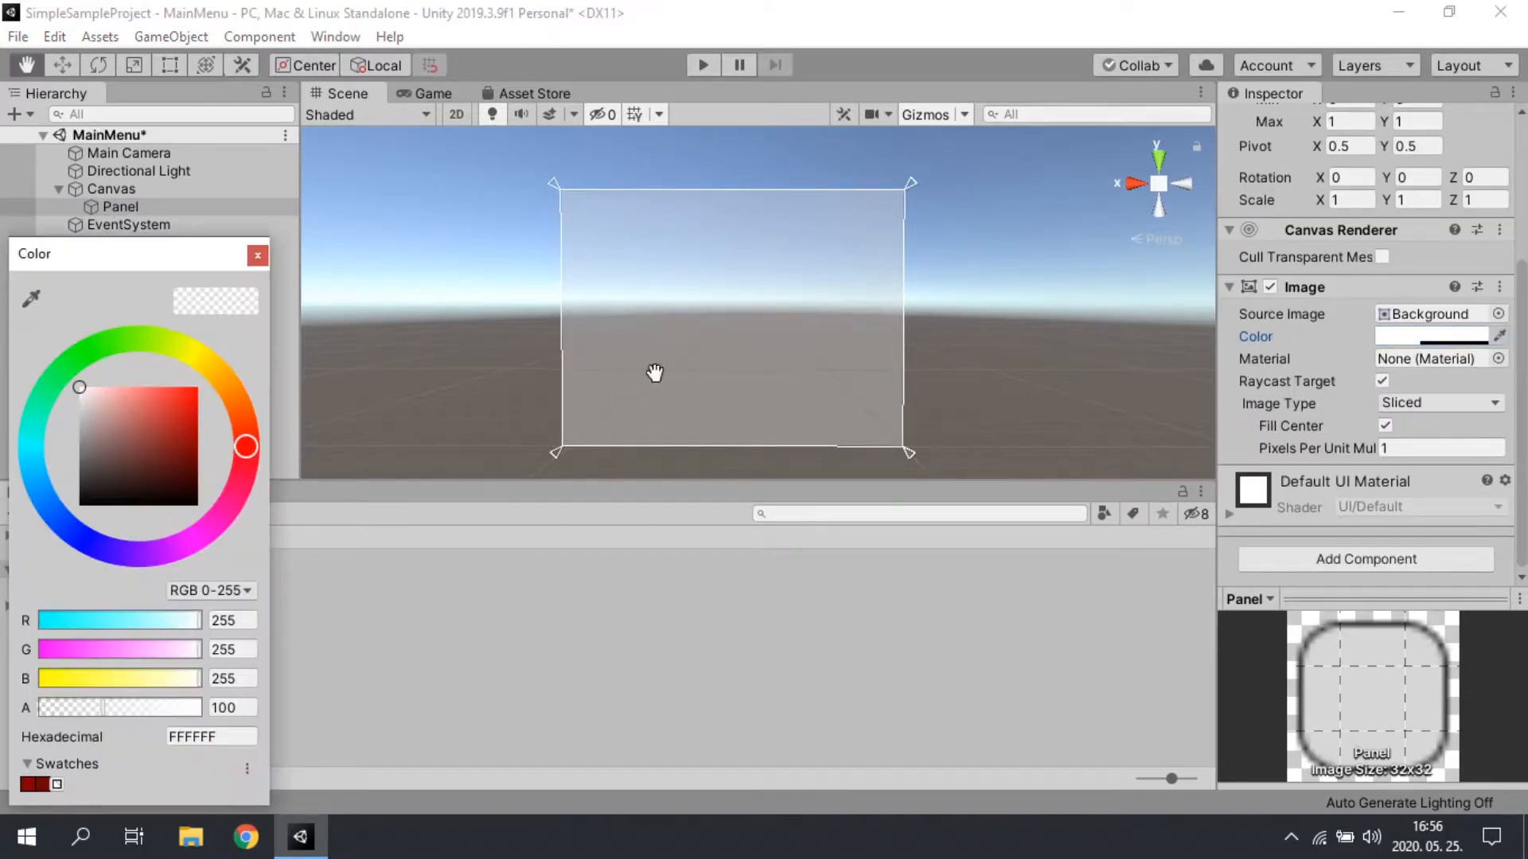
pyautogui.moveTo(132, 433); pyautogui.dragTo(236, 439)
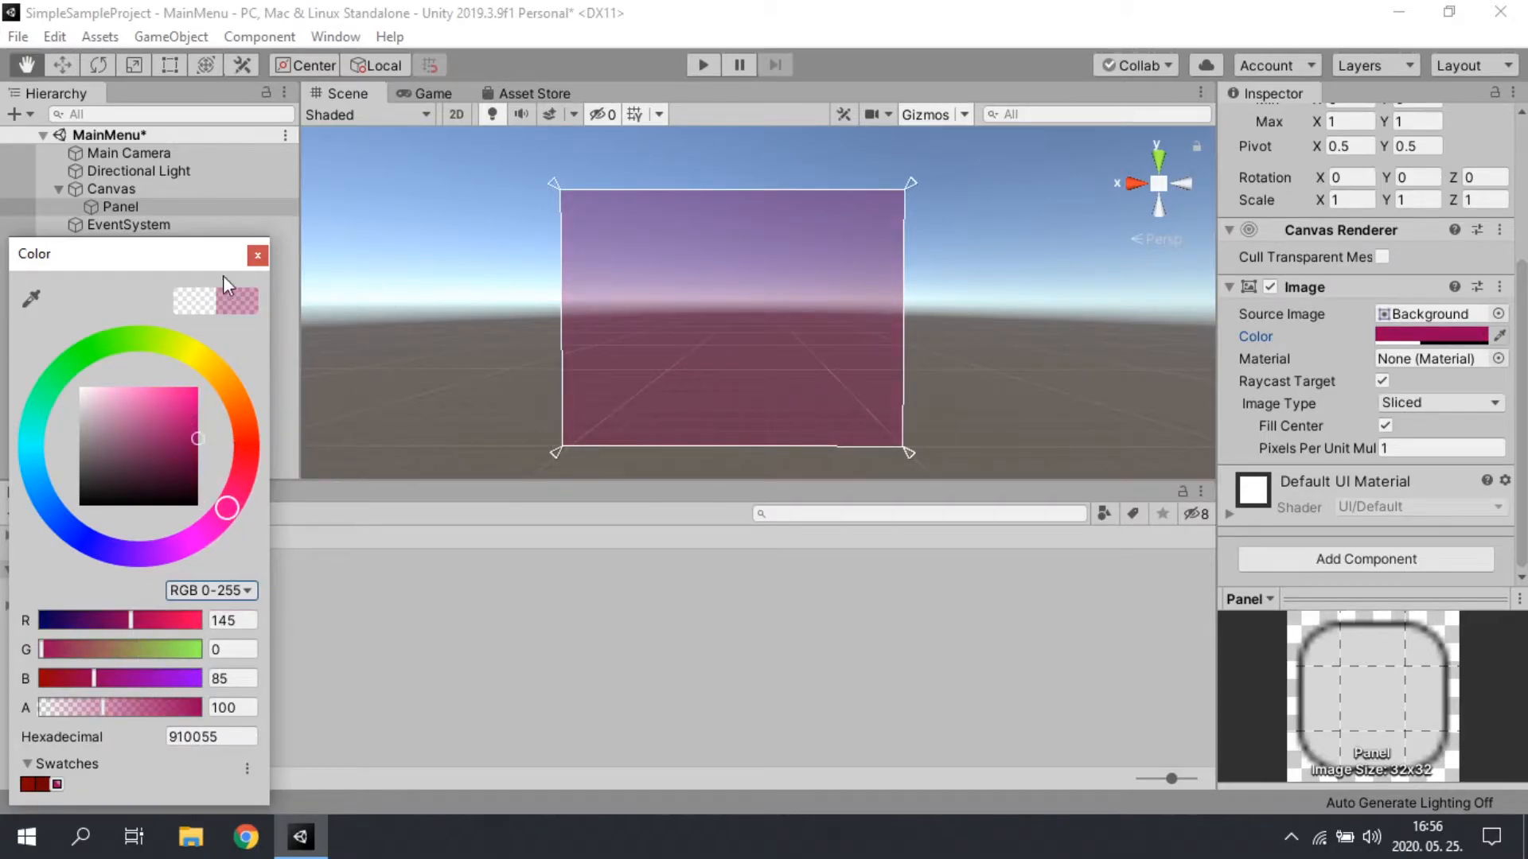
pyautogui.moveTo(231, 256); pyautogui.dragTo(1234, 127)
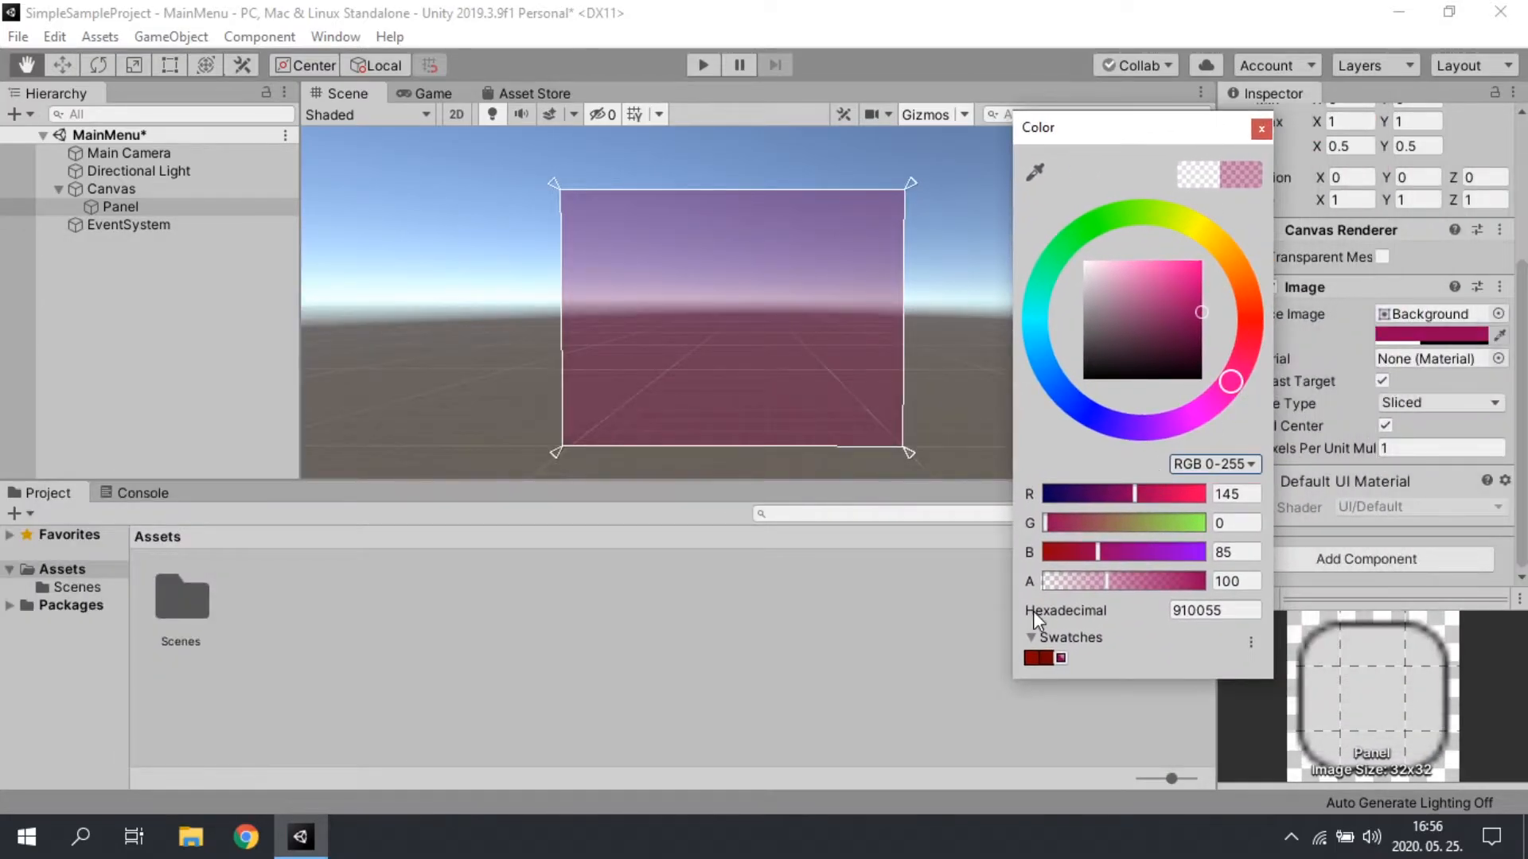
pyautogui.moveTo(1114, 582); pyautogui.dragTo(1213, 585)
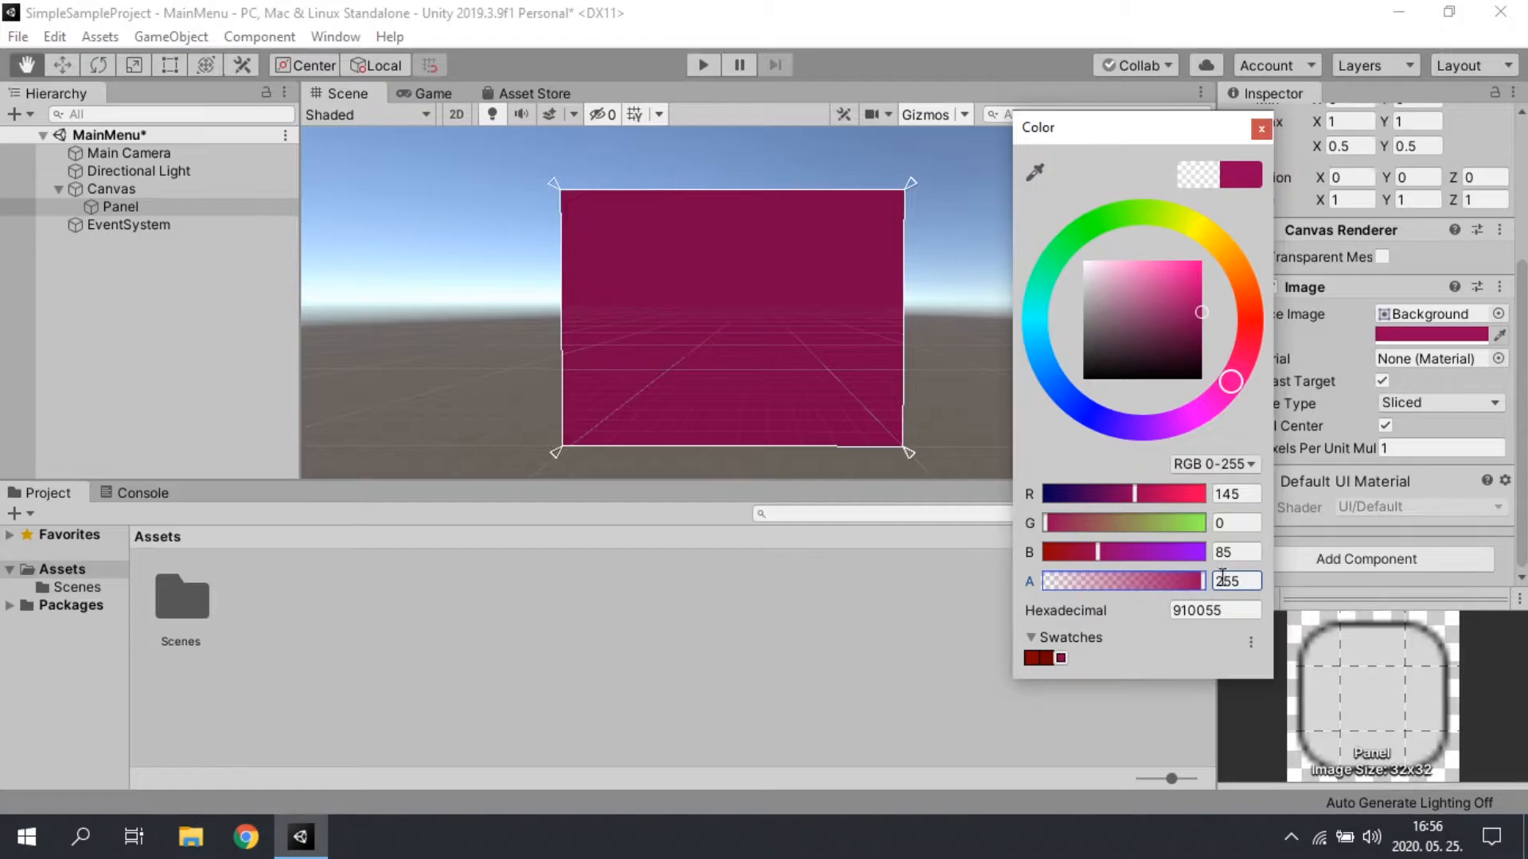
pyautogui.click(1262, 129)
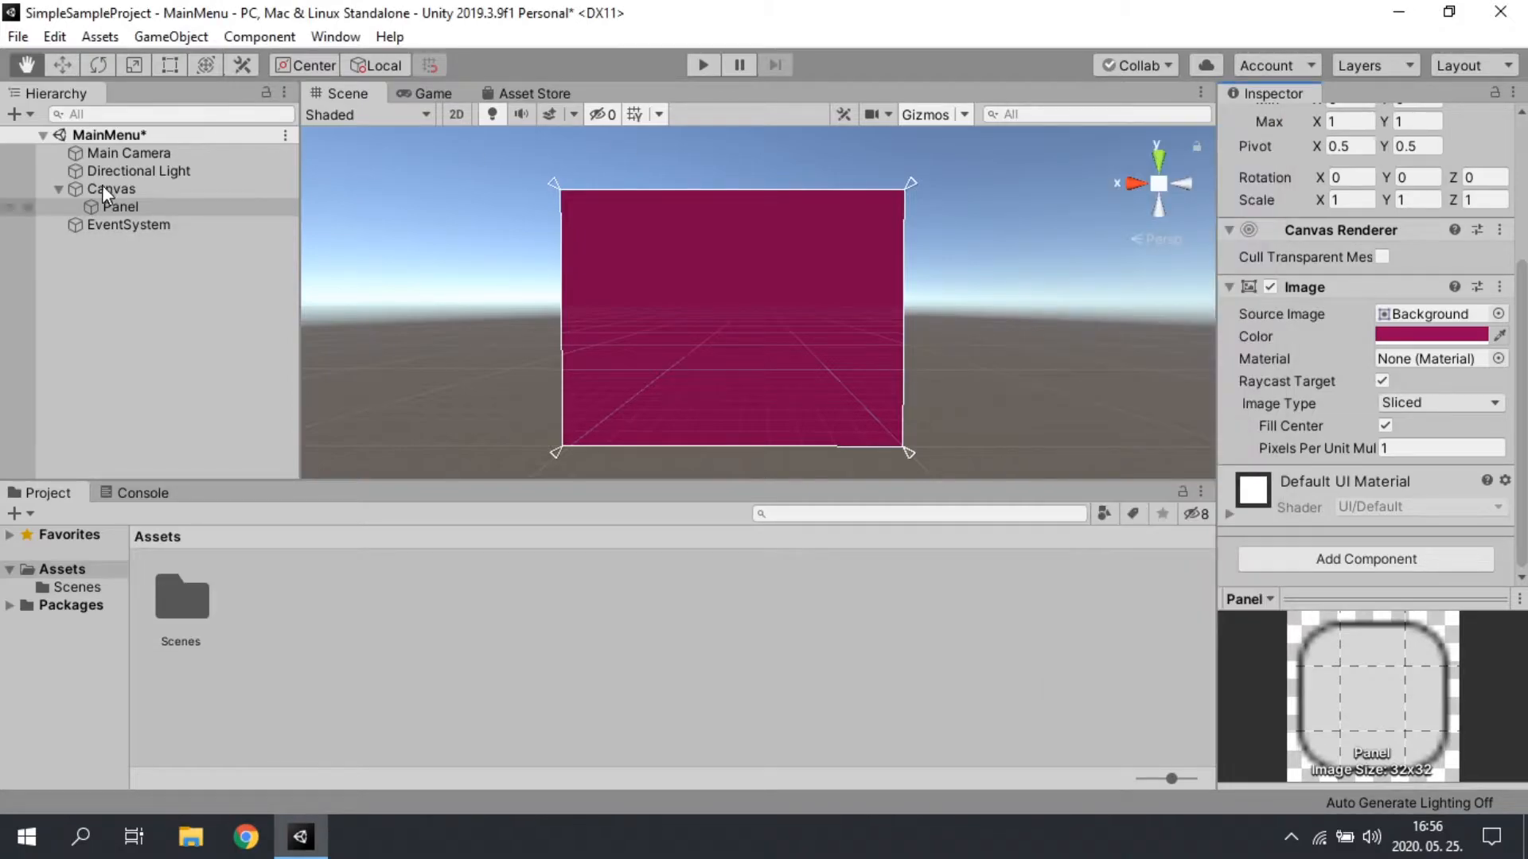
pyautogui.click(430, 92)
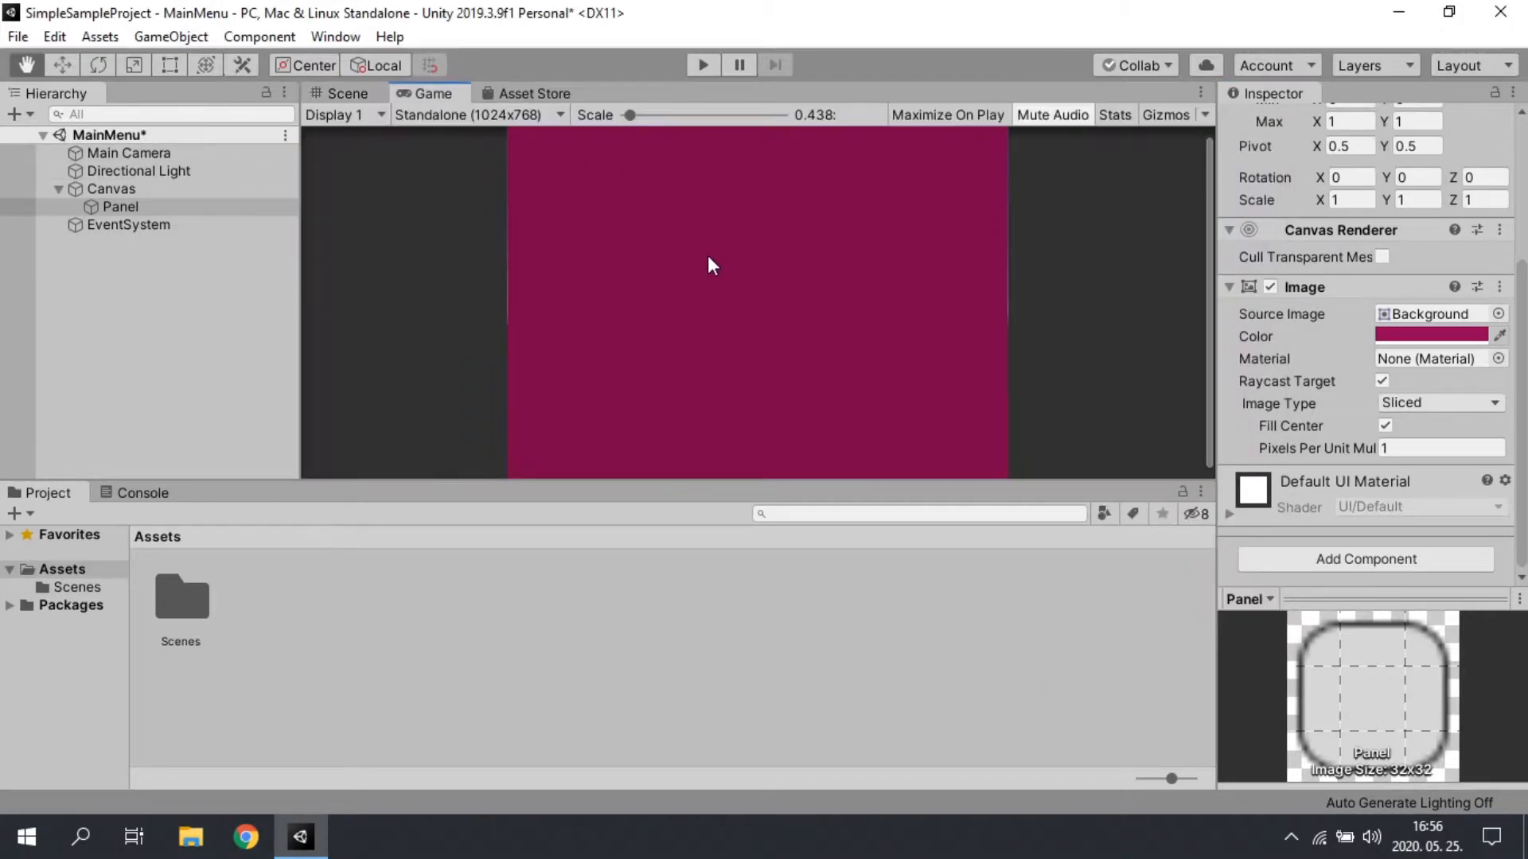
pyautogui.click(346, 92)
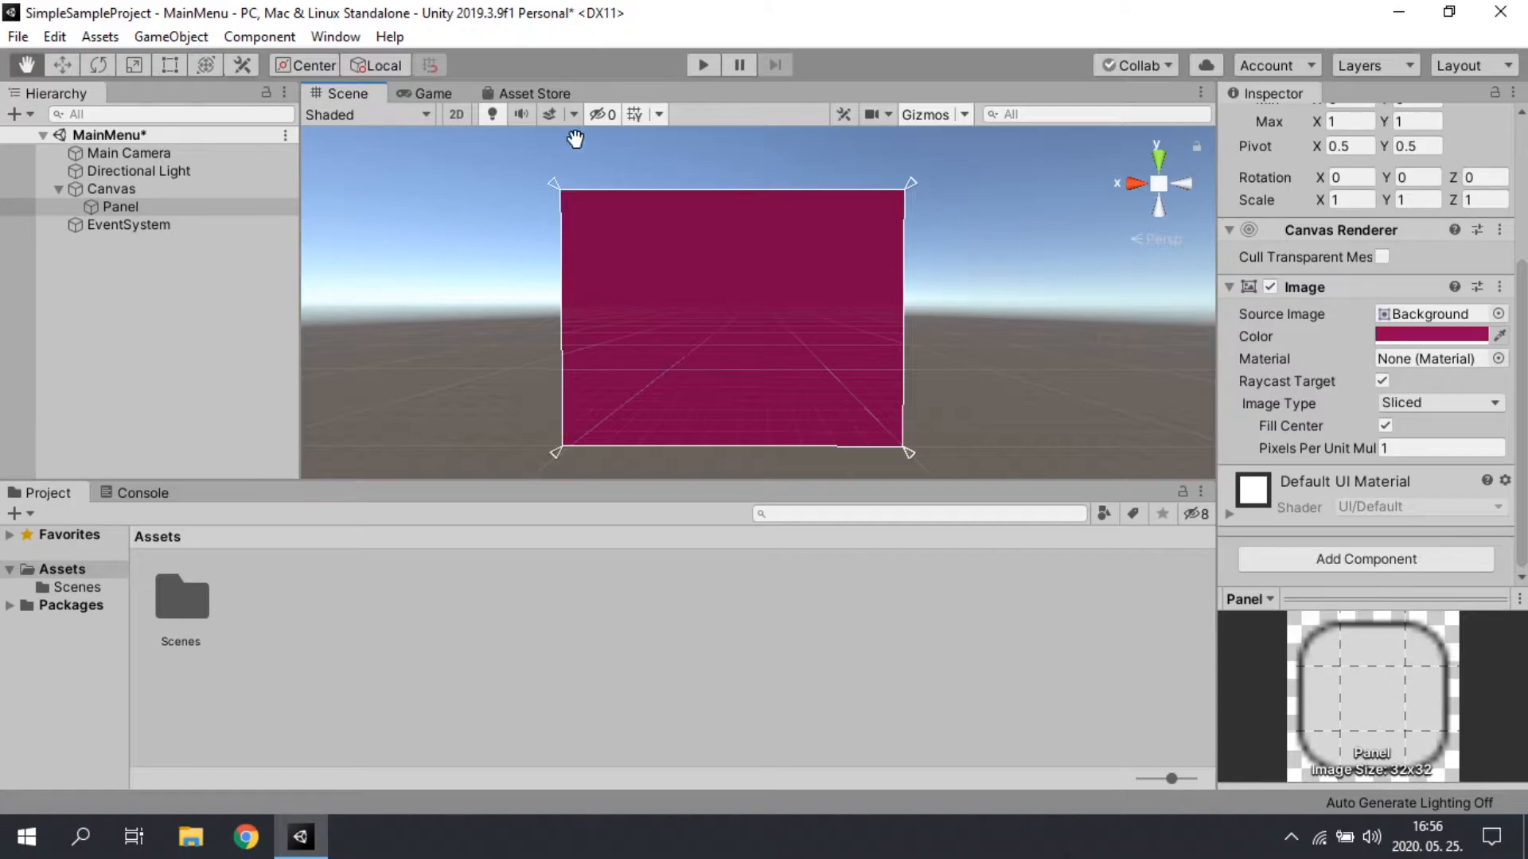
# Step: Add a UI Button as a child of the Panel and check it in the Game view
pyautogui.click(177, 331)
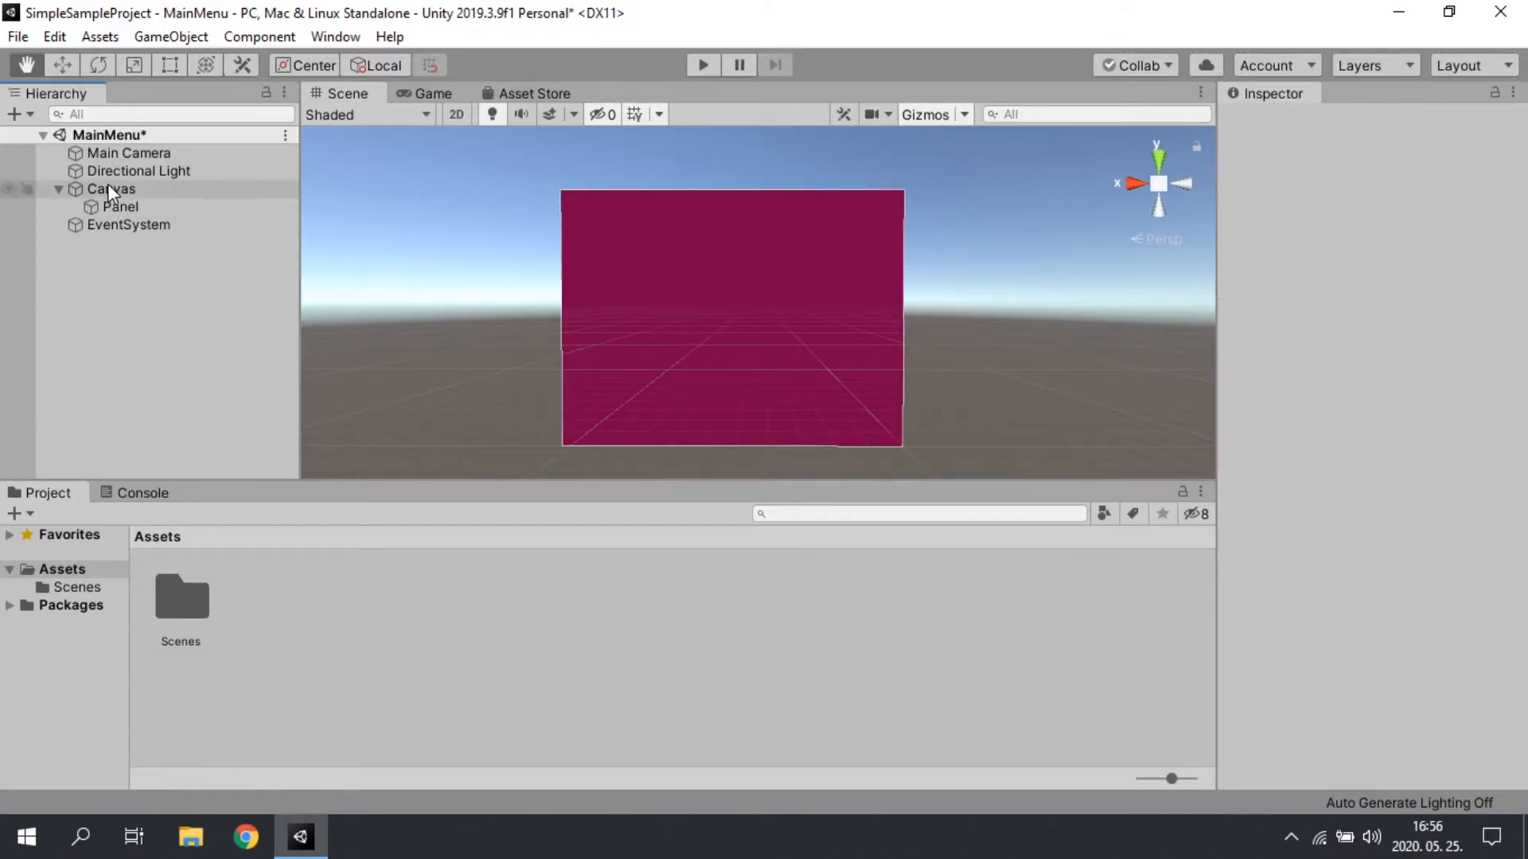
pyautogui.click(112, 206)
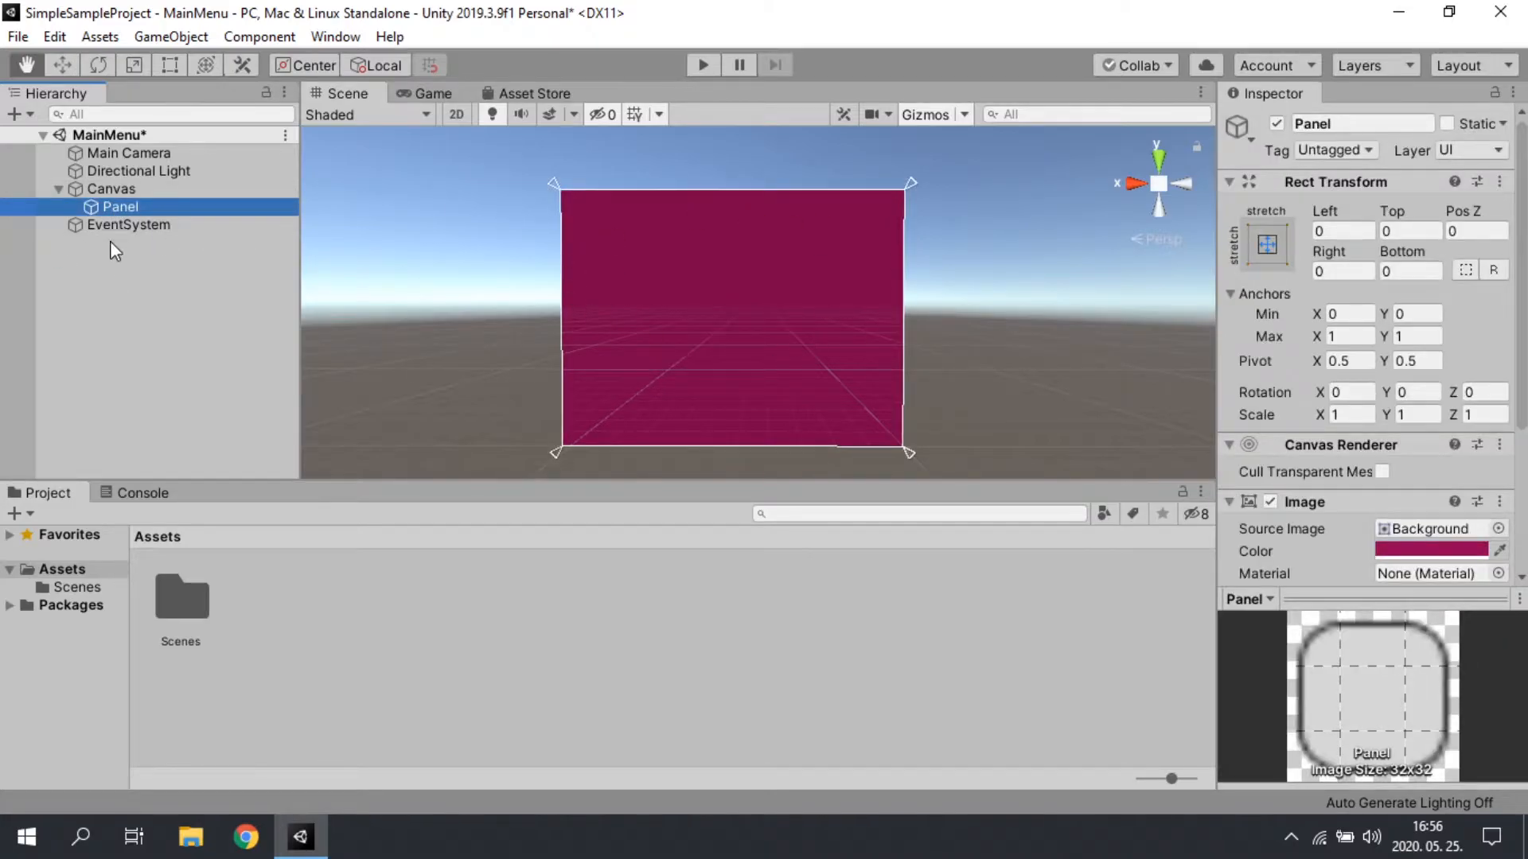
pyautogui.rightClick(113, 208)
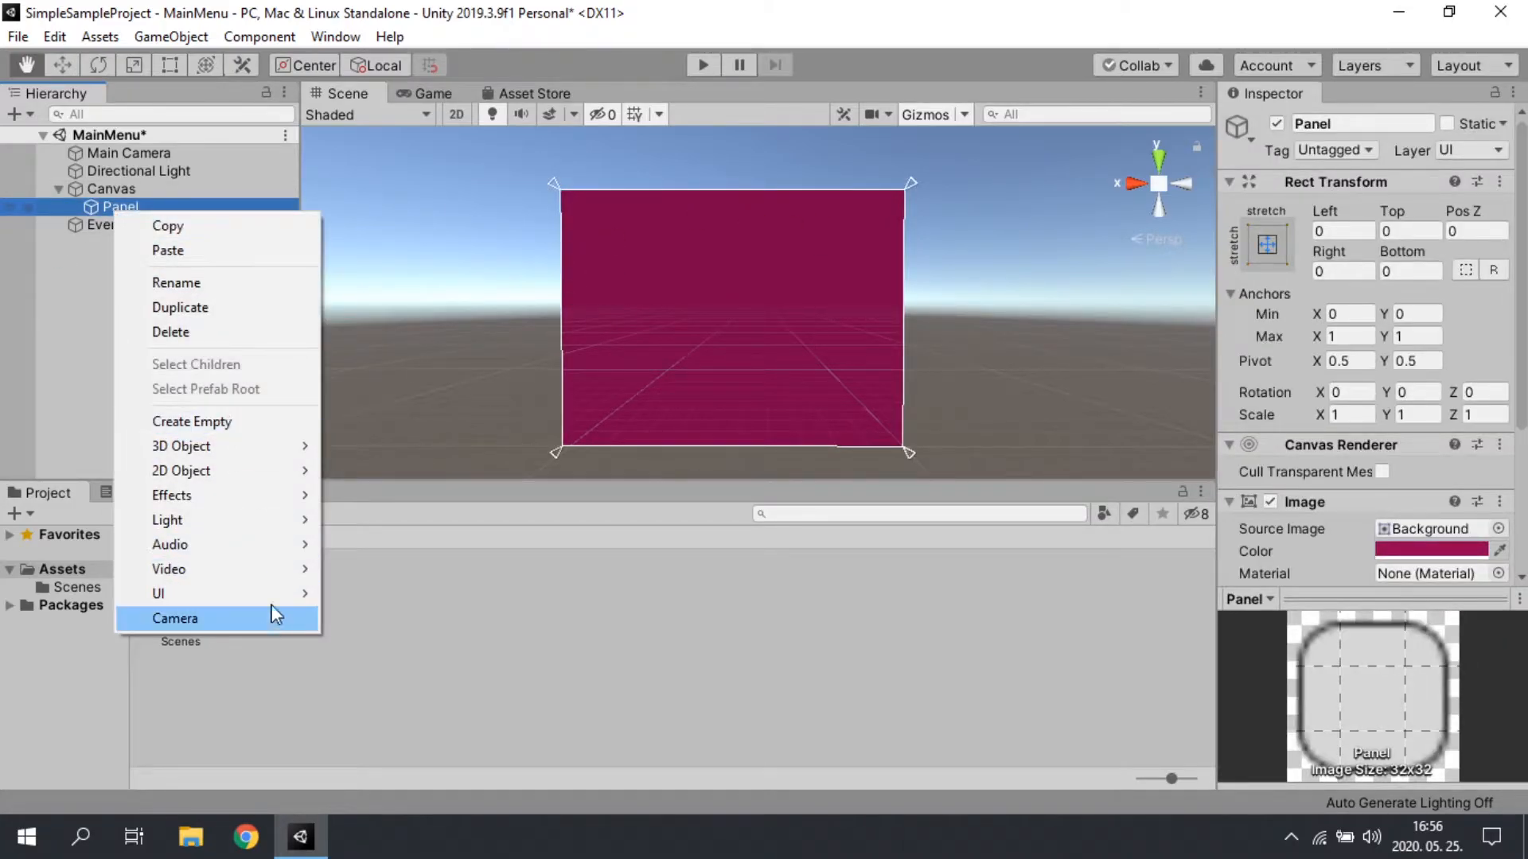
pyautogui.moveTo(294, 594)
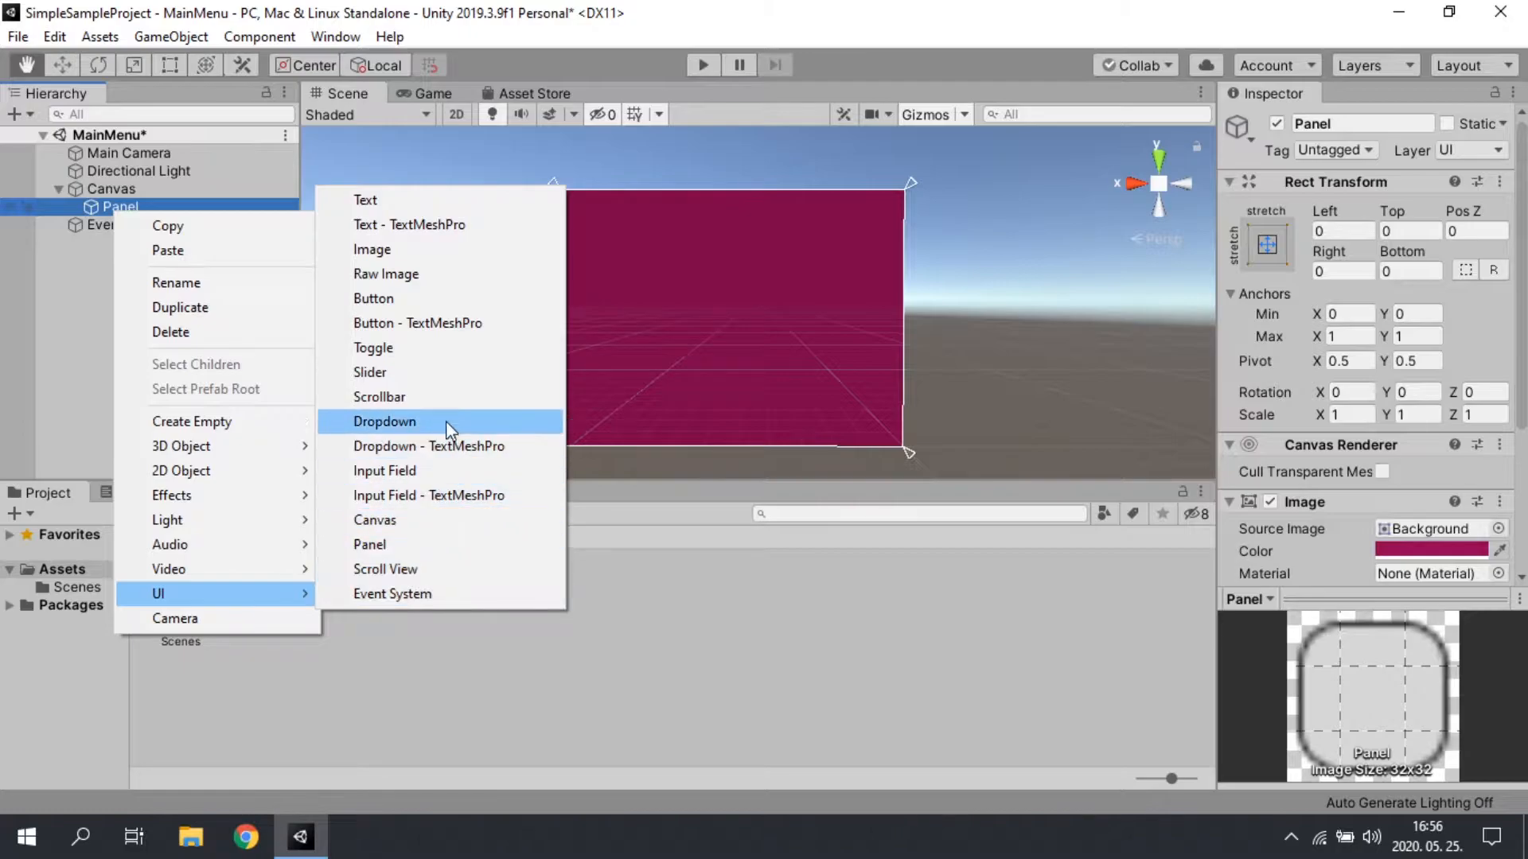
pyautogui.press('Escape')
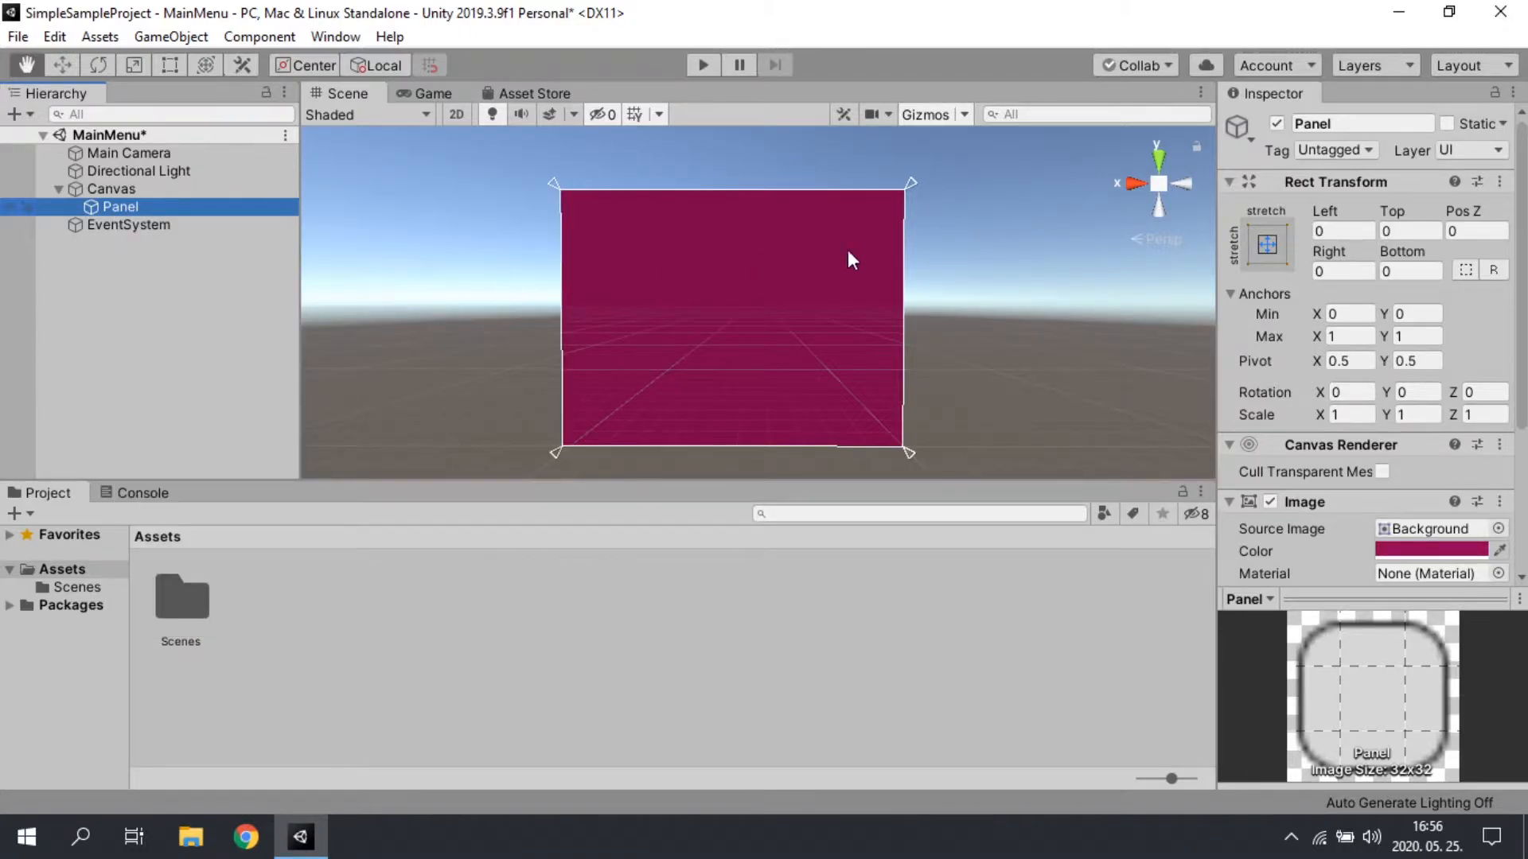
pyautogui.scroll(8, 663, 362)
pyautogui.scroll(-9, 666, 362)
pyautogui.scroll(3, 799, 338)
pyautogui.scroll(-2, 671, 382)
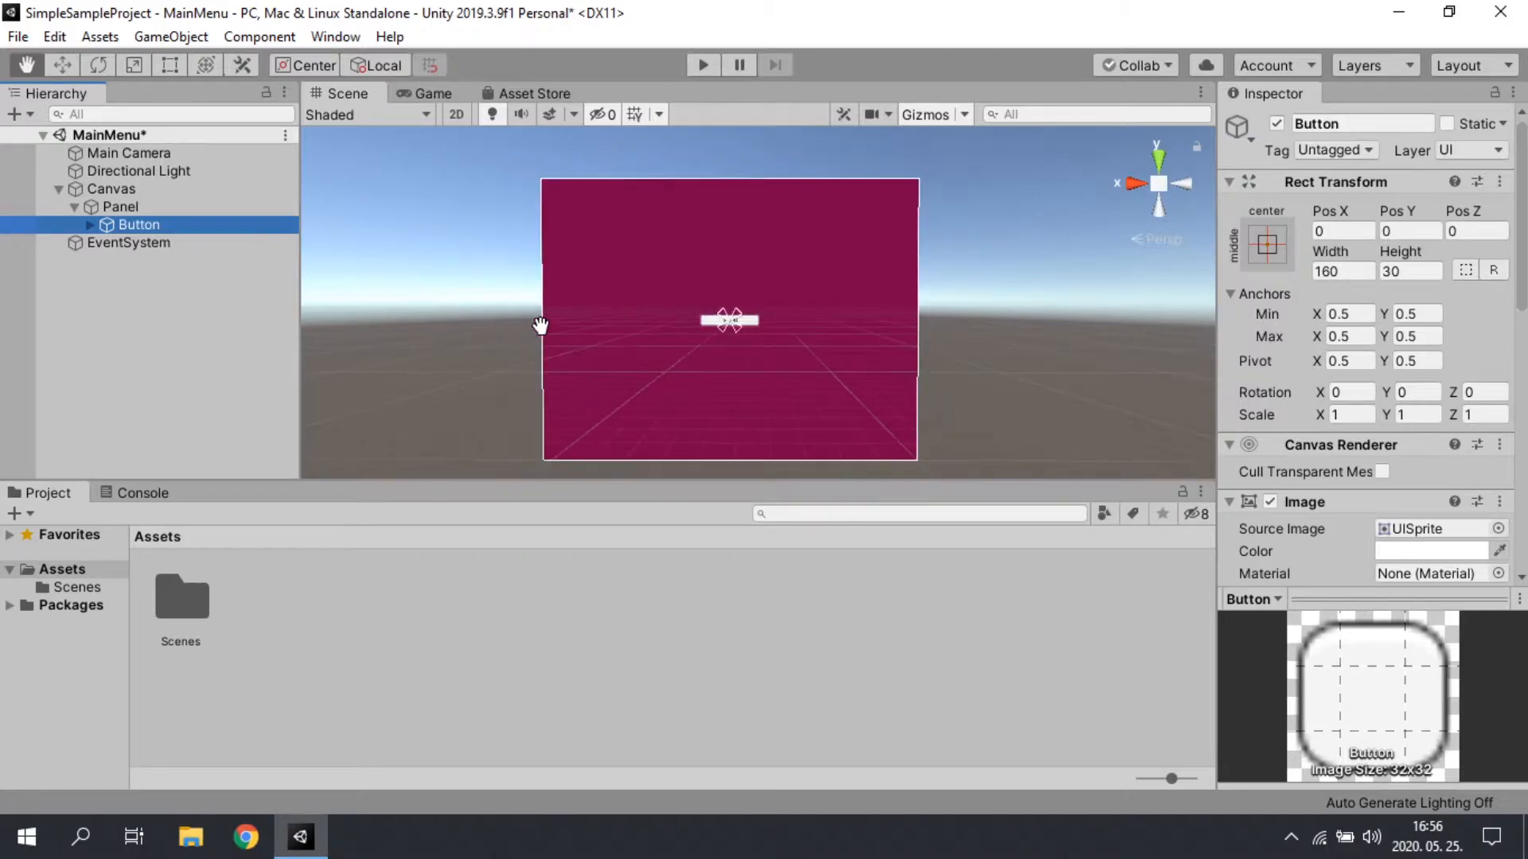
pyautogui.click(429, 93)
pyautogui.click(348, 93)
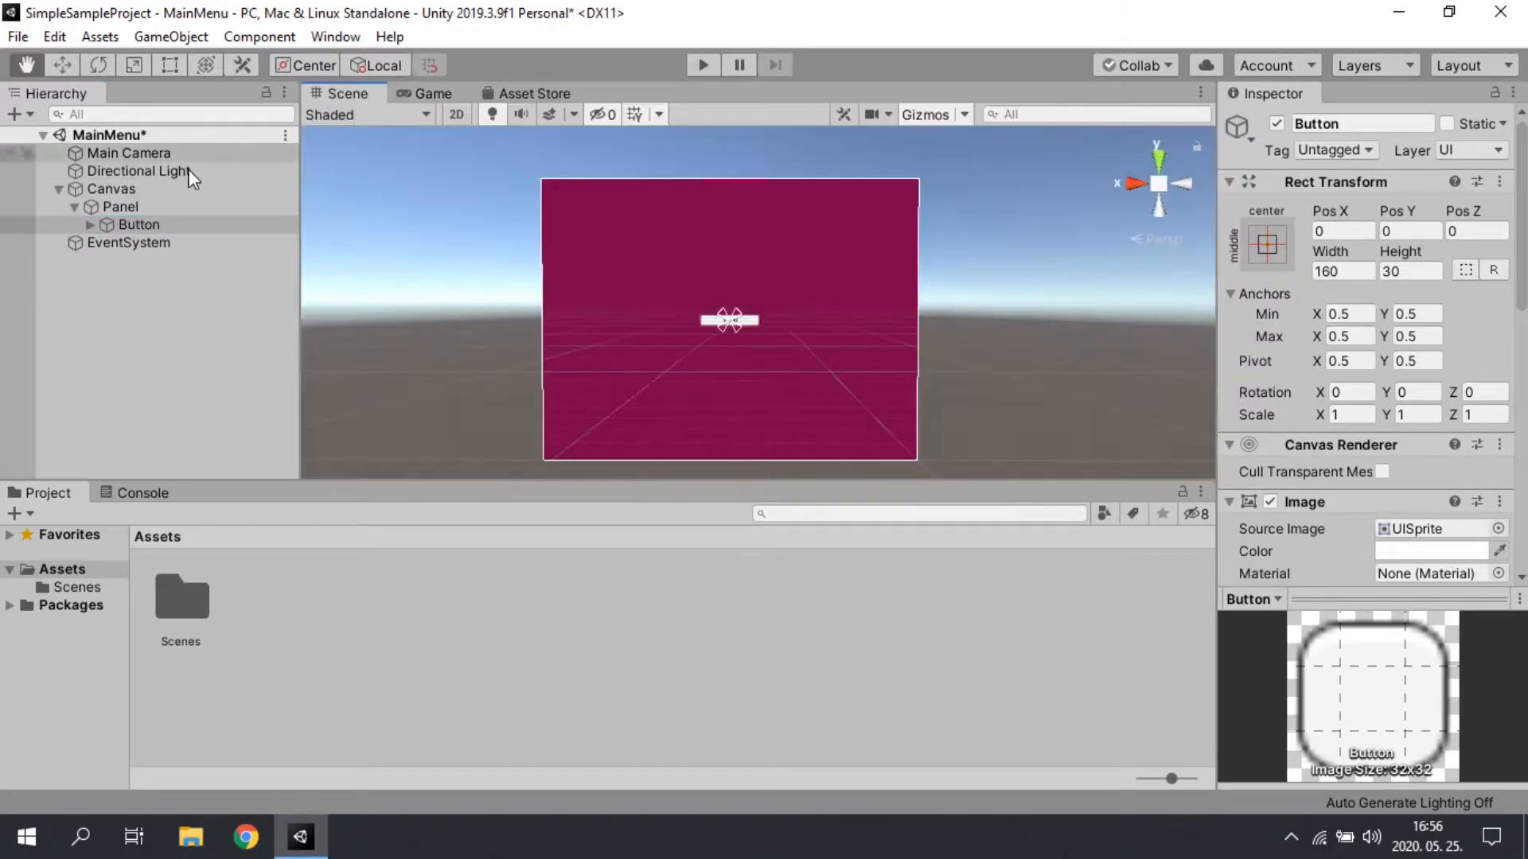
# Step: Set the Button's width to 265 and its height to 85
pyautogui.click(1360, 270)
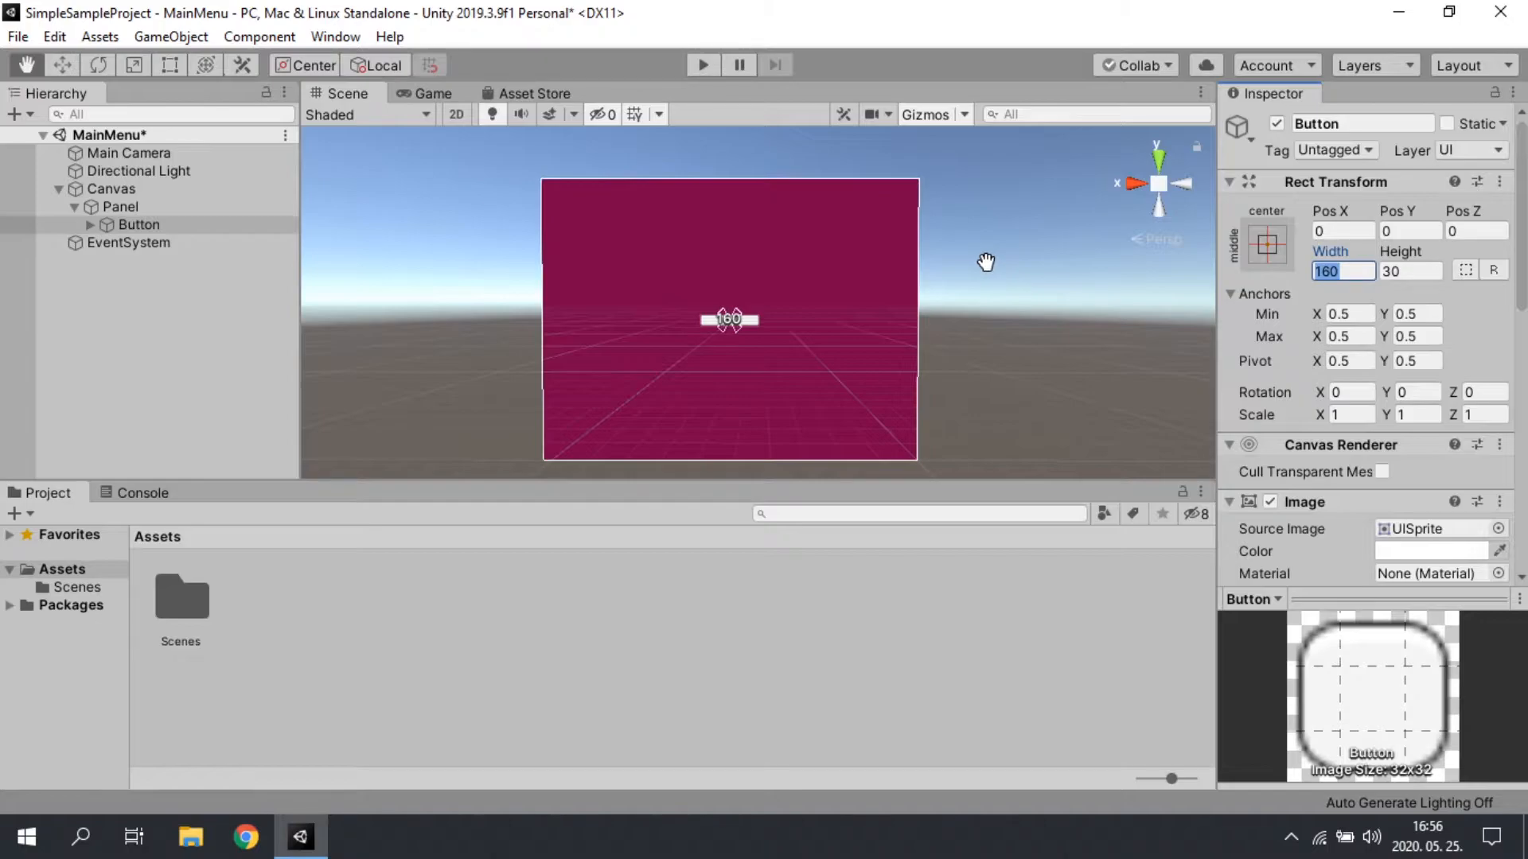
pyautogui.write('3')
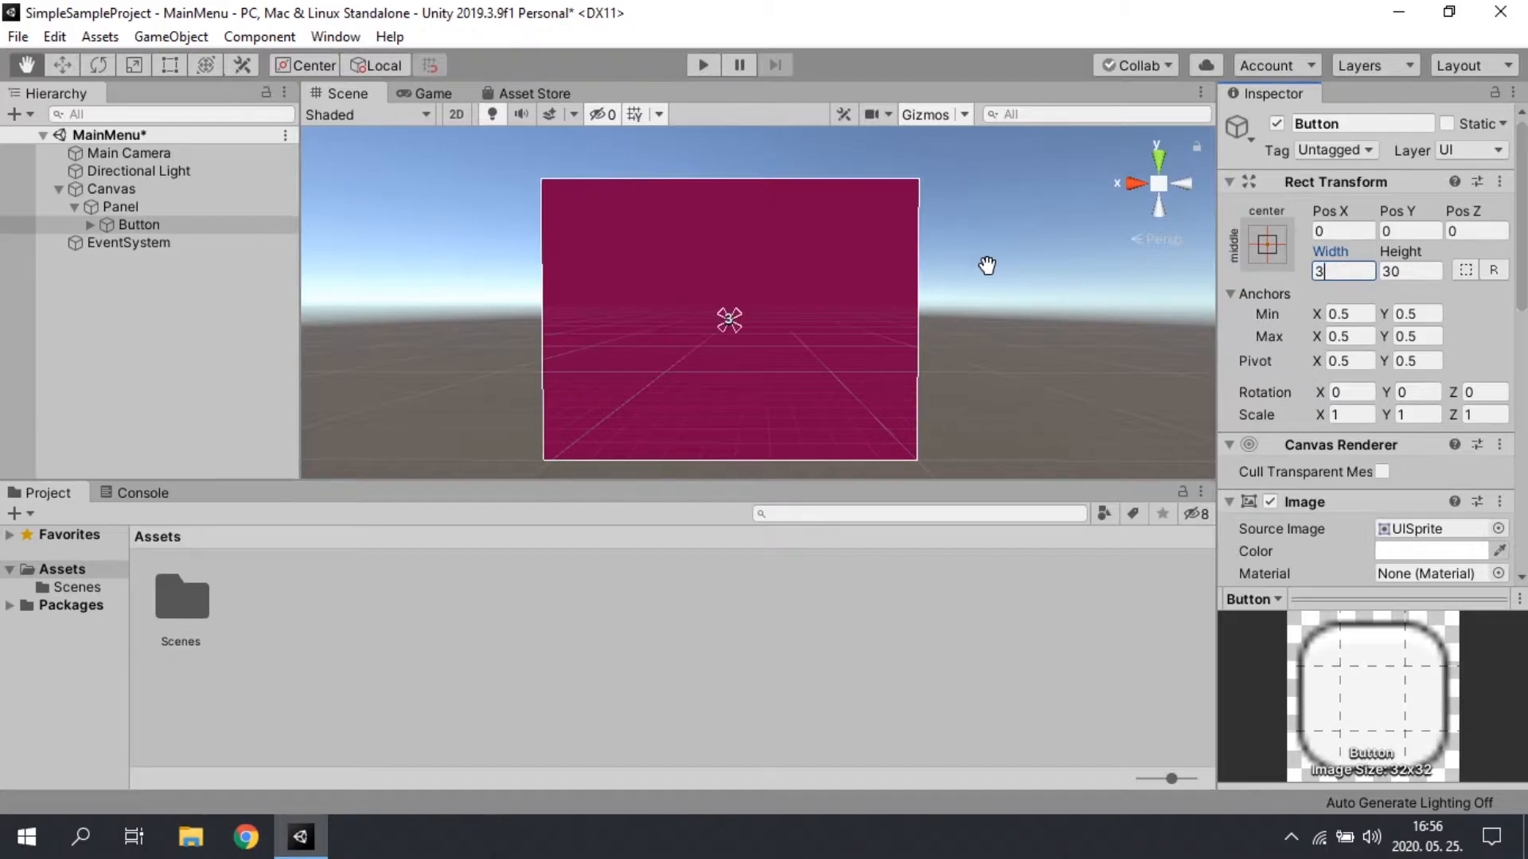
pyautogui.write('30')
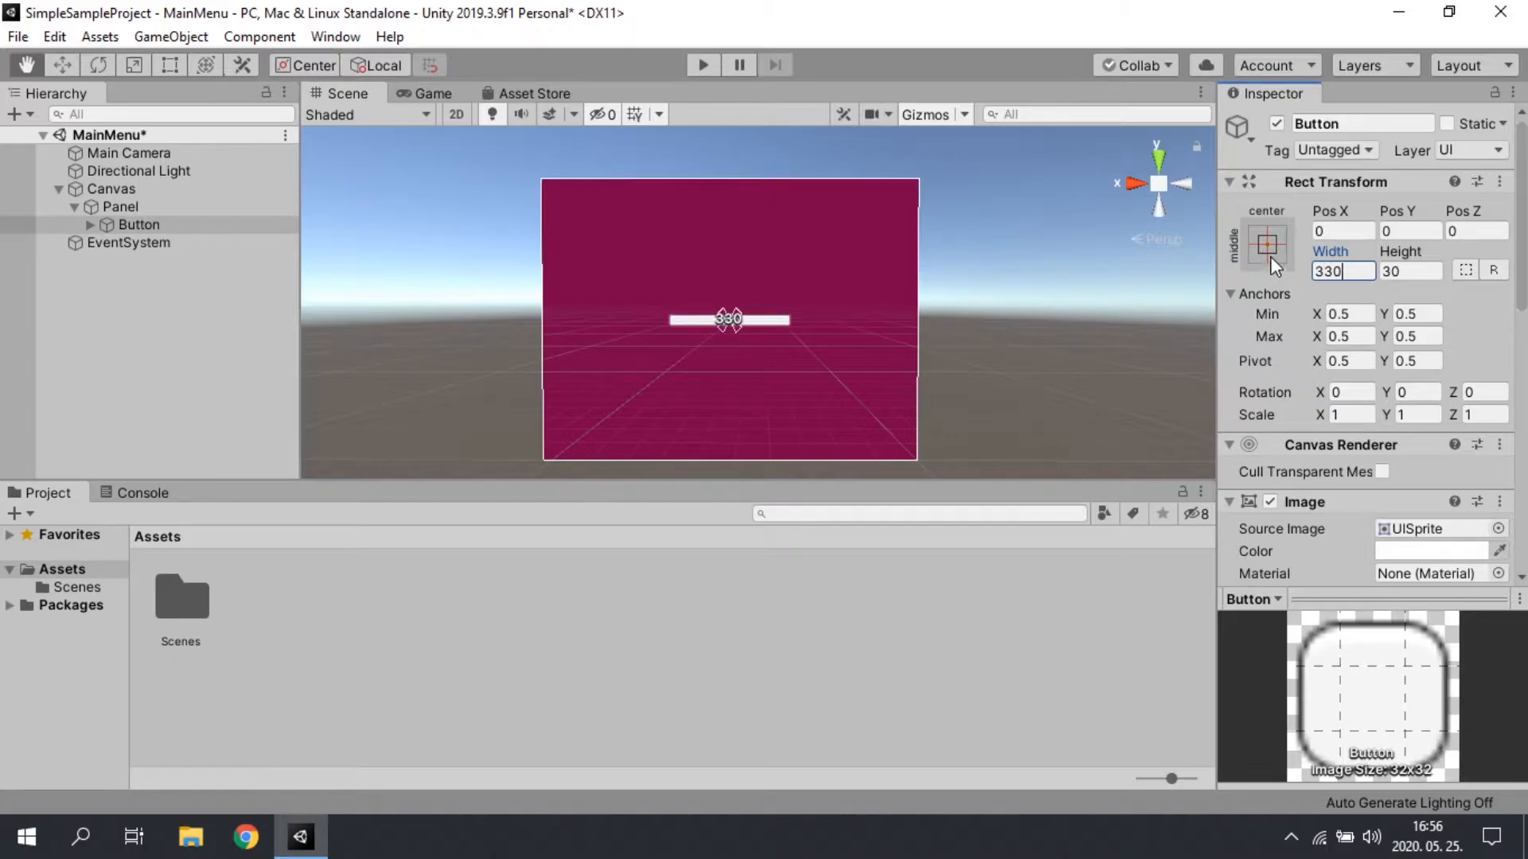
pyautogui.press('Return')
pyautogui.write('2')
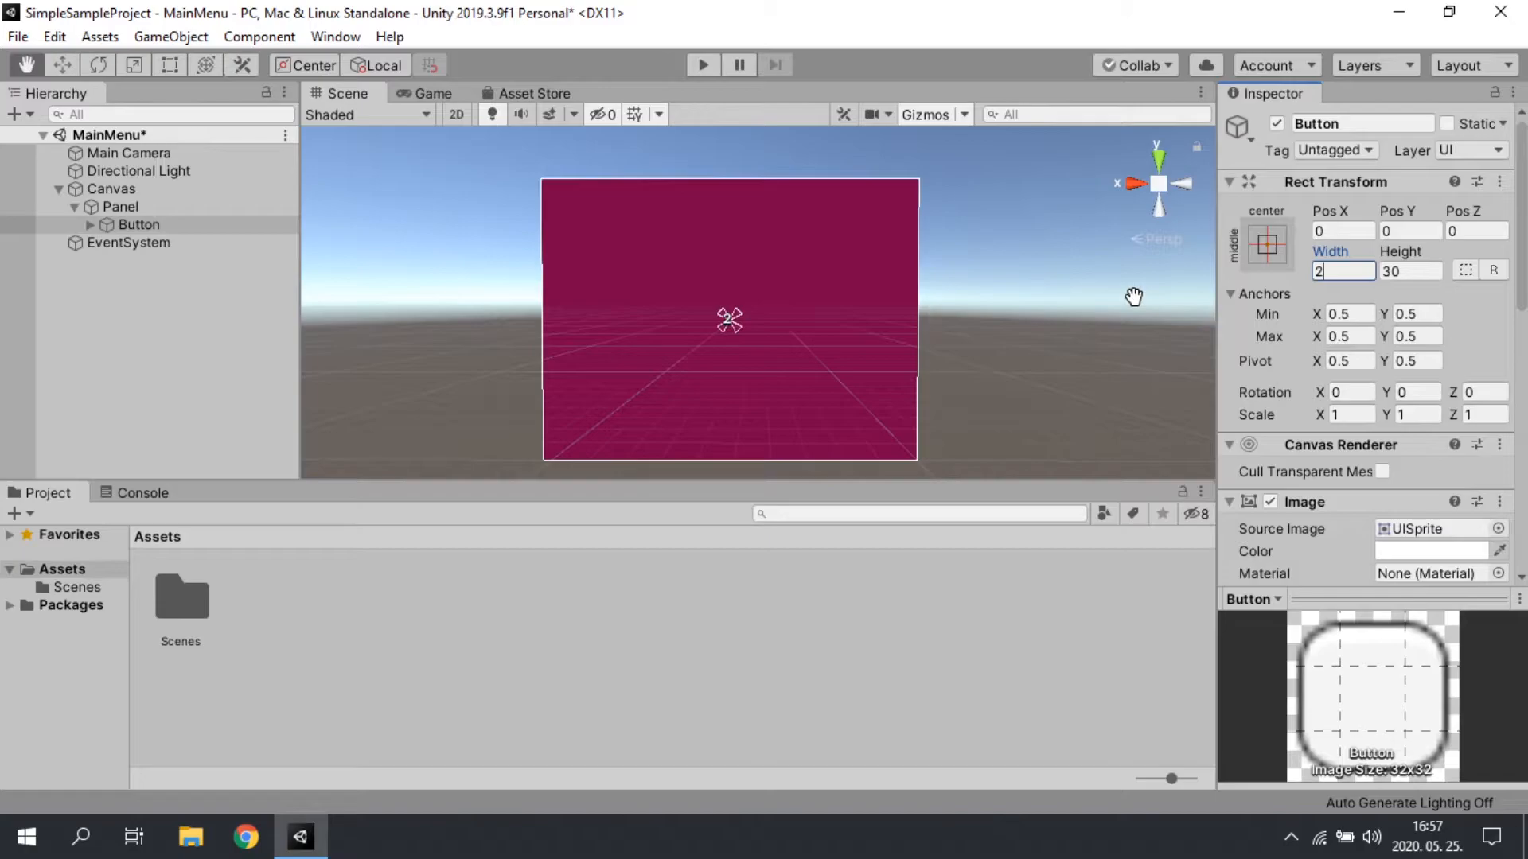
pyautogui.write('65')
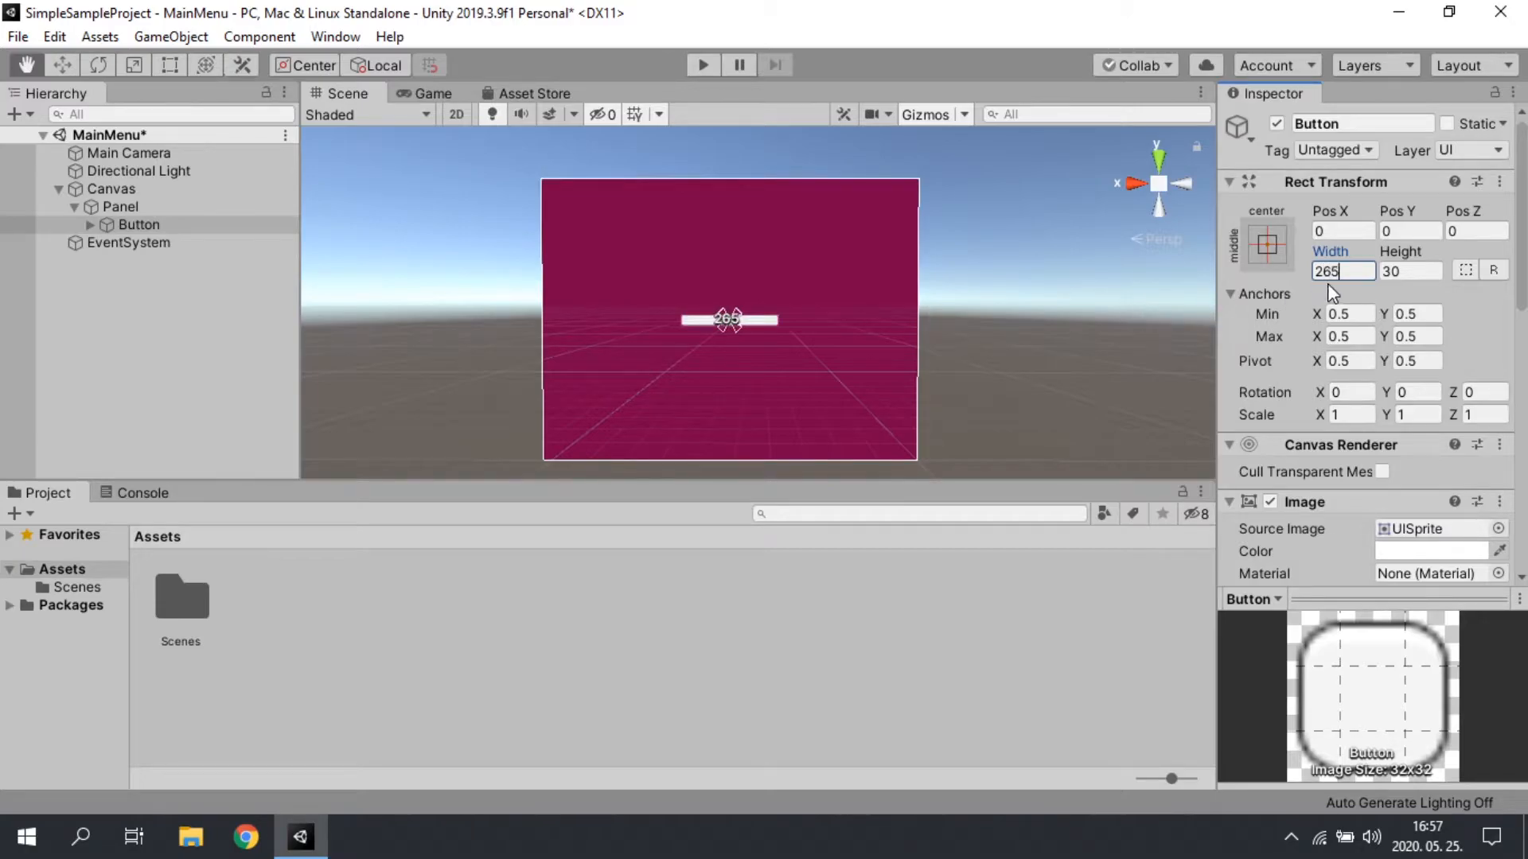
pyautogui.press('Tab')
pyautogui.write('85')
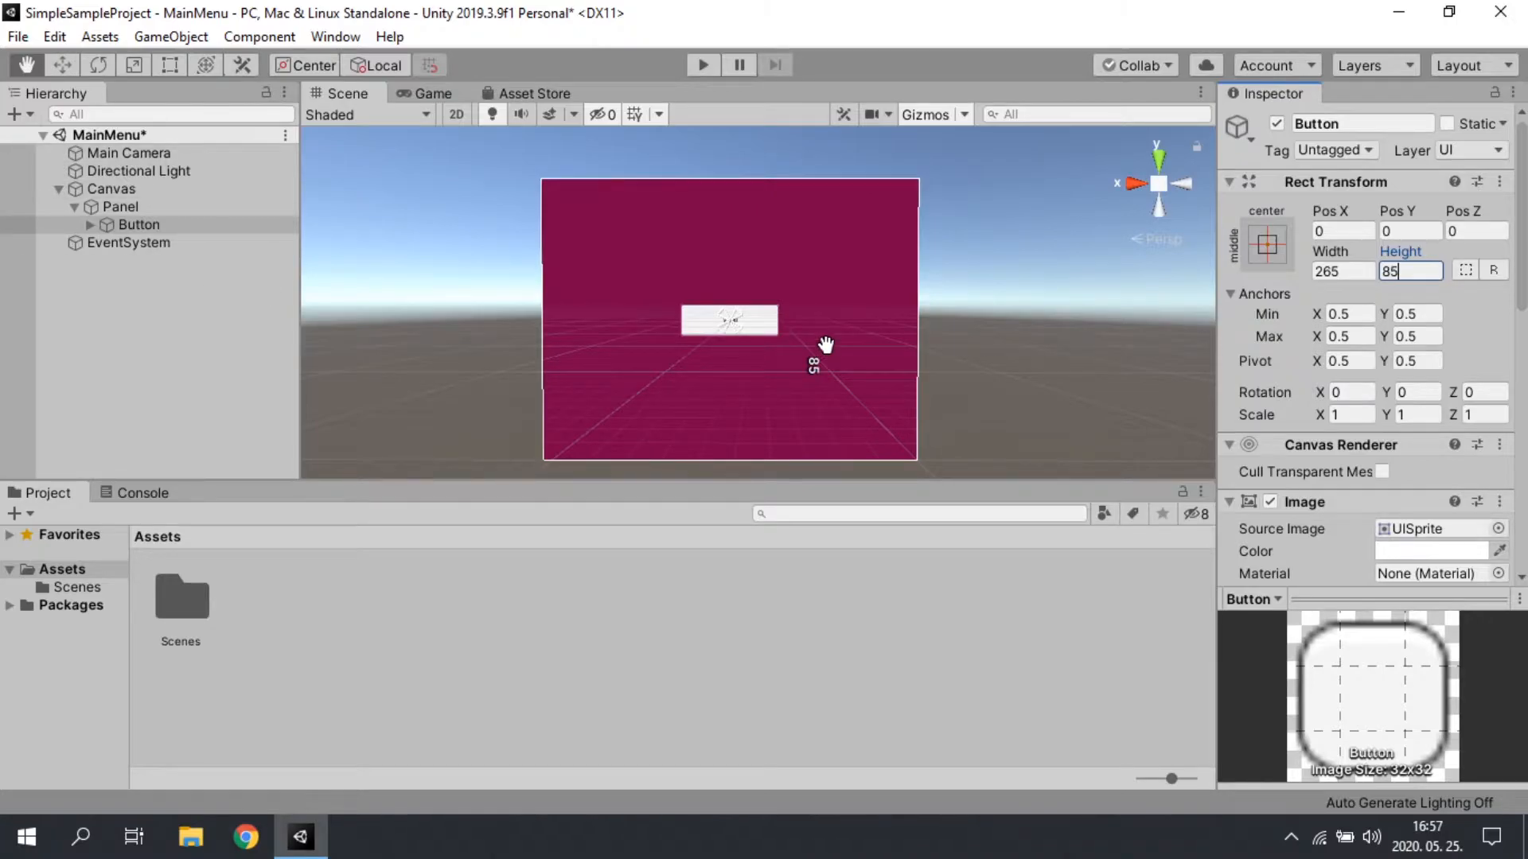
# Step: Rename the Button under the Panel as PlayButton
pyautogui.click(141, 226)
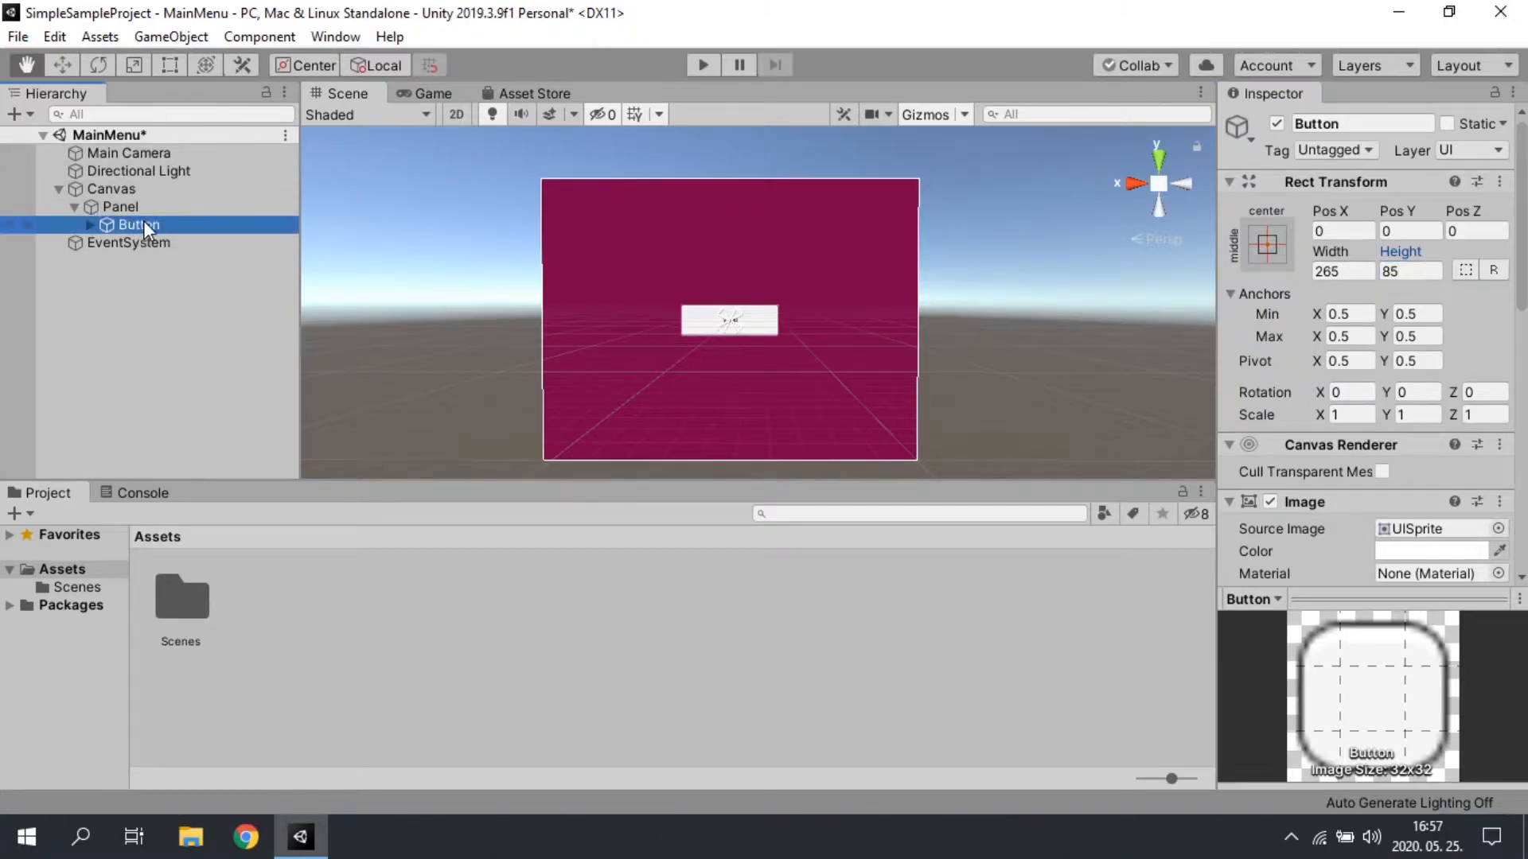
pyautogui.press('F2')
pyautogui.press('Home')
pyautogui.write('Star')
pyautogui.write('t')
pyautogui.press('BackSpace')
pyautogui.press('BackSpace')
pyautogui.press('BackSpace')
pyautogui.press('BackSpace')
pyautogui.press('BackSpace')
pyautogui.write('Play')
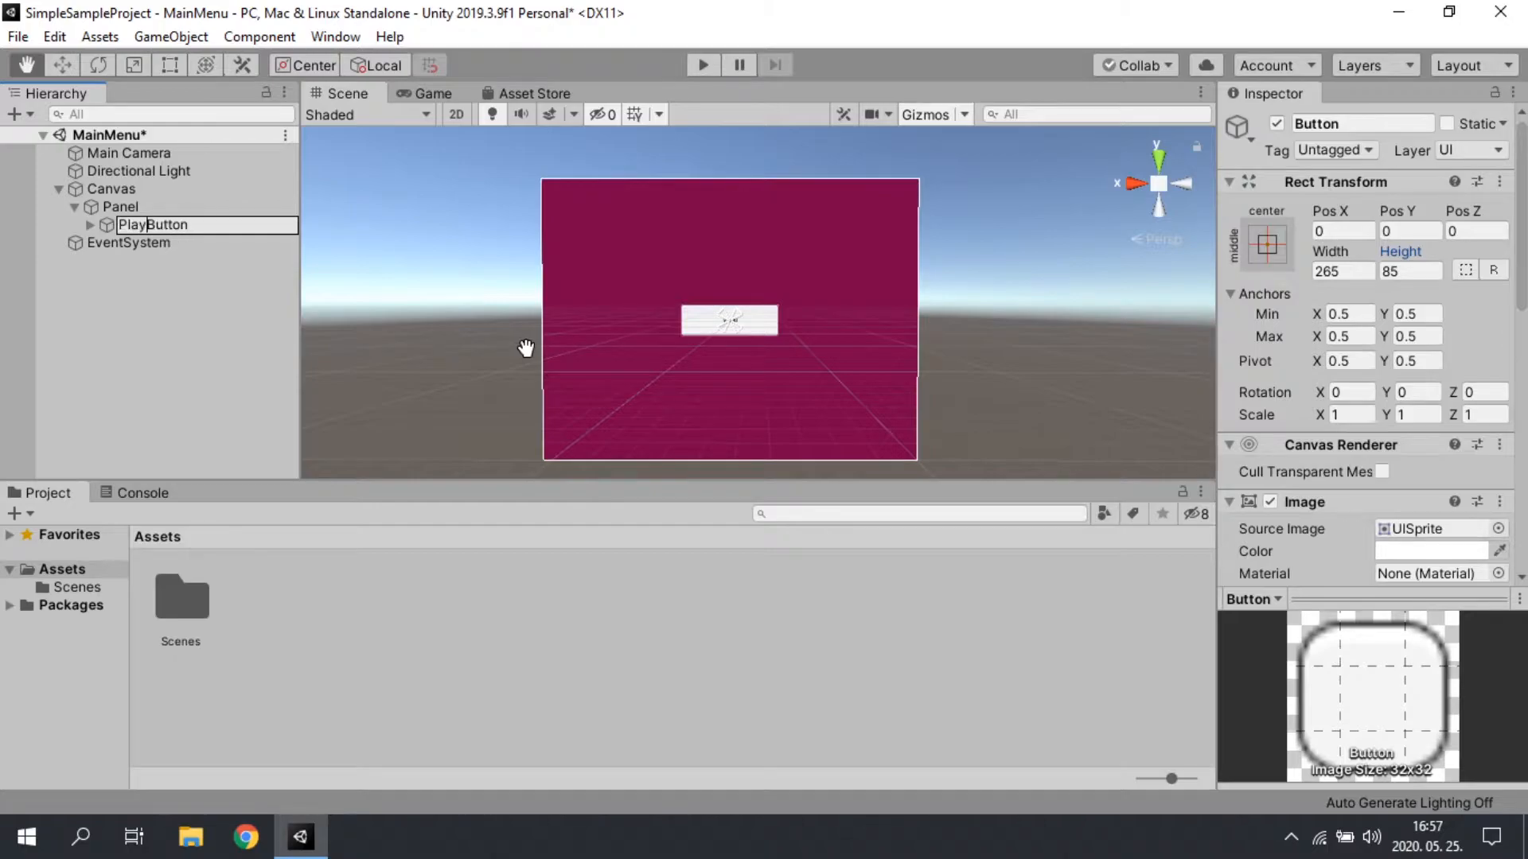
pyautogui.press('Return')
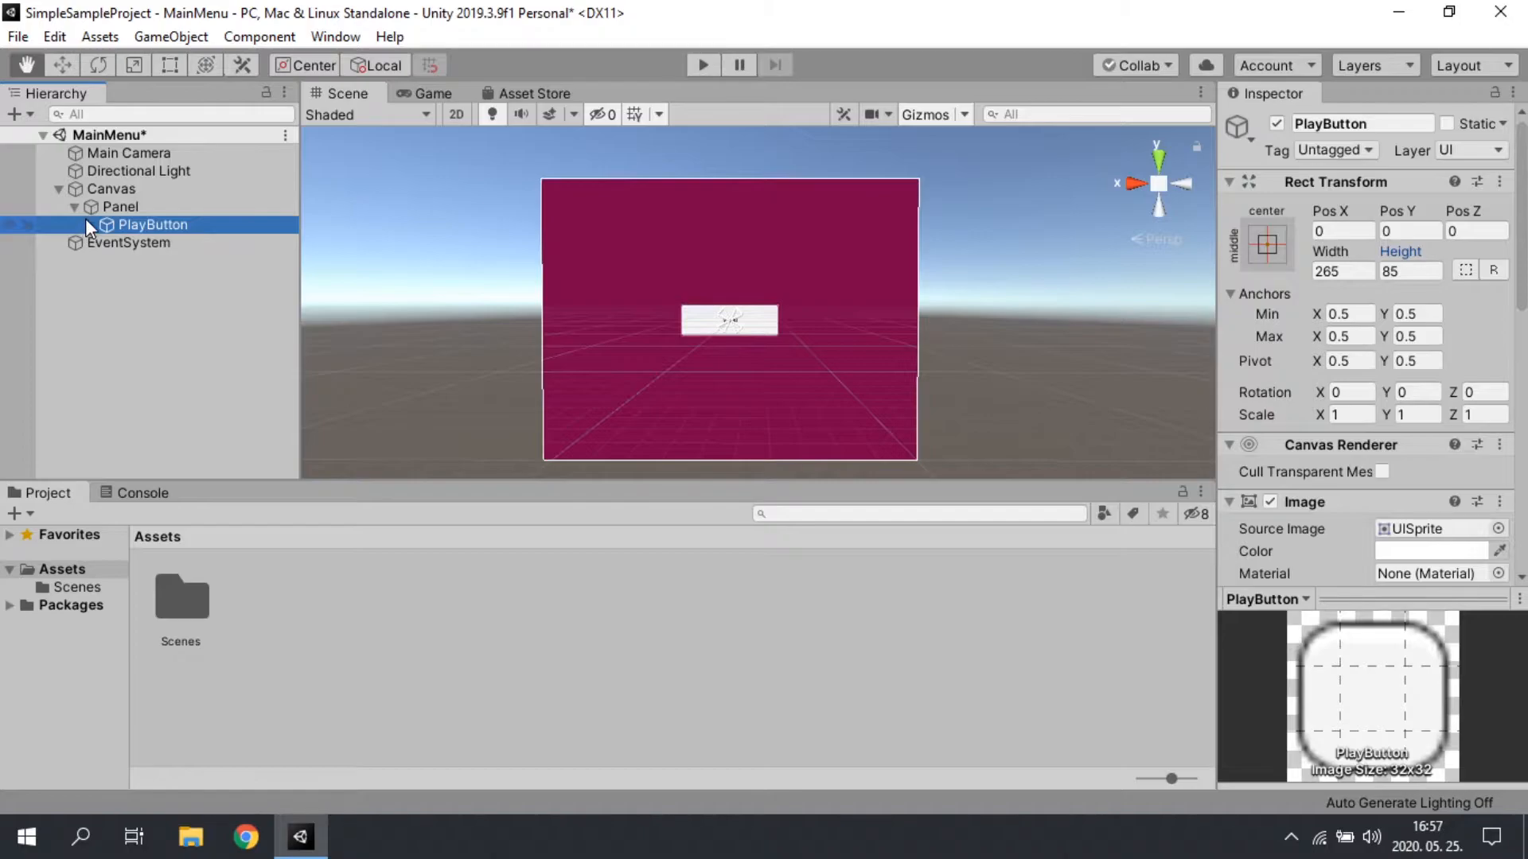
pyautogui.click(111, 204)
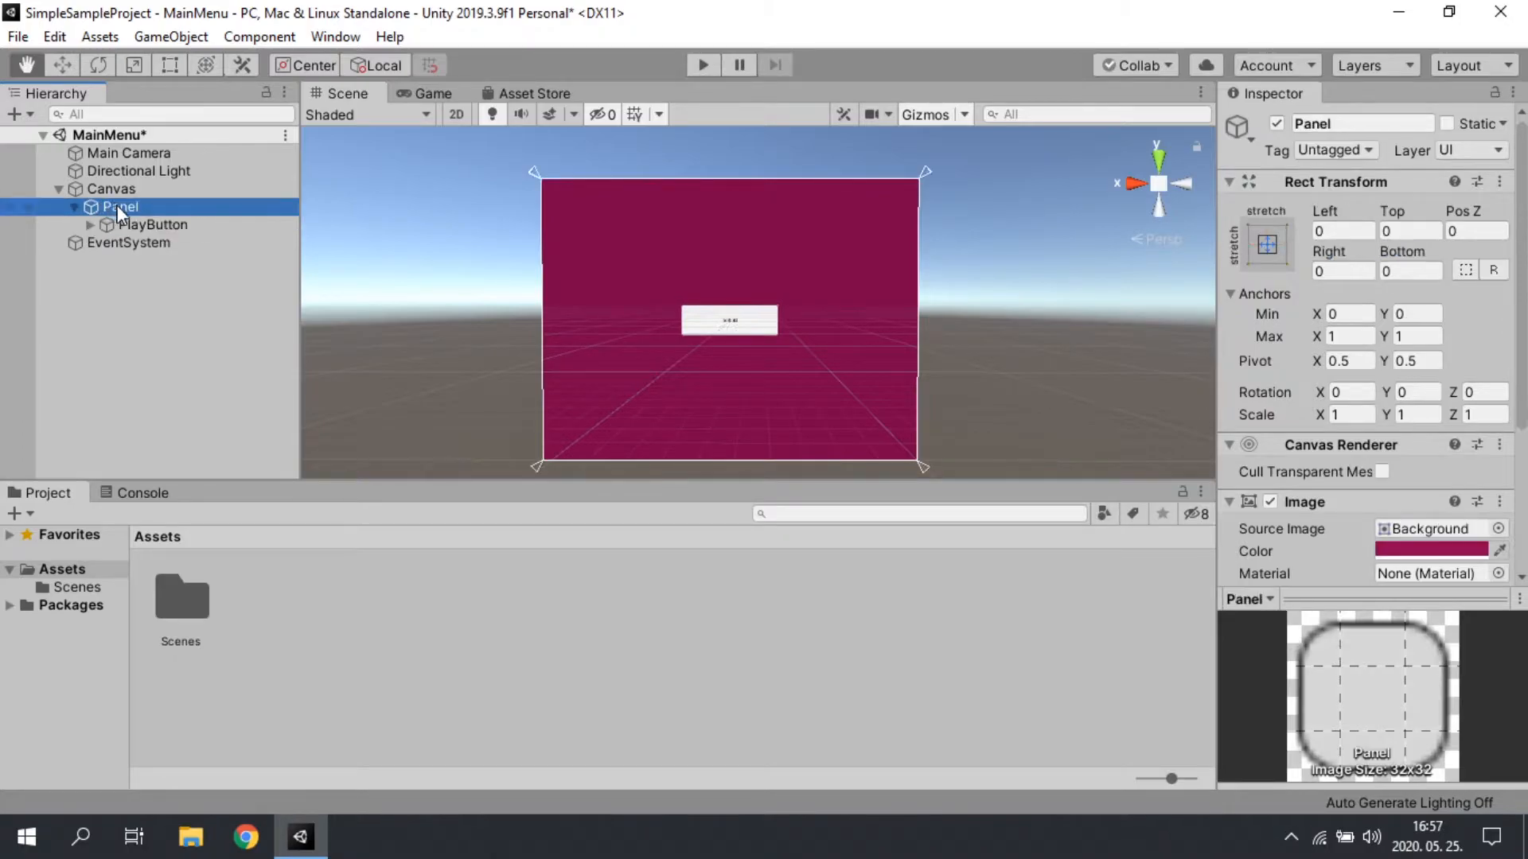
pyautogui.rightClick(152, 209)
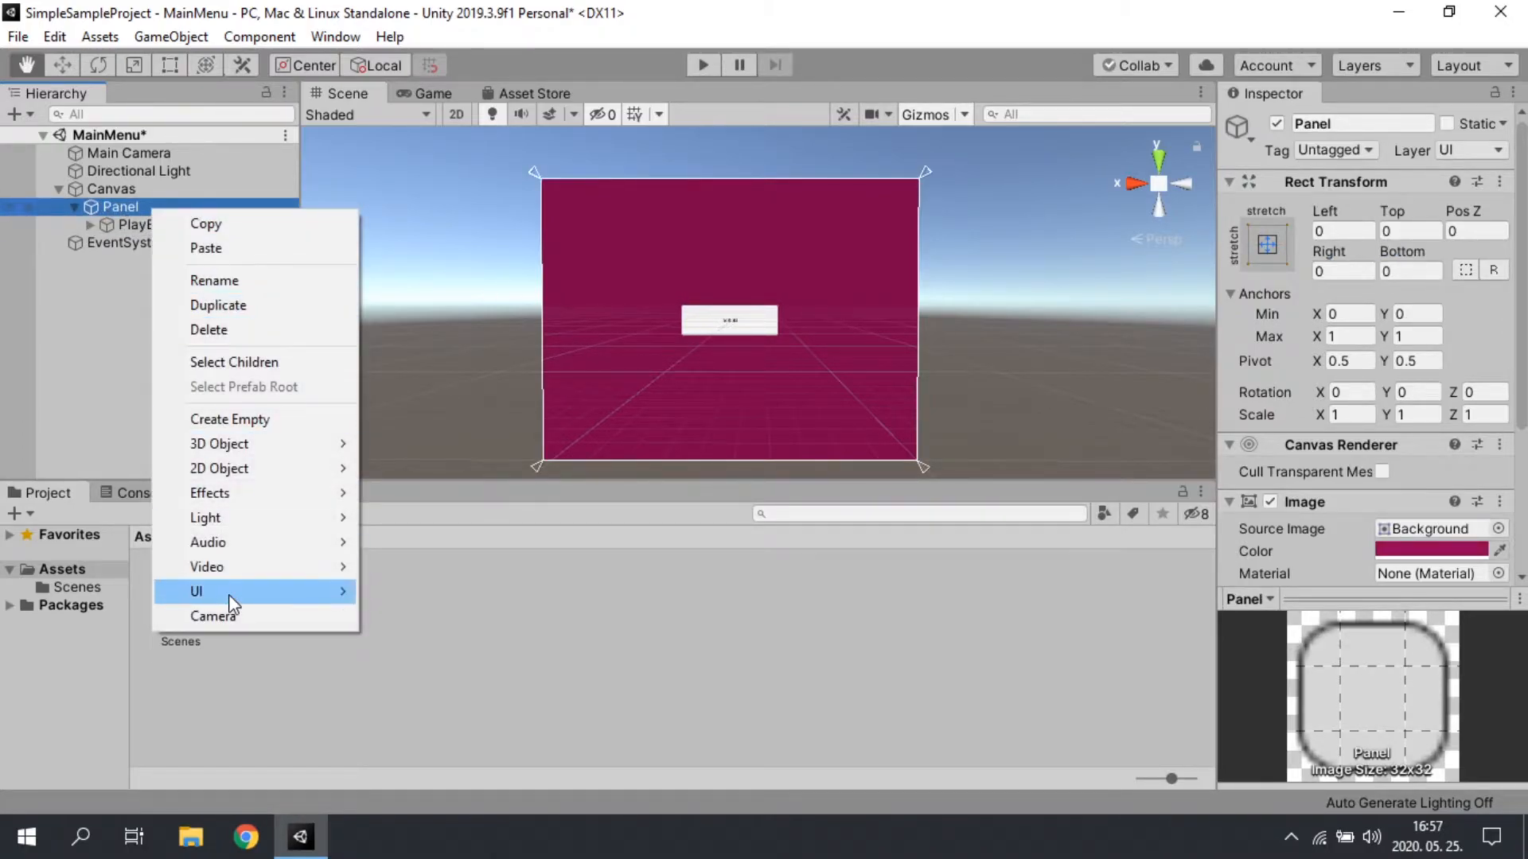
pyautogui.moveTo(230, 592)
pyautogui.click(102, 207)
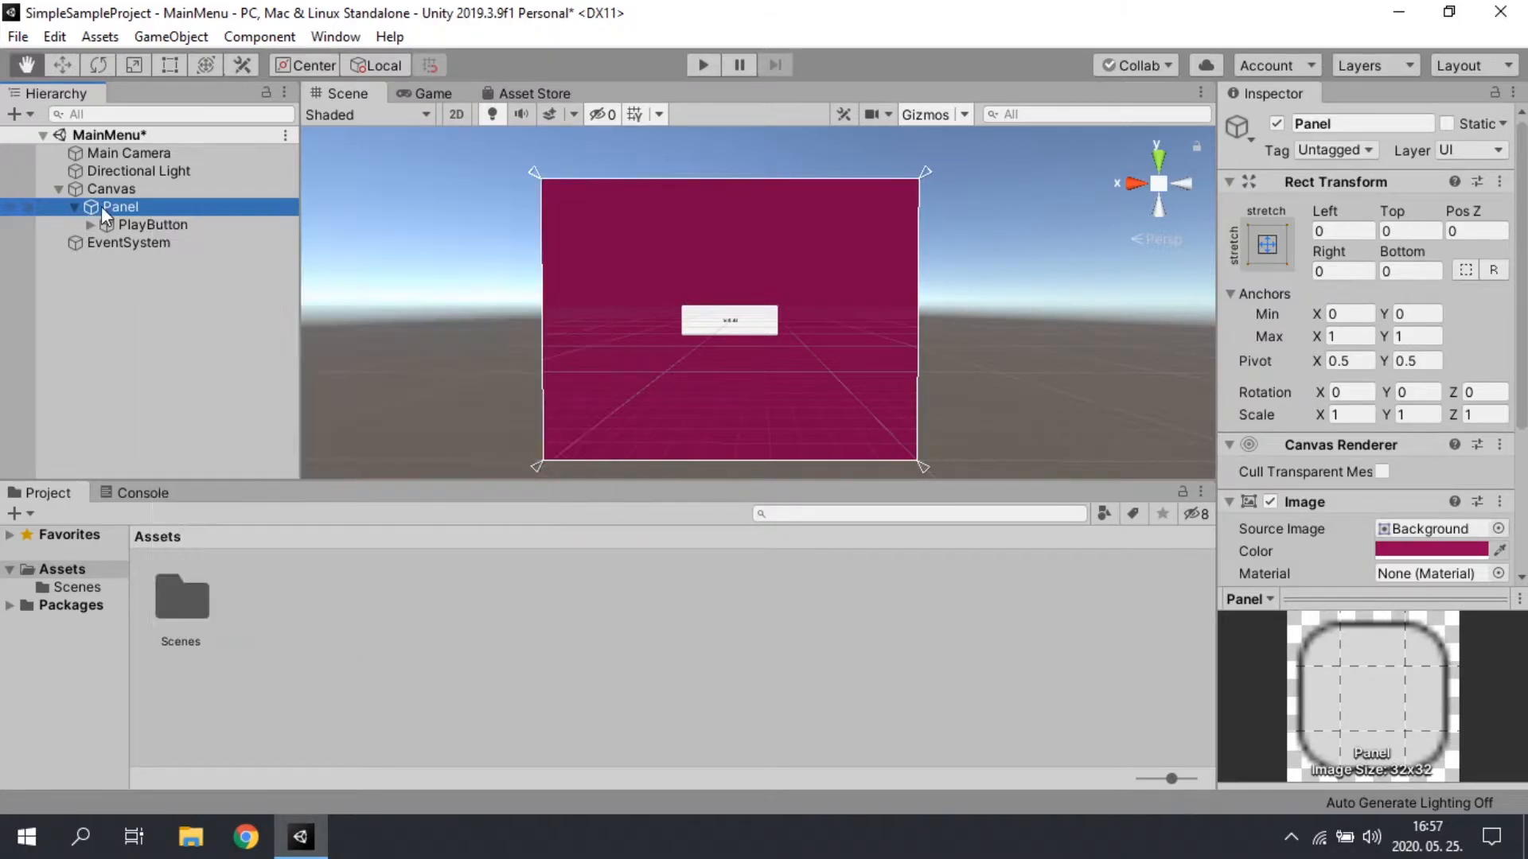
# Step: Duplicate PlayButton three times inside the Panel
pyautogui.click(137, 223)
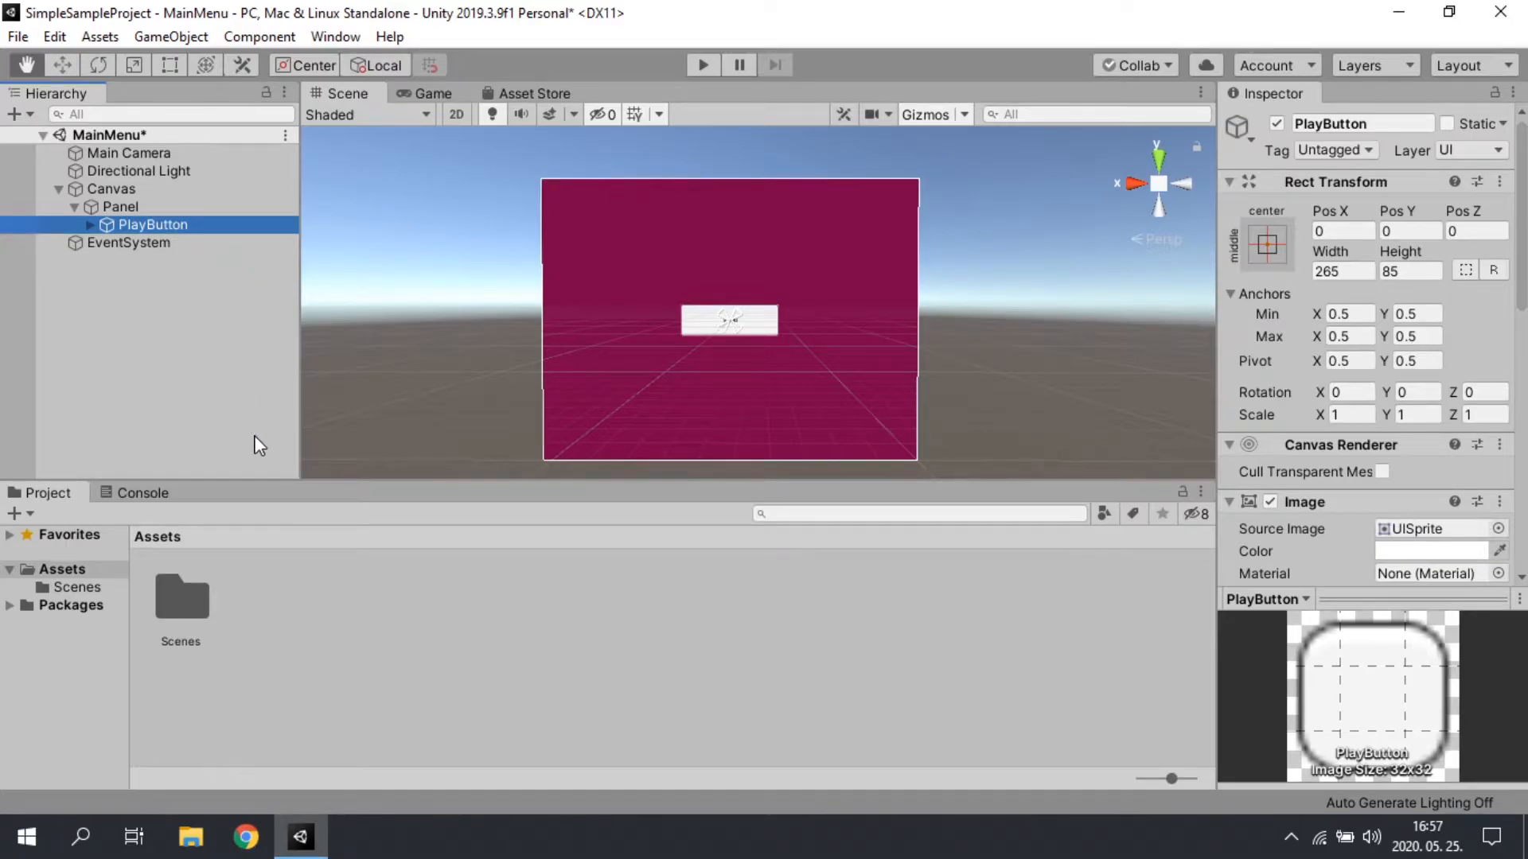
pyautogui.hotkey('ctrl', 'd')
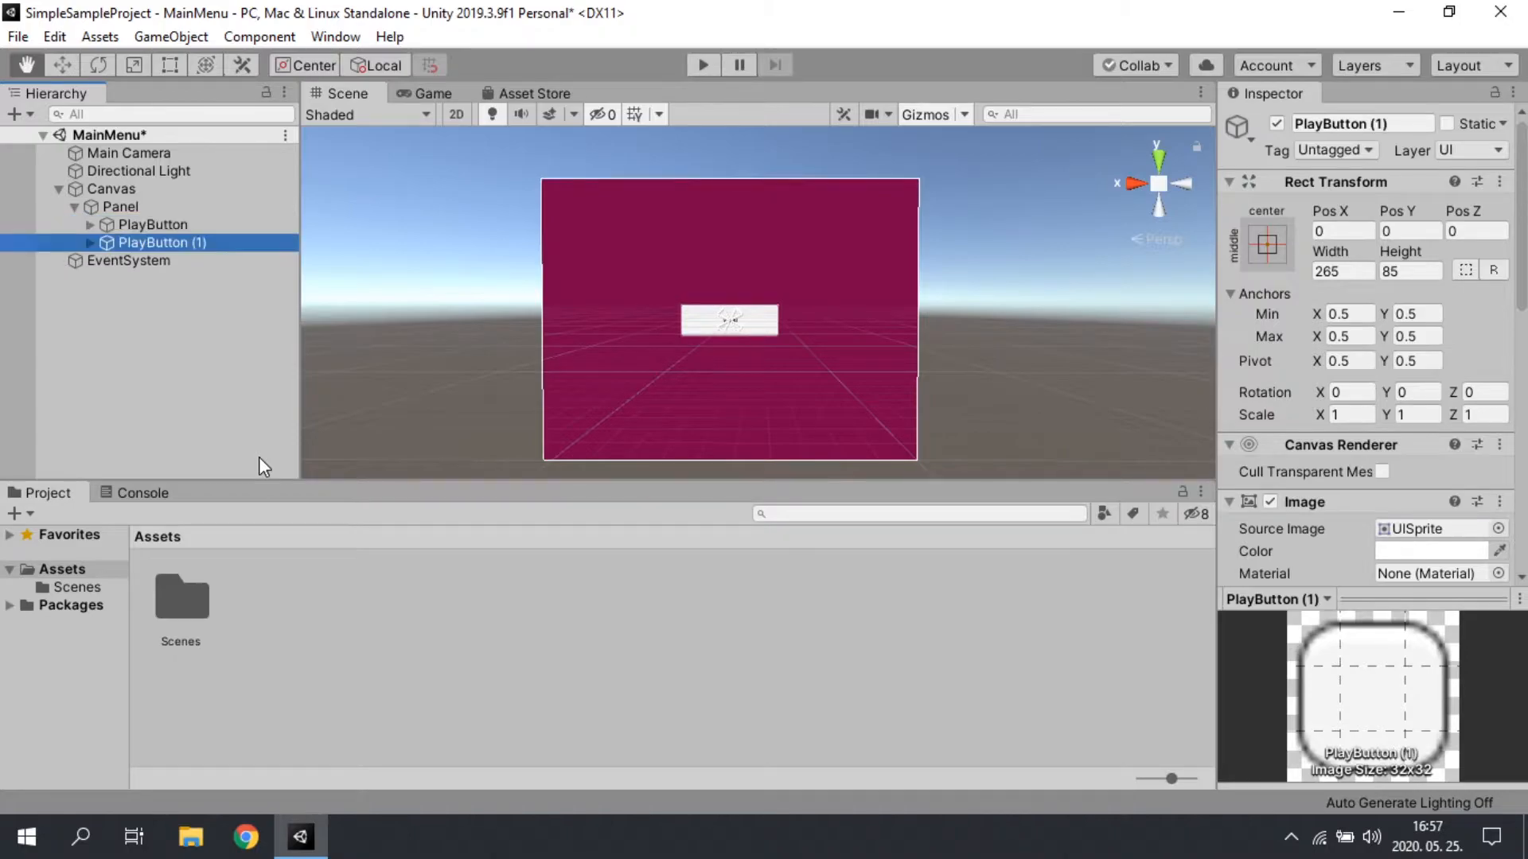
pyautogui.hotkey('ctrl', 'd')
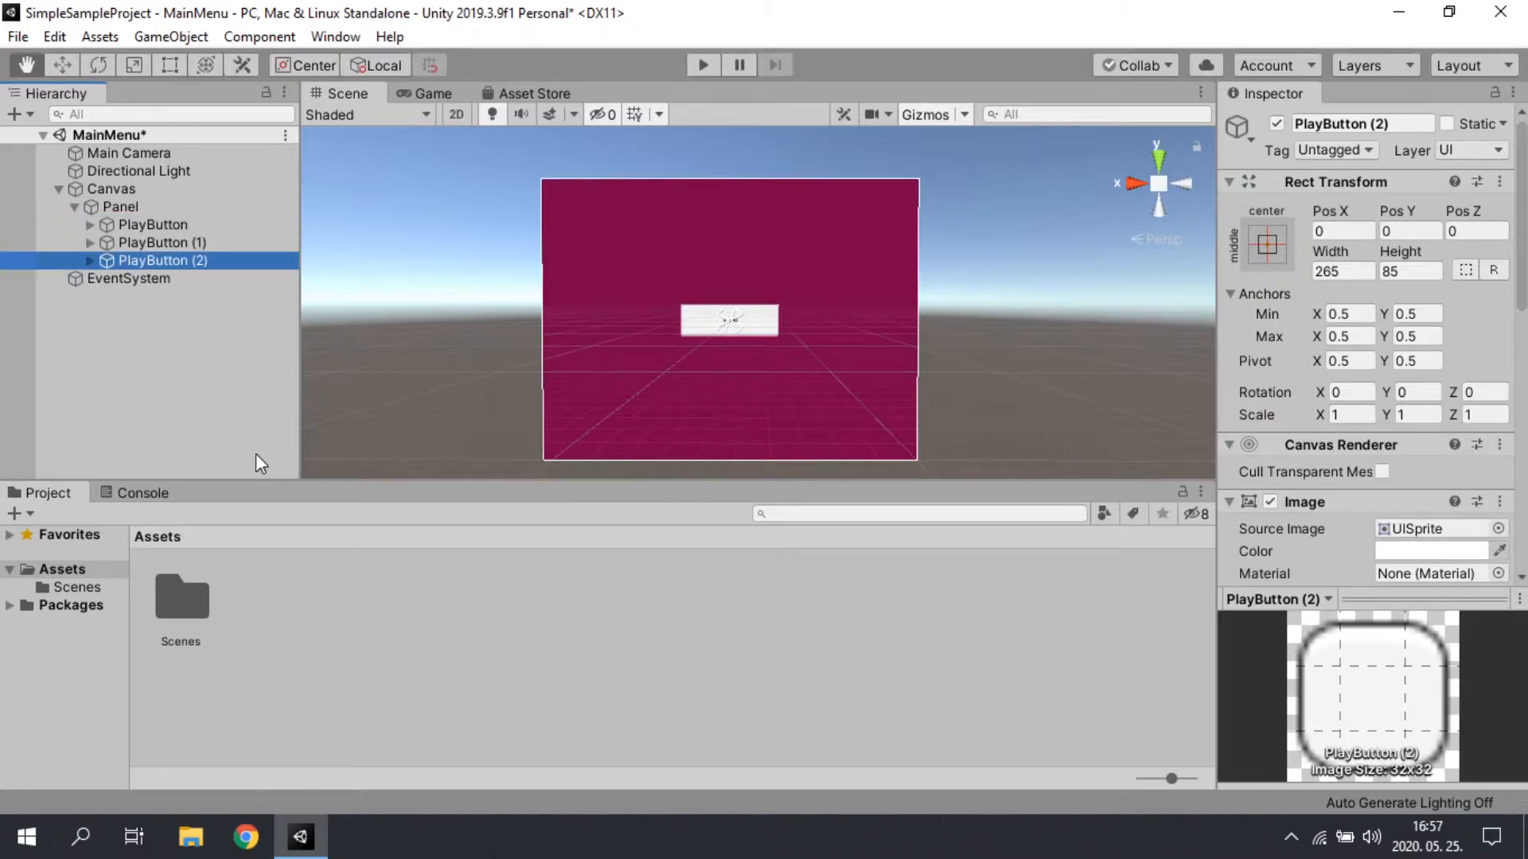
pyautogui.hotkey('ctrl', 'd')
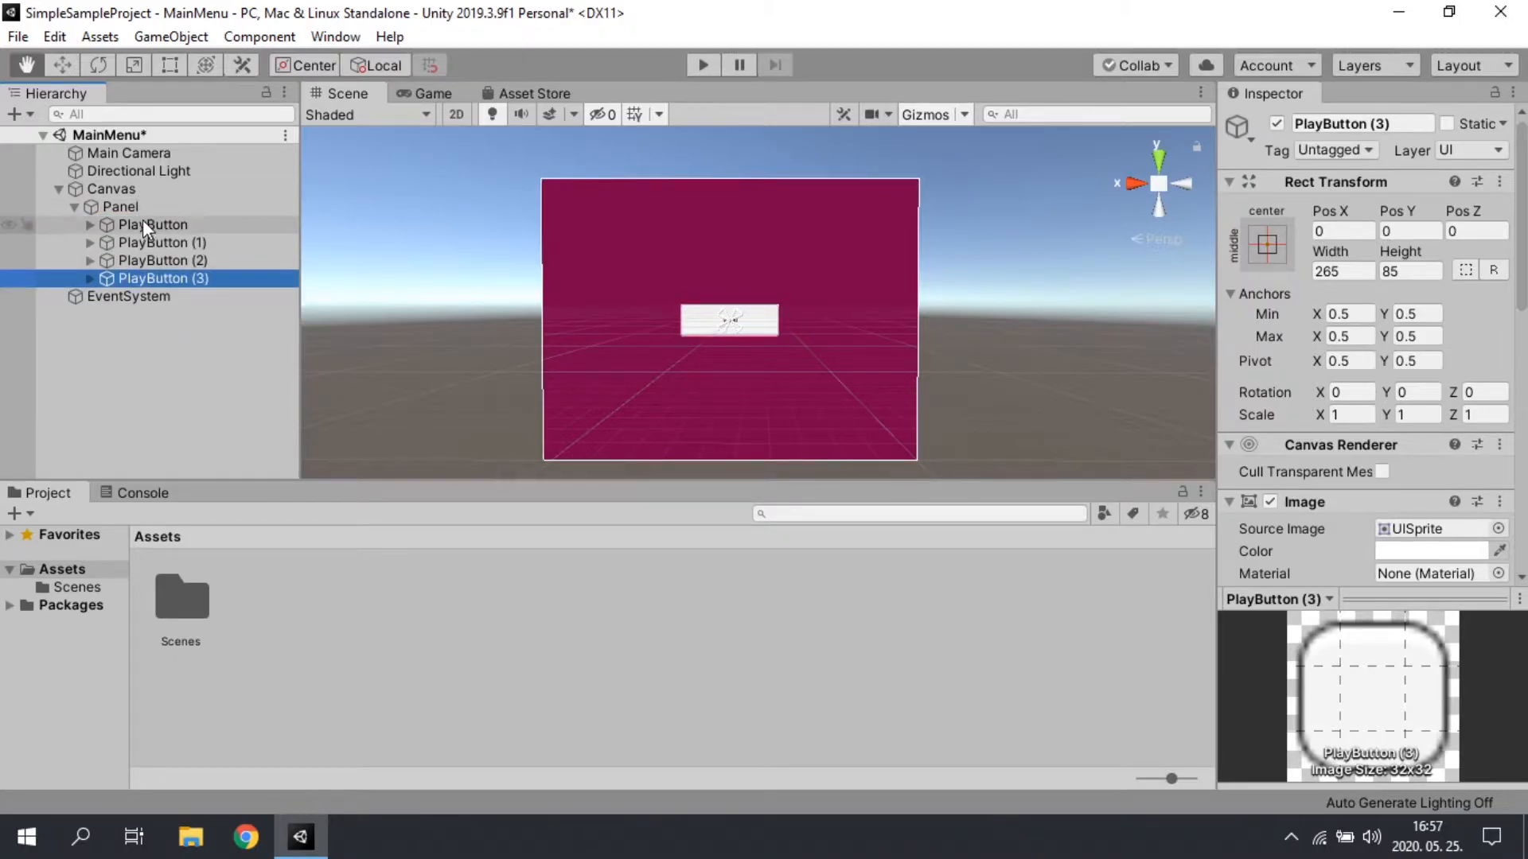
# Step: Rename the first PlayButton copy as SettingsButton
pyautogui.click(149, 244)
pyautogui.press('F2')
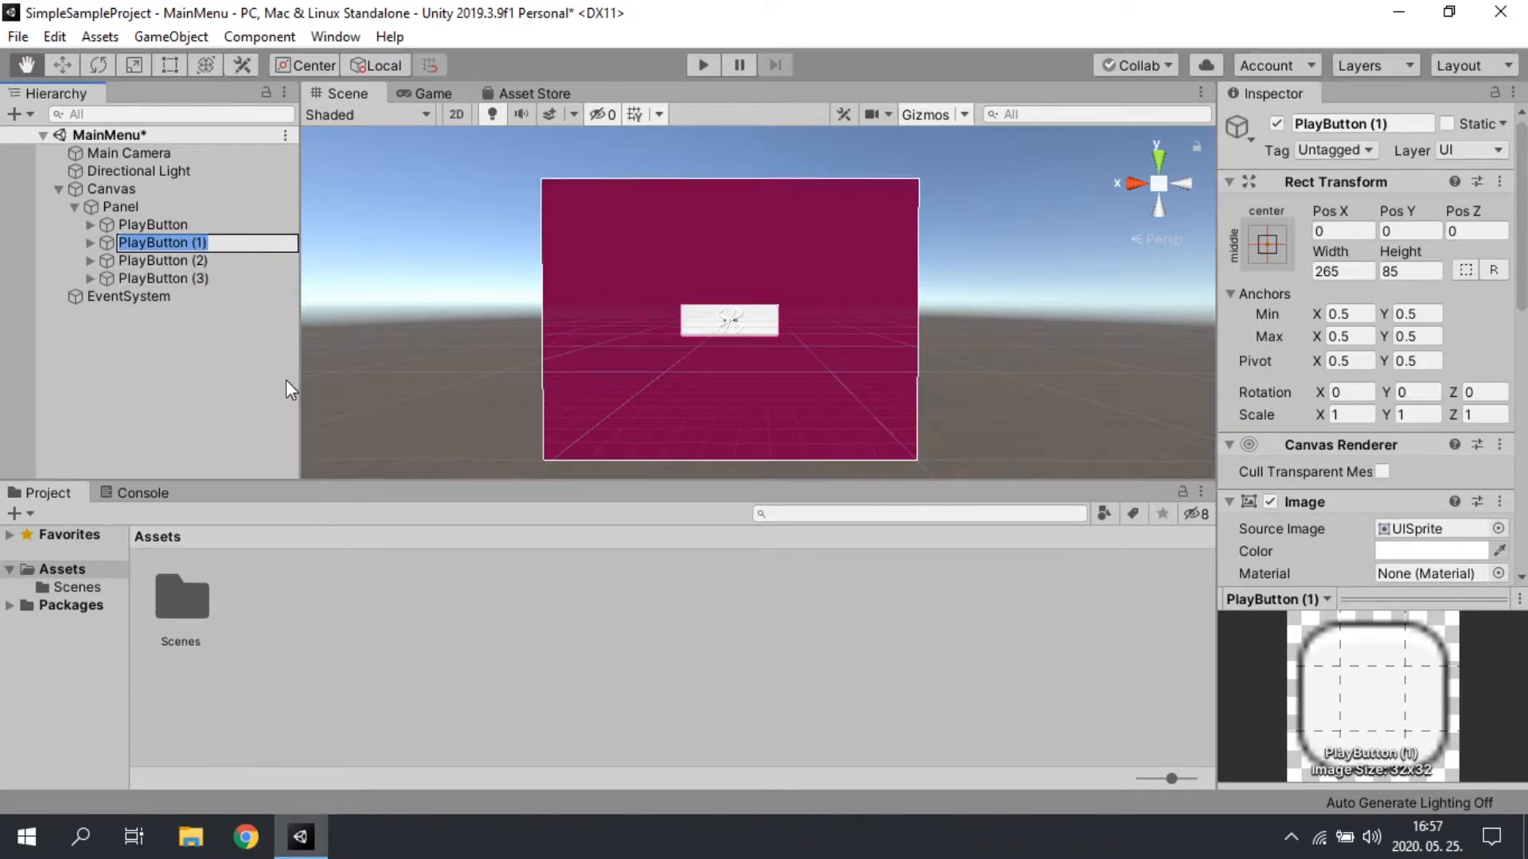
pyautogui.press('End')
pyautogui.press('BackSpace')
pyautogui.press('BackSpace')
pyautogui.press('BackSpace')
pyautogui.press('BackSpace')
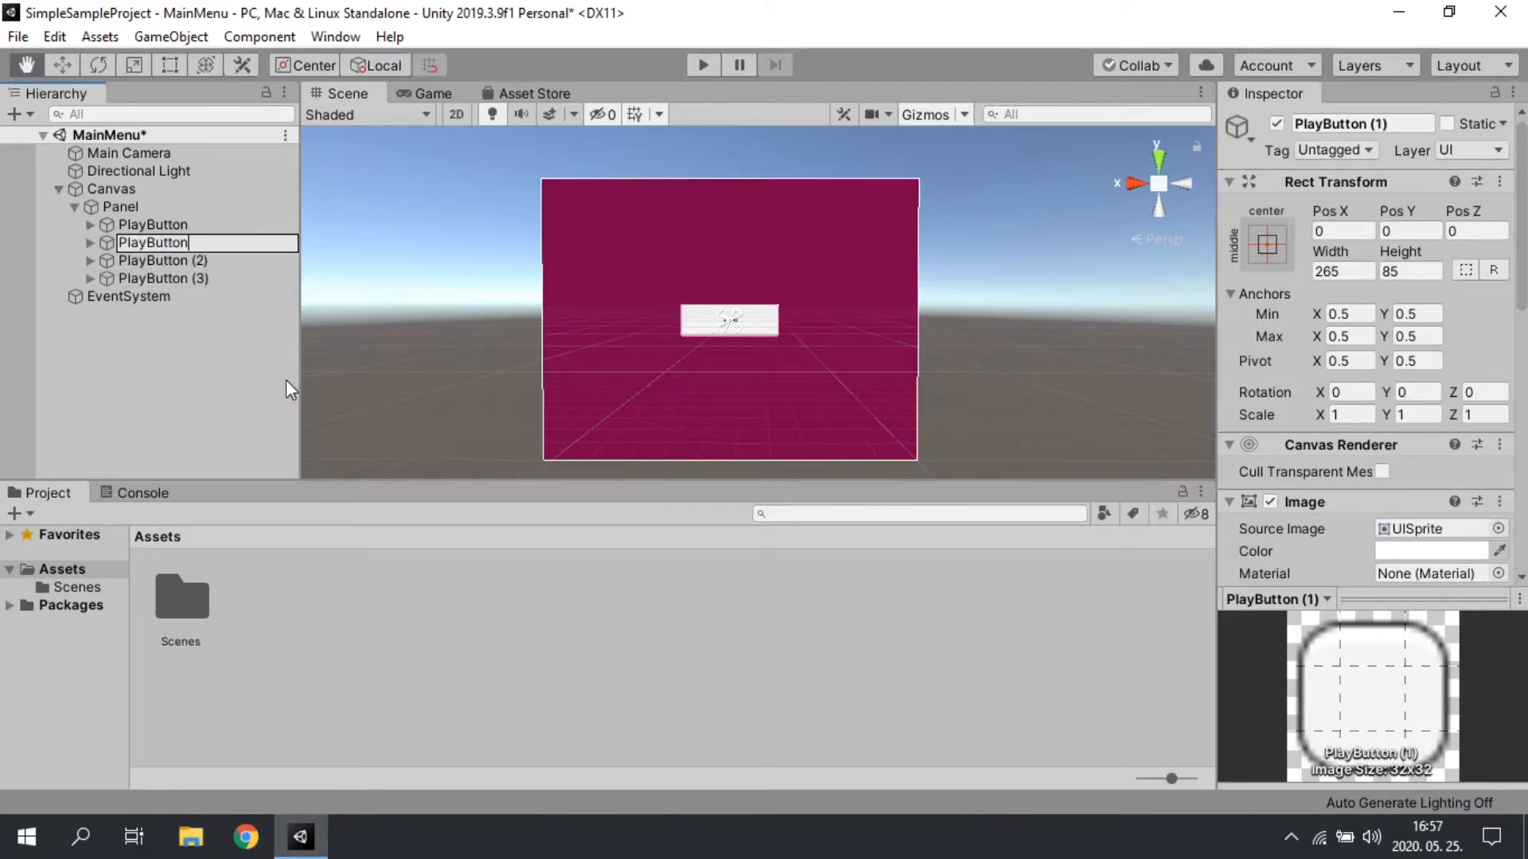
pyautogui.press('Home')
pyautogui.press('Delete')
pyautogui.press('Delete')
pyautogui.press('Delete')
pyautogui.press('Delete')
pyautogui.write('Settings')
pyautogui.press('Return')
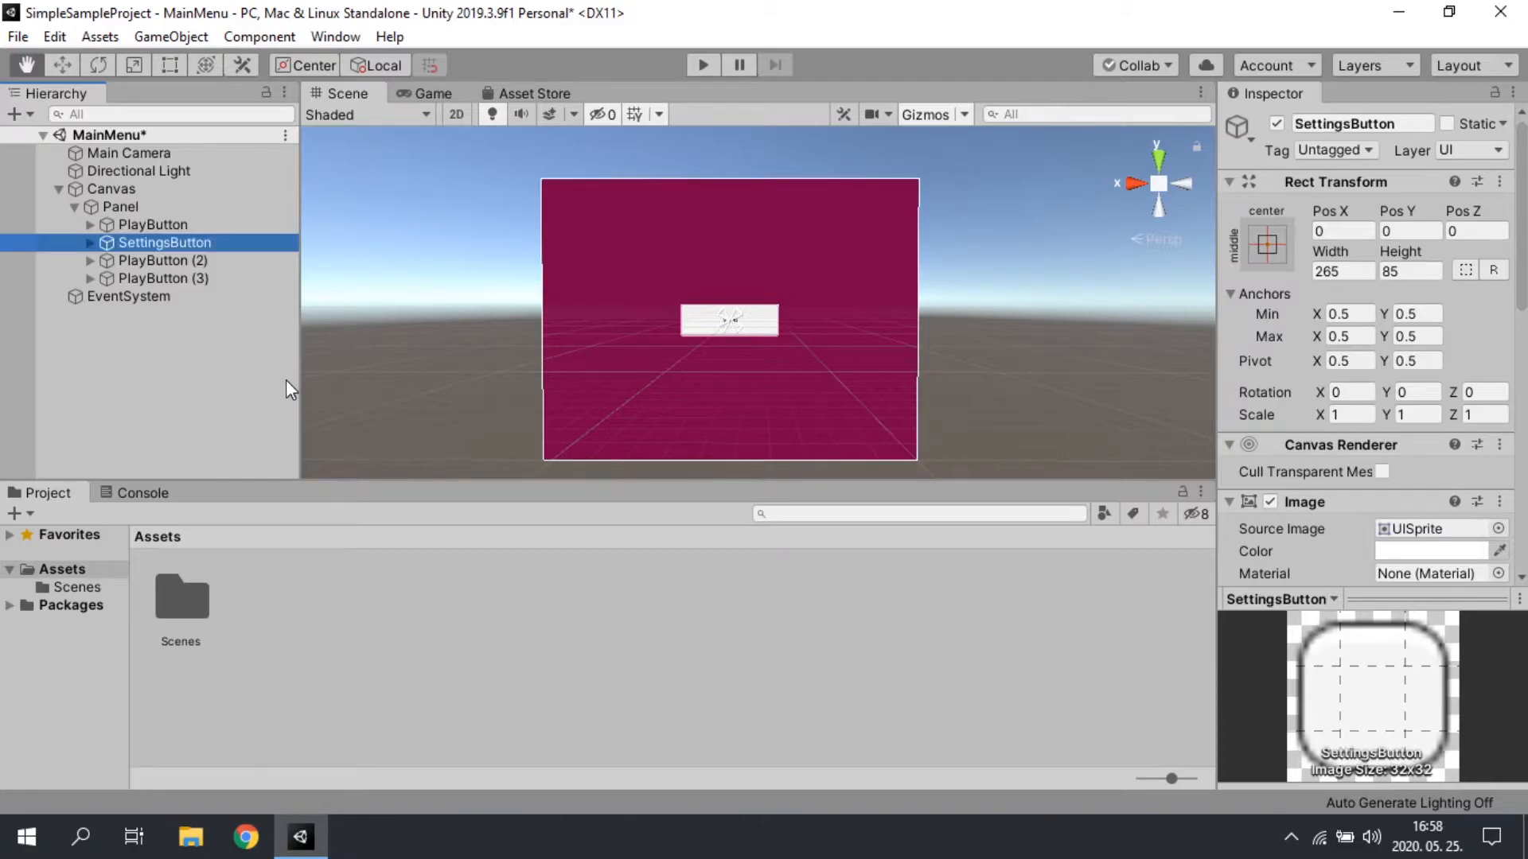
# Step: Rename the second PlayButton copy as AboutButton
pyautogui.click(148, 259)
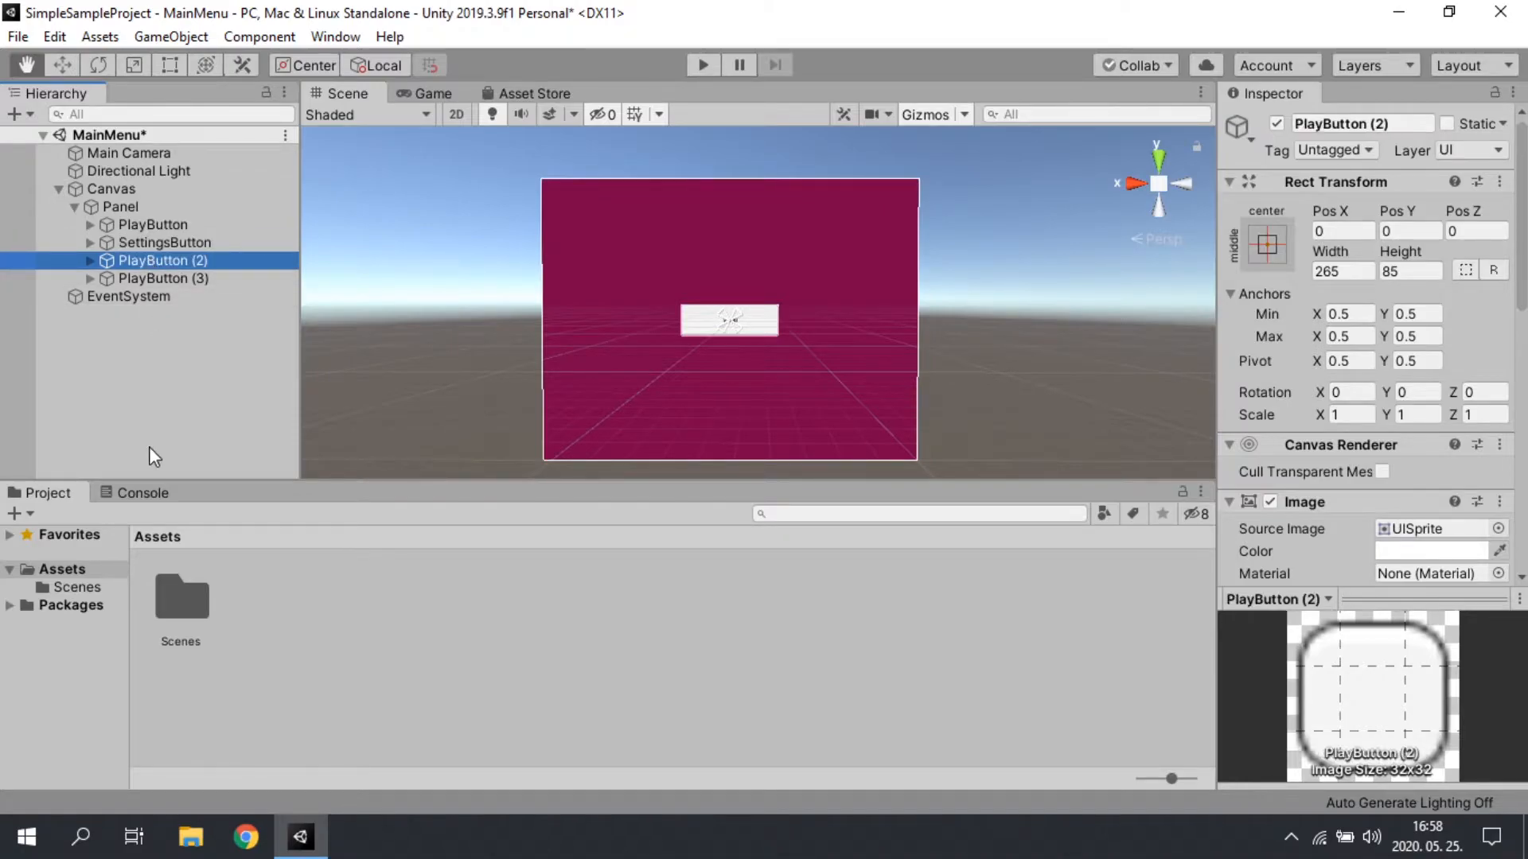
pyautogui.press('F2')
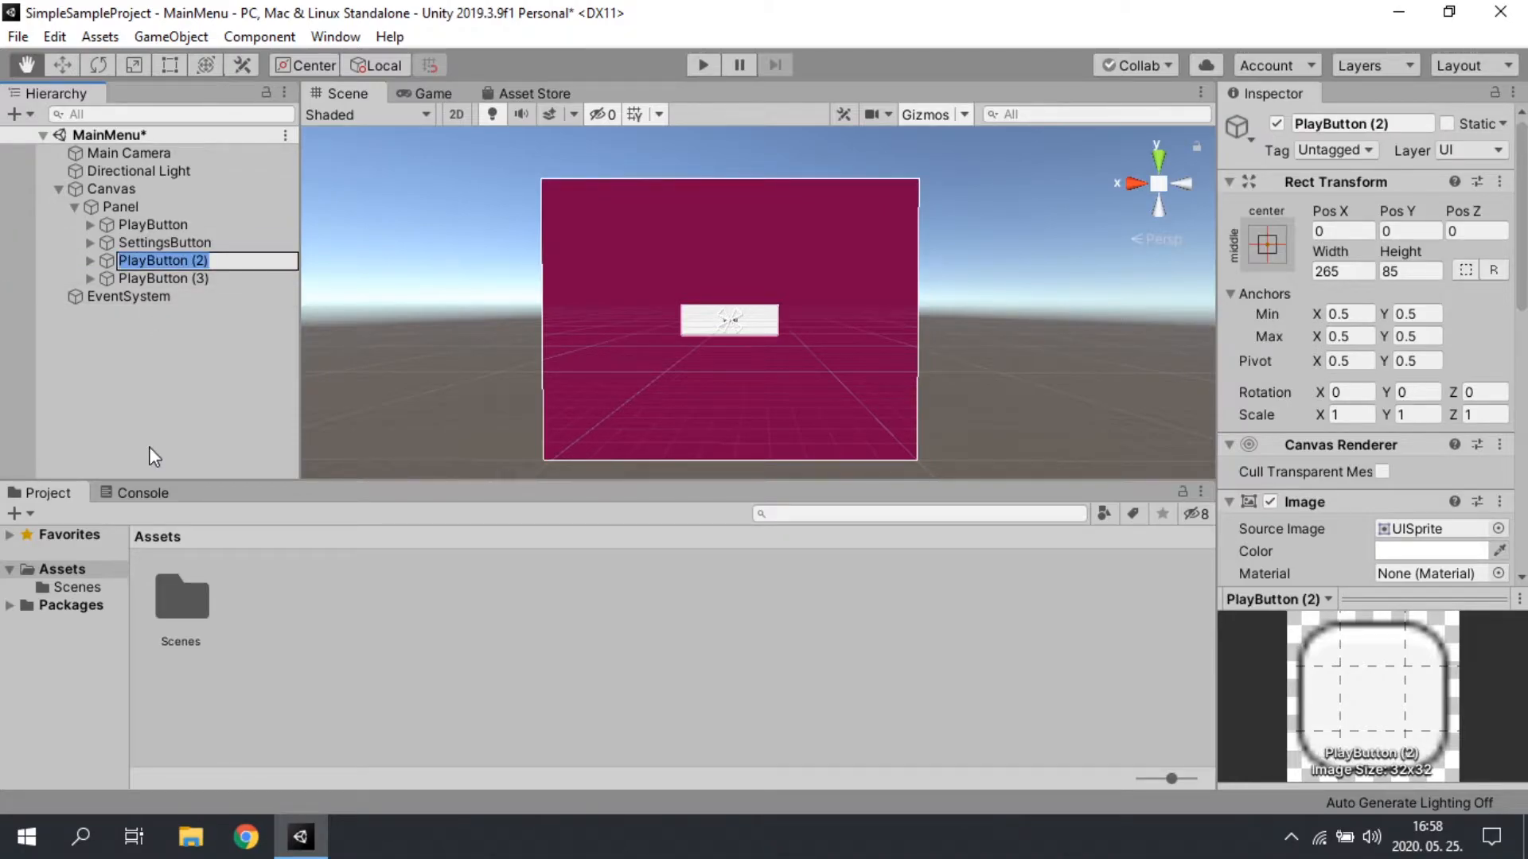
pyautogui.press('Right')
pyautogui.press('BackSpace')
pyautogui.press('BackSpace')
pyautogui.press('BackSpace')
pyautogui.press('BackSpace')
pyautogui.press('BackSpace')
pyautogui.write('n')
pyautogui.press('Home')
pyautogui.press('Delete')
pyautogui.press('Delete')
pyautogui.press('Delete')
pyautogui.press('Delete')
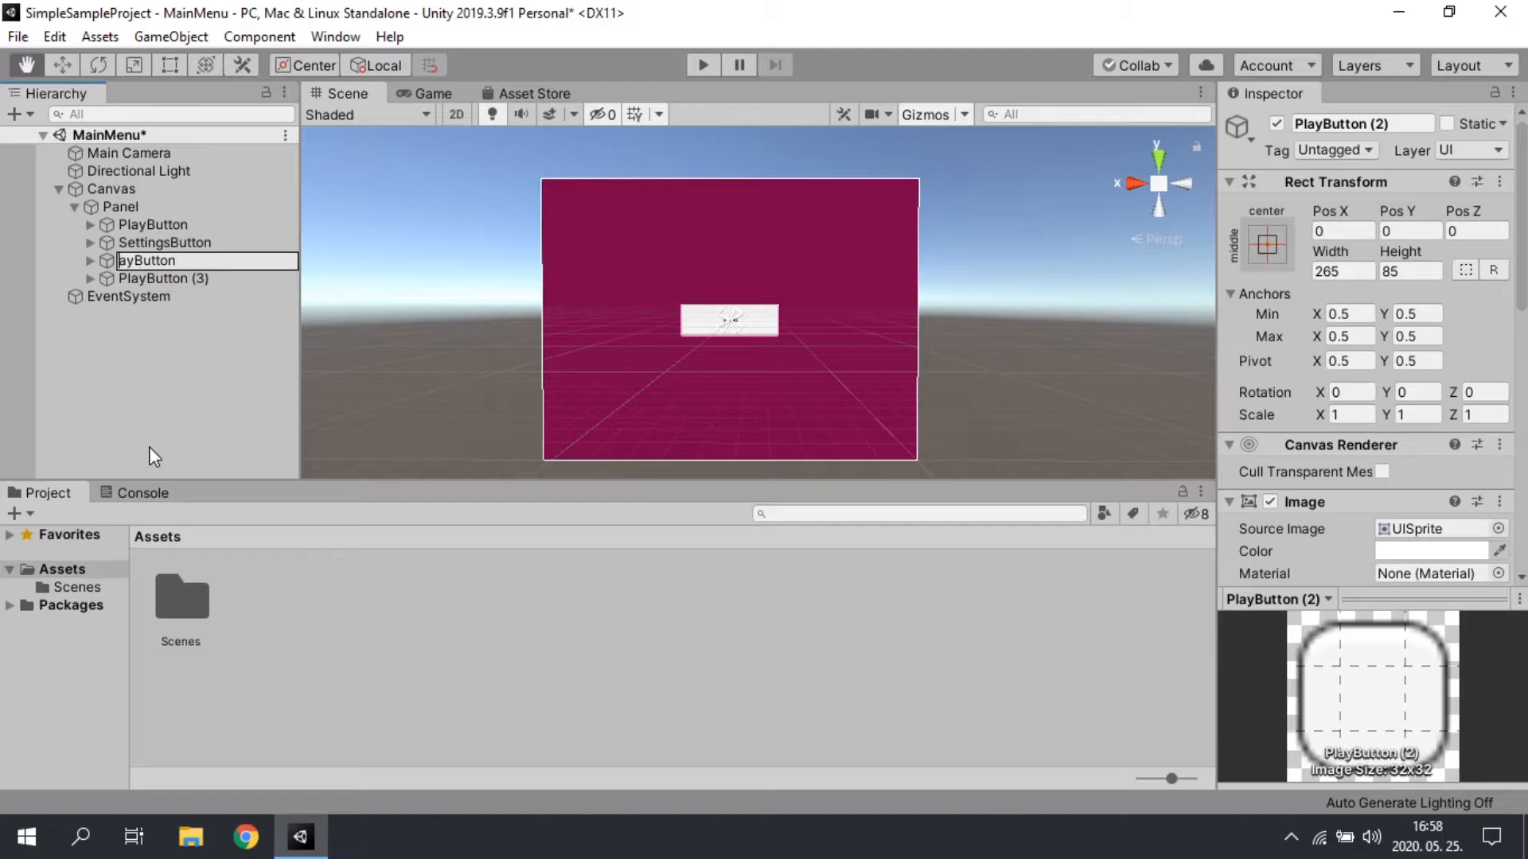
pyautogui.write('About')
pyautogui.press('Return')
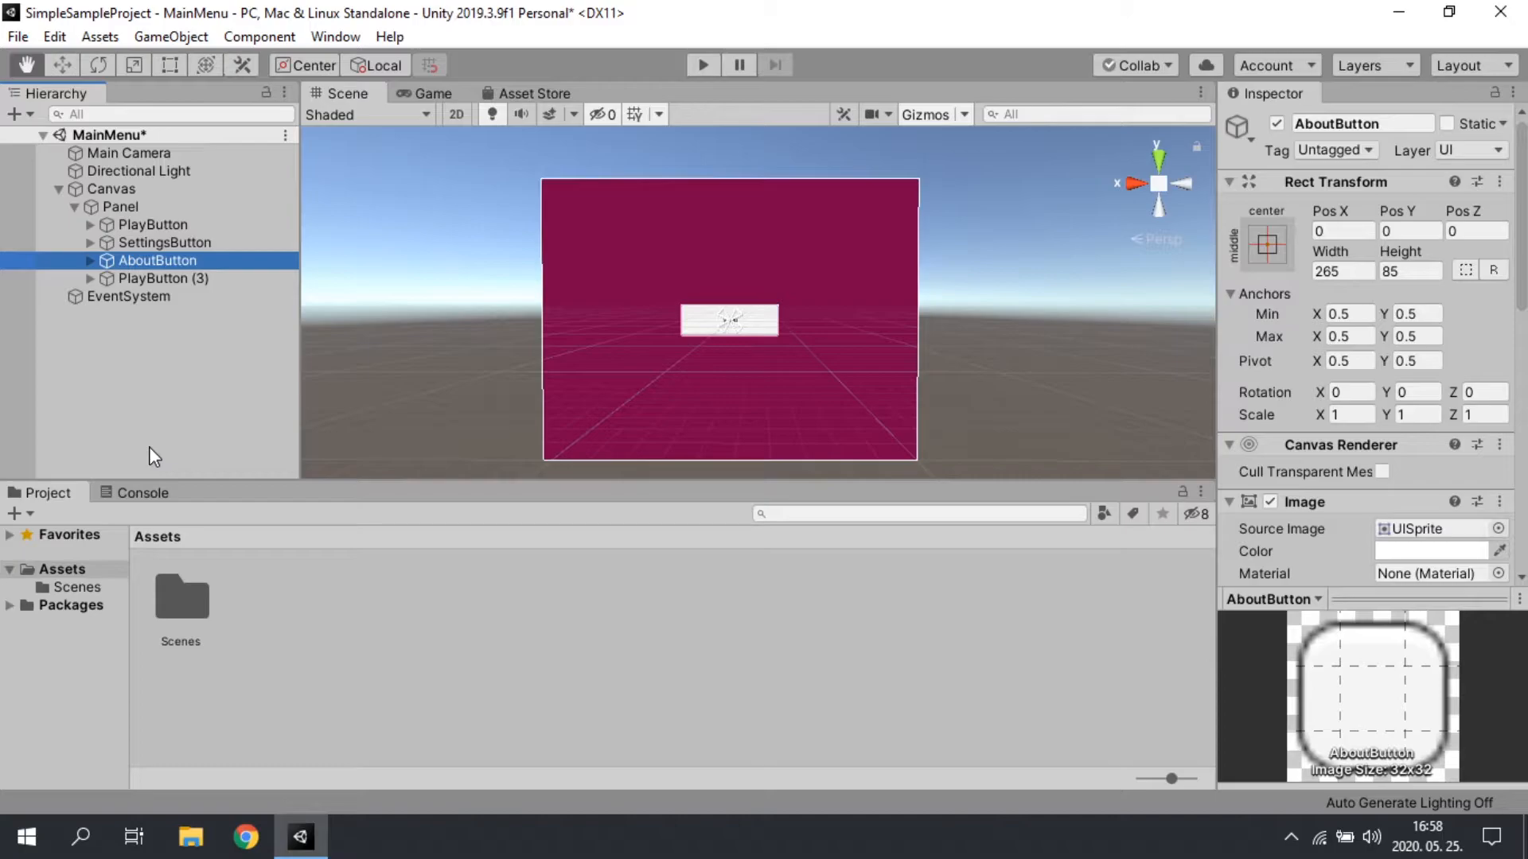
# Step: Rename the third PlayButton copy as ExitButton
pyautogui.press('Down')
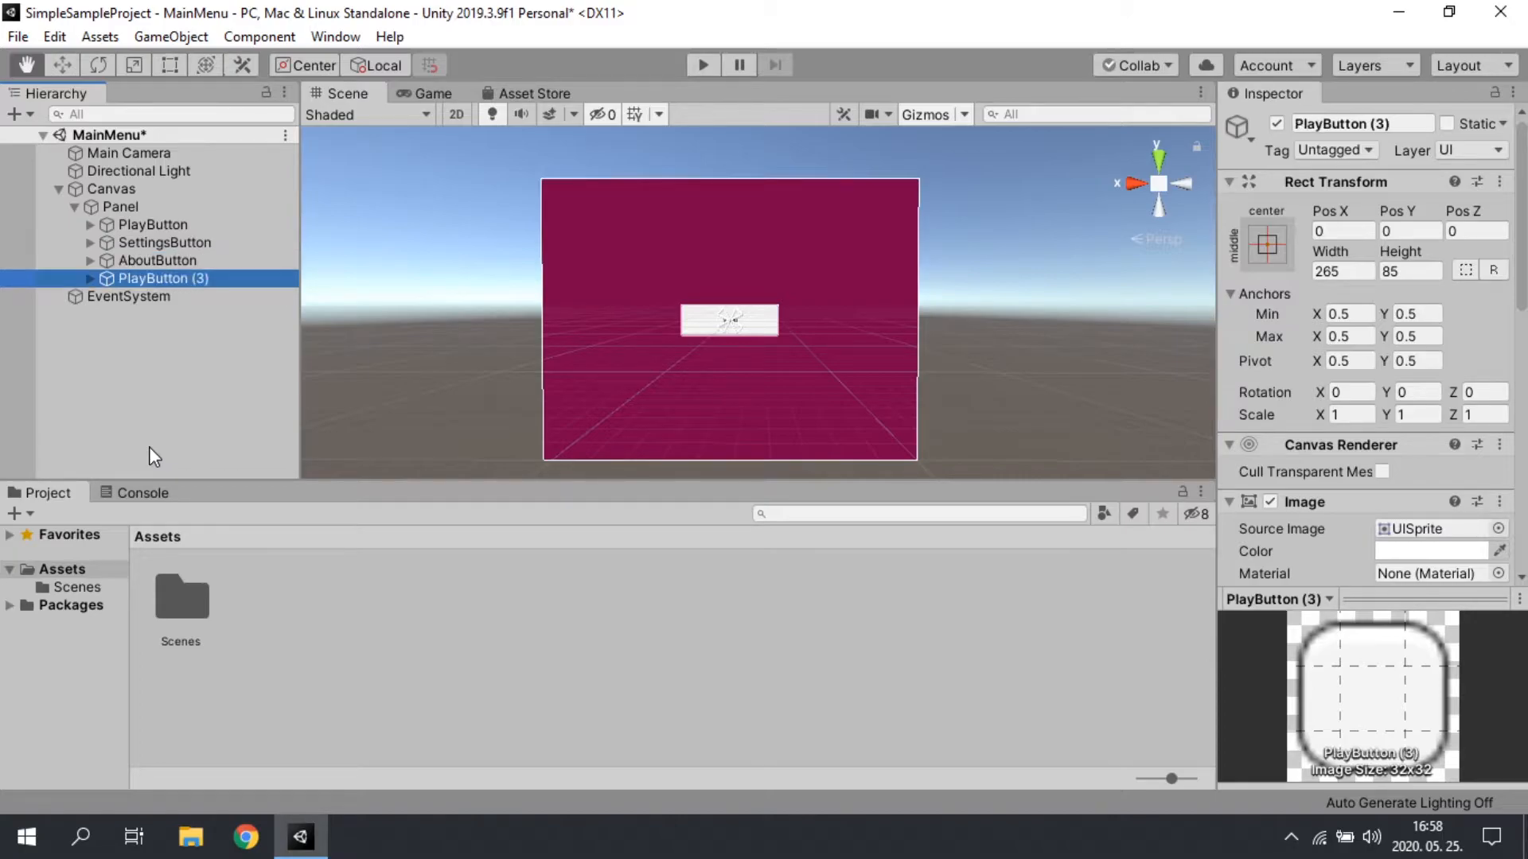
pyautogui.press('F2')
pyautogui.press('End')
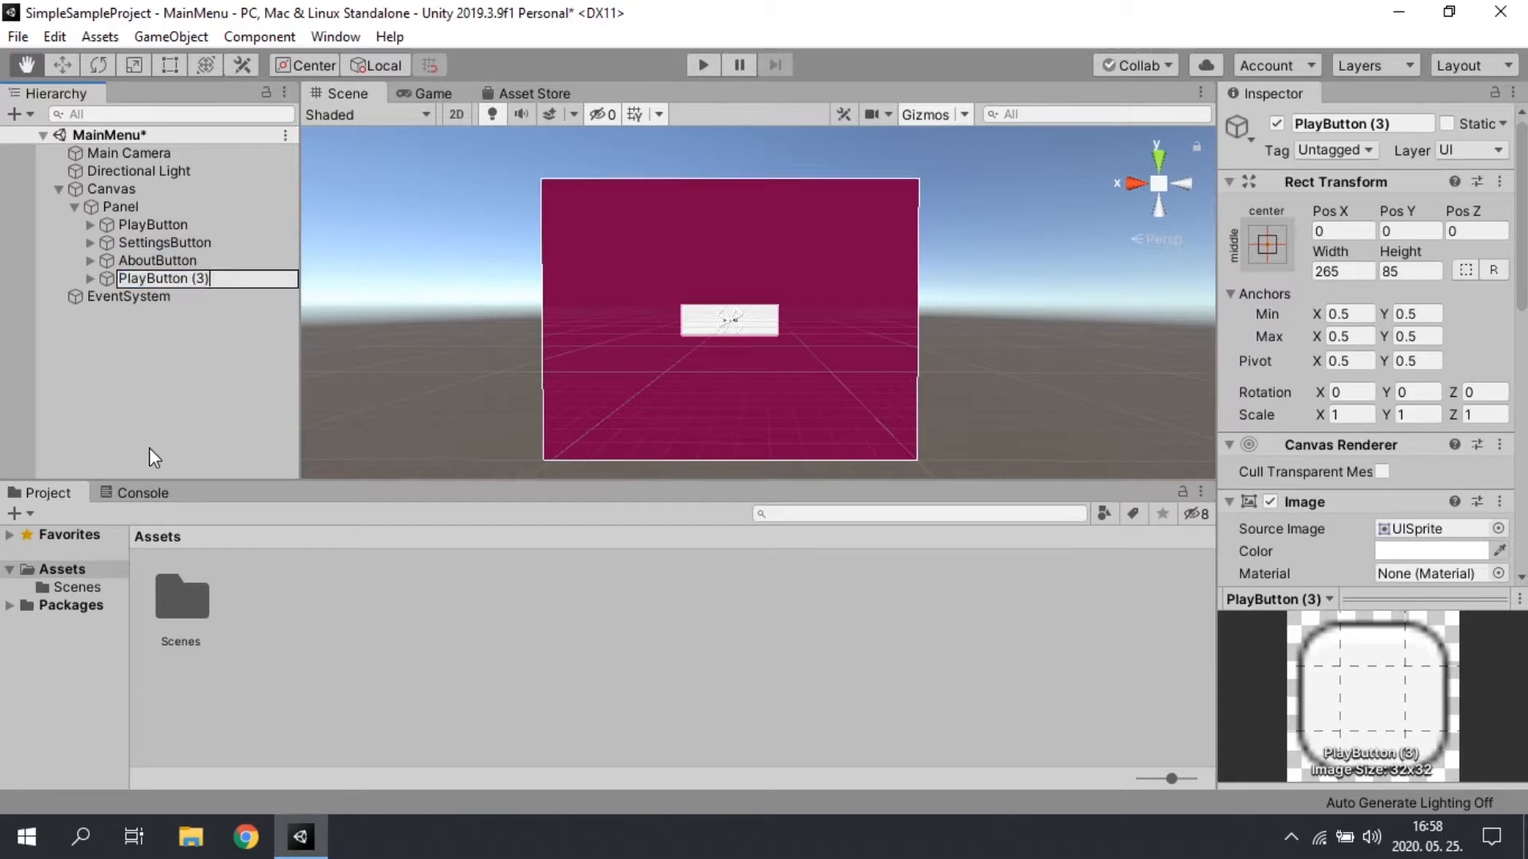
pyautogui.press('BackSpace')
pyautogui.press('BackSpace')
pyautogui.press('BackSpace')
pyautogui.press('BackSpace')
pyautogui.press('Home')
pyautogui.press('Delete')
pyautogui.press('Delete')
pyautogui.press('Delete')
pyautogui.press('Delete')
pyautogui.write('Exit')
pyautogui.press('Return')
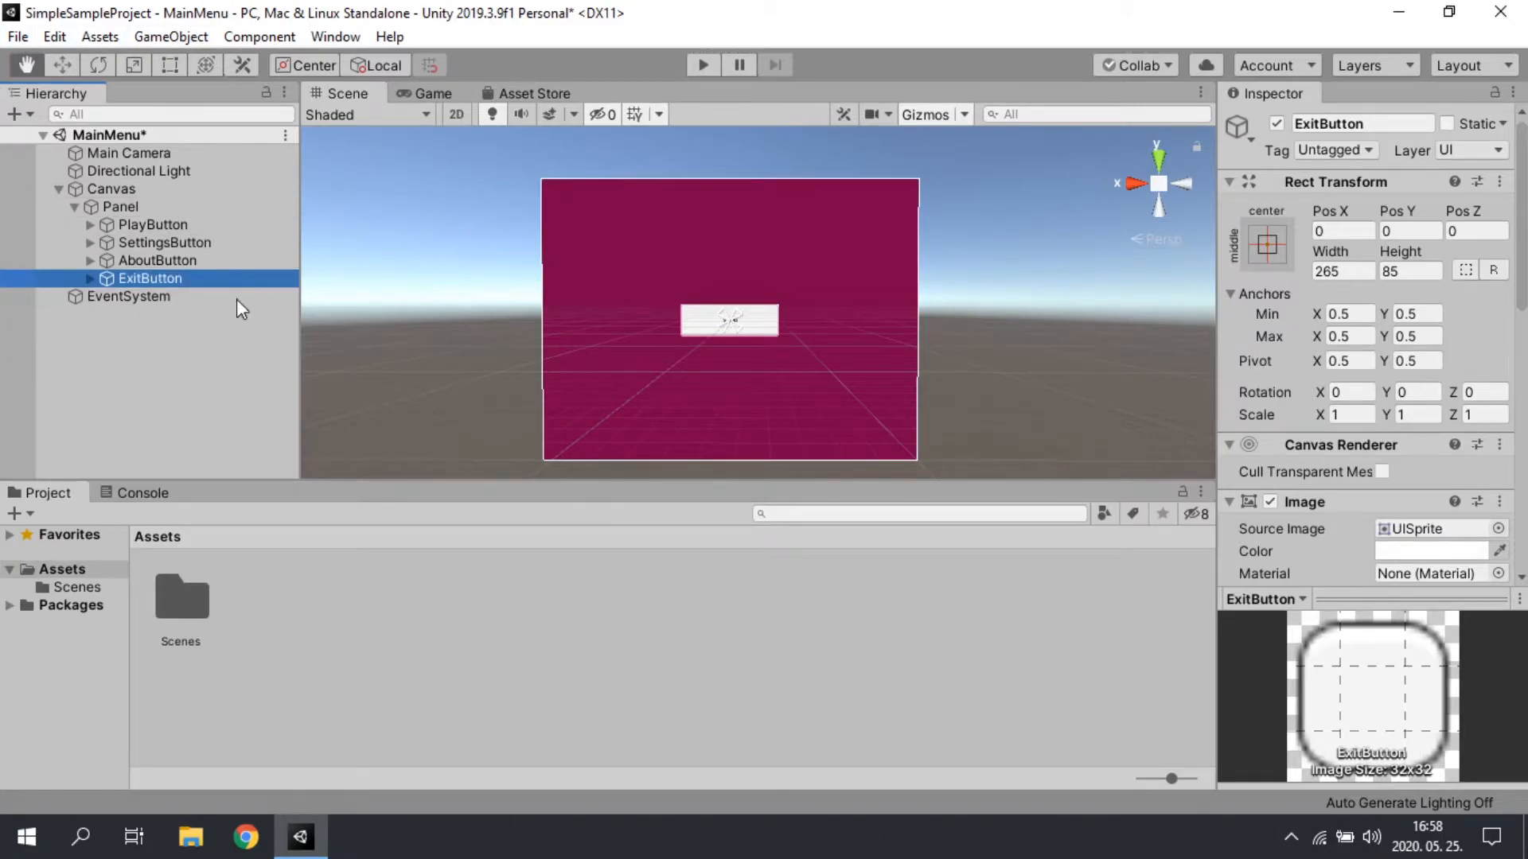
pyautogui.click(136, 226)
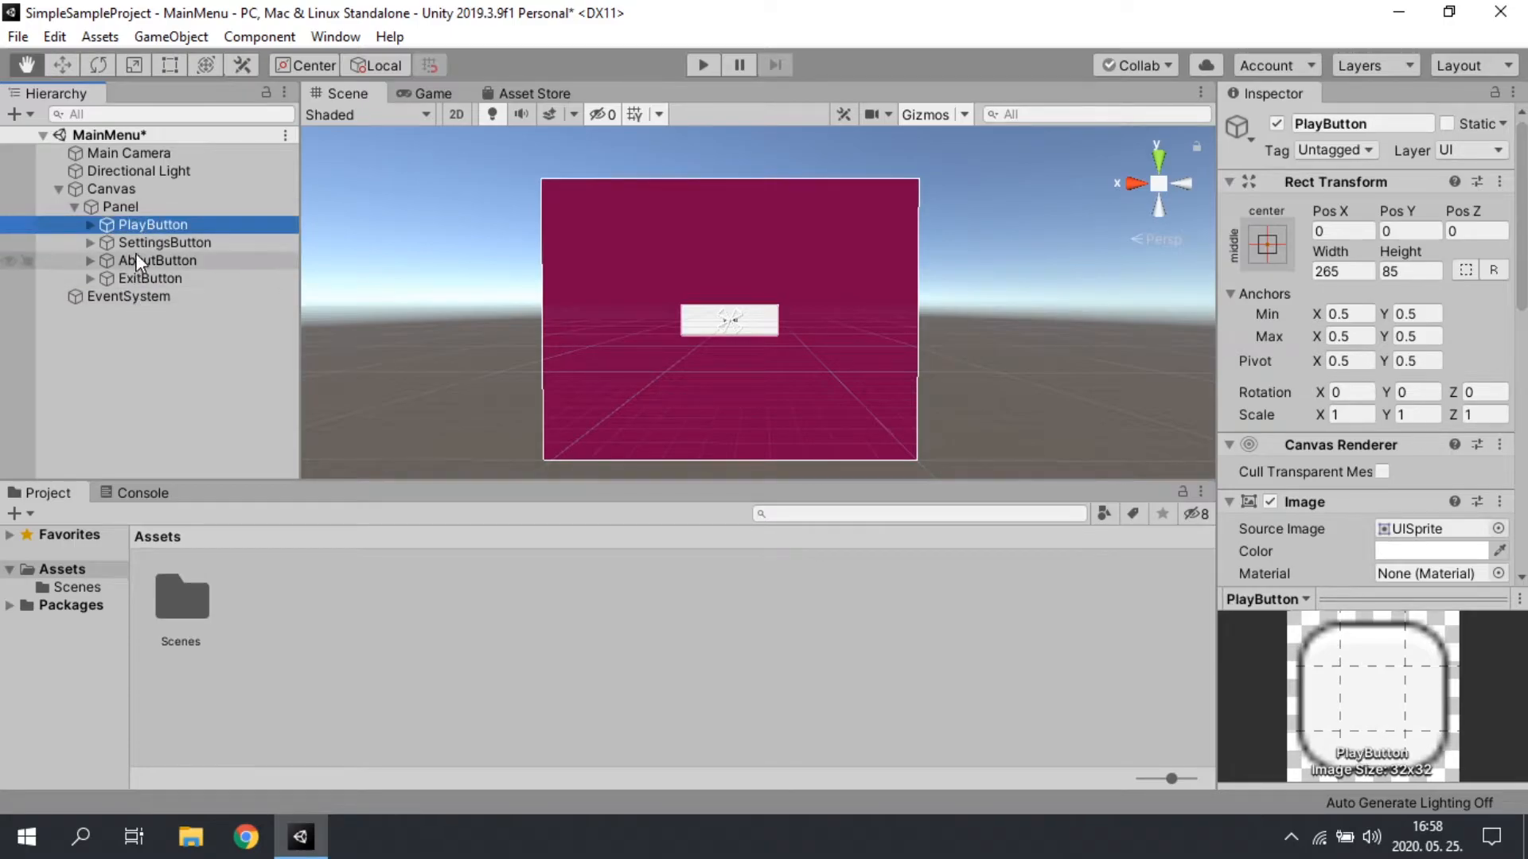
pyautogui.click(174, 243)
pyautogui.click(163, 224)
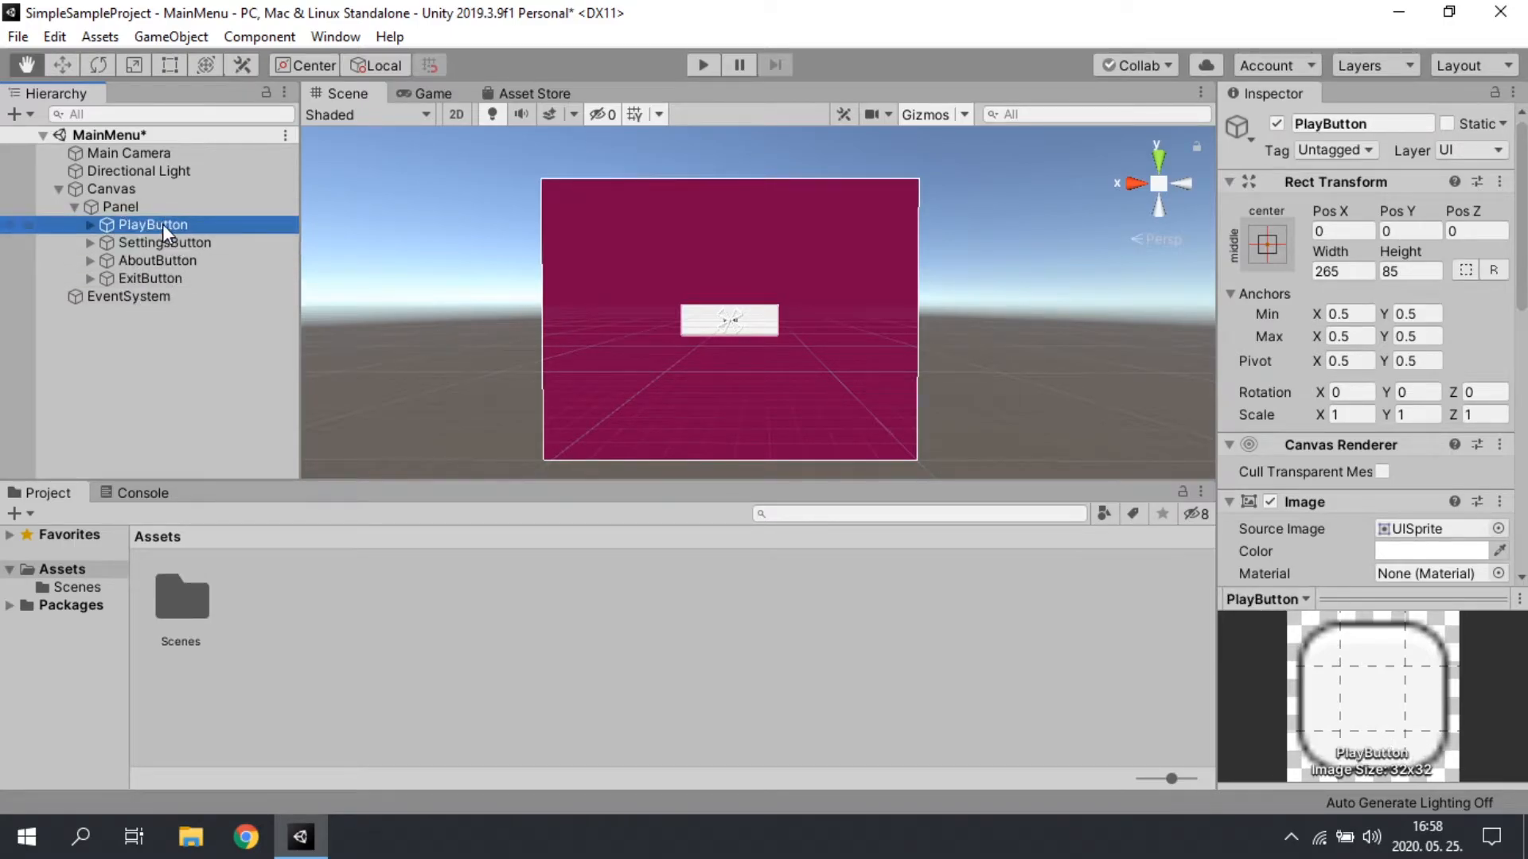
pyautogui.click(1409, 231)
pyautogui.click(165, 240)
pyautogui.click(153, 279)
pyautogui.keyDown('shift'); pyautogui.click(148, 226); pyautogui.keyUp('shift')
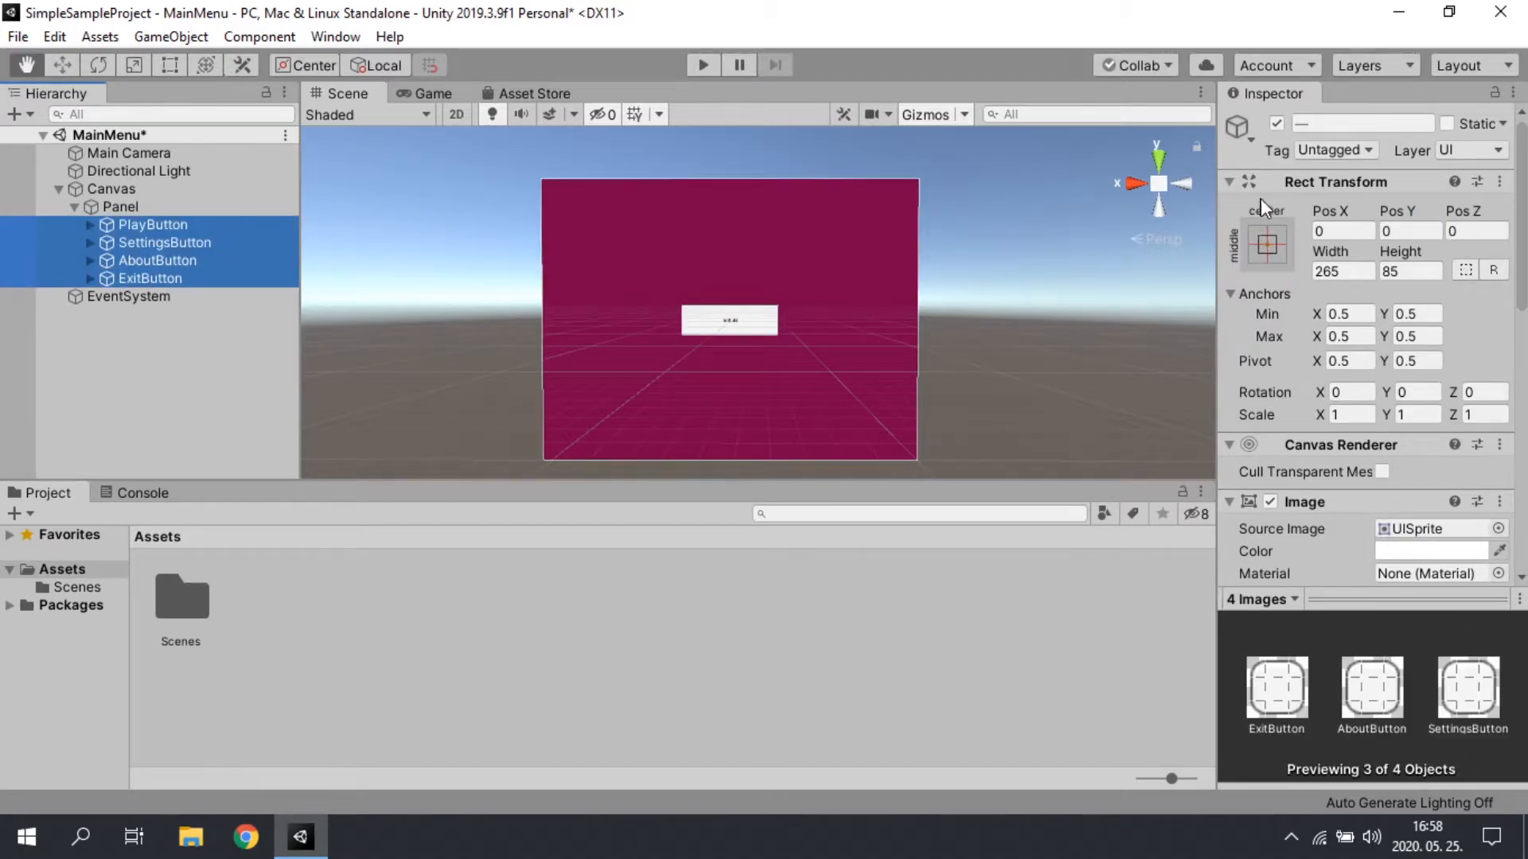
pyautogui.click(150, 226)
pyautogui.click(1408, 231)
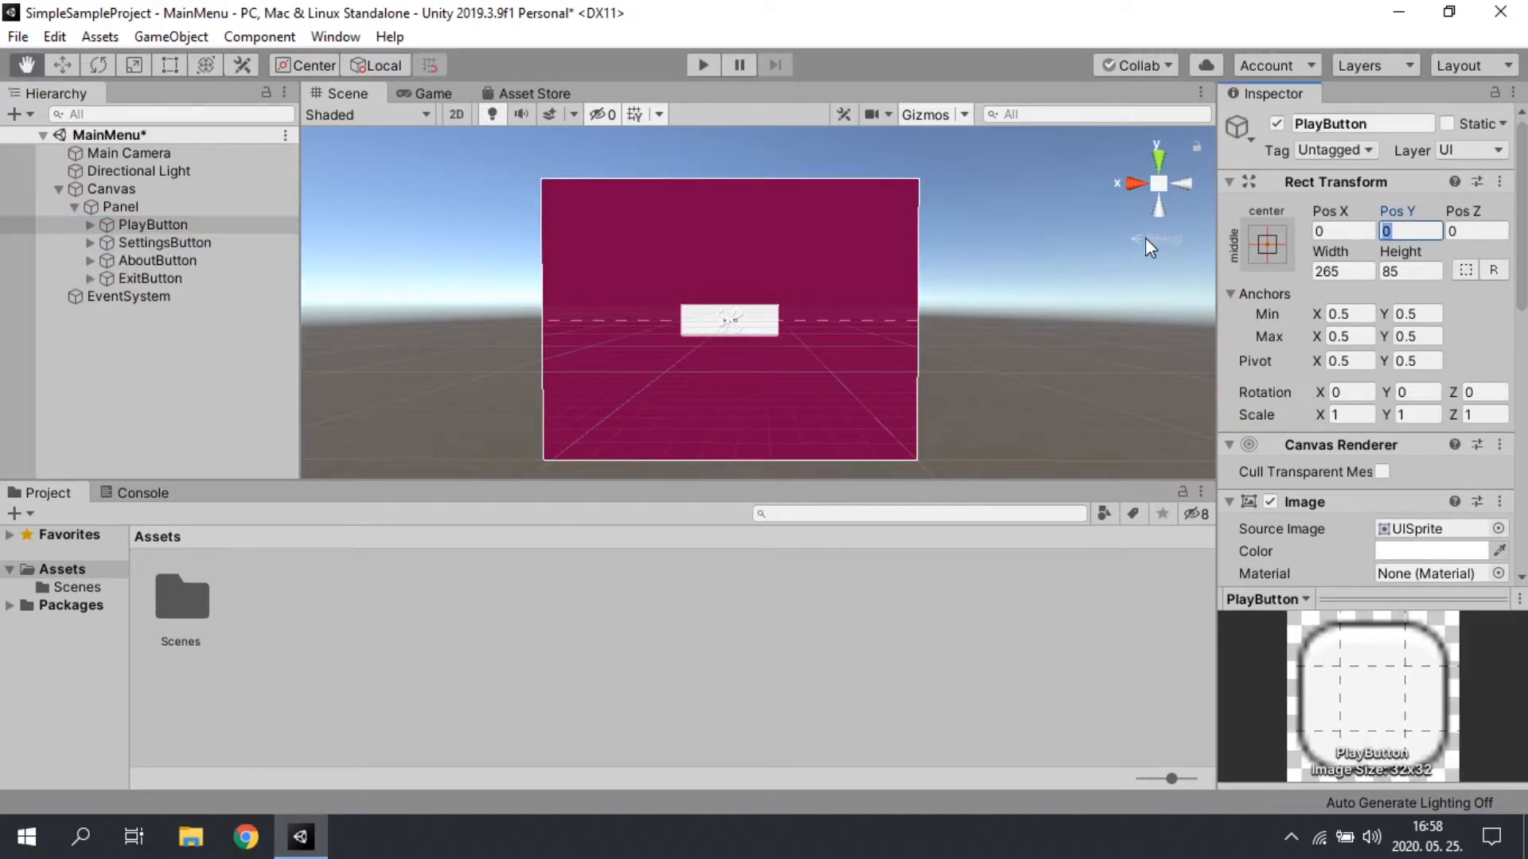
pyautogui.click(1403, 270)
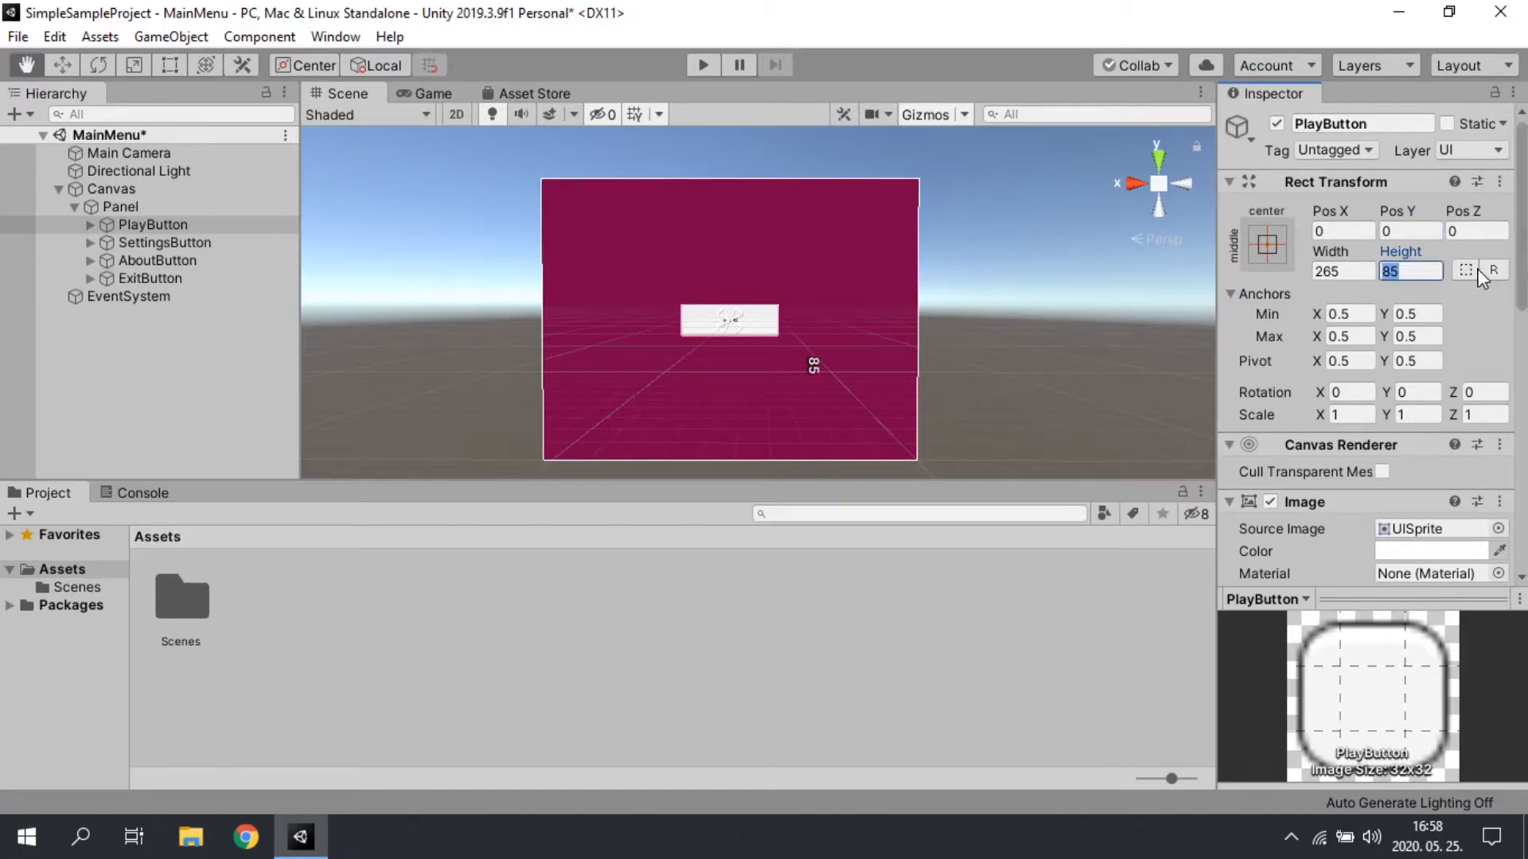
# Step: Set the height of PlayButton, SettingsButton, AboutButton and ExitButton together to 80
pyautogui.keyDown('shift'); pyautogui.click(143, 278); pyautogui.keyUp('shift')
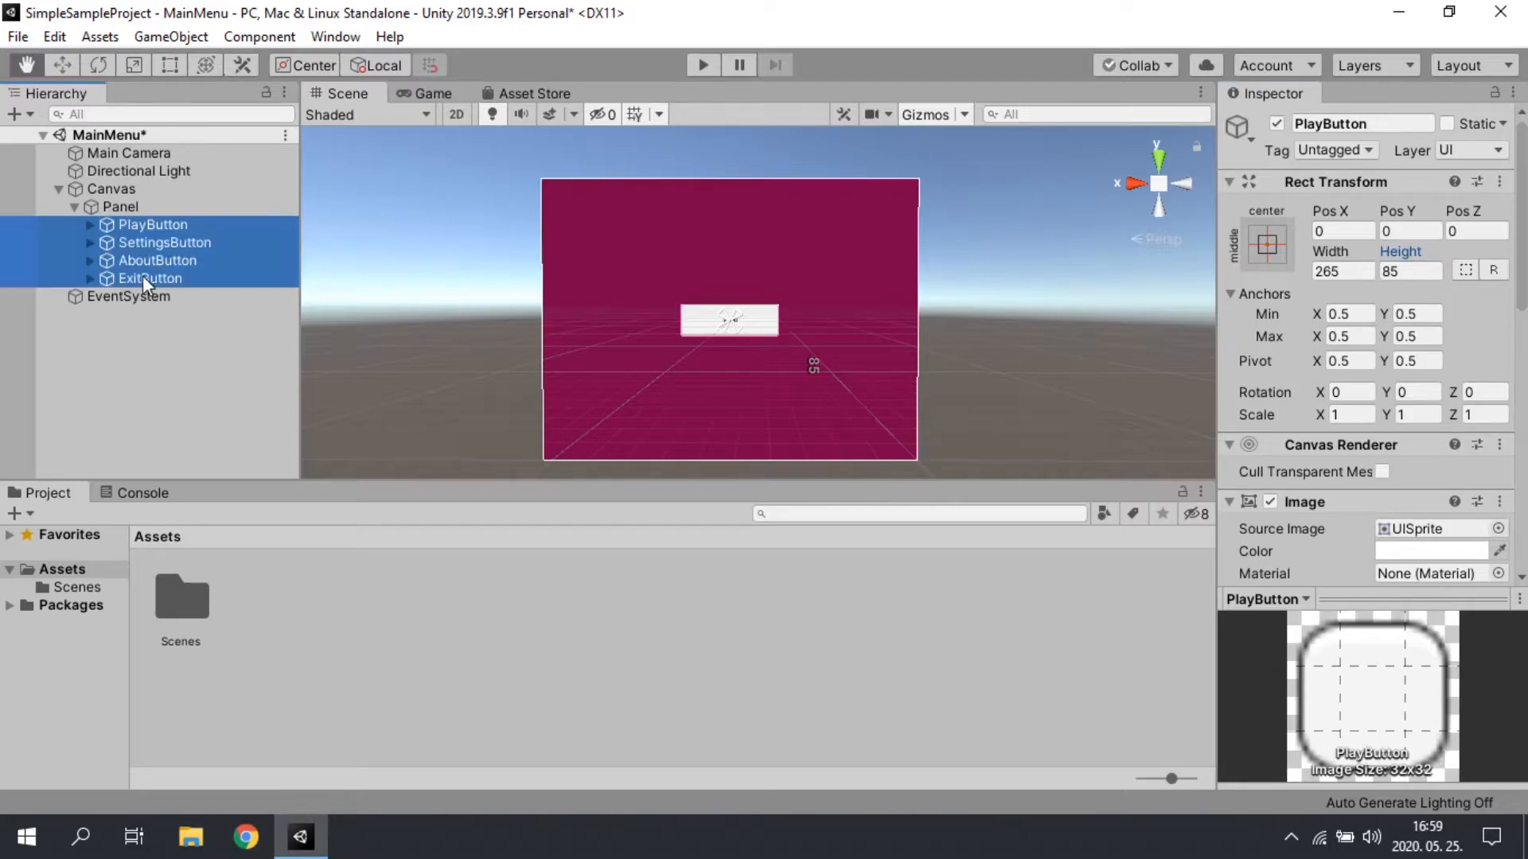
pyautogui.click(1399, 271)
pyautogui.click(150, 222)
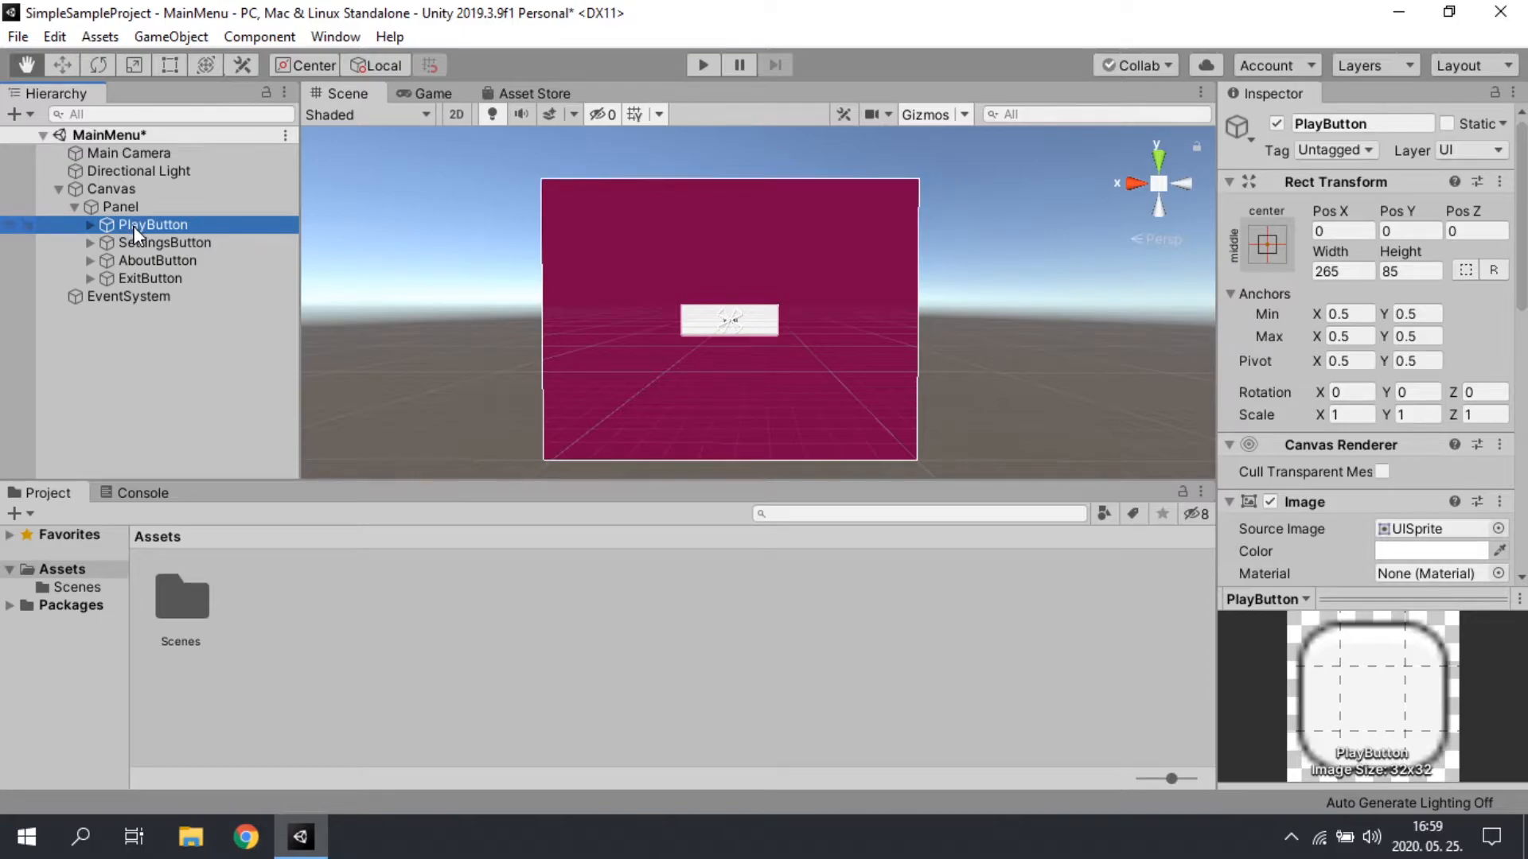
pyautogui.keyDown('shift'); pyautogui.click(156, 278); pyautogui.keyUp('shift')
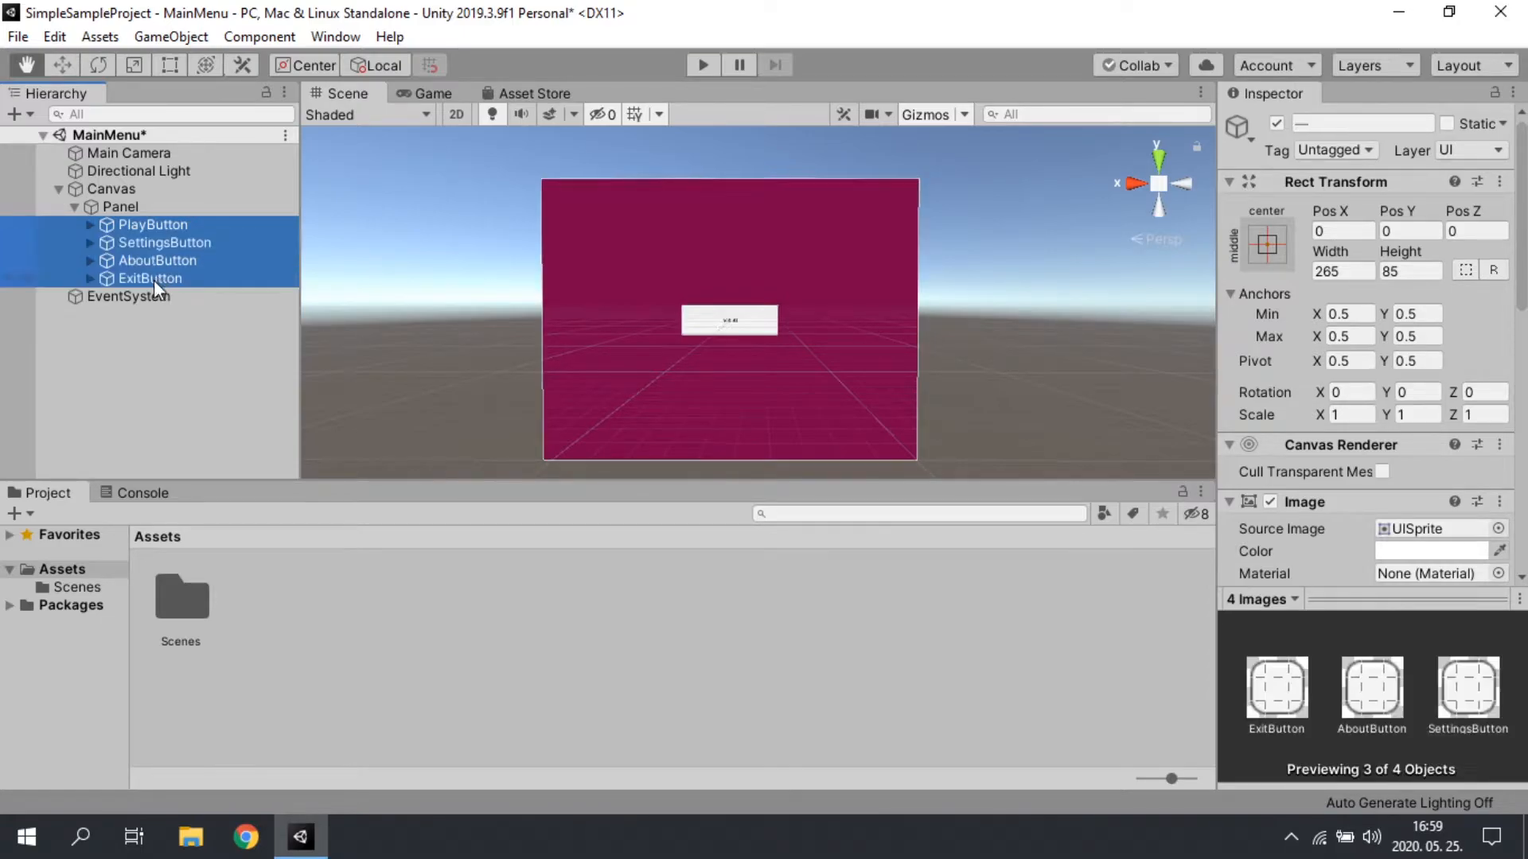
pyautogui.click(1423, 269)
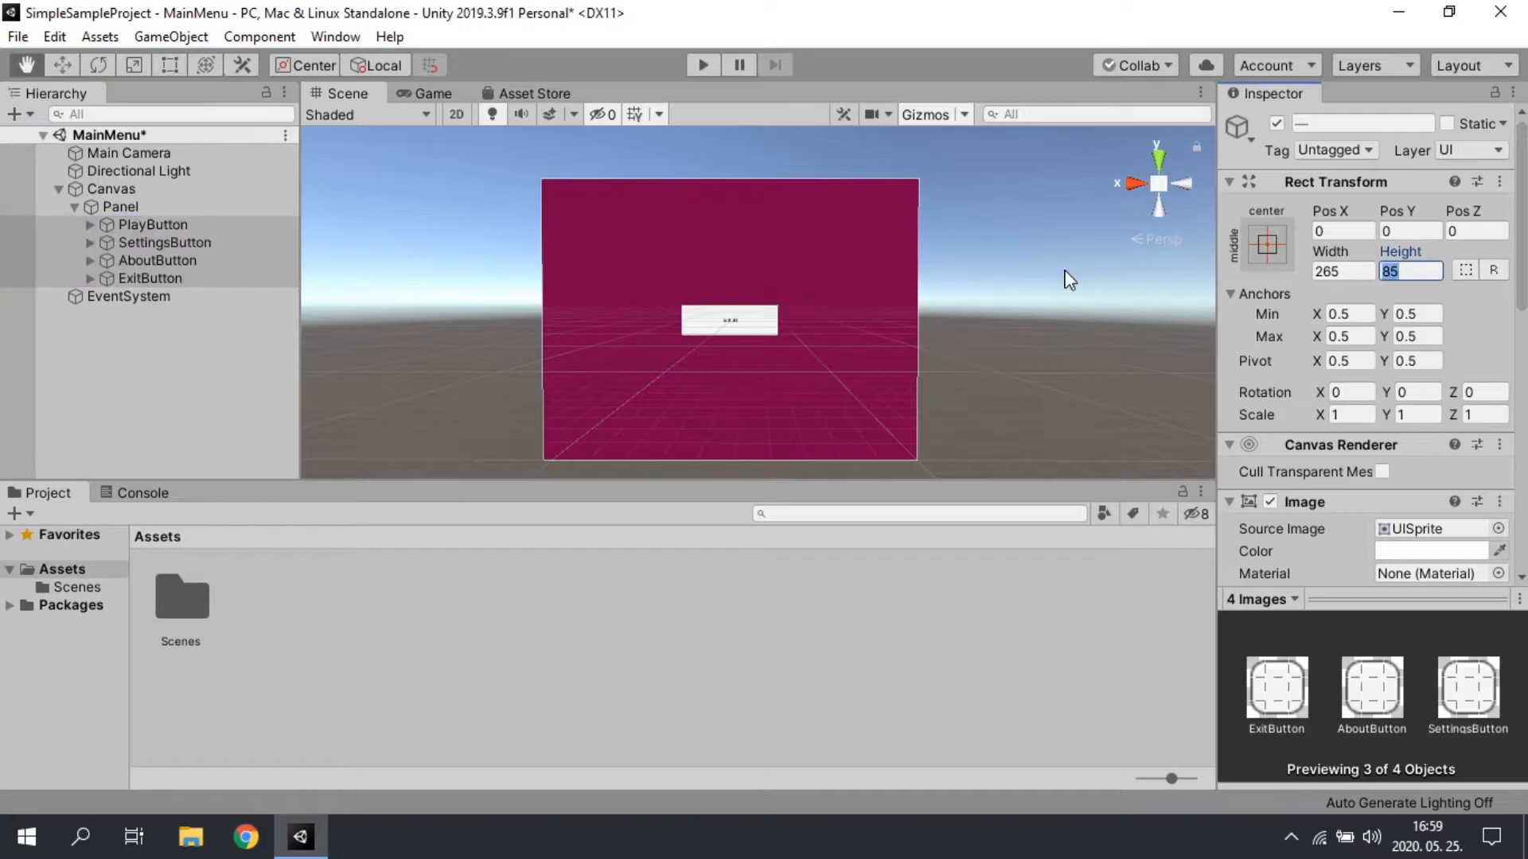
pyautogui.write('80')
# Step: Move PlayButton above the panel's centre by setting its Pos Y to 100
pyautogui.click(139, 225)
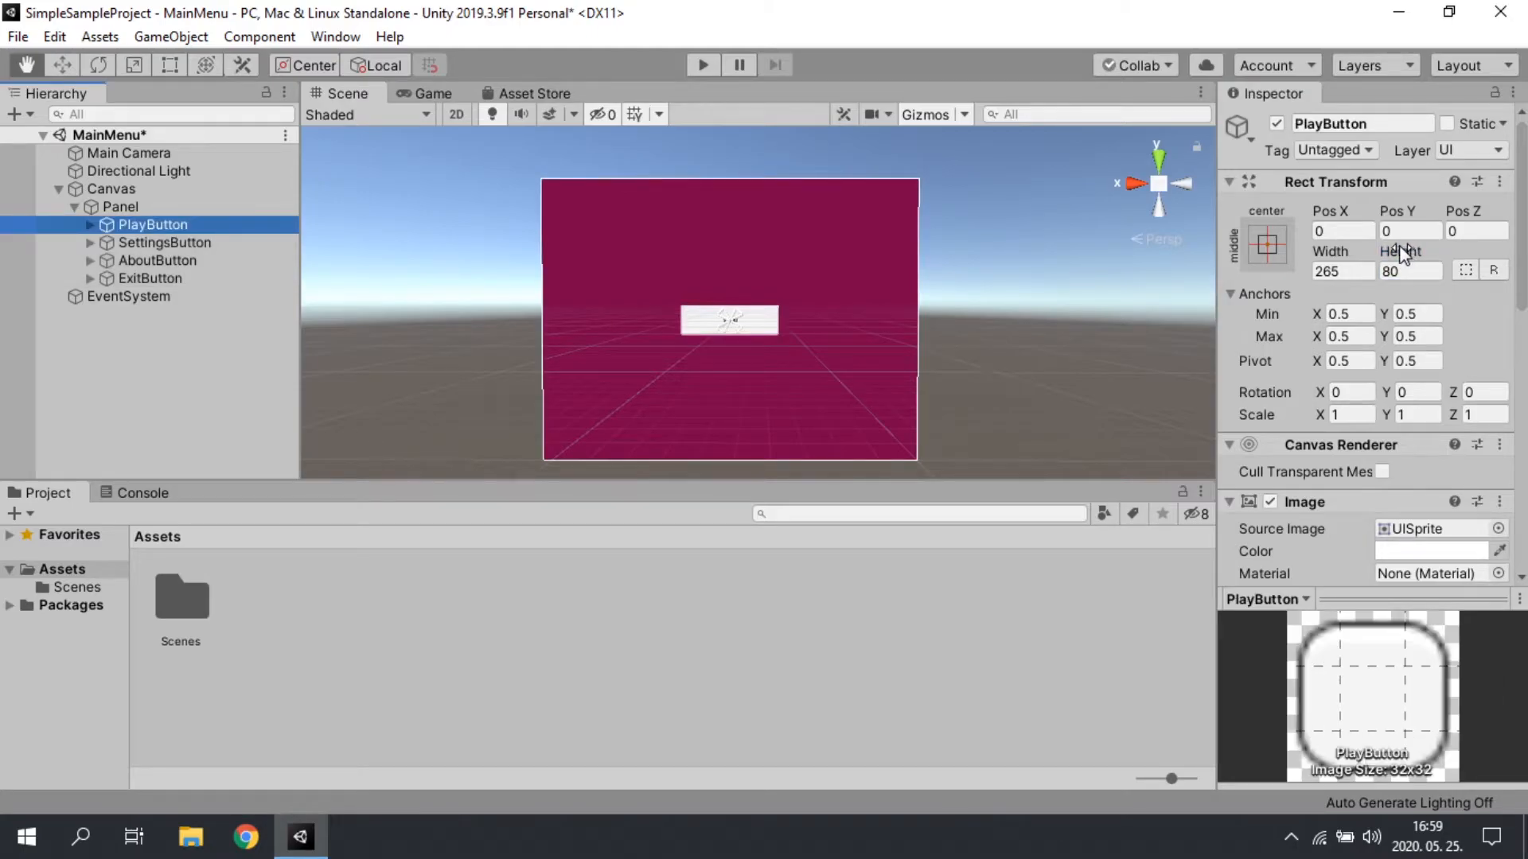
pyautogui.click(1407, 231)
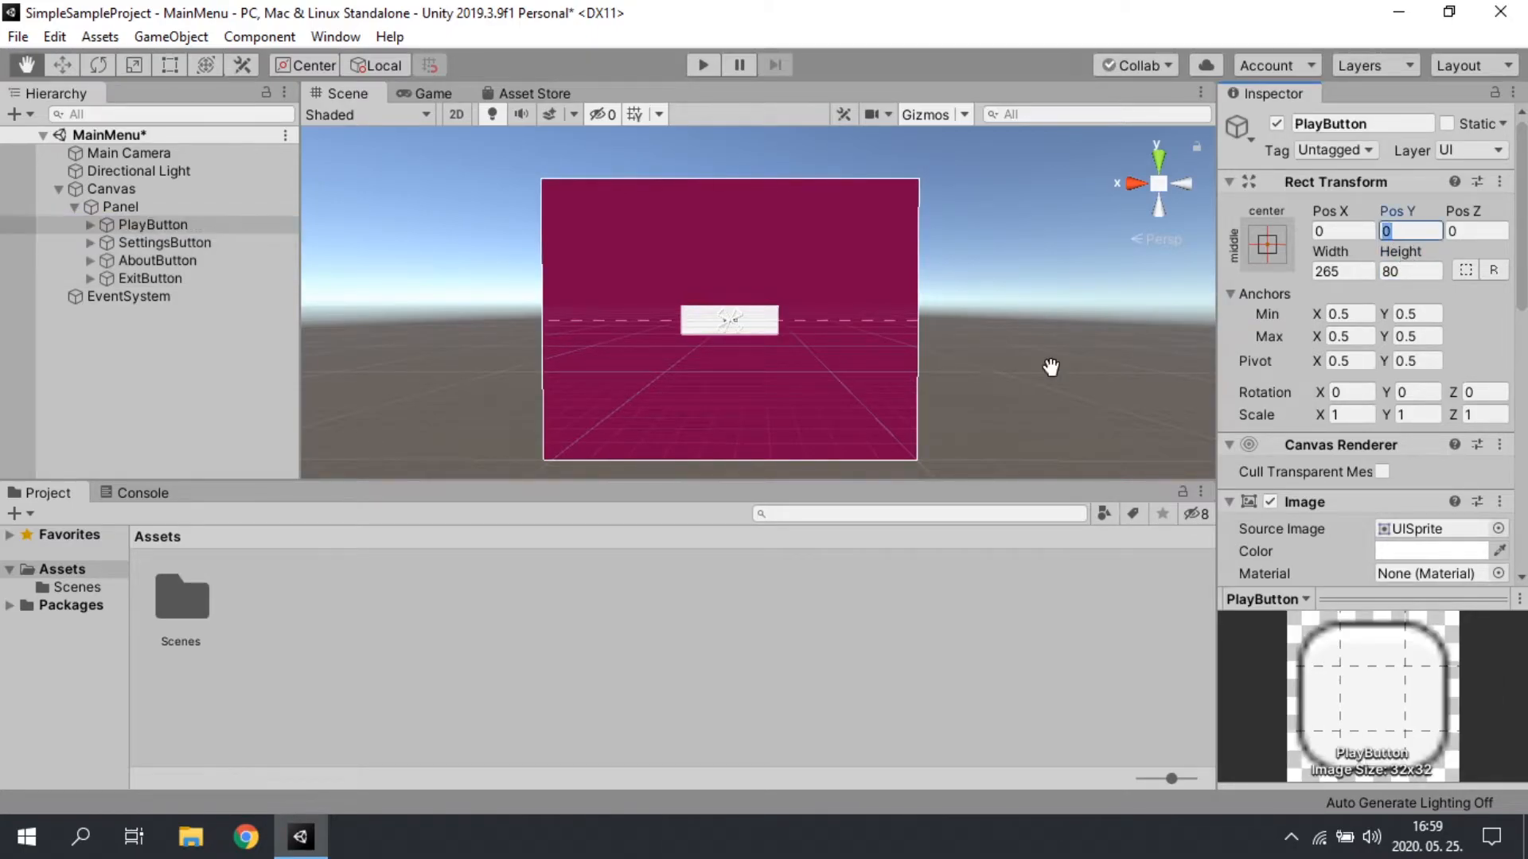
pyautogui.write('100')
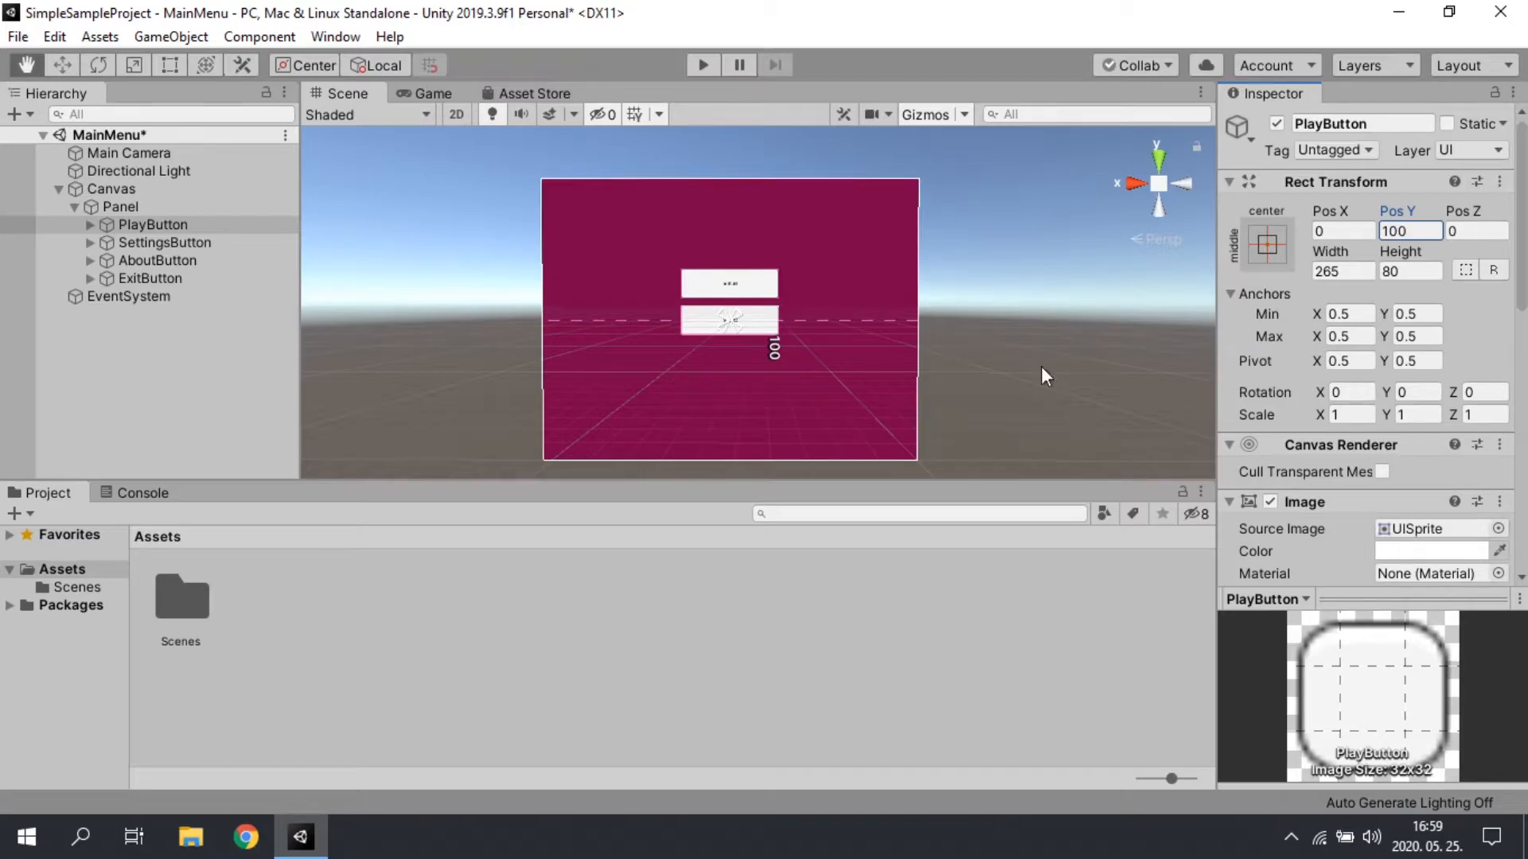
# Step: Position AboutButton below SettingsButton by setting its Pos Y to -100
pyautogui.click(159, 242)
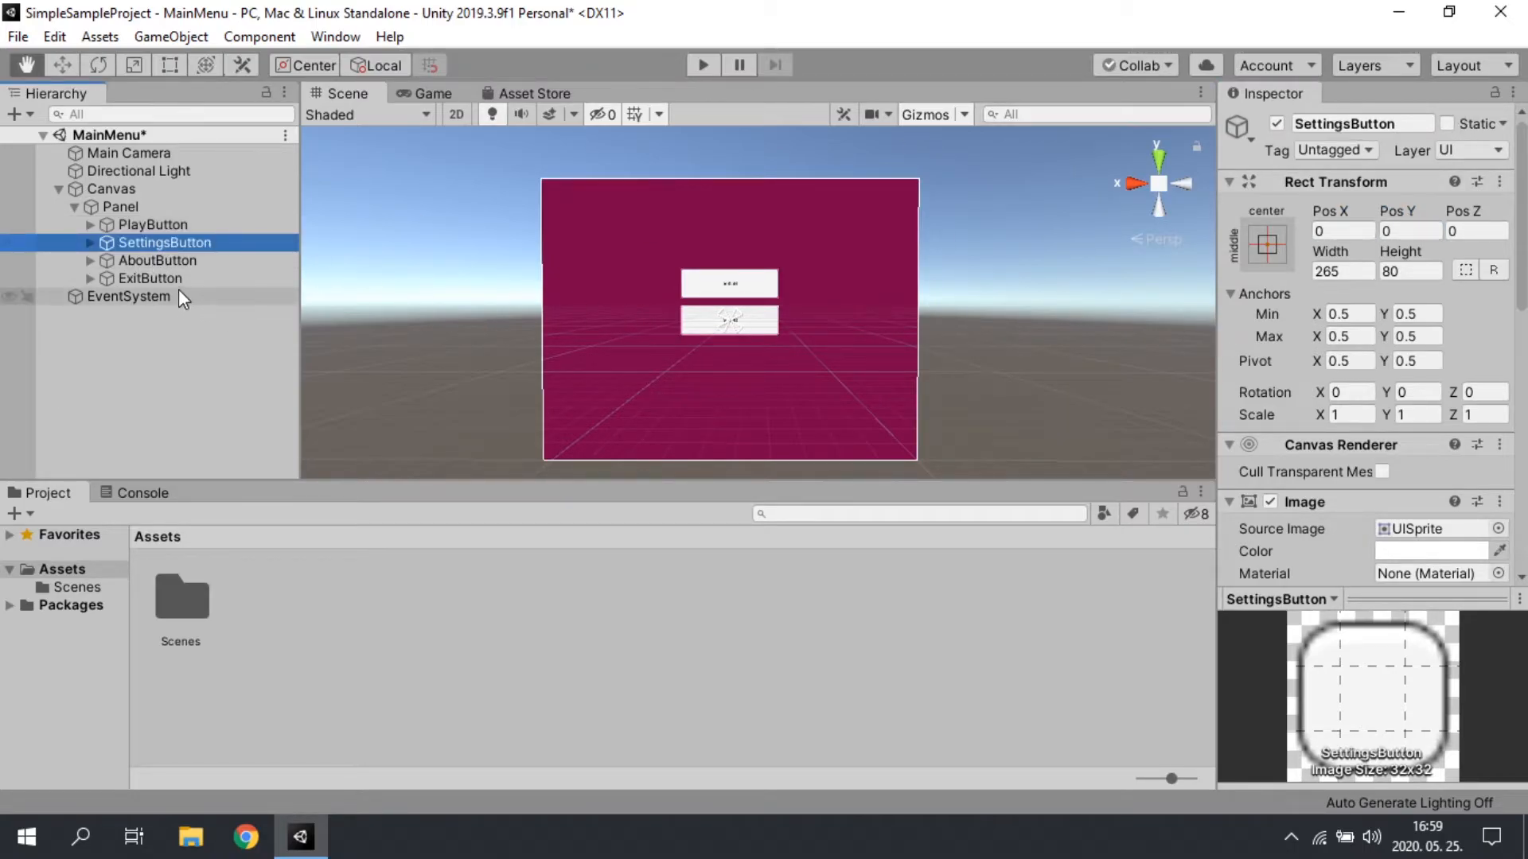
pyautogui.click(188, 257)
pyautogui.click(1407, 231)
pyautogui.write('-100')
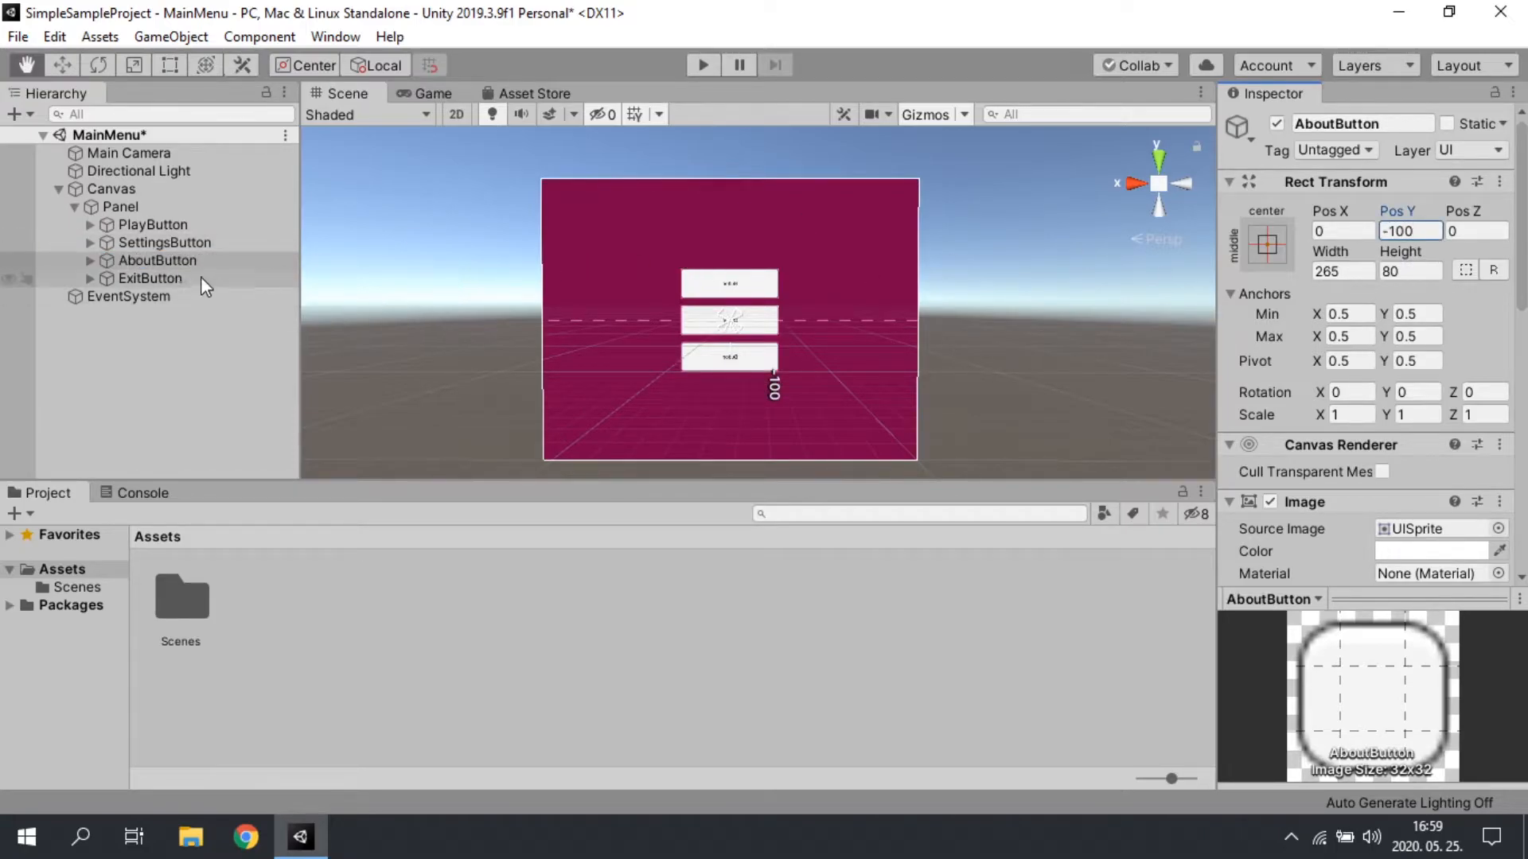
# Step: Place ExitButton at the end of the button column by setting its Pos Y to -200
pyautogui.click(151, 278)
pyautogui.click(1404, 231)
pyautogui.write('-200')
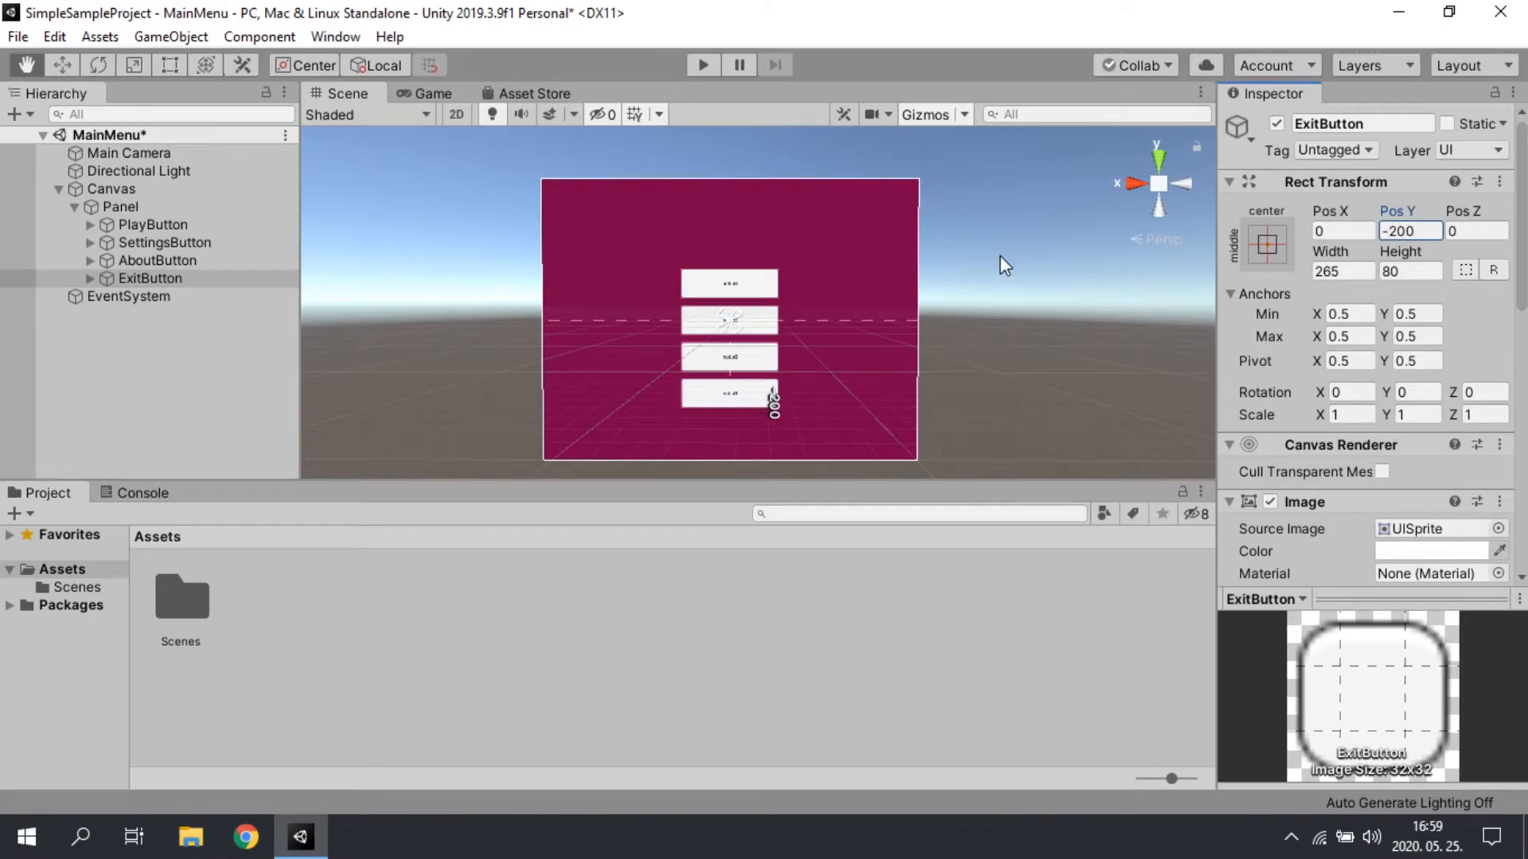
# Step: Expand all four buttons in the hierarchy and set the font size of PlayButton's Text to 44
pyautogui.click(91, 277)
pyautogui.click(90, 277)
pyautogui.click(90, 261)
pyautogui.click(89, 242)
pyautogui.click(90, 224)
pyautogui.click(184, 242)
pyautogui.click(150, 278)
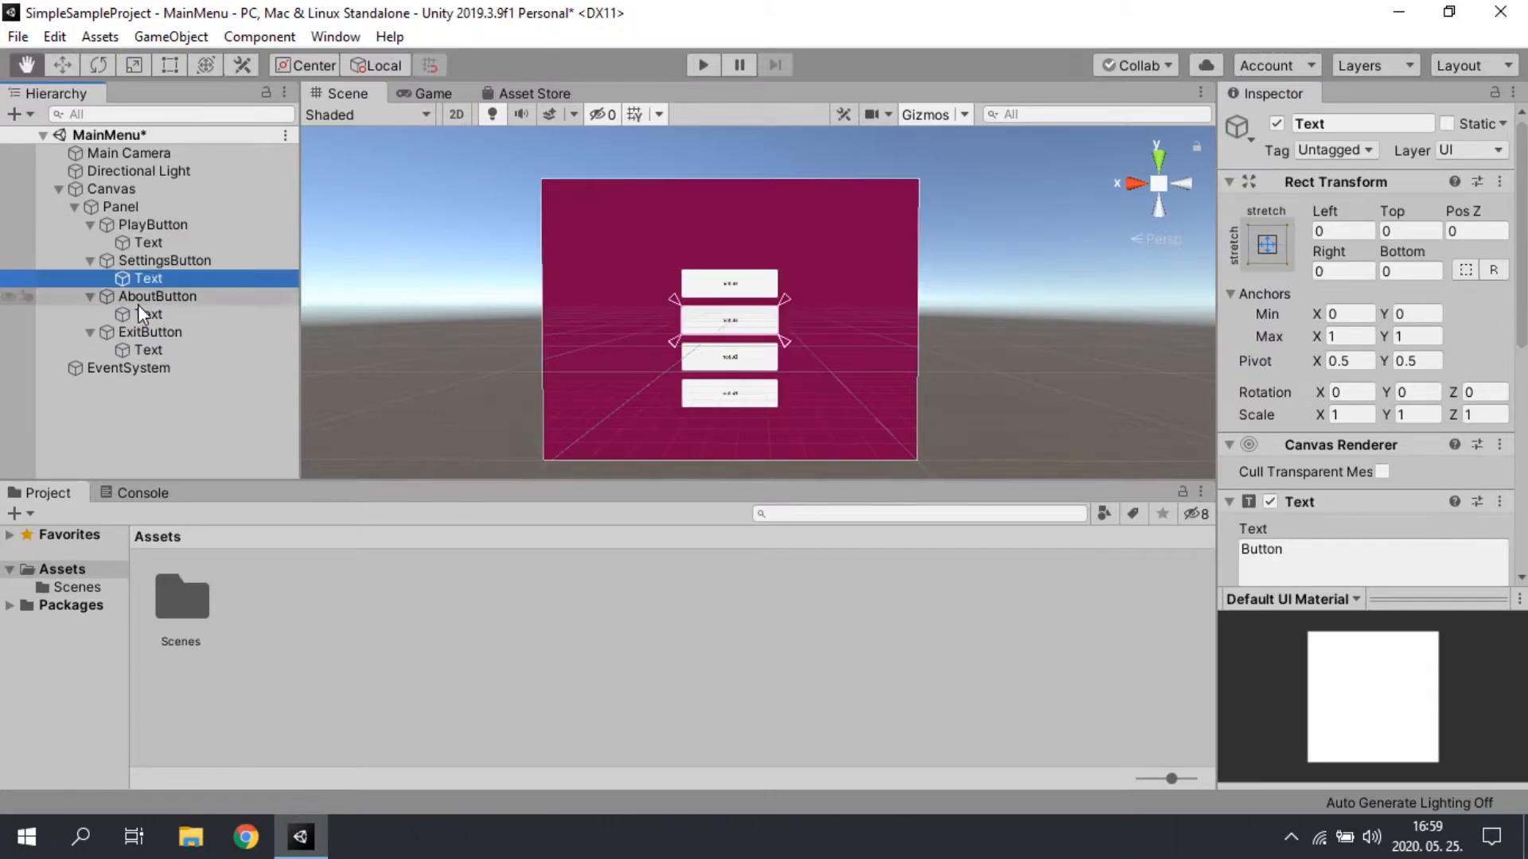
pyautogui.click(159, 241)
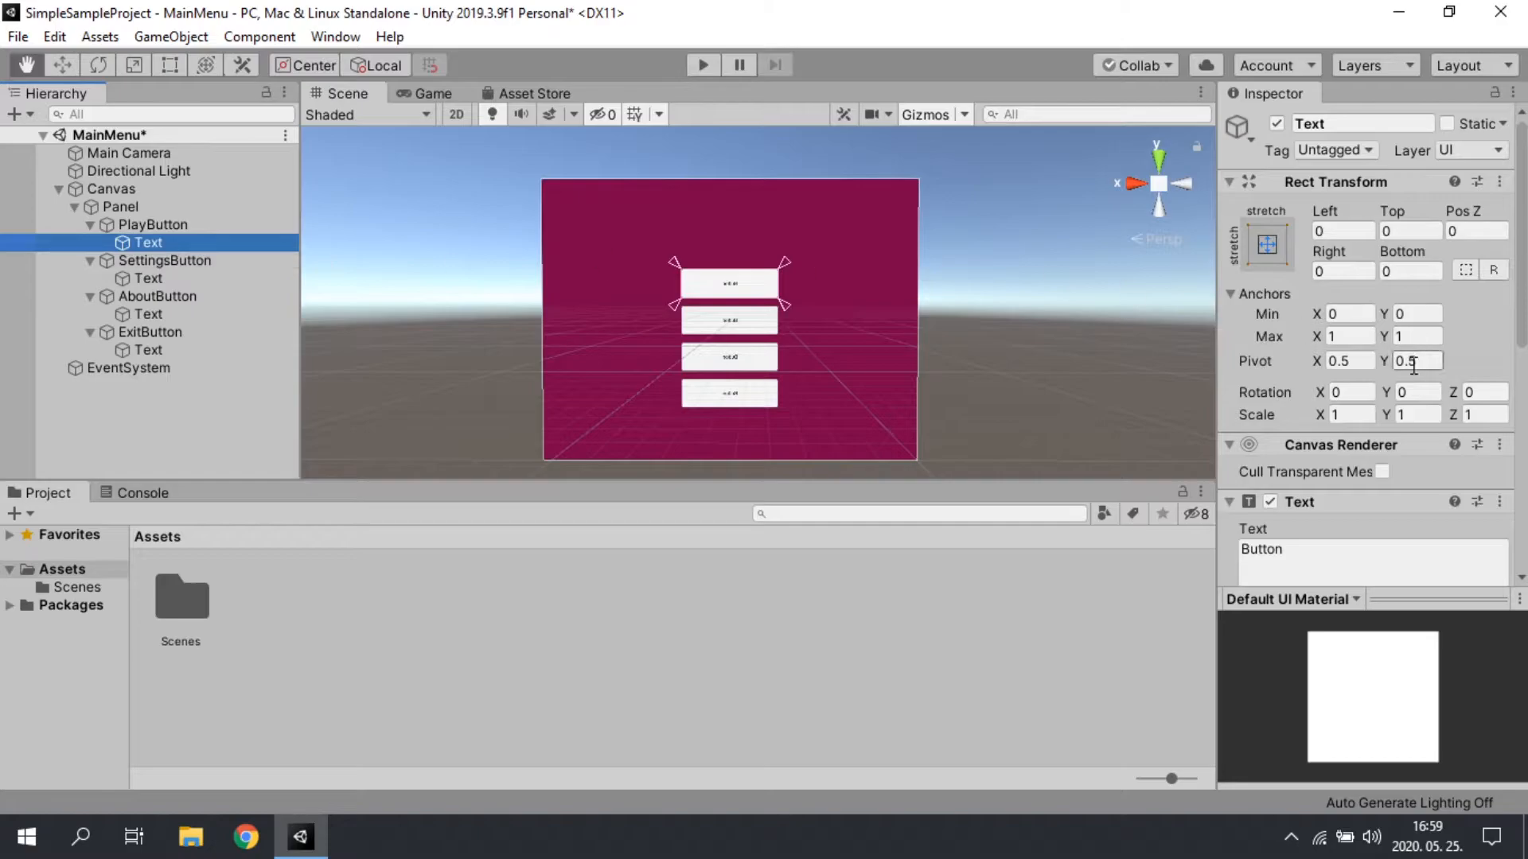
pyautogui.scroll(-5, 1321, 545)
pyautogui.scroll(2, 1321, 545)
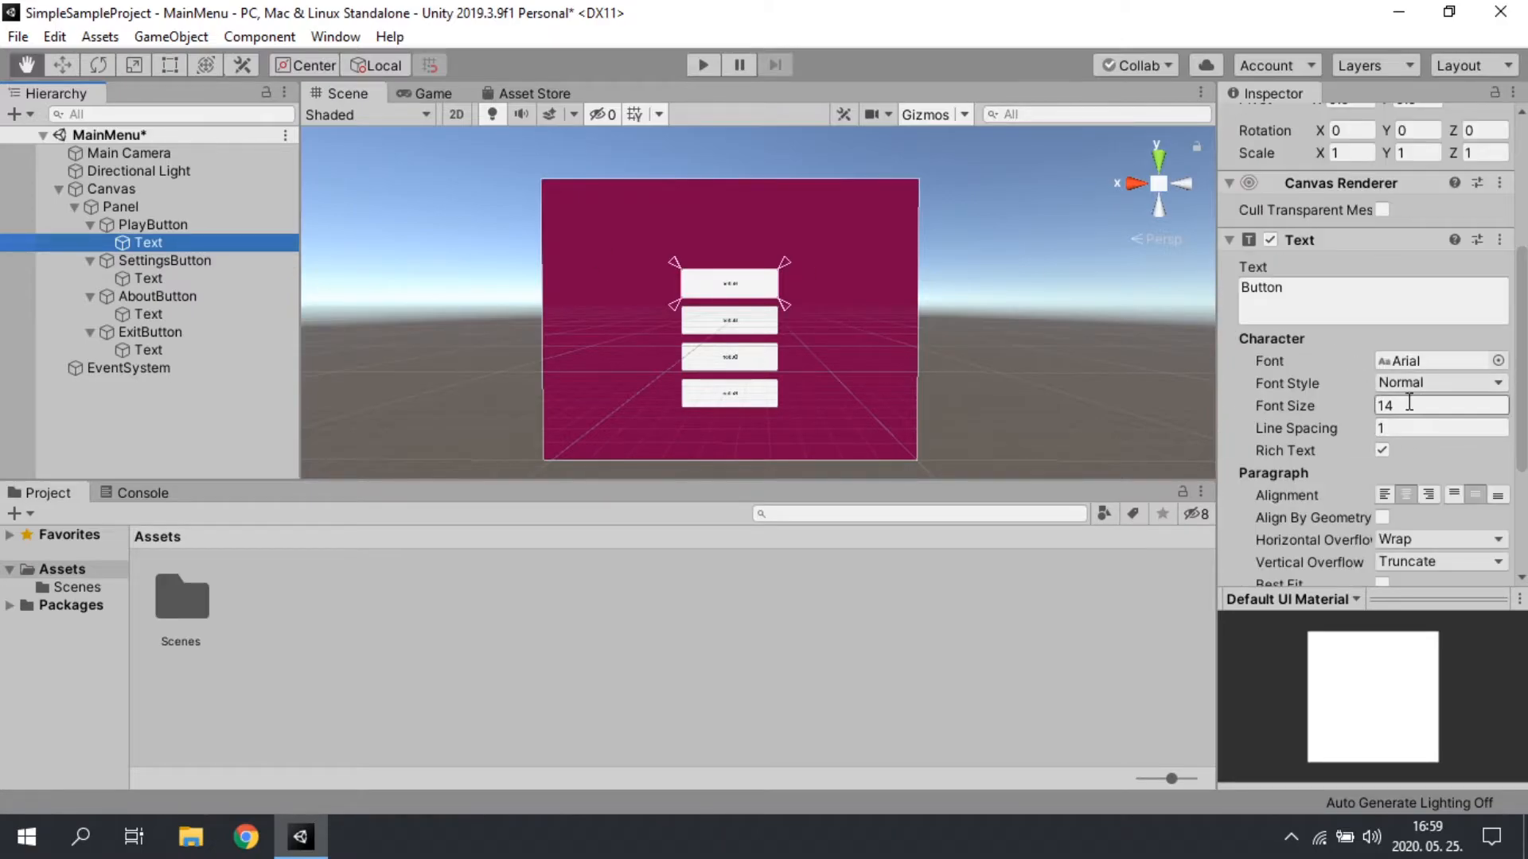
pyautogui.click(1440, 406)
pyautogui.write('44')
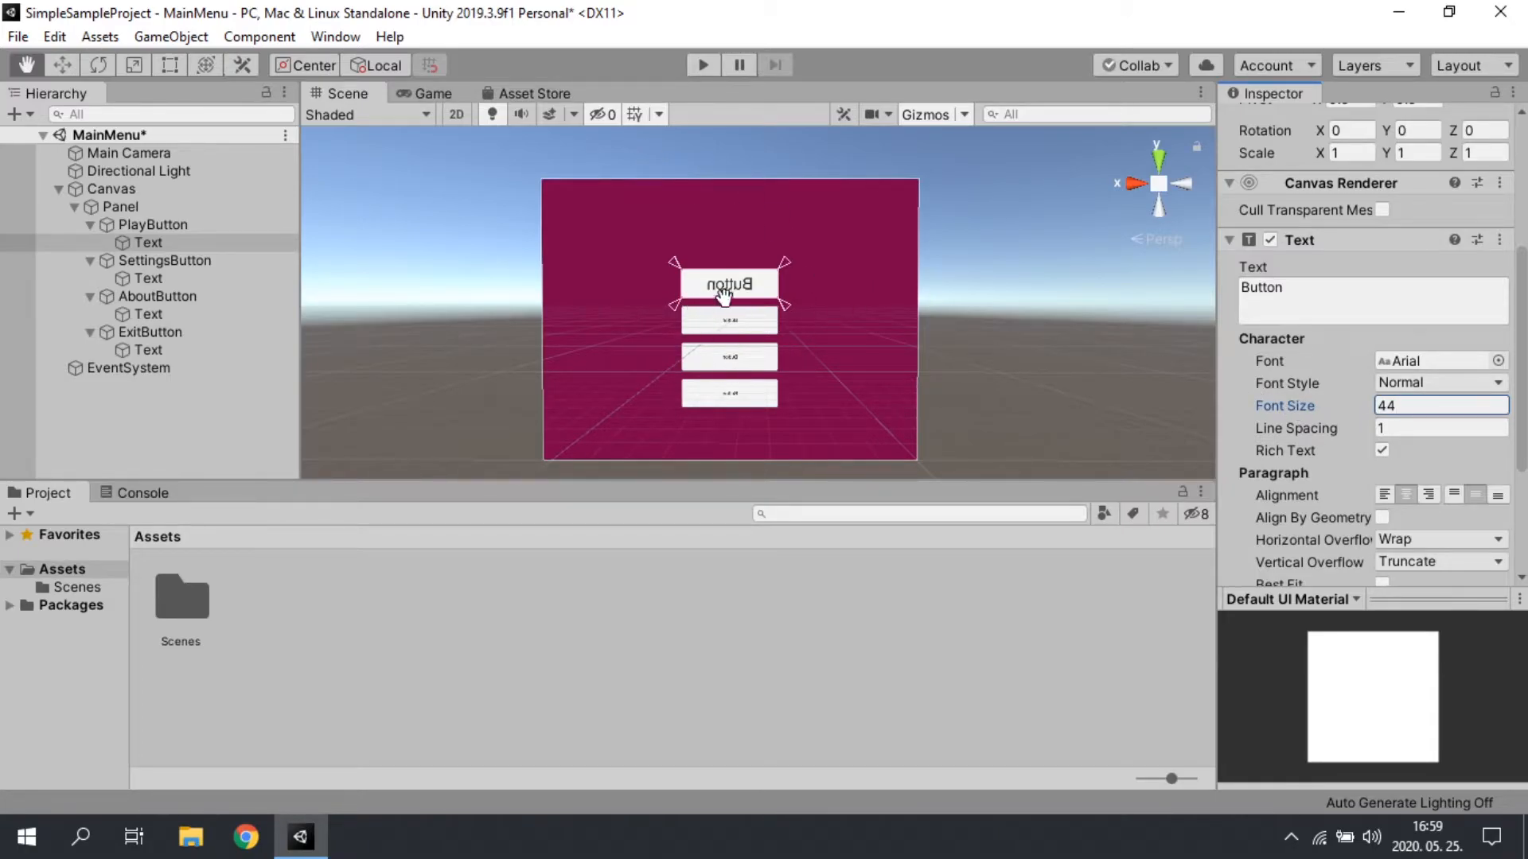
# Step: Inspect the menu panel from its readable side in the scene and check the button layout in the Game view
pyautogui.scroll(8, 573, 303)
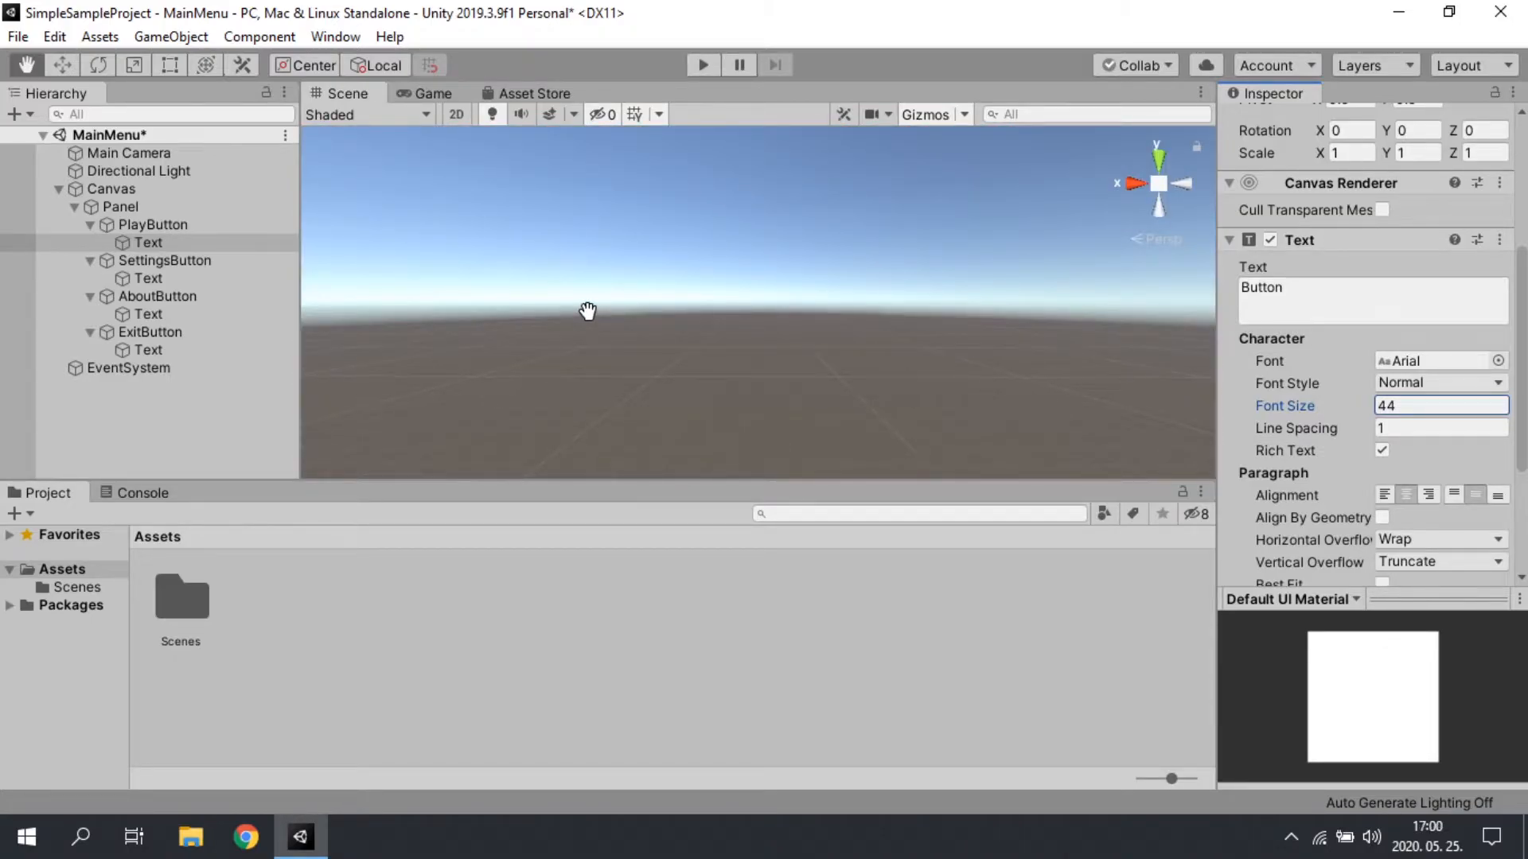
pyautogui.keyDown('alt'); pyautogui.moveTo(579, 314); pyautogui.dragTo(315, 341); pyautogui.keyUp('alt')
pyautogui.scroll(-5, 771, 324)
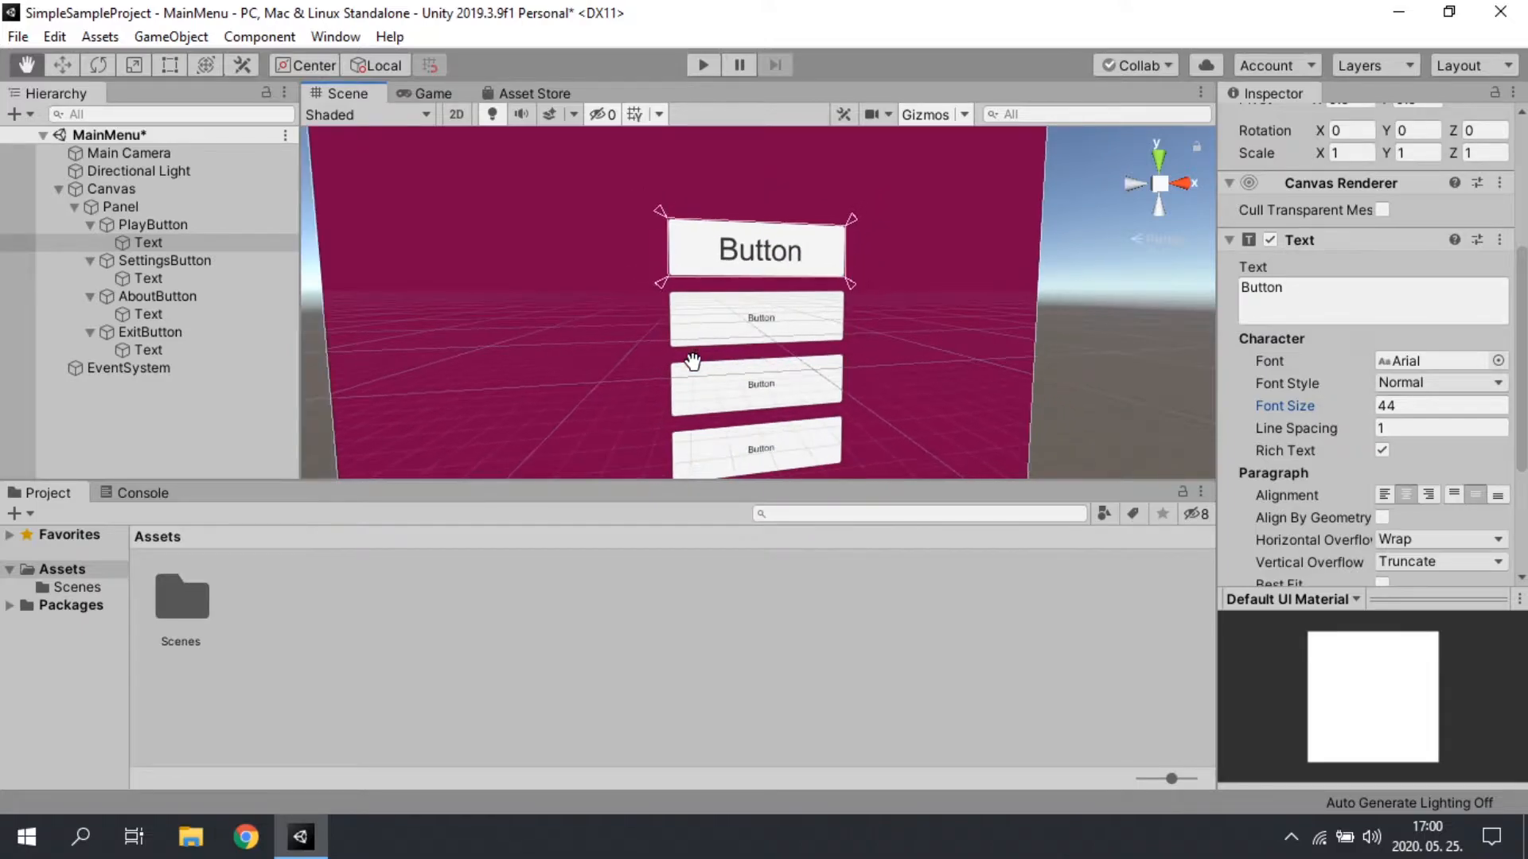
pyautogui.keyDown('alt'); pyautogui.moveTo(690, 363); pyautogui.dragTo(717, 347); pyautogui.keyUp('alt')
pyautogui.scroll(-2, 716, 348)
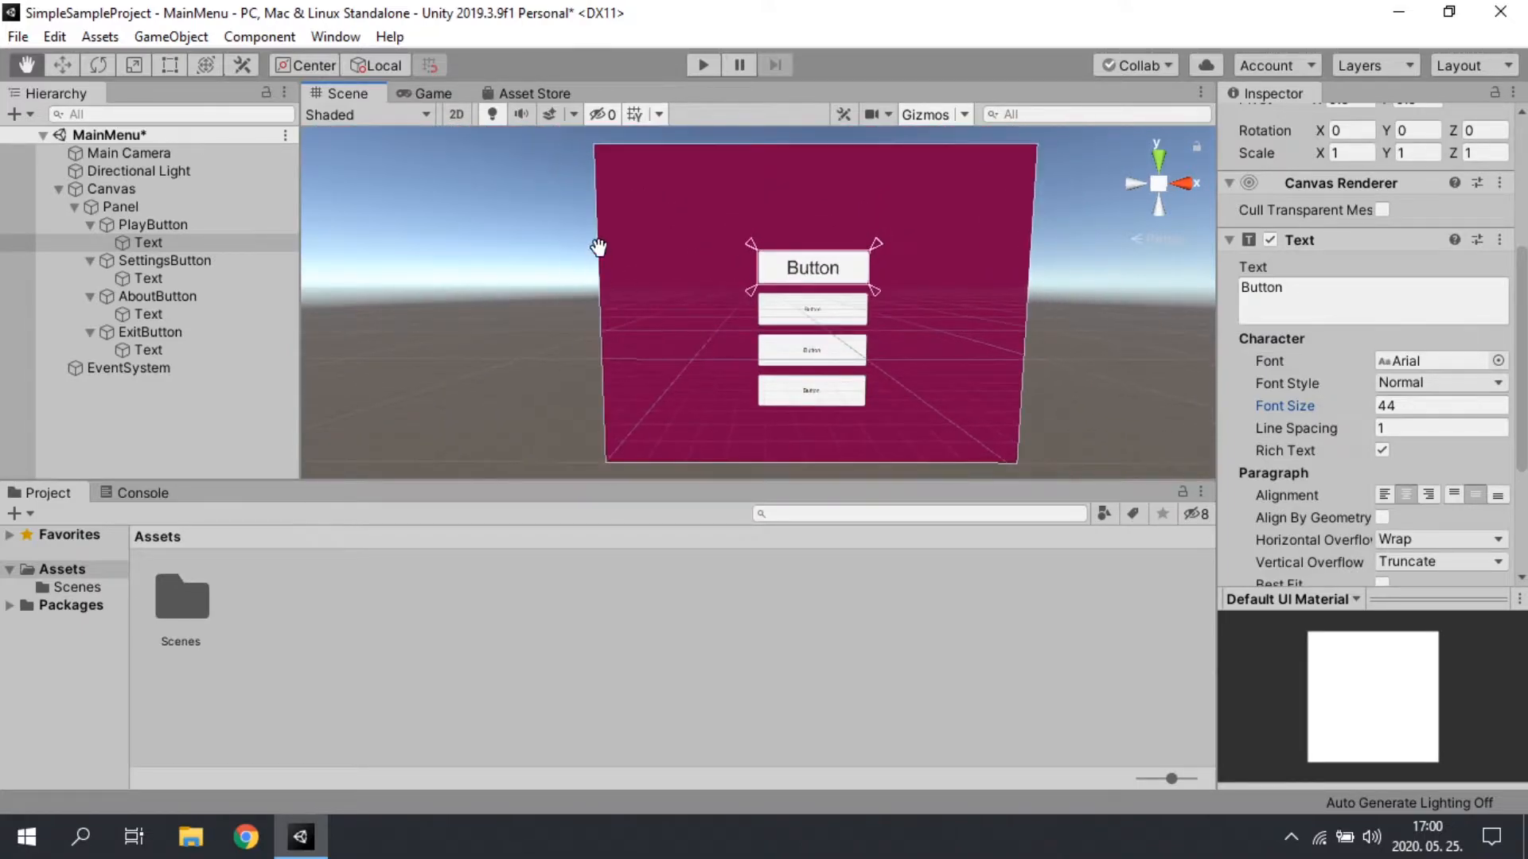
pyautogui.click(434, 93)
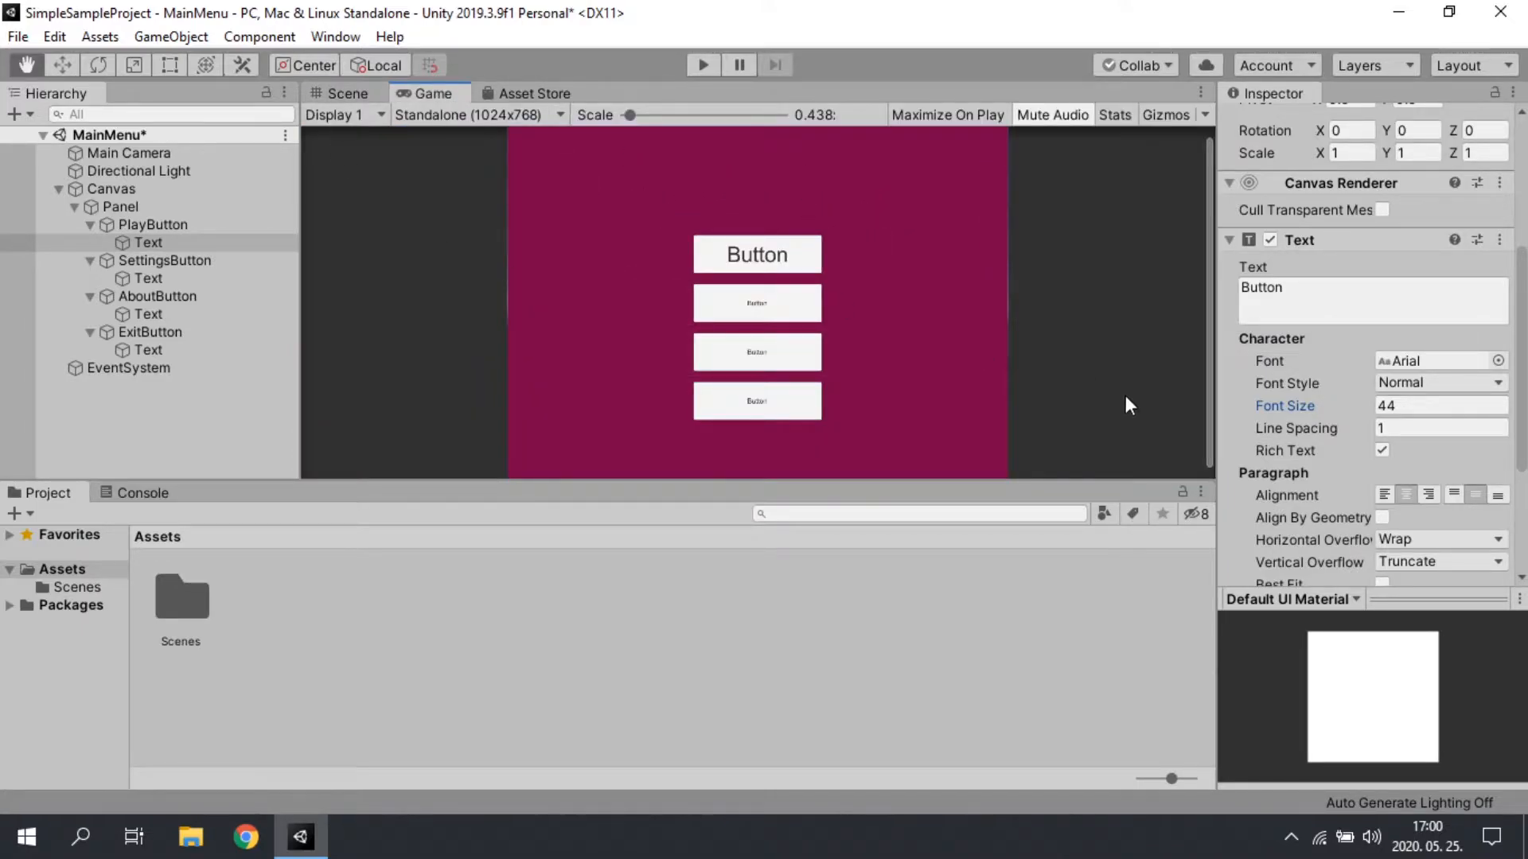
pyautogui.click(342, 94)
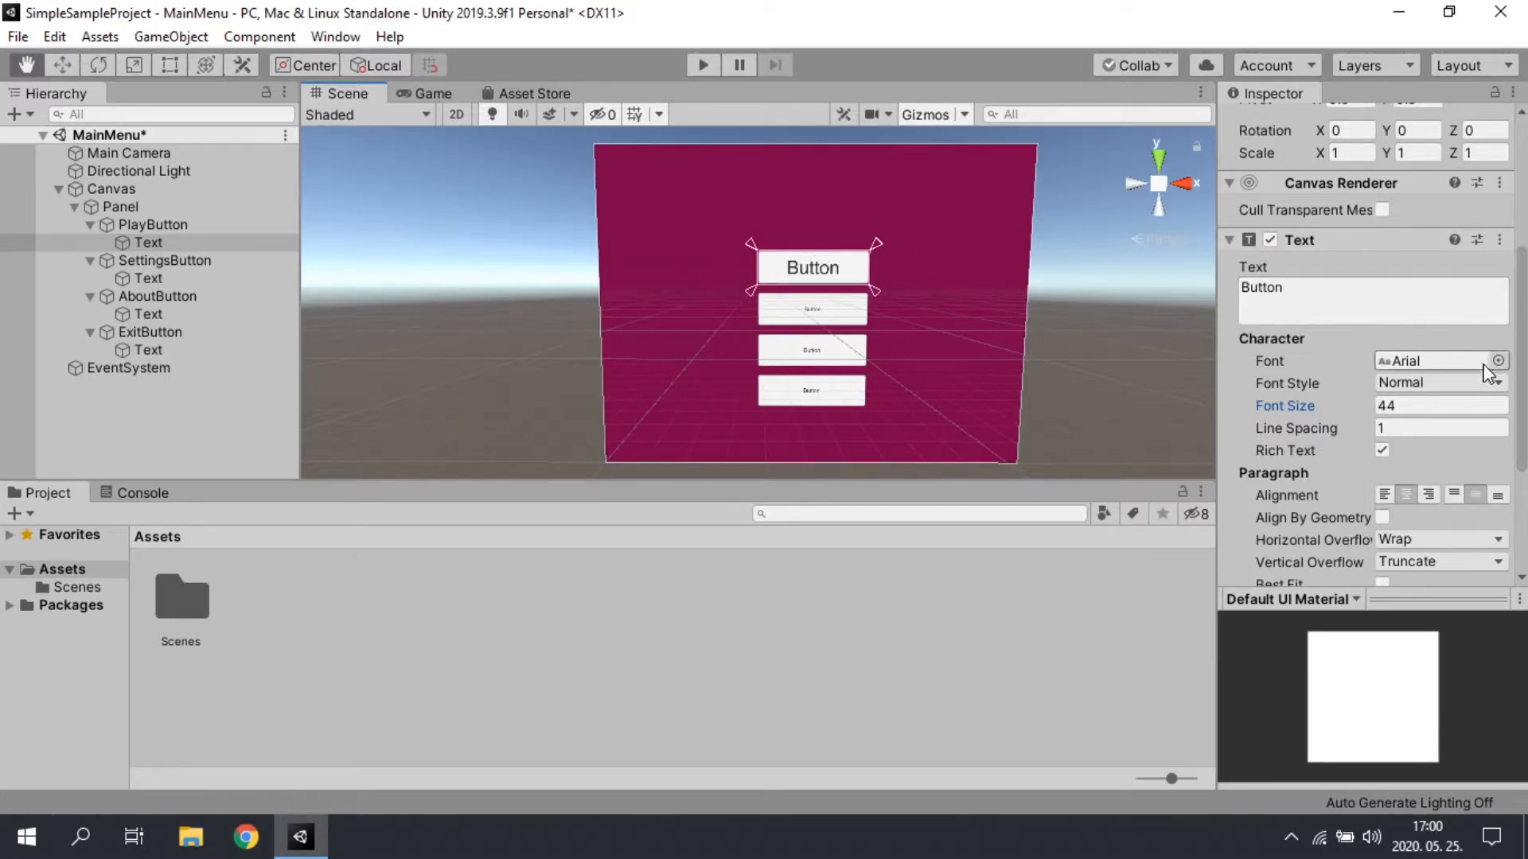
# Step: Create a new folder named Fonts in the project's Assets
pyautogui.rightClick(261, 611)
pyautogui.moveTo(406, 49)
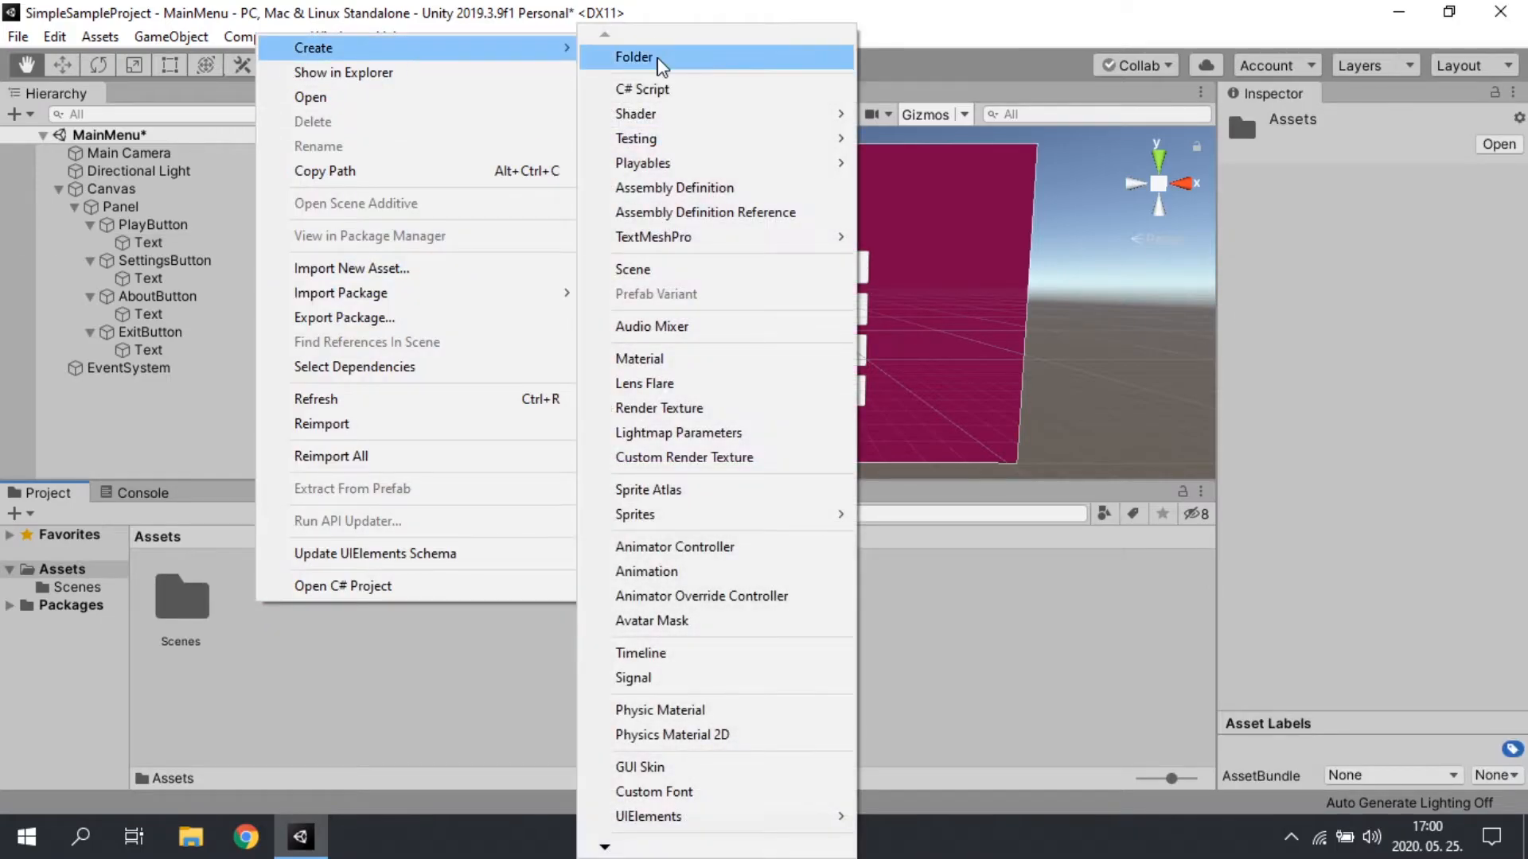
pyautogui.click(659, 60)
pyautogui.write('fonts')
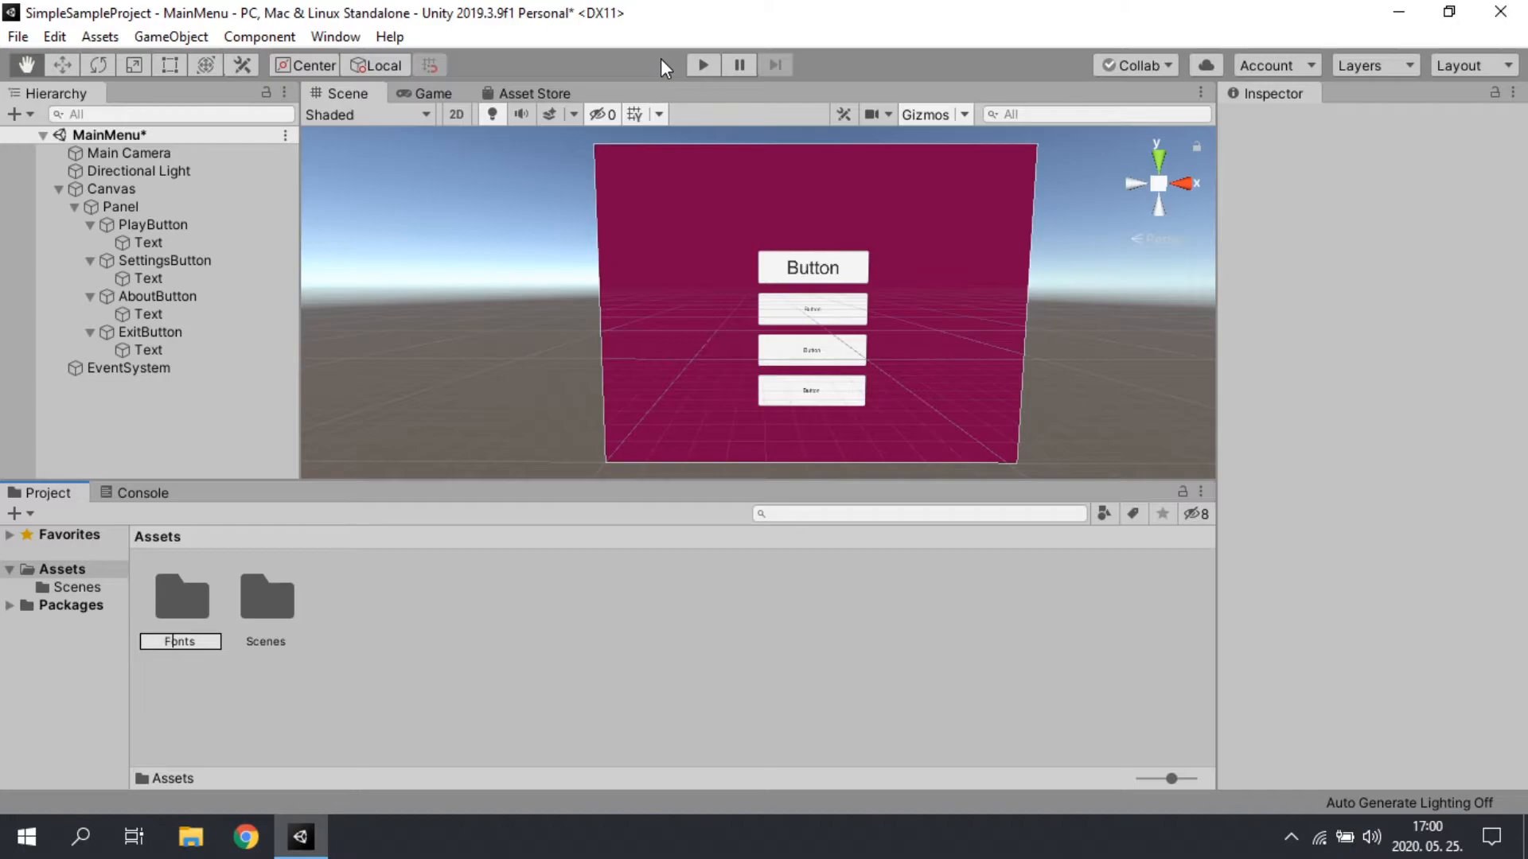
pyautogui.press('Return')
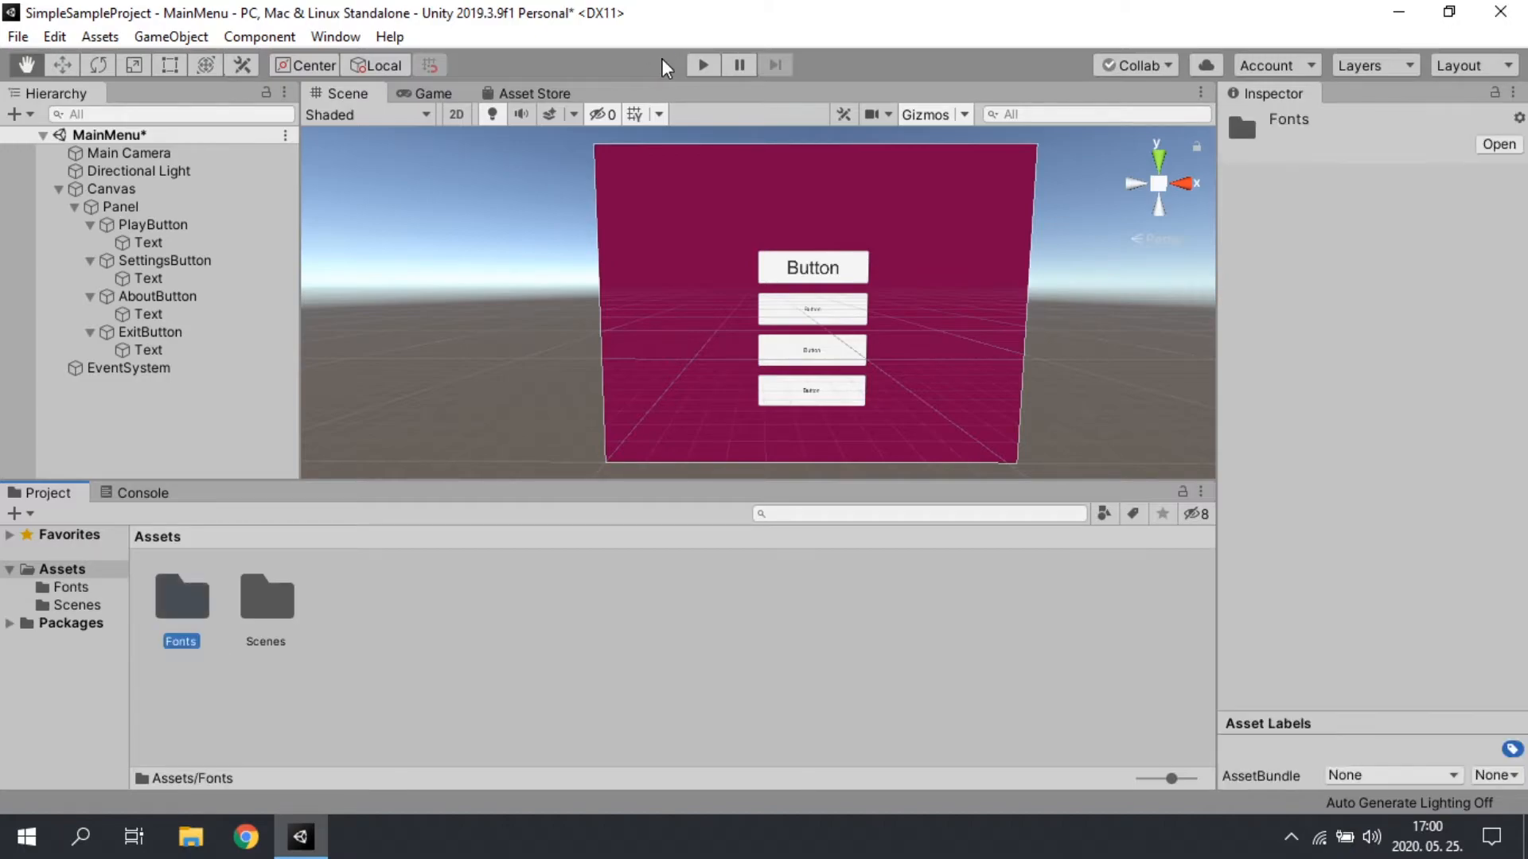
# Step: Open the Fonts folder and import the Pacifico and Satisfy font files into it from outside Unity
pyautogui.doubleClick(184, 613)
pyautogui.click(301, 837)
pyautogui.moveTo(693, 474); pyautogui.dragTo(175, 599)
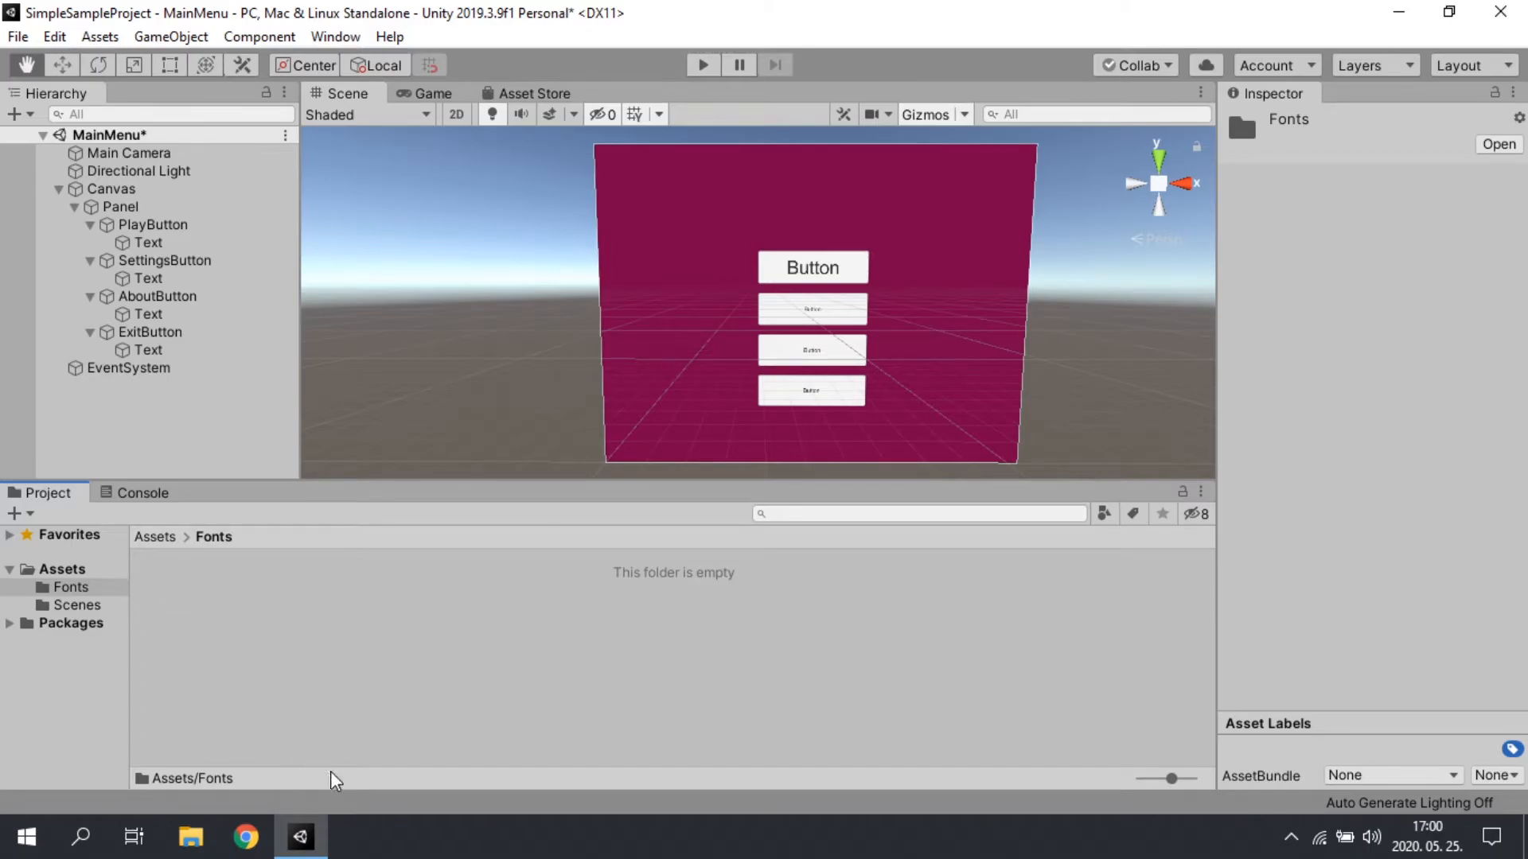
pyautogui.click(312, 850)
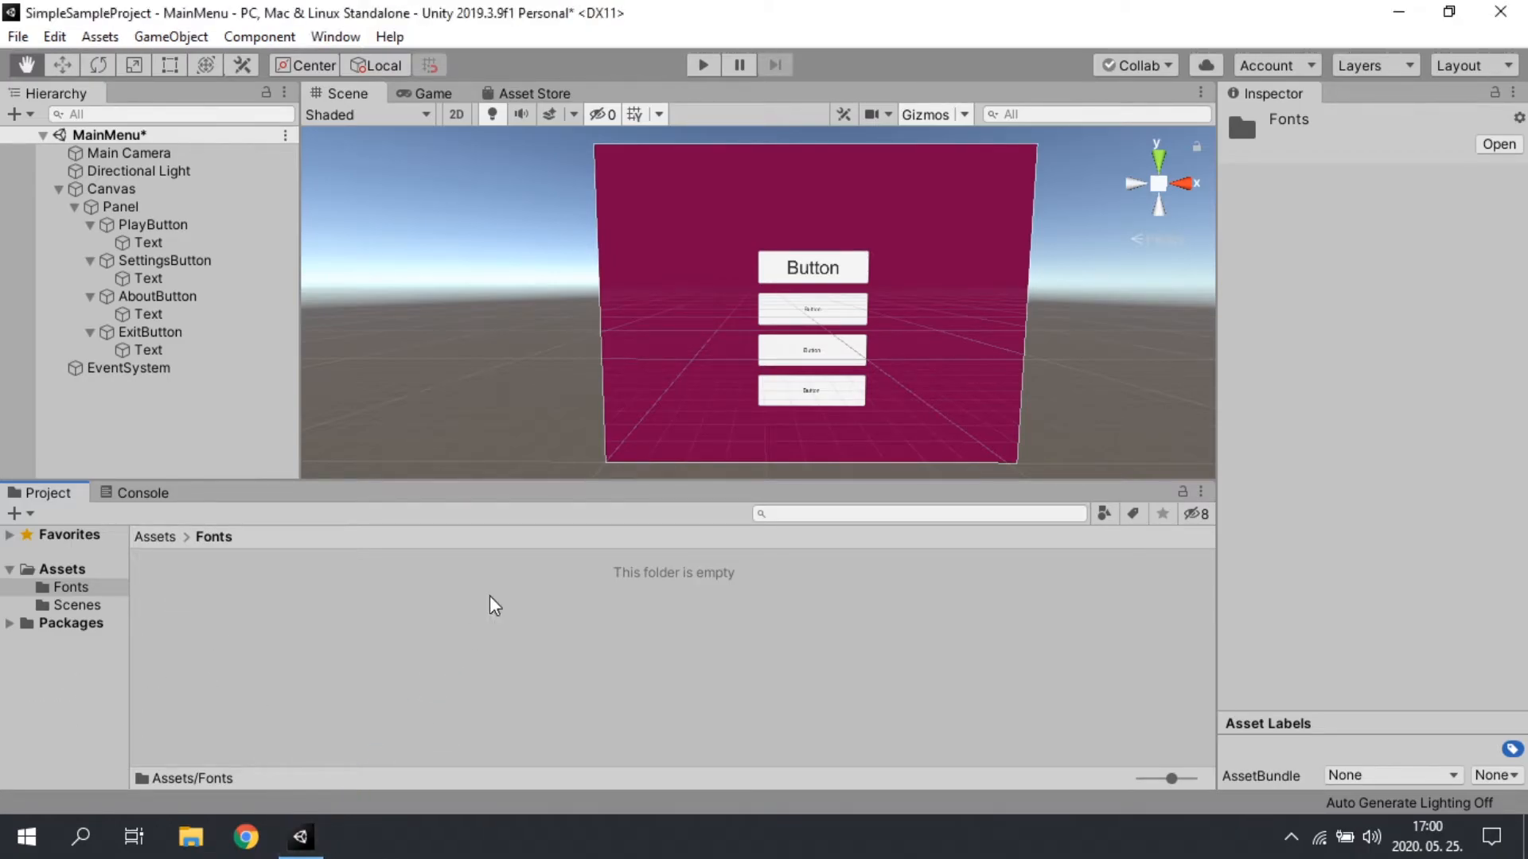
pyautogui.click(1403, 14)
pyautogui.moveTo(758, 525); pyautogui.dragTo(179, 591)
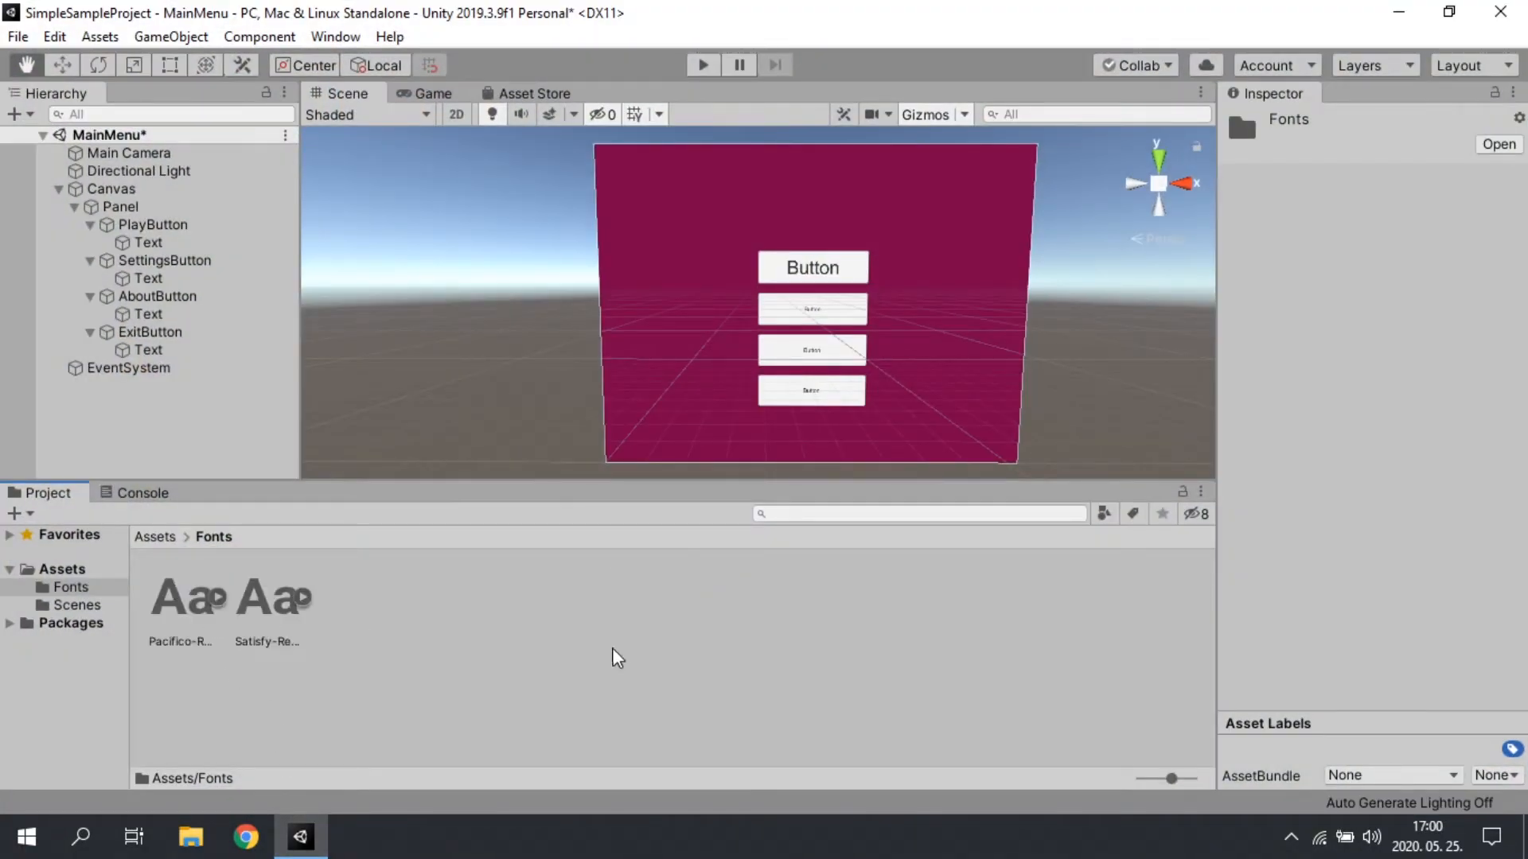
# Step: Change the font of PlayButton's Text to Satisfy-Regular
pyautogui.click(170, 244)
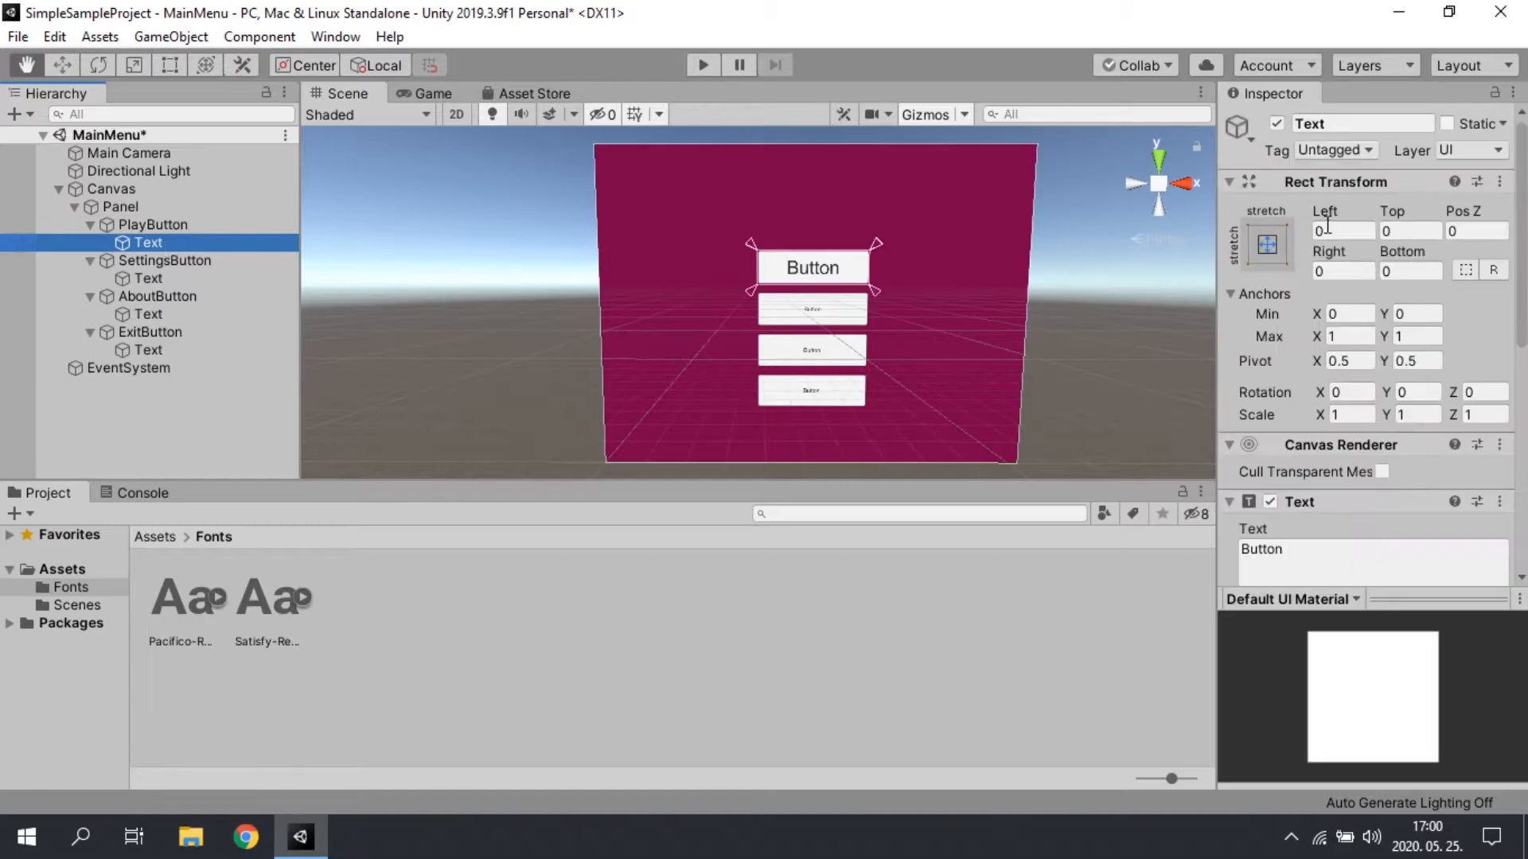
pyautogui.scroll(-5, 1413, 603)
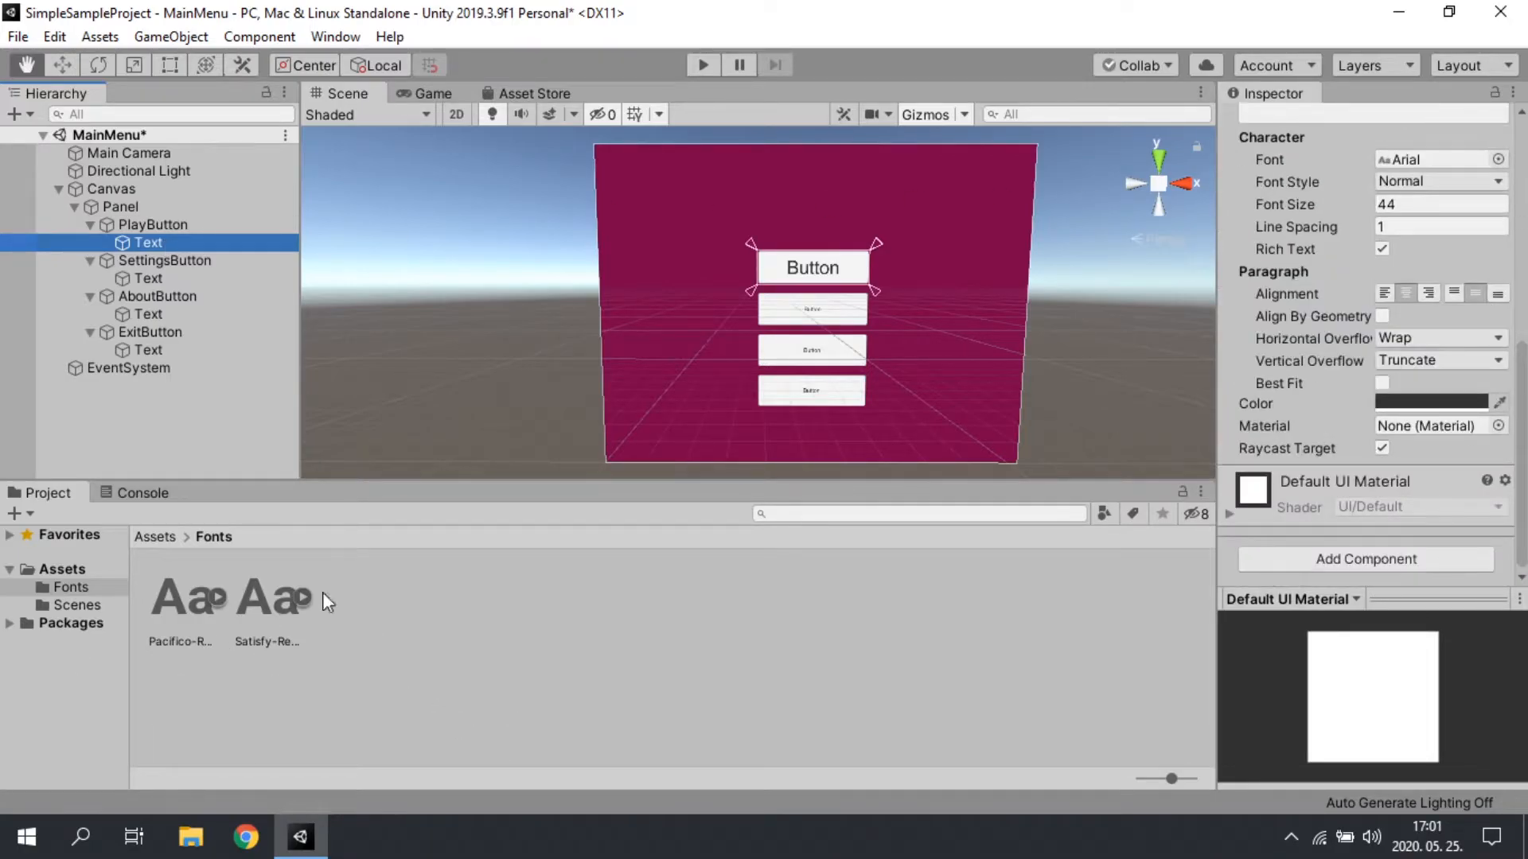
pyautogui.click(1499, 159)
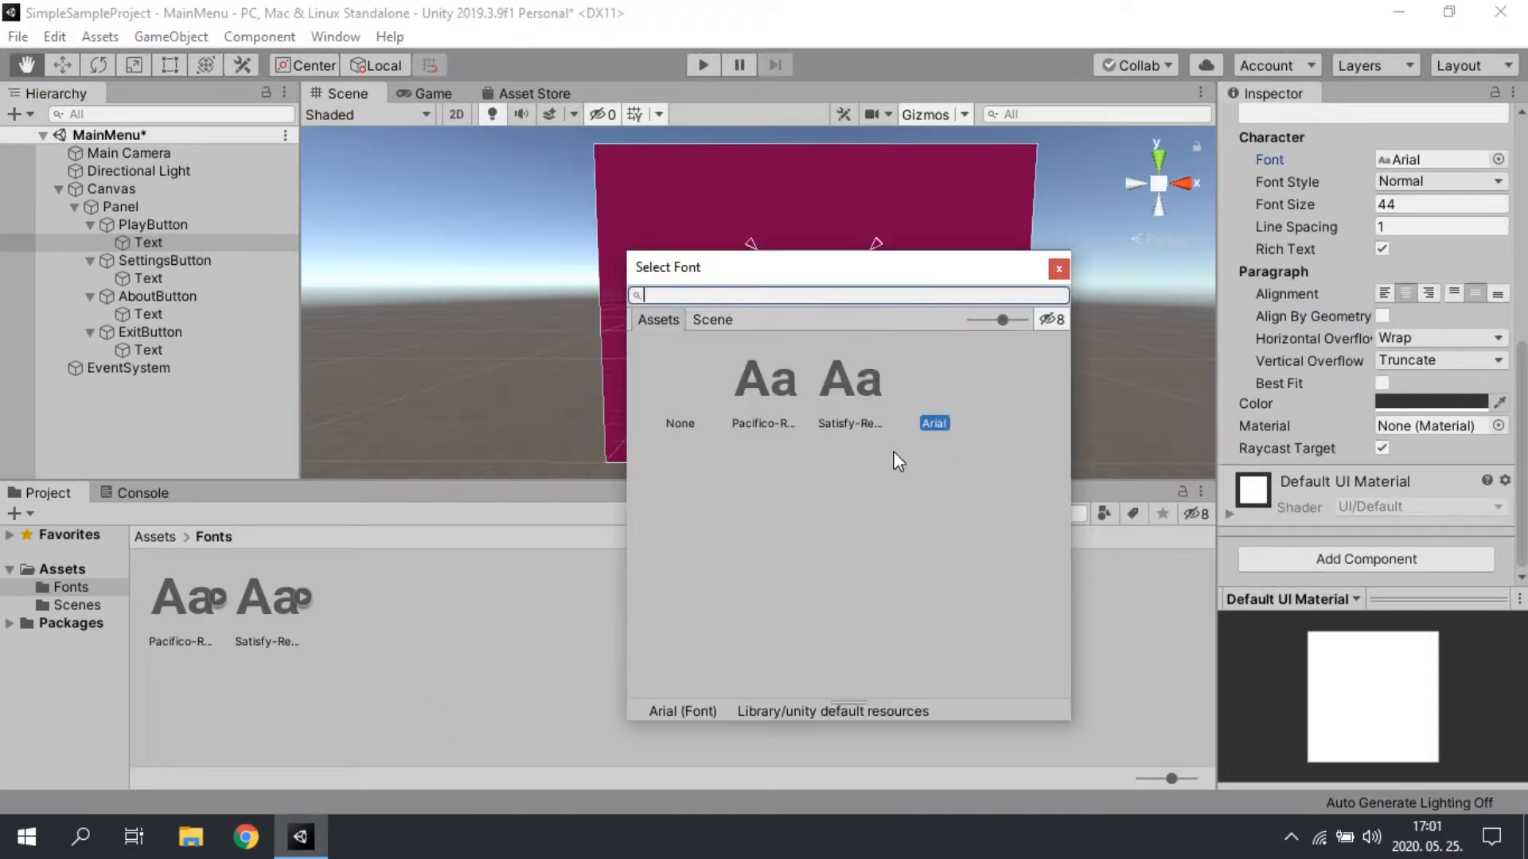
pyautogui.click(849, 386)
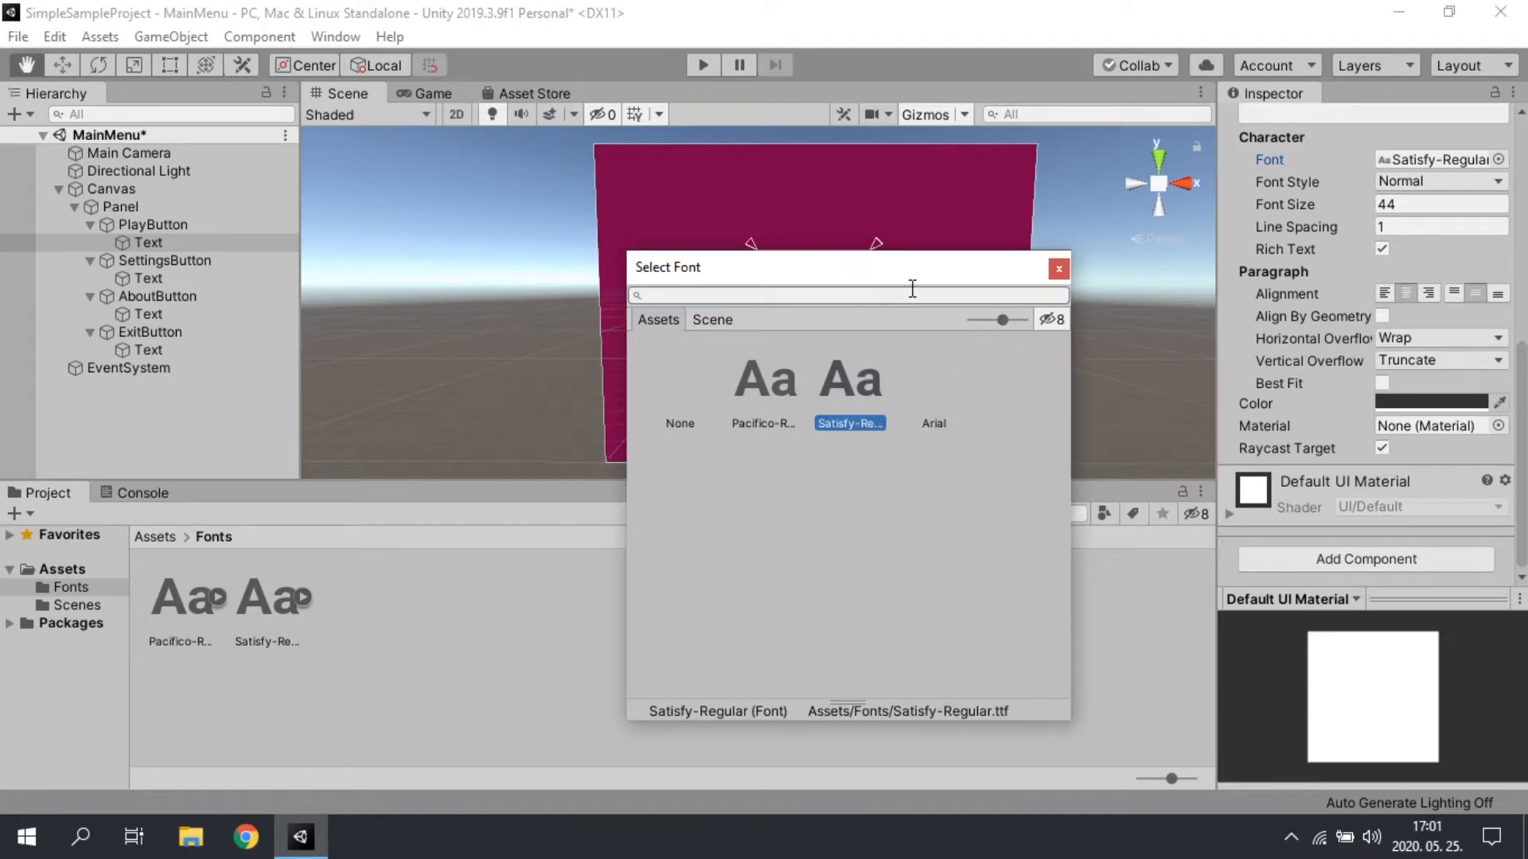
pyautogui.click(1059, 269)
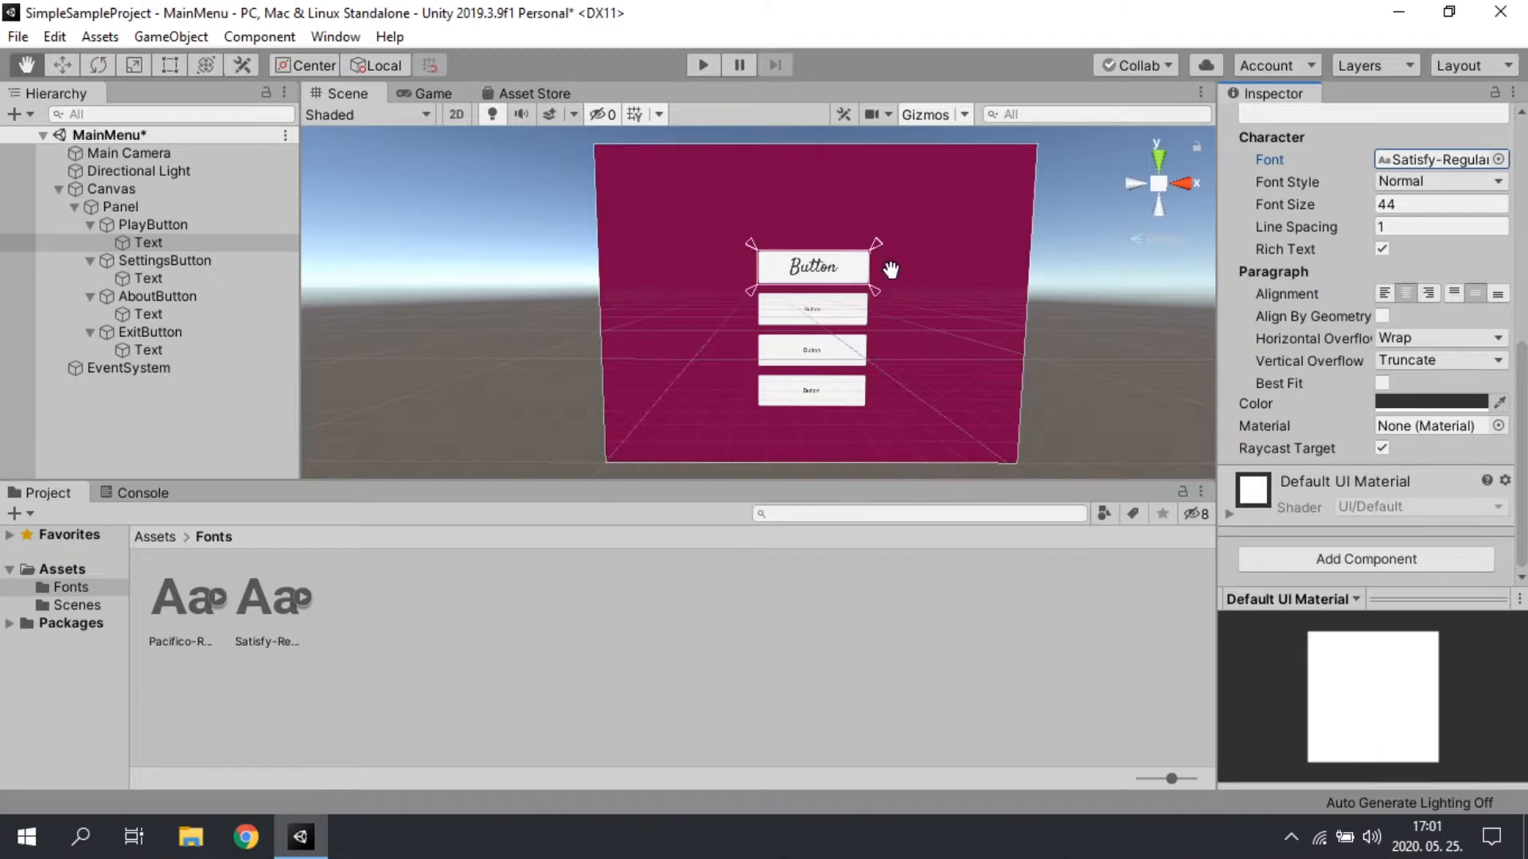
# Step: Give the Text objects of SettingsButton, AboutButton and ExitButton font size 44 and the Satisfy-Regular font
pyautogui.click(175, 280)
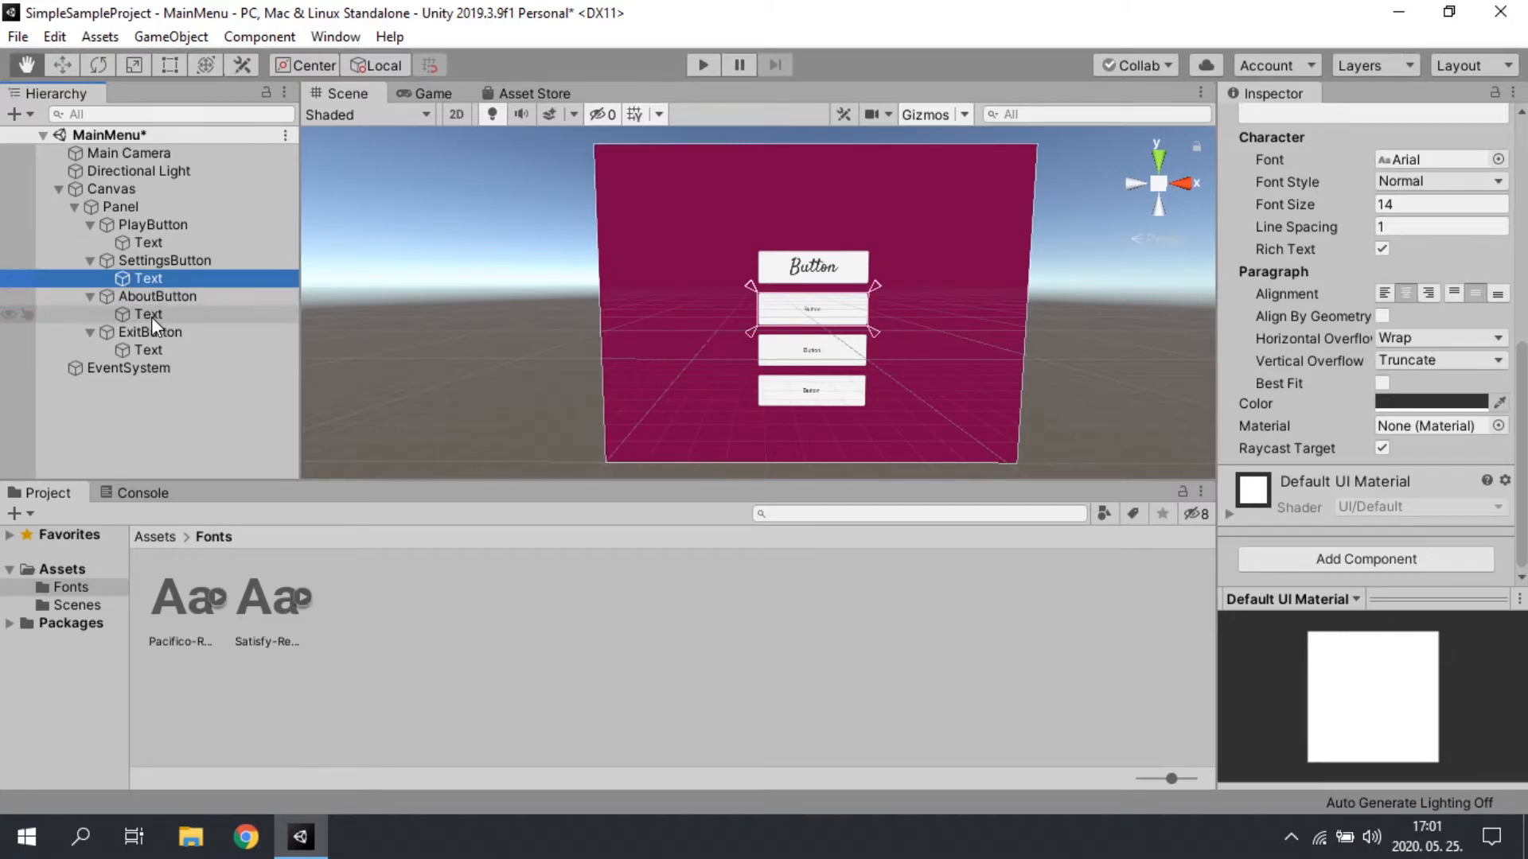
pyautogui.keyDown('ctrl'); pyautogui.click(151, 314); pyautogui.keyUp('ctrl')
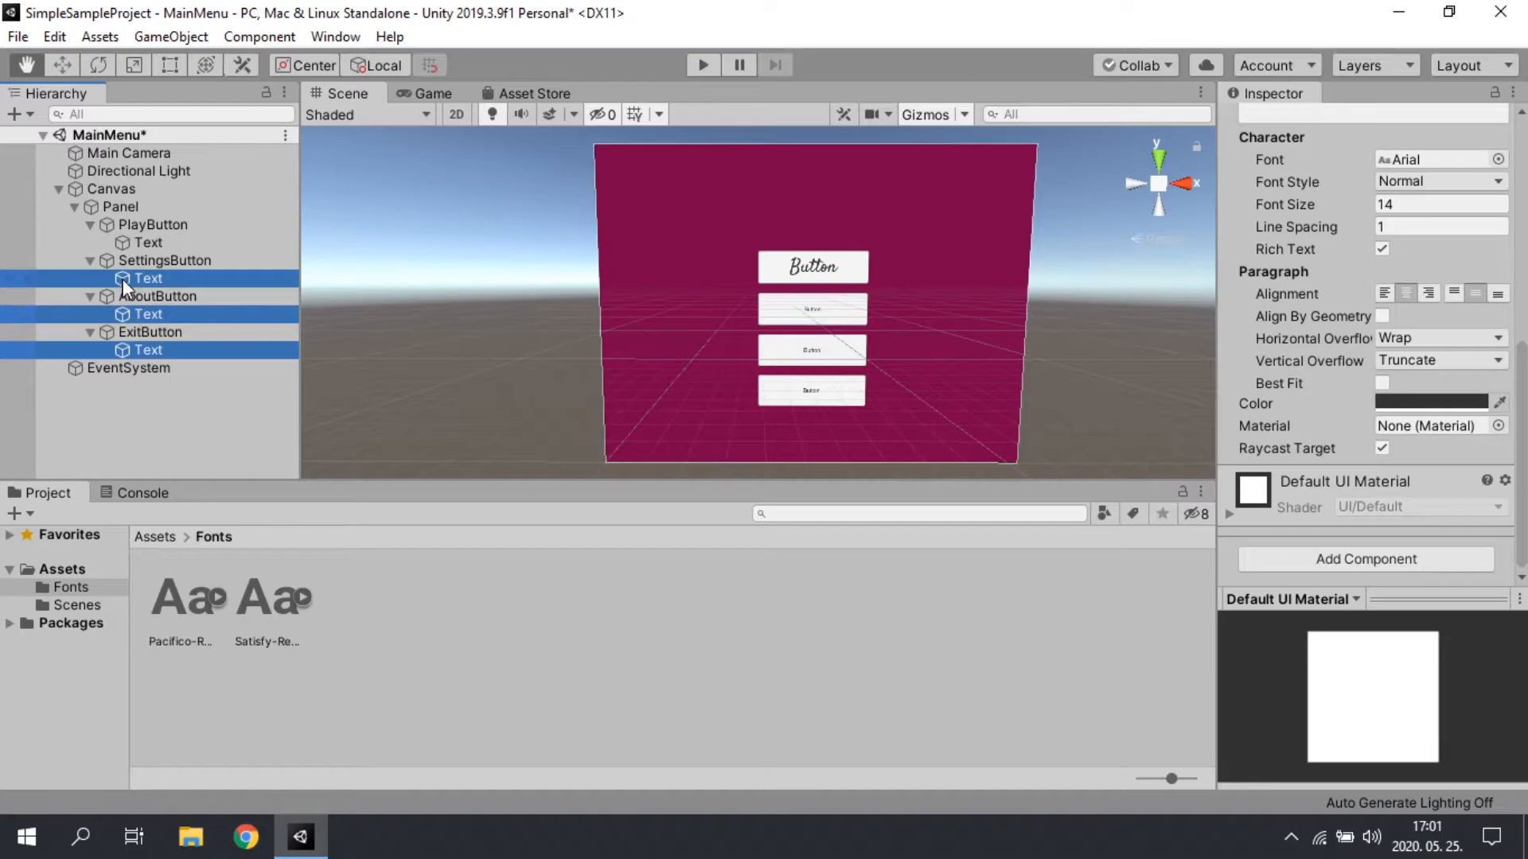
pyautogui.click(1431, 205)
pyautogui.write('44')
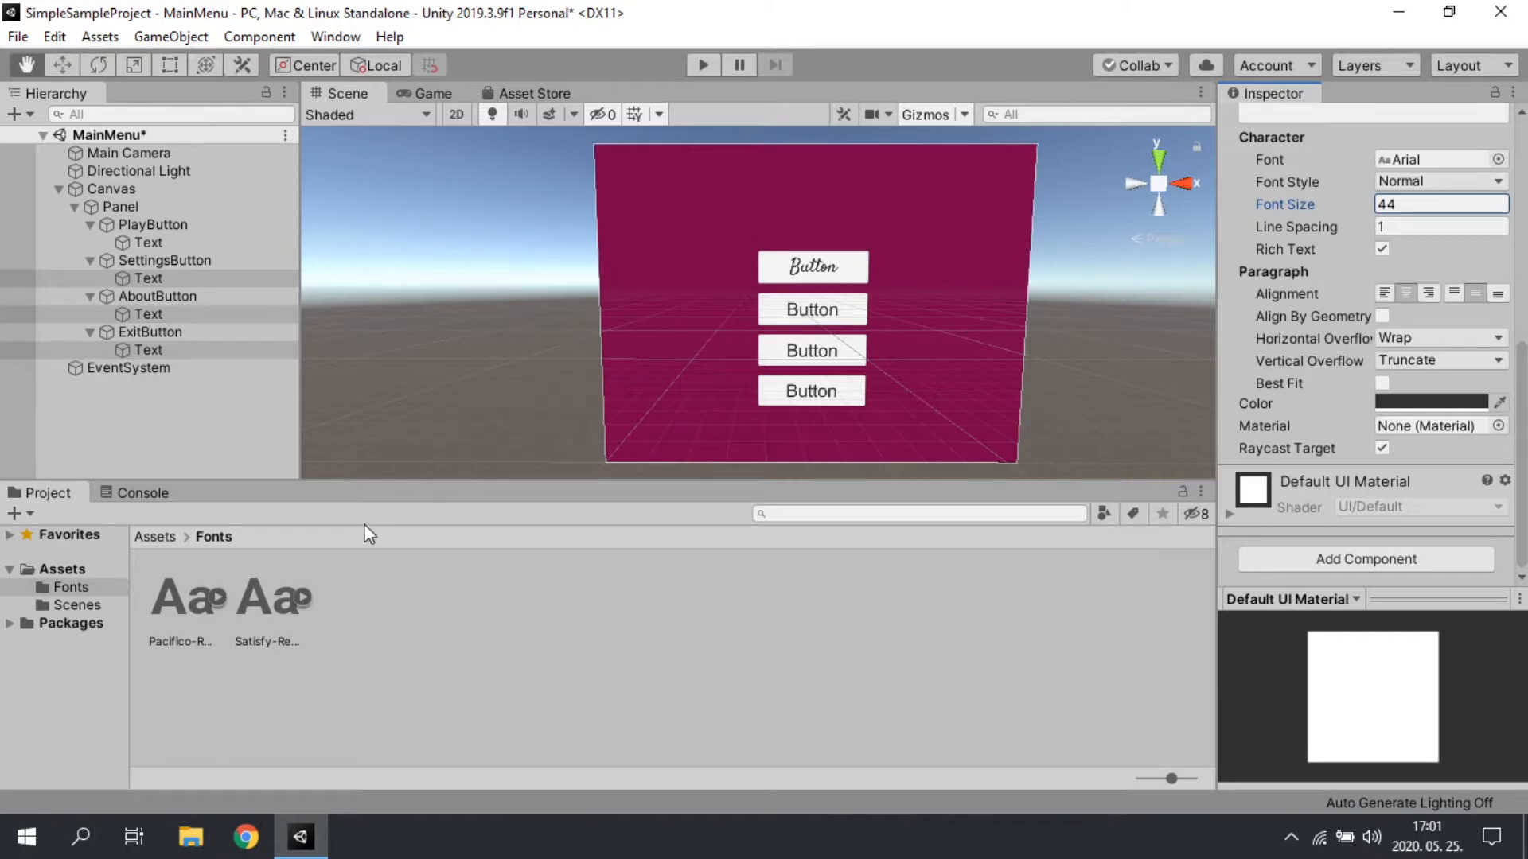
pyautogui.click(1498, 159)
pyautogui.click(848, 388)
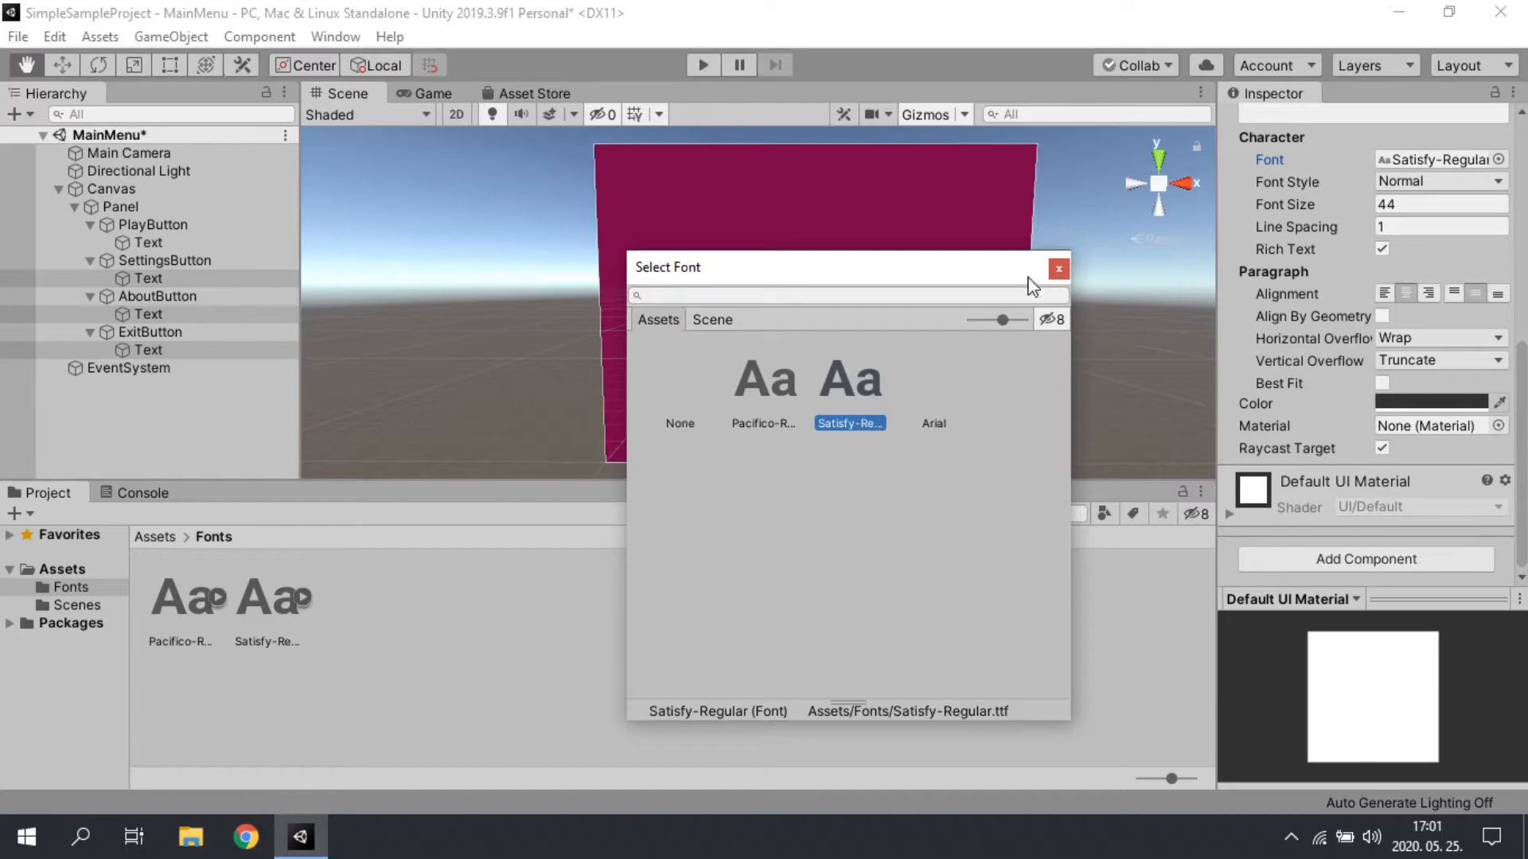
pyautogui.click(1058, 271)
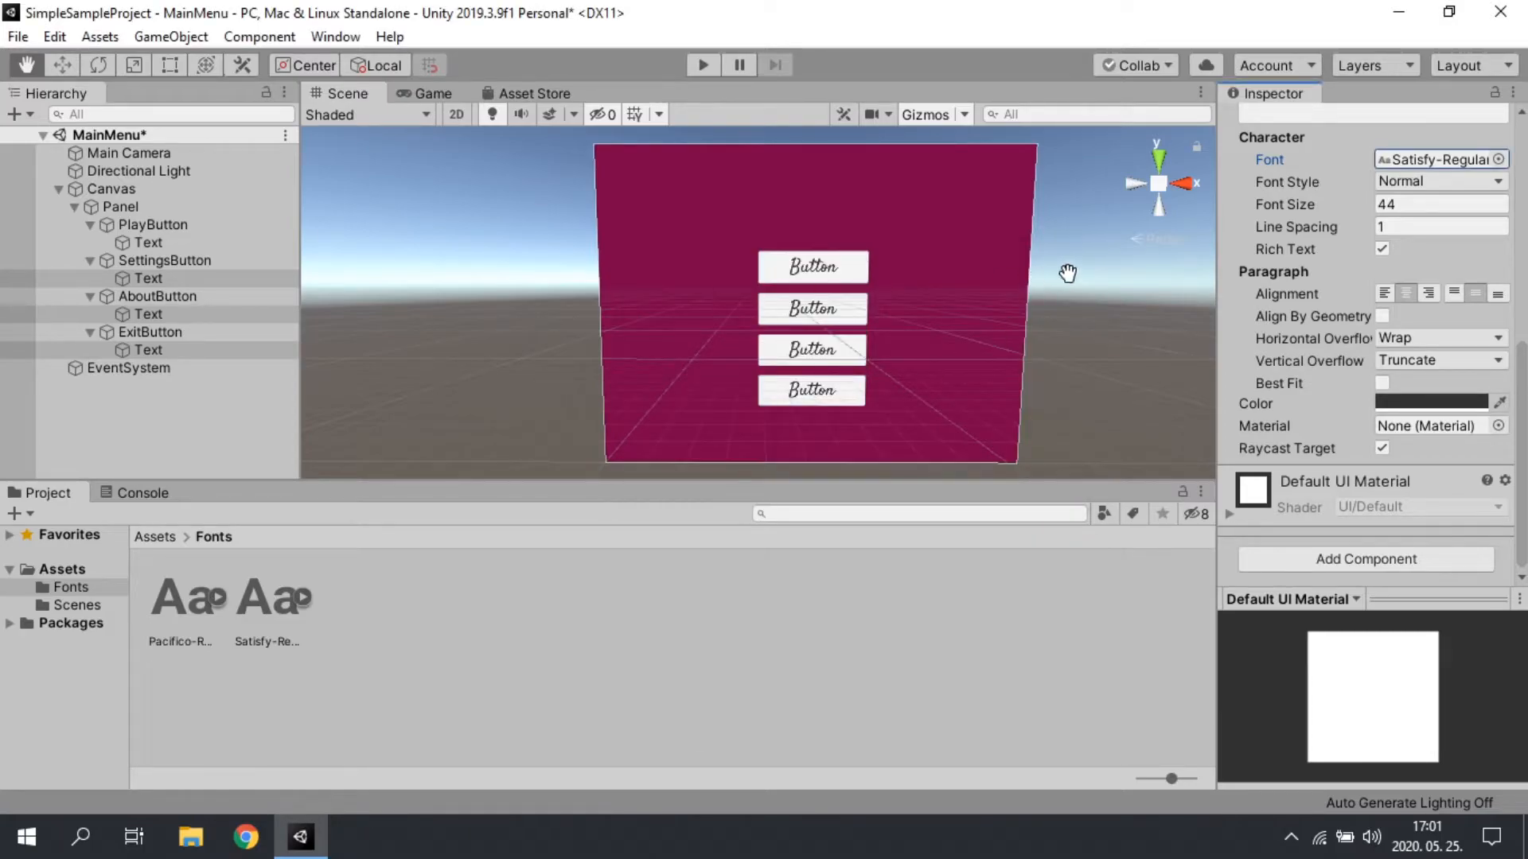
# Step: Change the label text of PlayButton's Text object to Play
pyautogui.scroll(10, 1417, 240)
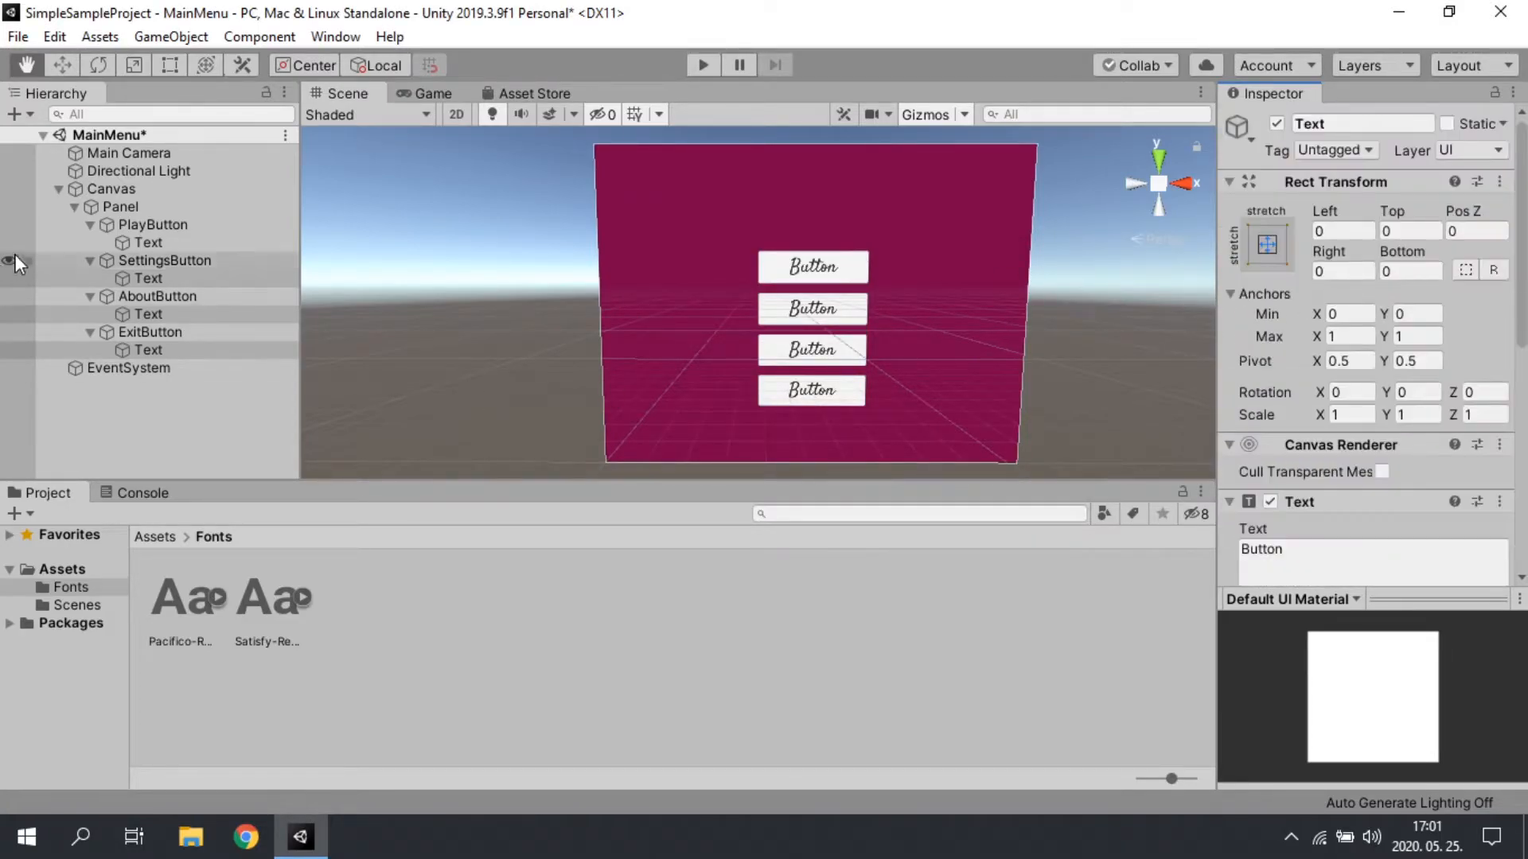
pyautogui.click(148, 243)
pyautogui.scroll(-5, 1353, 486)
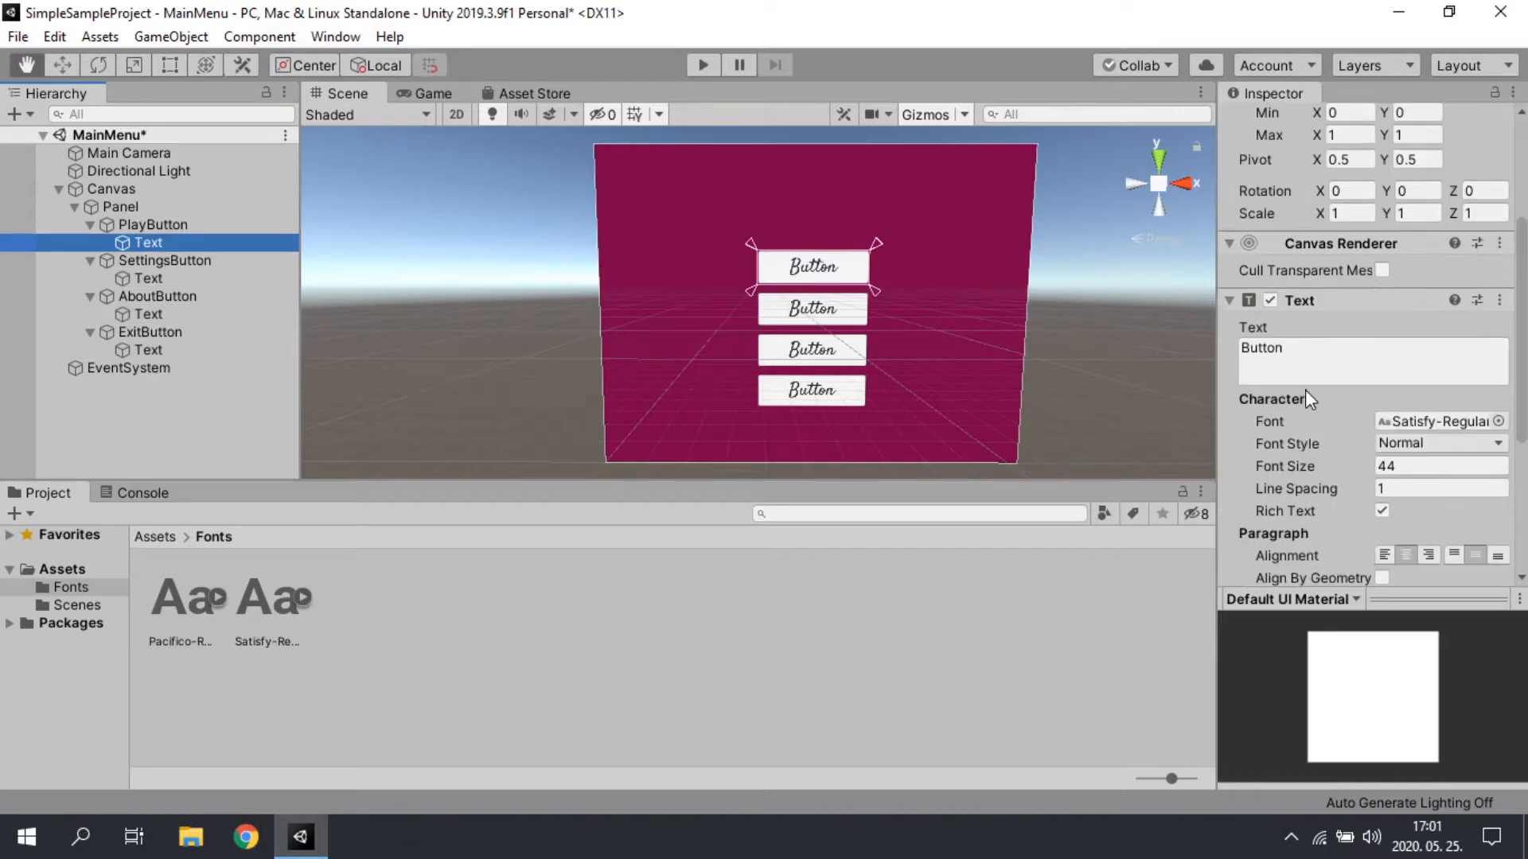
pyautogui.click(1304, 381)
pyautogui.press('BackSpace')
pyautogui.write('Play')
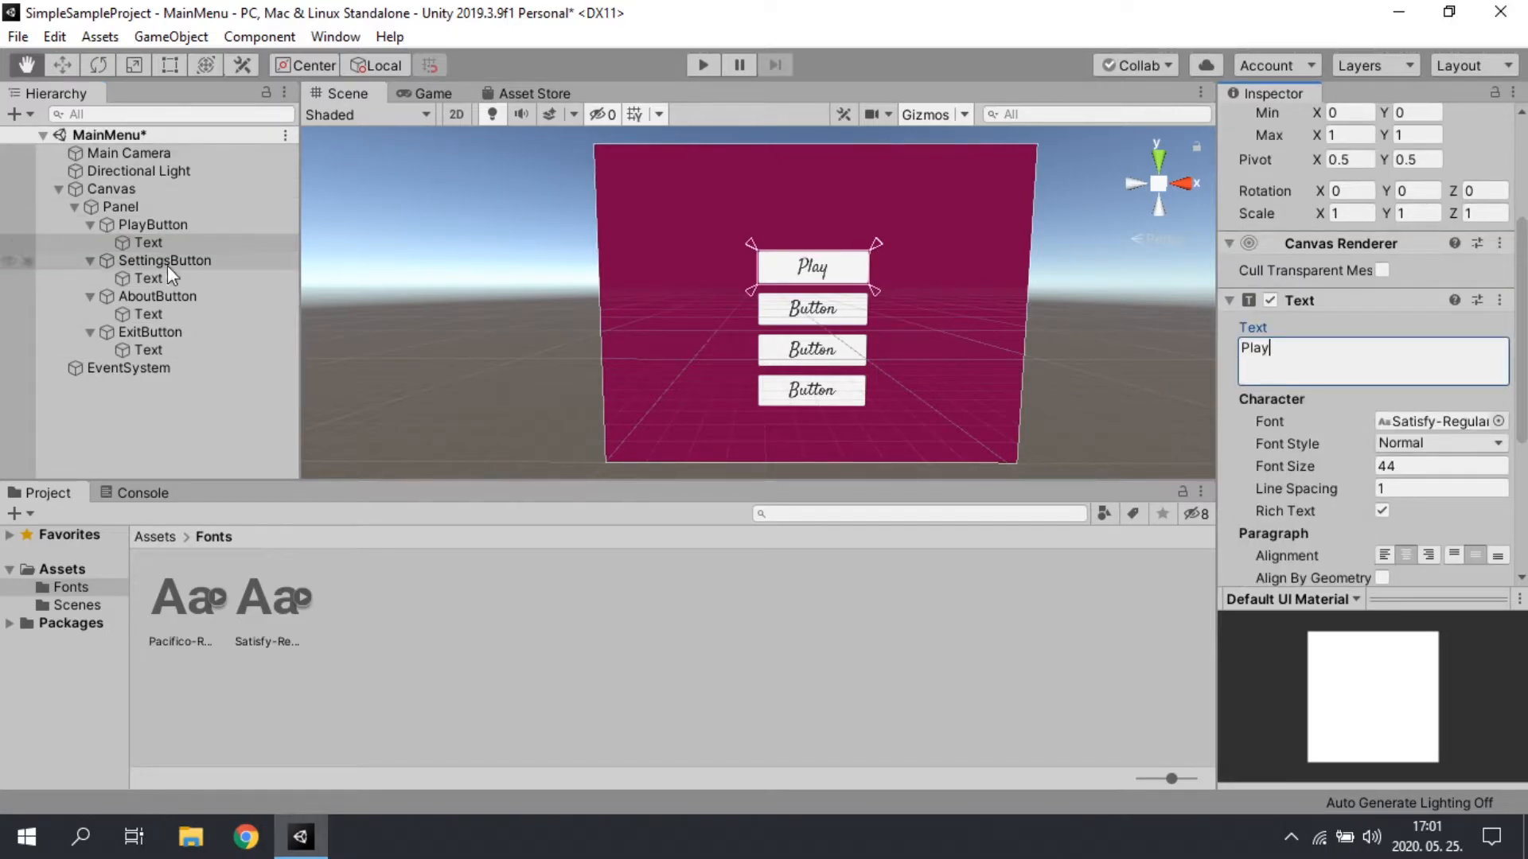
# Step: Change the label text of SettingsButton's Text object to Settings
pyautogui.click(148, 278)
pyautogui.click(1318, 348)
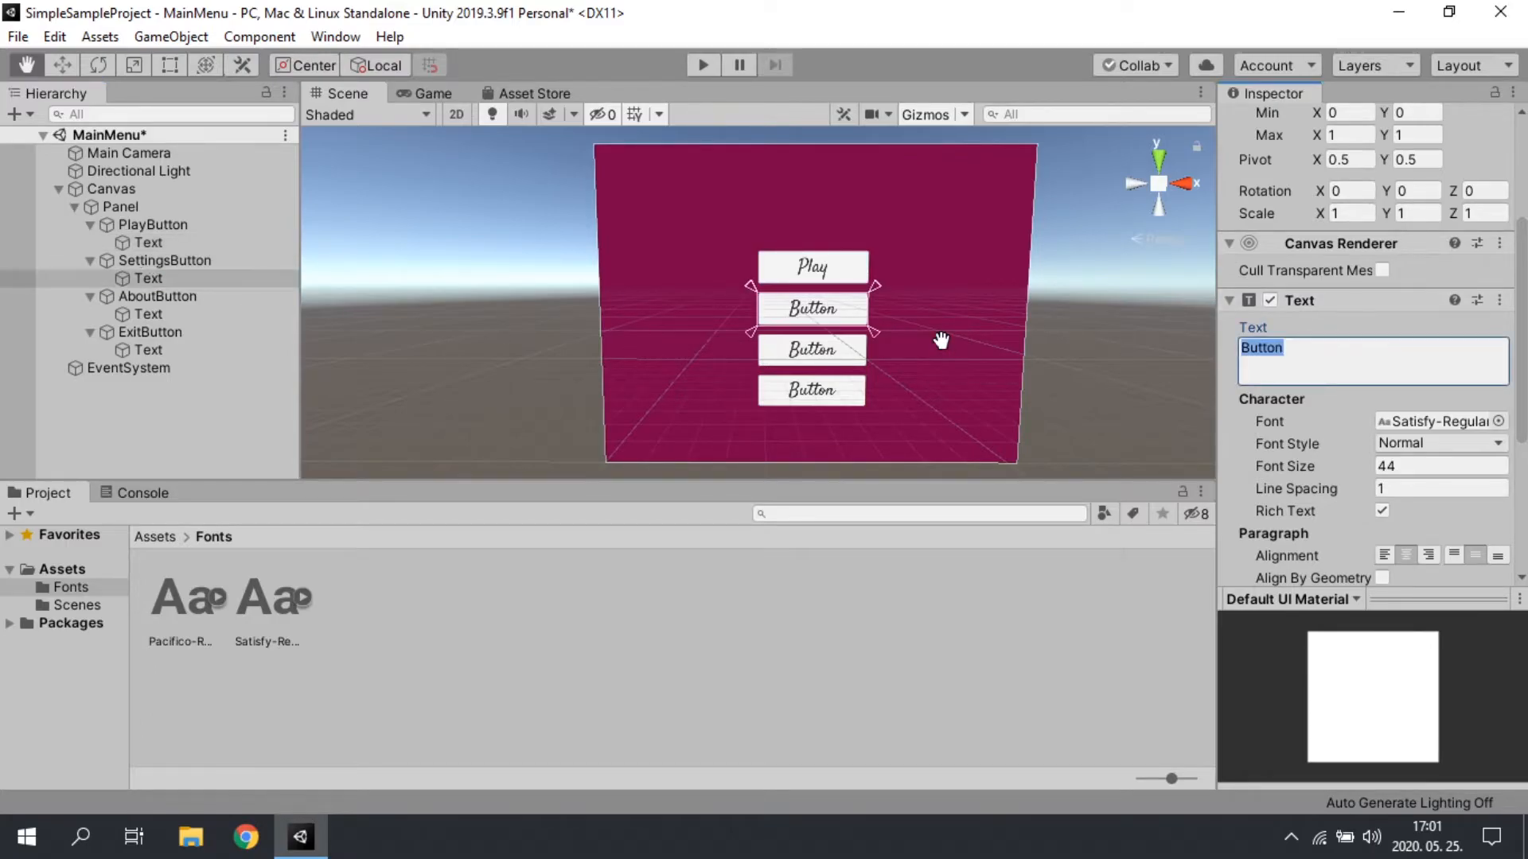
pyautogui.write('Se')
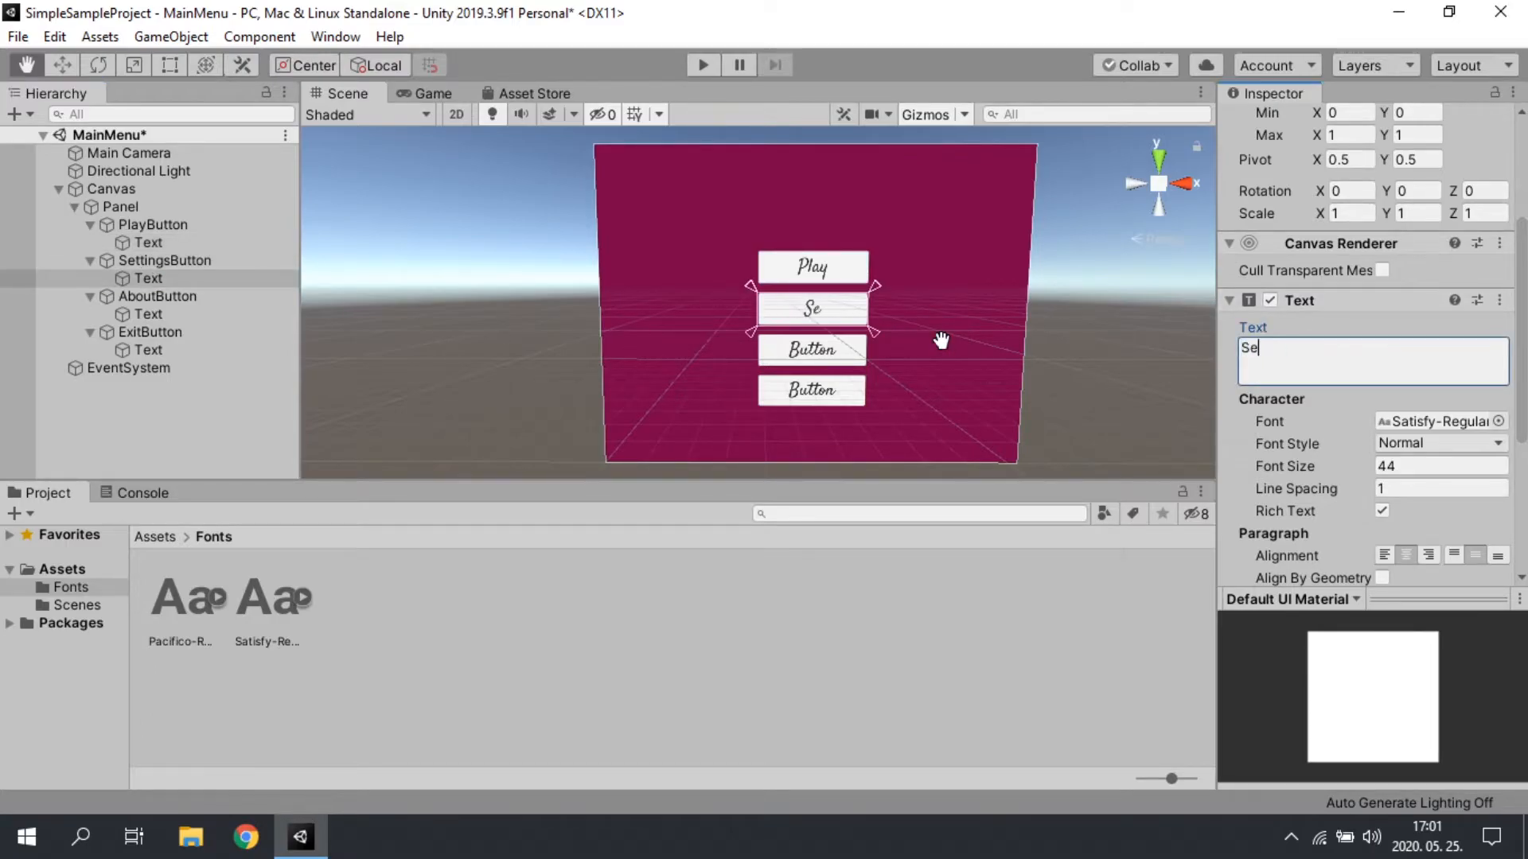
pyautogui.write('ttins')
pyautogui.press('BackSpace')
pyautogui.write('gs')
# Step: Change the label text of AboutButton's Text object to About
pyautogui.click(175, 316)
pyautogui.moveTo(1321, 350); pyautogui.dragTo(894, 327)
pyautogui.write('About')
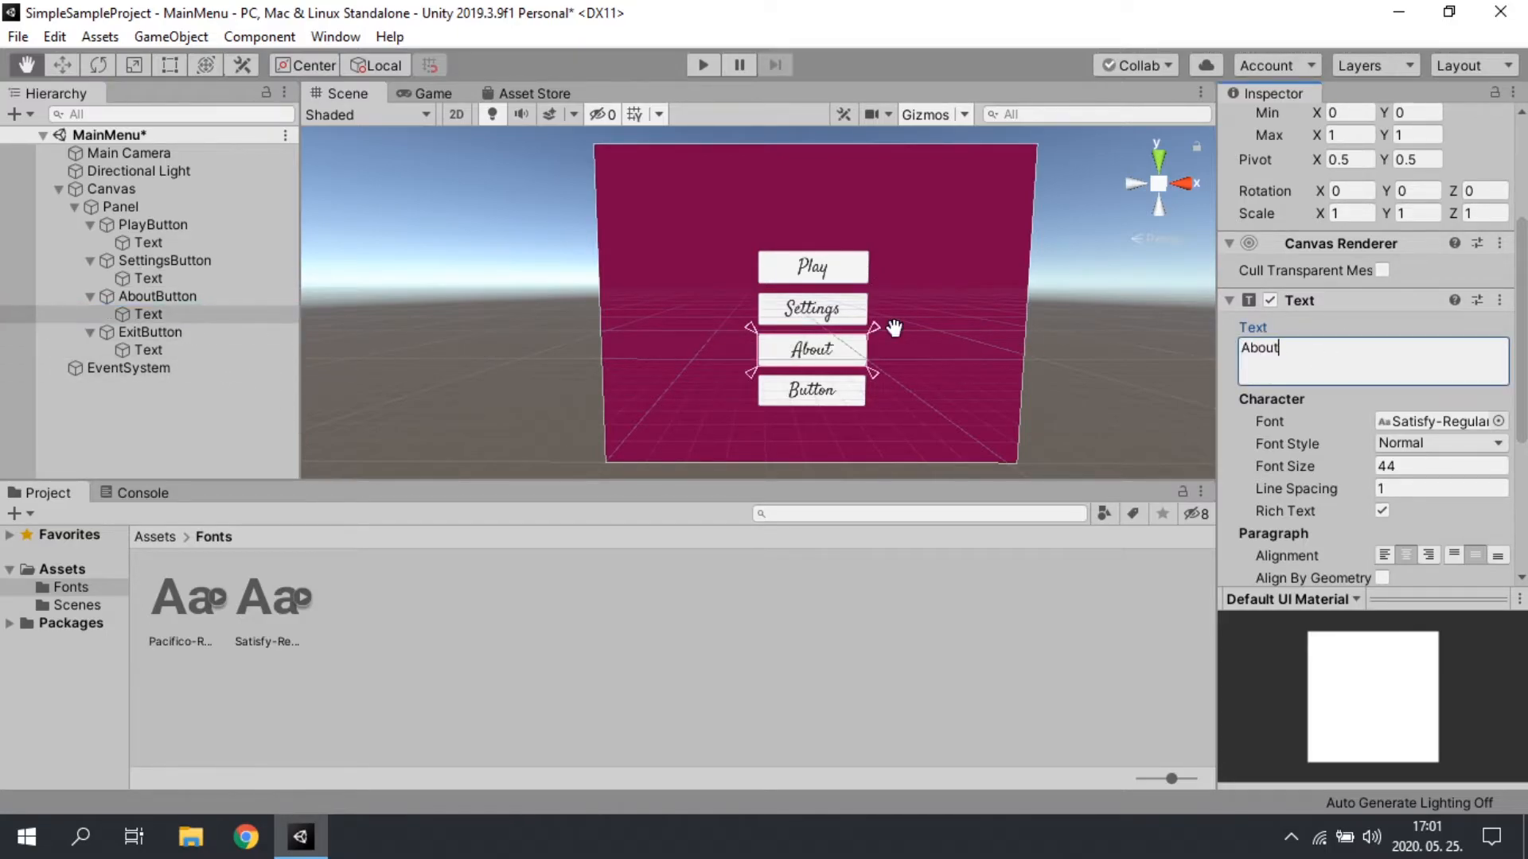
# Step: Change the label text of ExitButton's Text object to Exit and clear the selection
pyautogui.click(175, 349)
pyautogui.moveTo(1428, 350); pyautogui.dragTo(980, 368)
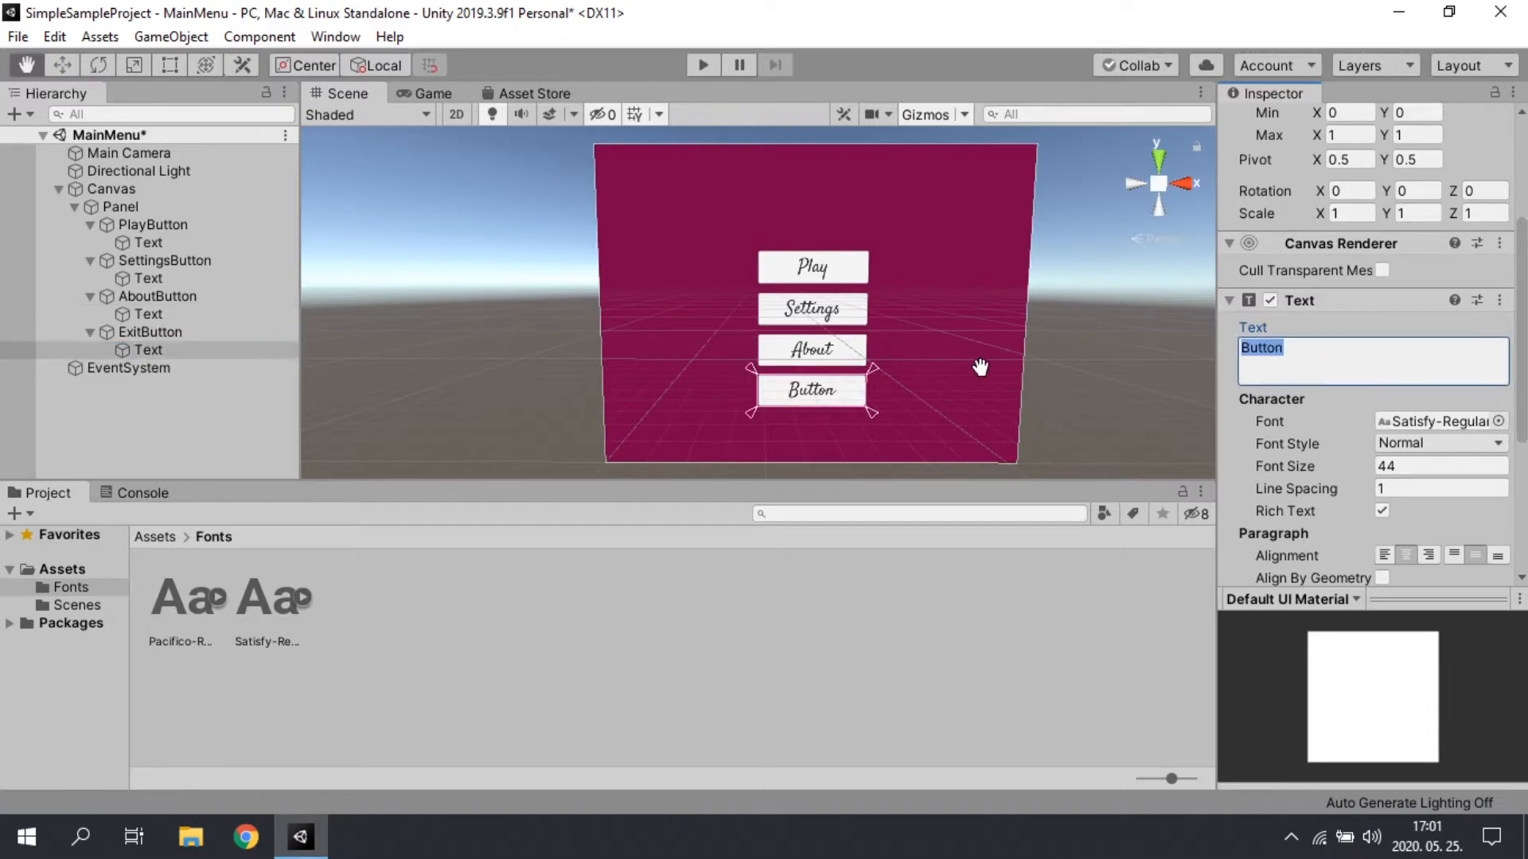
pyautogui.write('Qui')
pyautogui.press('BackSpace')
pyautogui.press('BackSpace')
pyautogui.press('BackSpace')
pyautogui.write('Exit')
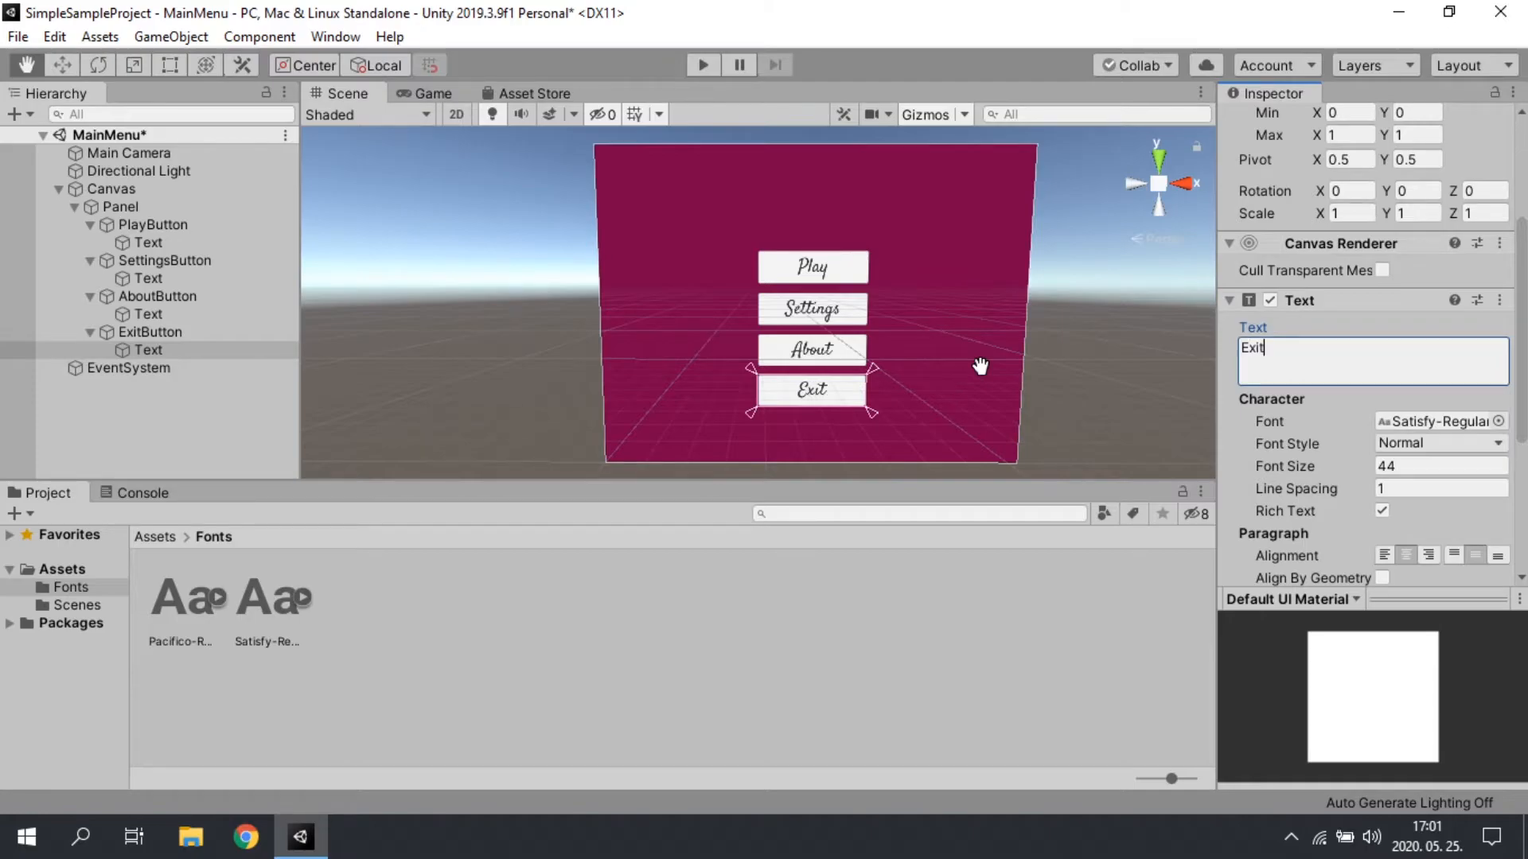
pyautogui.click(95, 429)
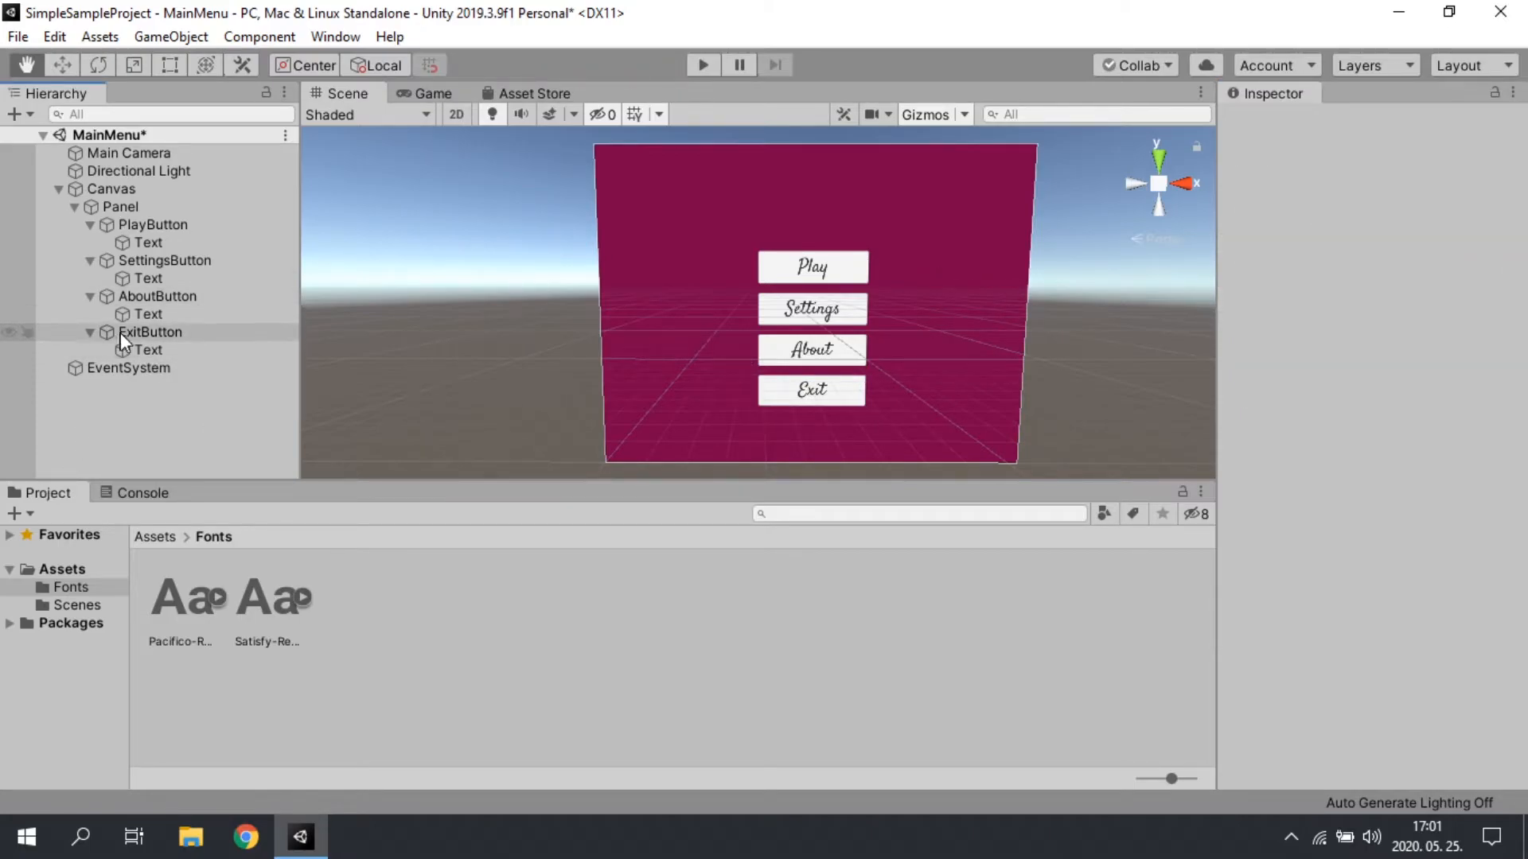
# Step: Select ExitButton, AboutButton, SettingsButton and PlayButton together and open the sprite choices for their source image
pyautogui.click(89, 332)
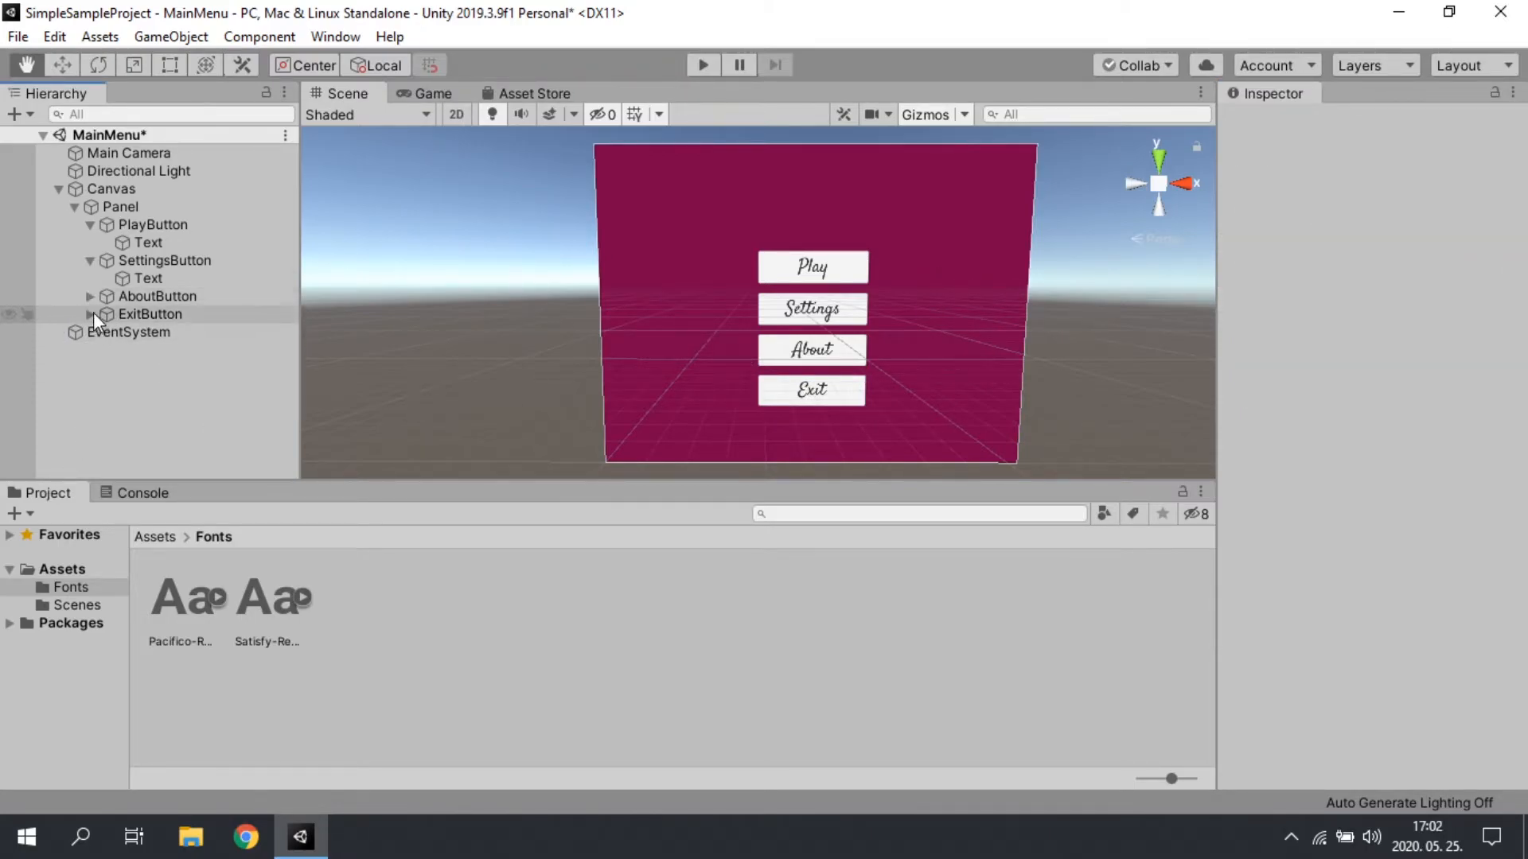
pyautogui.click(89, 332)
pyautogui.click(159, 332)
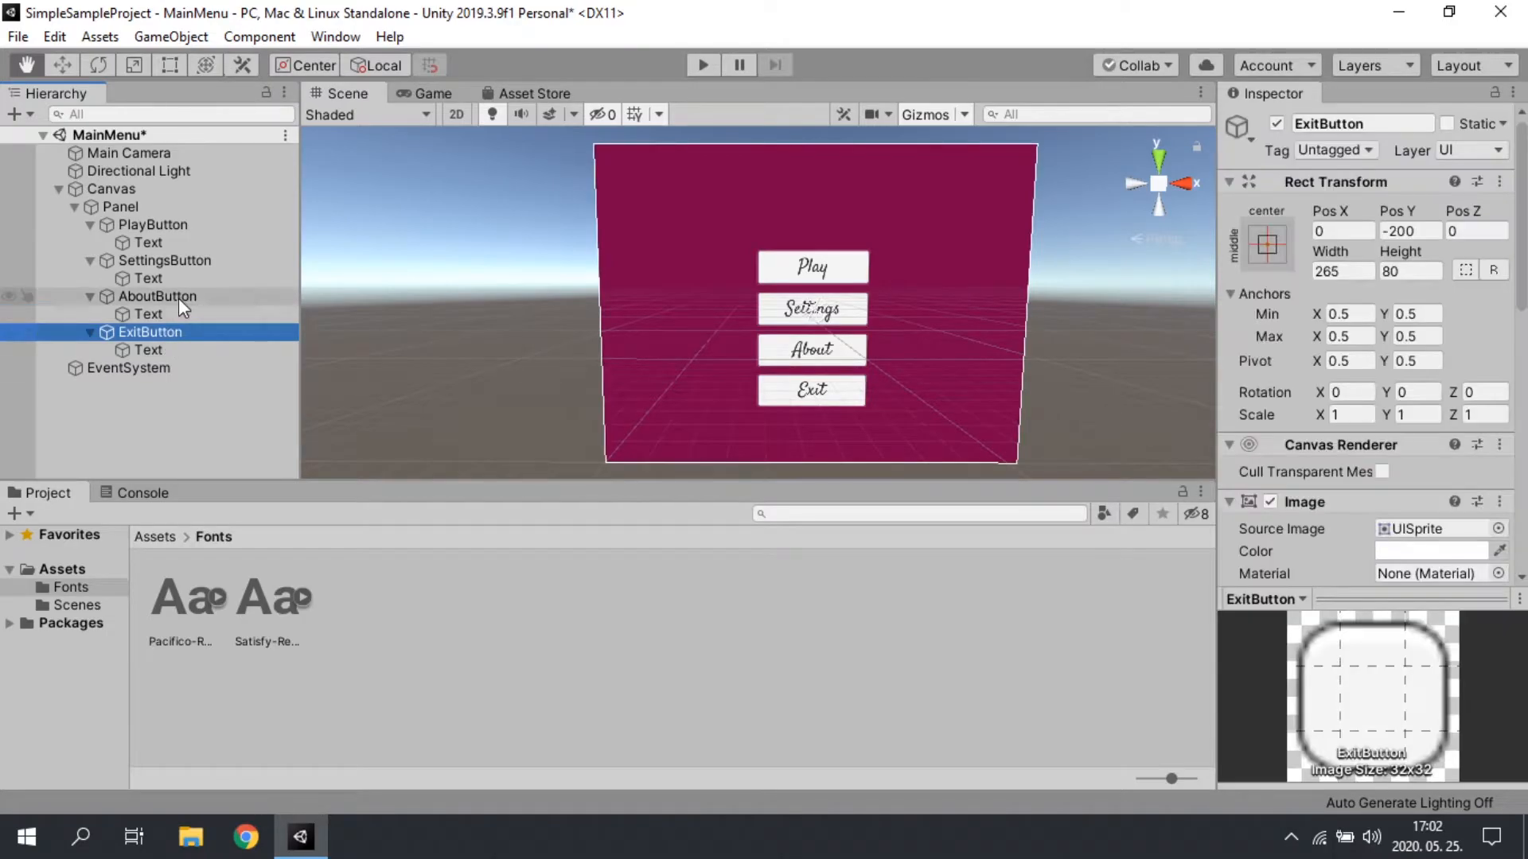
pyautogui.keyDown('ctrl'); pyautogui.click(171, 296); pyautogui.keyUp('ctrl')
pyautogui.keyDown('ctrl'); pyautogui.click(167, 260); pyautogui.keyUp('ctrl')
pyautogui.keyDown('ctrl'); pyautogui.click(160, 225); pyautogui.keyUp('ctrl')
pyautogui.scroll(-10, 1273, 397)
pyautogui.scroll(6, 1472, 318)
pyautogui.click(1497, 285)
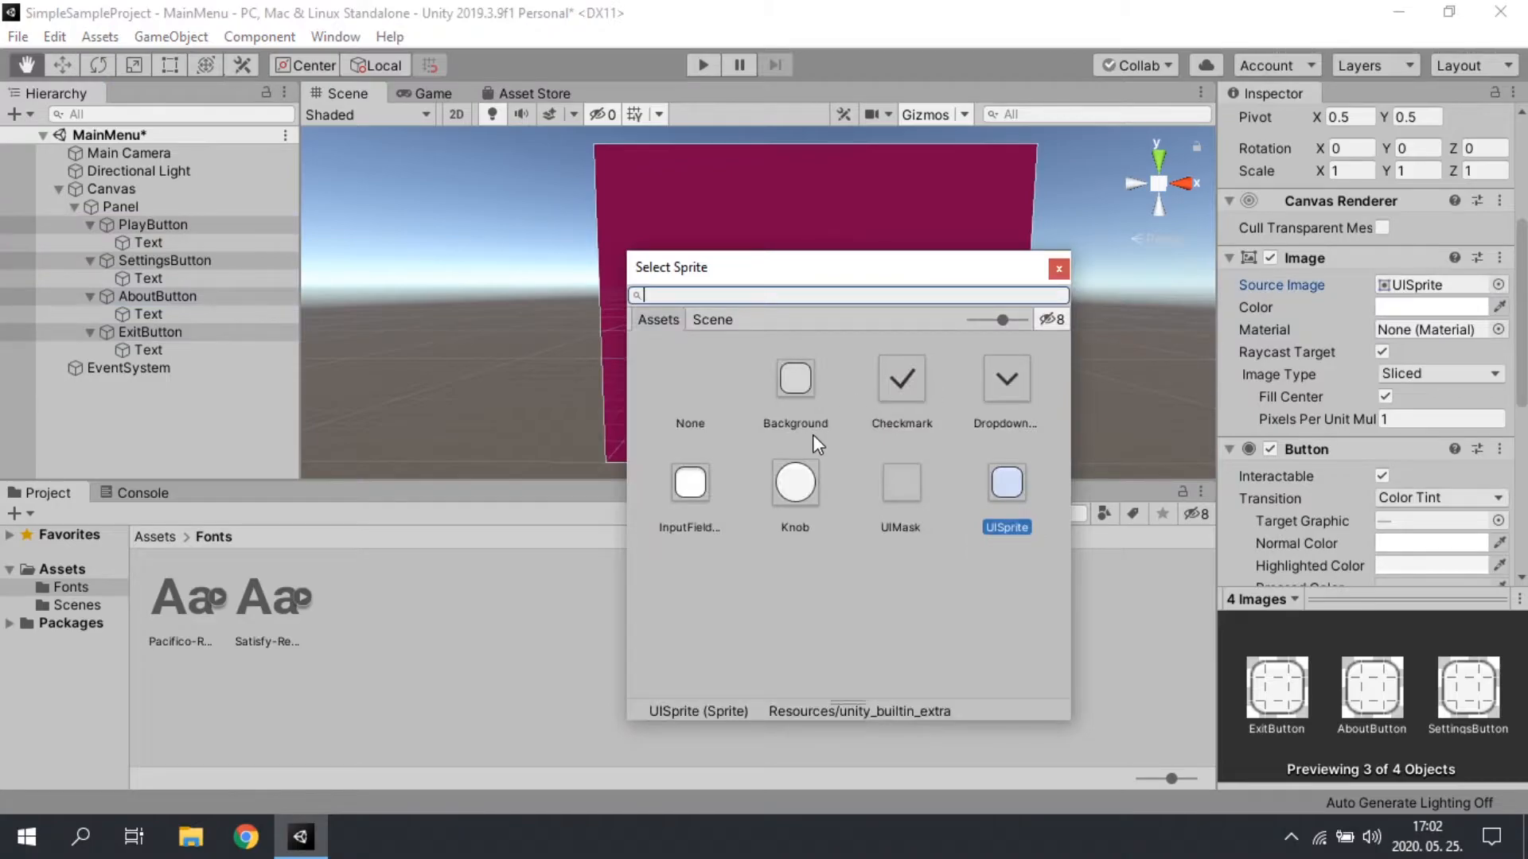
# Step: Try several built-in sprites as the four buttons' source image, choose UIMask, and try adjusting the image colour
pyautogui.moveTo(893, 266); pyautogui.dragTo(1186, 360)
pyautogui.click(1089, 579)
pyautogui.click(1300, 576)
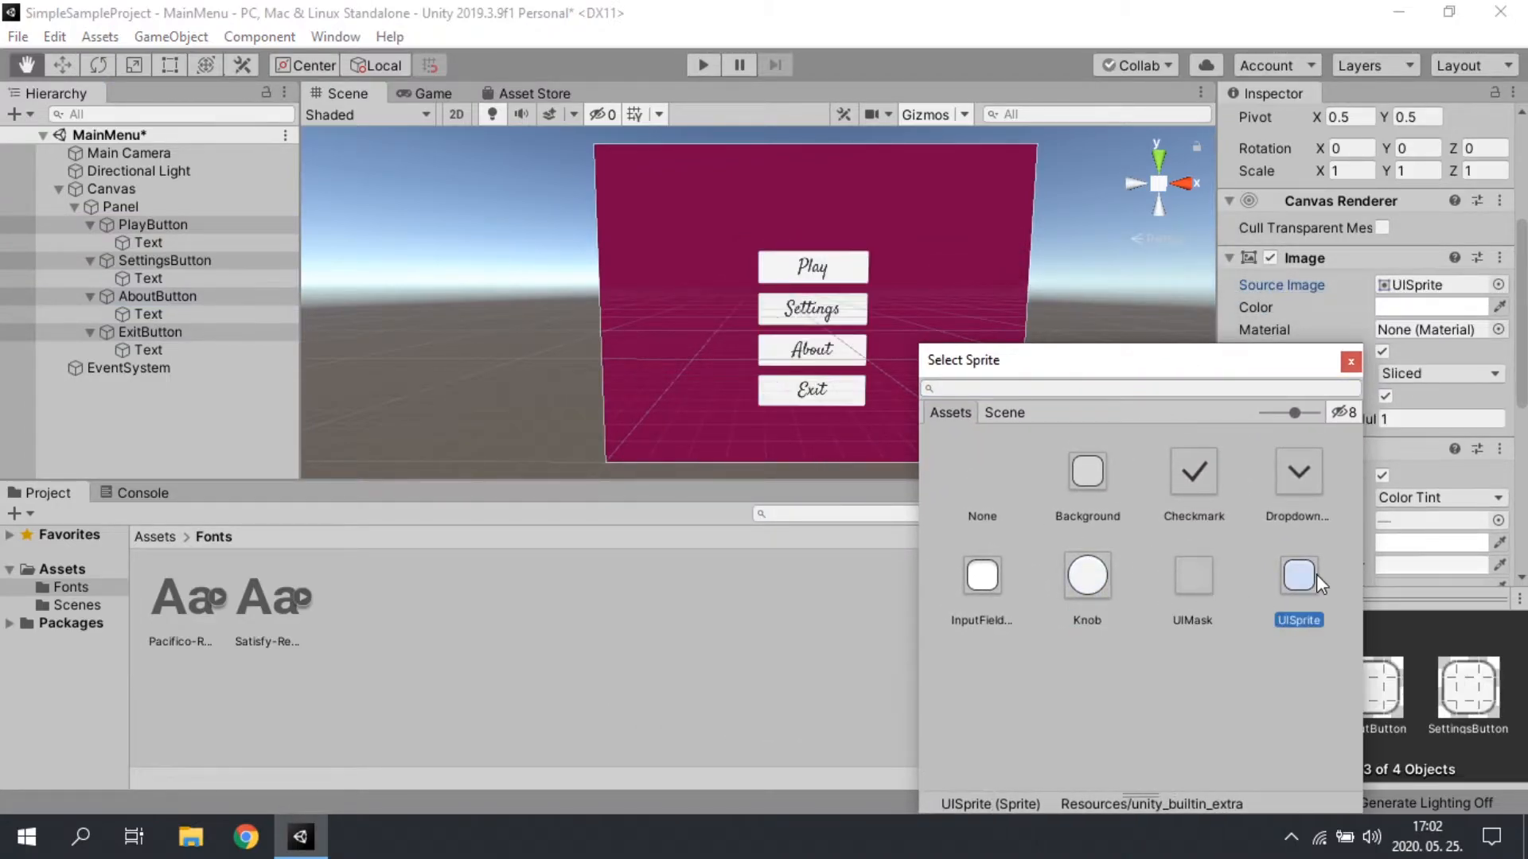
pyautogui.click(1190, 593)
pyautogui.click(991, 593)
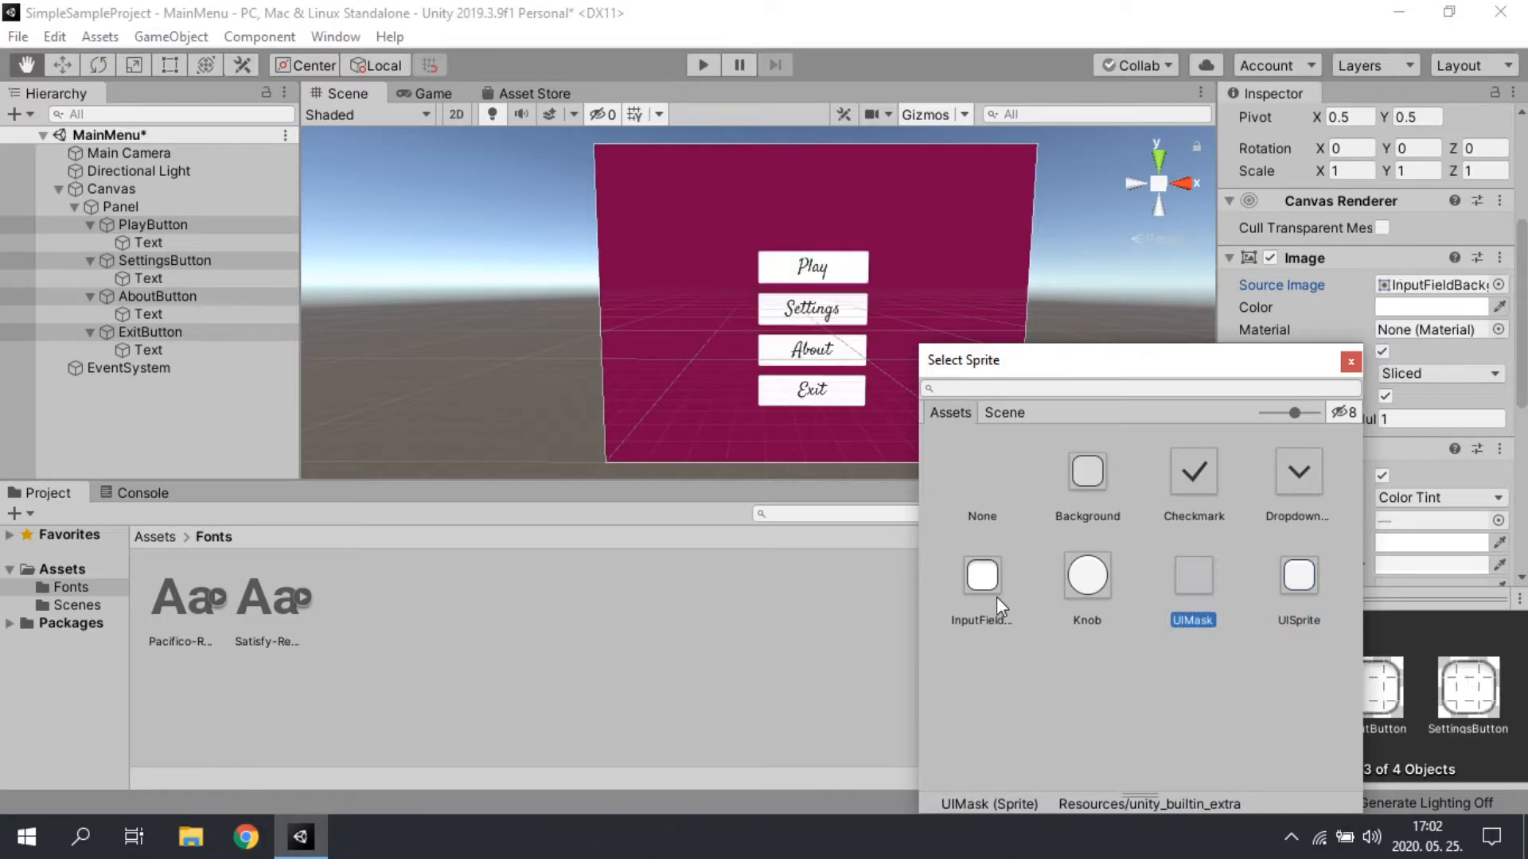
pyautogui.click(1085, 589)
pyautogui.click(1179, 573)
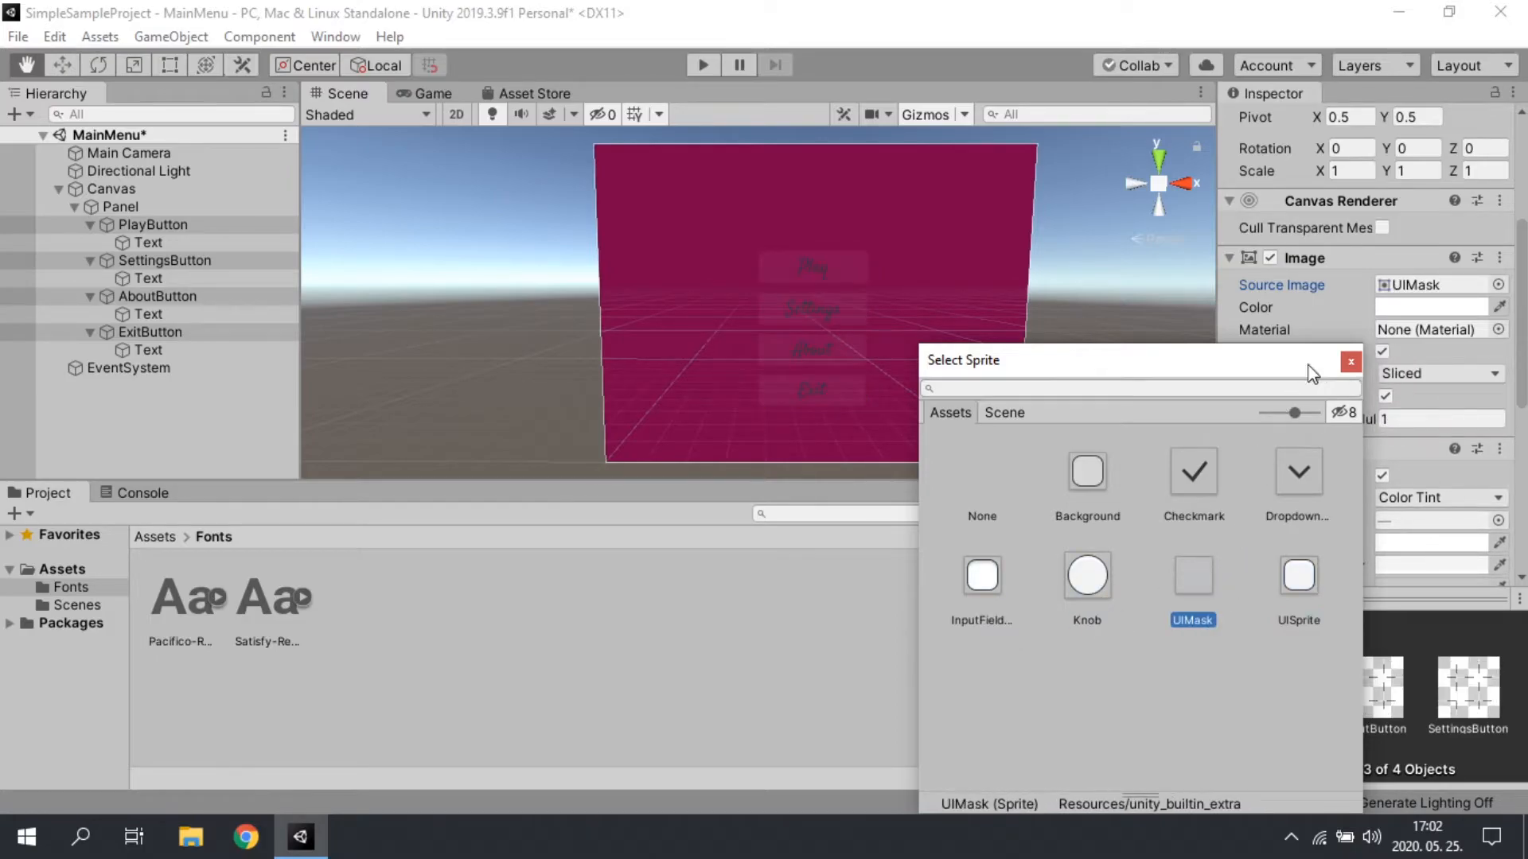
pyautogui.click(1350, 361)
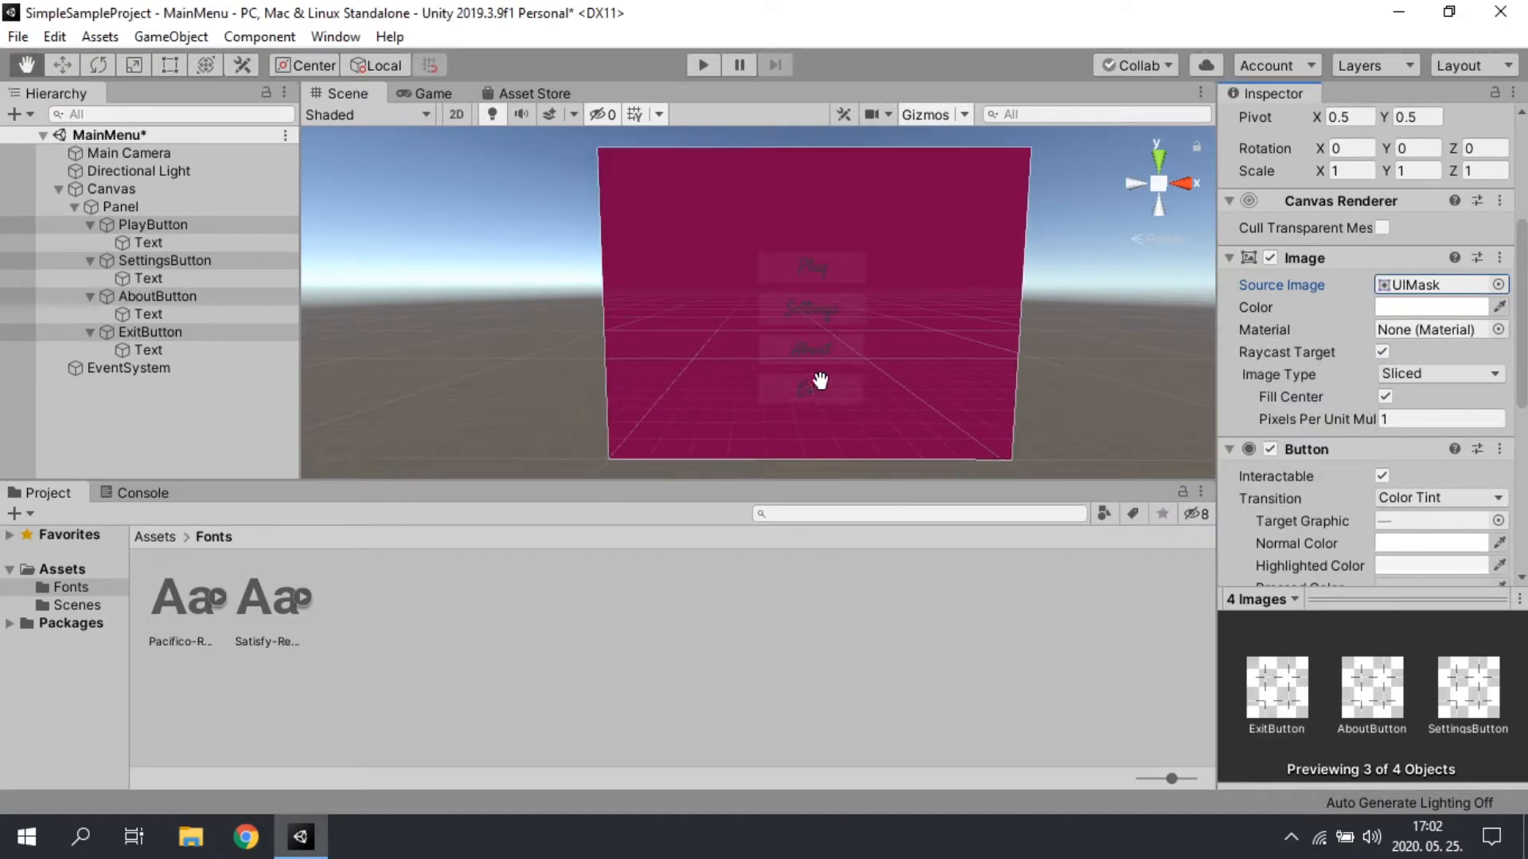
pyautogui.click(1430, 307)
pyautogui.moveTo(1136, 323)
pyautogui.mouseDown()
pyautogui.moveTo(1203, 307)
pyautogui.moveTo(1084, 289)
pyautogui.moveTo(1083, 260)
pyautogui.mouseUp()
pyautogui.click(1262, 129)
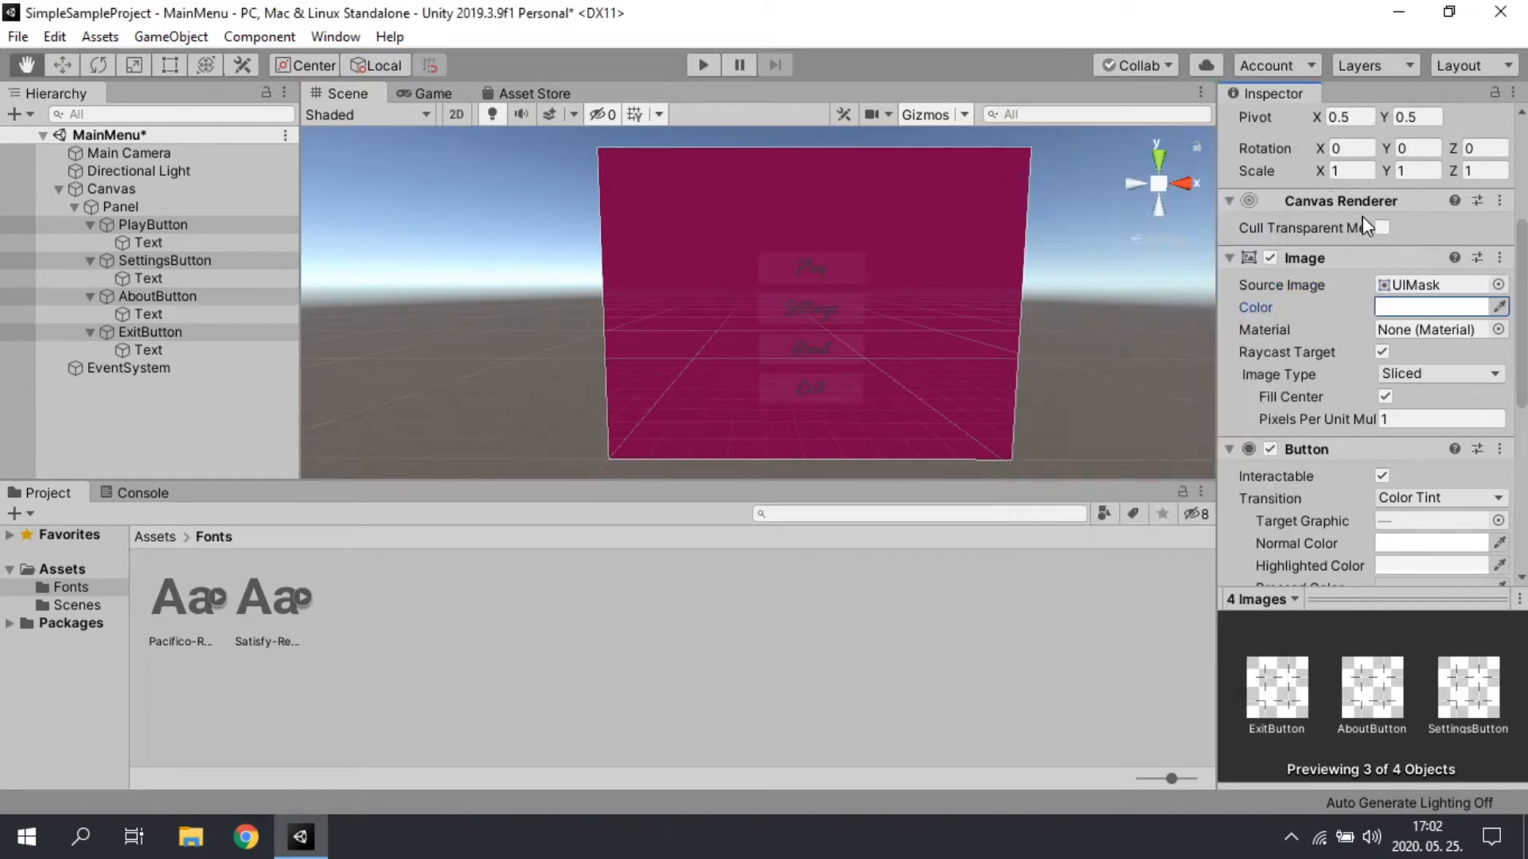
# Step: Set the source image of the four selected buttons to the Knob sprite
pyautogui.click(1499, 285)
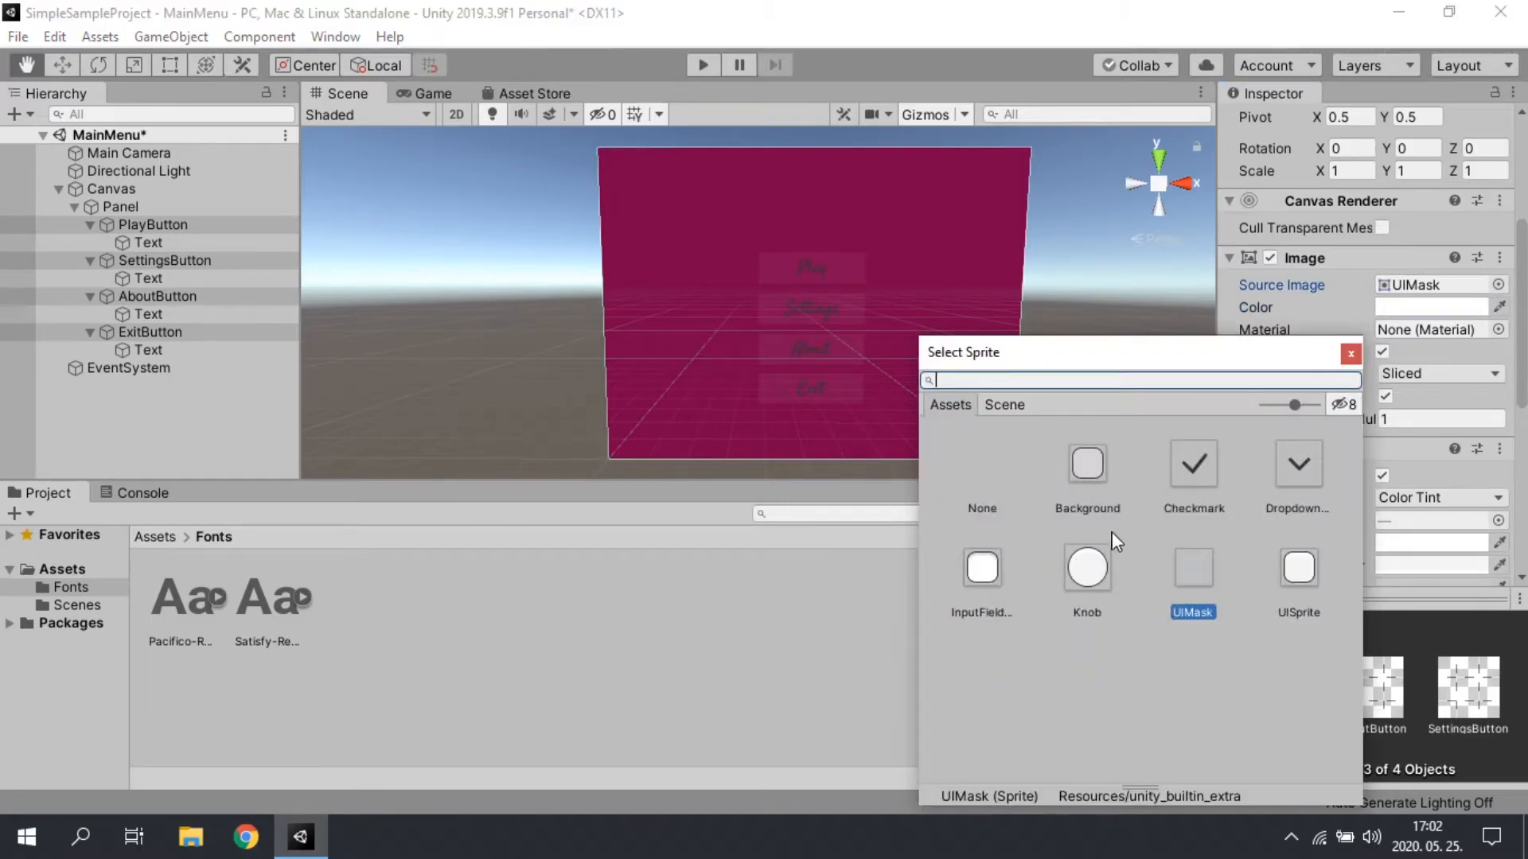
pyautogui.click(1087, 568)
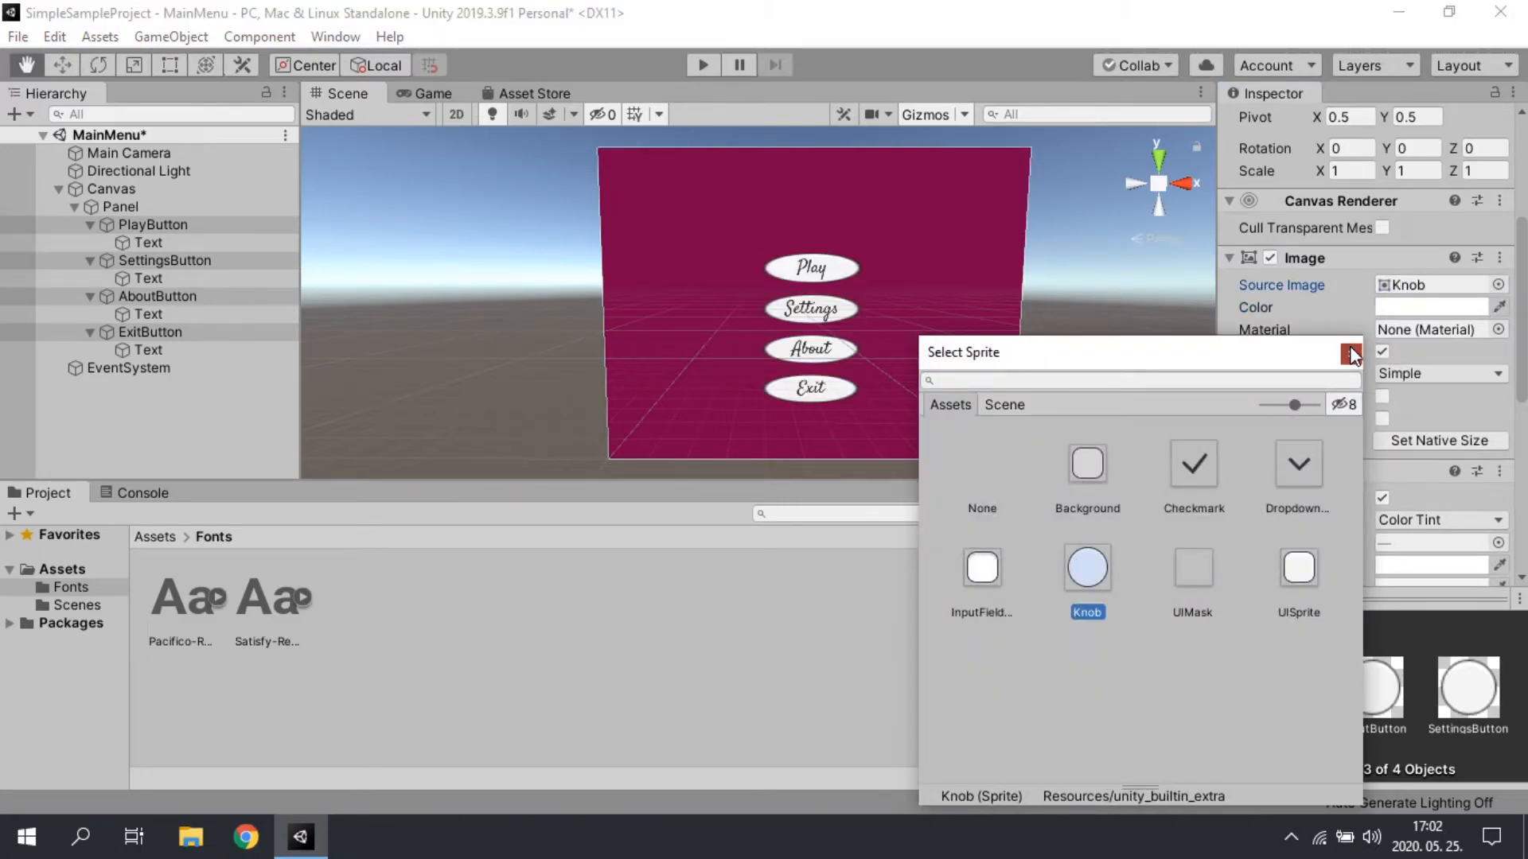
pyautogui.click(1350, 353)
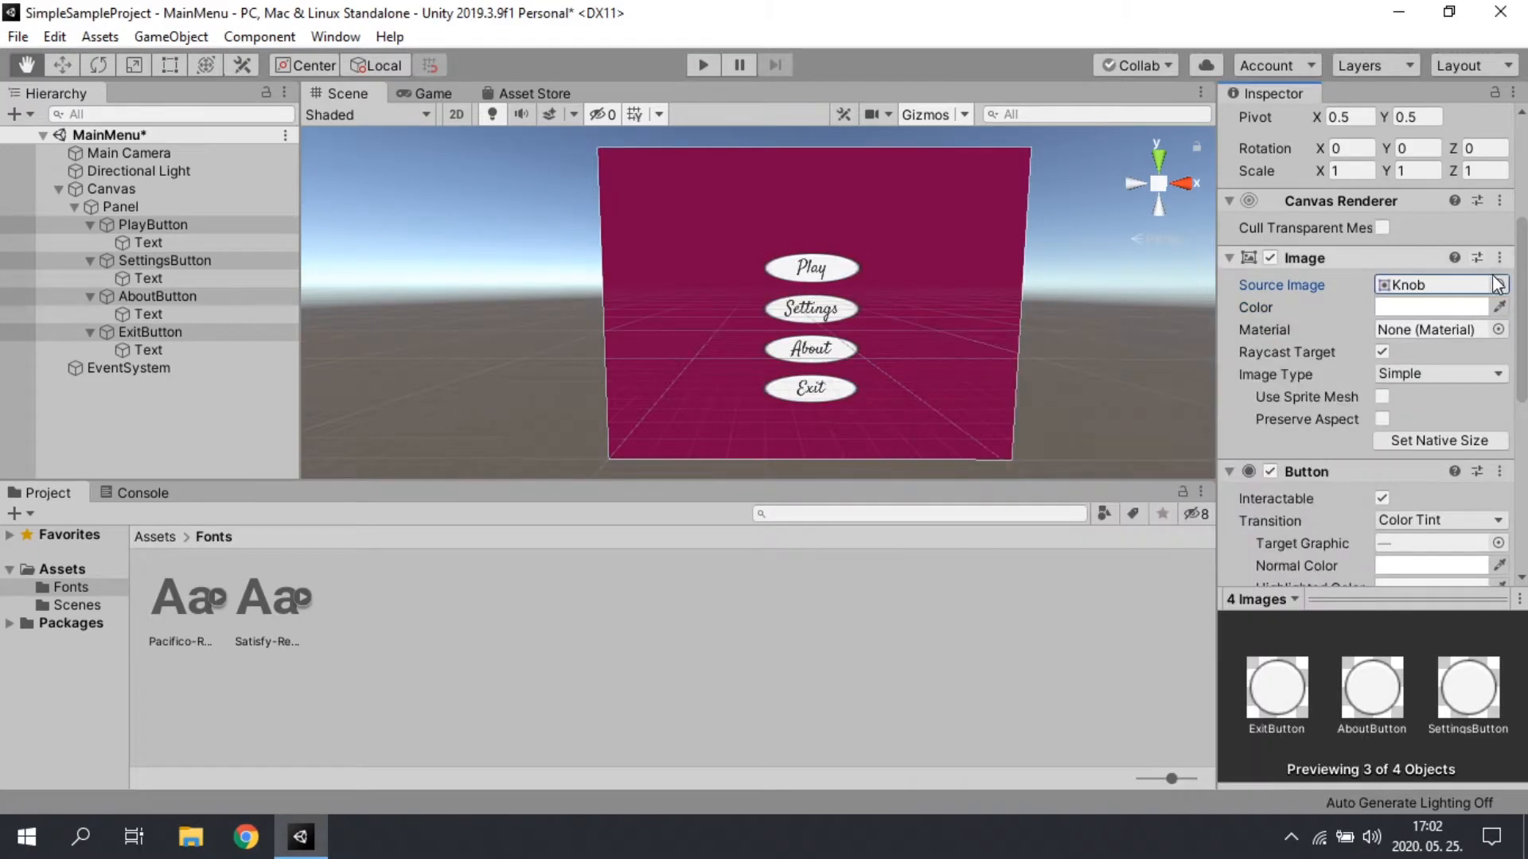
# Step: Set the image colour of the four buttons to a light salmon pink and check the menu in the Game view
pyautogui.click(1441, 308)
pyautogui.moveTo(1105, 374)
pyautogui.mouseDown()
pyautogui.moveTo(1156, 350)
pyautogui.moveTo(1138, 318)
pyautogui.moveTo(1153, 300)
pyautogui.moveTo(1118, 282)
pyautogui.mouseUp()
pyautogui.click(1261, 128)
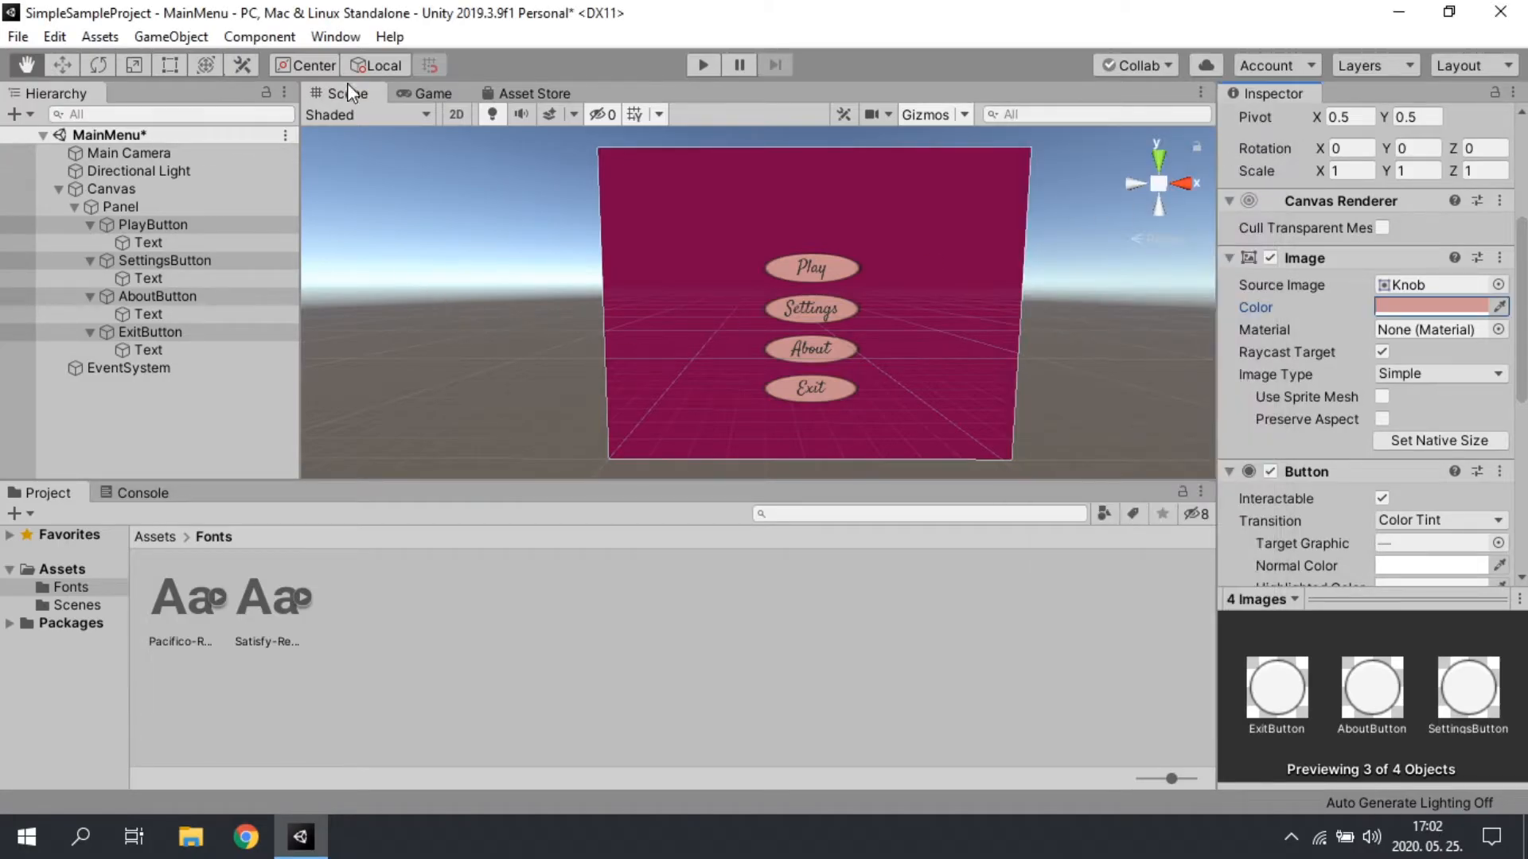
pyautogui.click(434, 94)
pyautogui.click(366, 94)
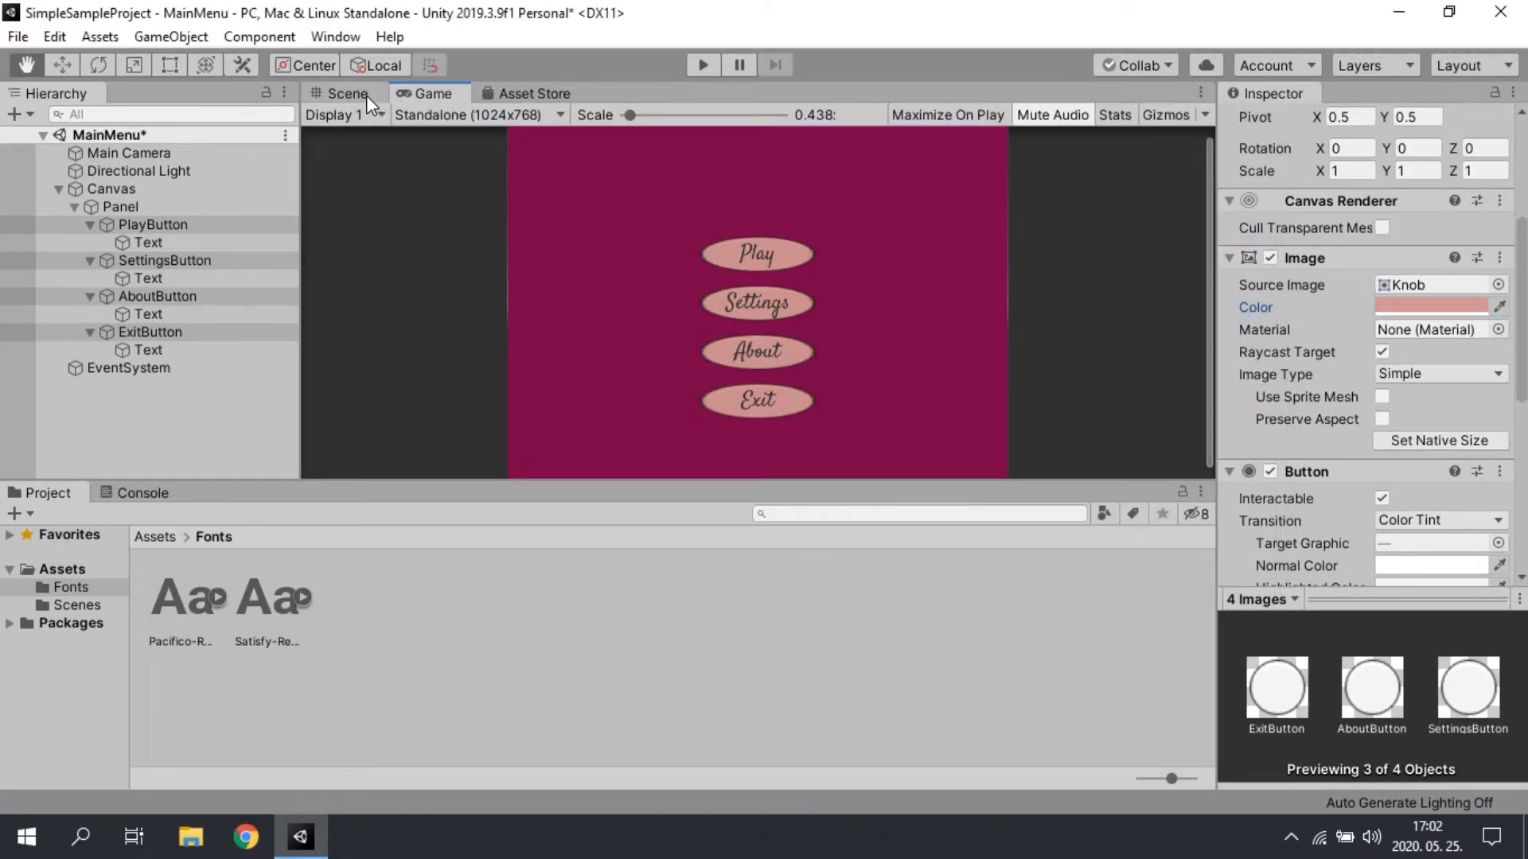
# Step: Collapse the four button objects in the Hierarchy and clear the selection
pyautogui.click(90, 225)
pyautogui.click(90, 242)
pyautogui.click(90, 261)
pyautogui.click(90, 279)
pyautogui.click(115, 341)
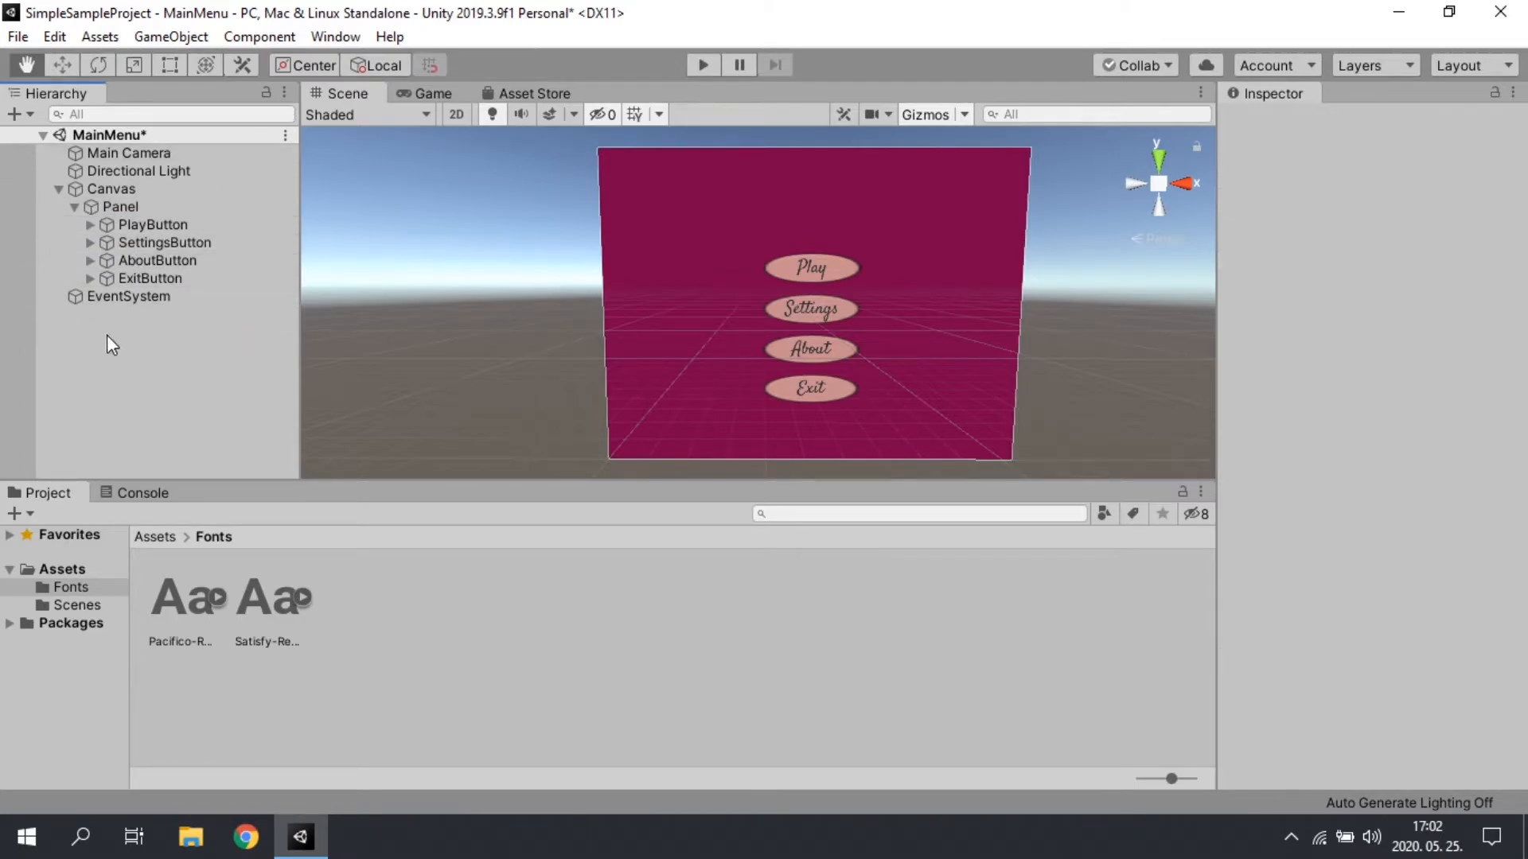
# Step: Create a new C# script named ButtonOptions directly in the Assets folder
pyautogui.click(52, 569)
pyautogui.rightClick(335, 631)
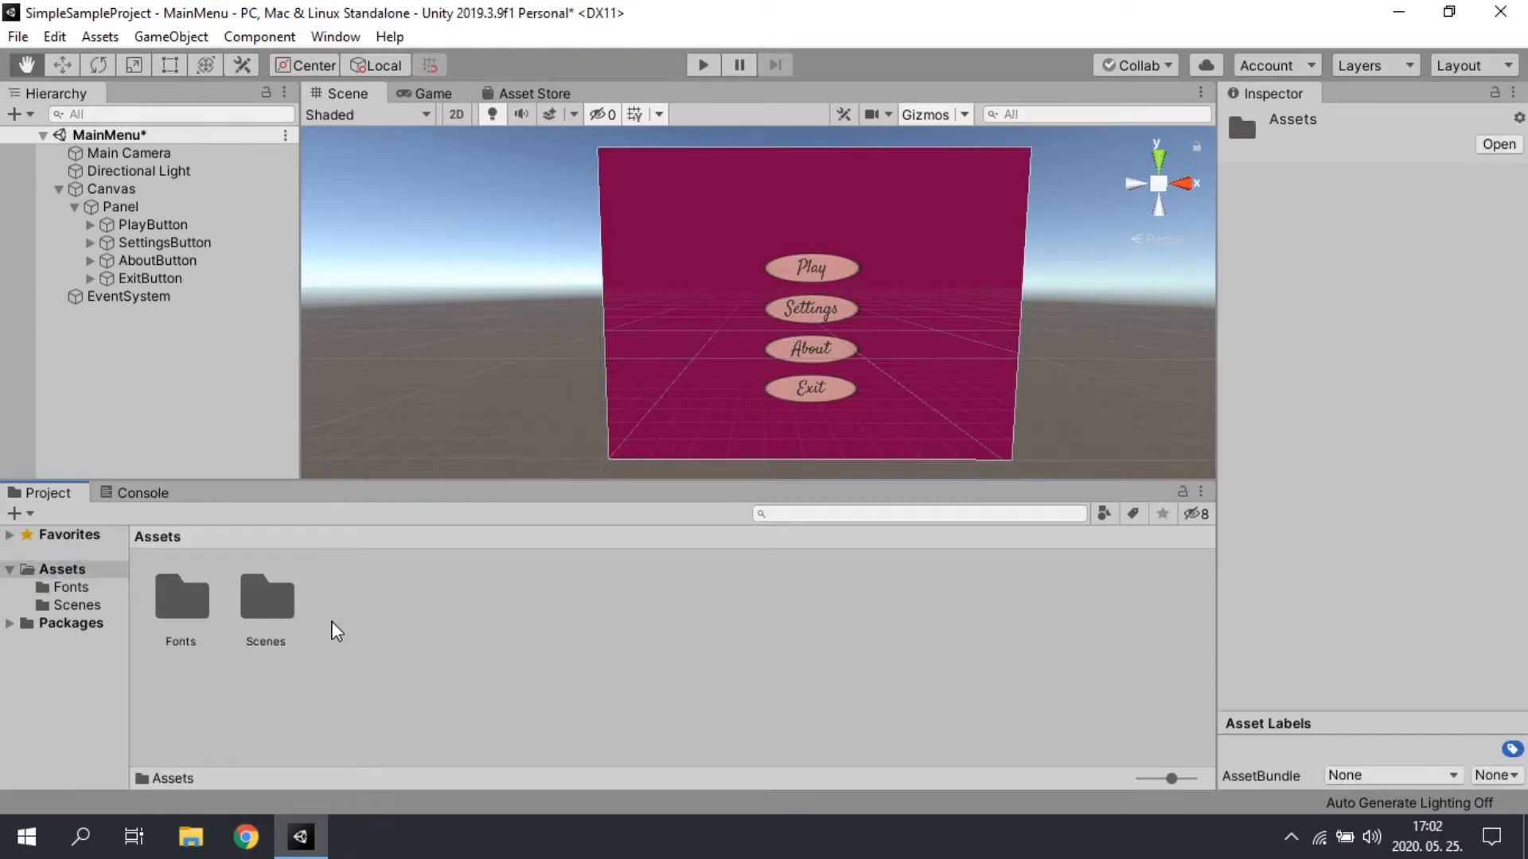
pyautogui.moveTo(459, 77)
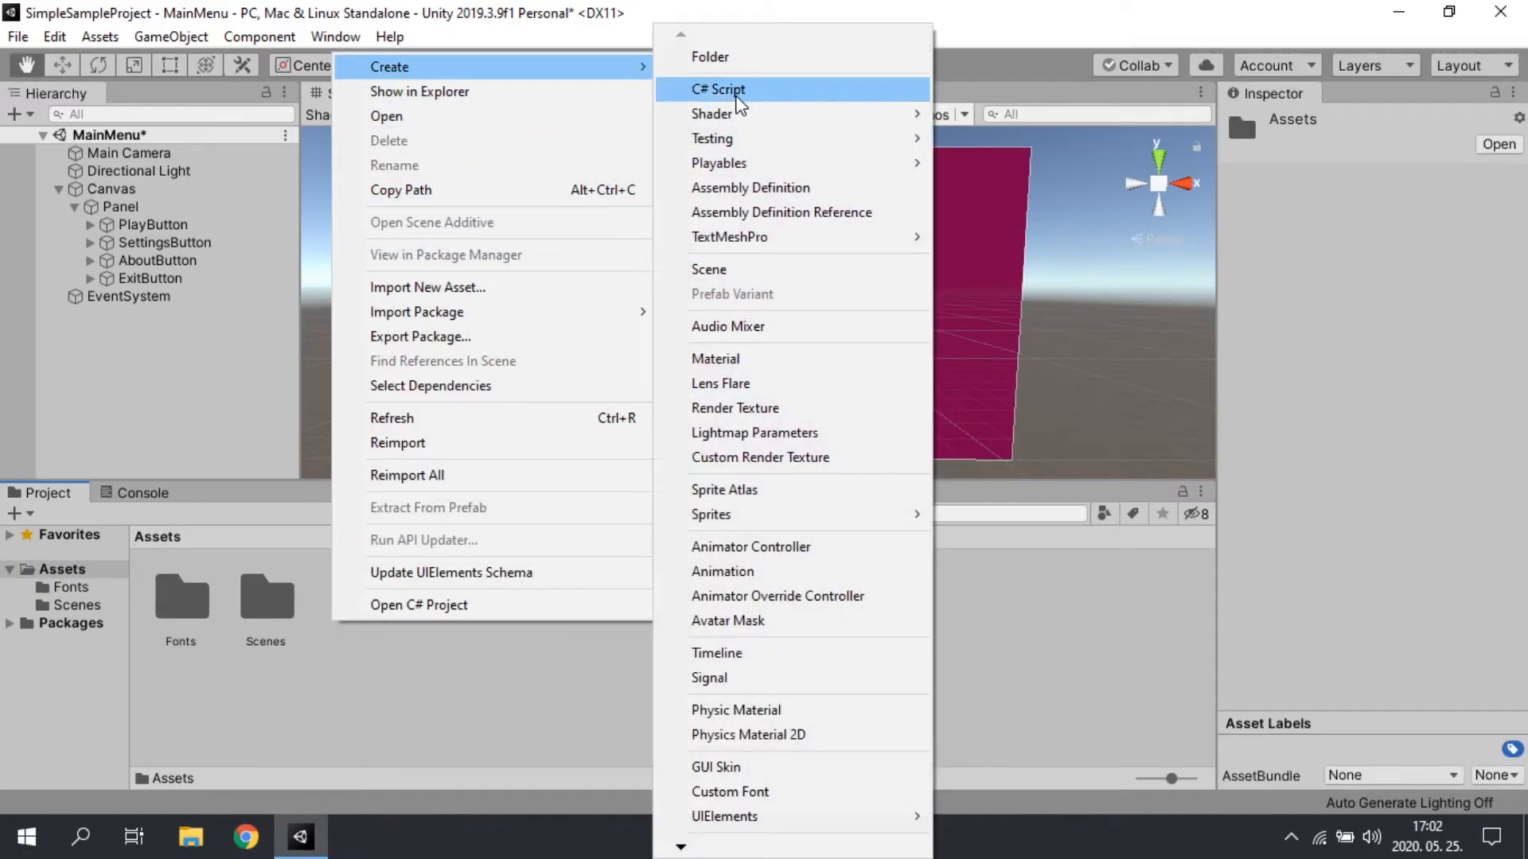
pyautogui.click(732, 89)
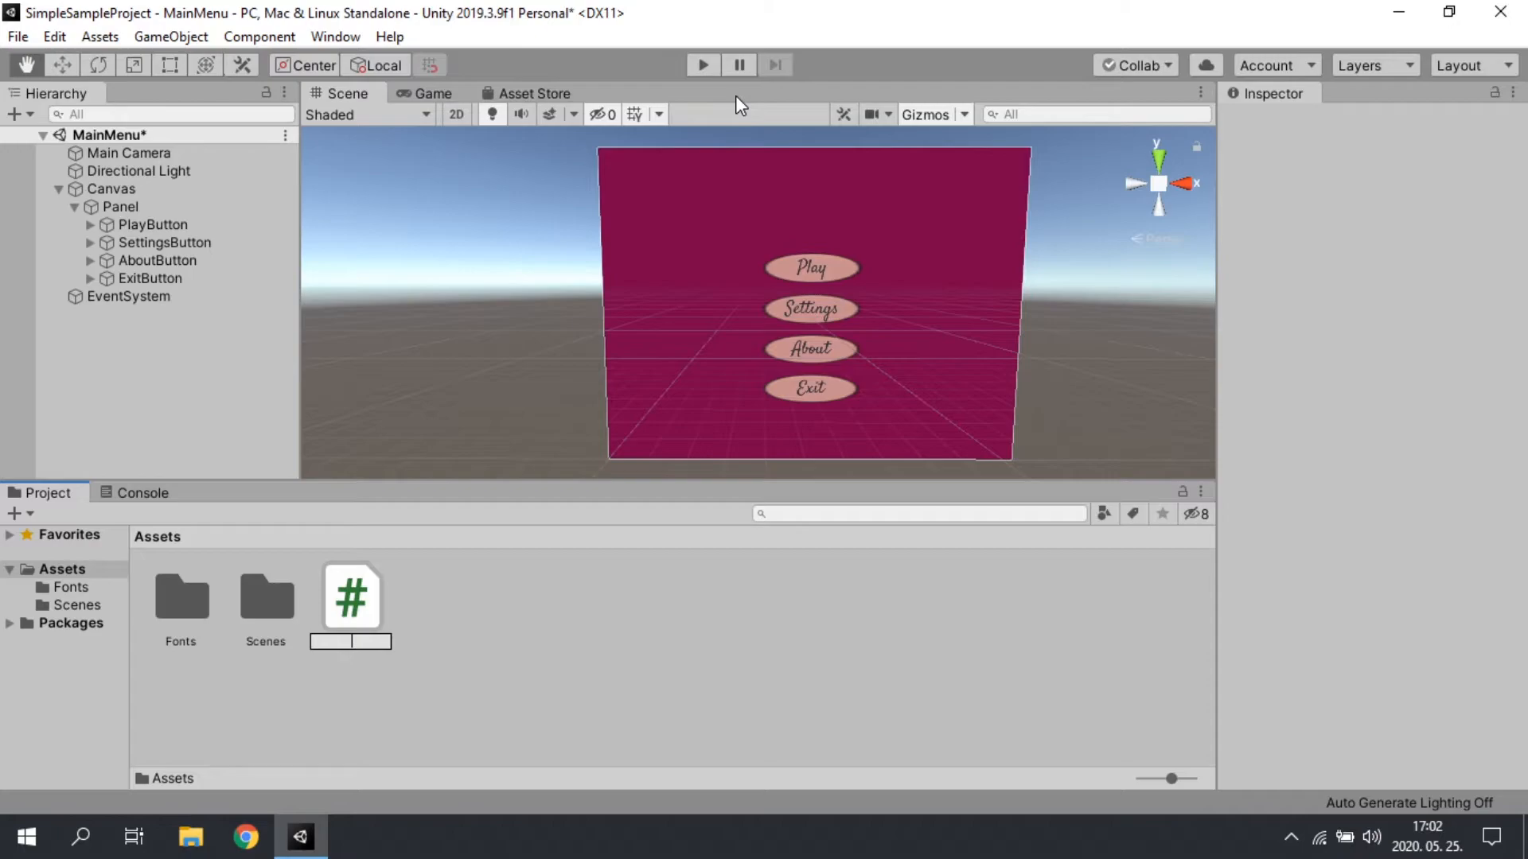
pyautogui.write('ButtonOptions')
pyautogui.press('Return')
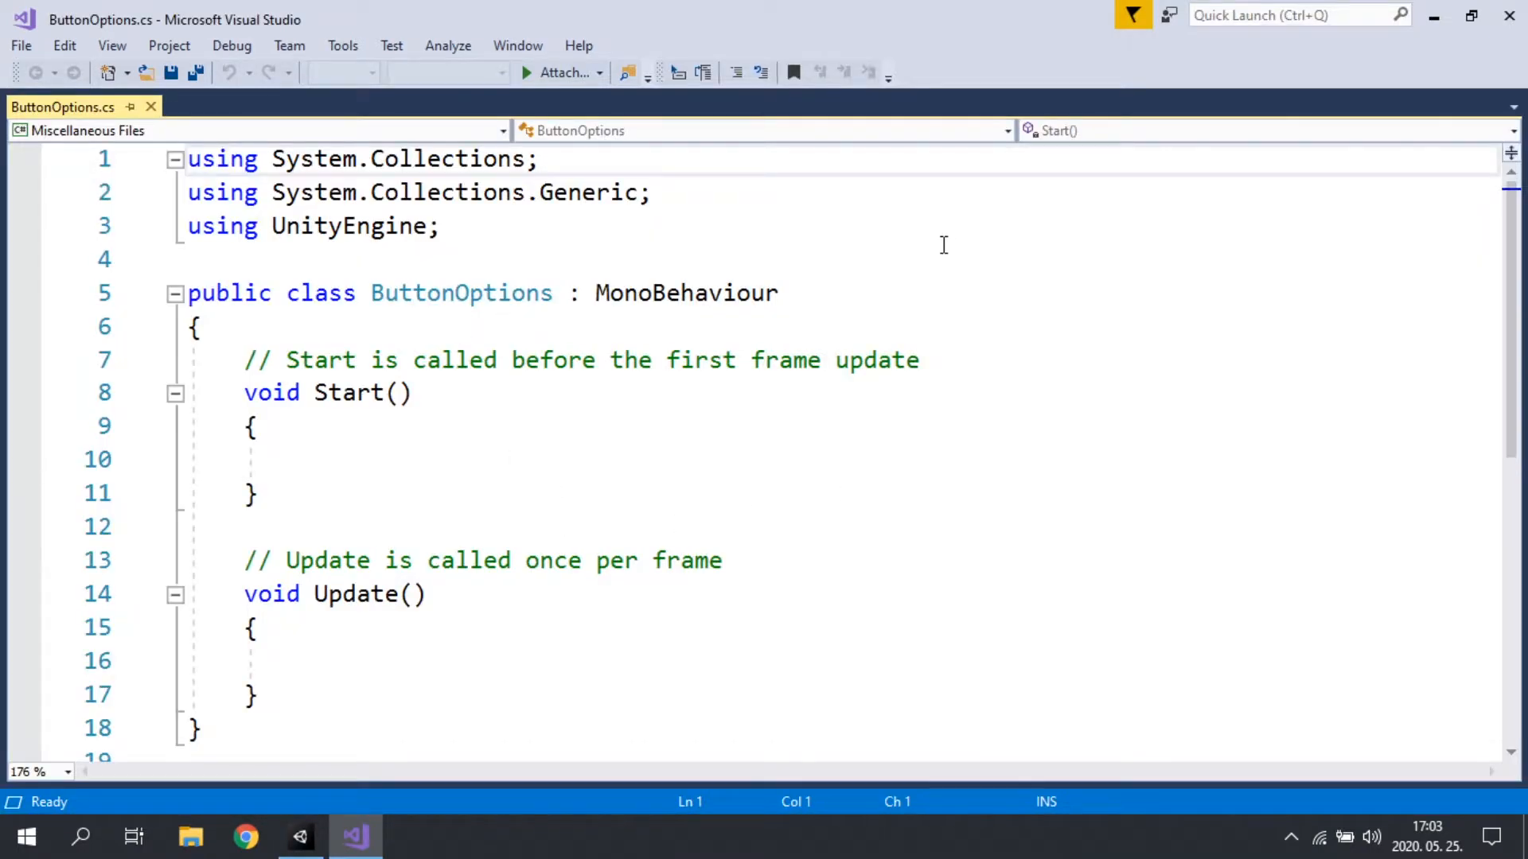
# Step: Delete the default Start and Update methods with their comments and the trailing blank line from the ButtonOptions script in Visual Studio
pyautogui.moveTo(778, 294); pyautogui.dragTo(323, 289)
pyautogui.scroll(-6, 549, 416)
pyautogui.click(301, 484)
pyautogui.scroll(3, 456, 507)
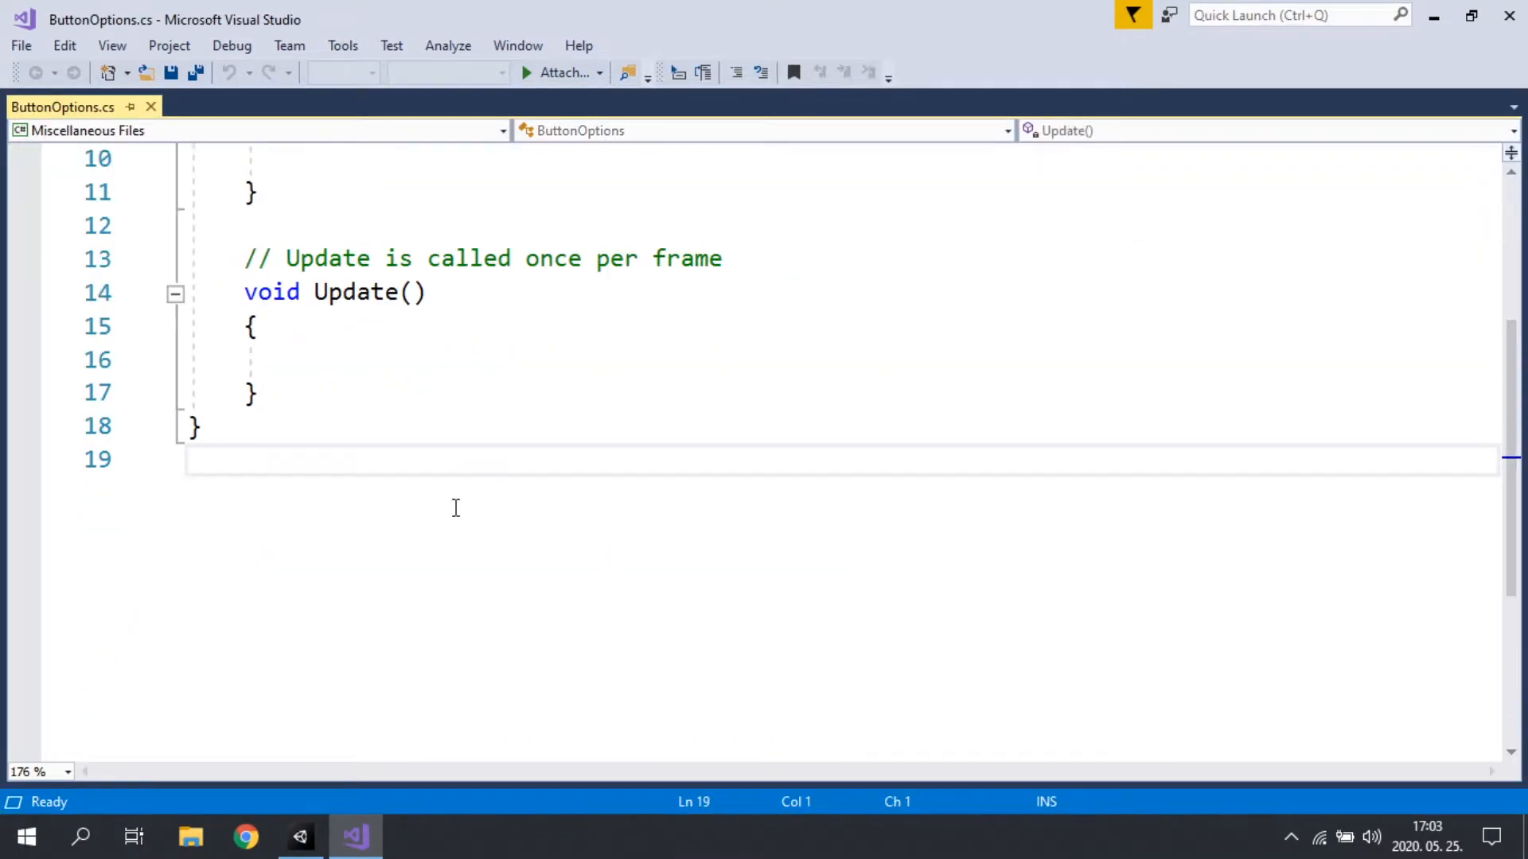
pyautogui.press('BackSpace')
pyautogui.scroll(3, 390, 437)
pyautogui.moveTo(282, 678); pyautogui.dragTo(16, 378)
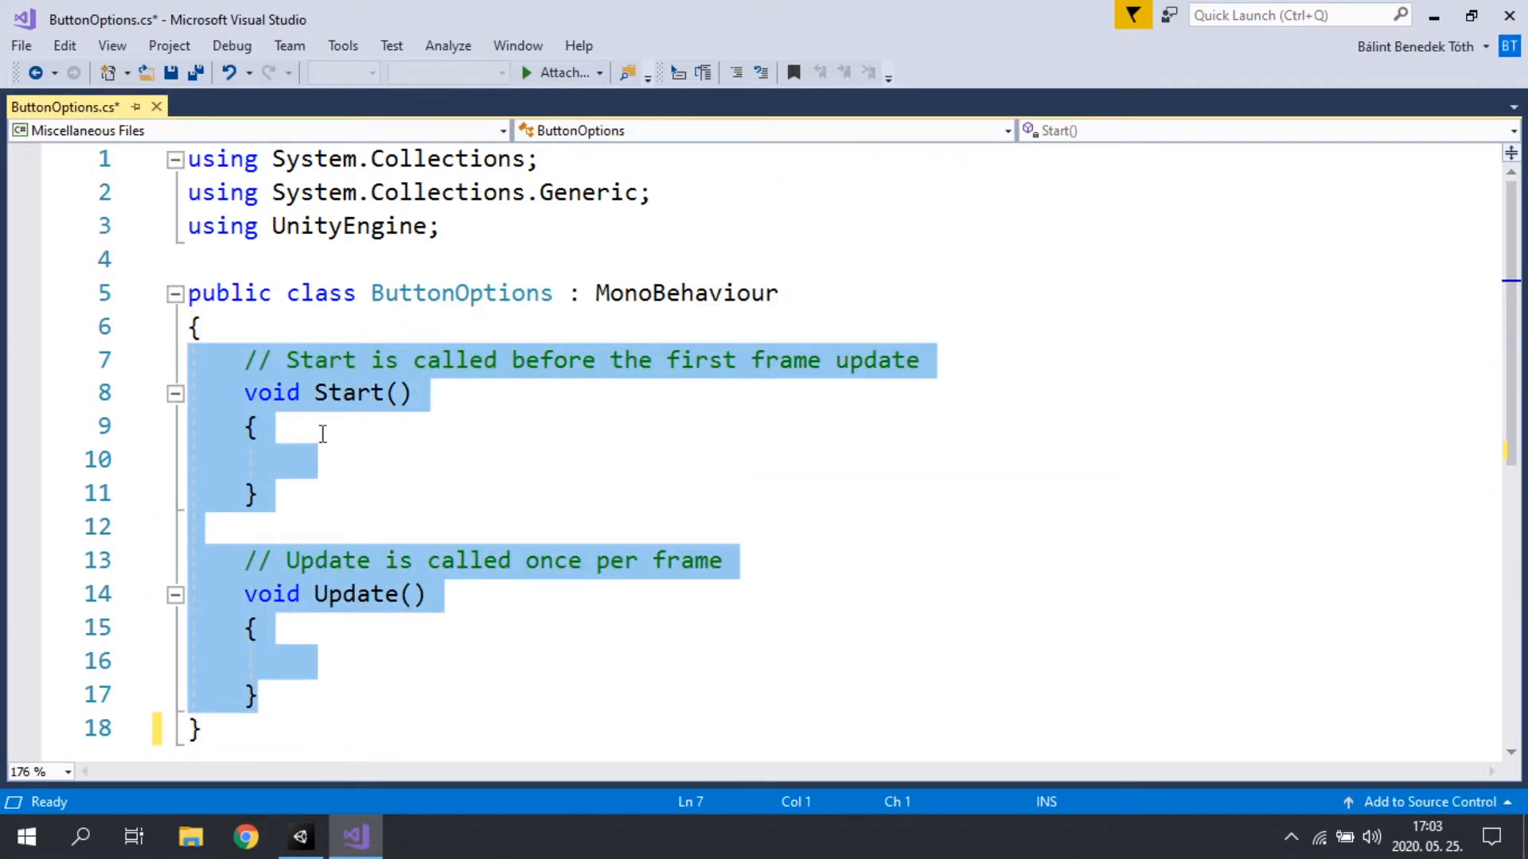
pyautogui.press('BackSpace')
pyautogui.press('BackSpace')
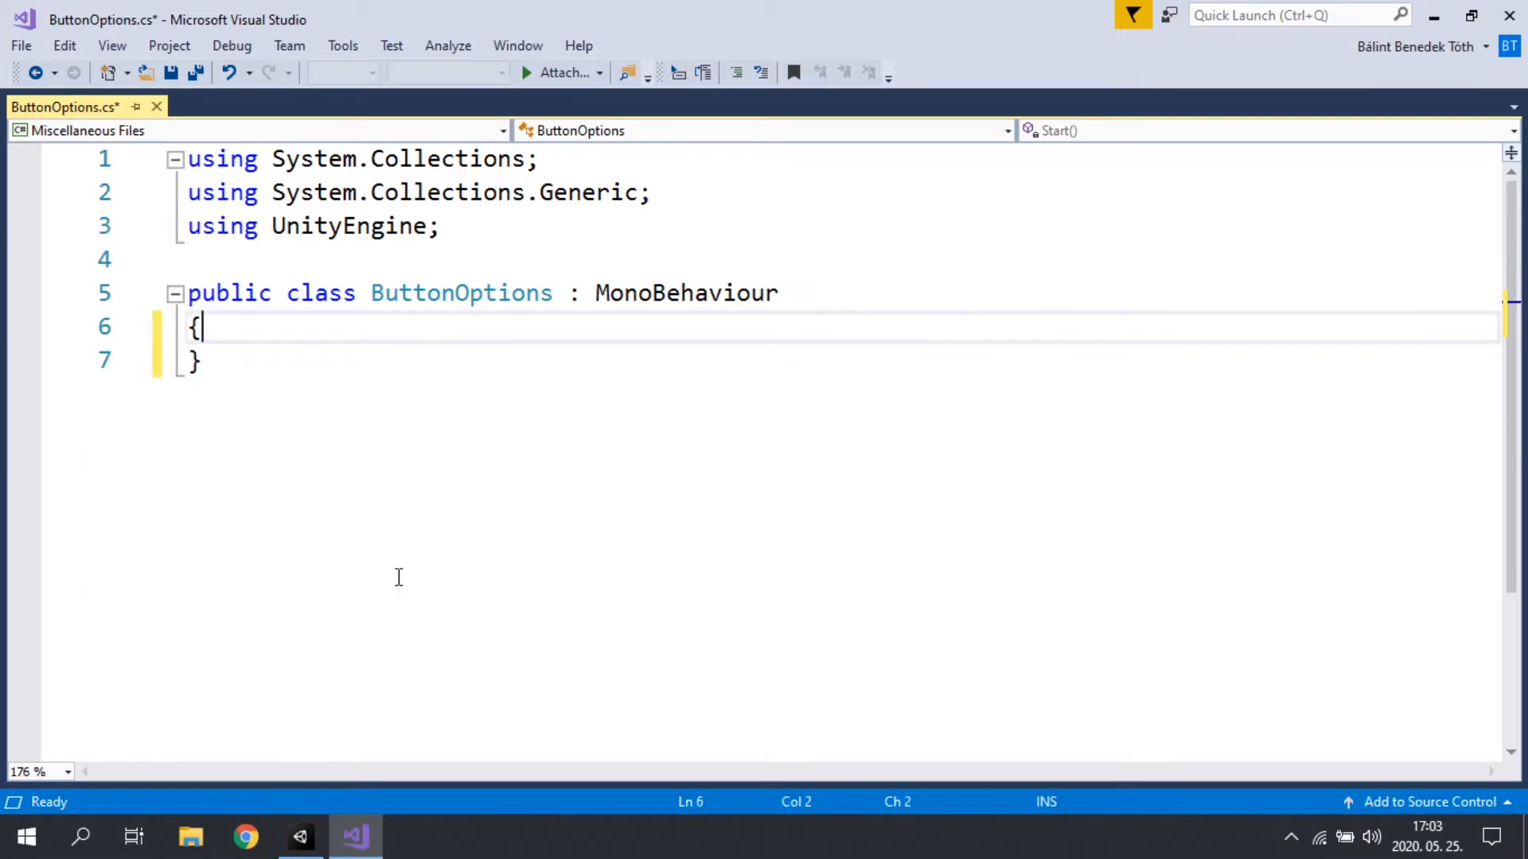
# Step: Remove the System.Collections and System.Collections.Generic using lines from the ButtonOptions script, keeping using UnityEngine as line 1
pyautogui.moveTo(729, 204); pyautogui.dragTo(259, 159)
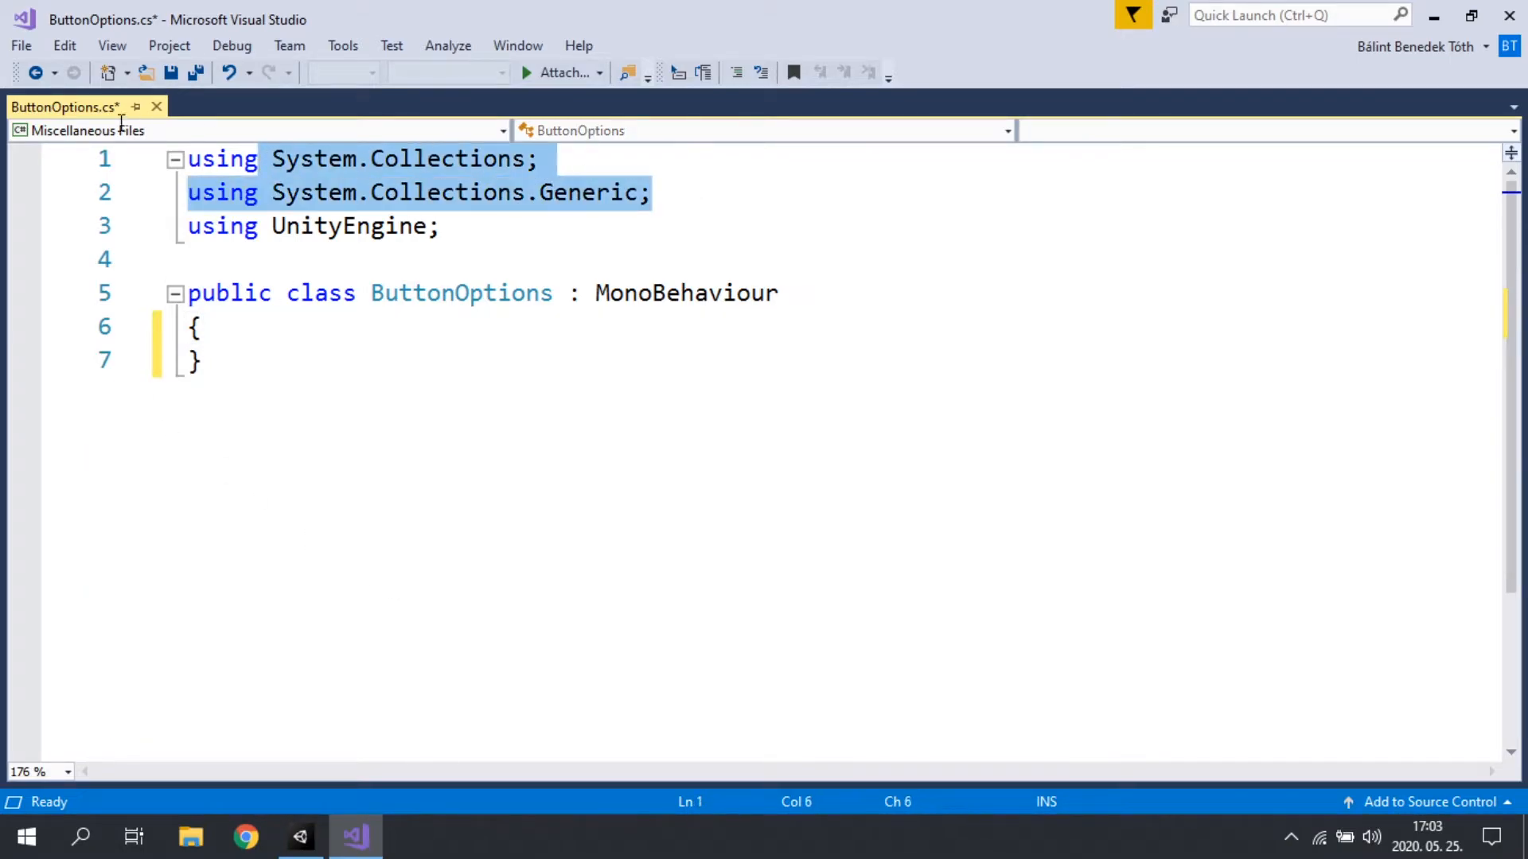
pyautogui.hotkey('shift', 'Home')
pyautogui.press('BackSpace')
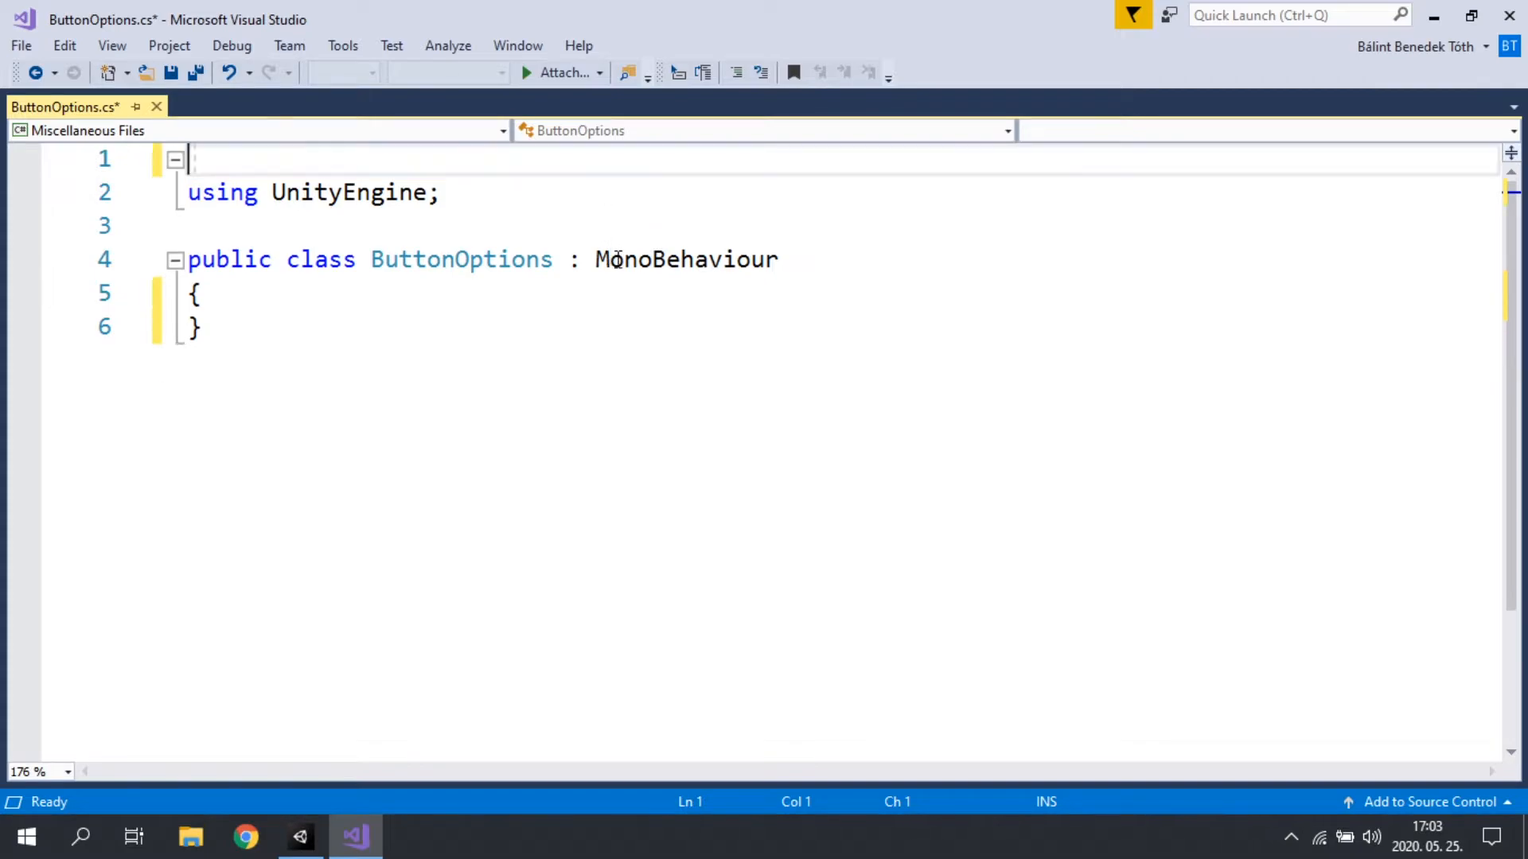
pyautogui.press('Delete')
# Step: Add an empty public void StartGame() method with braces inside the ButtonOptions class
pyautogui.click(372, 259)
pyautogui.press('Return')
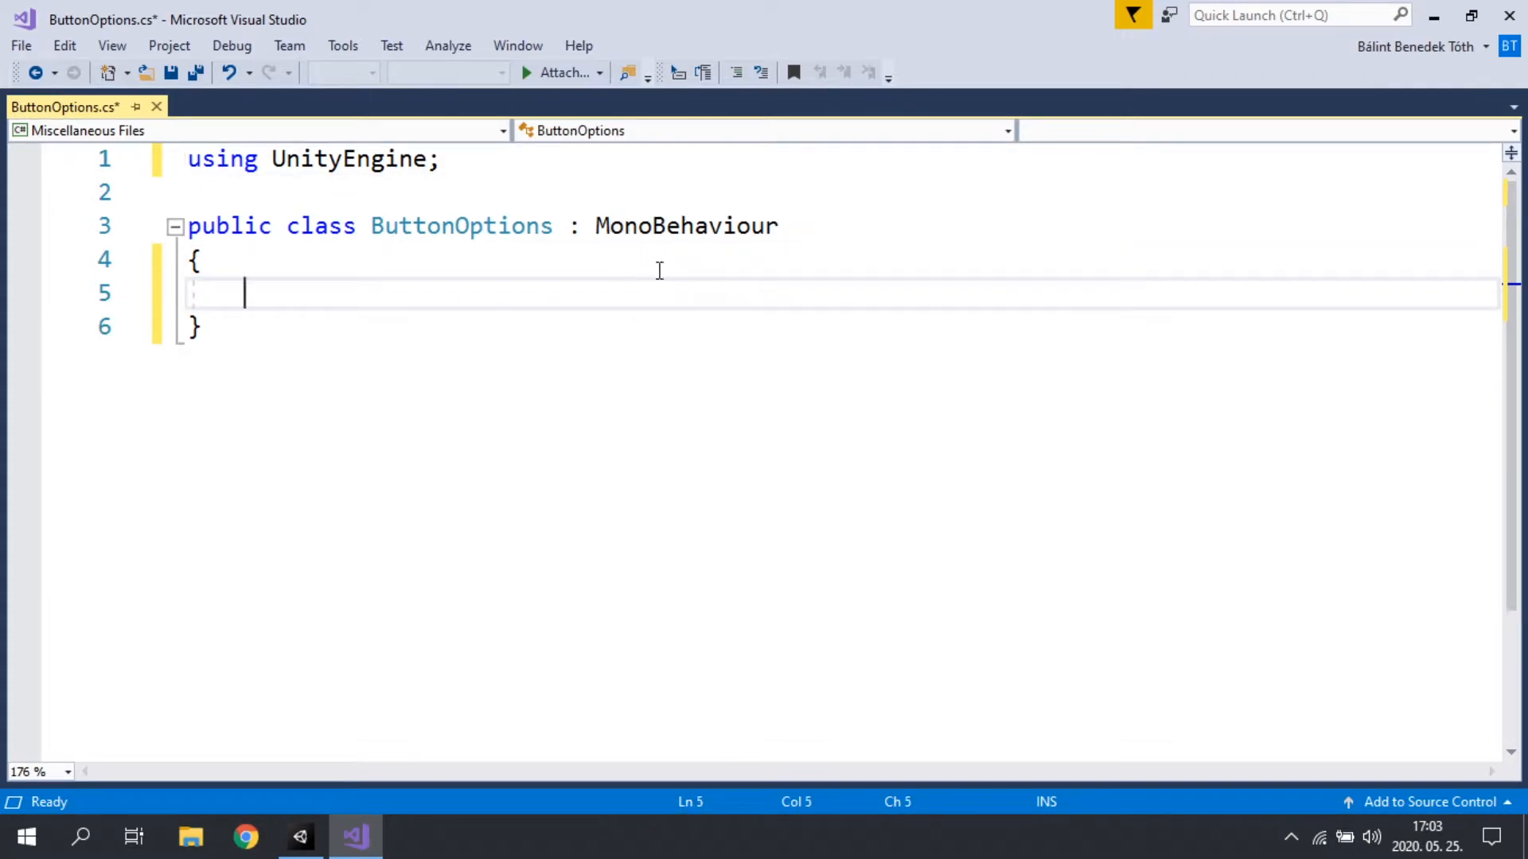
pyautogui.write('public ')
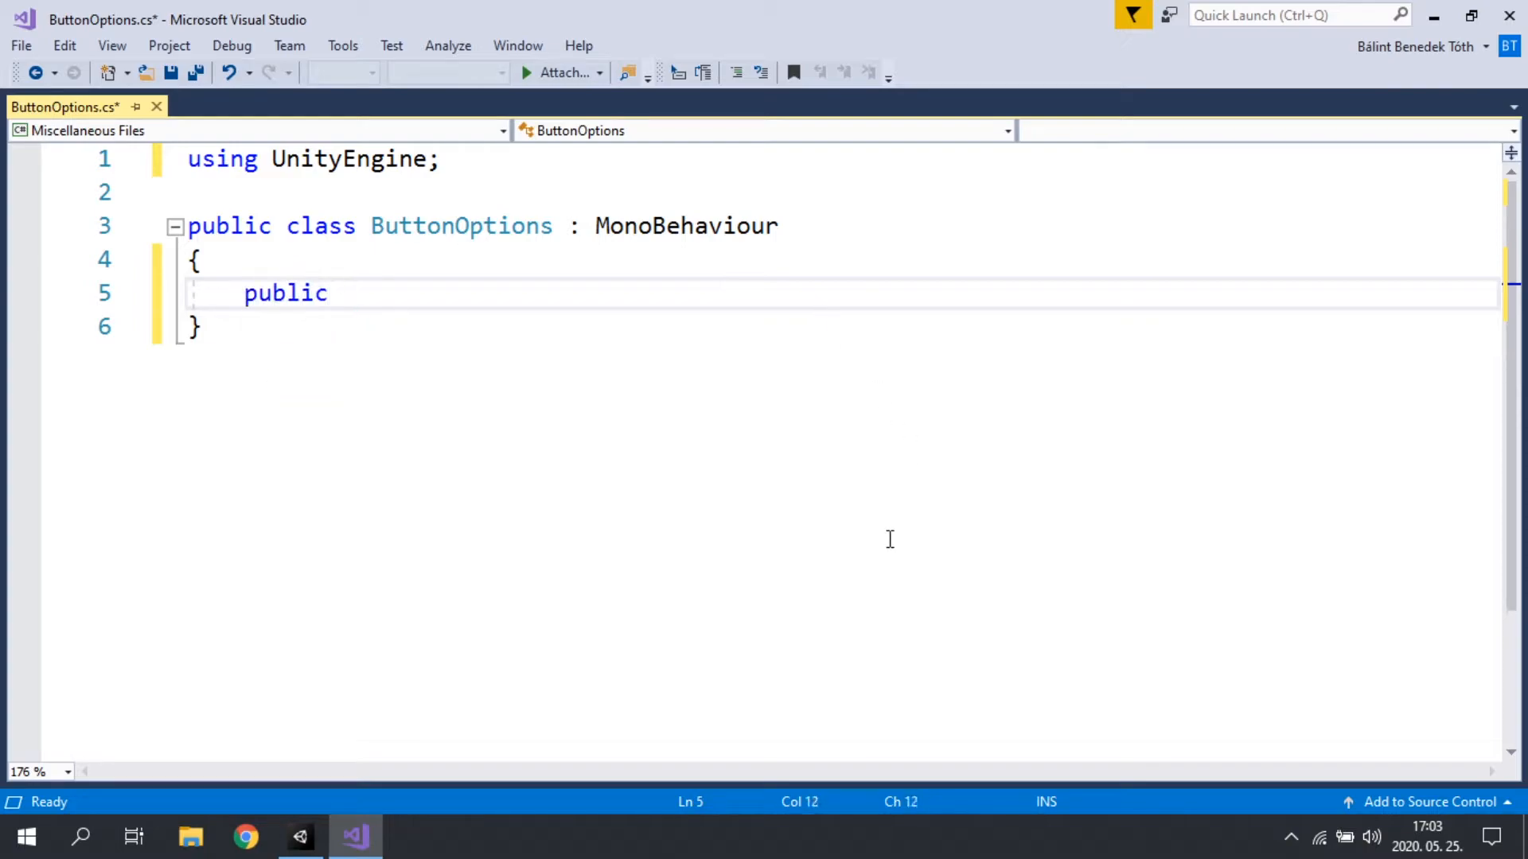
pyautogui.write('void Sta')
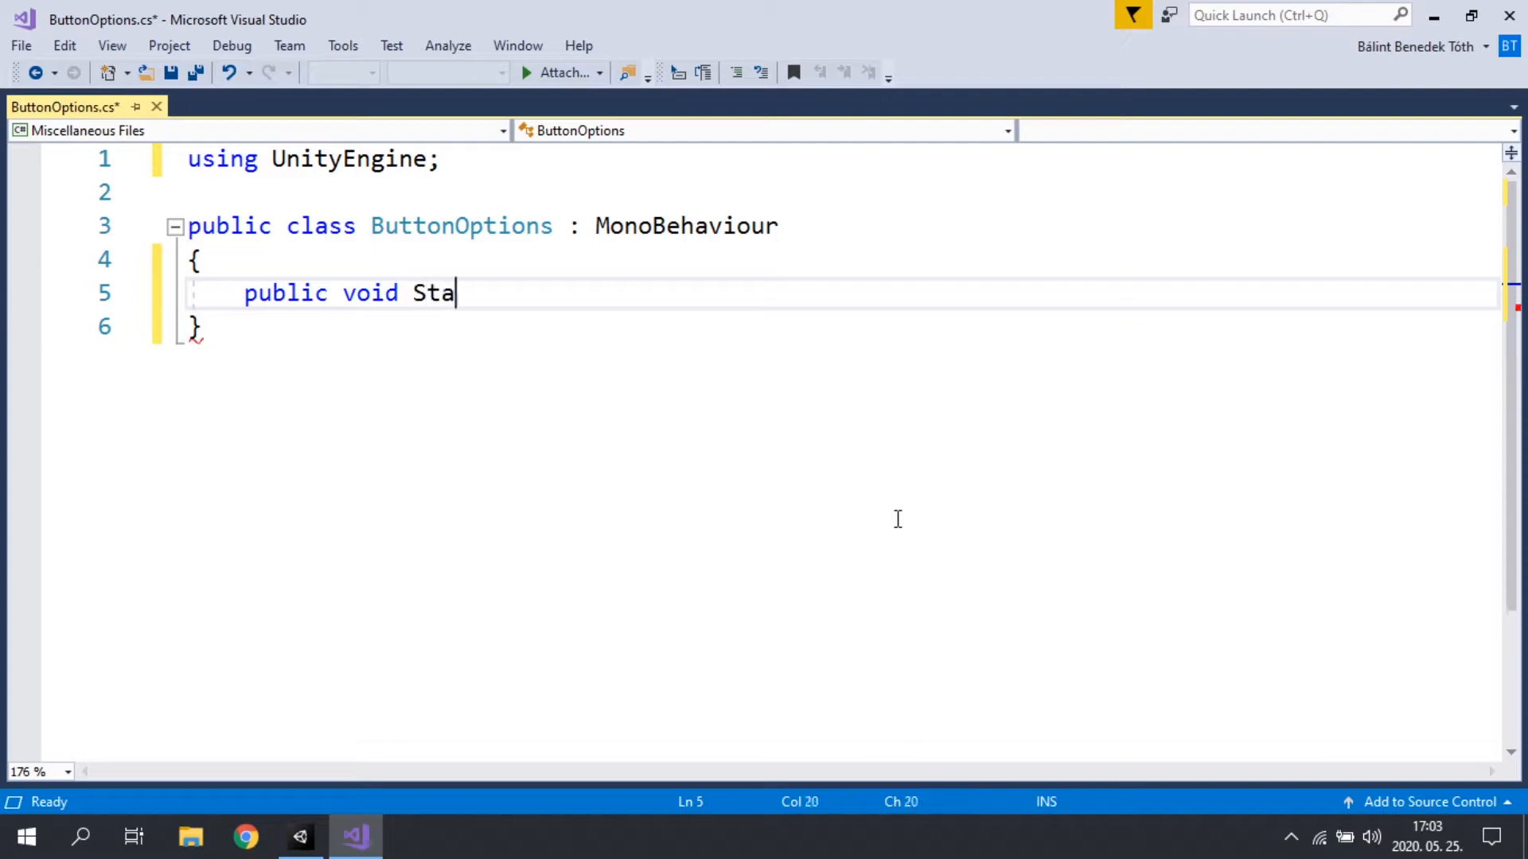
pyautogui.write('rtGame()')
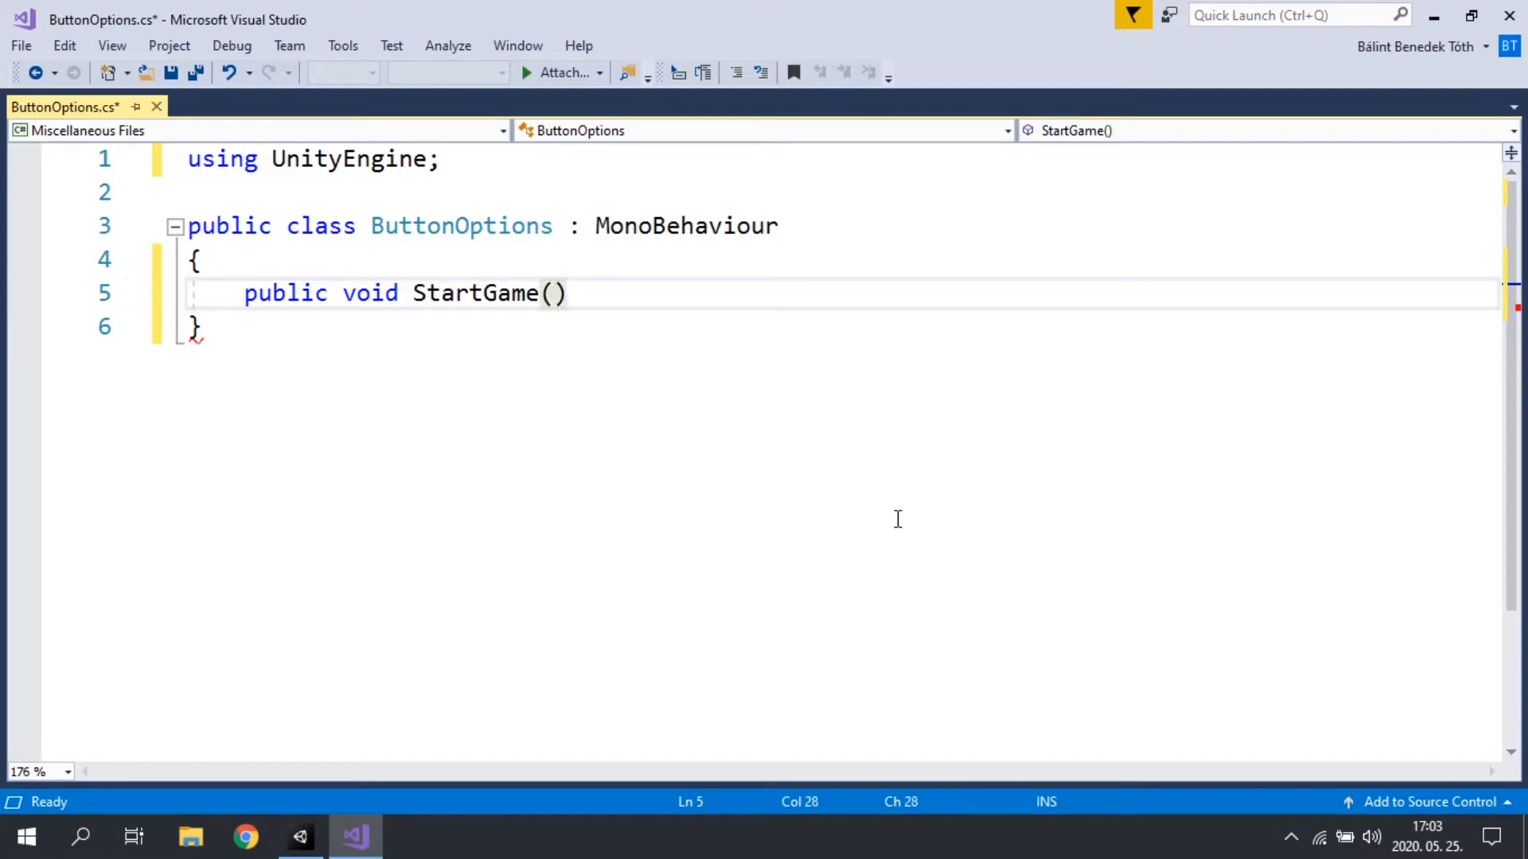
pyautogui.press('Return')
pyautogui.write('{')
# Step: Add the line using UnityEngine.SceneManagement; directly below using UnityEngine; in the ButtonOptions script
pyautogui.press('Return')
pyautogui.click(528, 167)
pyautogui.press('Return')
pyautogui.write('using ')
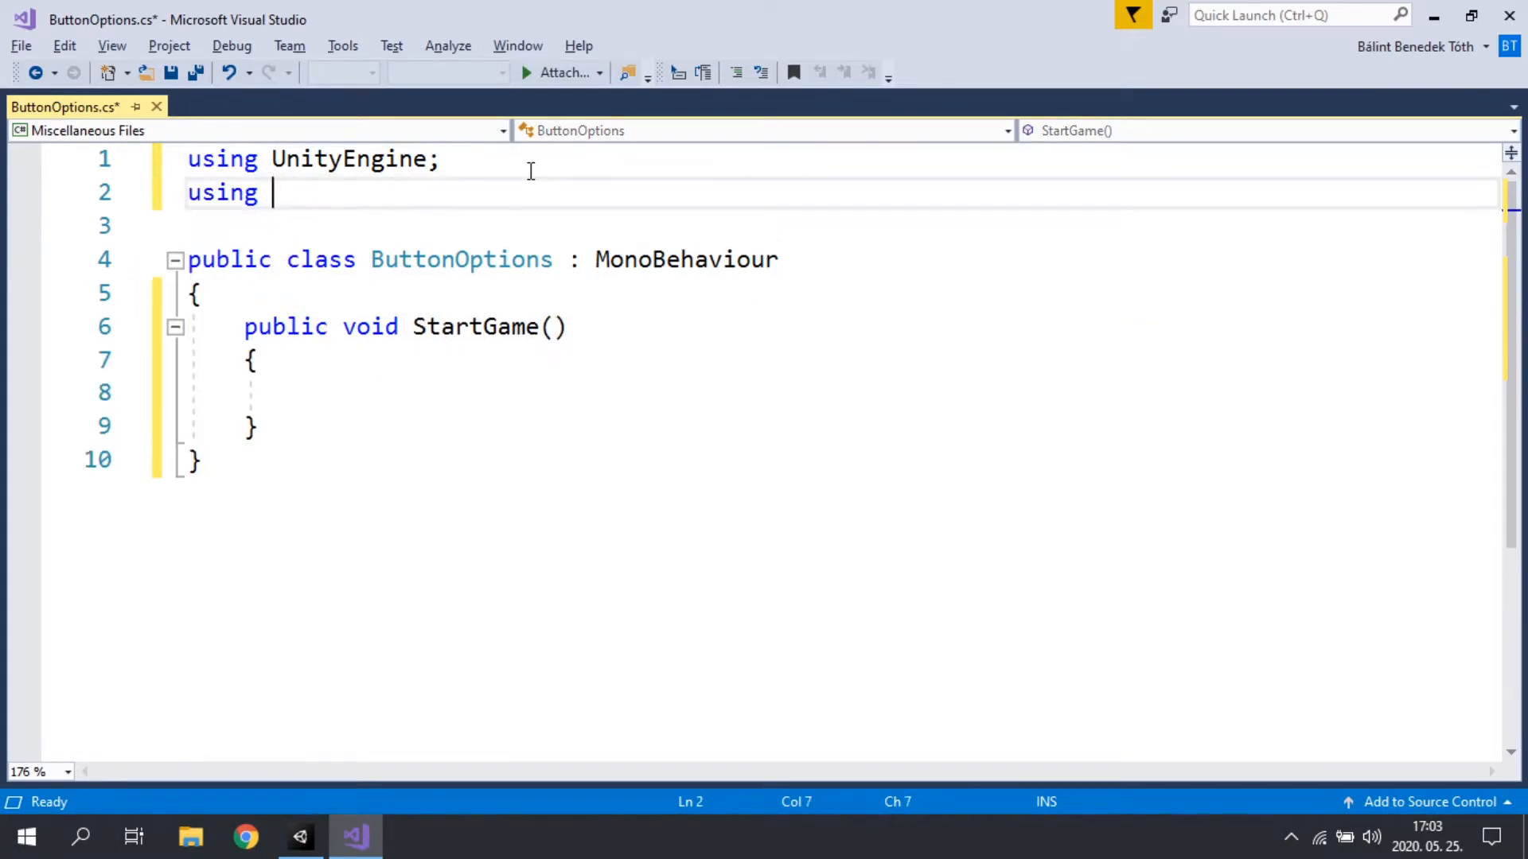
pyautogui.write('Unity')
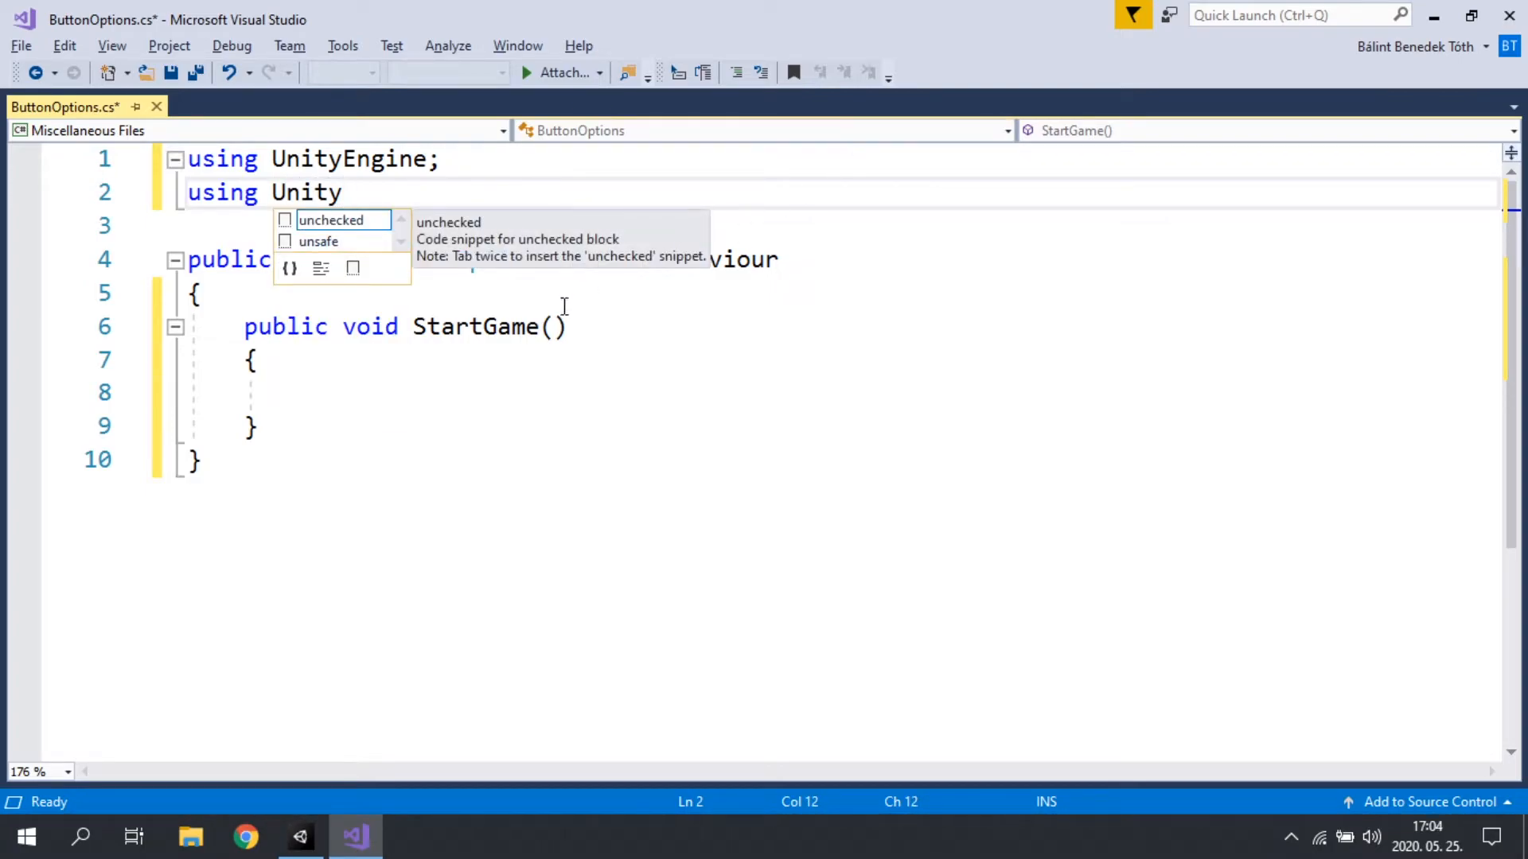
pyautogui.click(406, 370)
pyautogui.moveTo(248, 328); pyautogui.dragTo(331, 410)
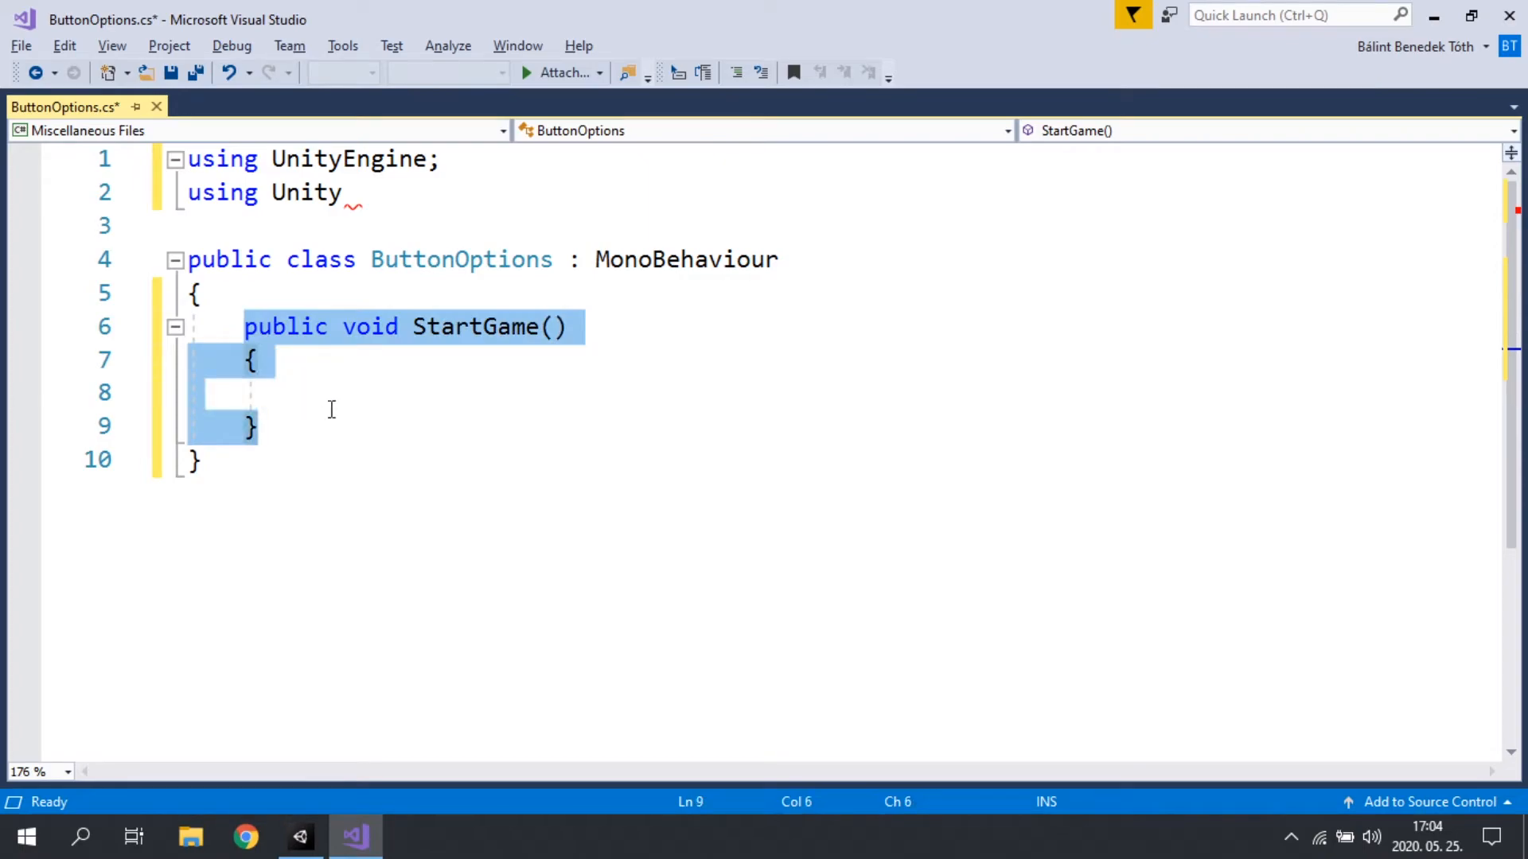
pyautogui.click(430, 327)
pyautogui.click(433, 401)
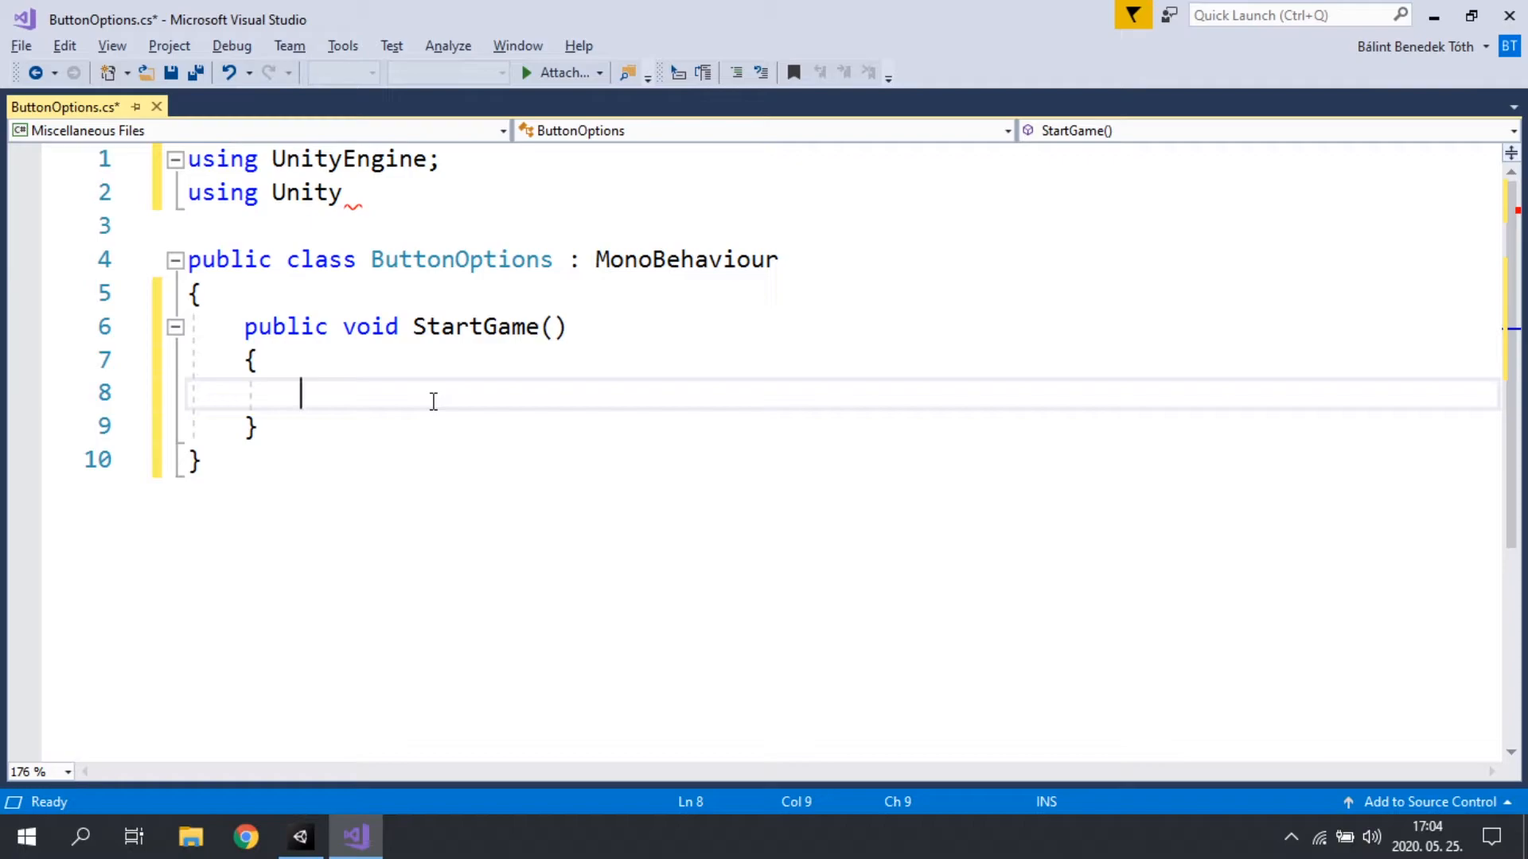
pyautogui.click(364, 192)
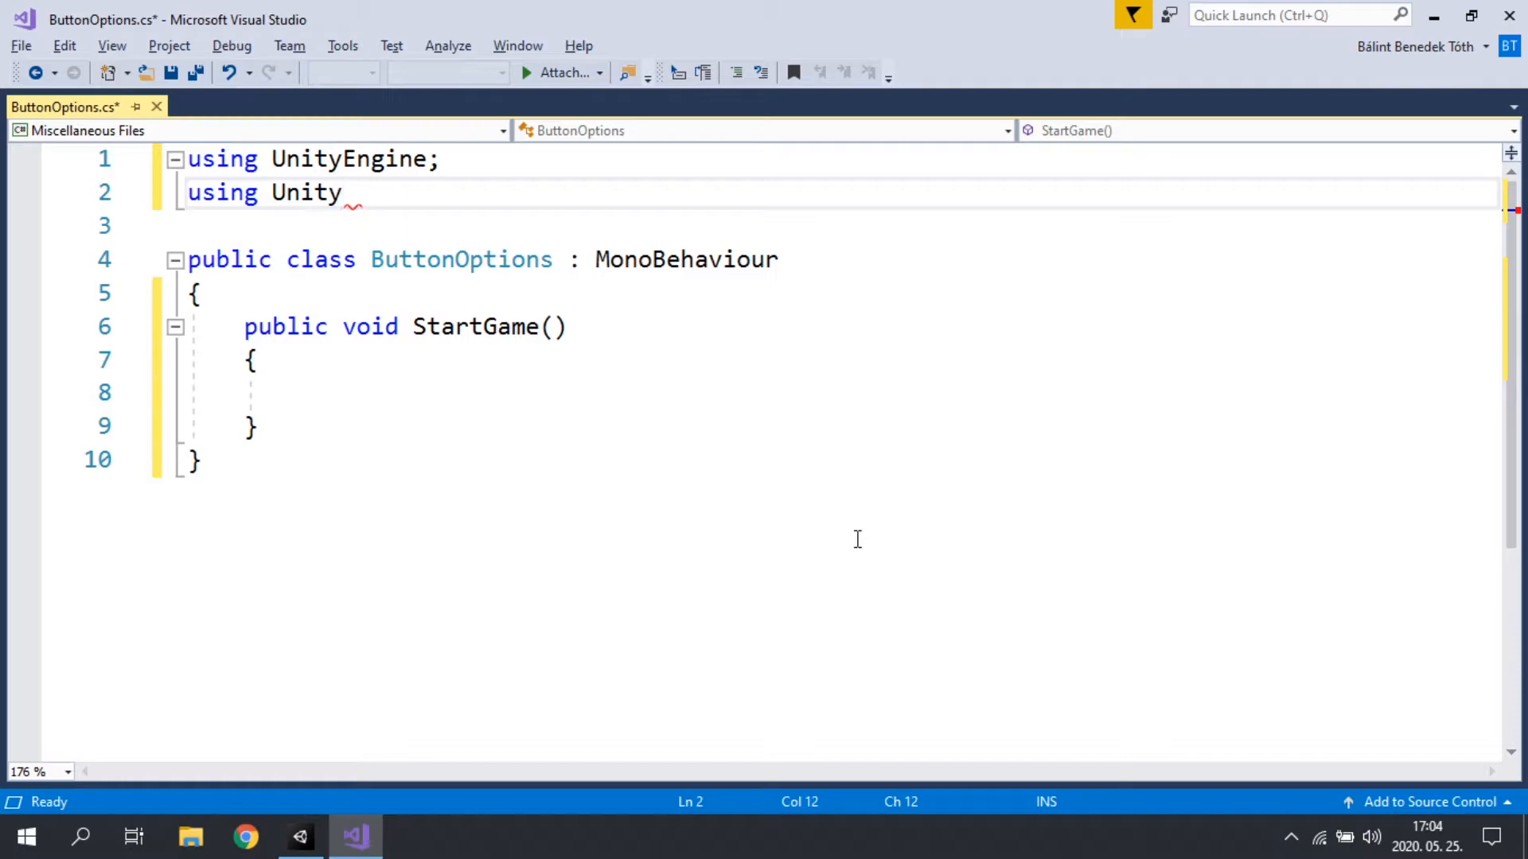
pyautogui.write('Engine.S')
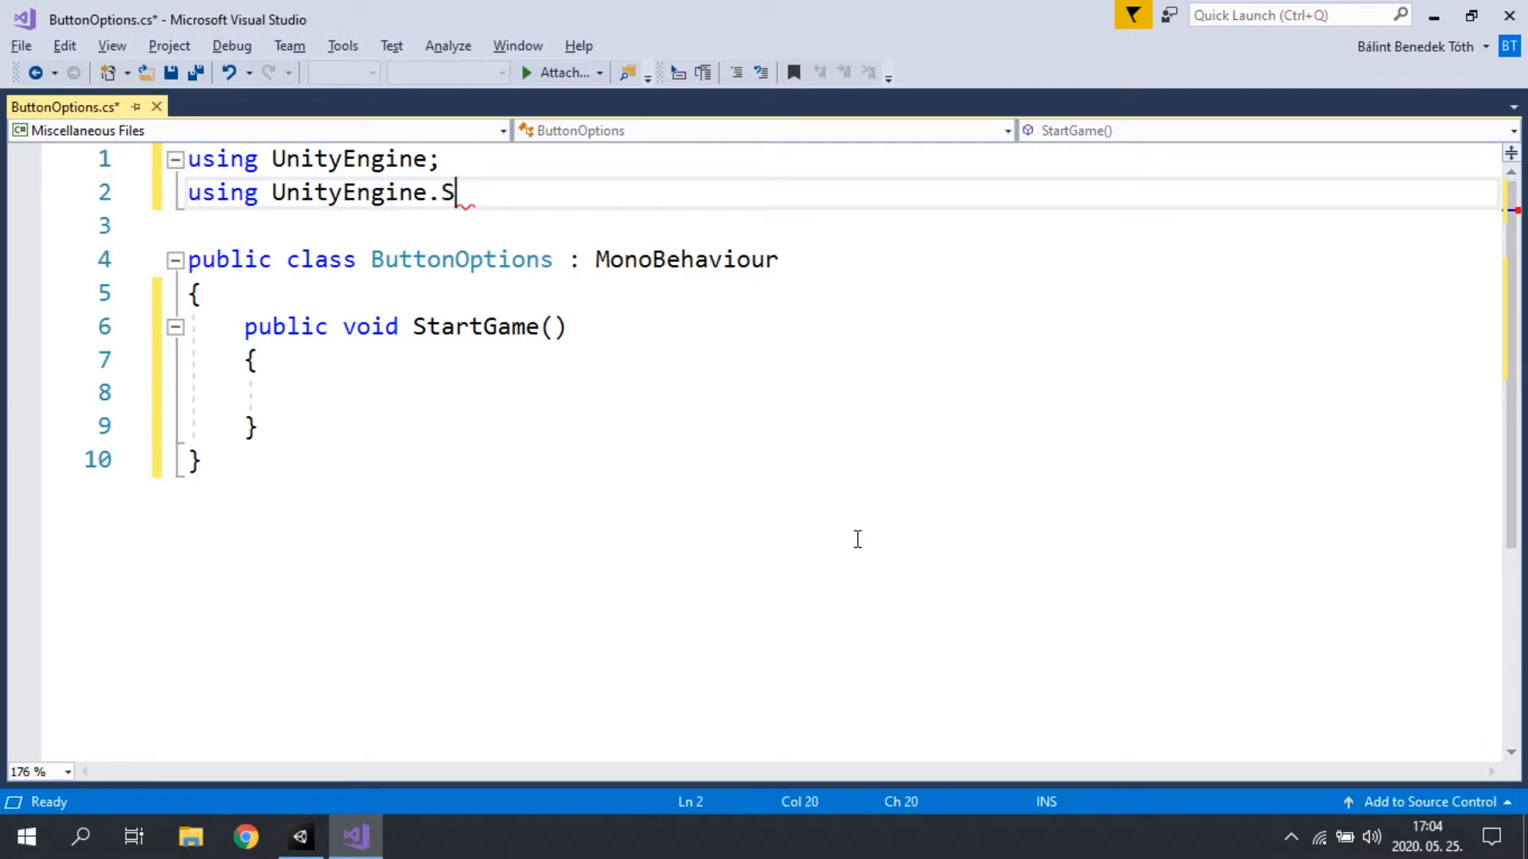
pyautogui.write('ceneManag')
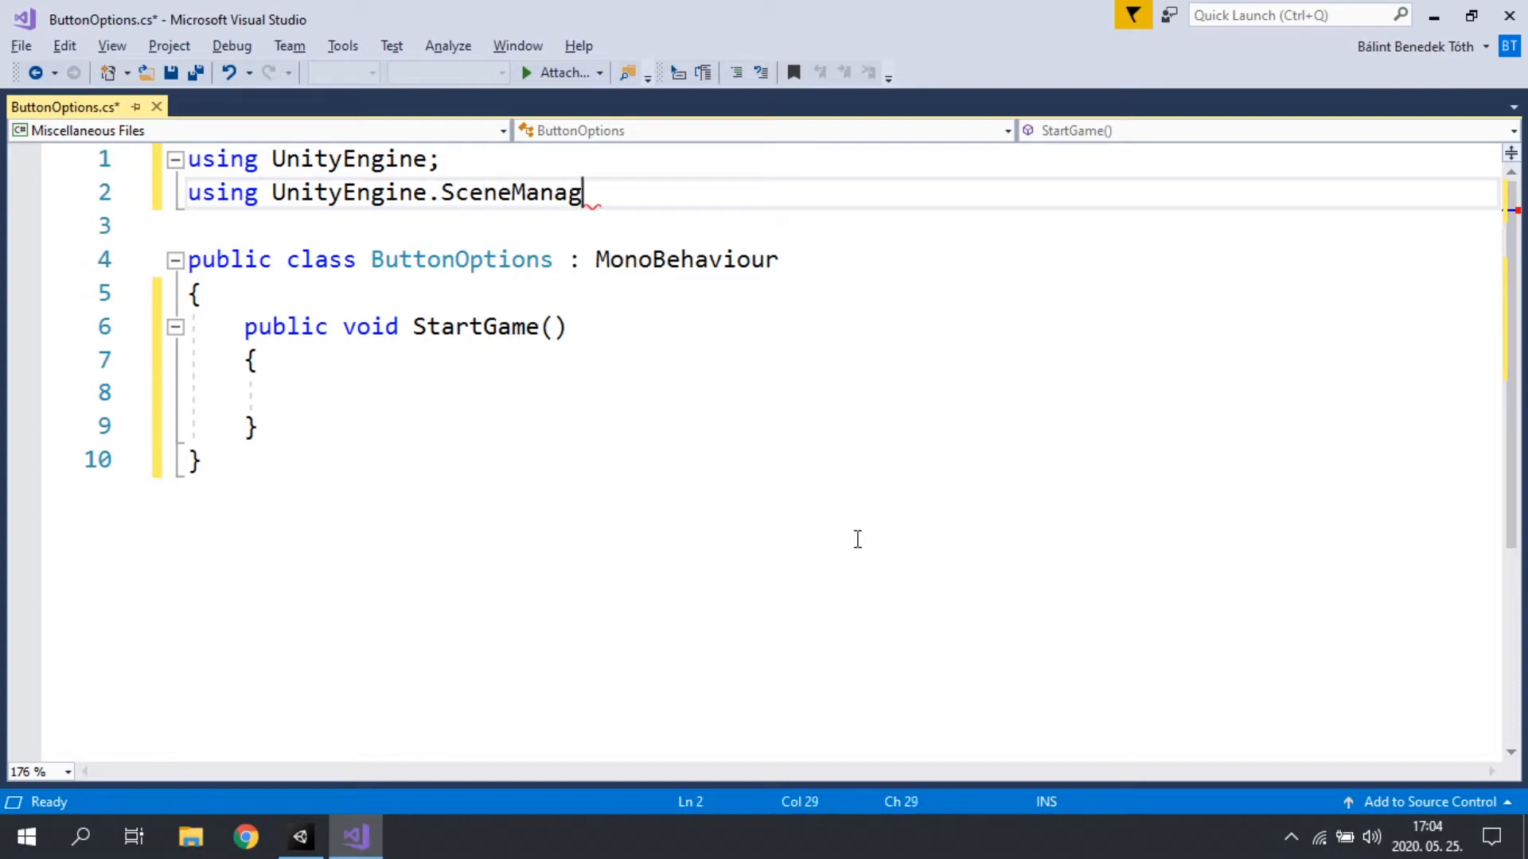
pyautogui.write('ement;')
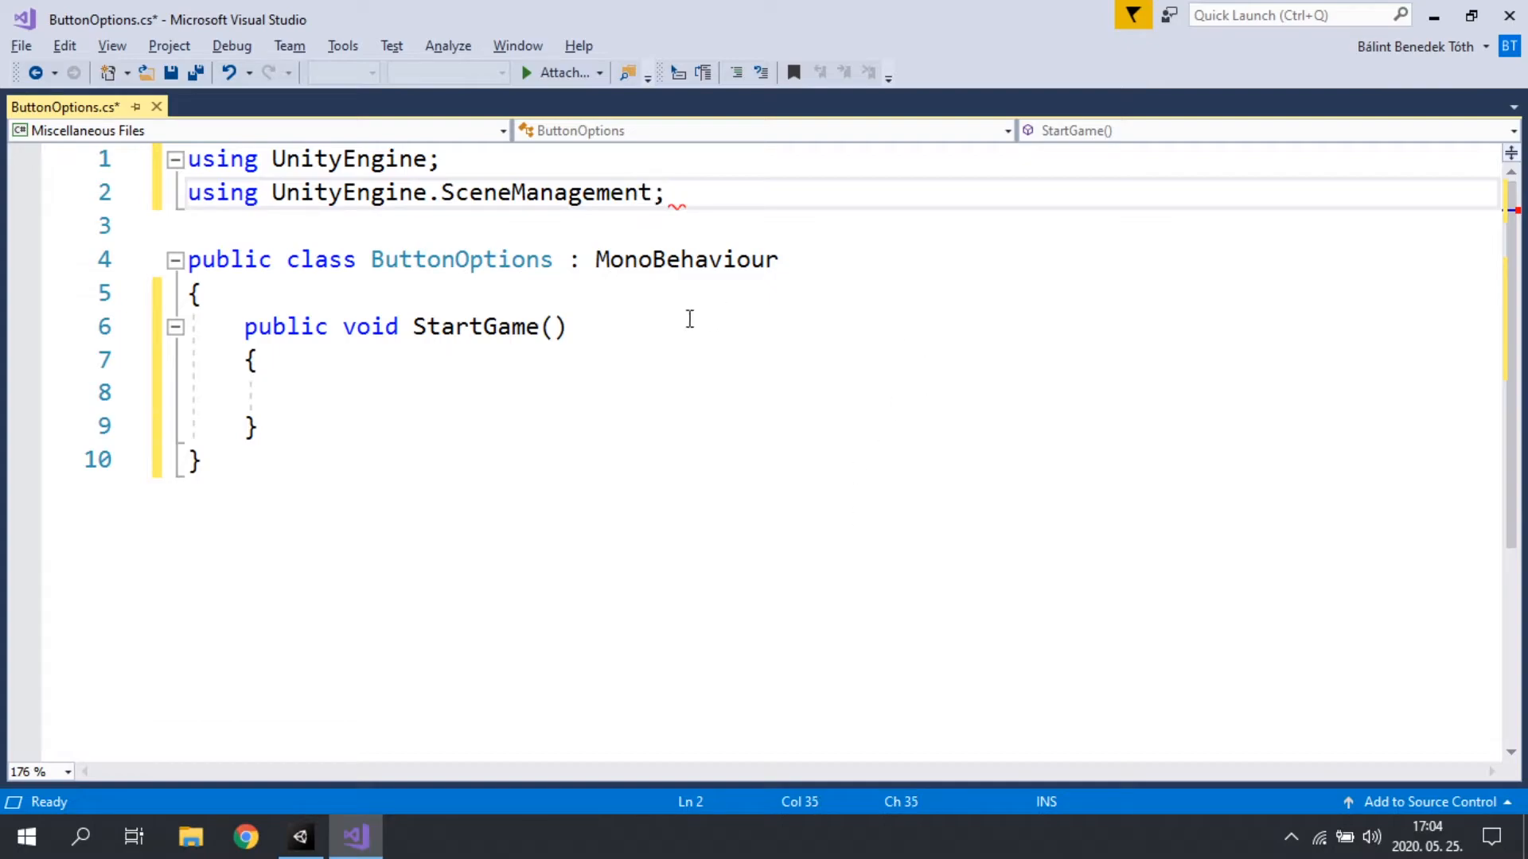
pyautogui.moveTo(191, 192); pyautogui.dragTo(770, 192)
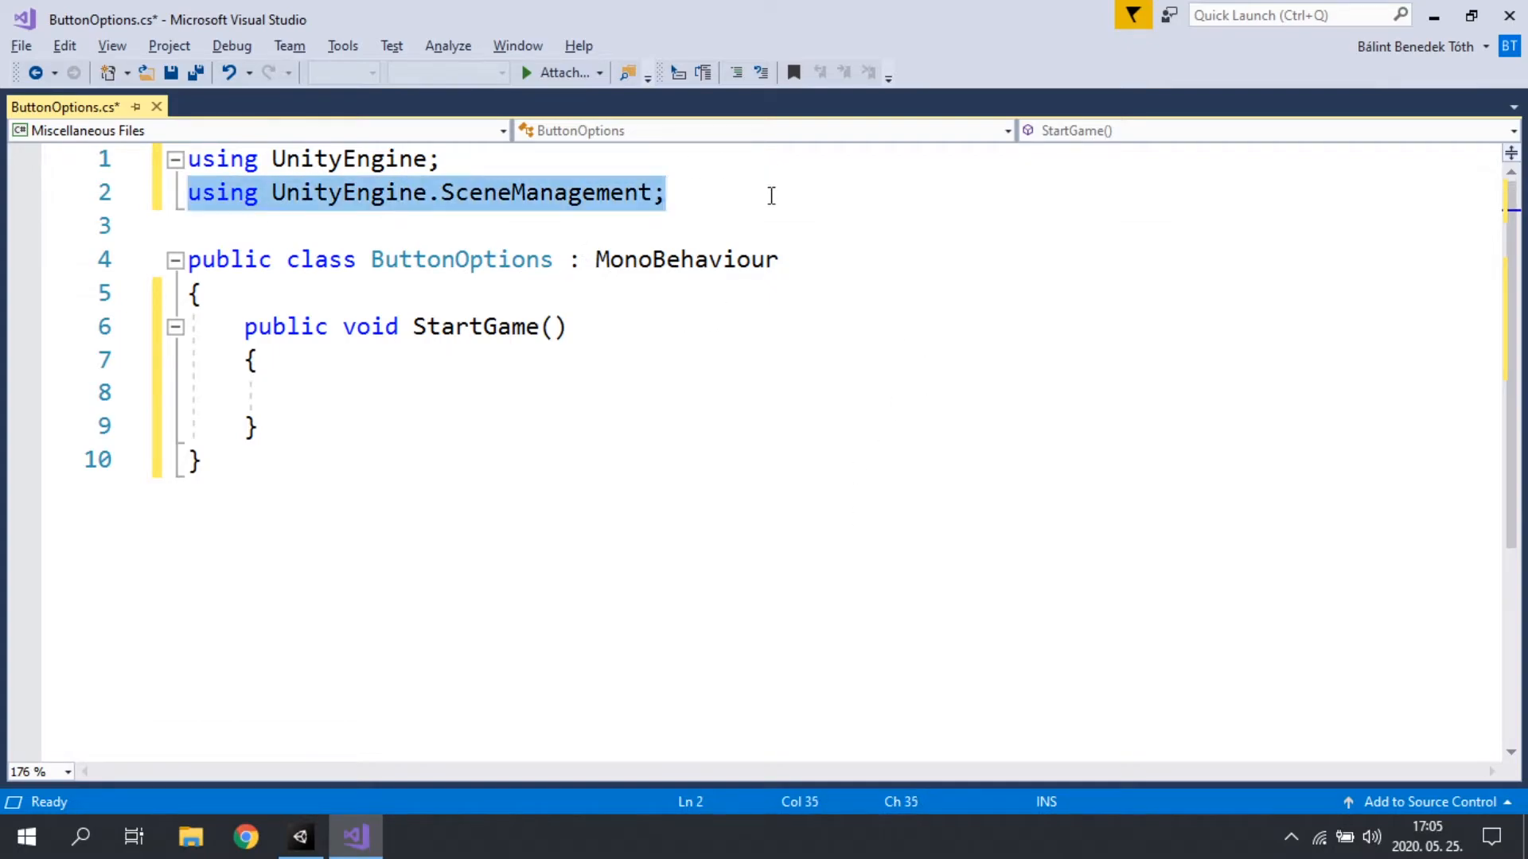
# Step: Write a SceneManager.LoadScene(""); call with an empty string argument inside the StartGame method
pyautogui.moveTo(497, 386); pyautogui.dragTo(513, 371)
pyautogui.click(556, 372)
pyautogui.click(553, 383)
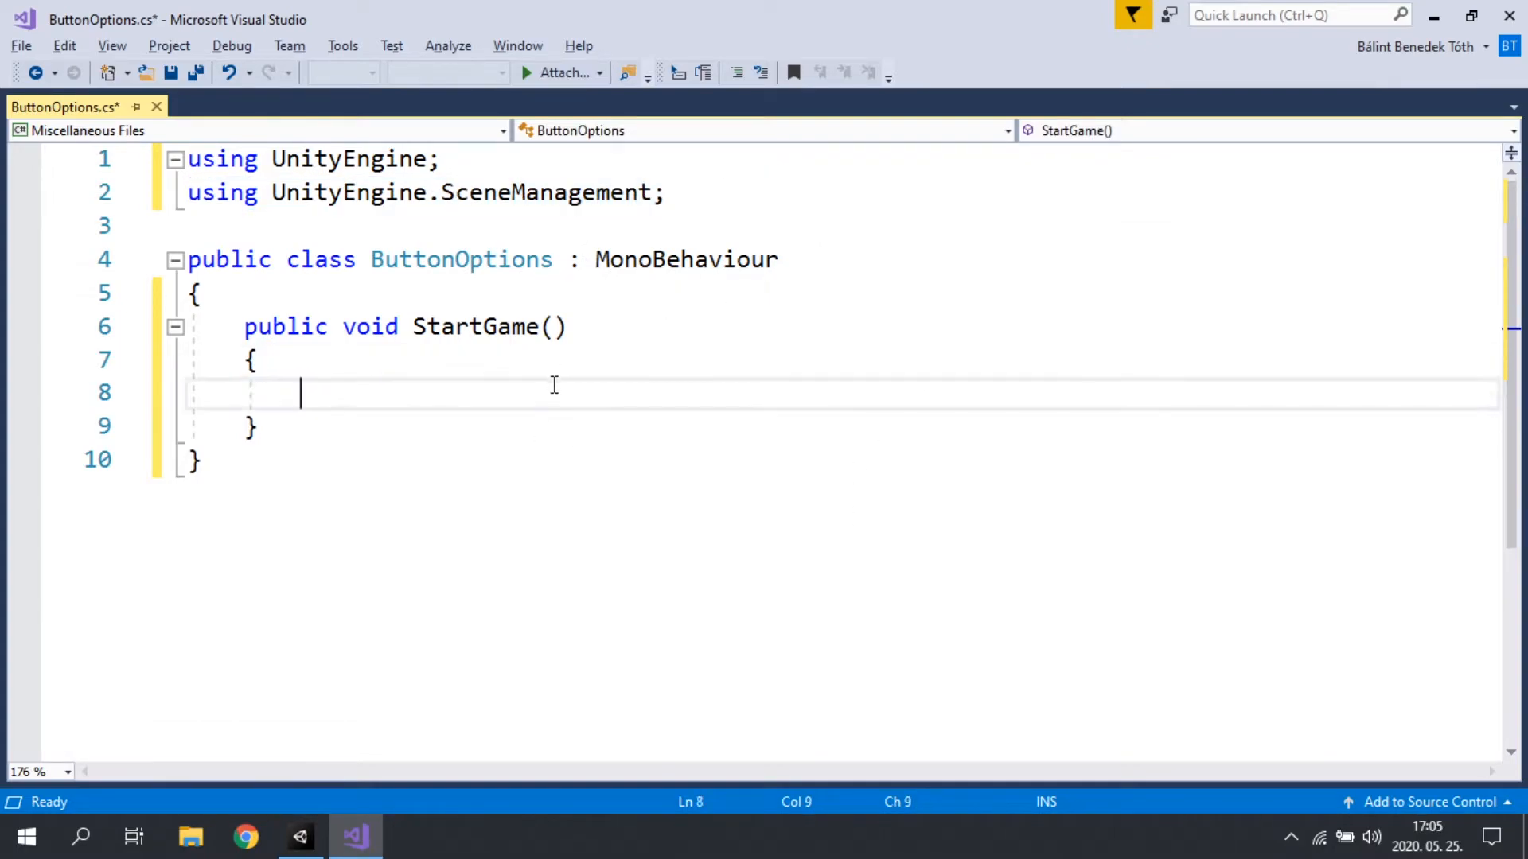
pyautogui.write('Sc')
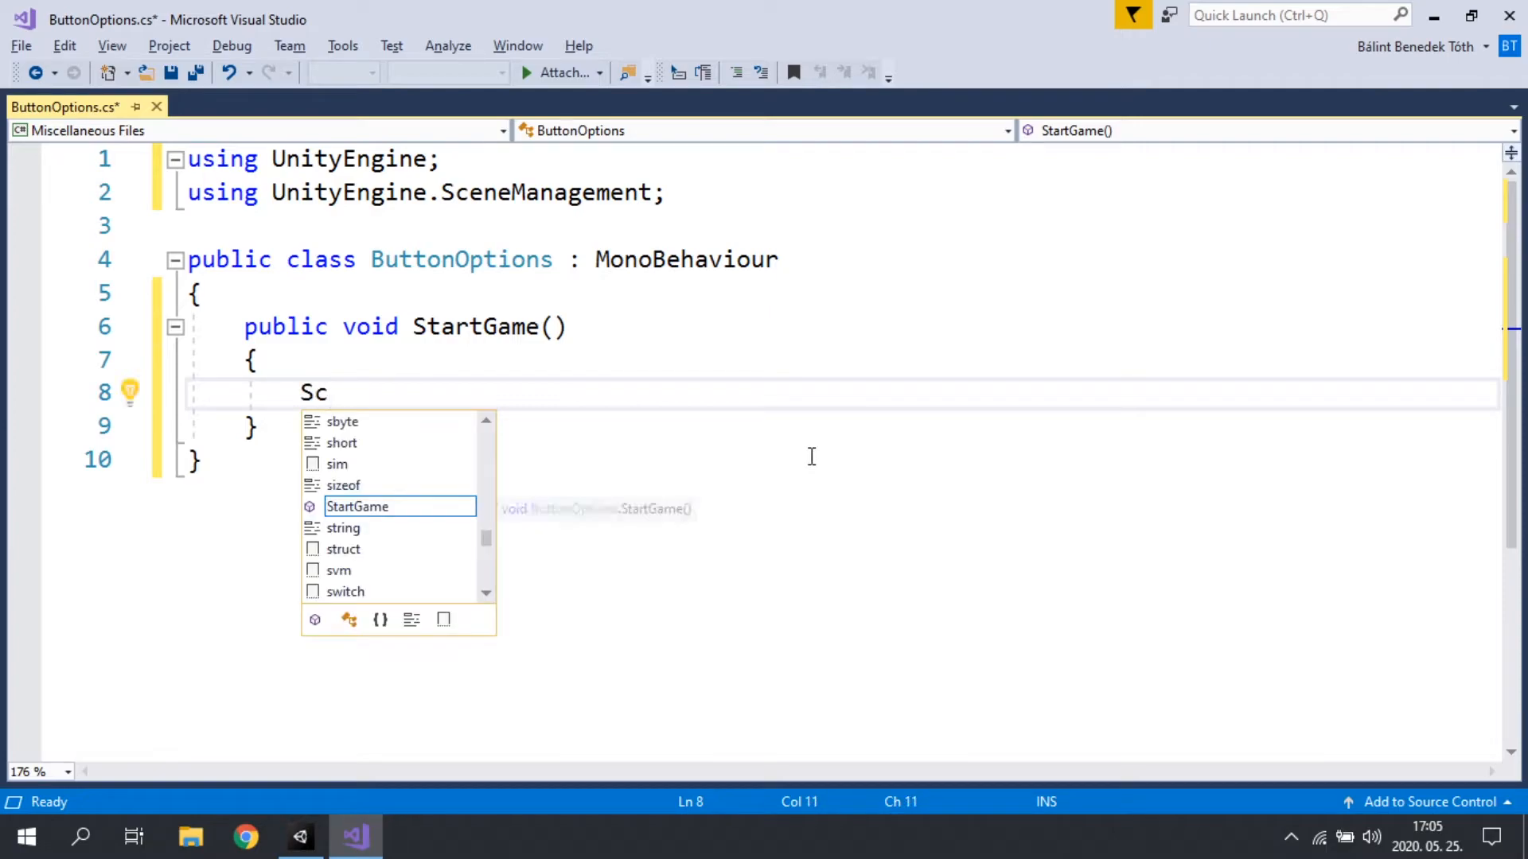
pyautogui.write('eneManager.L')
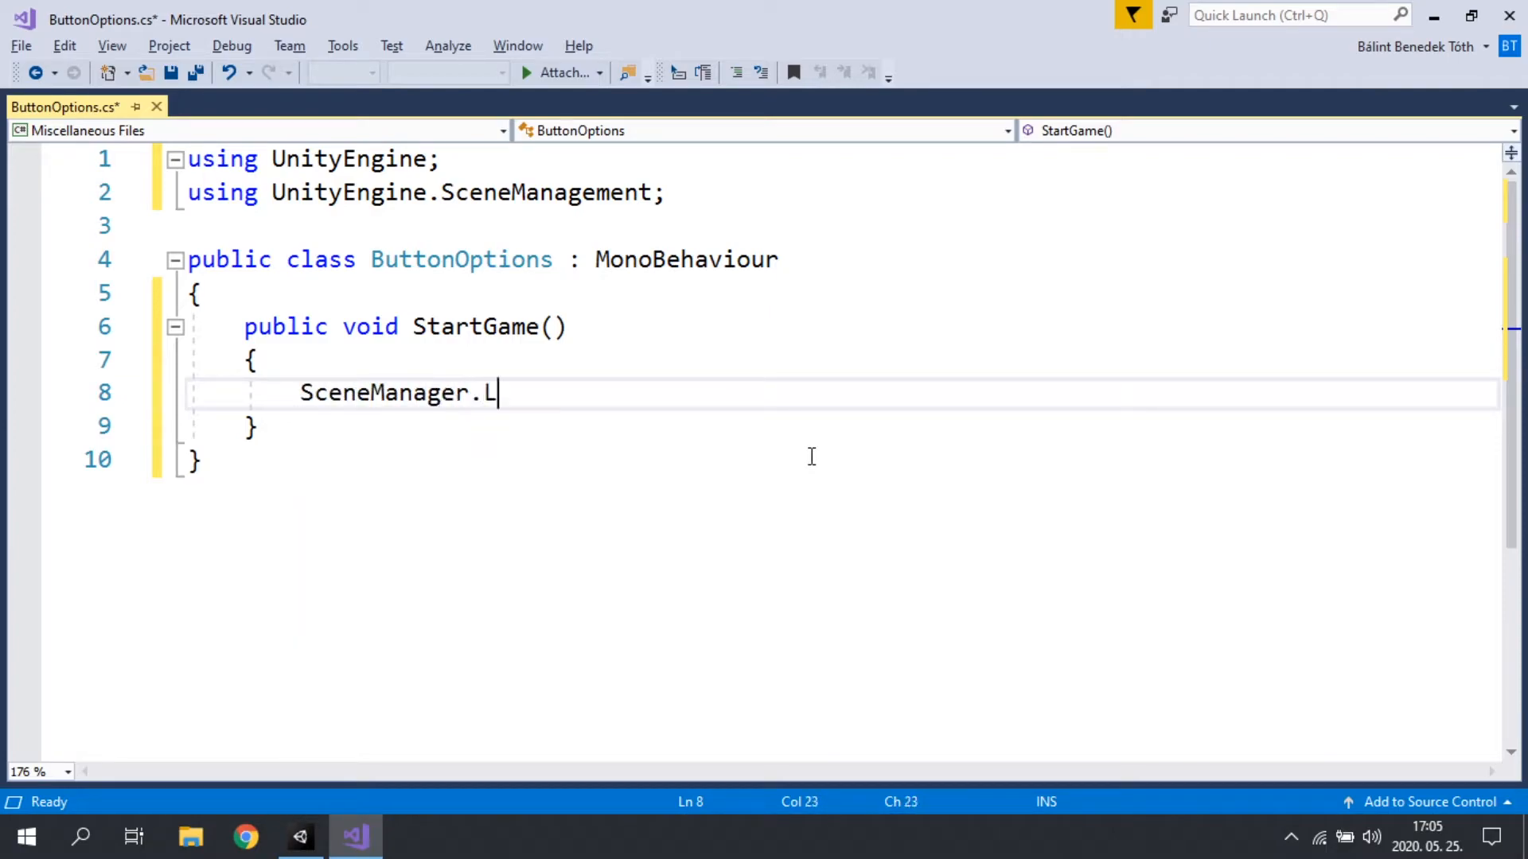
pyautogui.write('oadScene(')
pyautogui.write(';')
pyautogui.press('Down')
pyautogui.press('Home')
pyautogui.press('Up')
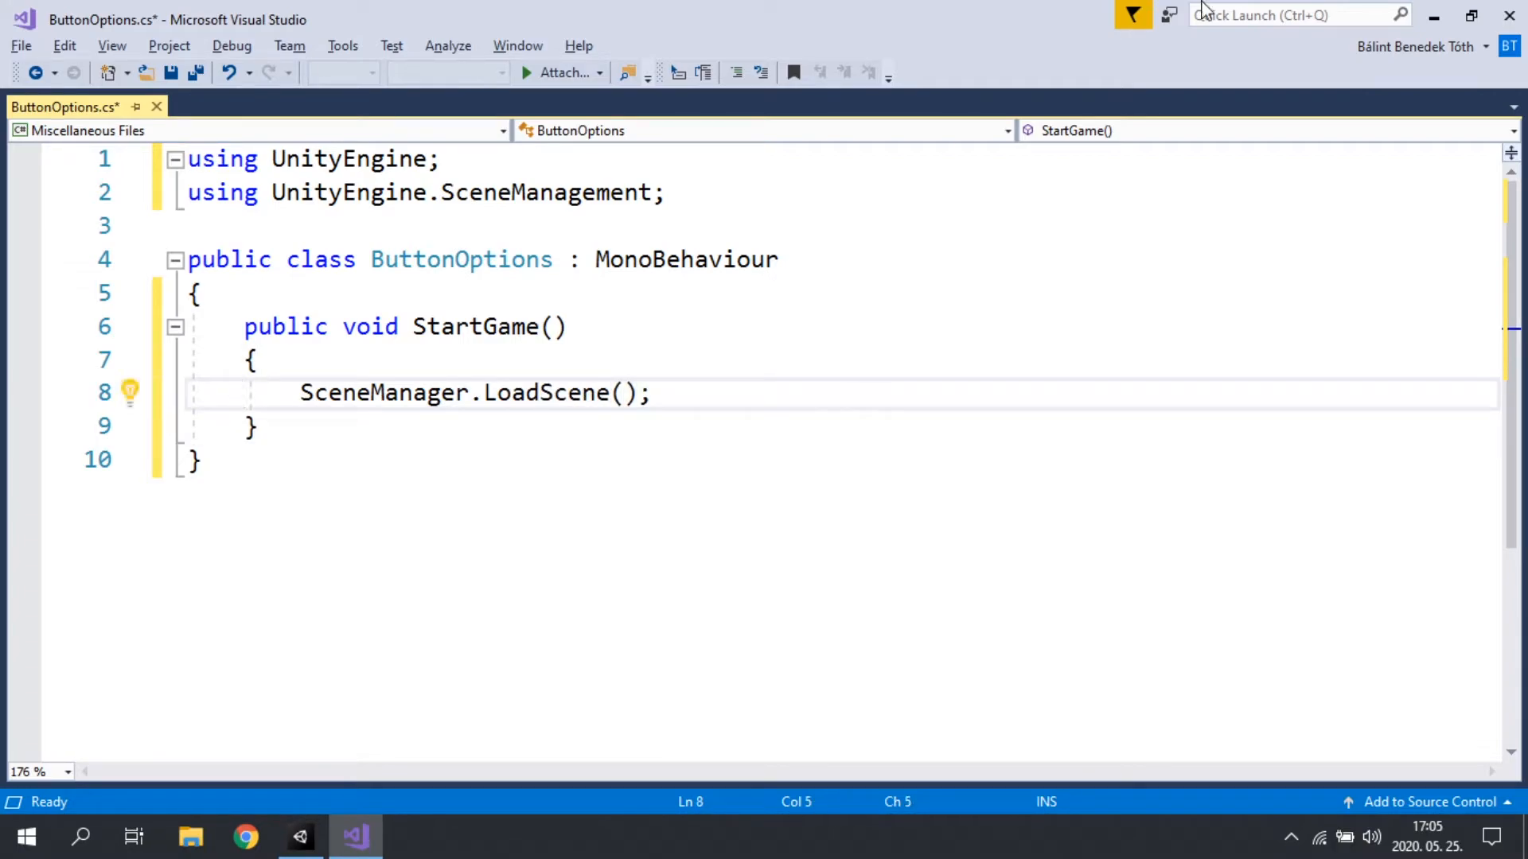
pyautogui.click(626, 390)
pyautogui.write('"')
# Step: Switch to Unity and rename the SampleScene asset in the Scenes folder as Game
pyautogui.hotkey('alt', 'Tab')
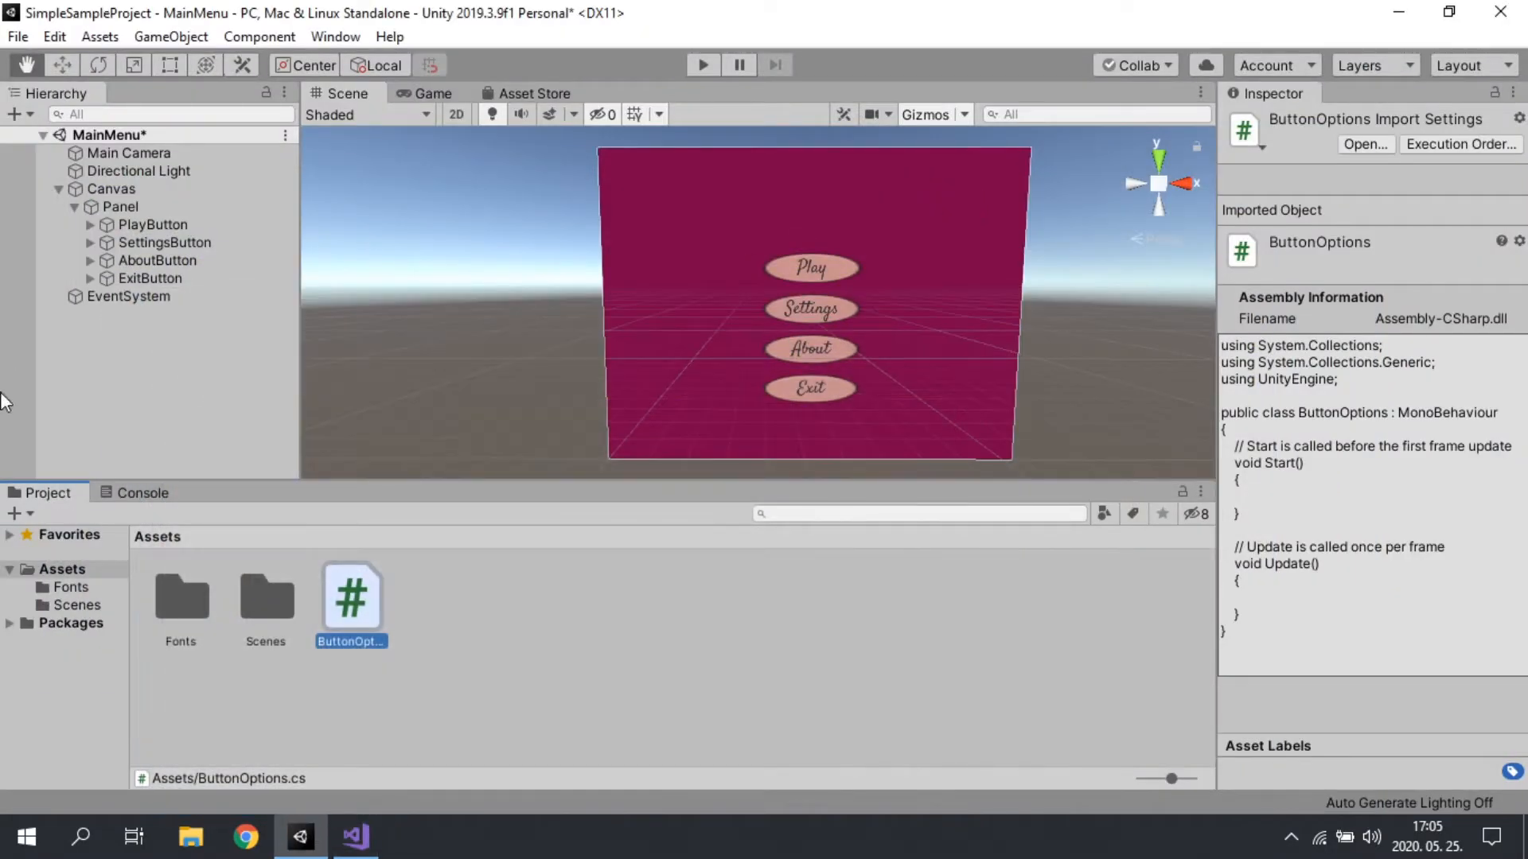
pyautogui.doubleClick(277, 607)
pyautogui.click(262, 624)
pyautogui.click(185, 613)
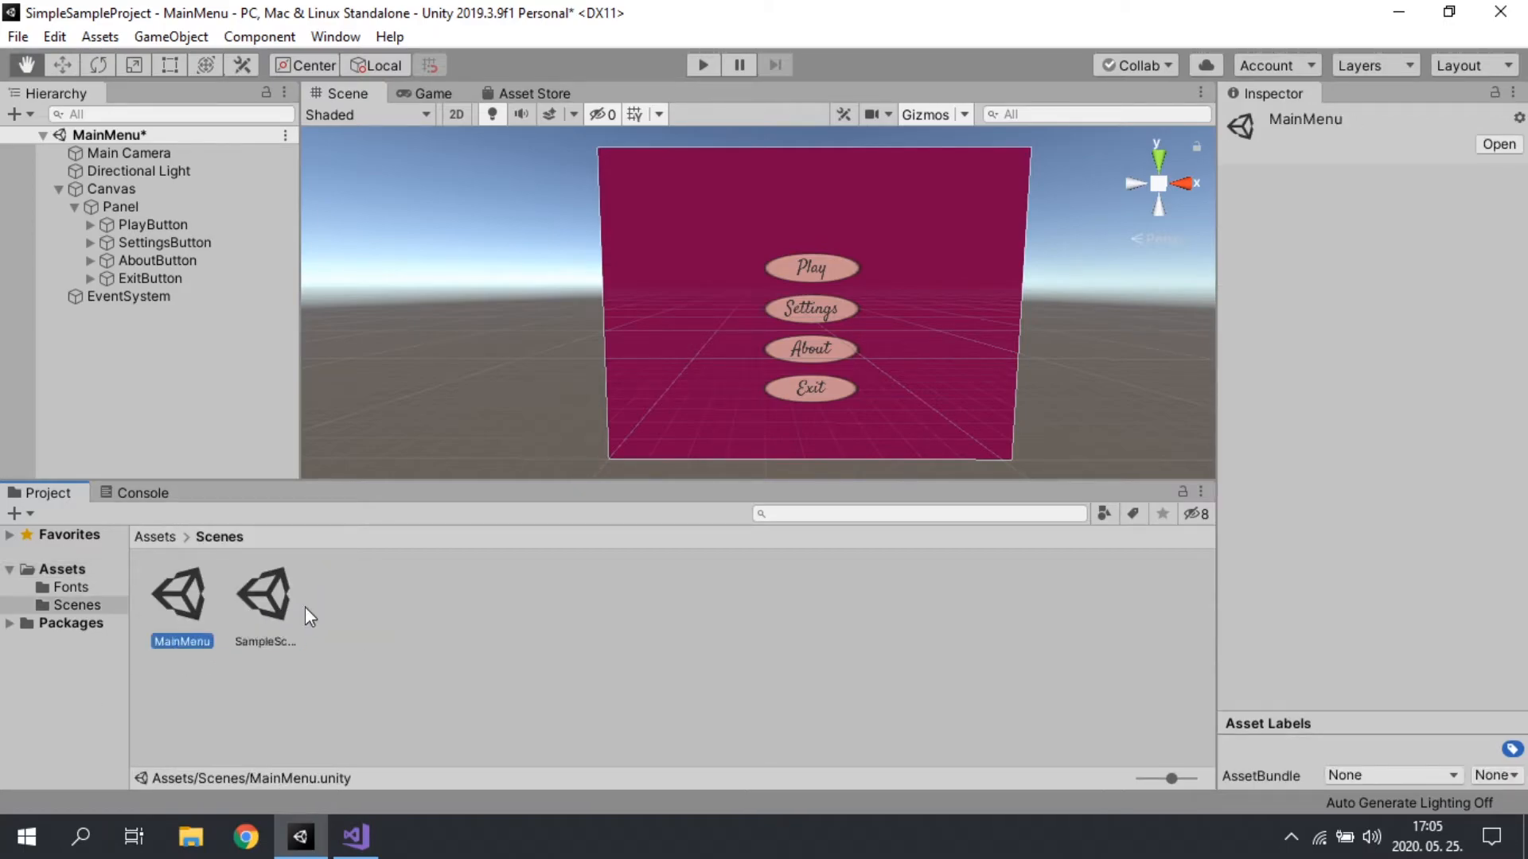
pyautogui.click(270, 619)
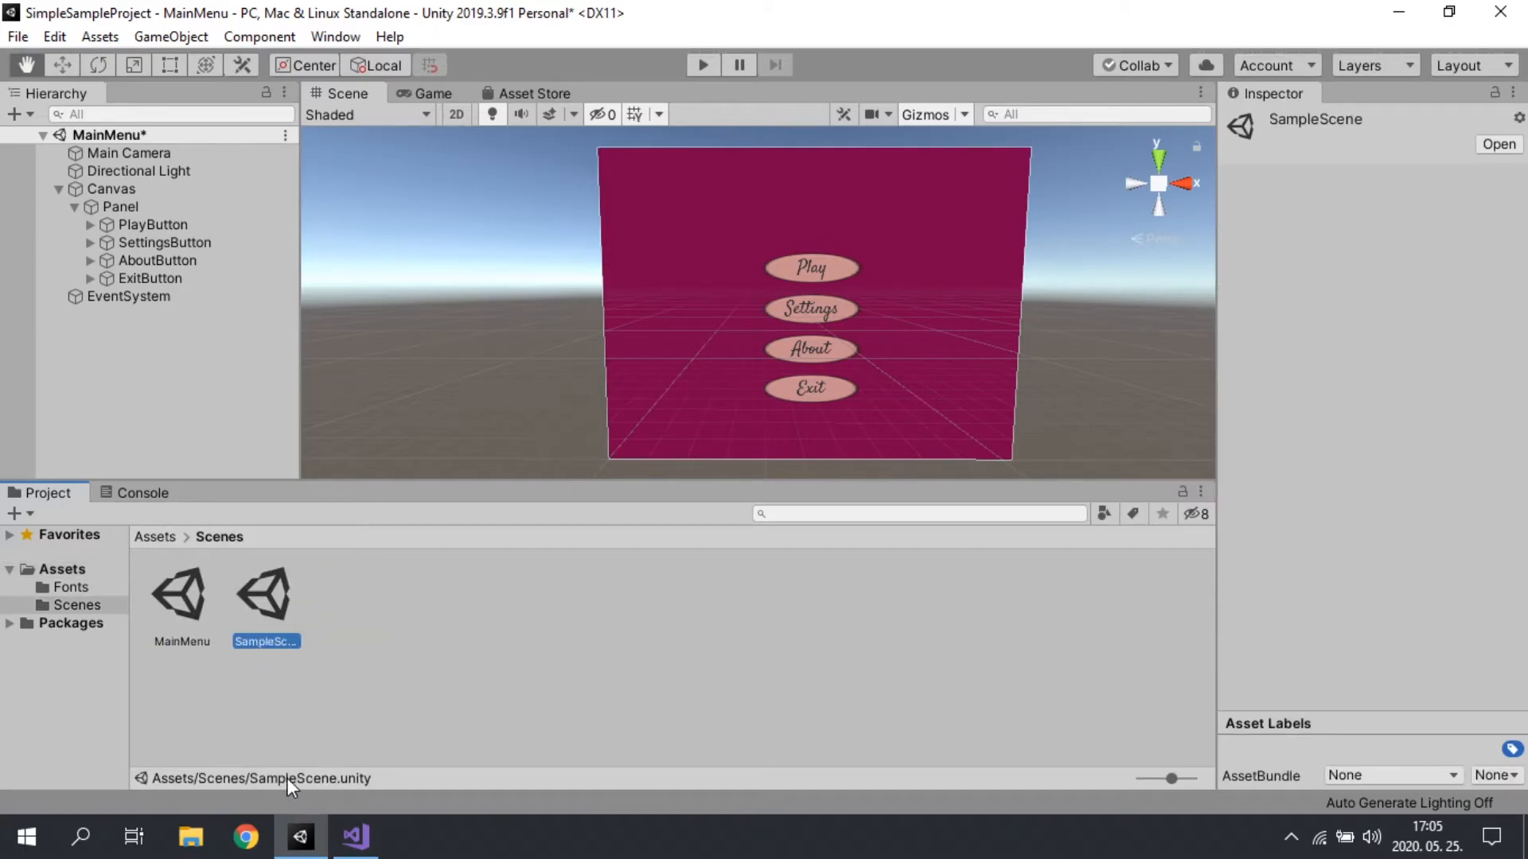
pyautogui.press('F2')
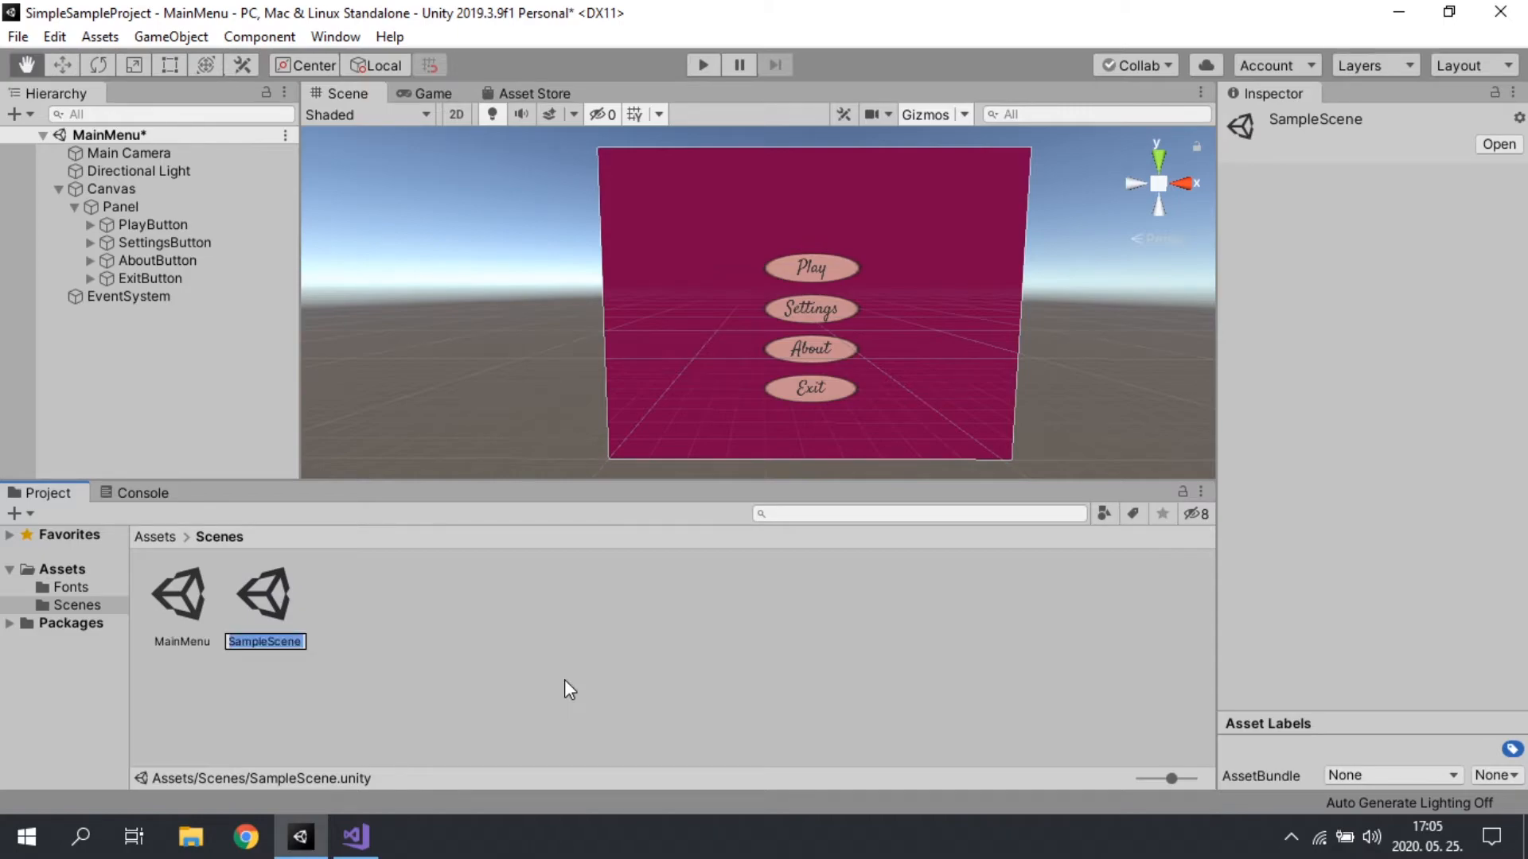
pyautogui.press('BackSpace')
pyautogui.write('Game')
pyautogui.press('Return')
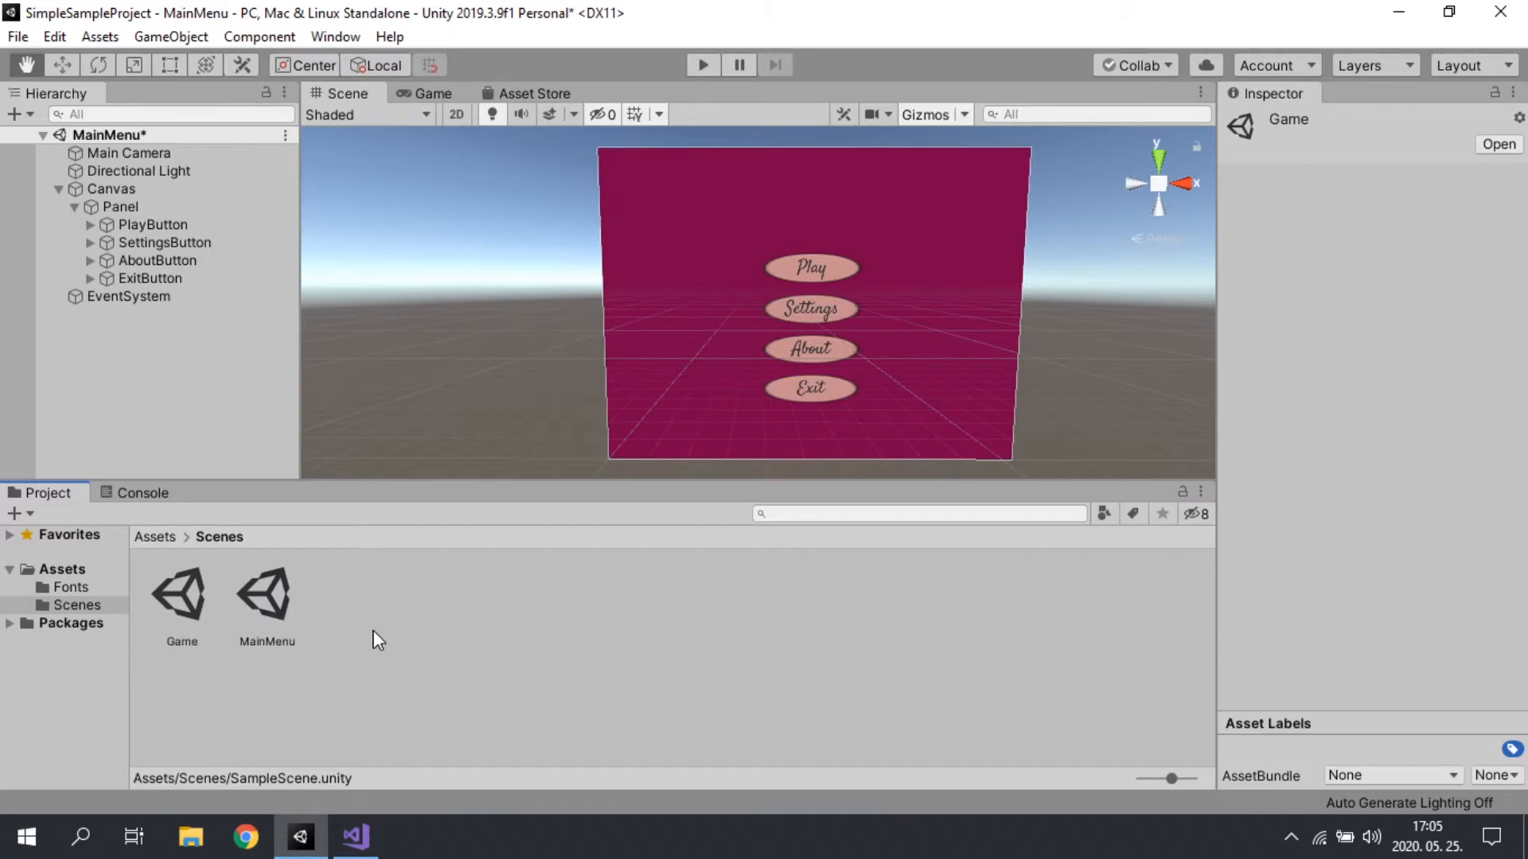
# Step: Switch back to Visual Studio and enter Game as the scene name in the LoadScene call
pyautogui.click(376, 820)
pyautogui.write('Game");')
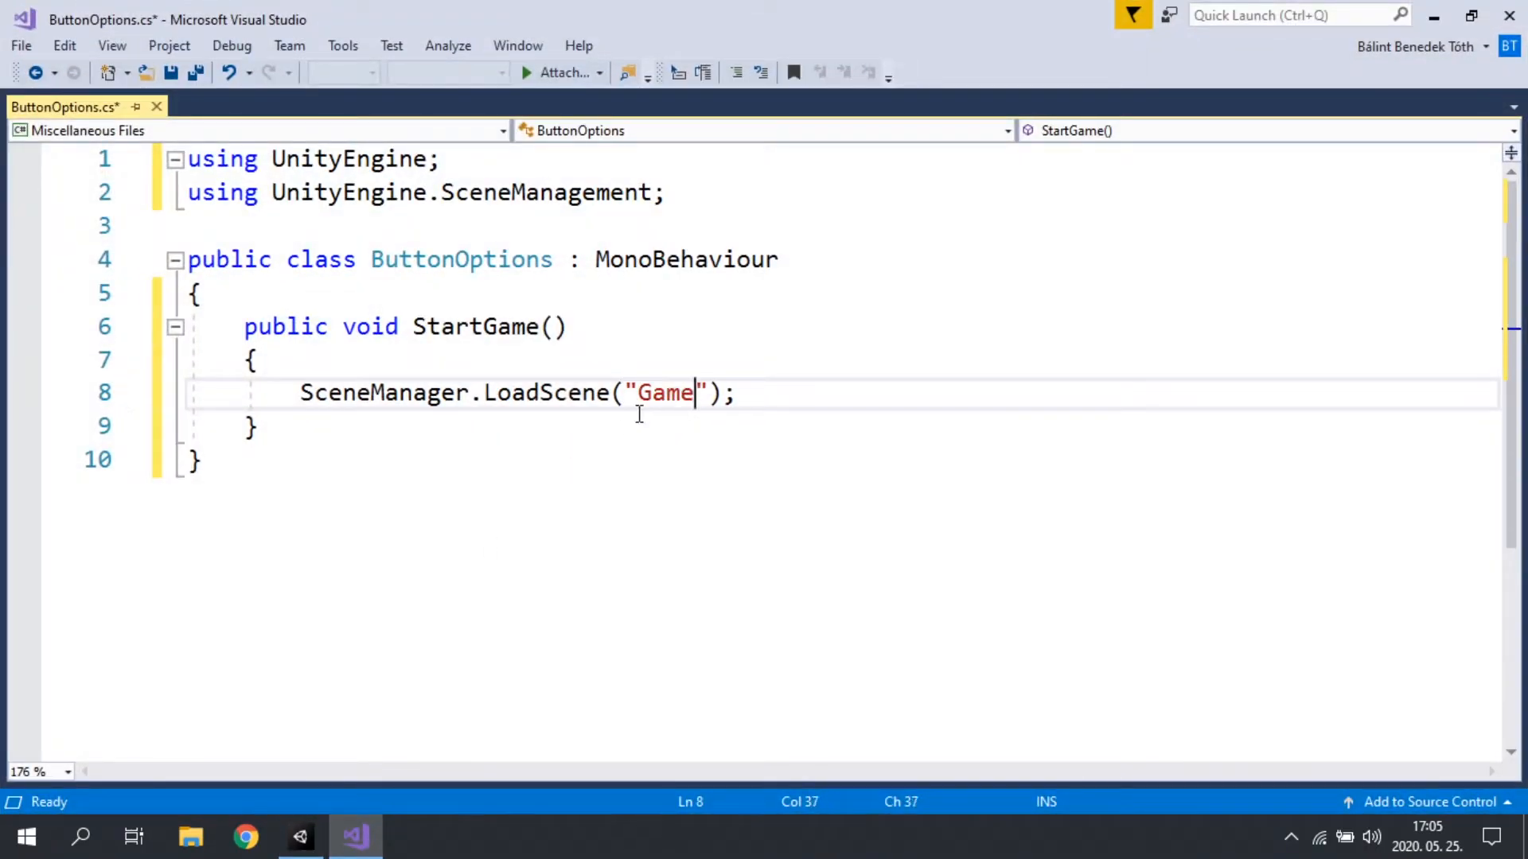
pyautogui.moveTo(300, 394); pyautogui.dragTo(804, 386)
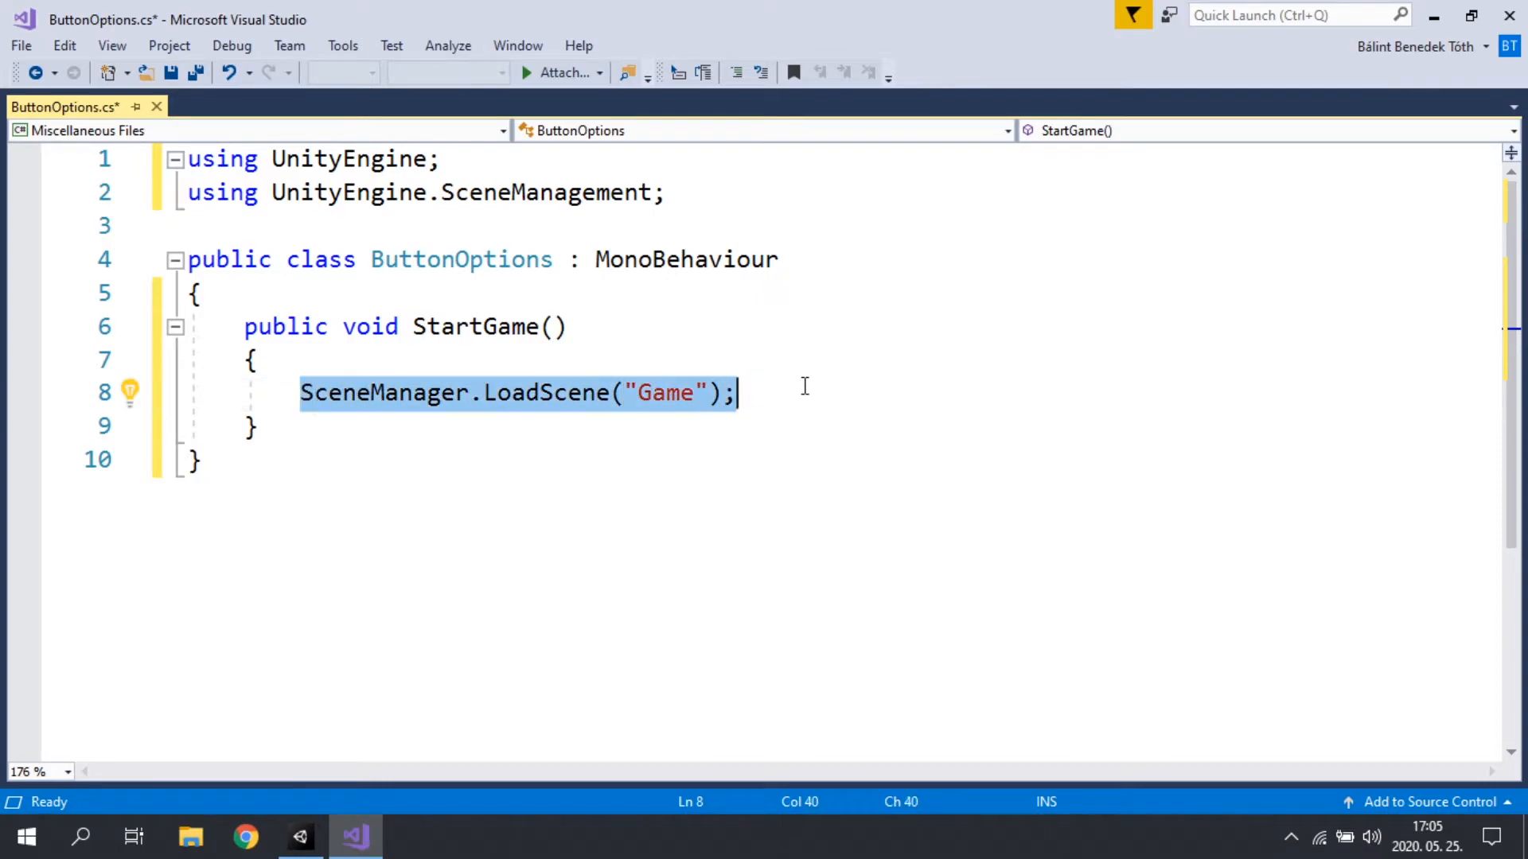
# Step: Add an empty public void QuitGame() method below StartGame, separated by a blank line
pyautogui.click(370, 430)
pyautogui.press('Return')
pyautogui.press('Return')
pyautogui.write('public void S')
pyautogui.press('BackSpace')
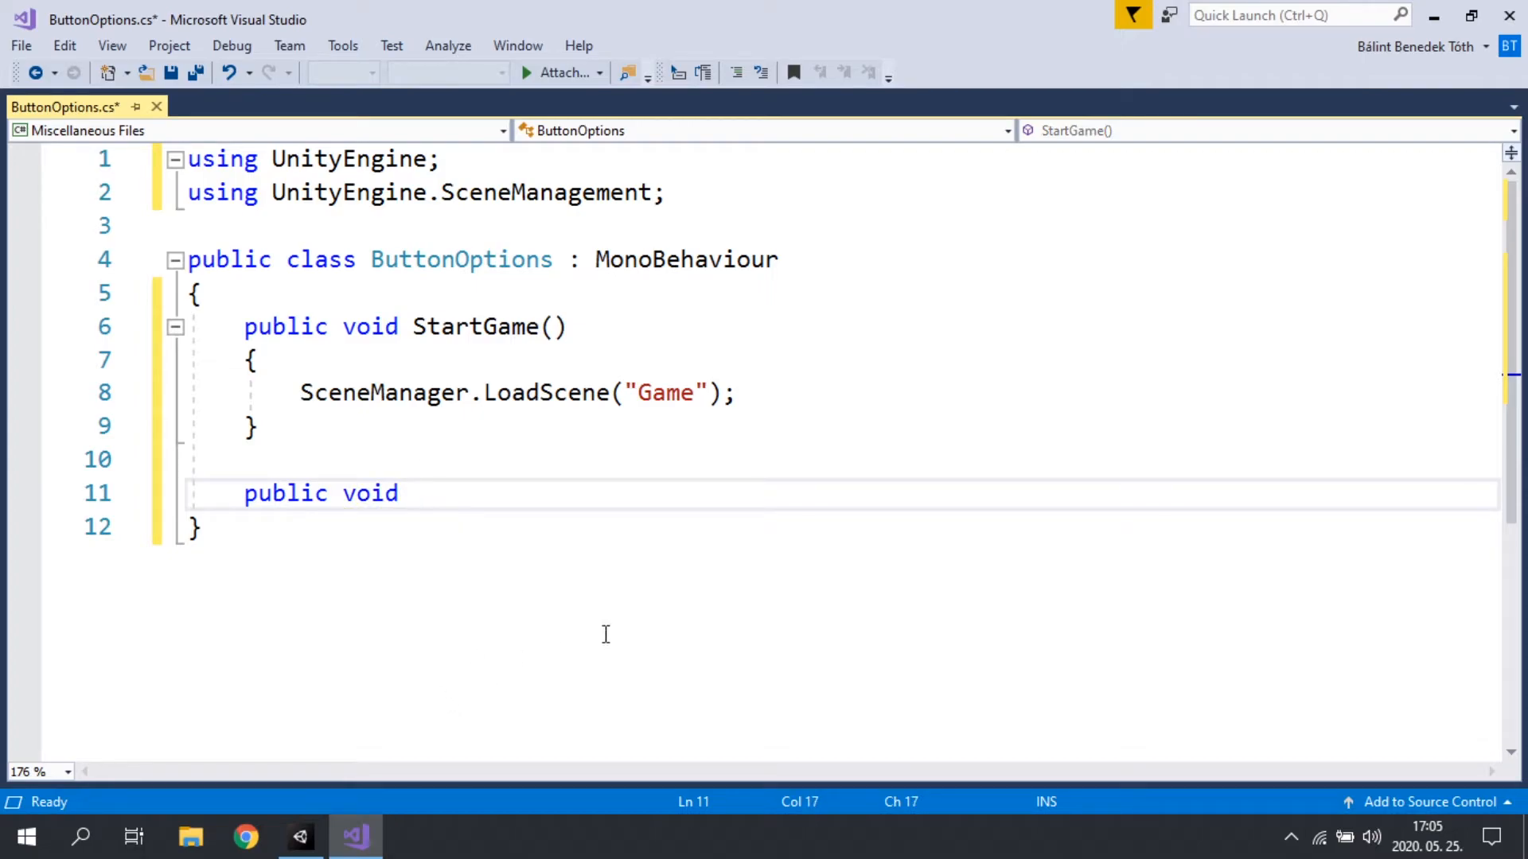
pyautogui.write('E')
pyautogui.press('BackSpace')
pyautogui.write('QuitGame() {')
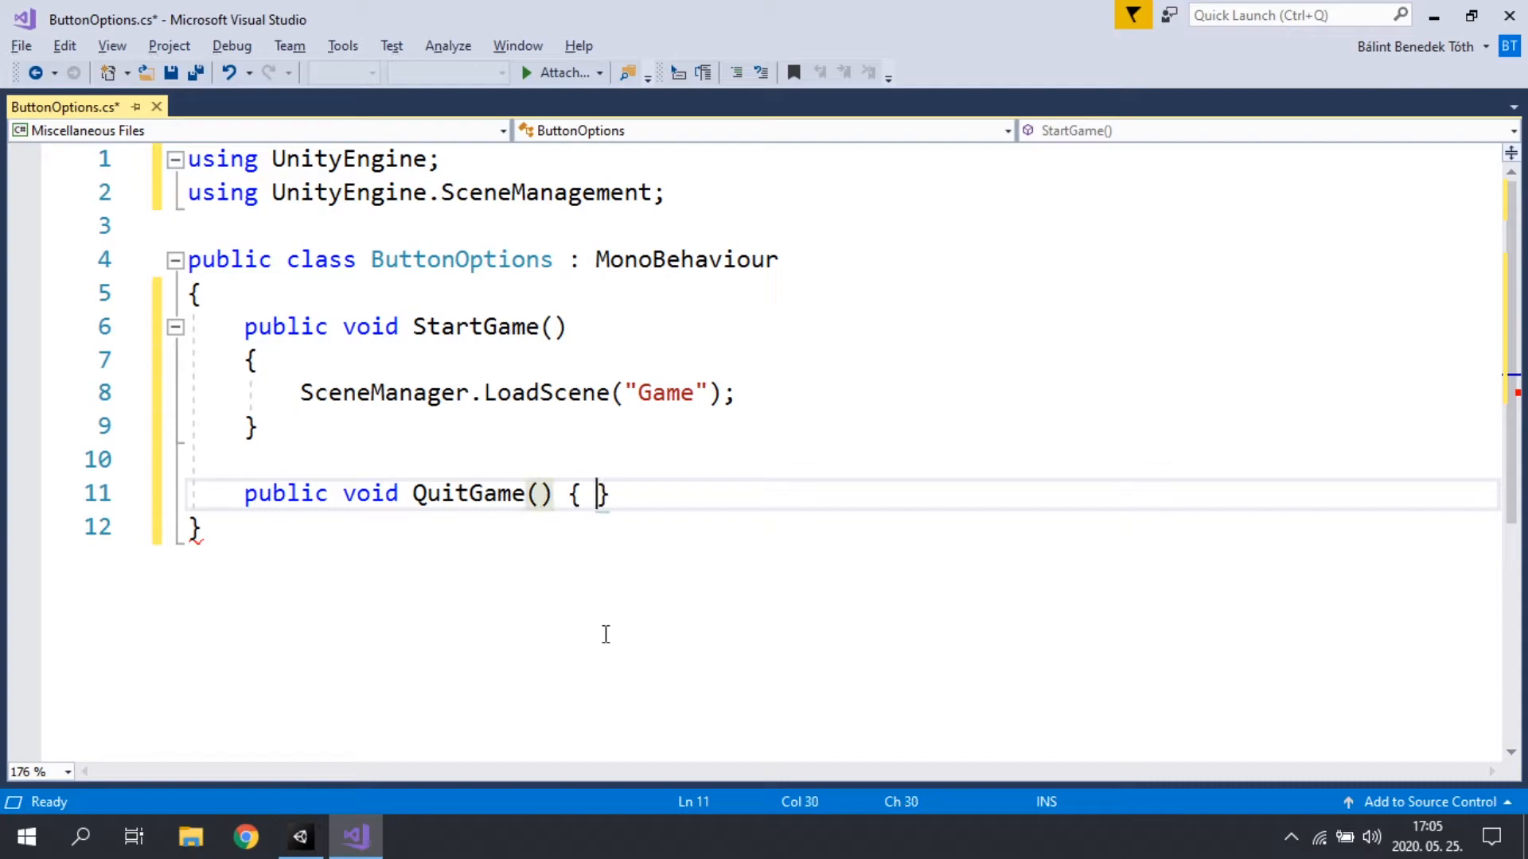
pyautogui.press('Return')
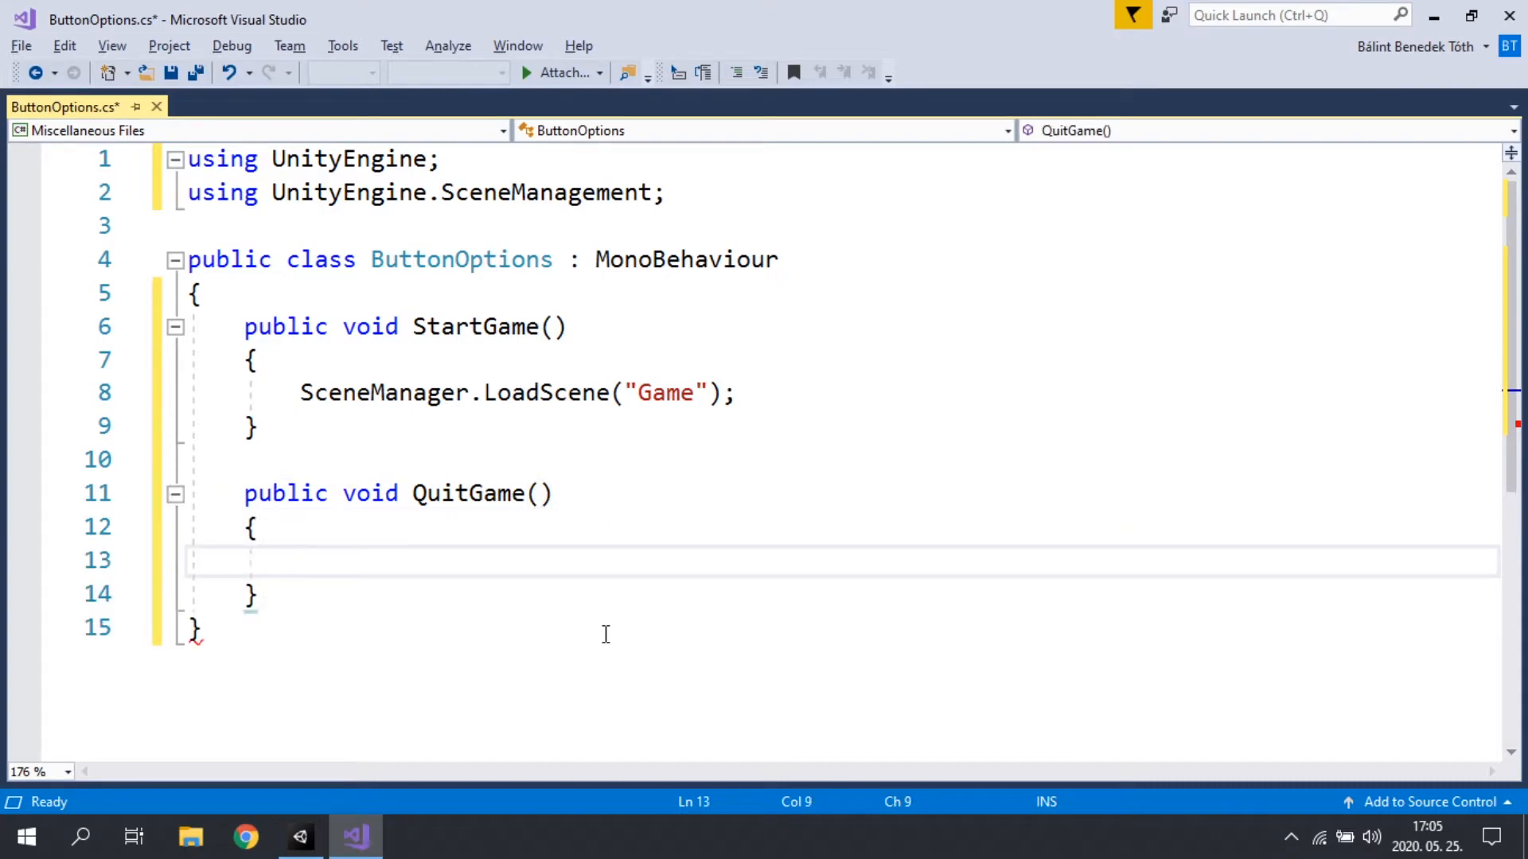
# Step: Write Application.Quit(); inside the QuitGame method and save the ButtonOptions script
pyautogui.write('Application.')
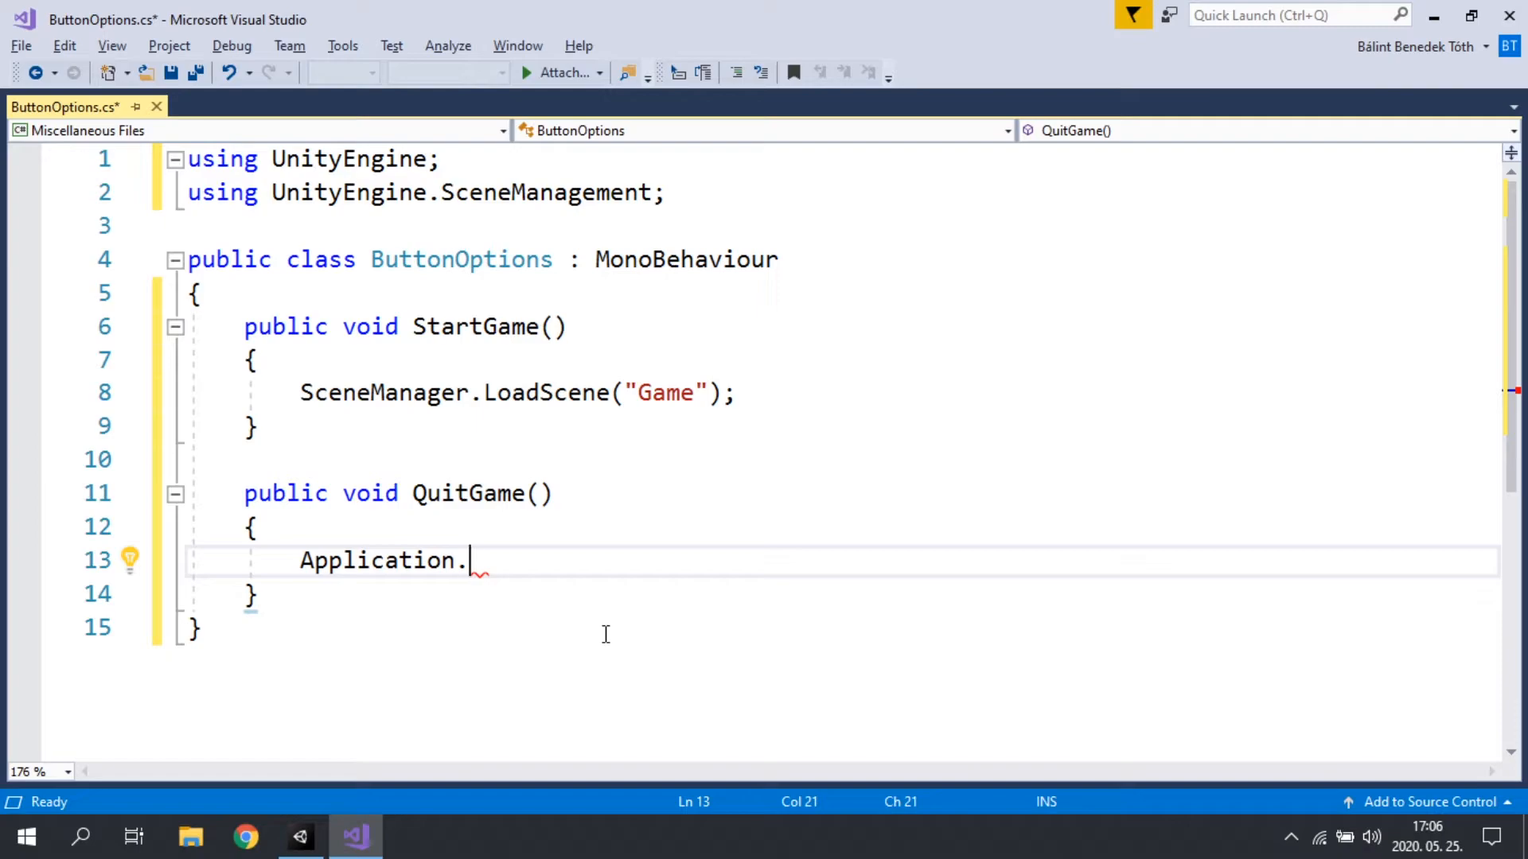
pyautogui.write('Quit();')
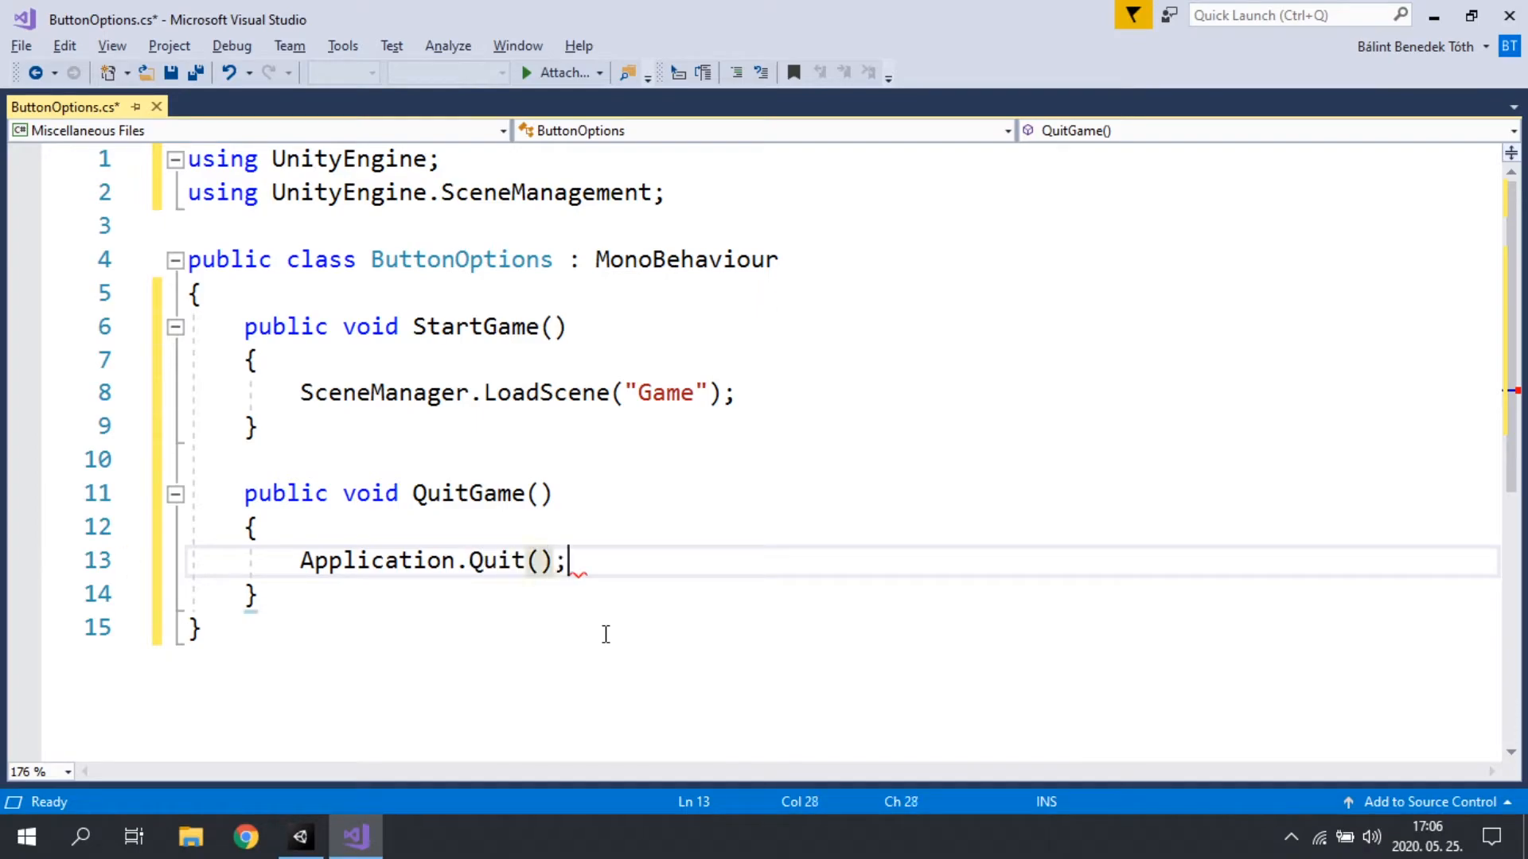
pyautogui.hotkey('ctrl', 's')
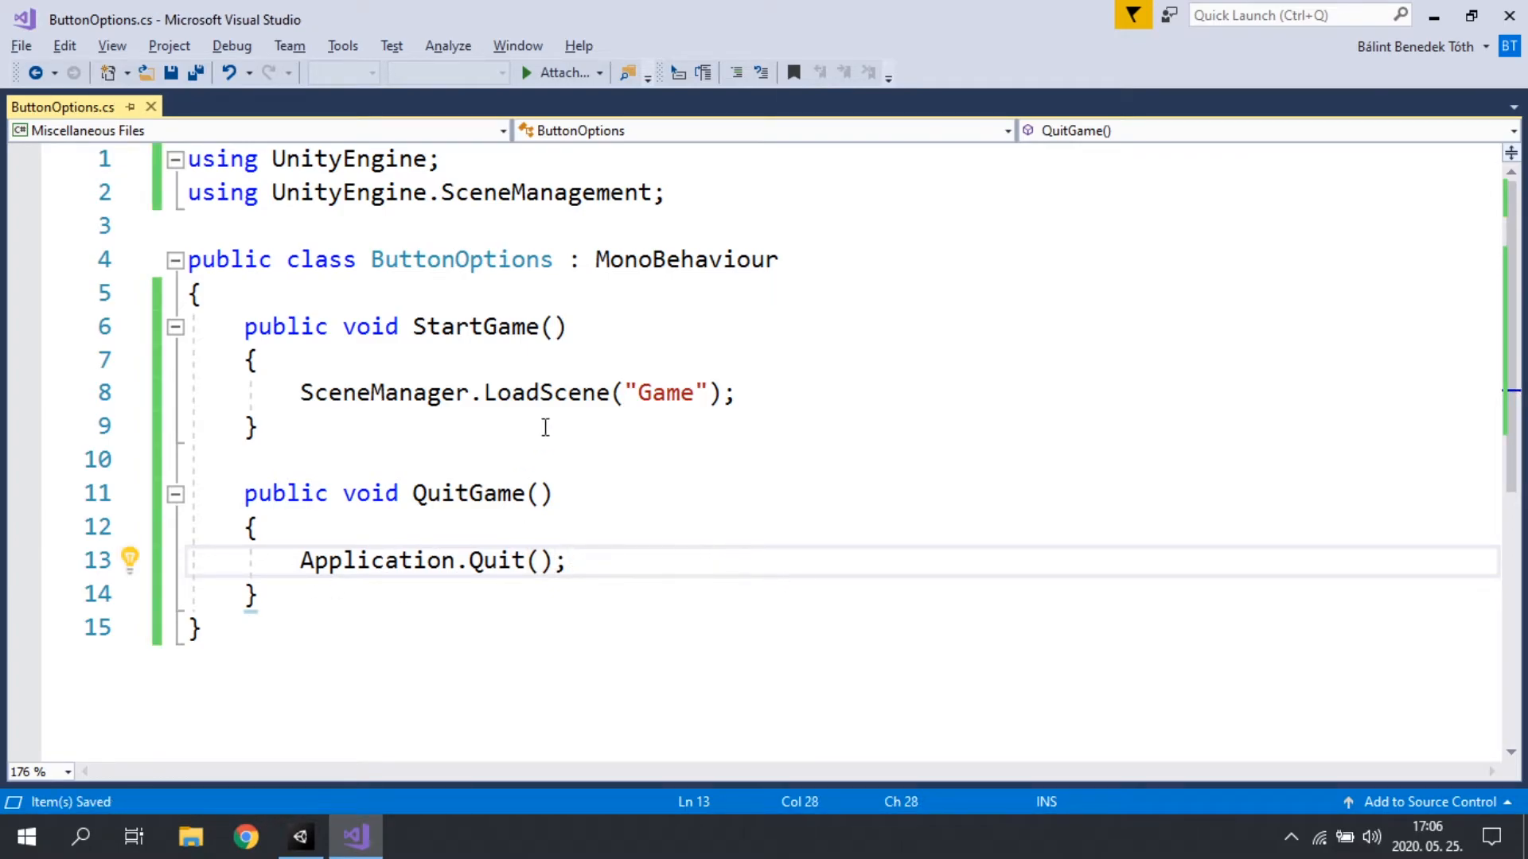
# Step: Switch to Unity, select PlayButton in the Hierarchy and examine the On Click () list of its Button component
pyautogui.click(1433, 16)
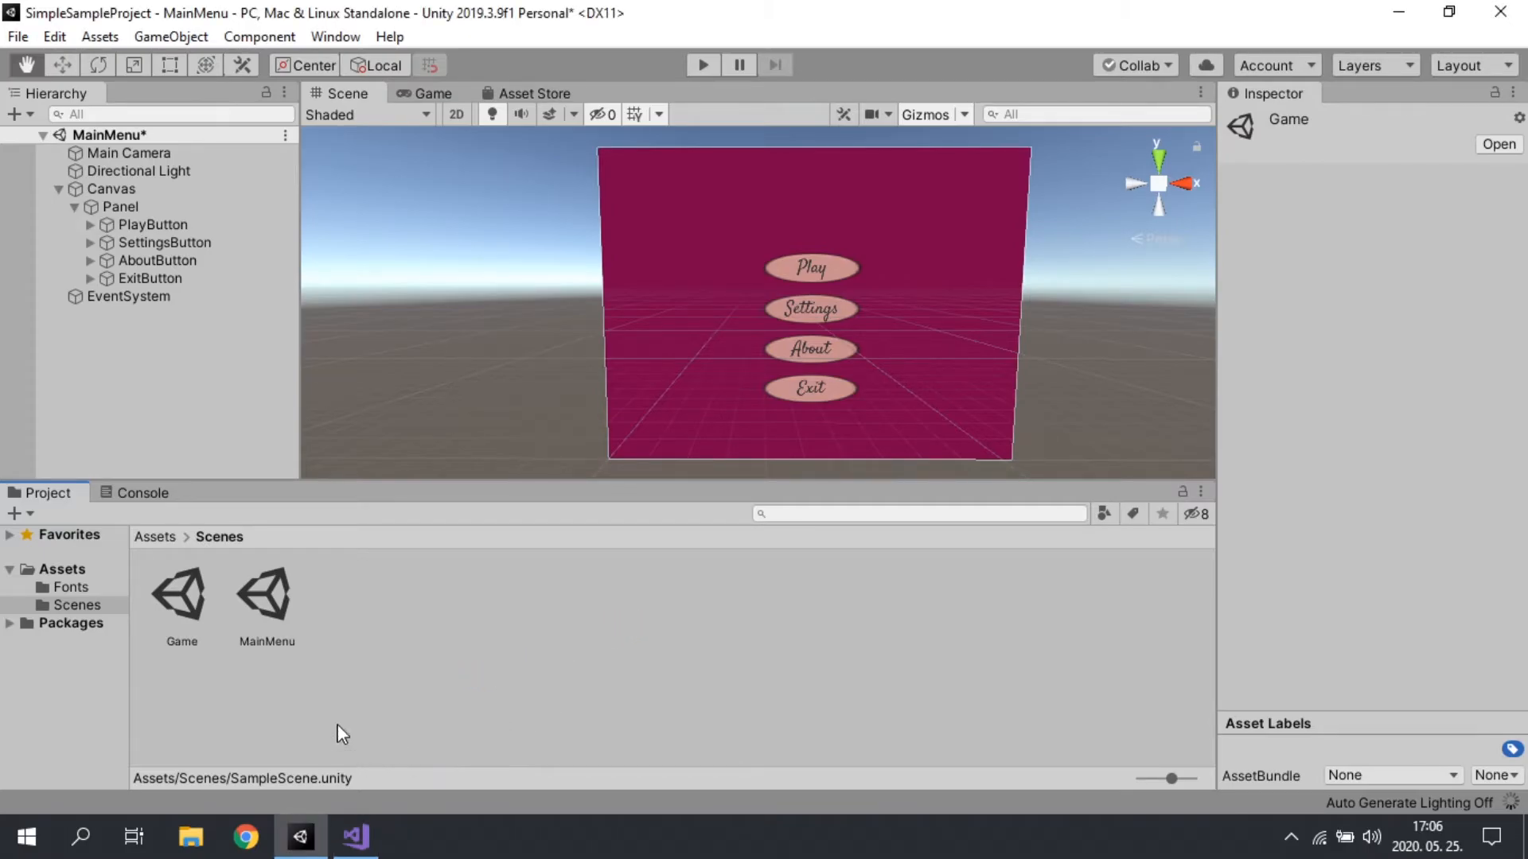
pyautogui.click(356, 836)
pyautogui.click(355, 836)
pyautogui.click(232, 565)
pyautogui.click(164, 229)
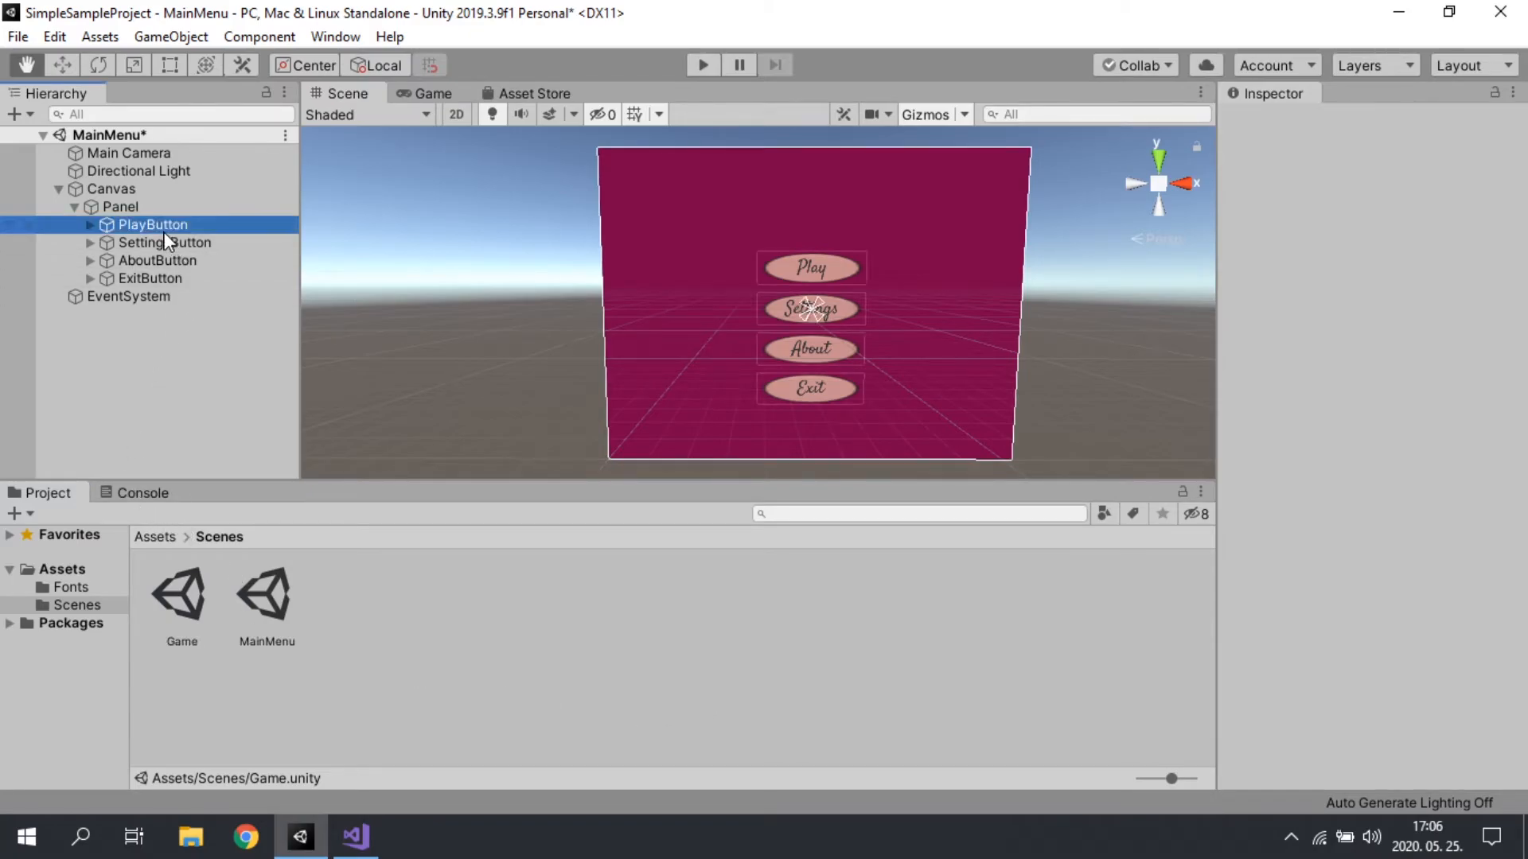
pyautogui.click(192, 355)
pyautogui.click(153, 225)
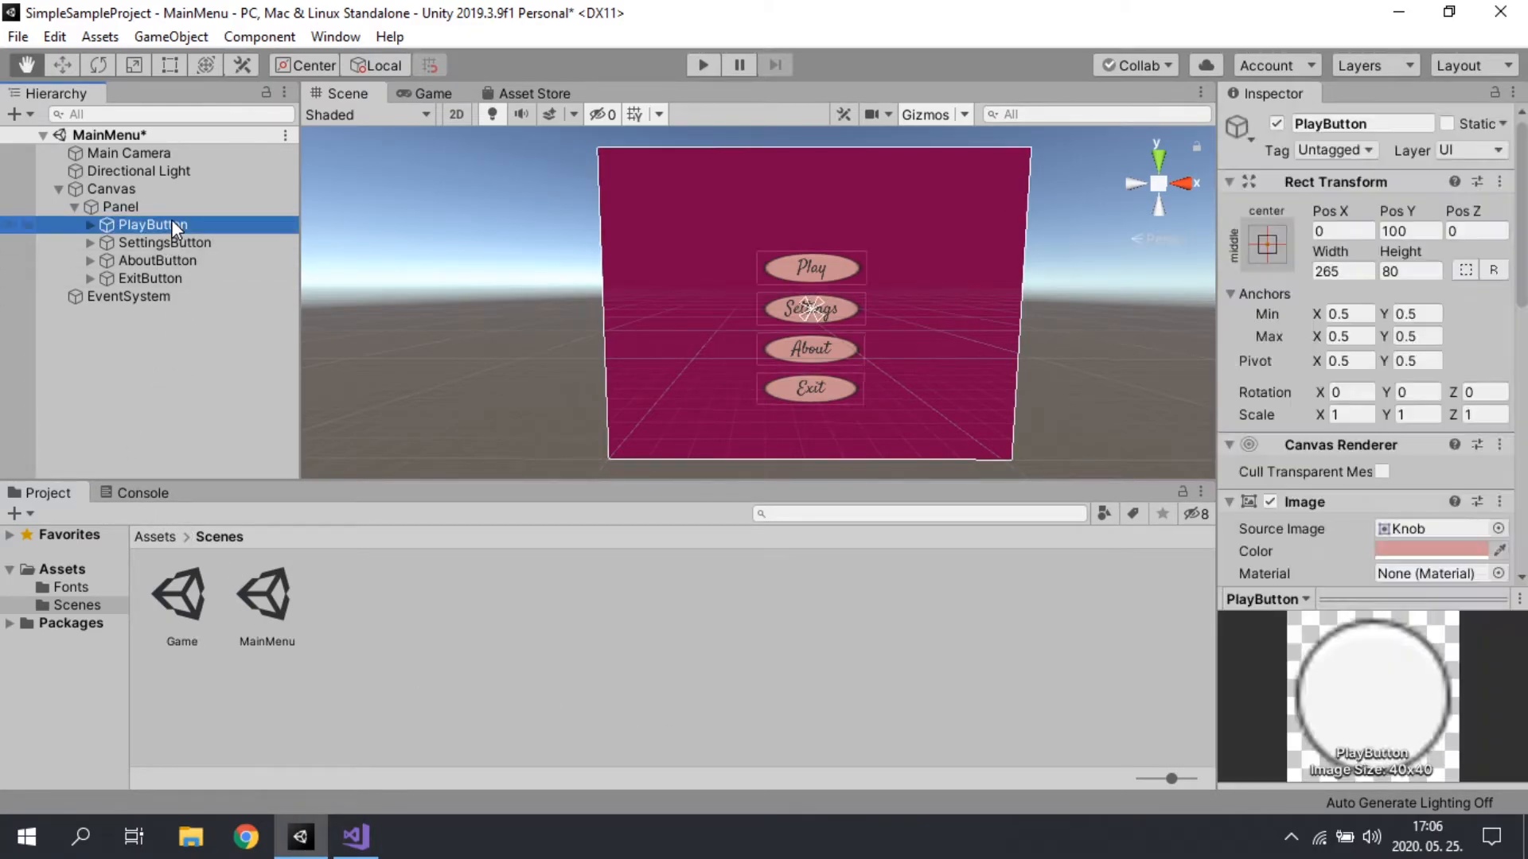
pyautogui.scroll(-5, 1367, 509)
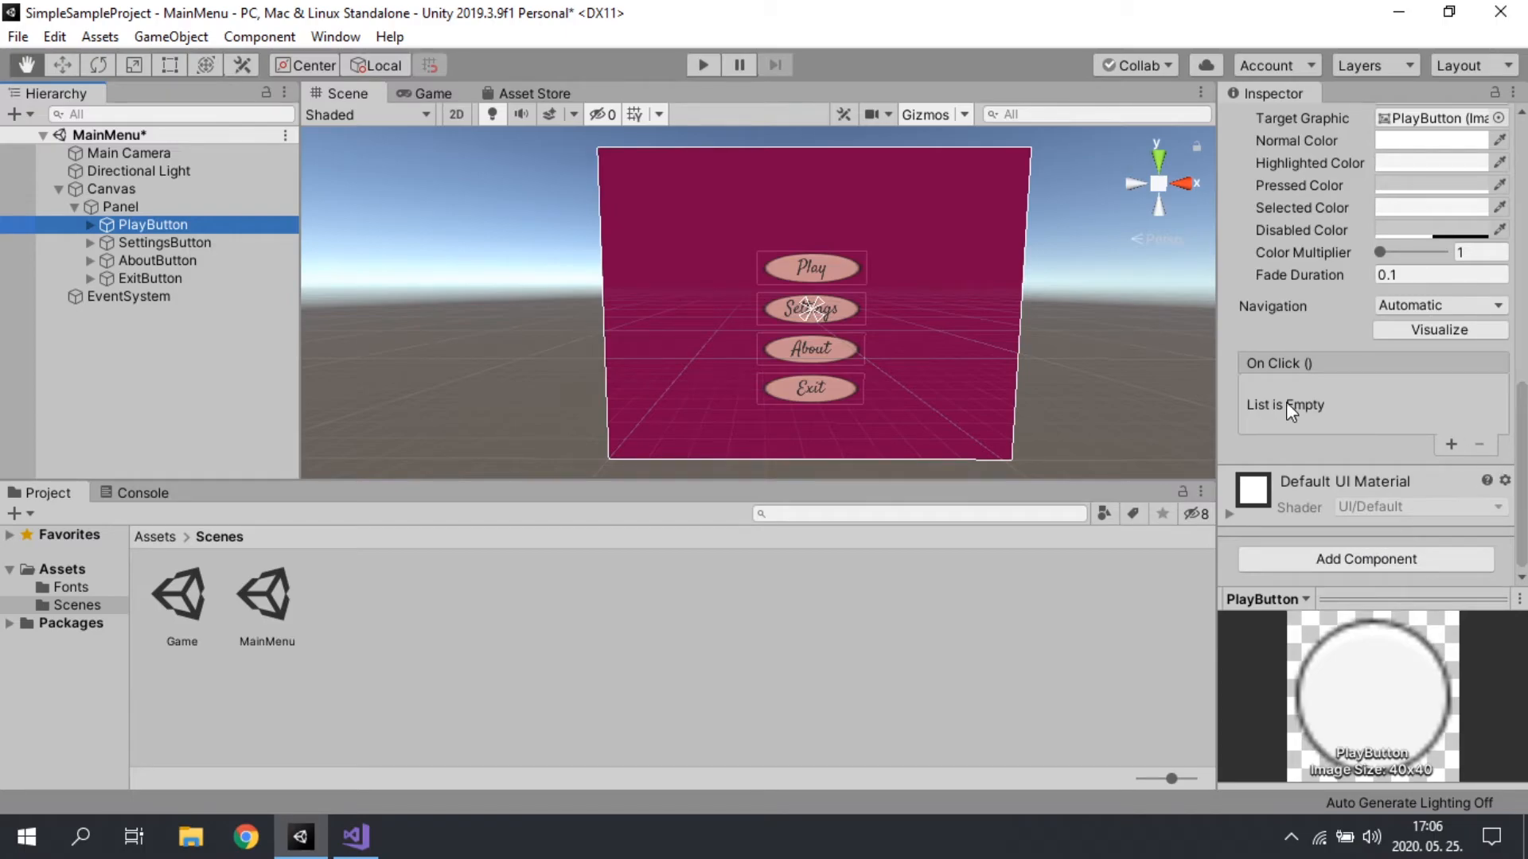
pyautogui.scroll(10, 1286, 402)
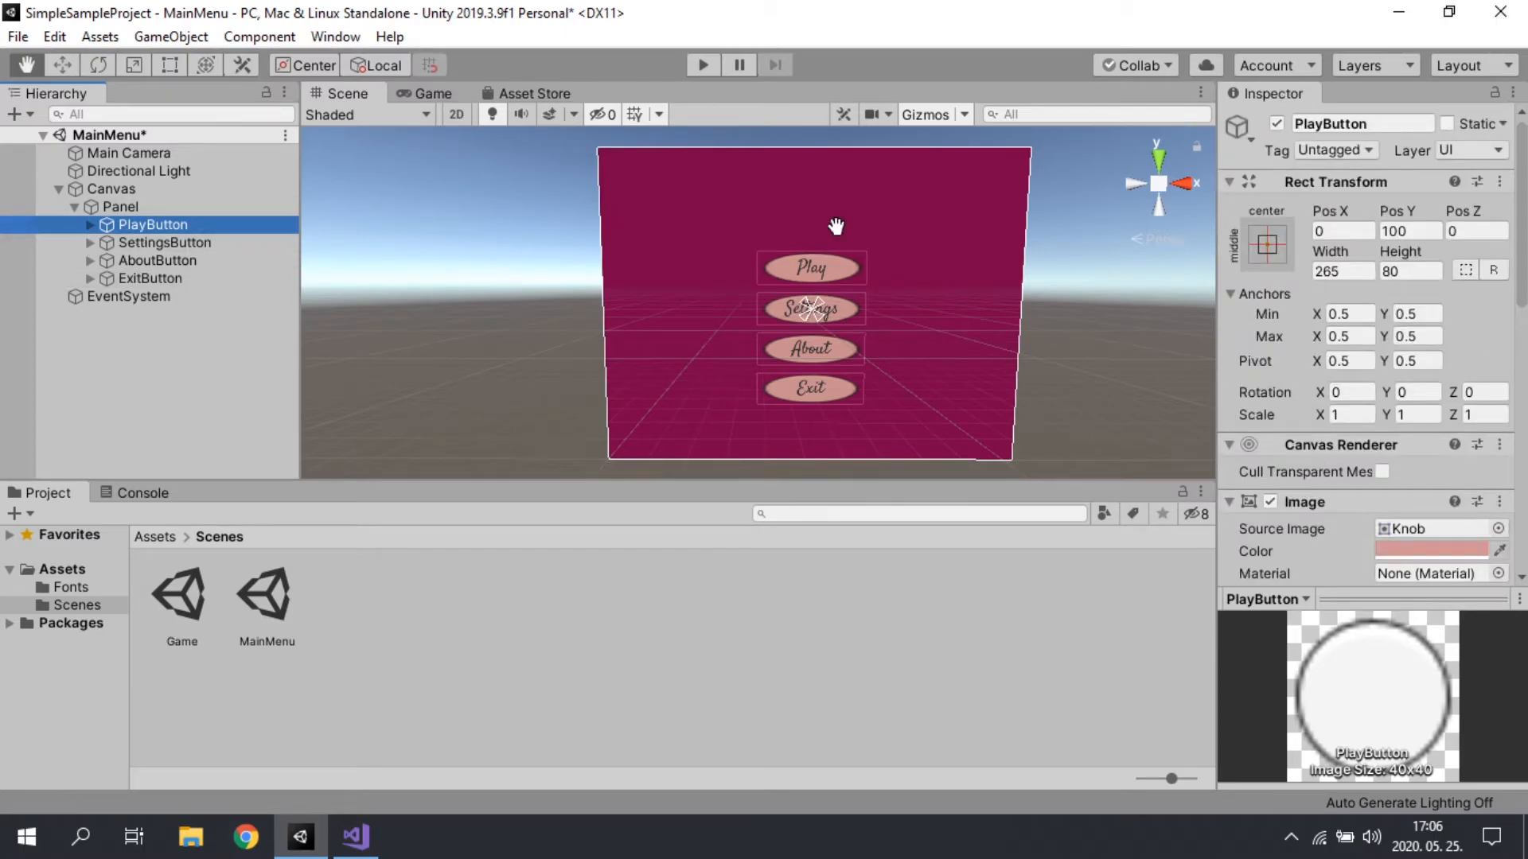
# Step: Add an empty entry to PlayButton's On Click () list and widen the Inspector
pyautogui.scroll(-8, 1401, 347)
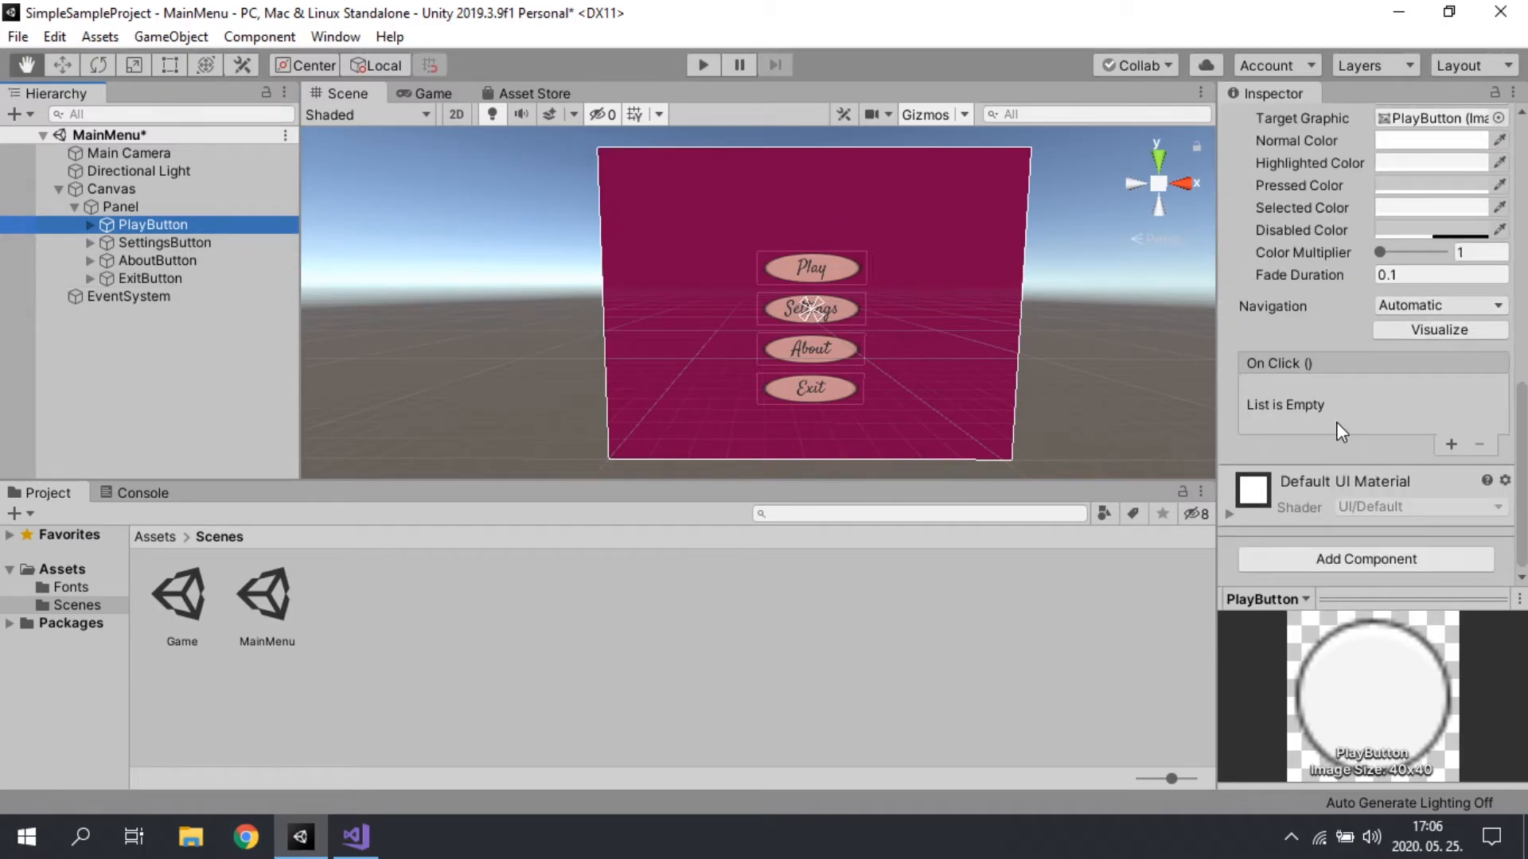
pyautogui.click(1449, 444)
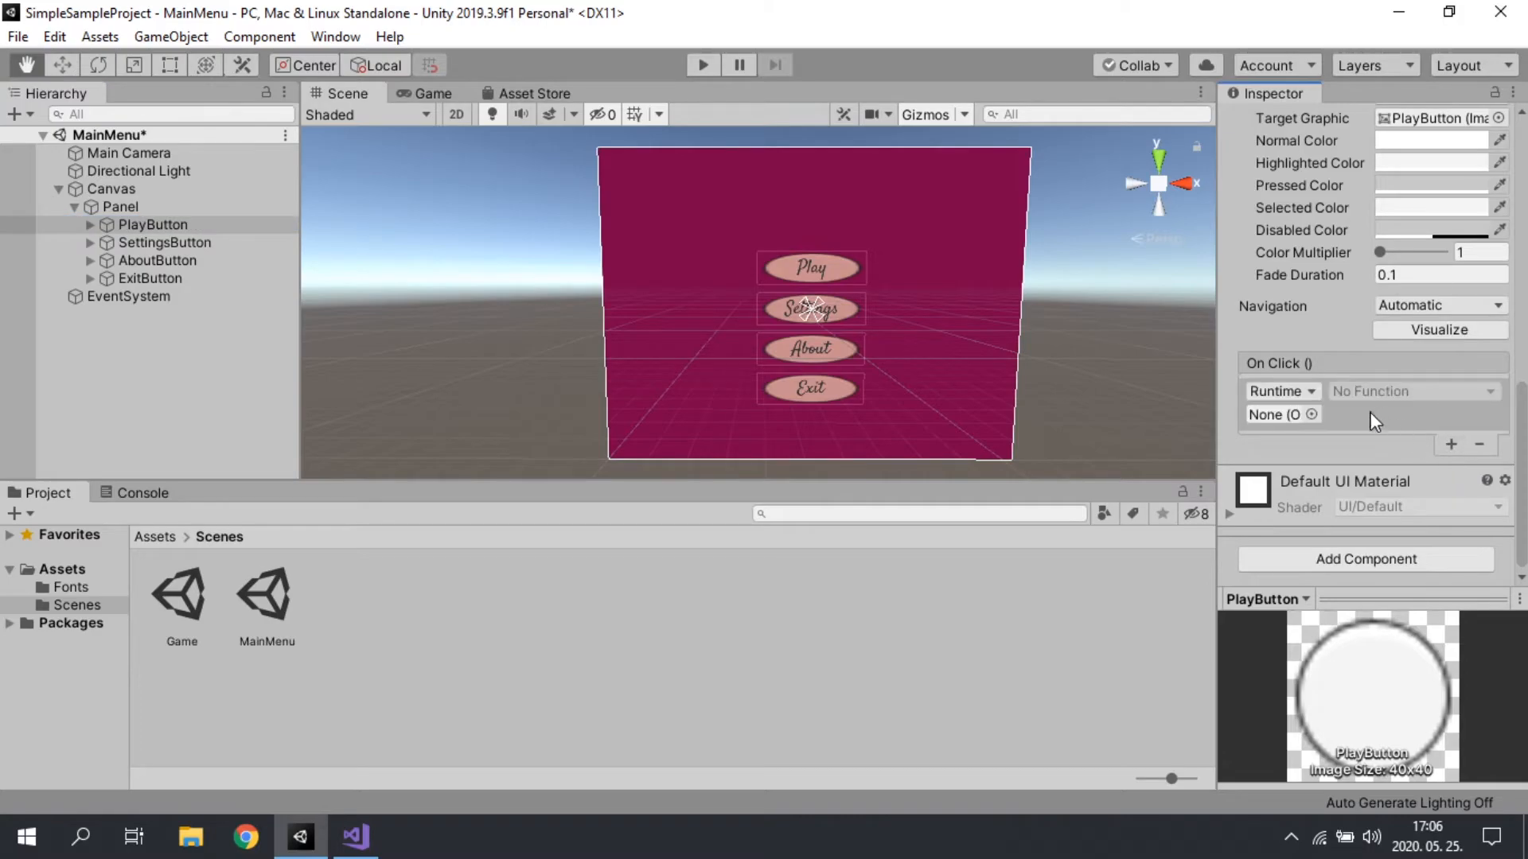
pyautogui.moveTo(1217, 393); pyautogui.dragTo(1085, 393)
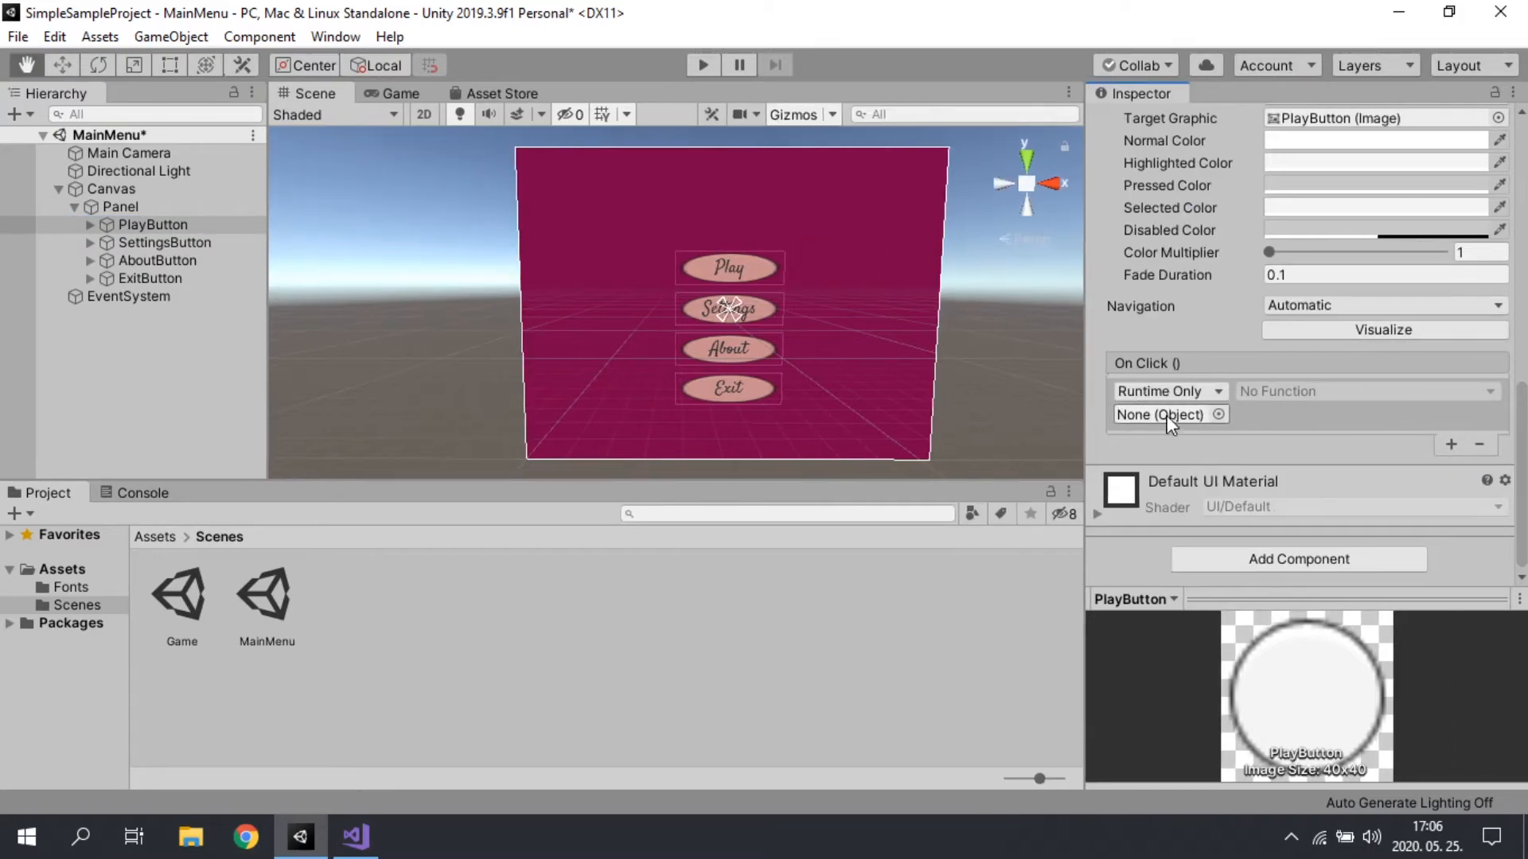
# Step: Create an empty game object at the root of the MainMenu scene and name it ButtonOptionsObject
pyautogui.click(301, 837)
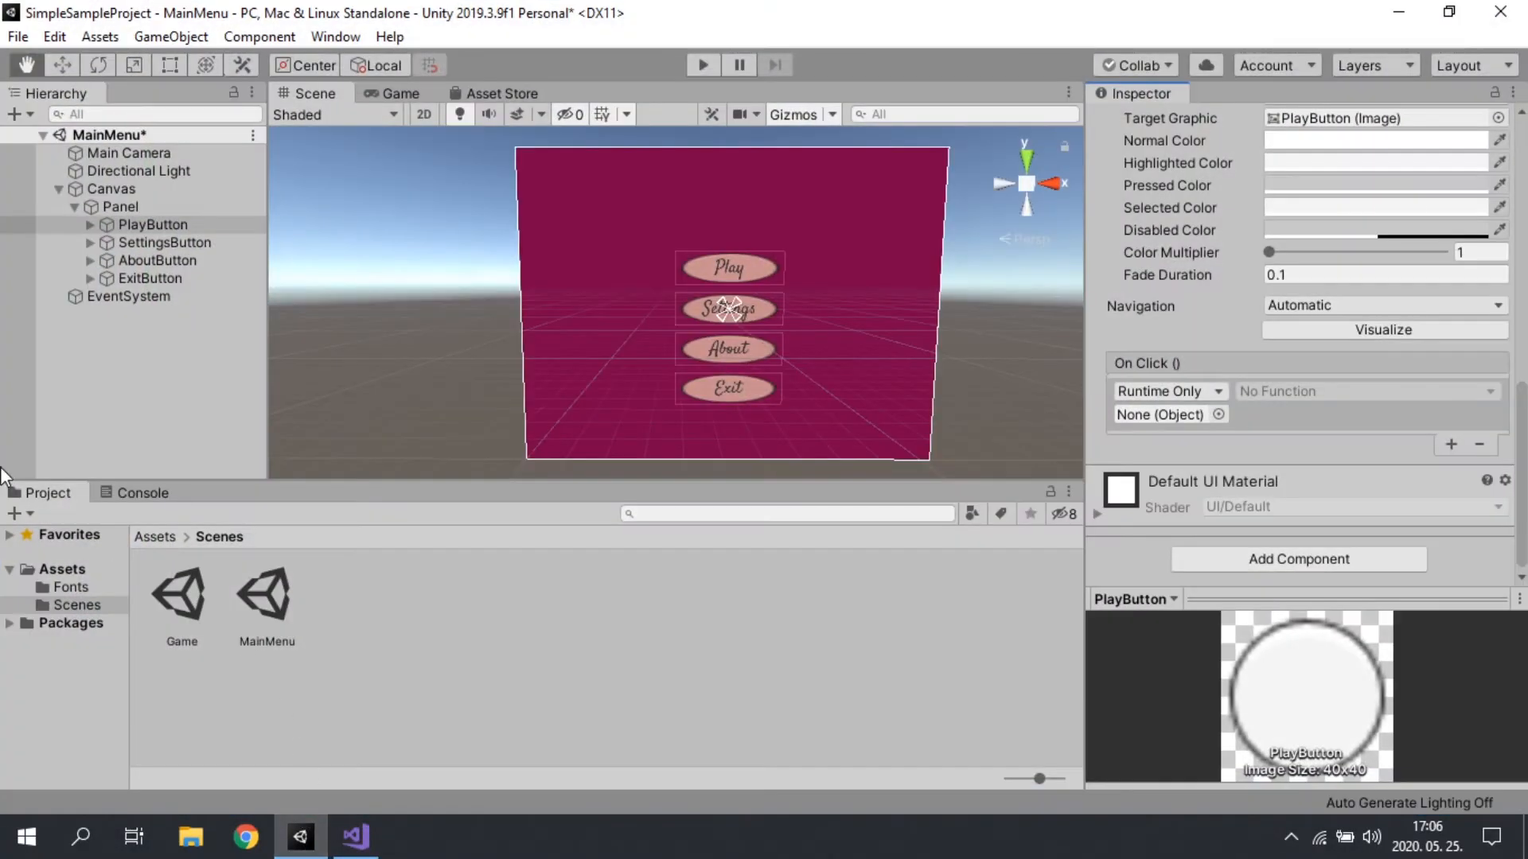
pyautogui.rightClick(103, 355)
pyautogui.click(151, 564)
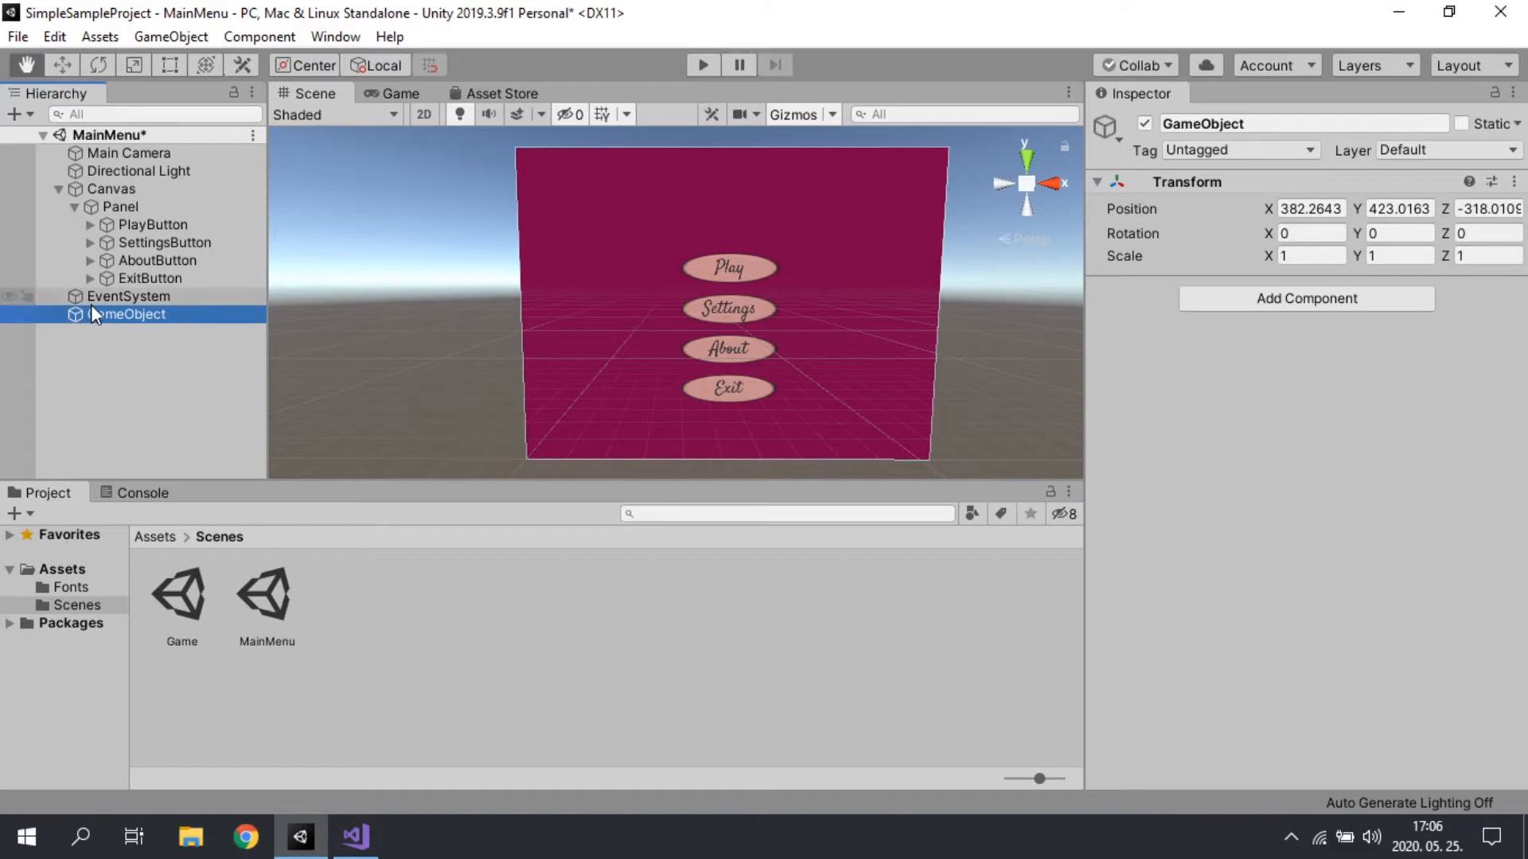
pyautogui.press('F2')
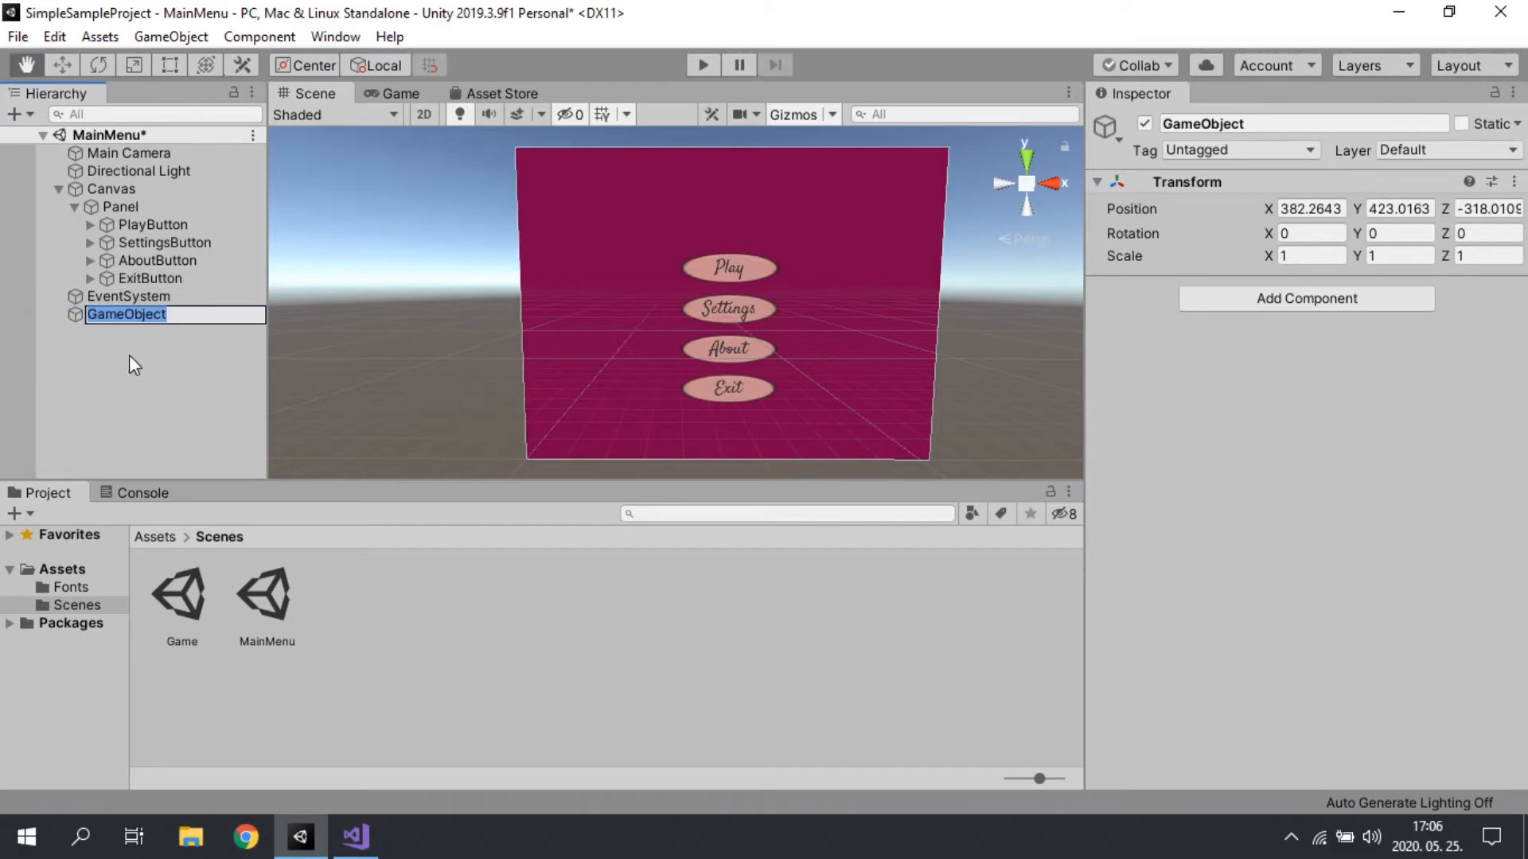
pyautogui.press('BackSpace')
pyautogui.write('ButtonOptionsObject')
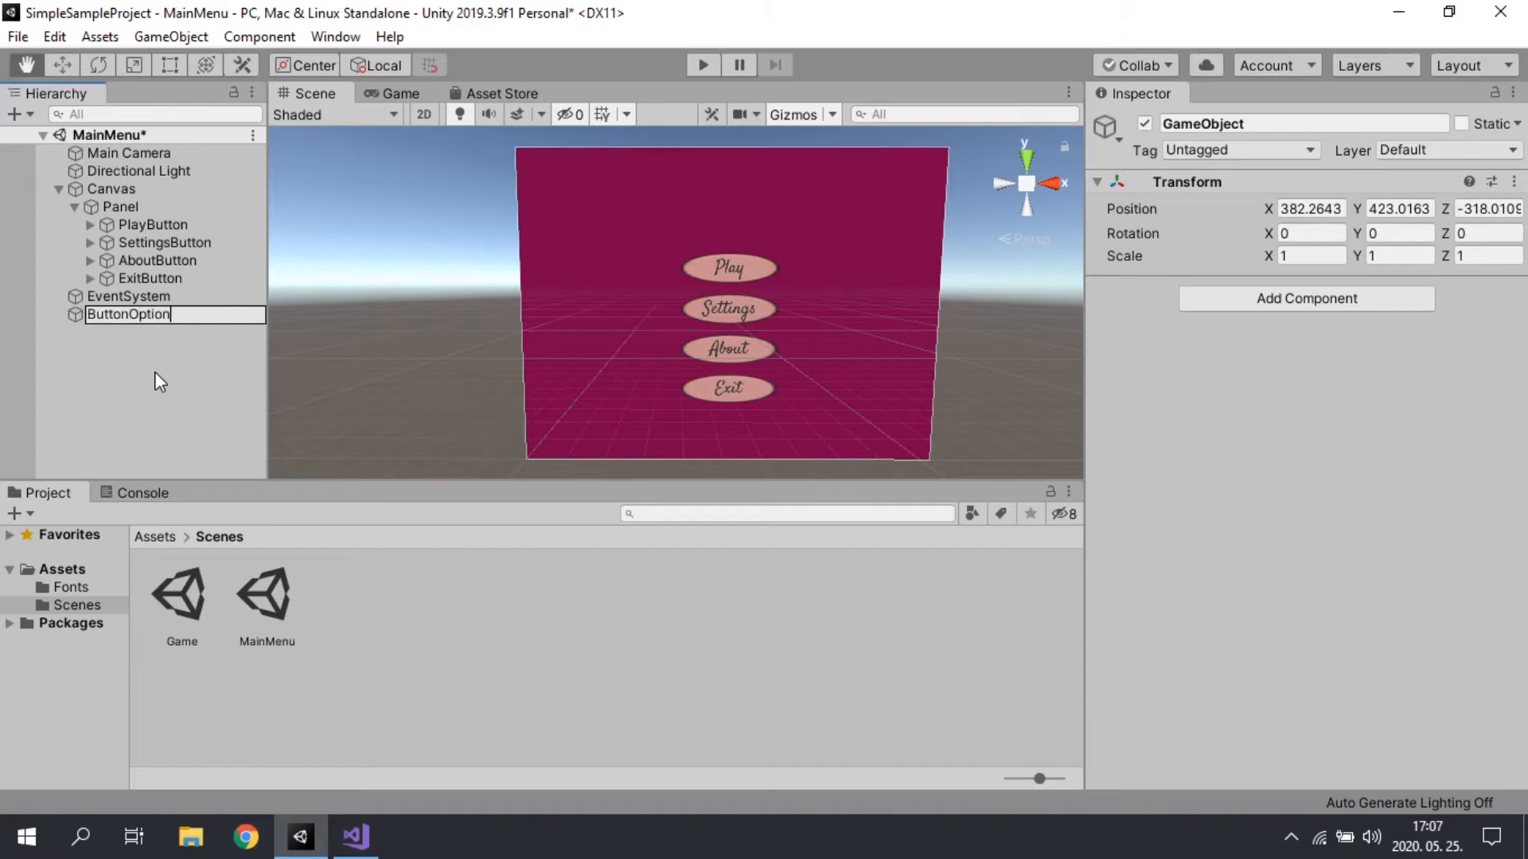
pyautogui.press('Return')
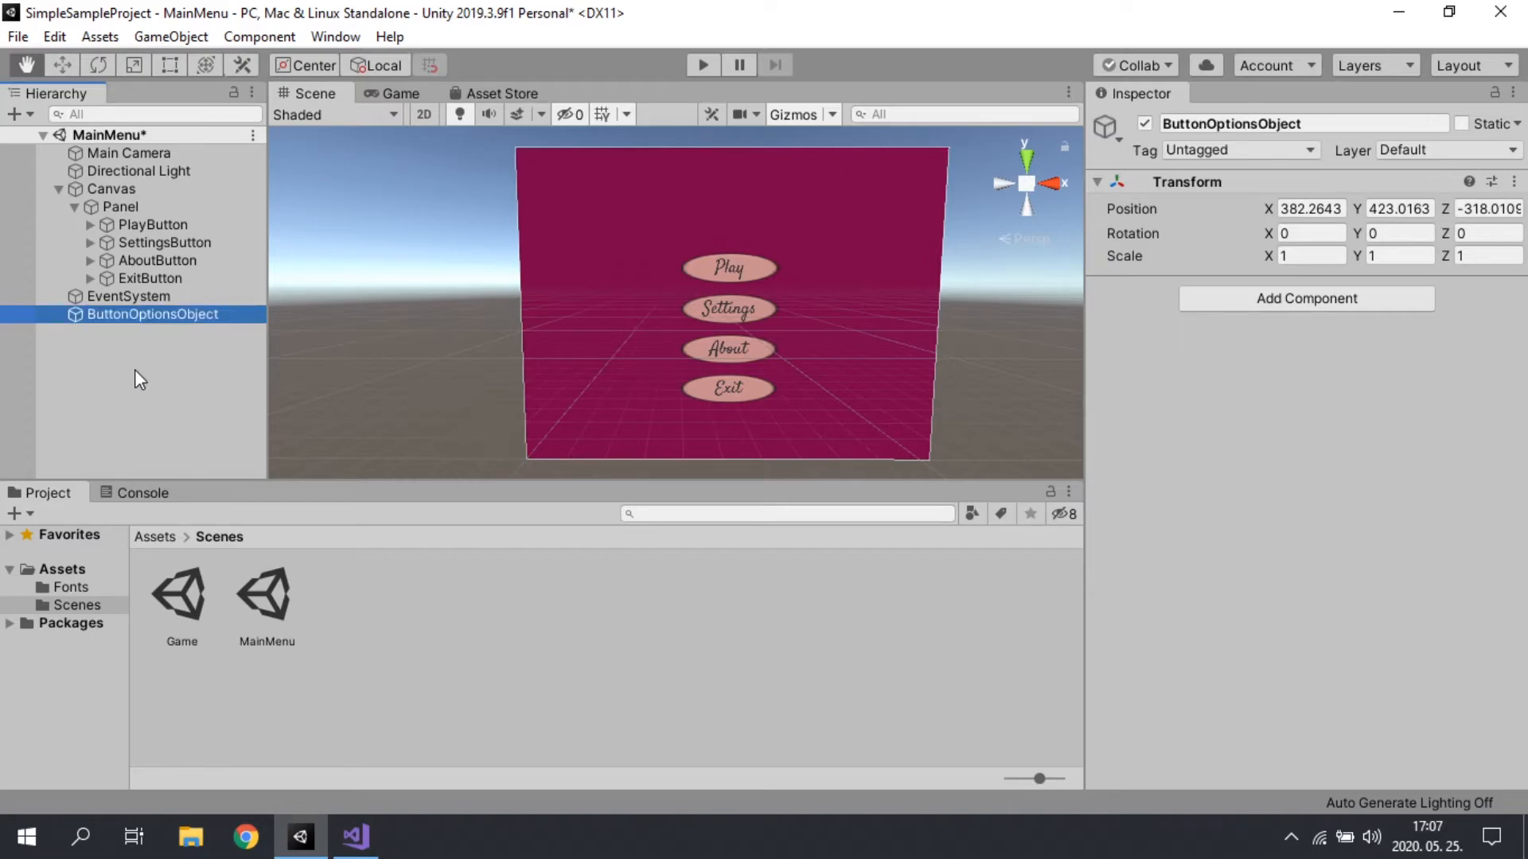
# Step: Create a folder named Scripts inside the Assets folder
pyautogui.click(64, 569)
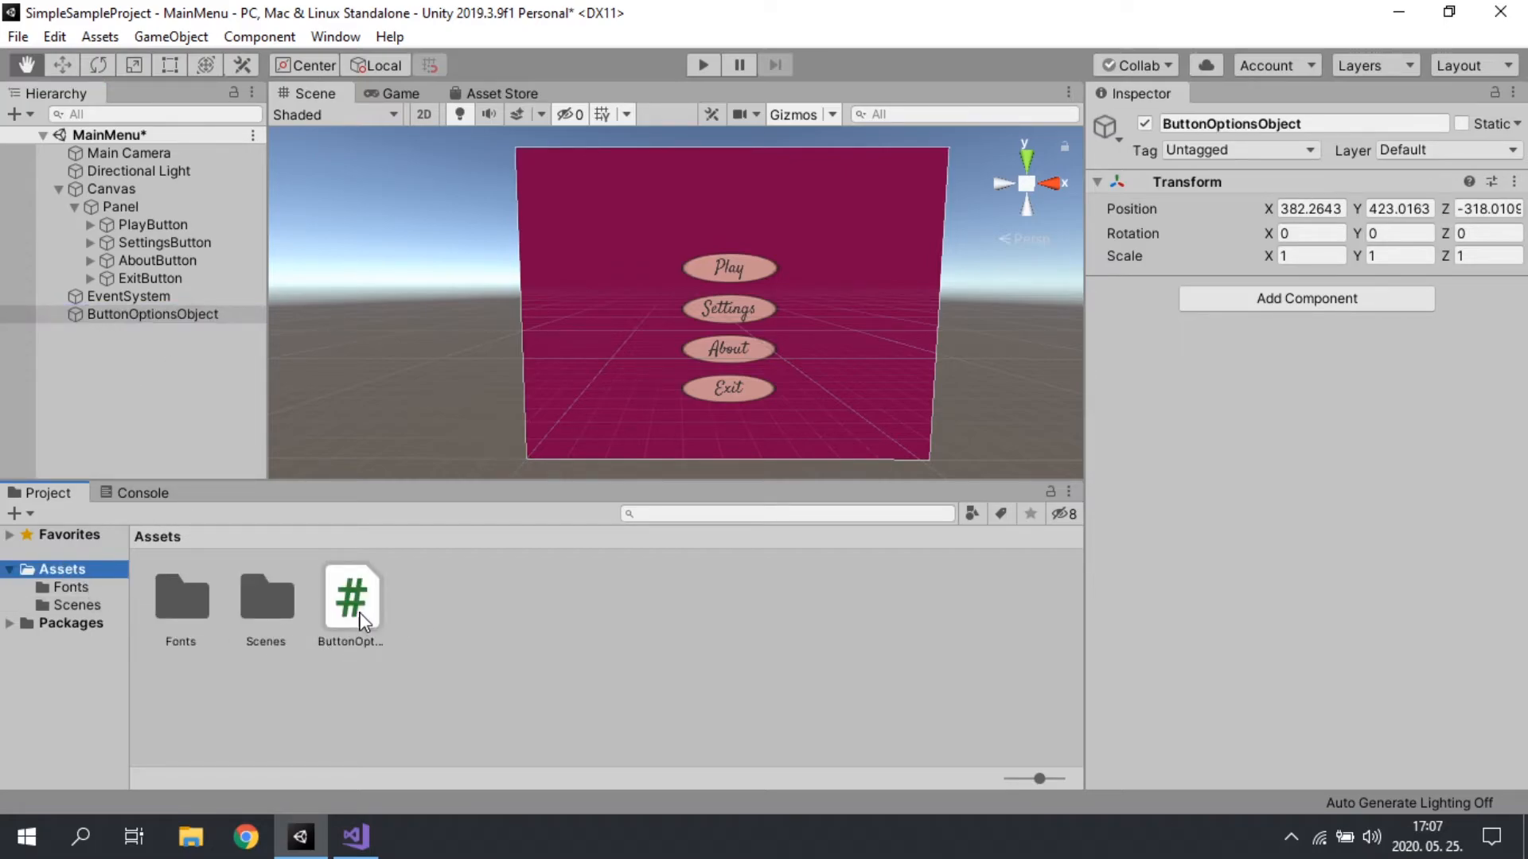
pyautogui.rightClick(412, 619)
pyautogui.moveTo(608, 63)
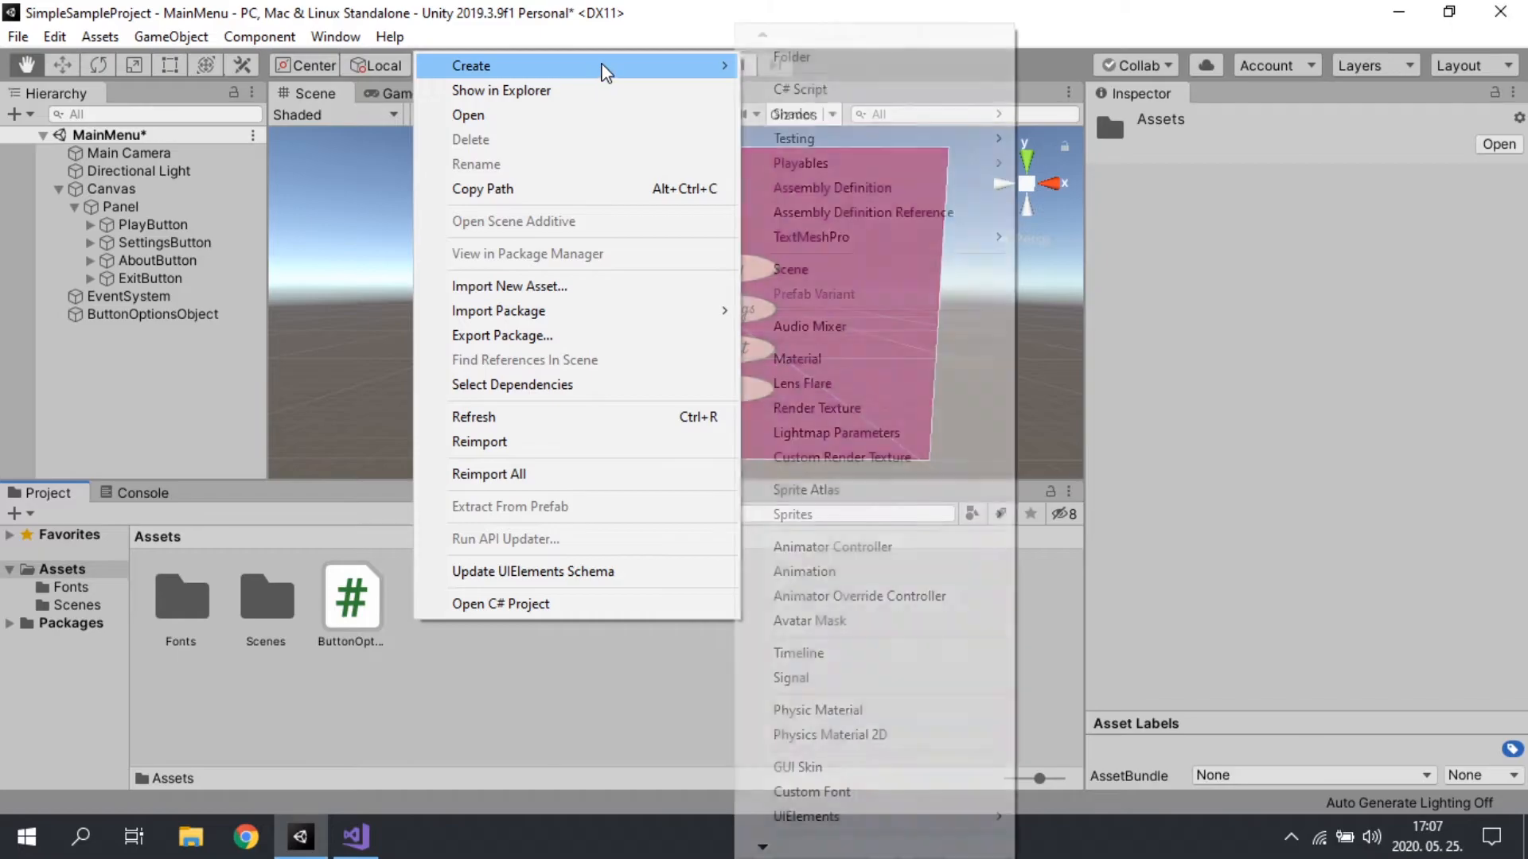
pyautogui.click(879, 57)
pyautogui.write('Scripts')
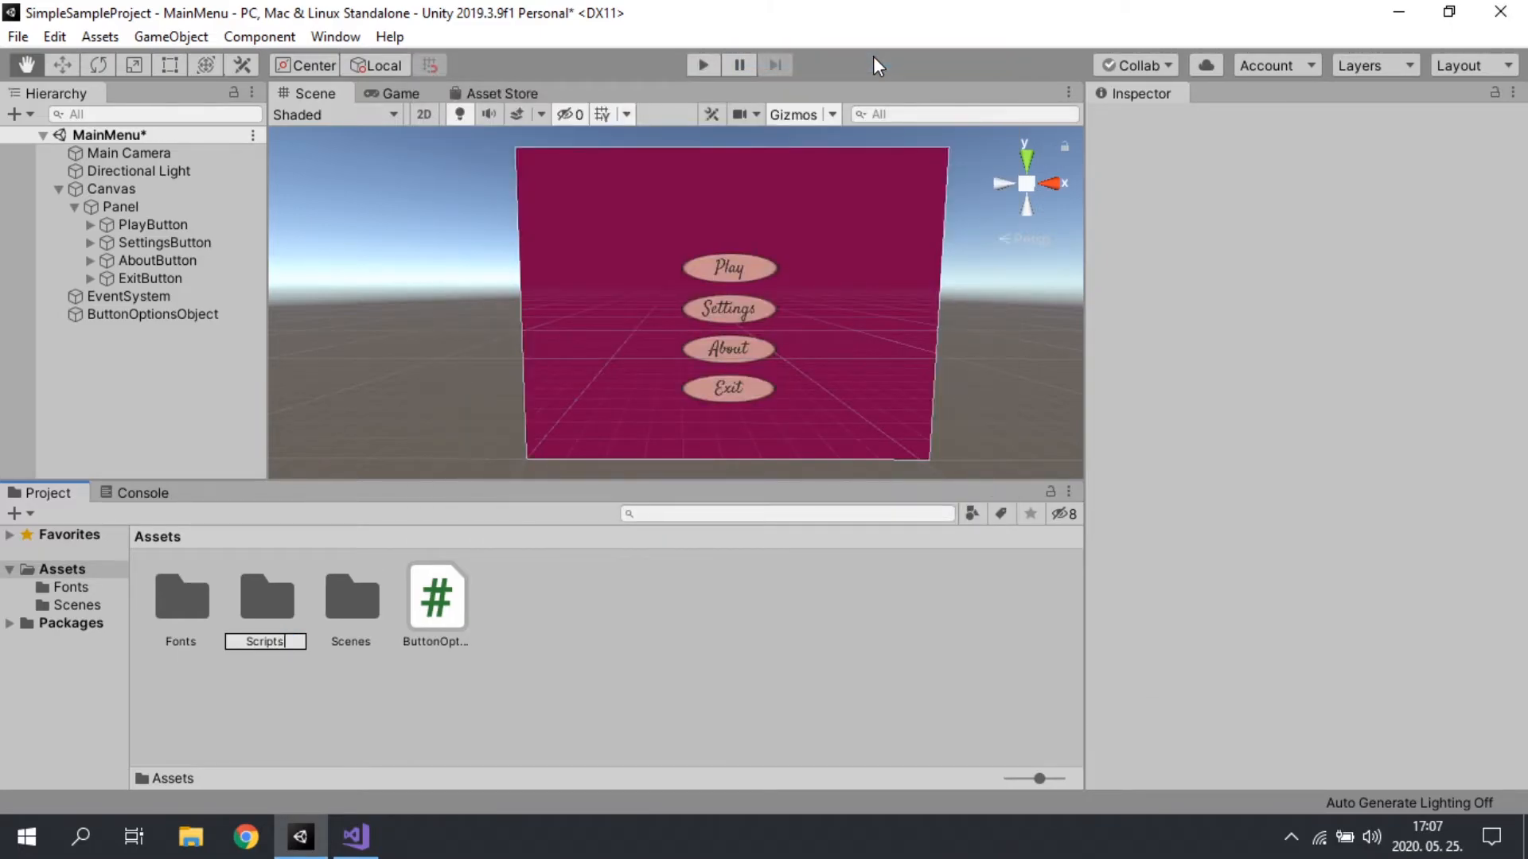
pyautogui.press('Return')
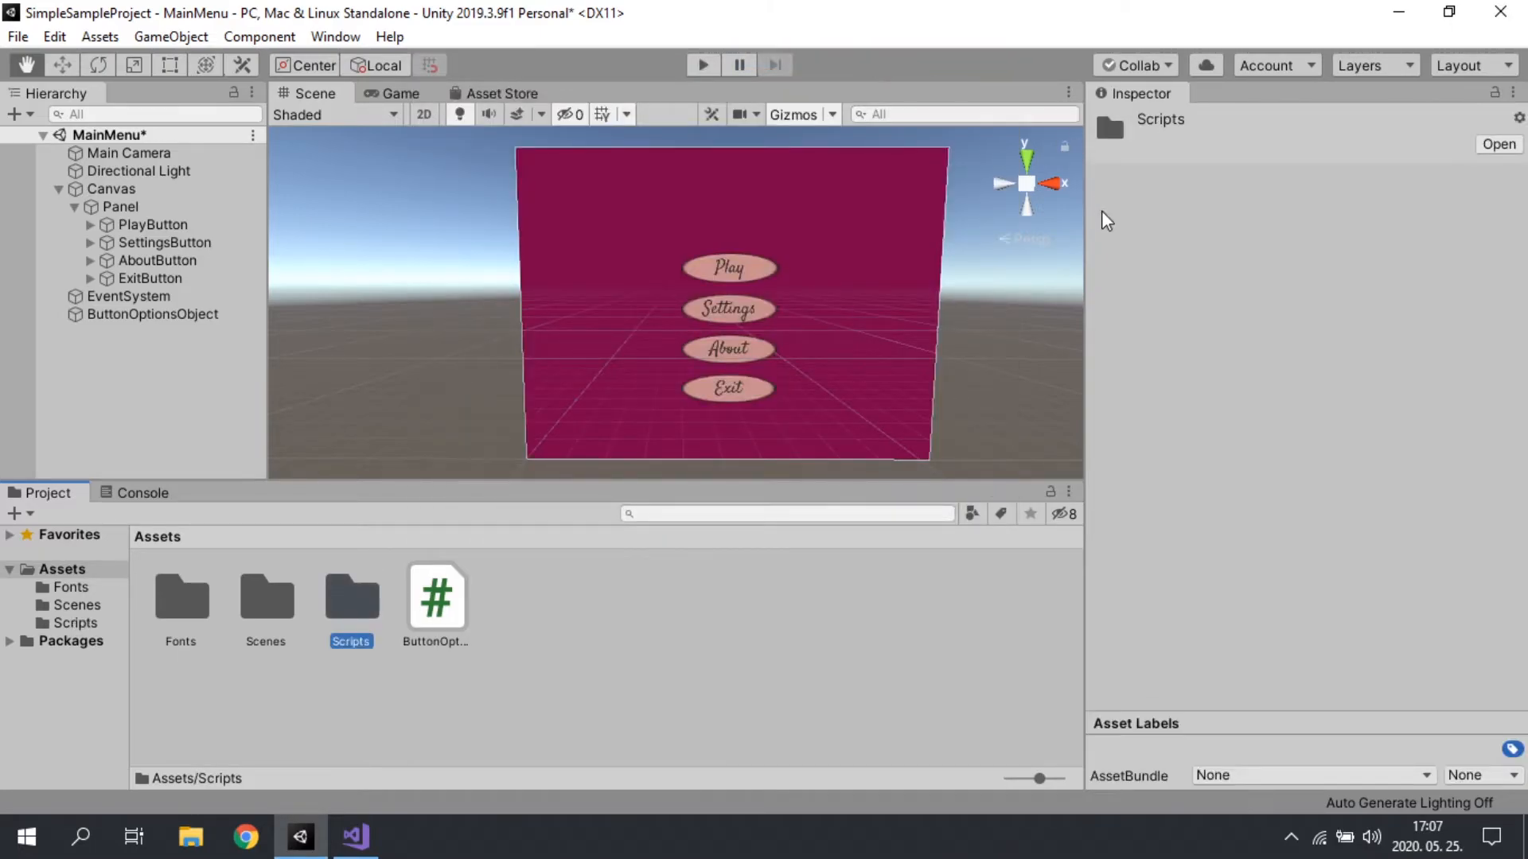
# Step: Move the ButtonOptions script into the Scripts folder and open that folder
pyautogui.click(436, 619)
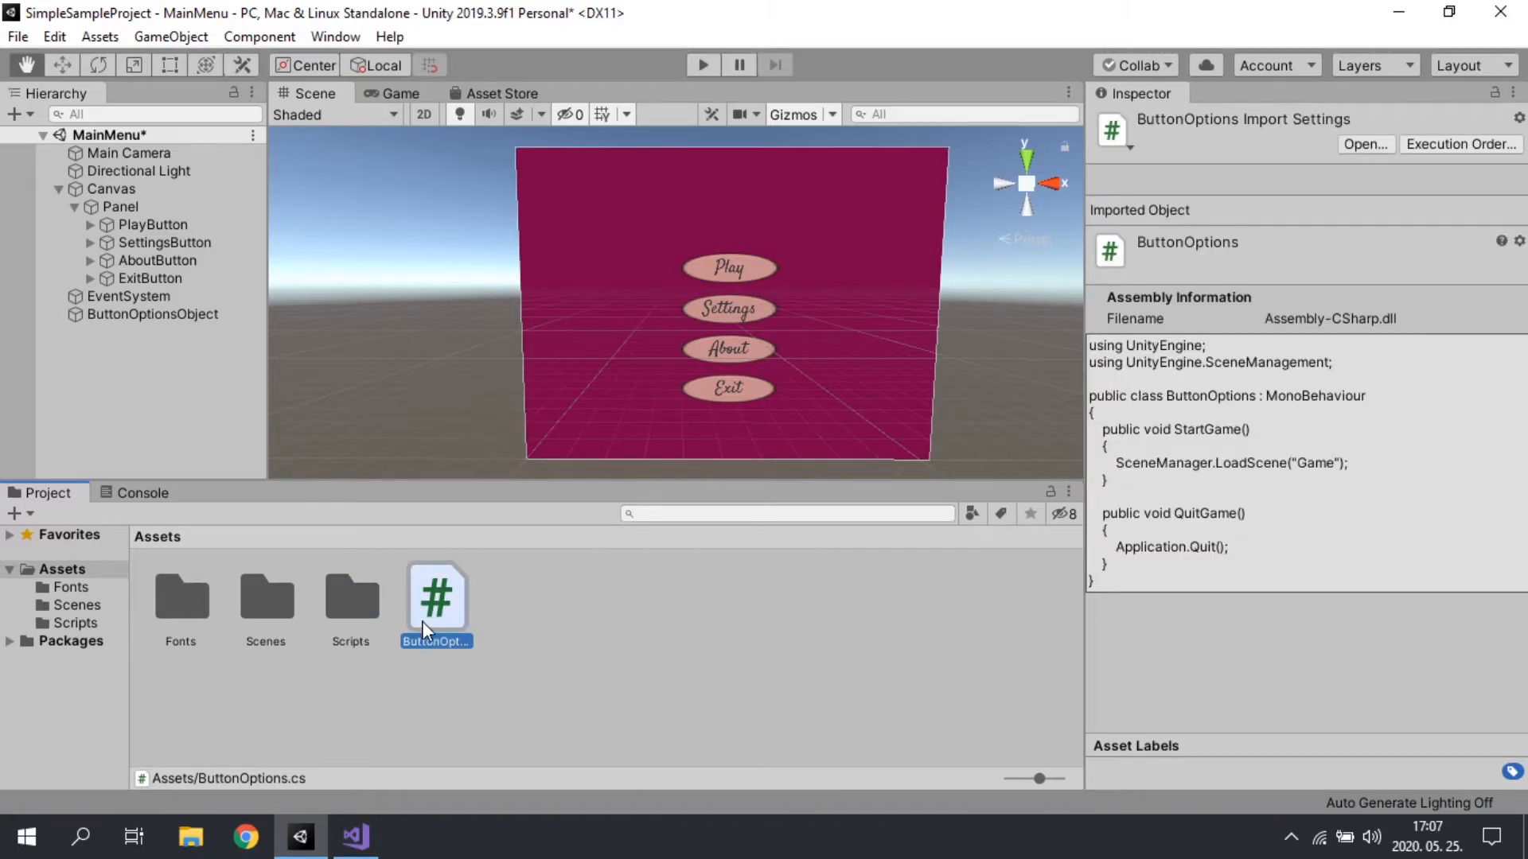
pyautogui.moveTo(402, 613); pyautogui.dragTo(355, 608)
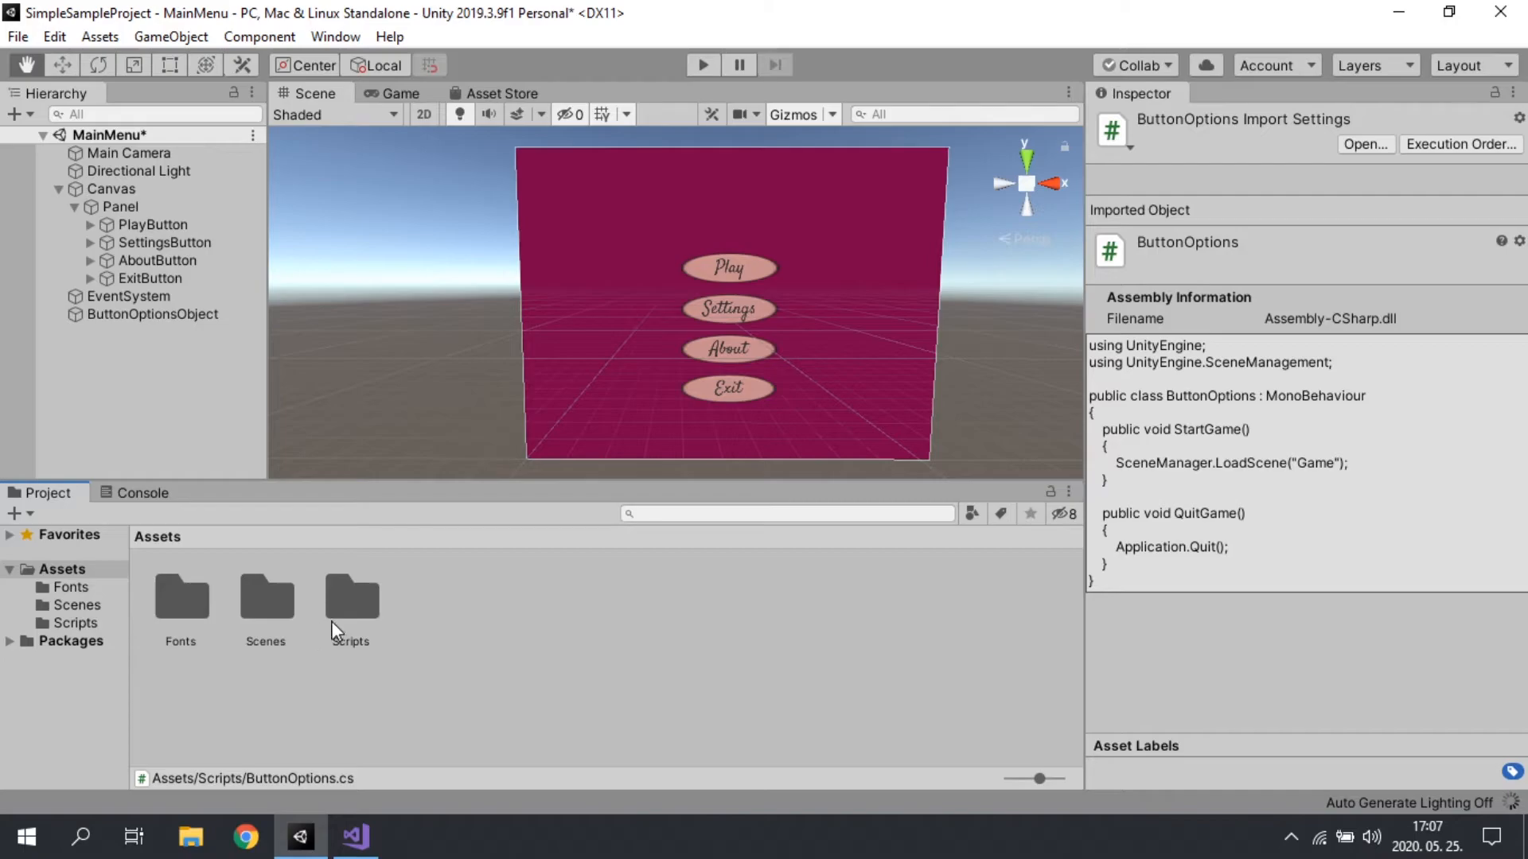
pyautogui.click(523, 644)
pyautogui.doubleClick(362, 625)
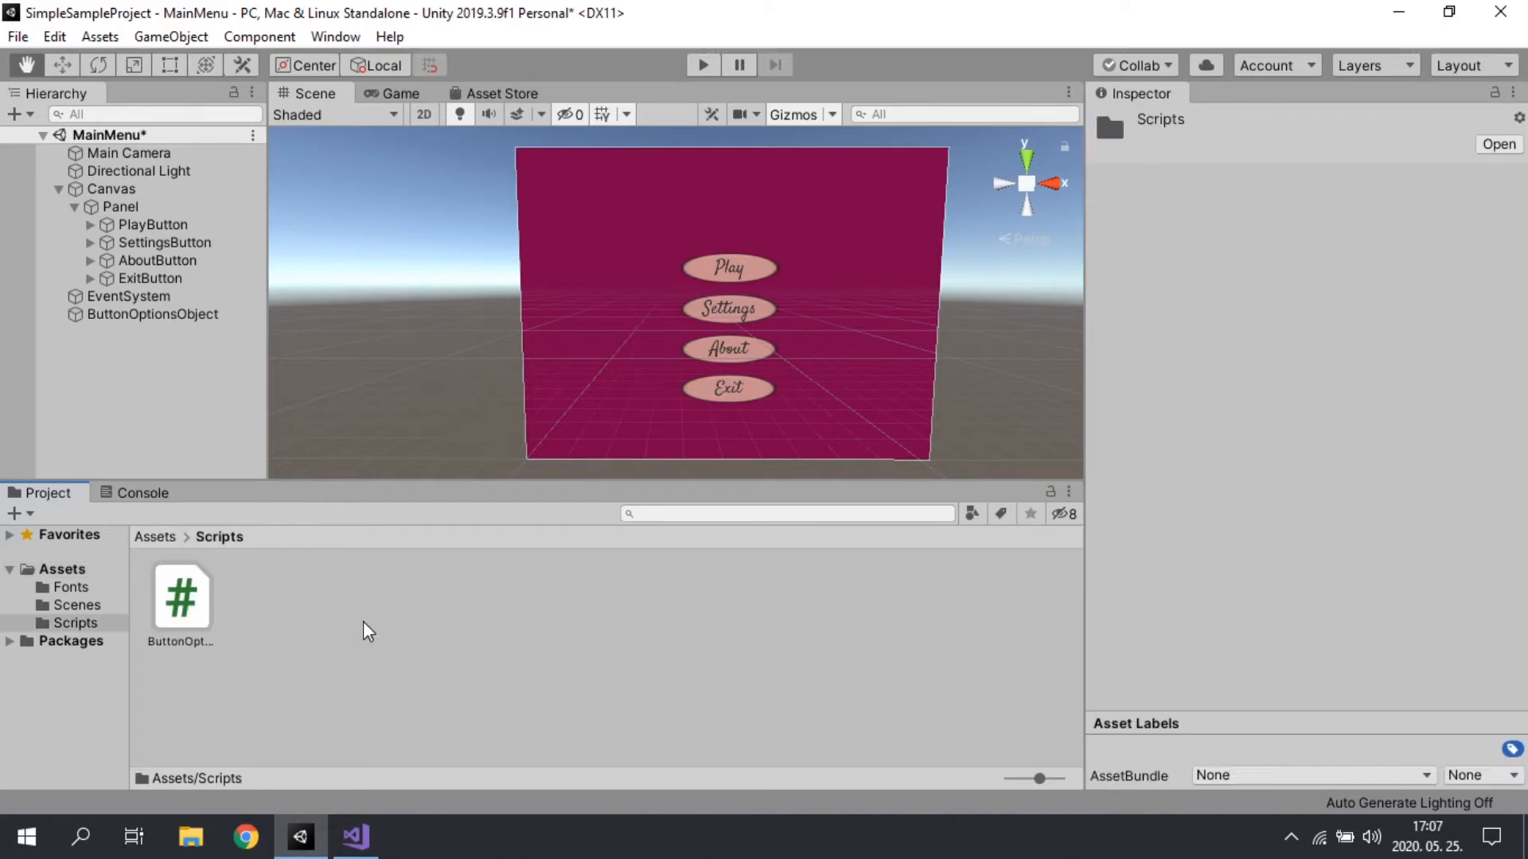
# Step: Attach the ButtonOptions script to ButtonOptionsObject as a component
pyautogui.click(131, 314)
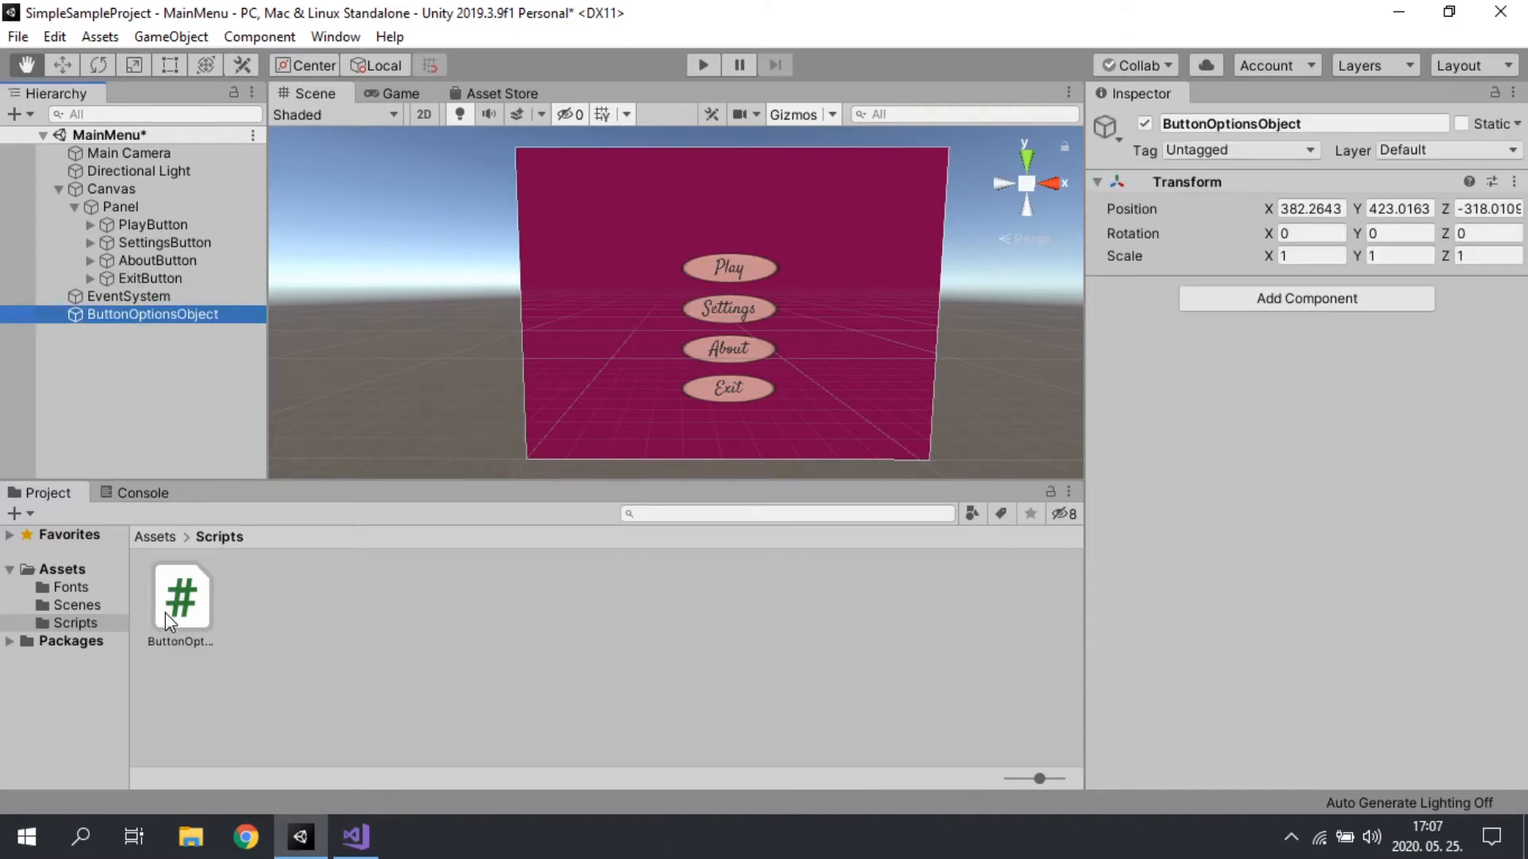
pyautogui.moveTo(174, 609); pyautogui.dragTo(1377, 280)
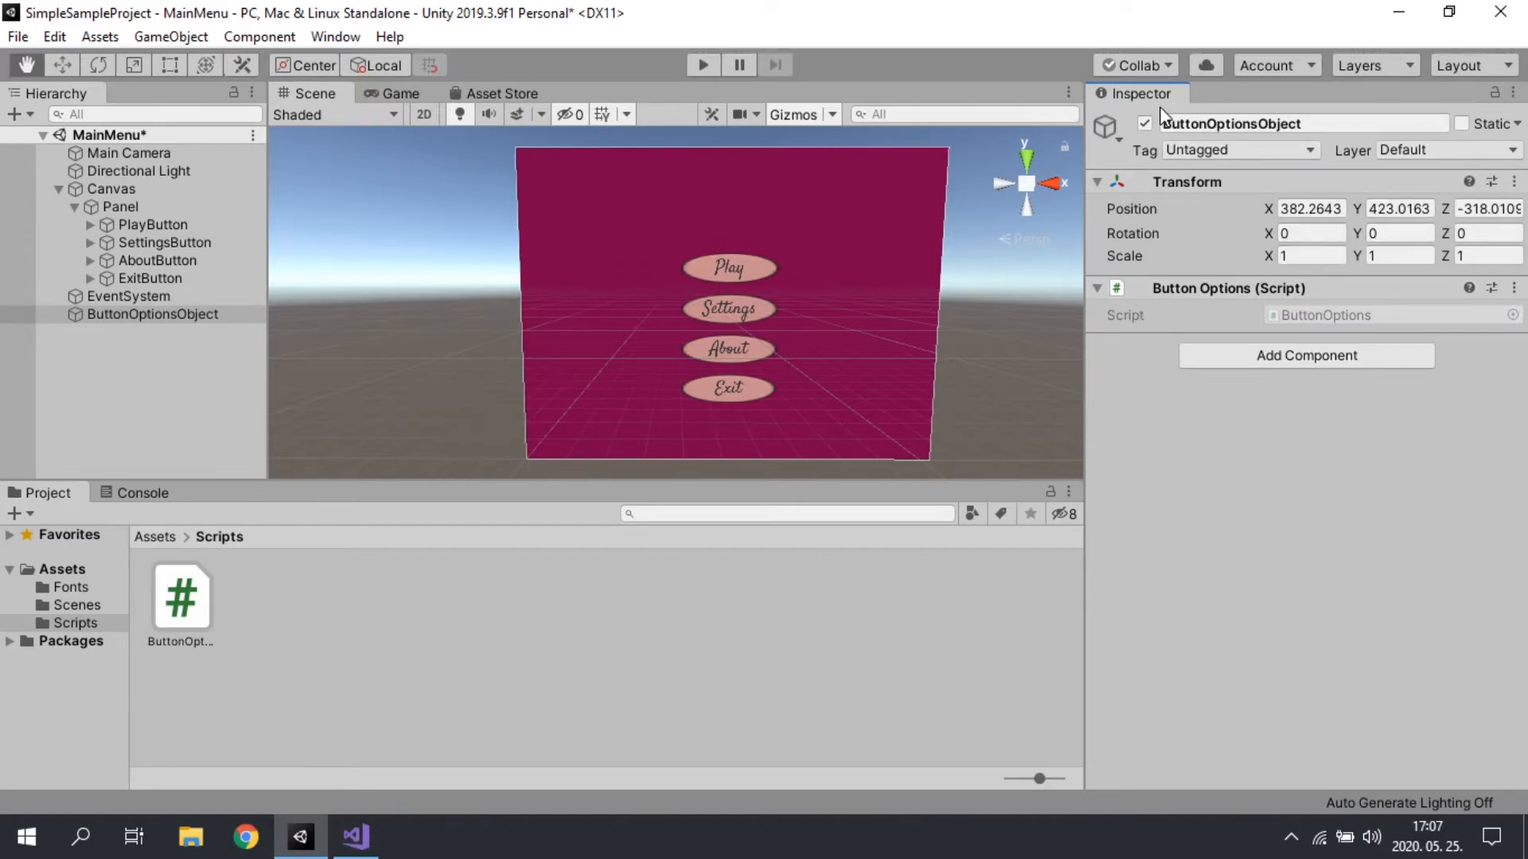
pyautogui.click(93, 300)
pyautogui.click(104, 314)
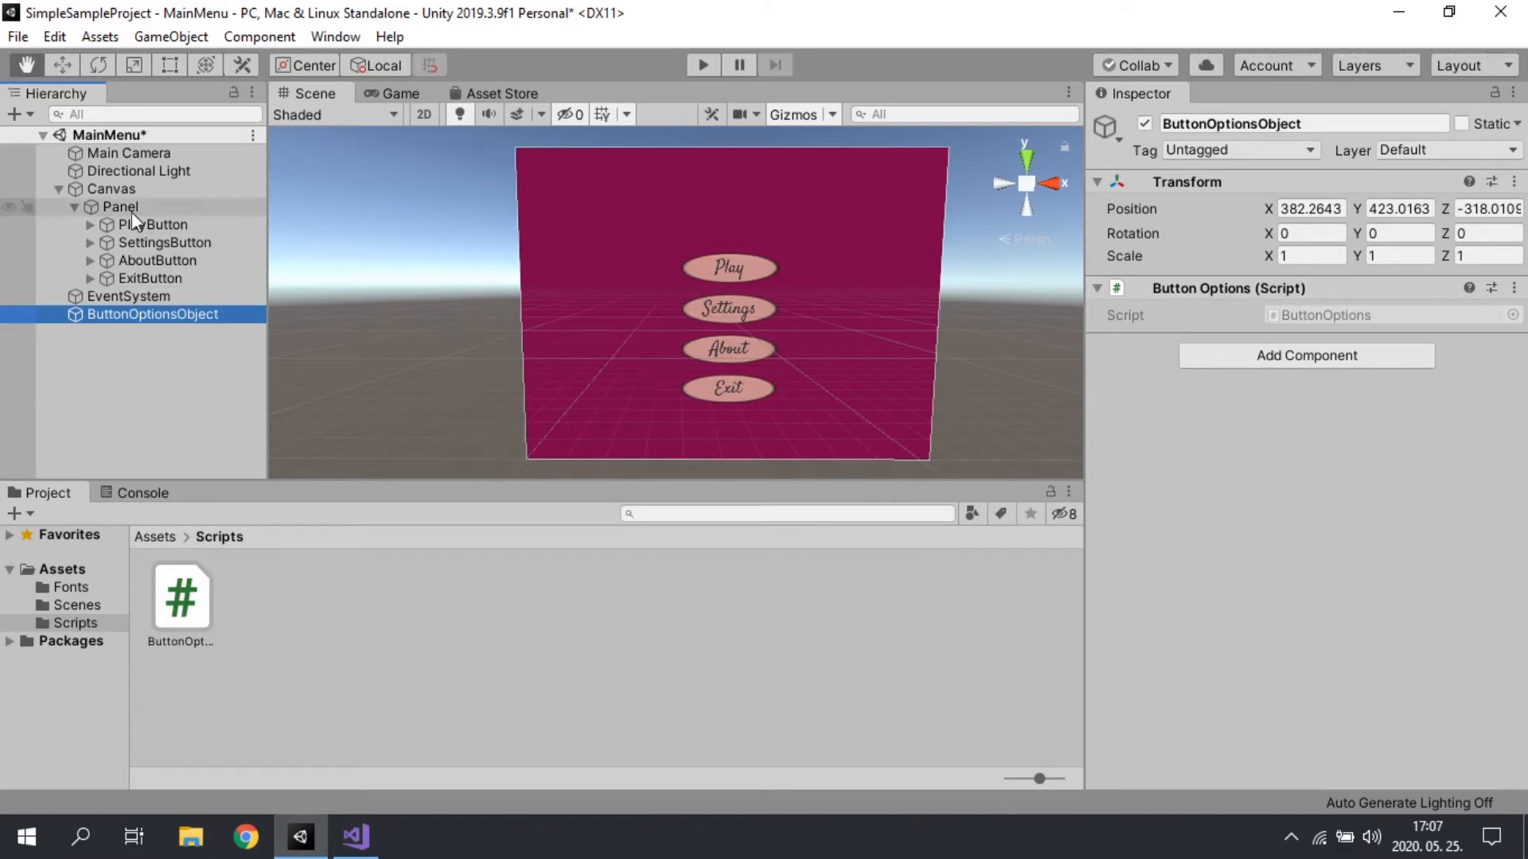
# Step: Assign ButtonOptionsObject to PlayButton's On Click () entry and choose the ButtonOptions StartGame () function
pyautogui.click(188, 239)
pyautogui.click(179, 226)
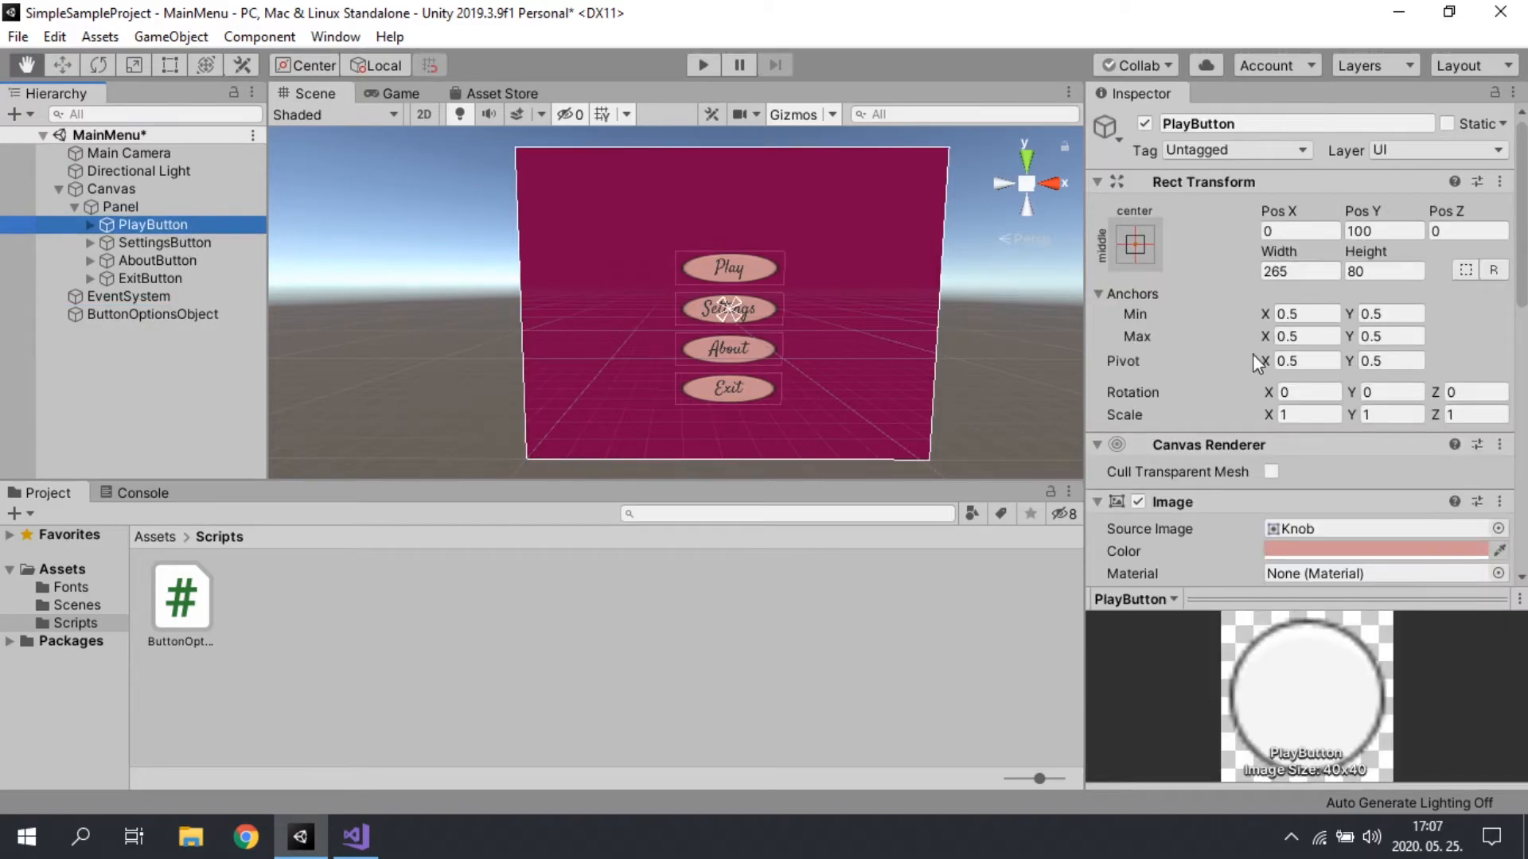
pyautogui.scroll(-10, 1258, 374)
pyautogui.moveTo(151, 314); pyautogui.dragTo(1162, 418)
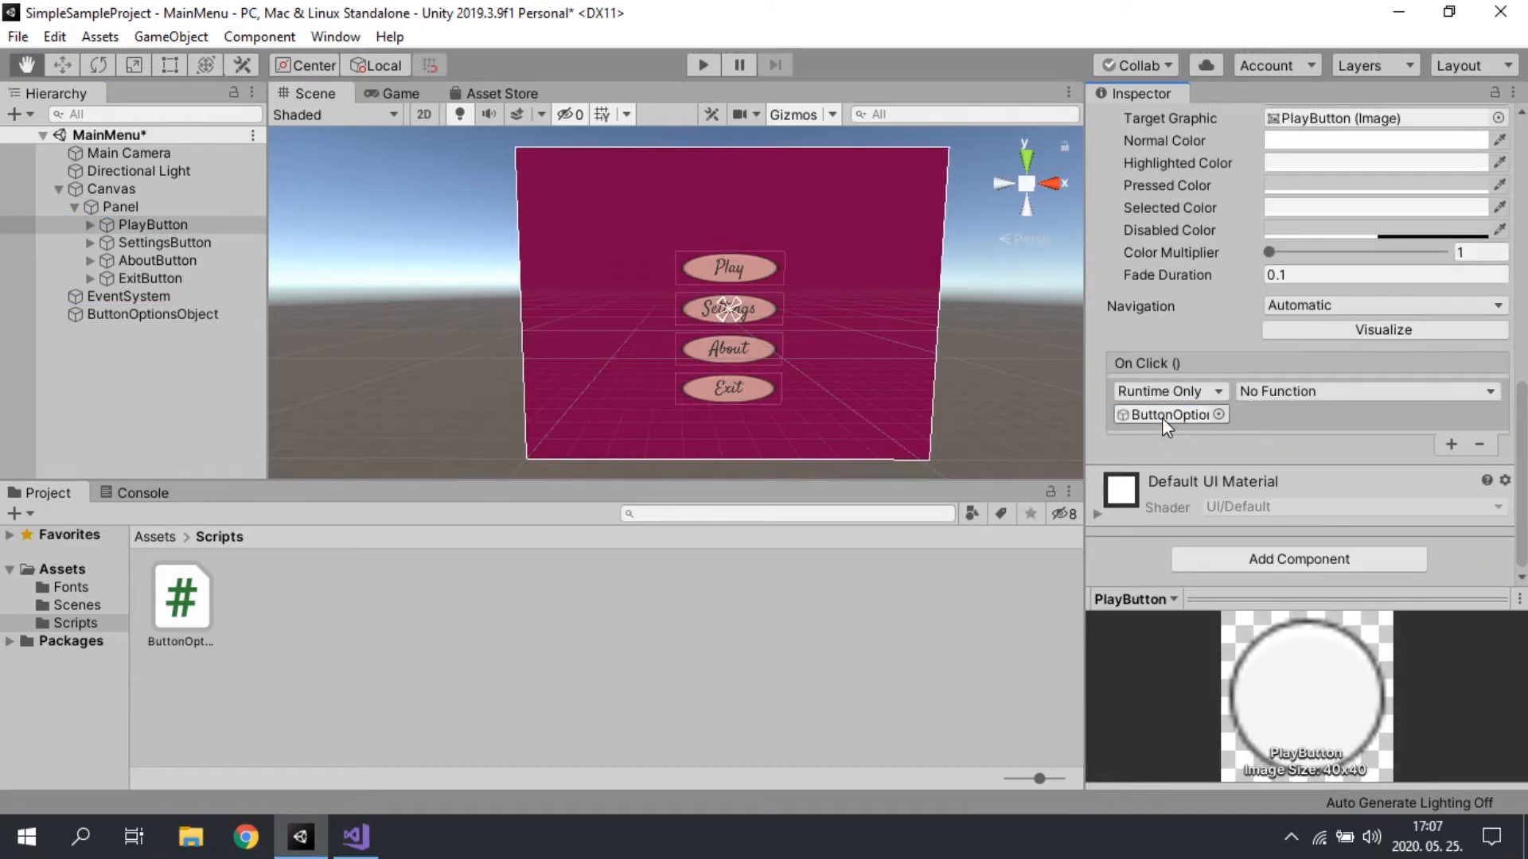
pyautogui.click(1162, 416)
pyautogui.click(1325, 391)
pyautogui.moveTo(1295, 496)
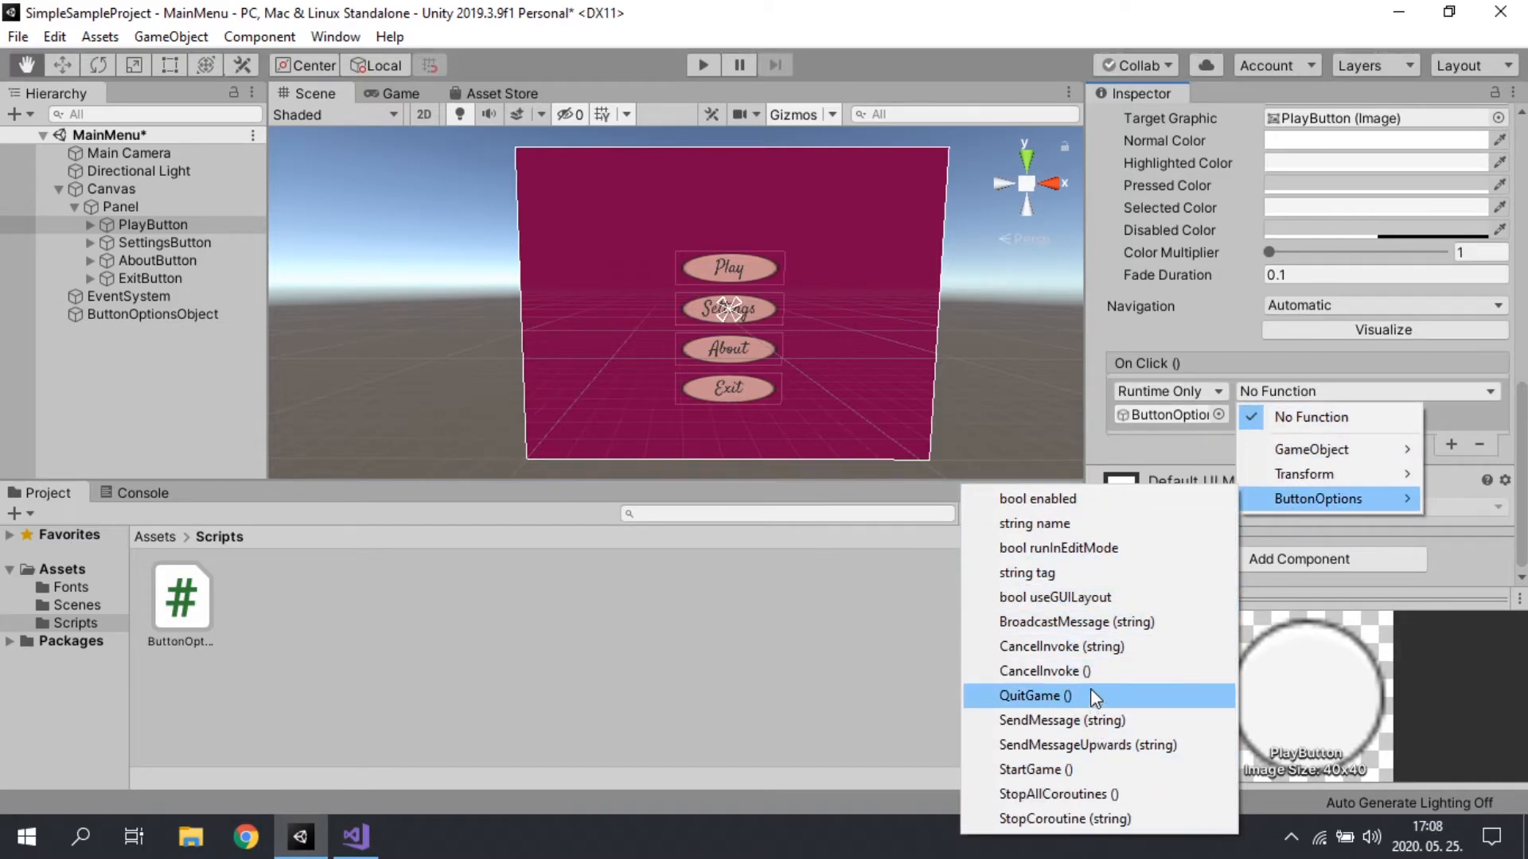
pyautogui.click(1079, 769)
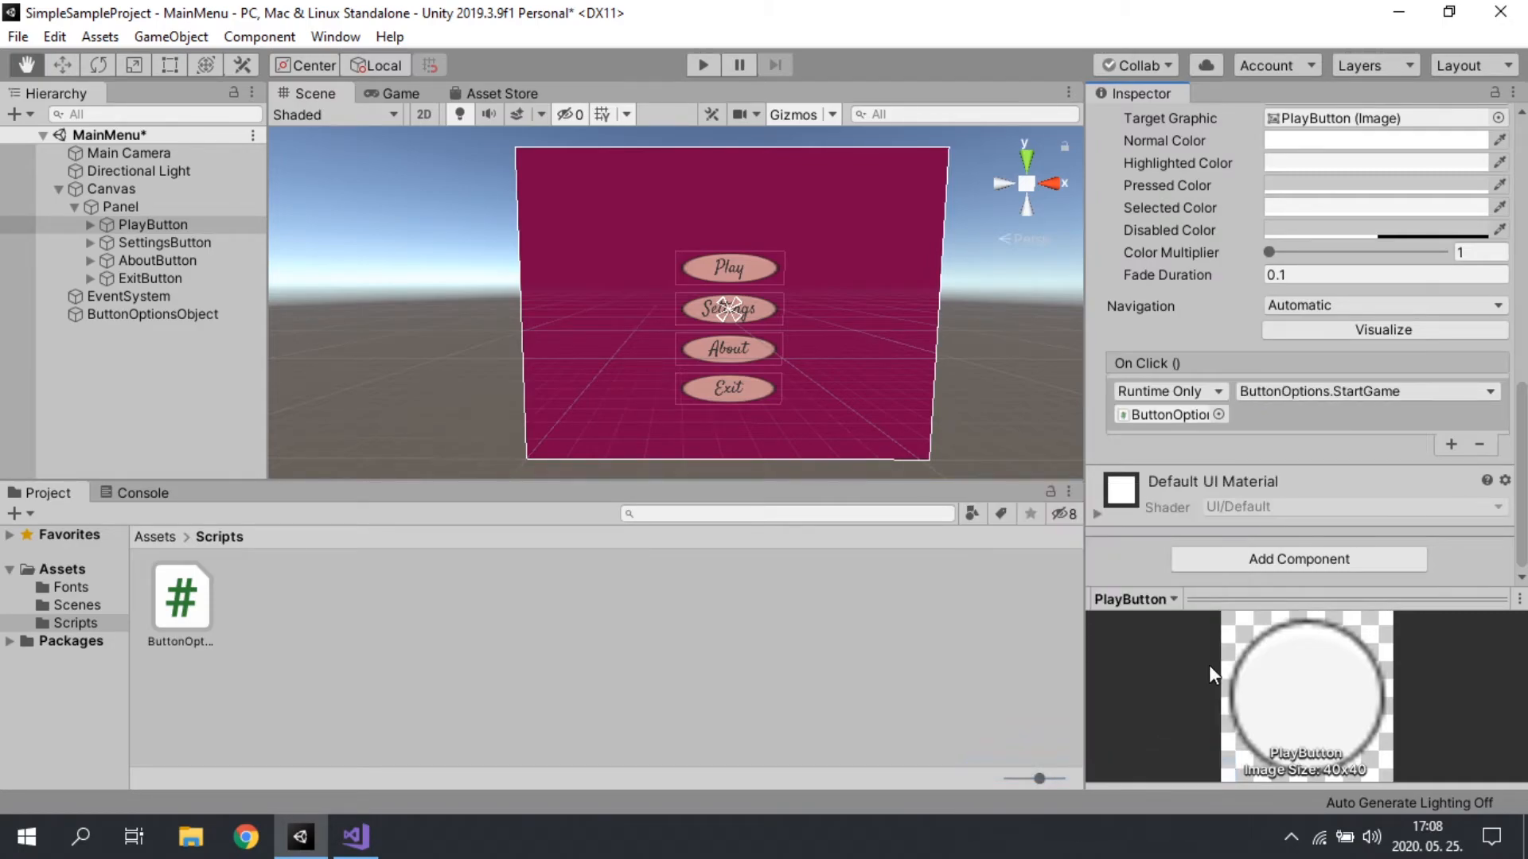
# Step: Add an On Click () entry to ExitButton, assign ButtonOptionsObject to it and choose the ButtonOptions QuitGame () function
pyautogui.click(142, 279)
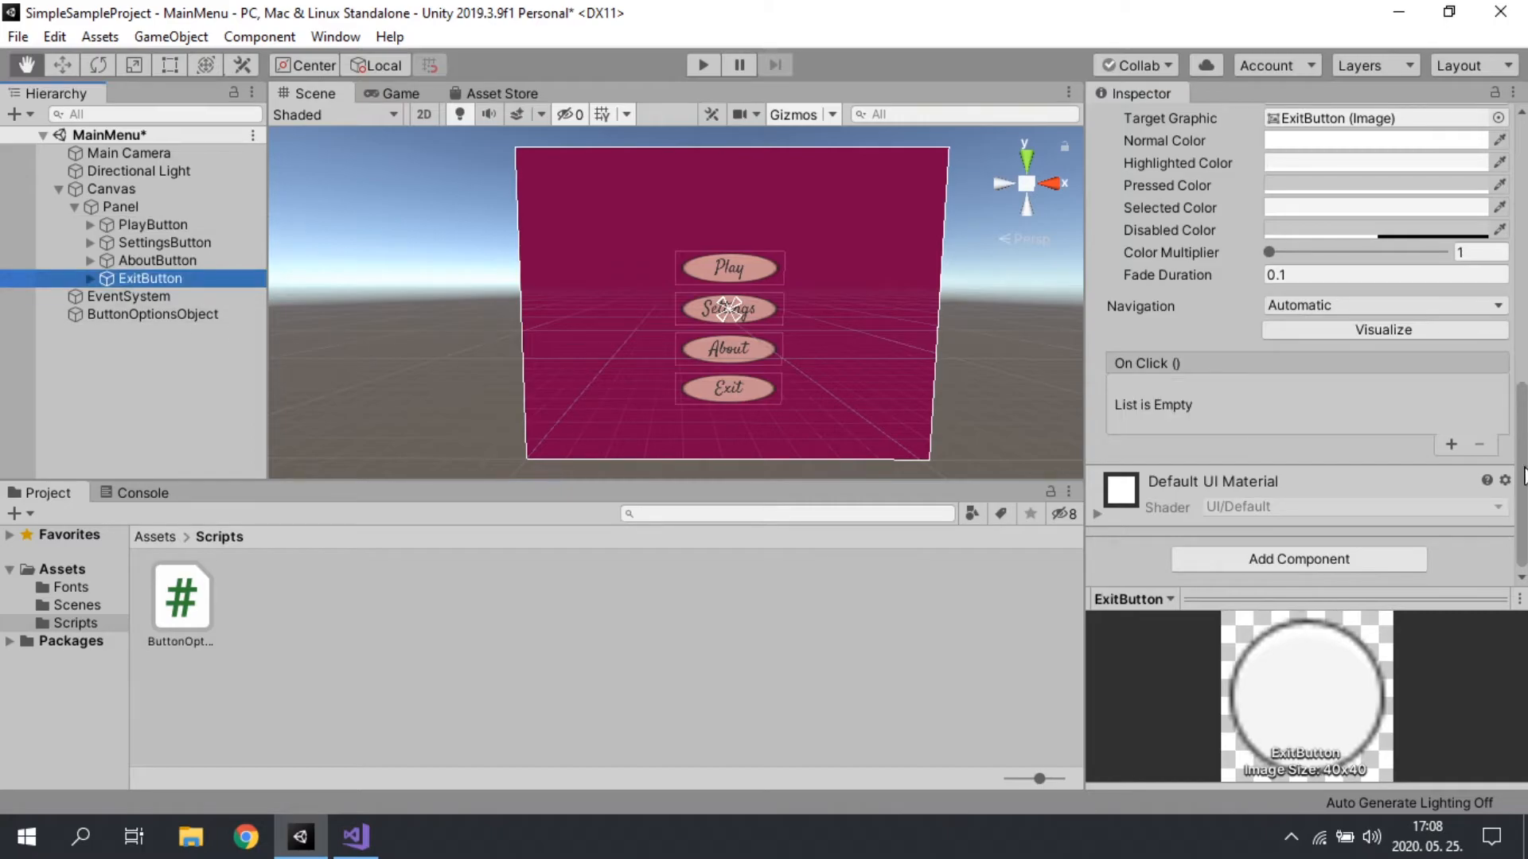
pyautogui.click(1451, 443)
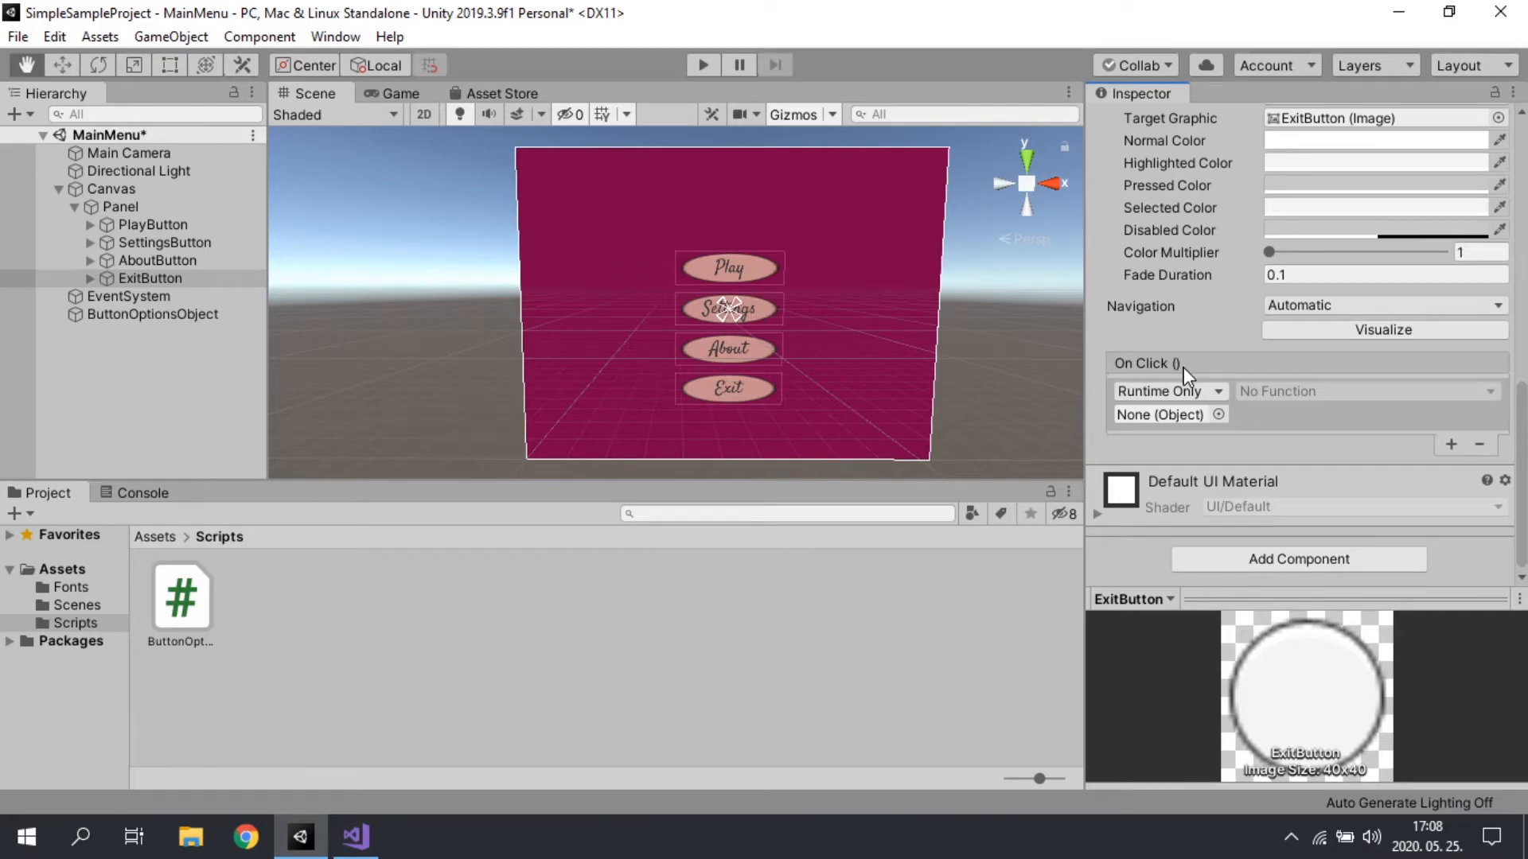
pyautogui.moveTo(94, 317); pyautogui.dragTo(1201, 421)
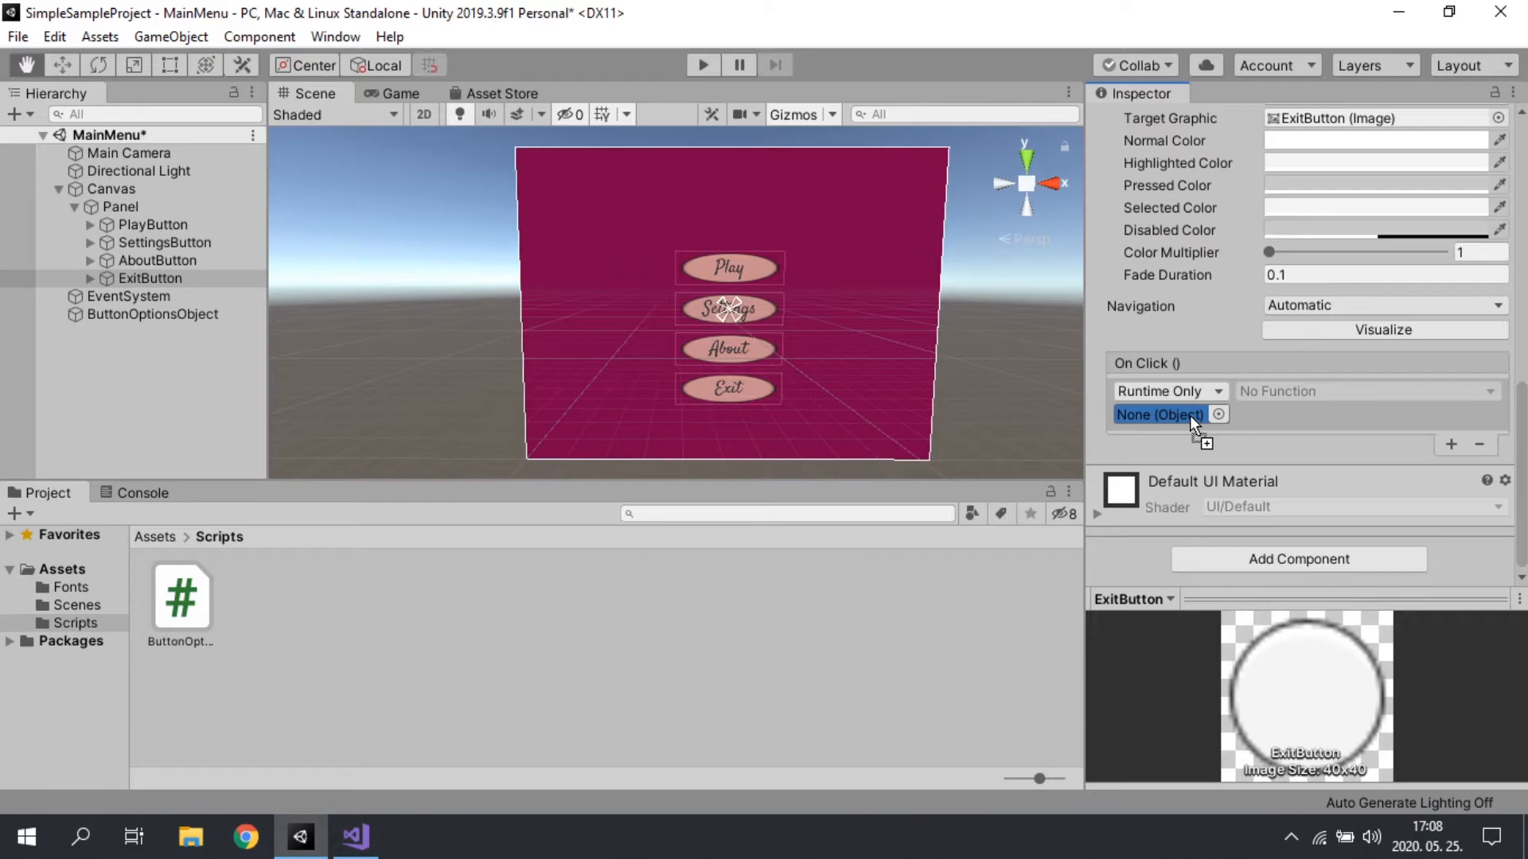
pyautogui.moveTo(1162, 411); pyautogui.dragTo(1162, 417)
pyautogui.click(1316, 391)
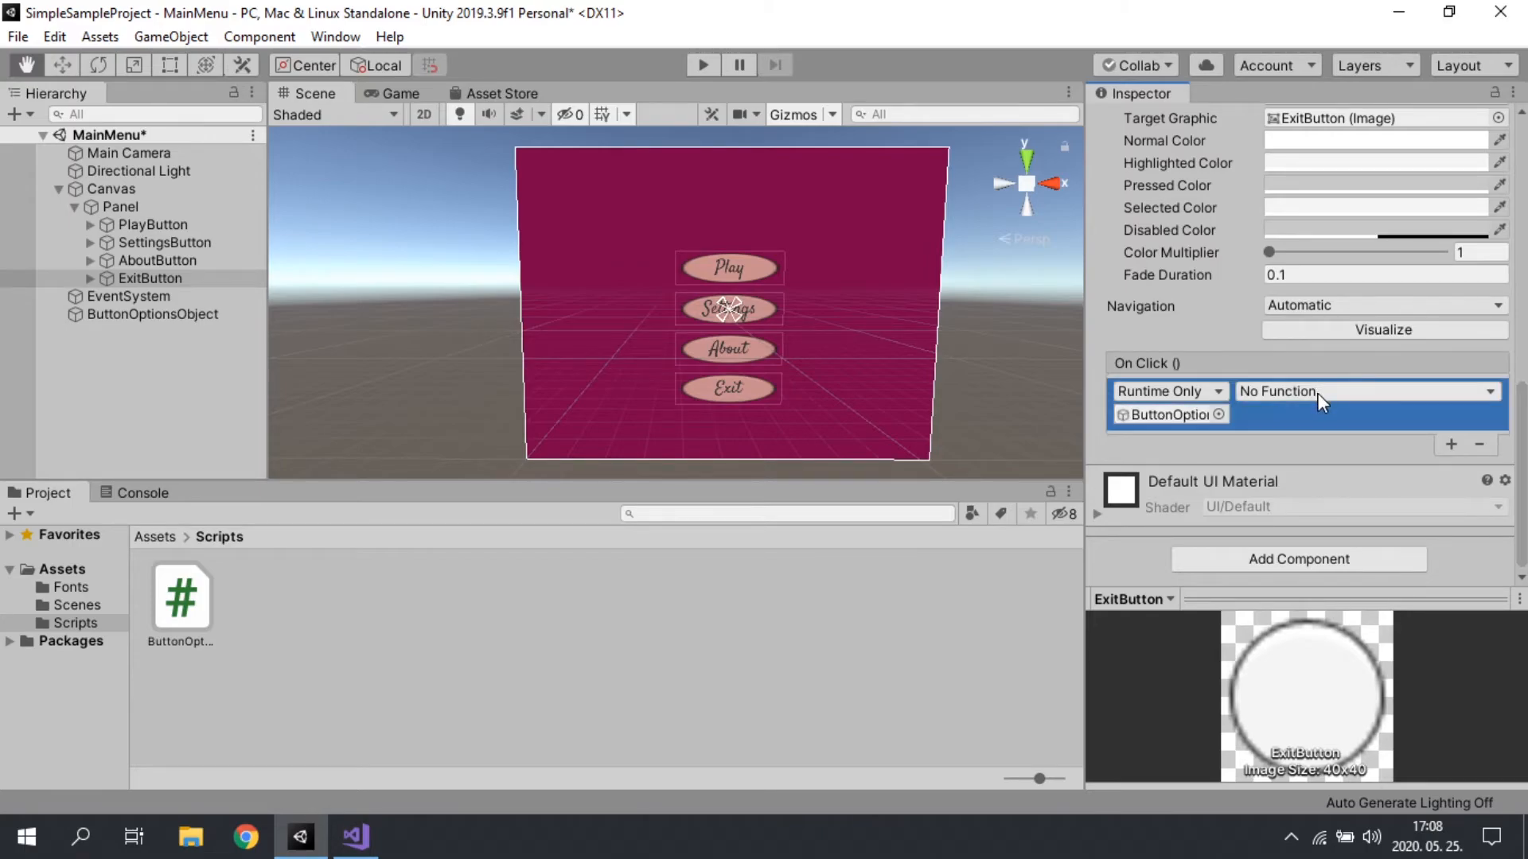
pyautogui.moveTo(1301, 499)
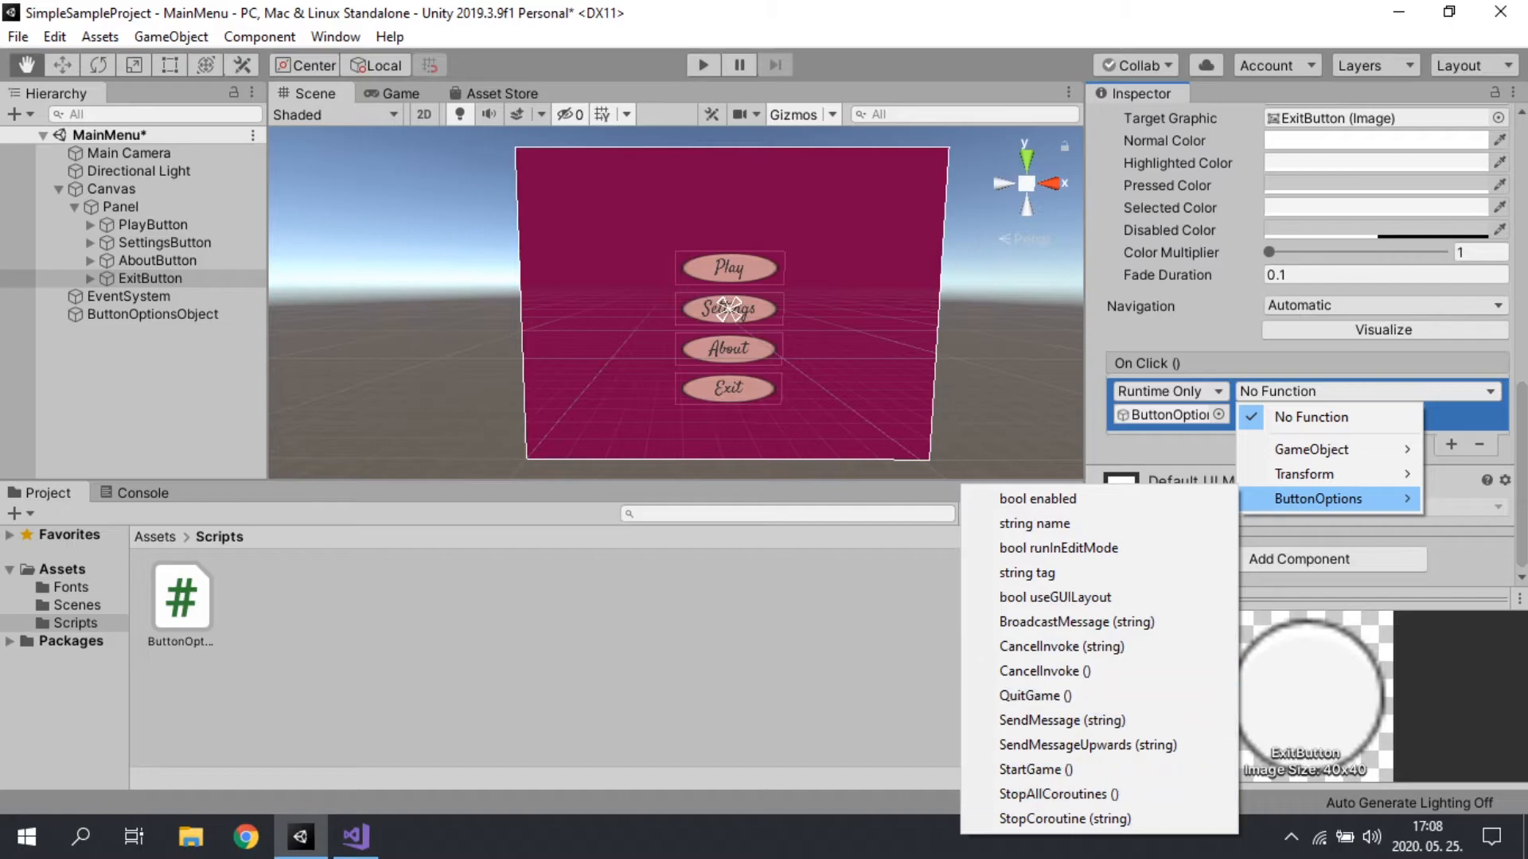
pyautogui.click(1035, 697)
# Step: Examine the components of SettingsButton and AboutButton in the Inspector
pyautogui.click(35, 325)
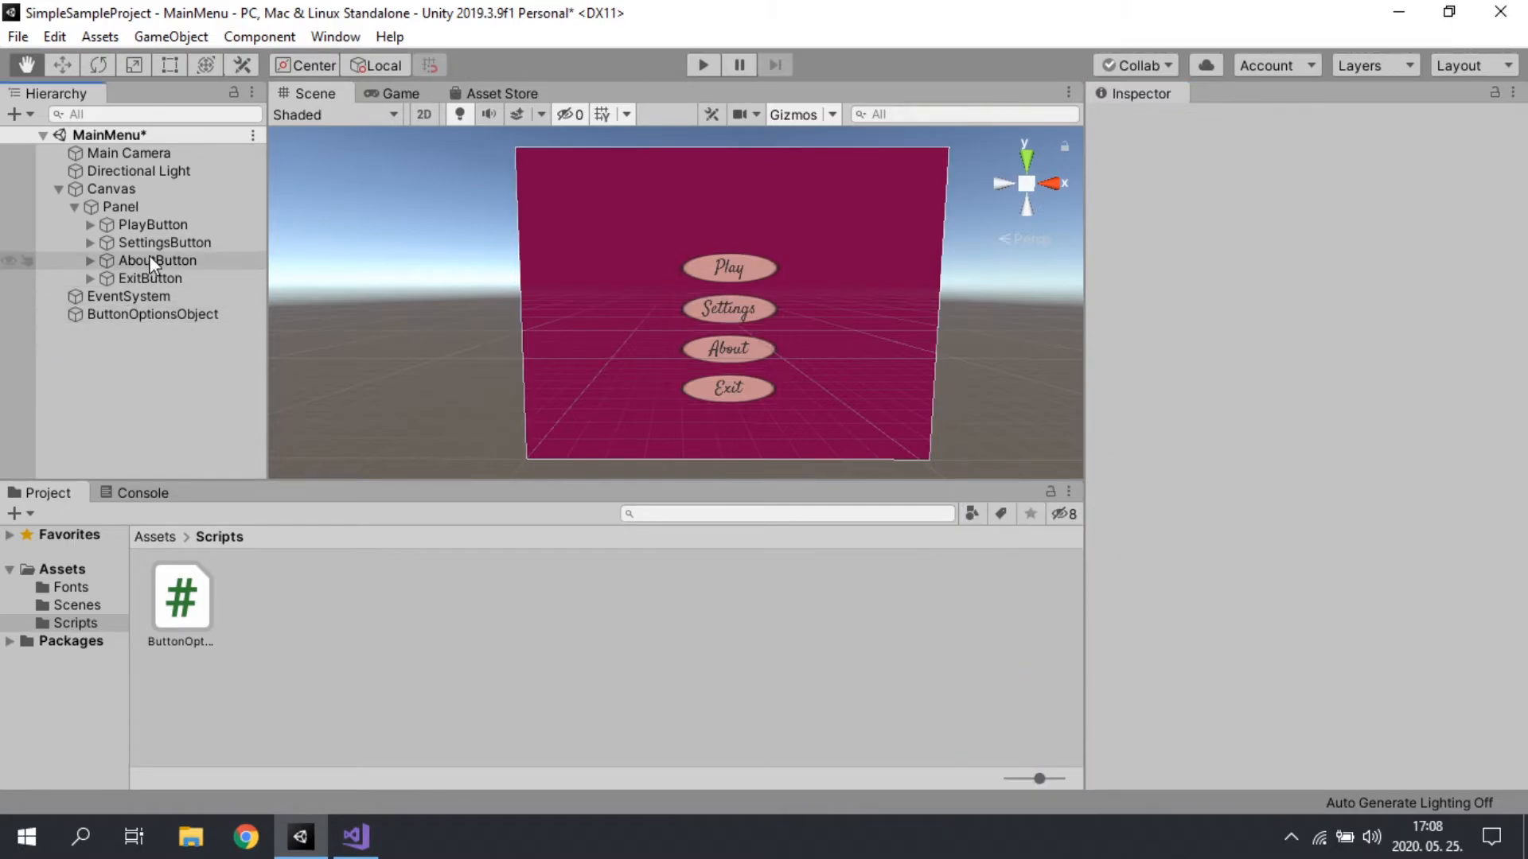
pyautogui.click(147, 260)
pyautogui.click(162, 247)
pyautogui.scroll(-10, 1272, 365)
pyautogui.scroll(10, 1273, 364)
pyautogui.click(145, 261)
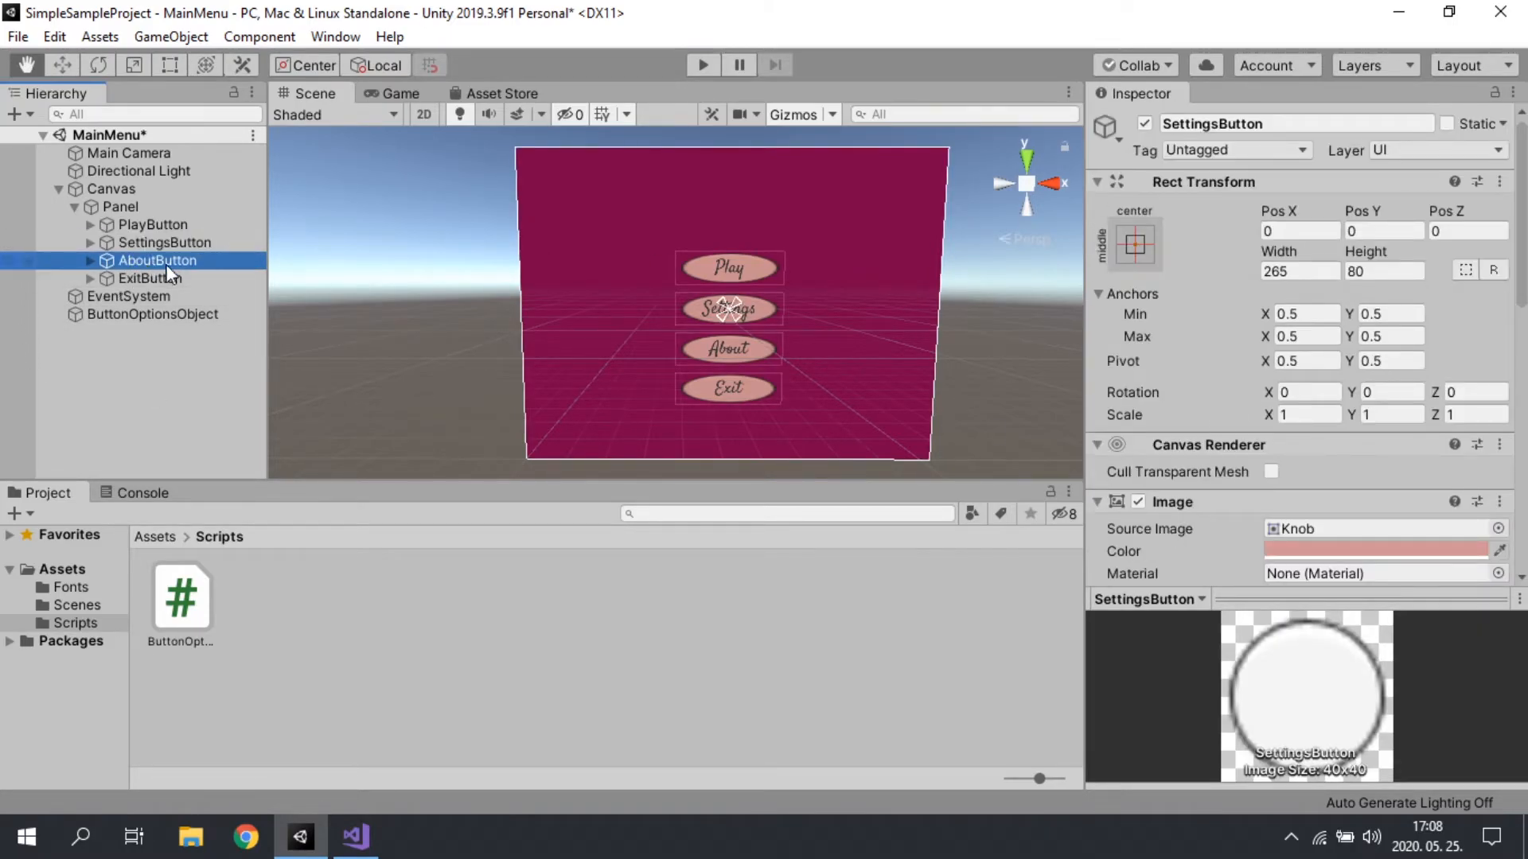
pyautogui.scroll(-10, 1364, 461)
pyautogui.scroll(10, 1312, 497)
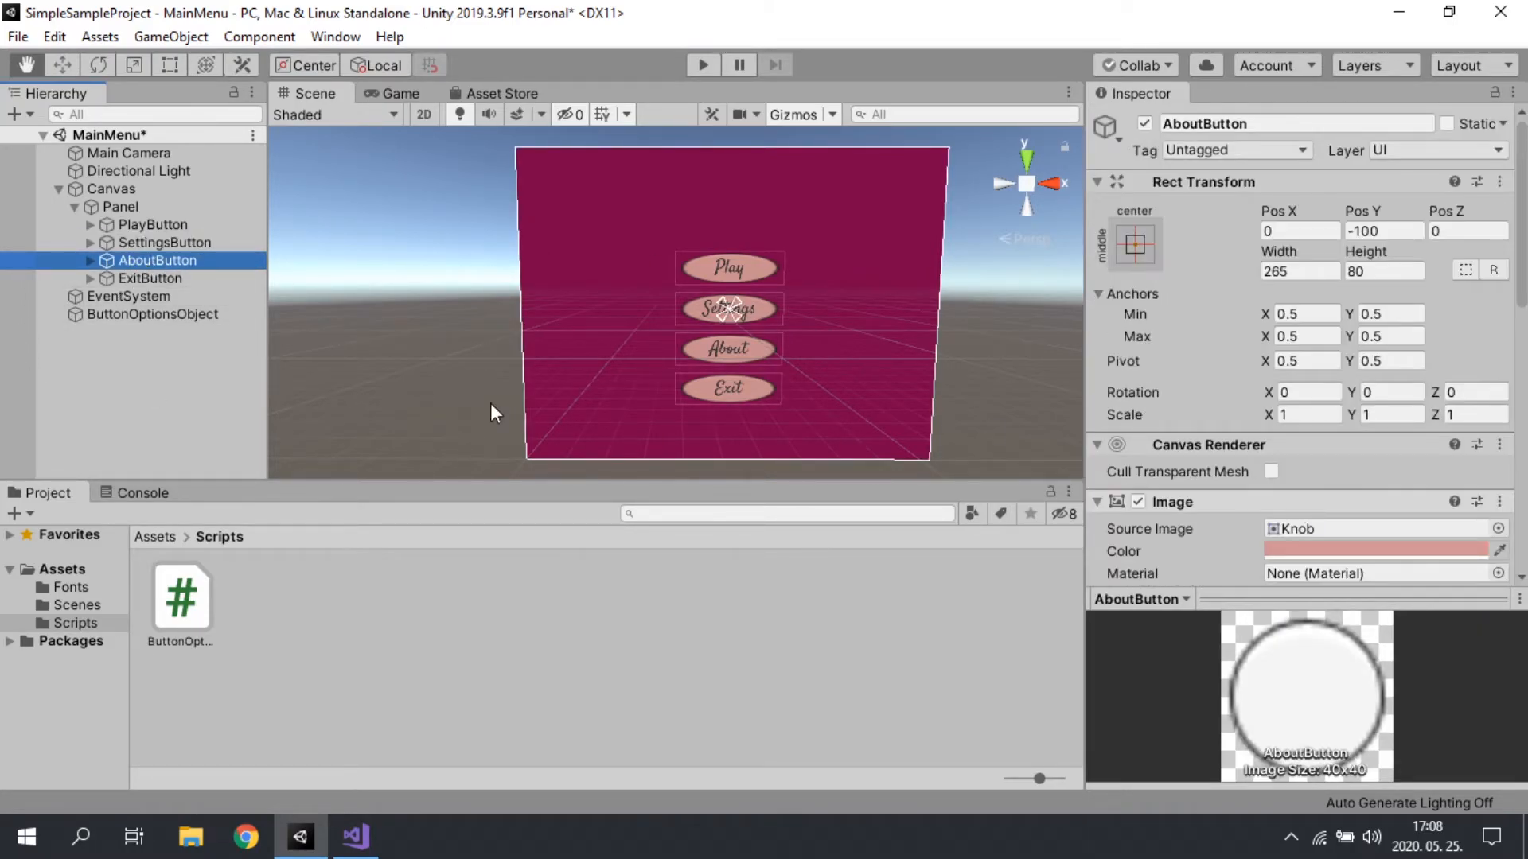
# Step: Collapse the Panel's children in the Hierarchy and select the Panel under Canvas
pyautogui.click(74, 206)
pyautogui.click(105, 189)
pyautogui.click(107, 204)
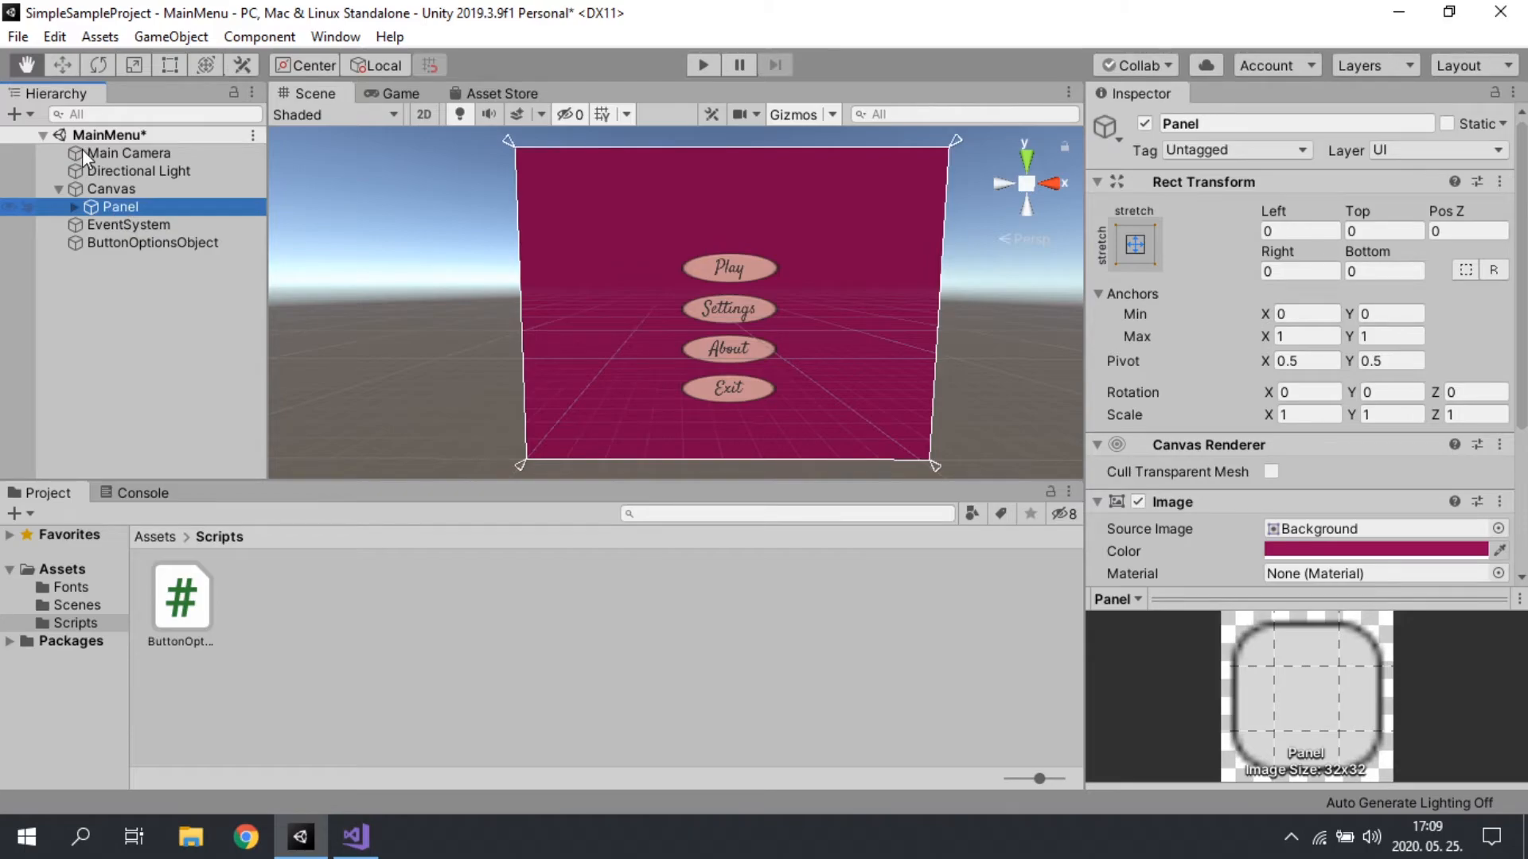
pyautogui.rightClick(141, 185)
pyautogui.moveTo(236, 566)
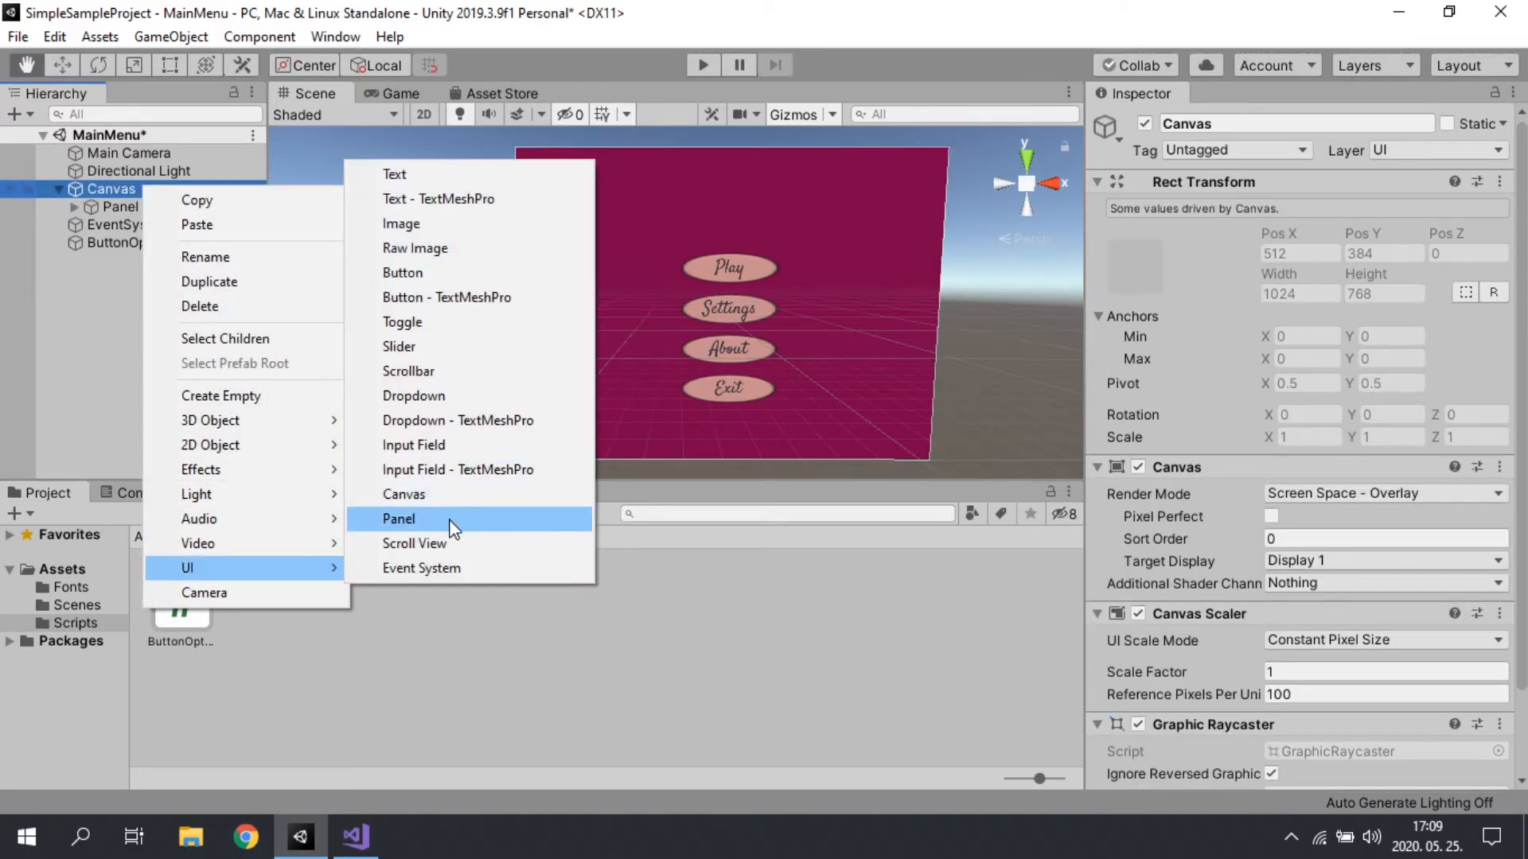
pyautogui.click(588, 5)
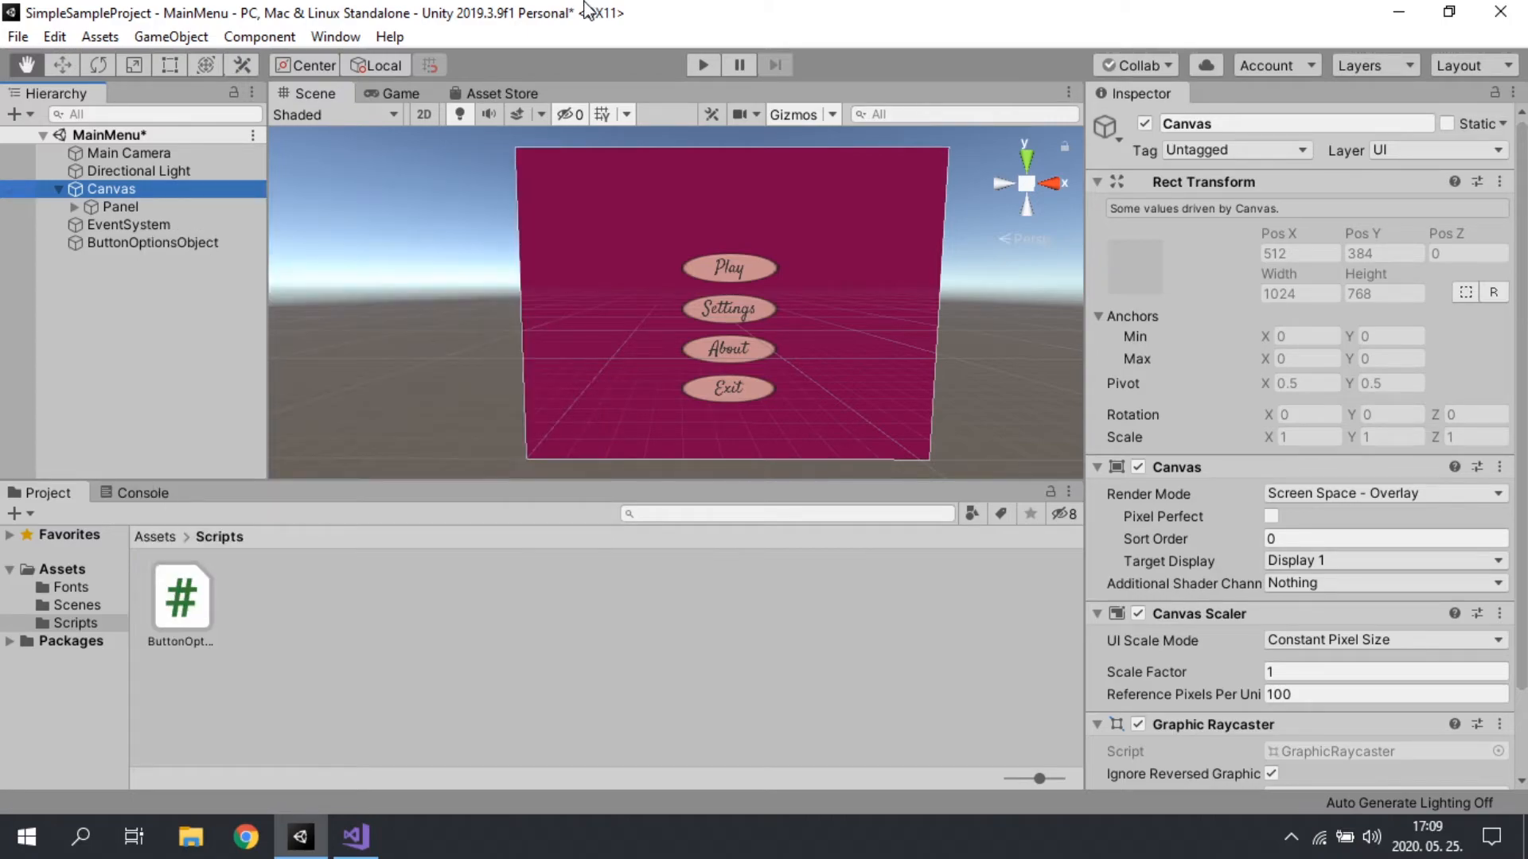
# Step: Duplicate the Panel under Canvas twice, including its buttons
pyautogui.click(119, 207)
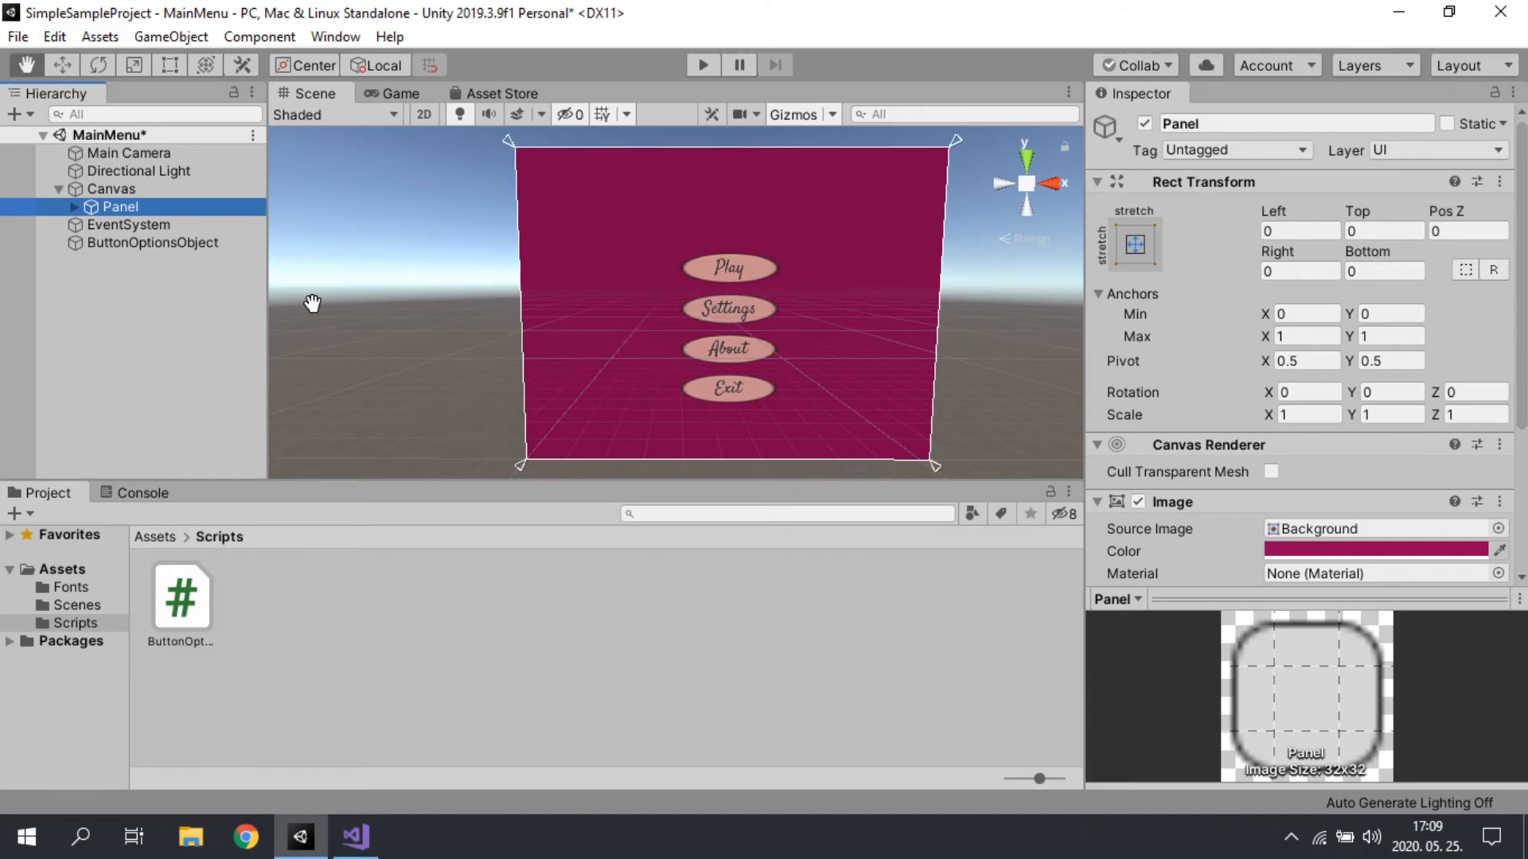
pyautogui.hotkey('ctrl', 'd')
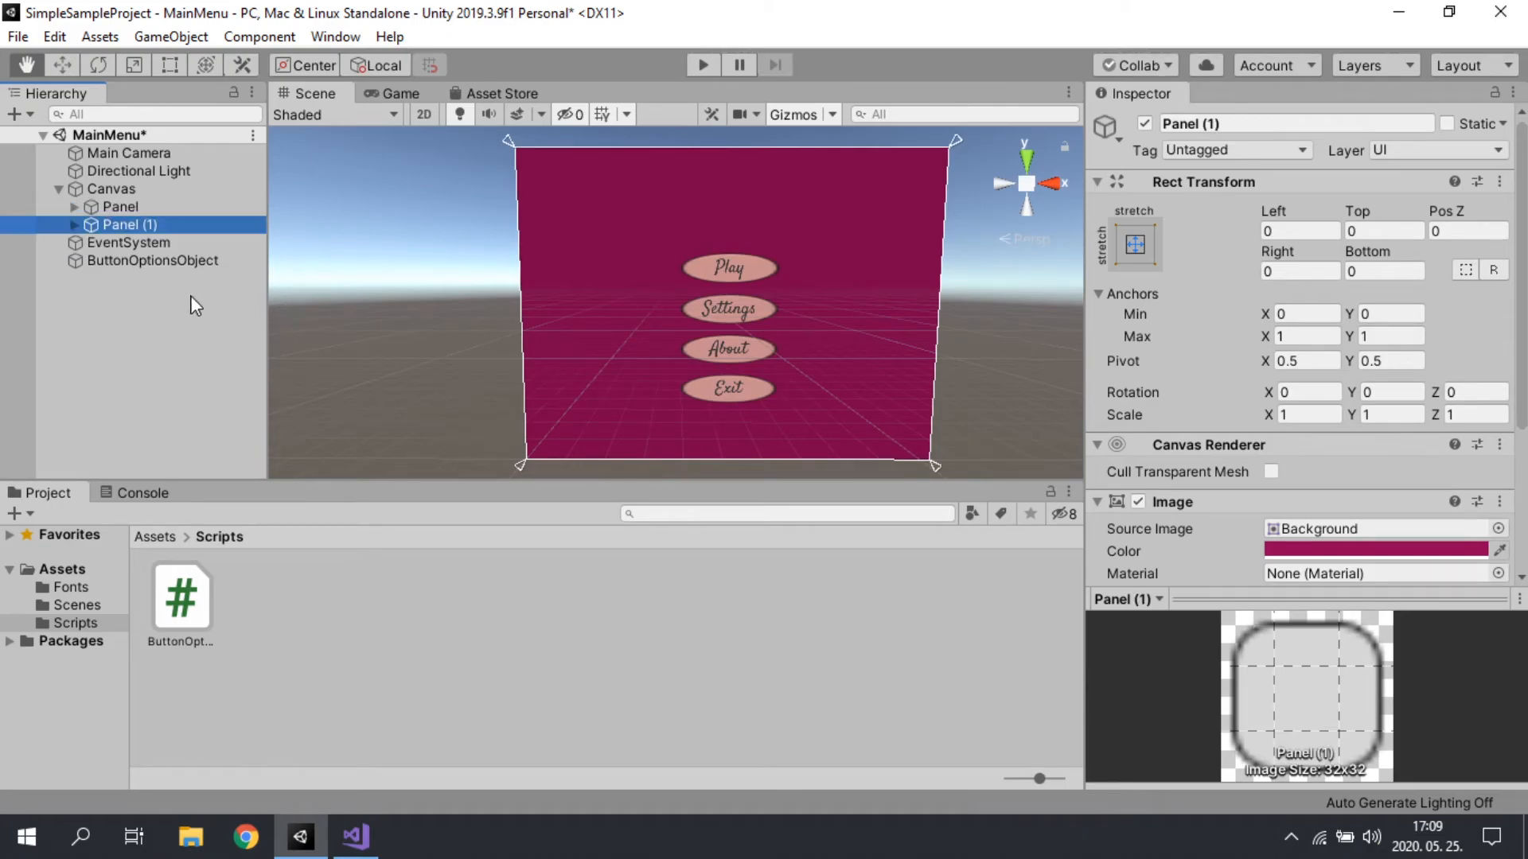
pyautogui.hotkey('ctrl', 'd')
# Step: Rename the first duplicated panel under Canvas to SettingsPanel
pyautogui.click(121, 223)
pyautogui.click(140, 226)
pyautogui.press('End')
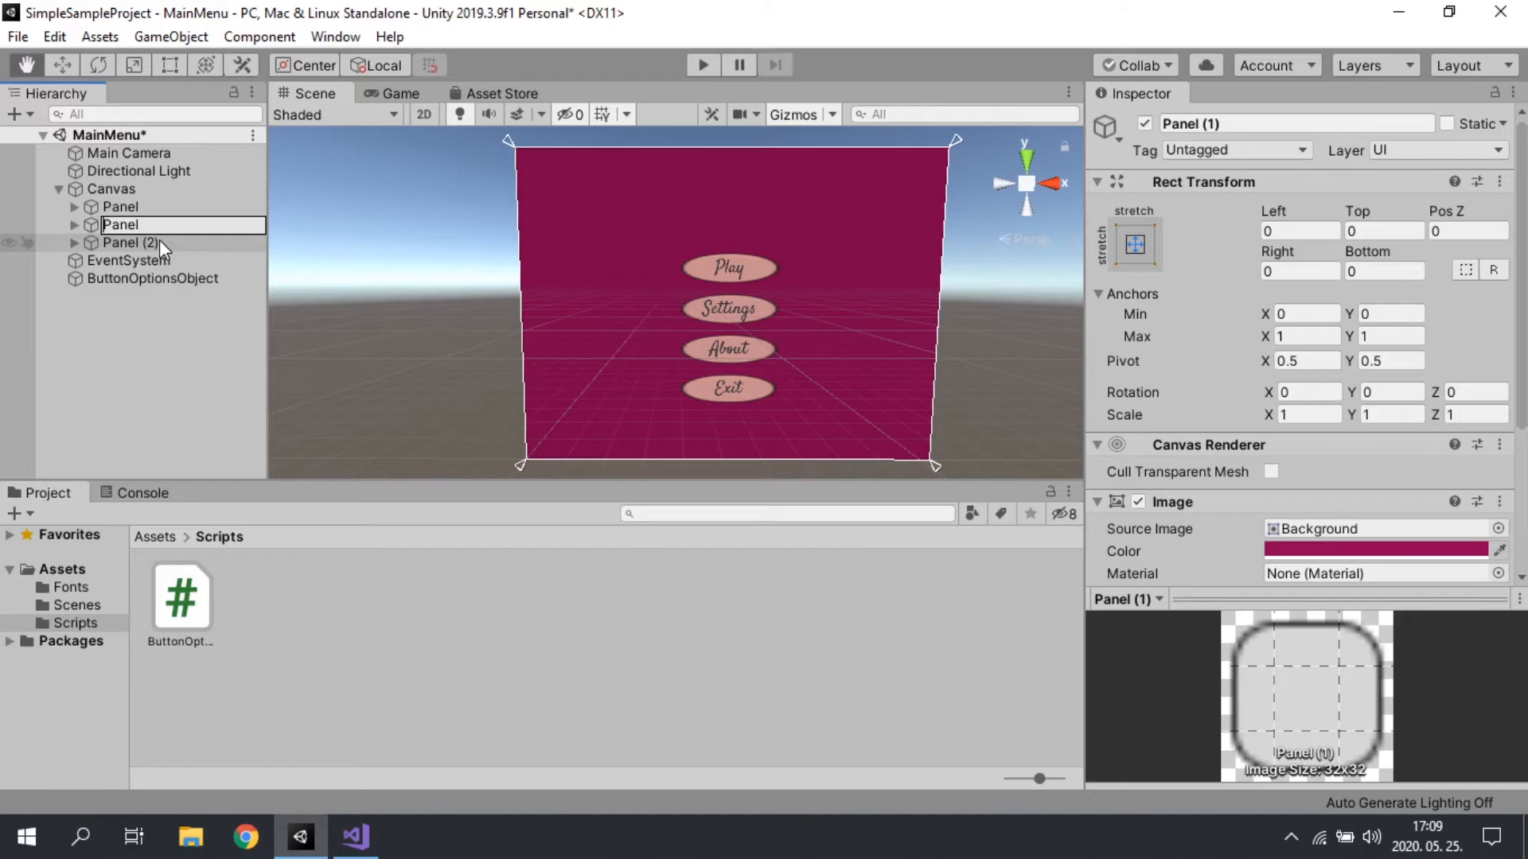
pyautogui.write('Settings')
pyautogui.press('Return')
# Step: Rename the second duplicated panel under Canvas to AboutPanel
pyautogui.click(159, 240)
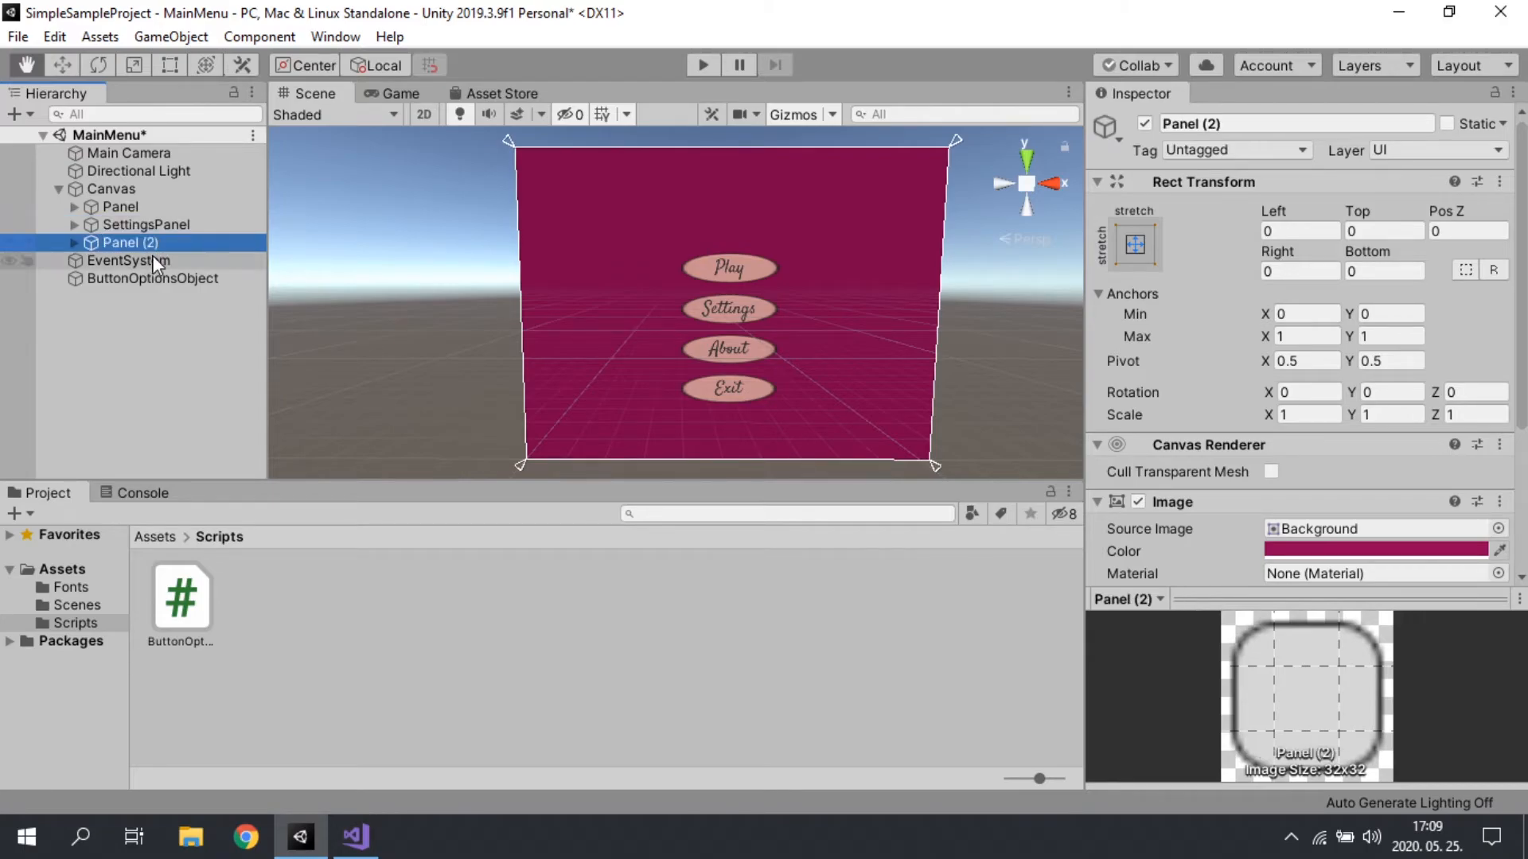
pyautogui.press('F2')
pyautogui.press('End')
pyautogui.press('BackSpace')
pyautogui.press('BackSpace')
pyautogui.press('BackSpace')
pyautogui.press('BackSpace')
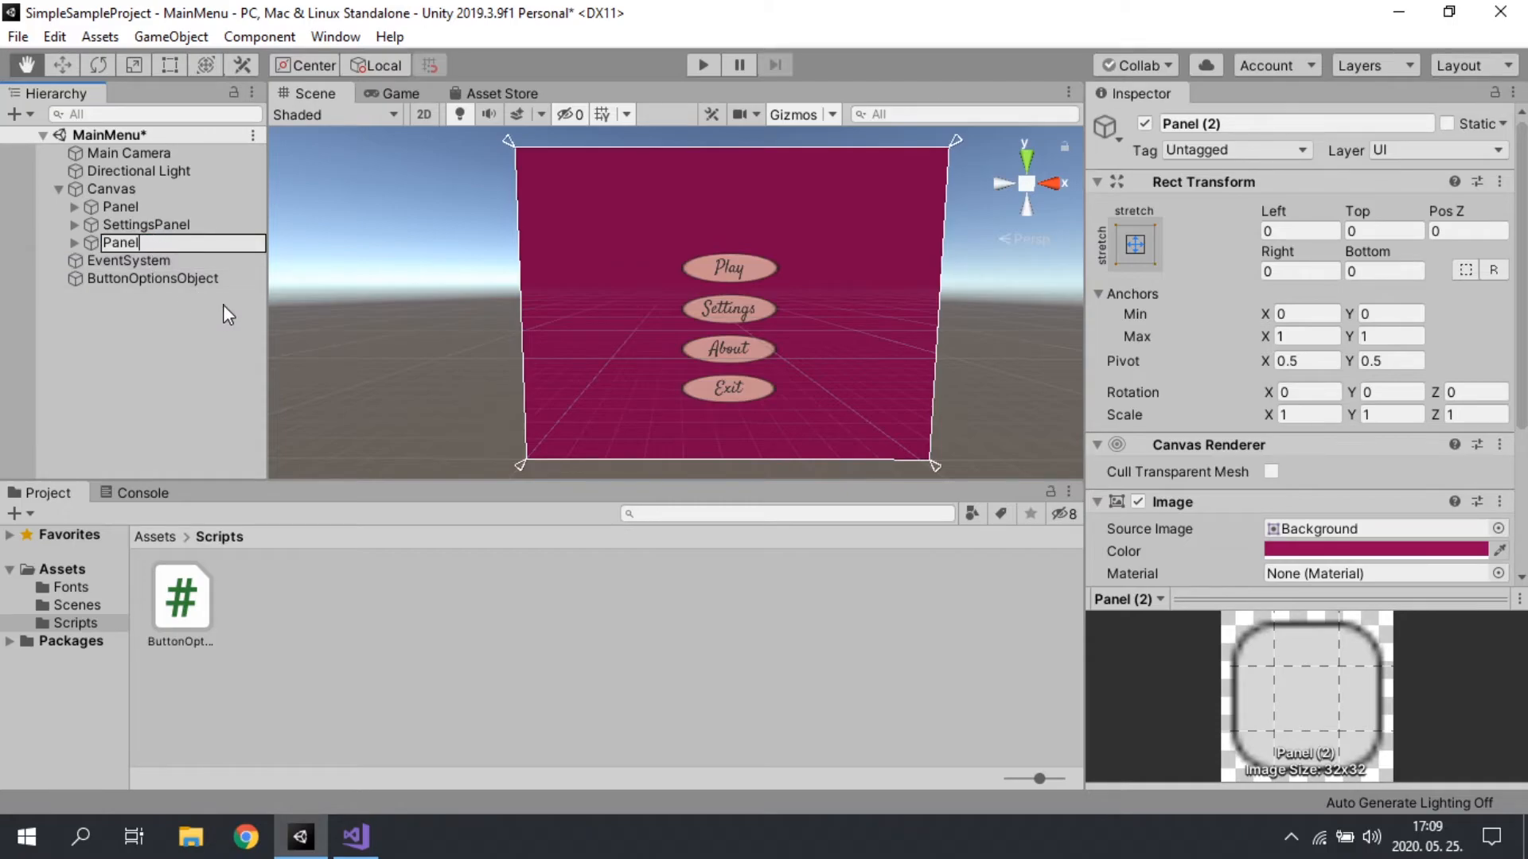
pyautogui.write('About')
pyautogui.press('Return')
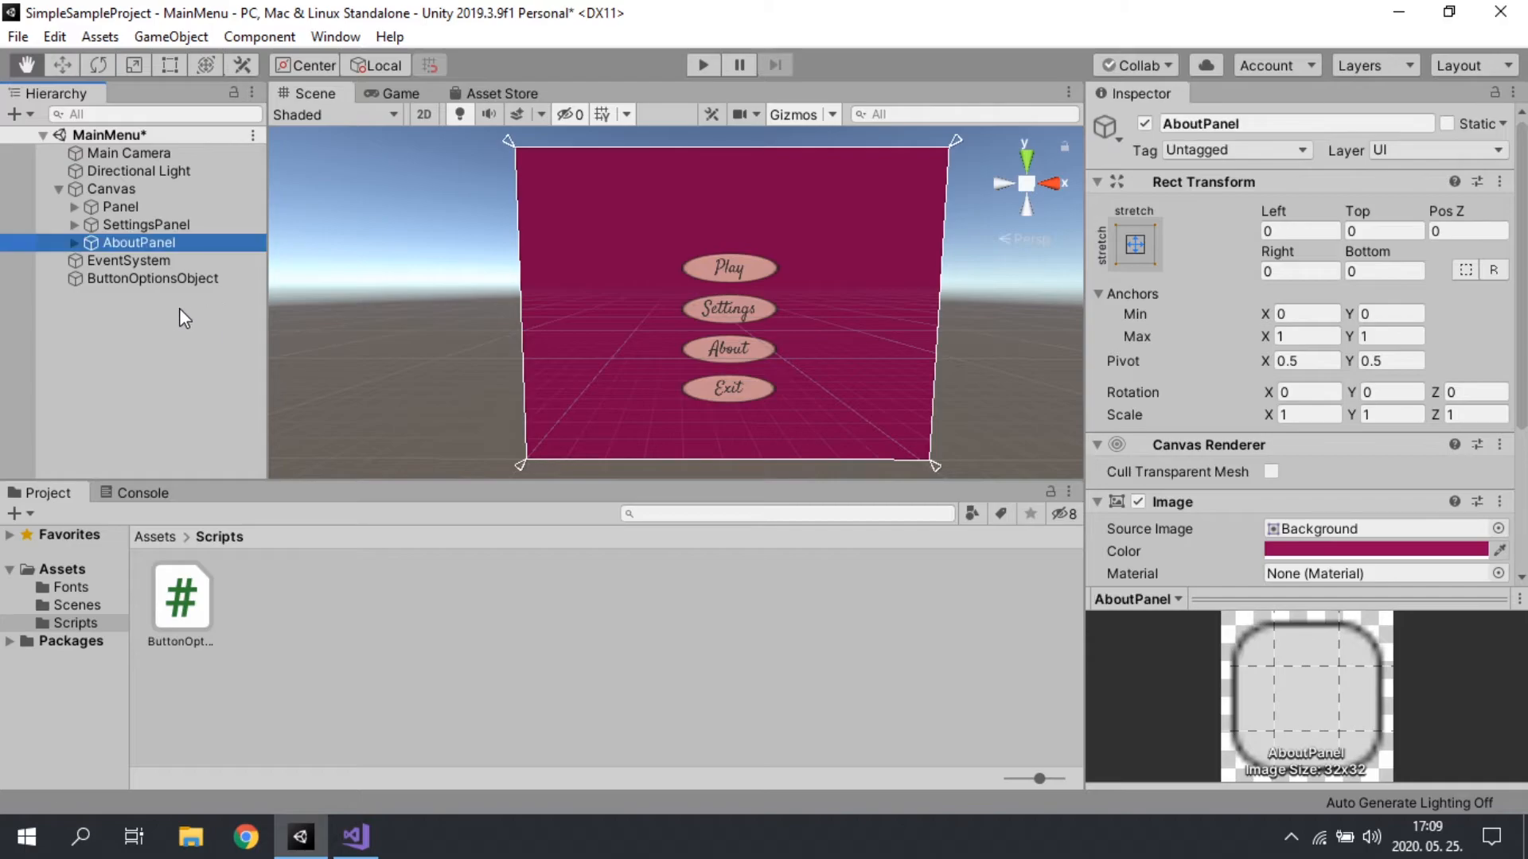
# Step: Expand SettingsPanel and AboutPanel in the Hierarchy and delete PlayButton, SettingsButton and AboutButton from SettingsPanel
pyautogui.press('Up')
pyautogui.press('Up')
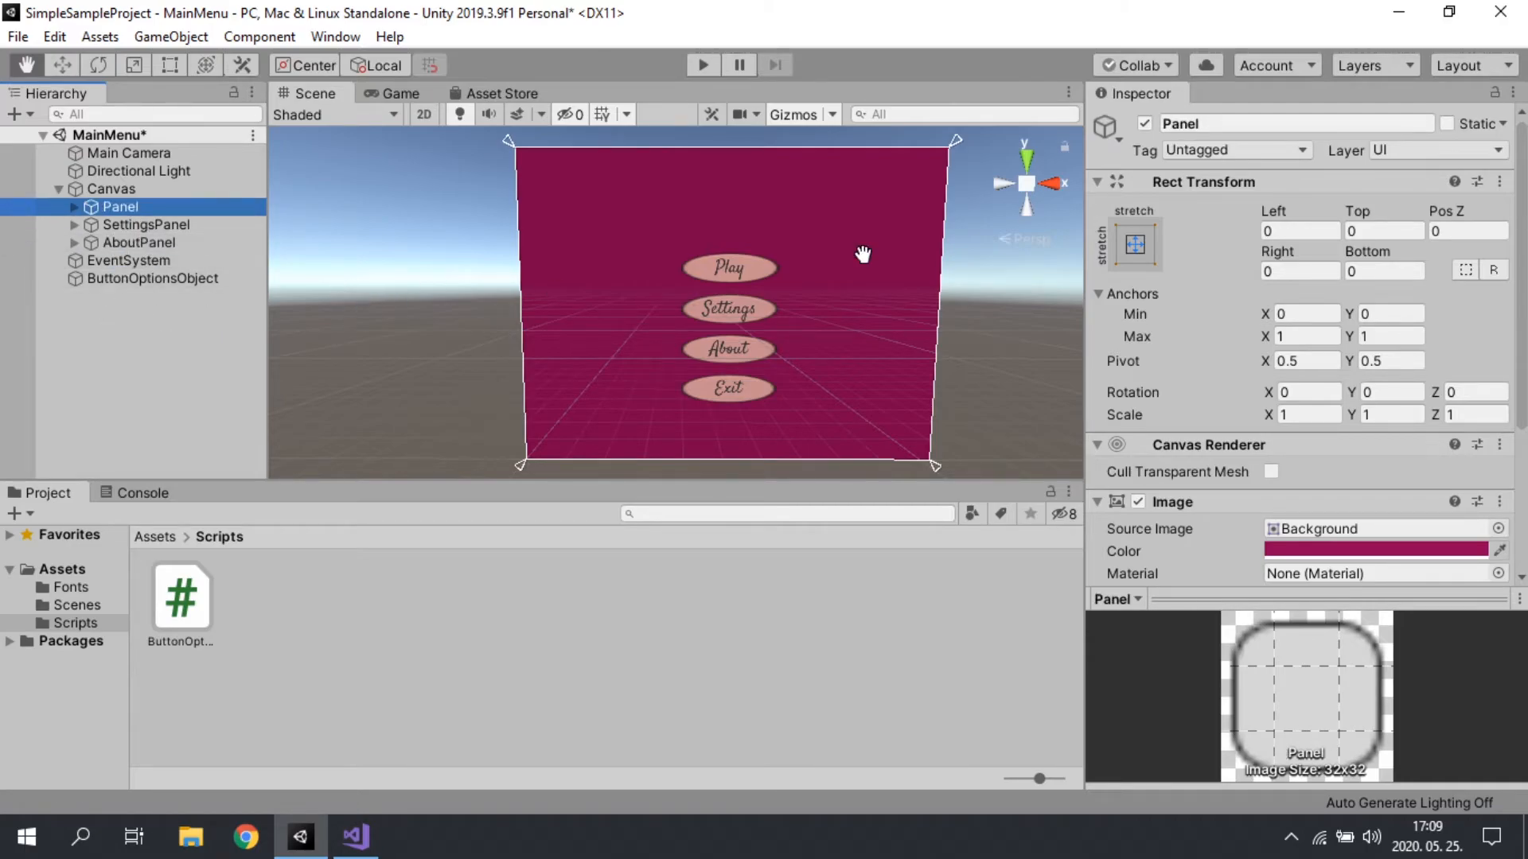
pyautogui.click(75, 225)
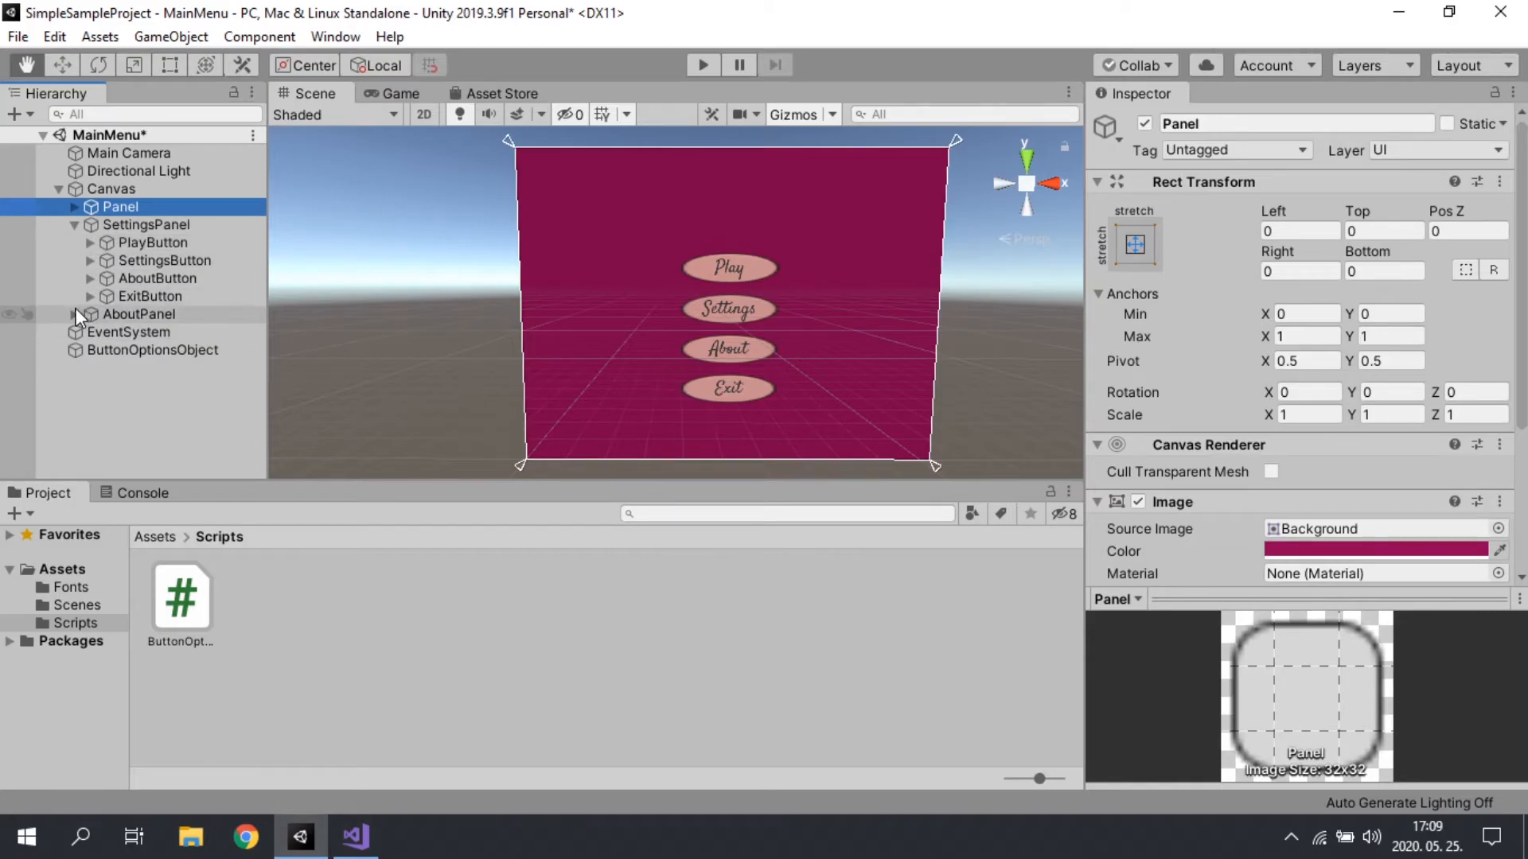
pyautogui.click(75, 313)
pyautogui.click(198, 241)
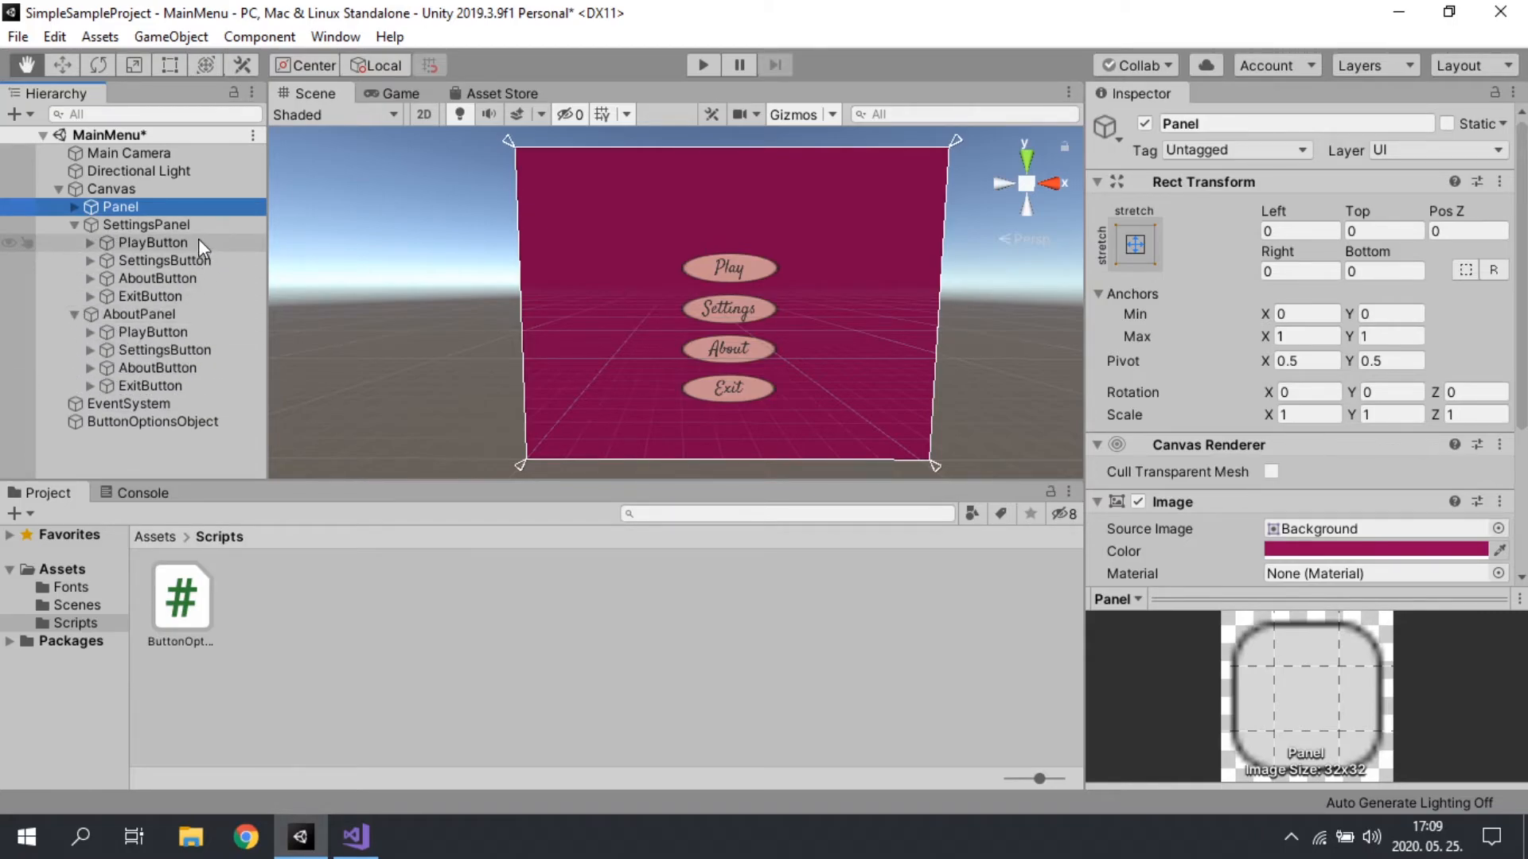
pyautogui.keyDown('shift'); pyautogui.click(190, 280); pyautogui.keyUp('shift')
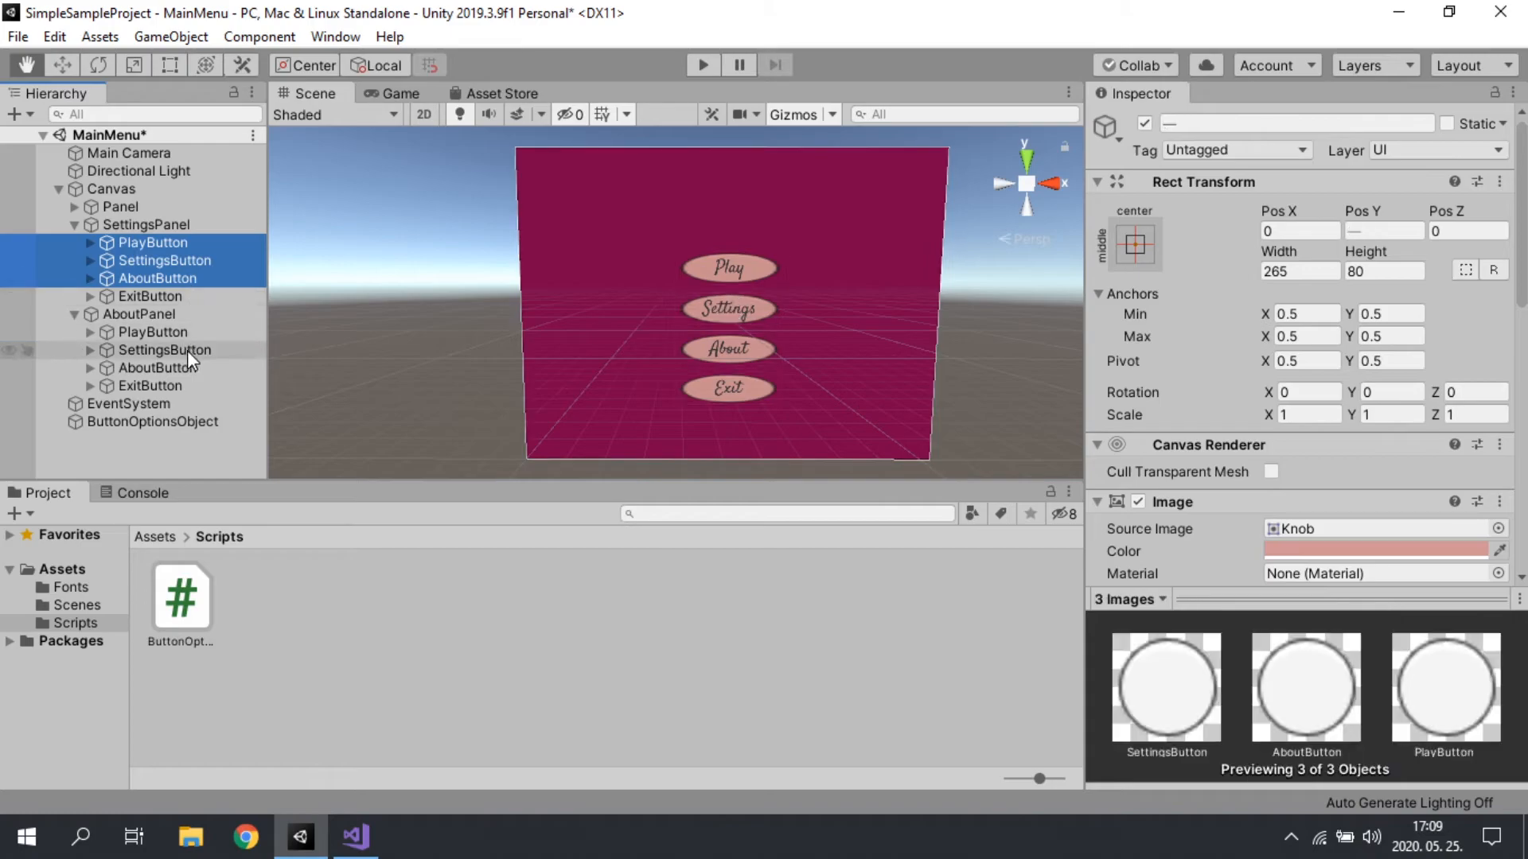
pyautogui.press('Delete')
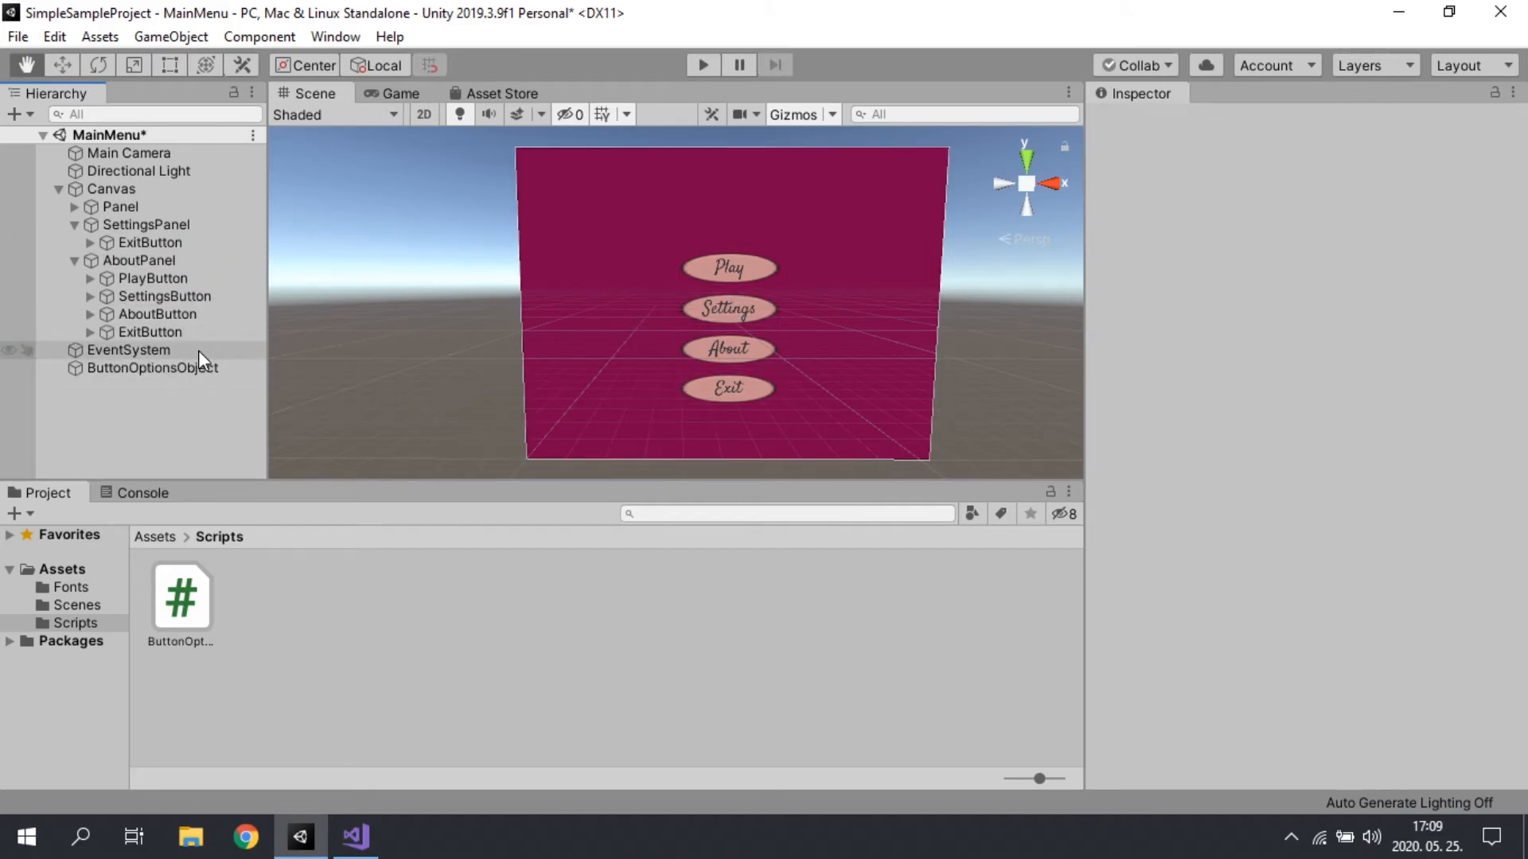
# Step: Delete PlayButton, SettingsButton and AboutButton from AboutPanel, keeping only its ExitButton
pyautogui.click(156, 313)
pyautogui.keyDown('shift'); pyautogui.click(162, 279); pyautogui.keyUp('shift')
pyautogui.press('Delete')
# Step: Rename the ExitButton under SettingsPanel to BackButton
pyautogui.click(143, 242)
pyautogui.click(143, 243)
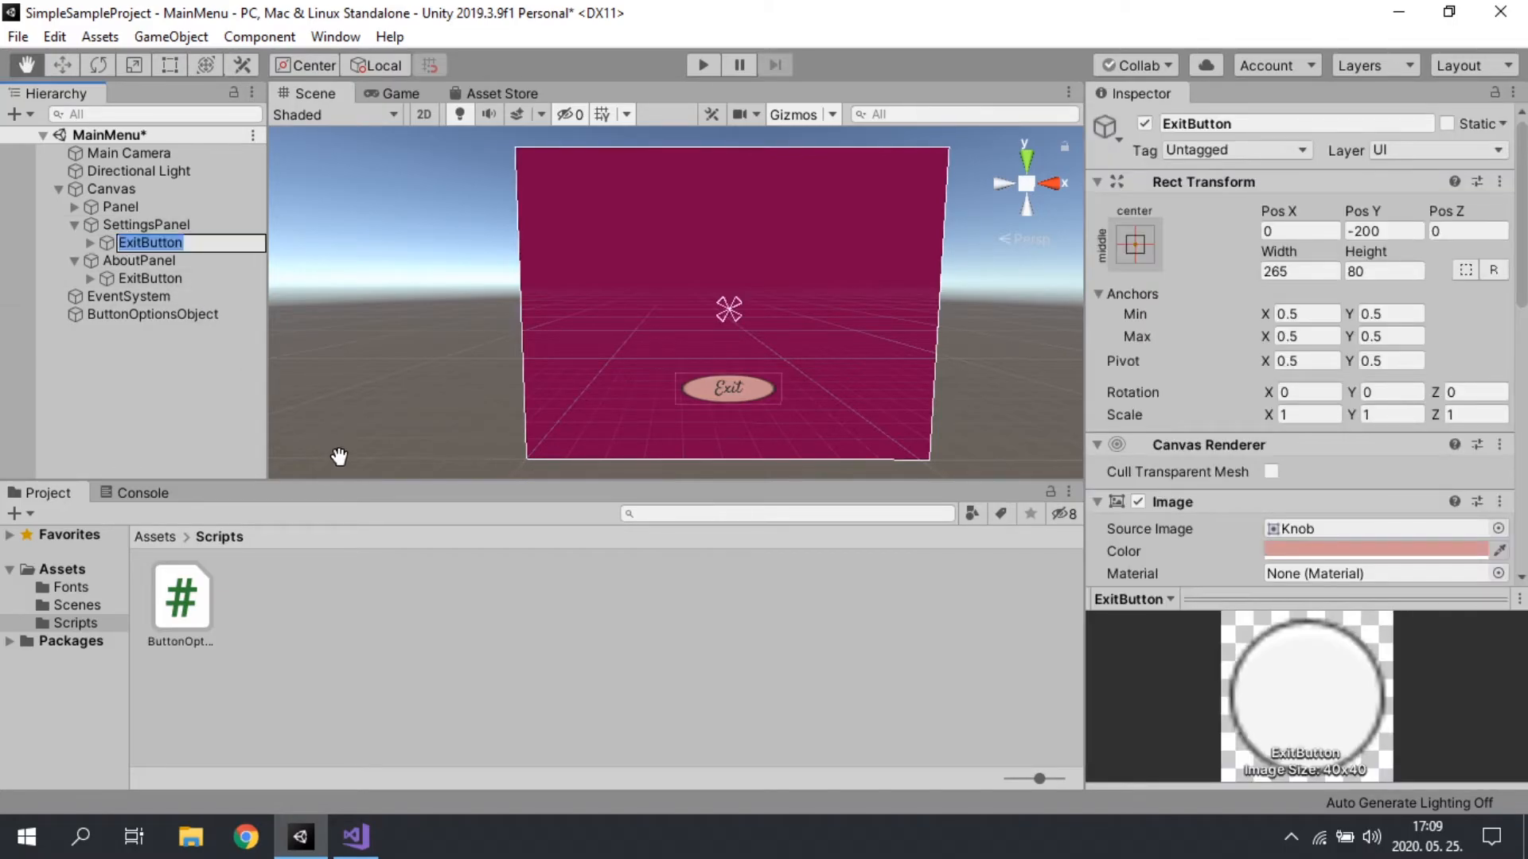
pyautogui.press('Right')
pyautogui.press('Delete')
pyautogui.press('Delete')
pyautogui.press('Delete')
pyautogui.press('Delete')
pyautogui.write('Back')
pyautogui.press('Return')
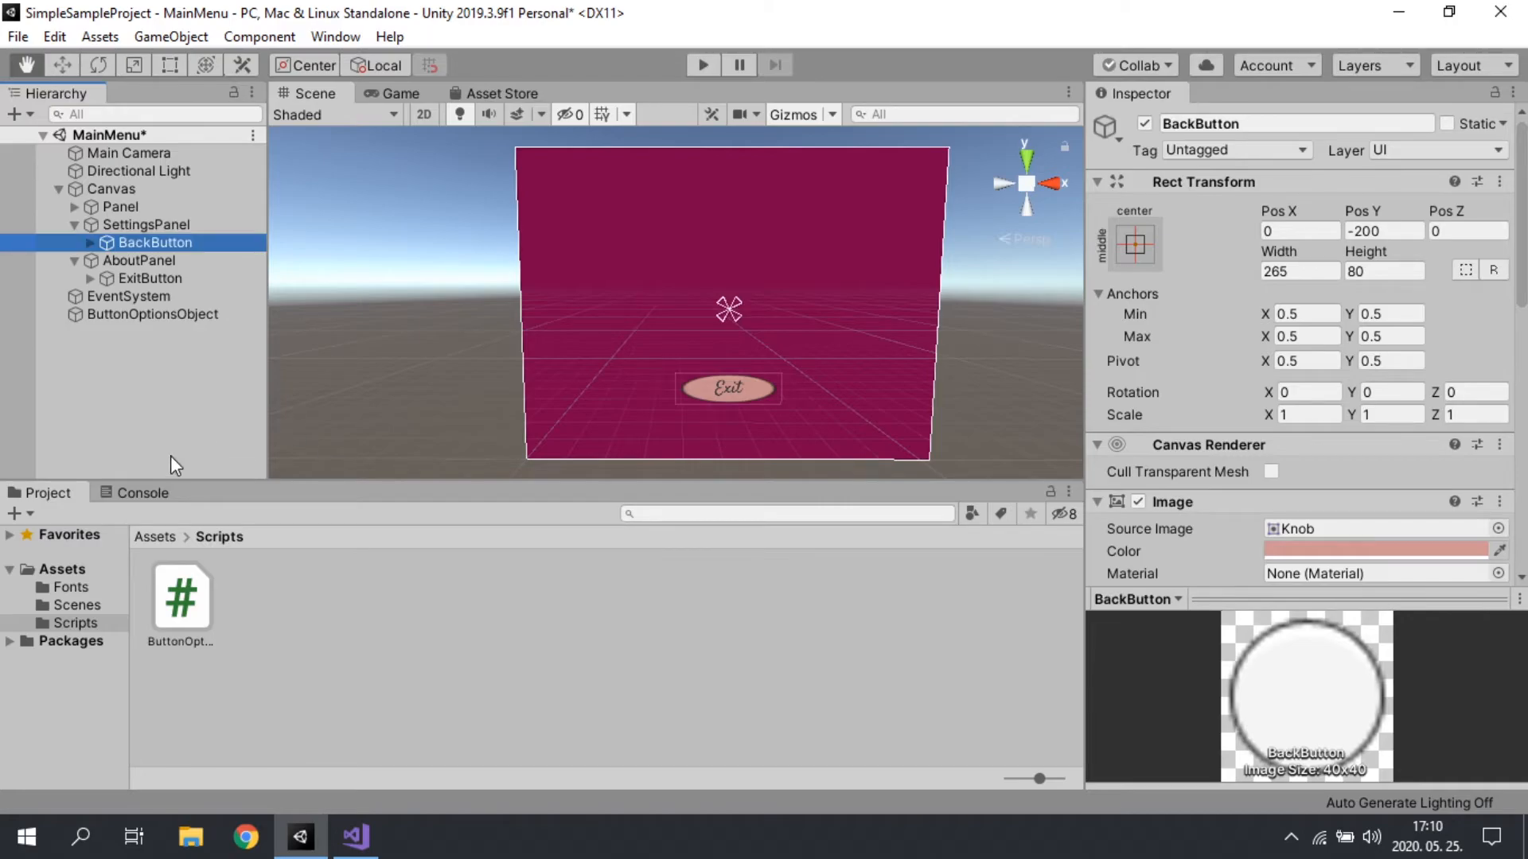
# Step: Rename the ExitButton under AboutPanel to BackButton
pyautogui.click(113, 278)
pyautogui.press('F2')
pyautogui.press('Home')
pyautogui.press('Delete')
pyautogui.press('Delete')
pyautogui.write('Back')
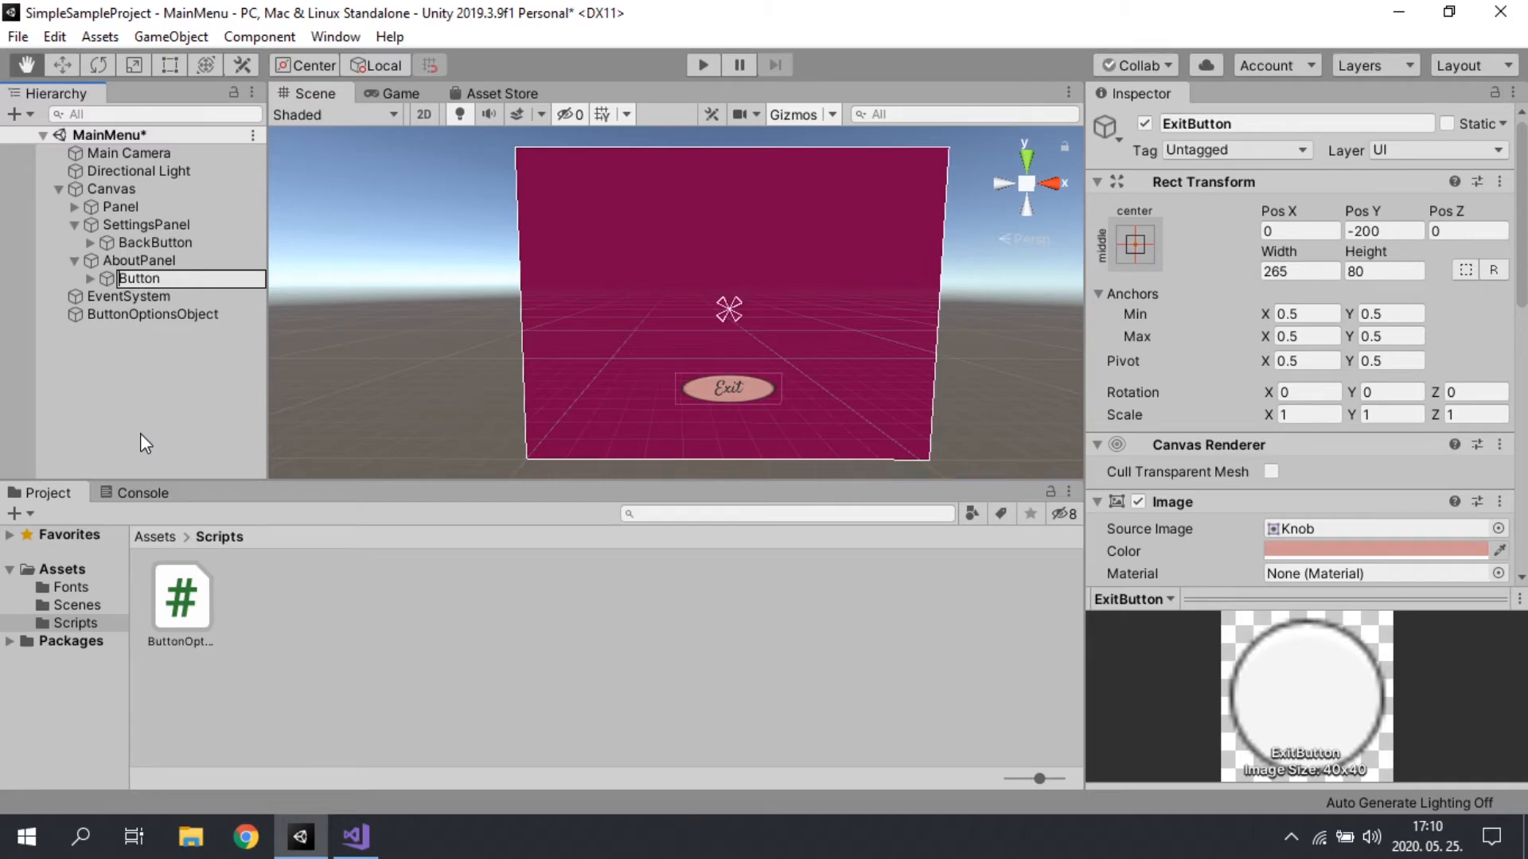
pyautogui.press('Return')
# Step: Change the label of both BackButton Text objects to "Back" in a single edit
pyautogui.click(90, 242)
pyautogui.click(89, 296)
pyautogui.click(141, 313)
pyautogui.keyDown('ctrl'); pyautogui.click(145, 260); pyautogui.keyUp('ctrl')
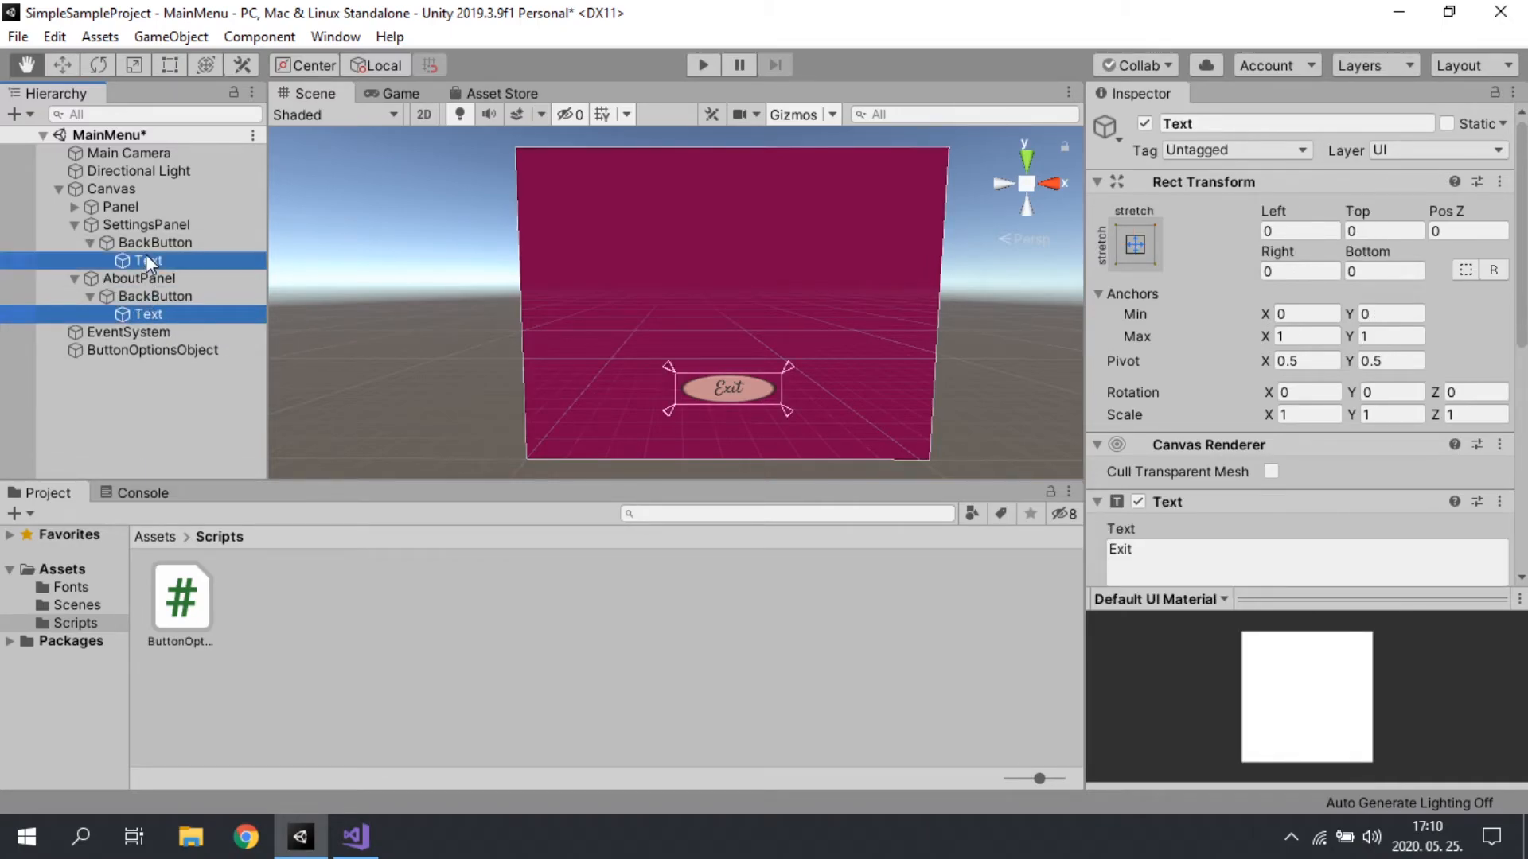
pyautogui.click(1289, 563)
pyautogui.write('Back')
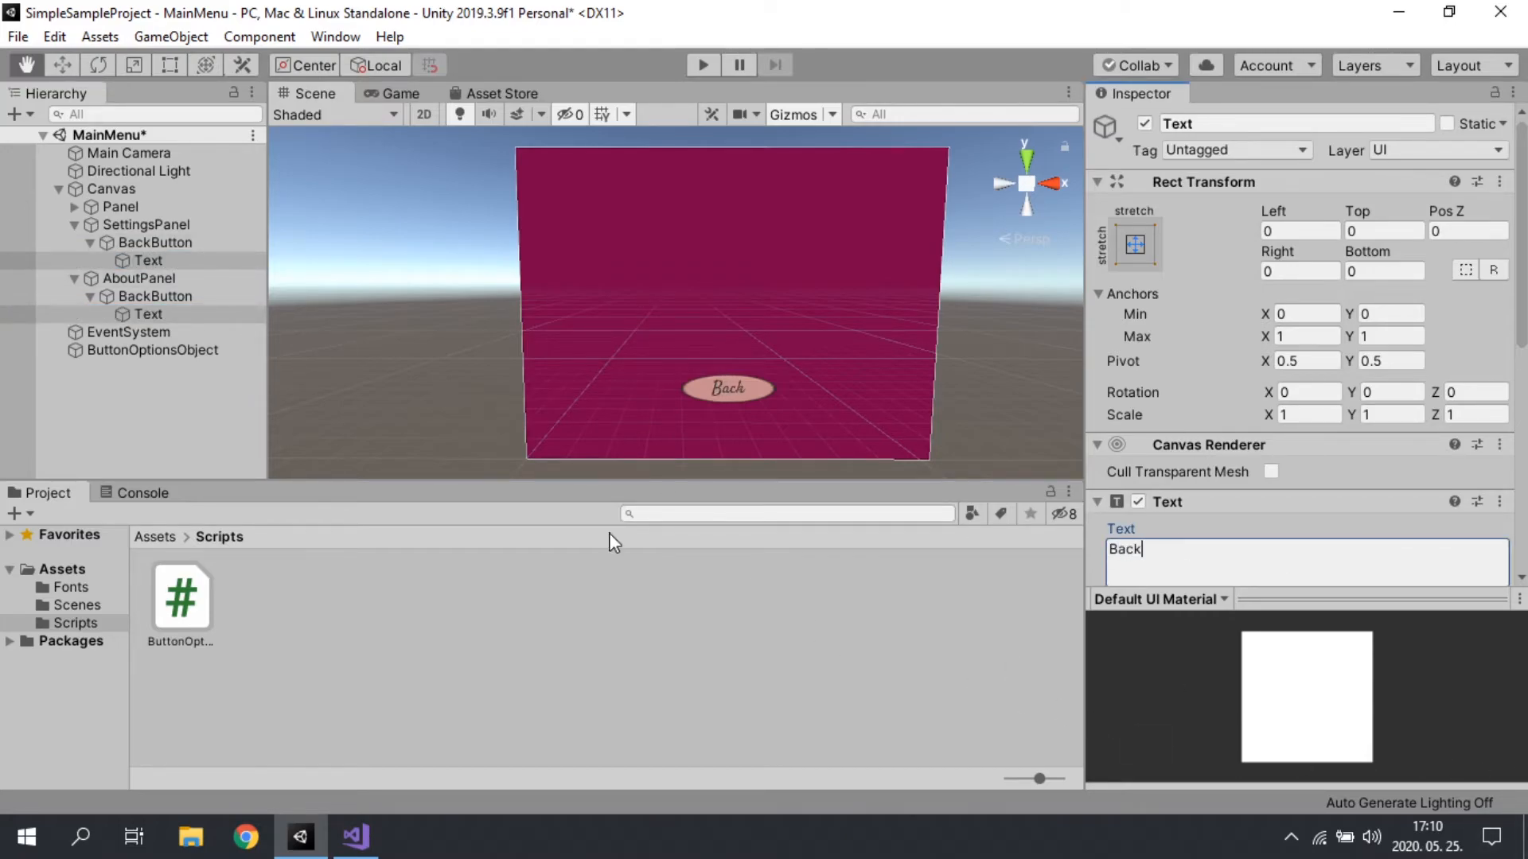
pyautogui.click(131, 422)
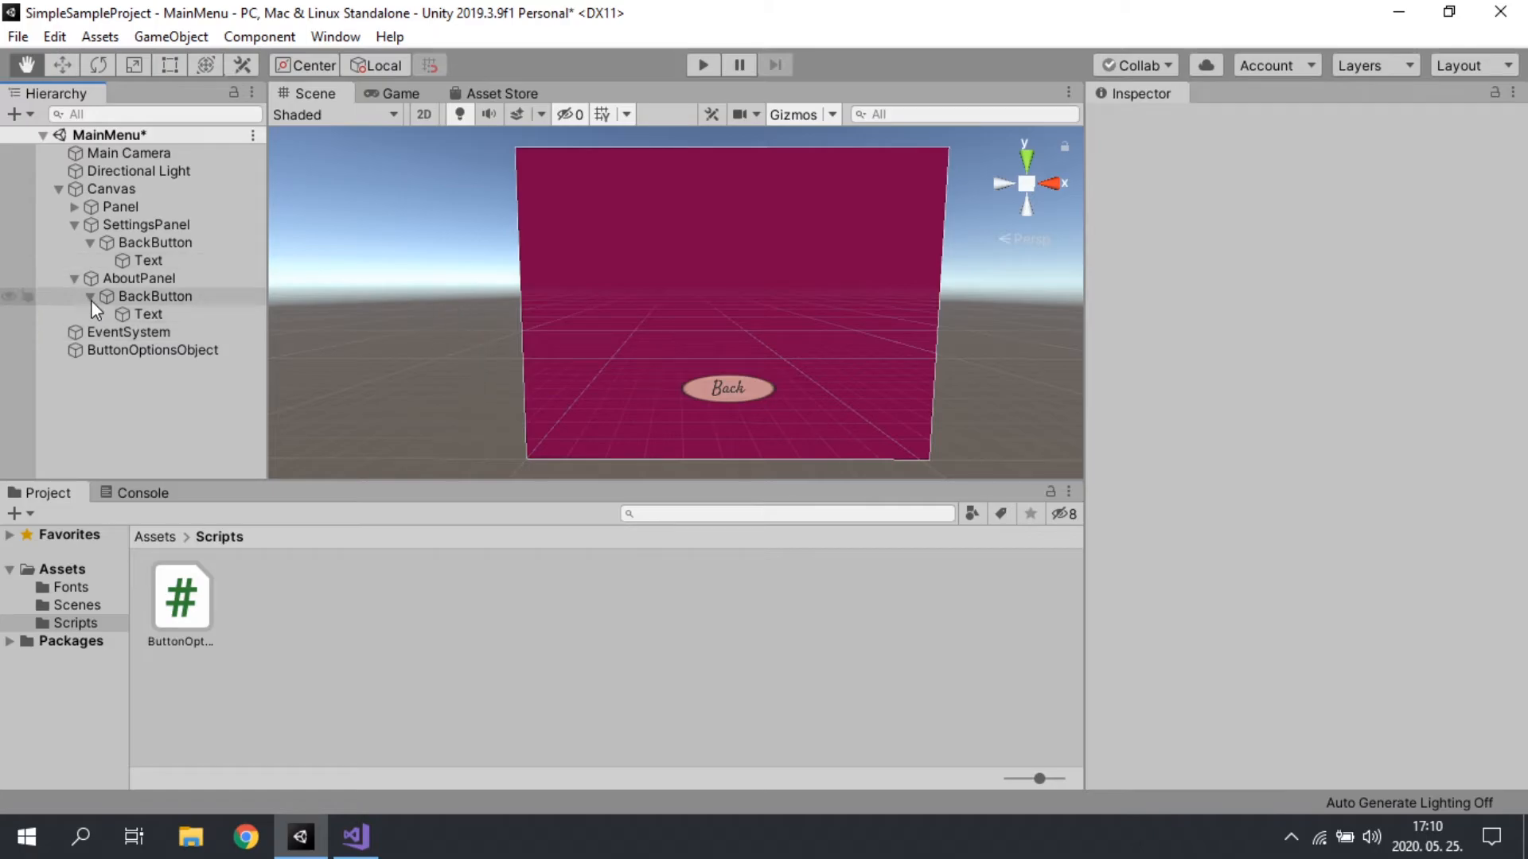
# Step: Add a UI Text object under SettingsPanel and move a duplicate of it into AboutPanel
pyautogui.click(74, 277)
pyautogui.click(74, 225)
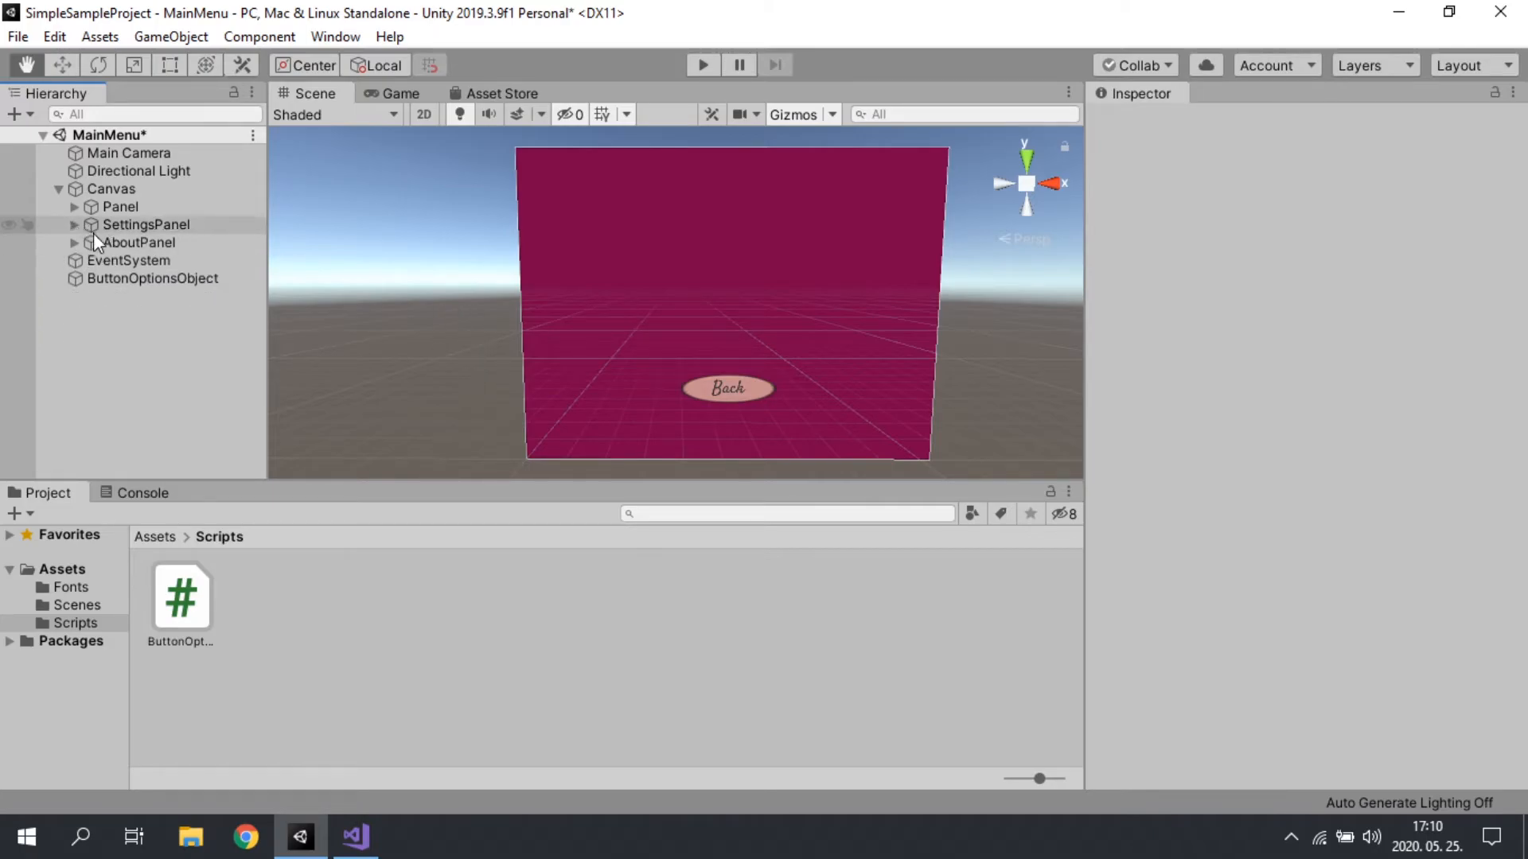
pyautogui.click(99, 240)
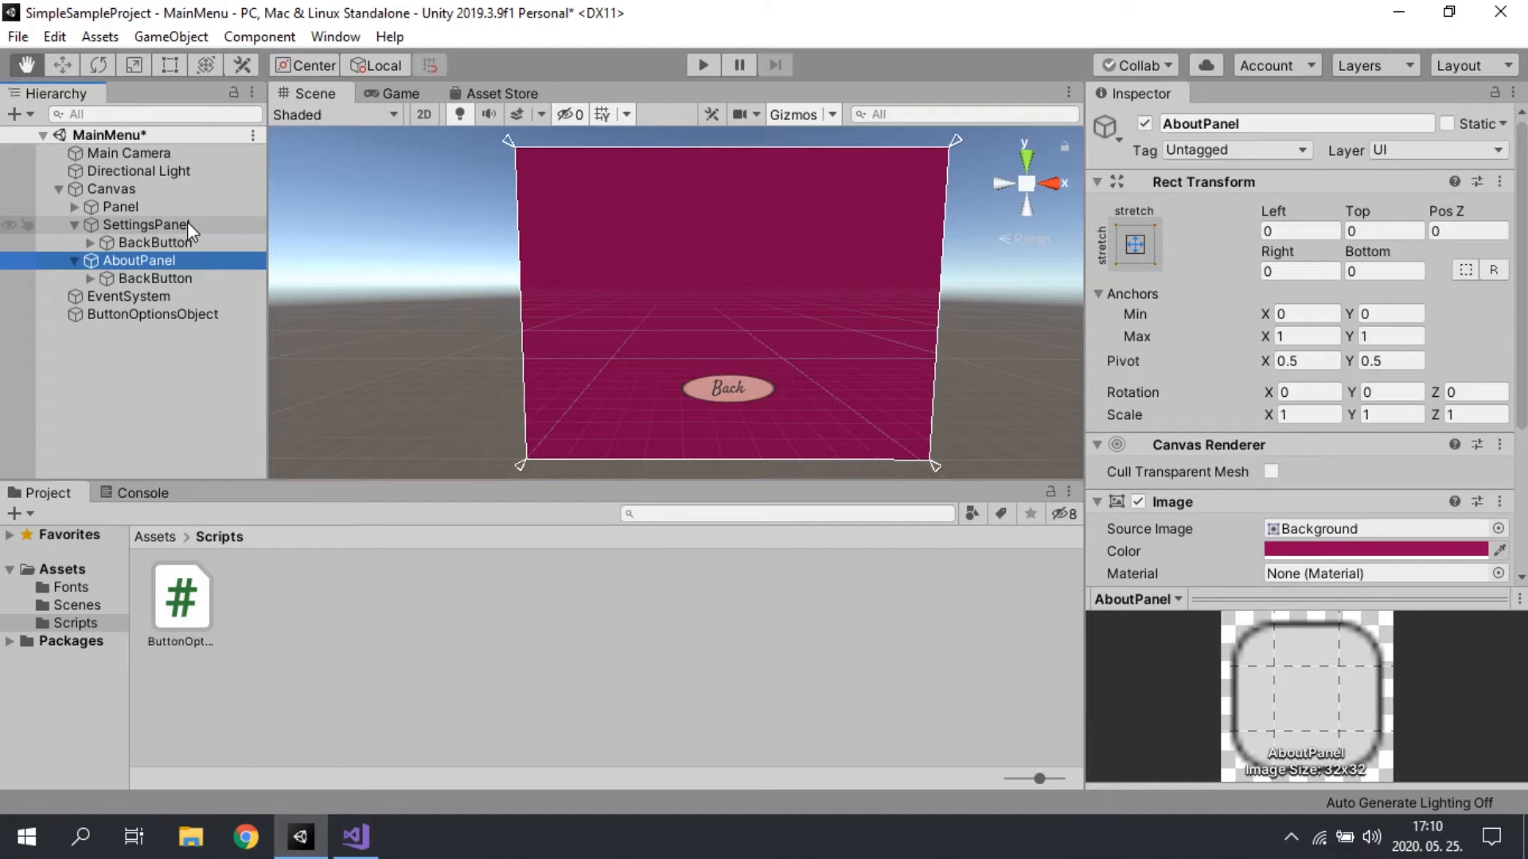
pyautogui.rightClick(160, 225)
pyautogui.moveTo(267, 611)
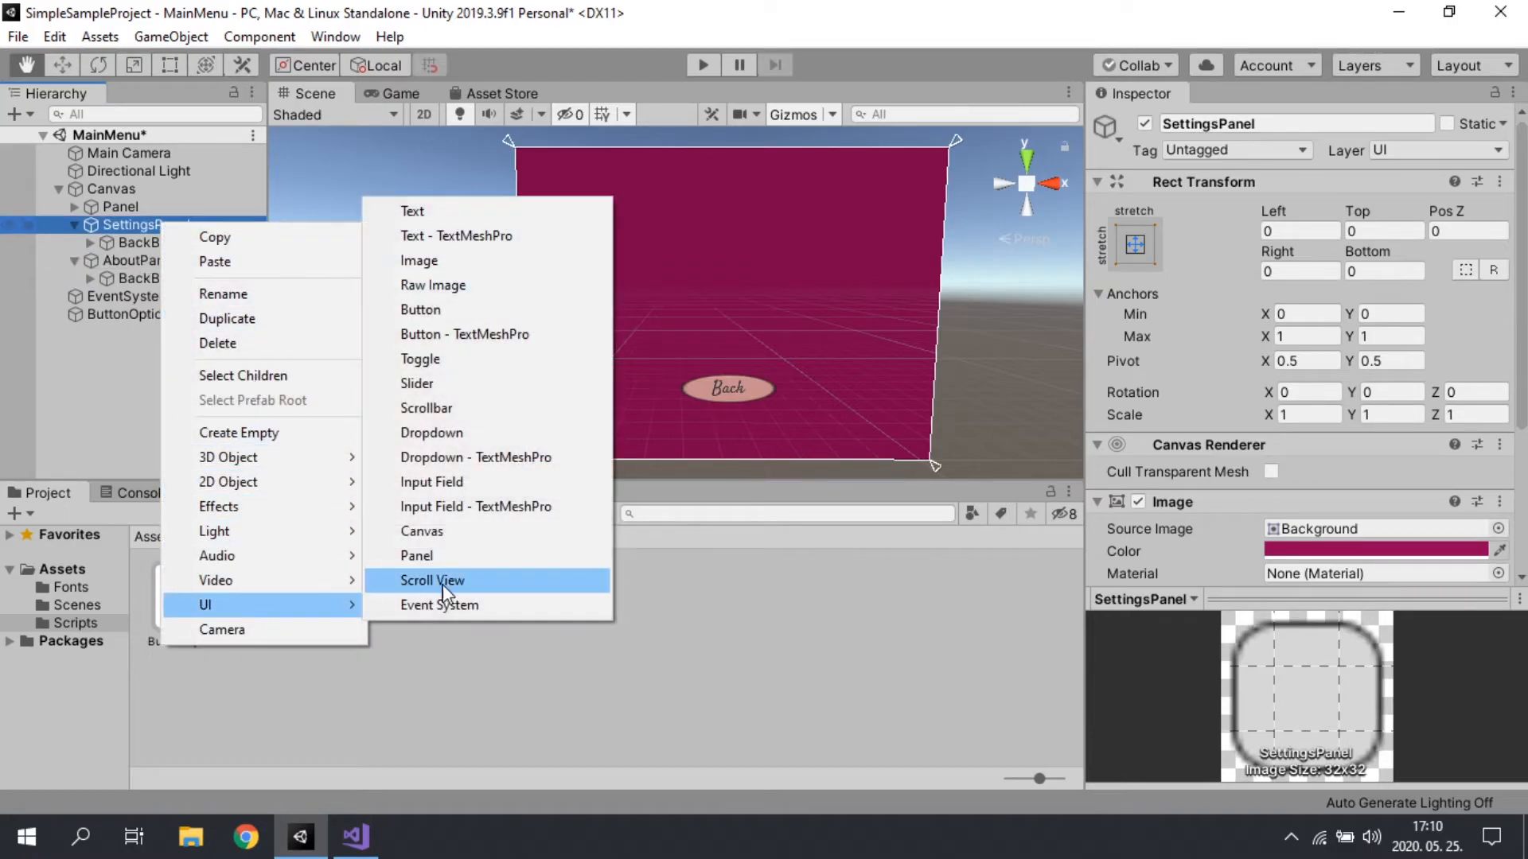
pyautogui.click(413, 211)
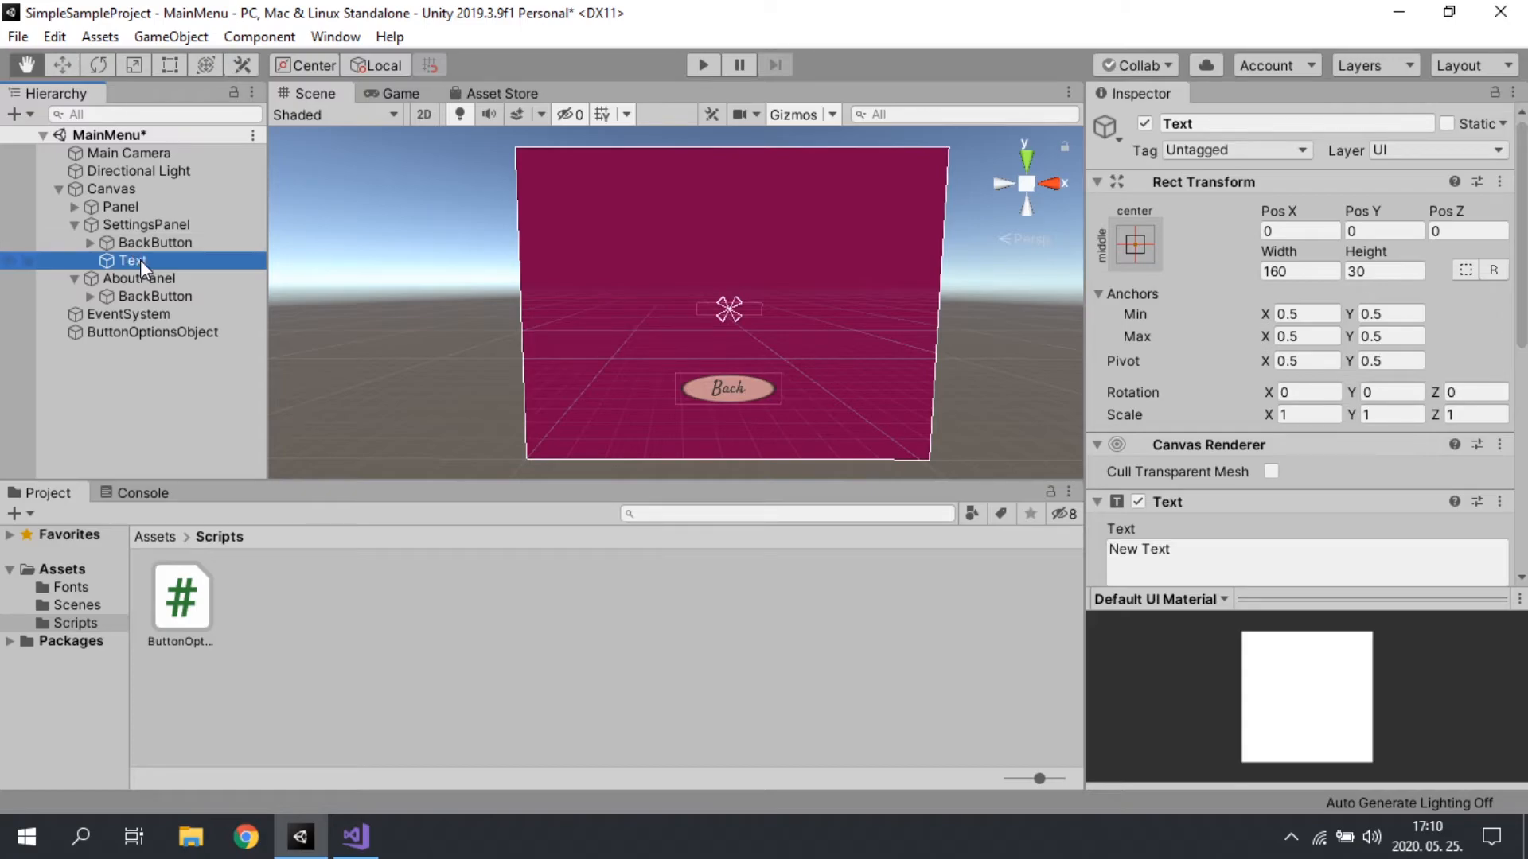
pyautogui.hotkey('ctrl', 'd')
pyautogui.moveTo(148, 283); pyautogui.dragTo(137, 294)
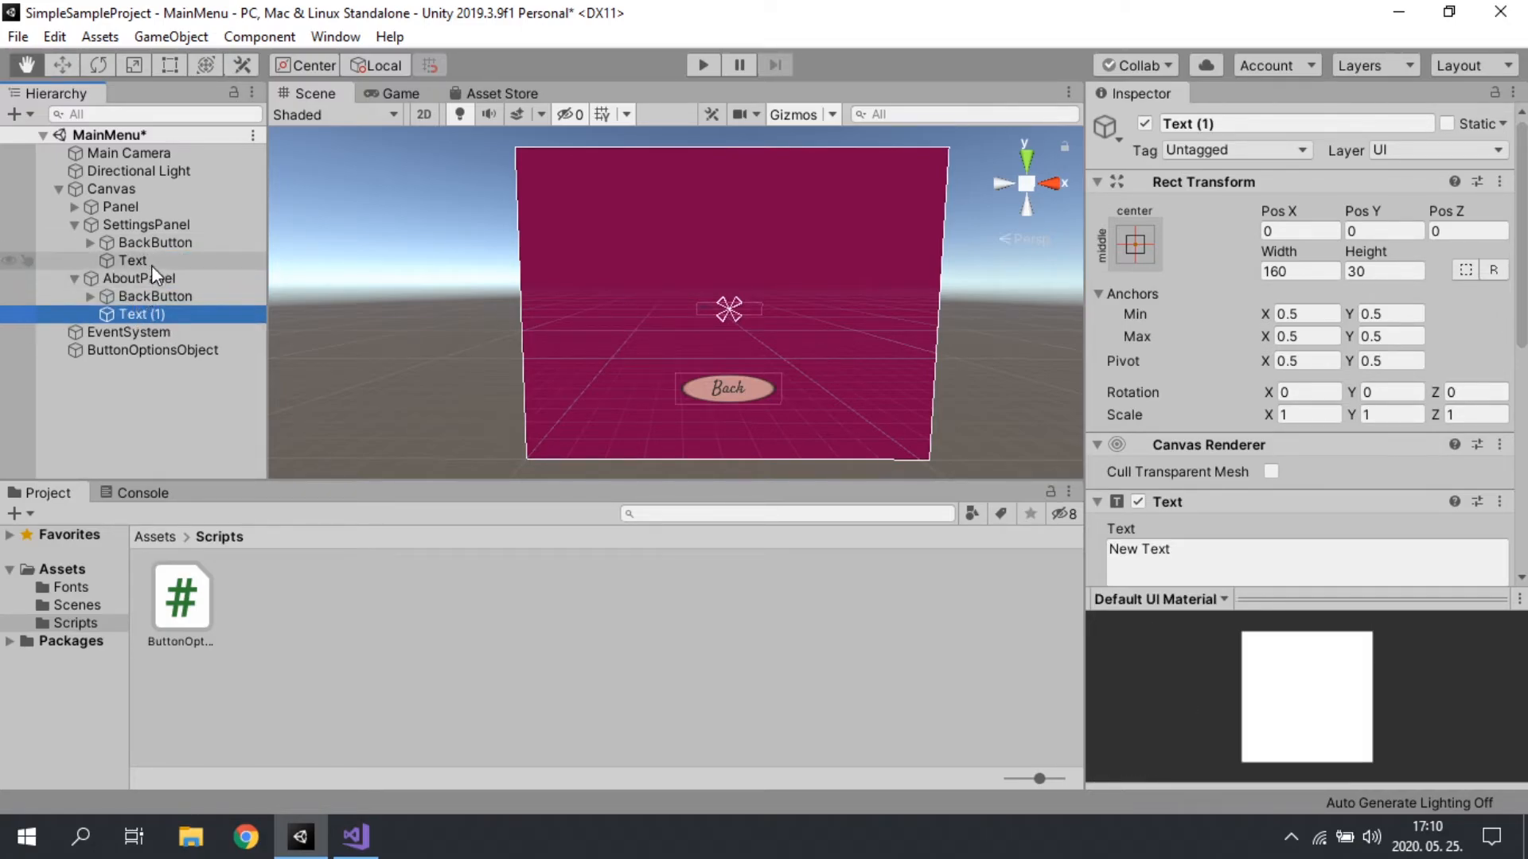
# Step: Set the content of the SettingsPanel Text object to "Settings PAnel"
pyautogui.click(151, 264)
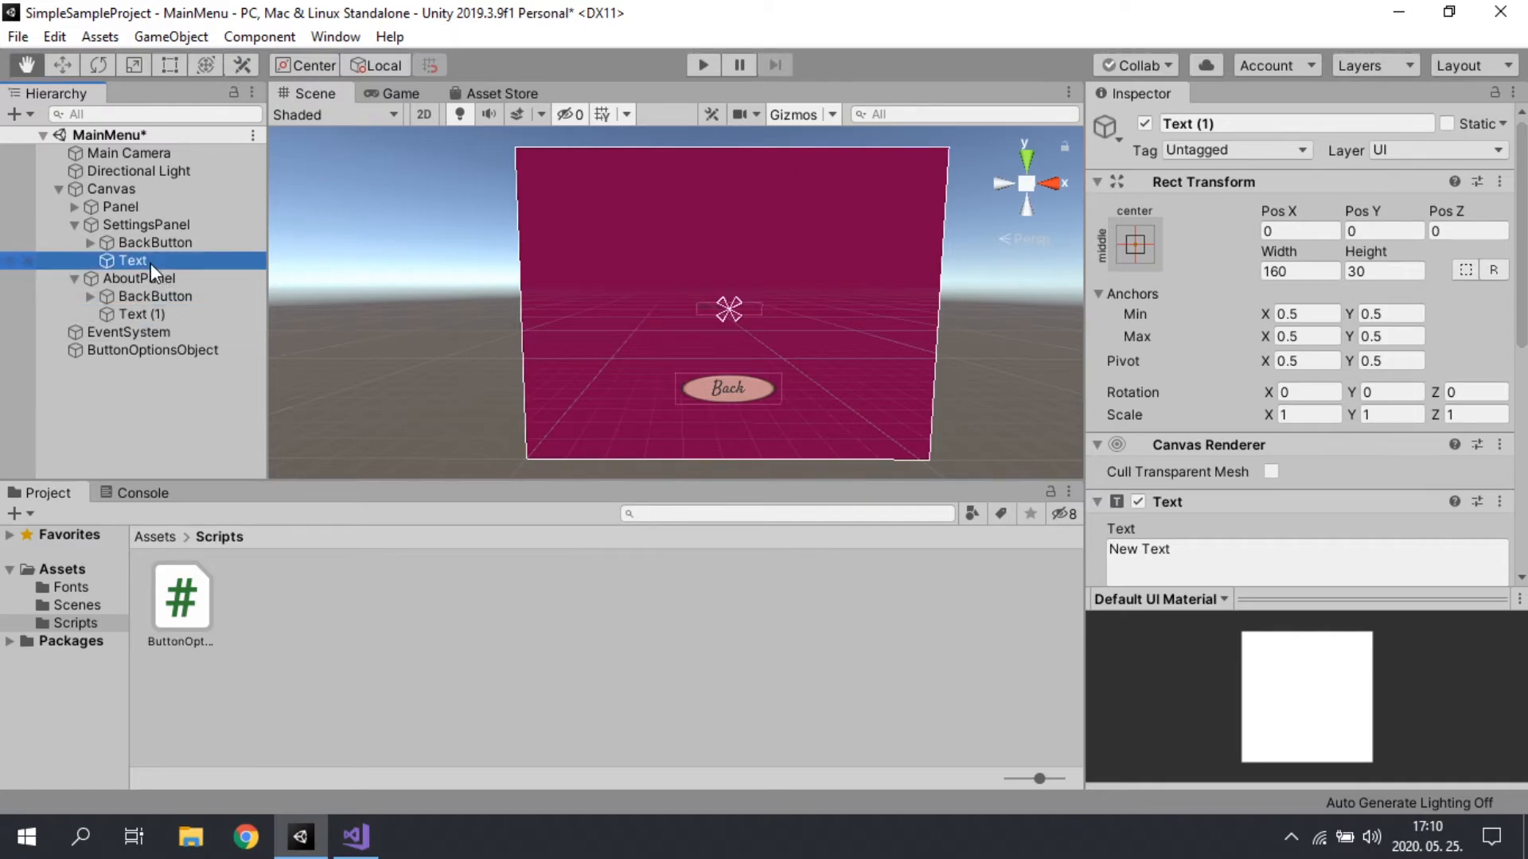
pyautogui.scroll(-5, 1204, 485)
pyautogui.click(1181, 171)
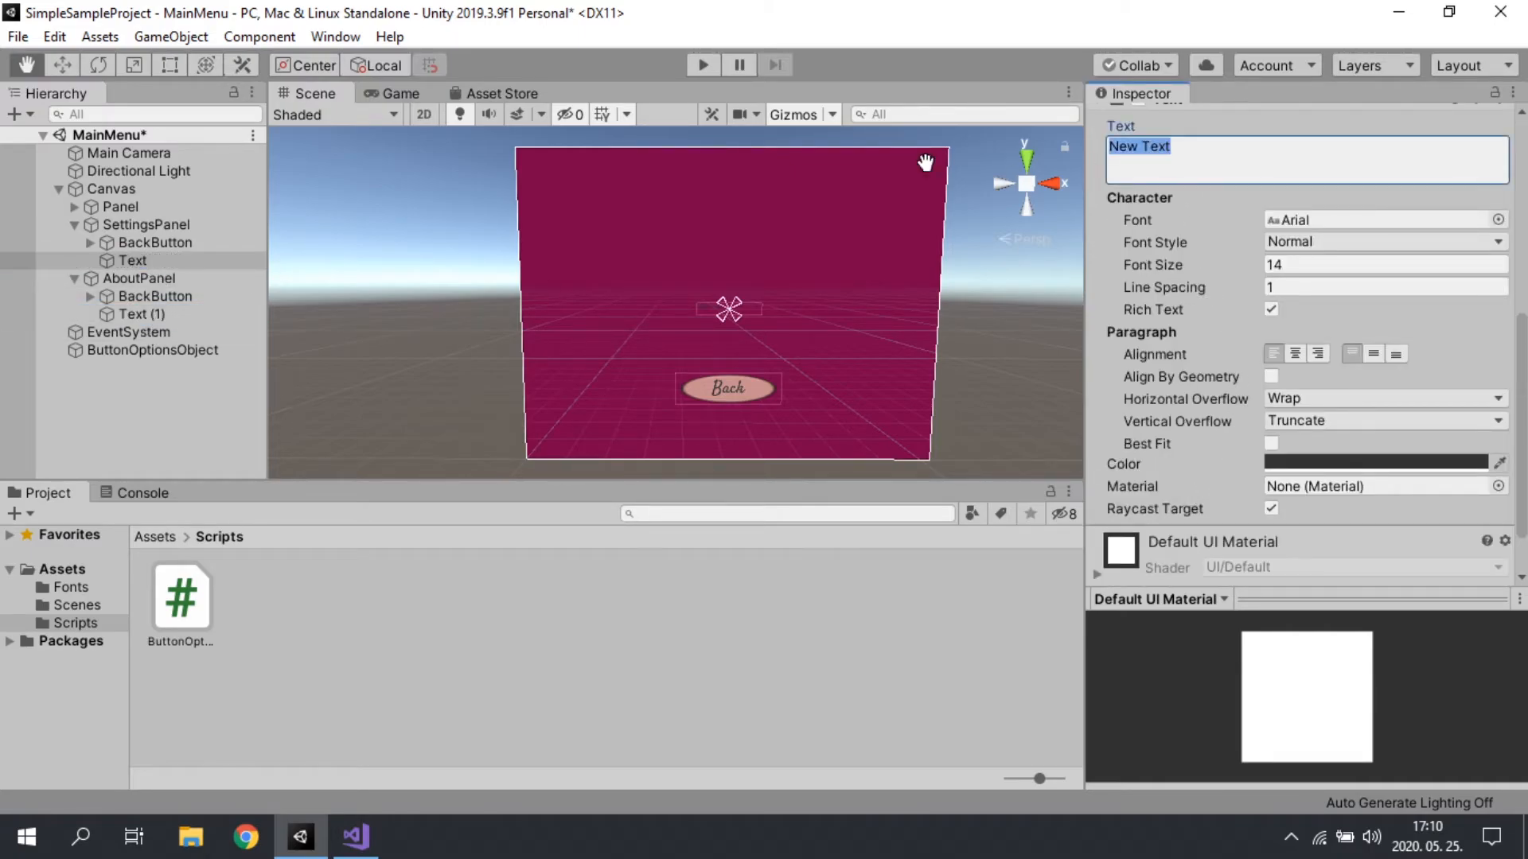
pyautogui.write('Settings Panel')
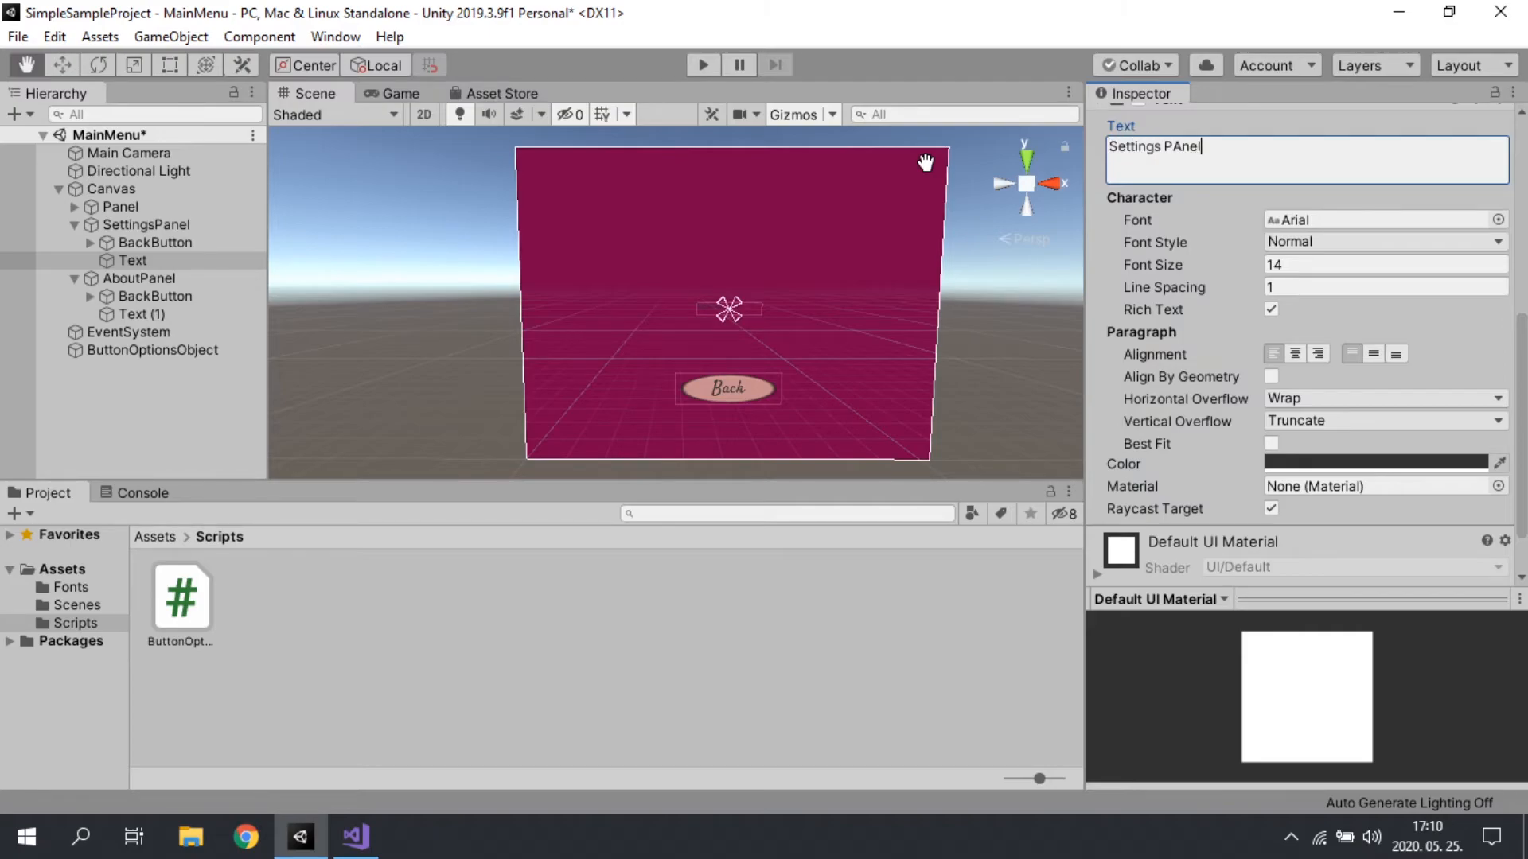
# Step: Set the content of the AboutPanel Text (1) object to "About panel"
pyautogui.click(142, 315)
pyautogui.click(1297, 151)
pyautogui.write('About pane')
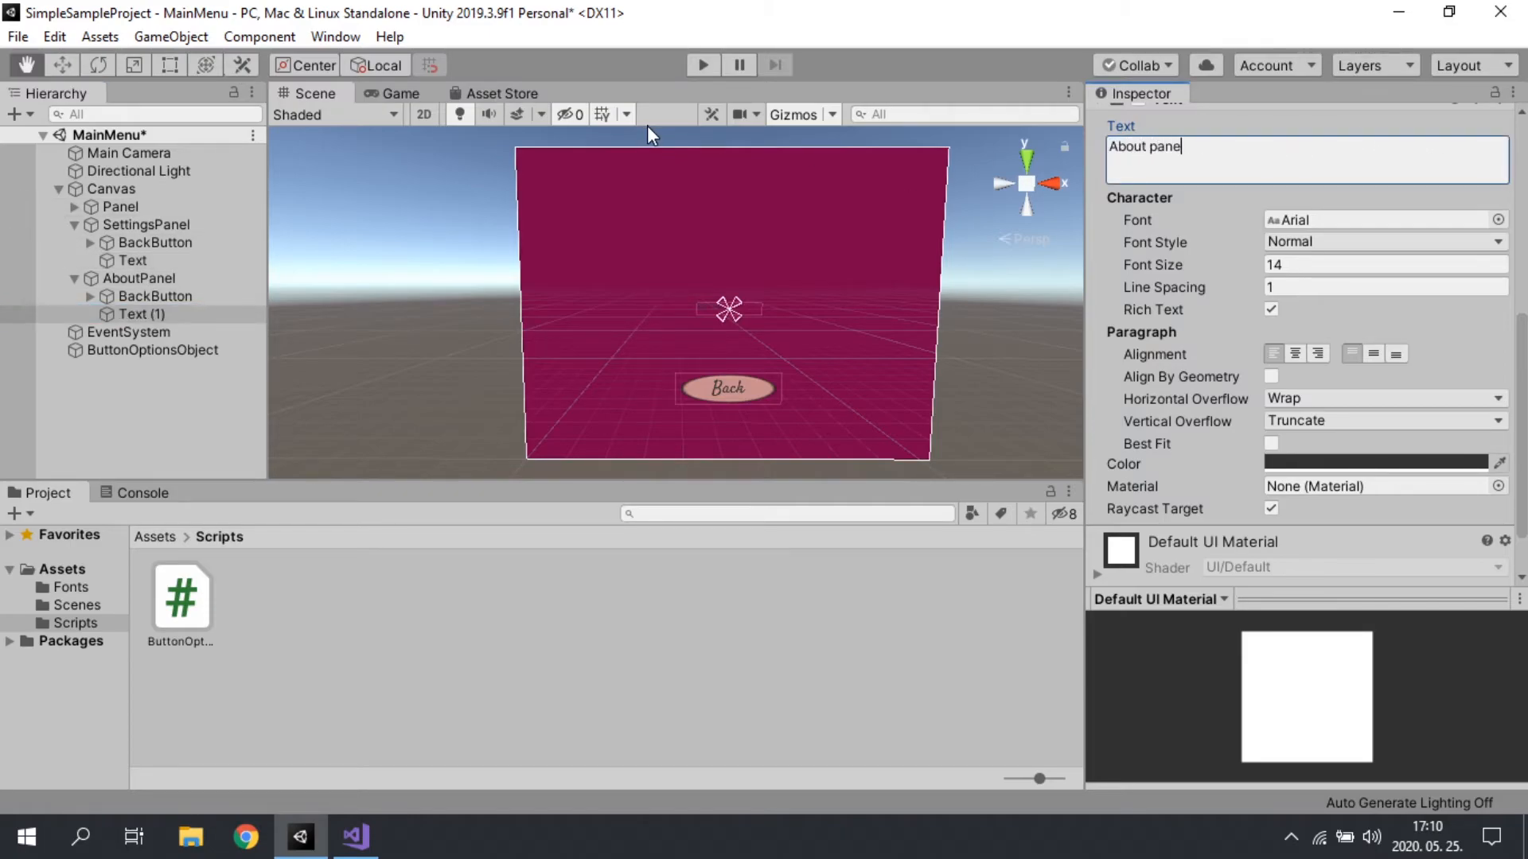
# Step: Set the font size of AboutPanel's Text (1) to 88 and center its alignment horizontally and vertically
pyautogui.click(1251, 259)
pyautogui.write('88')
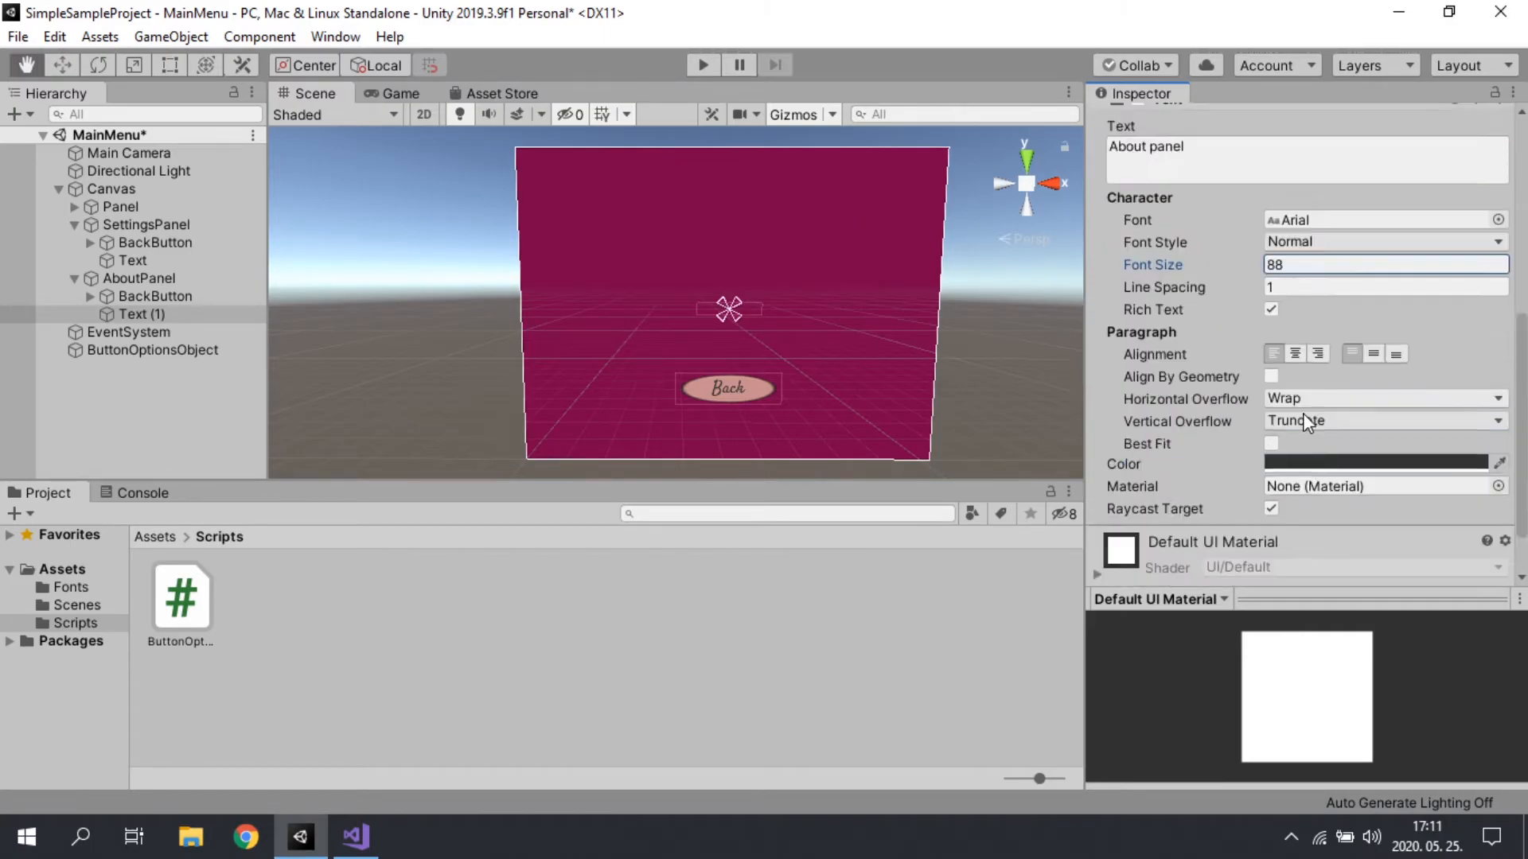
pyautogui.scroll(-2, 1305, 382)
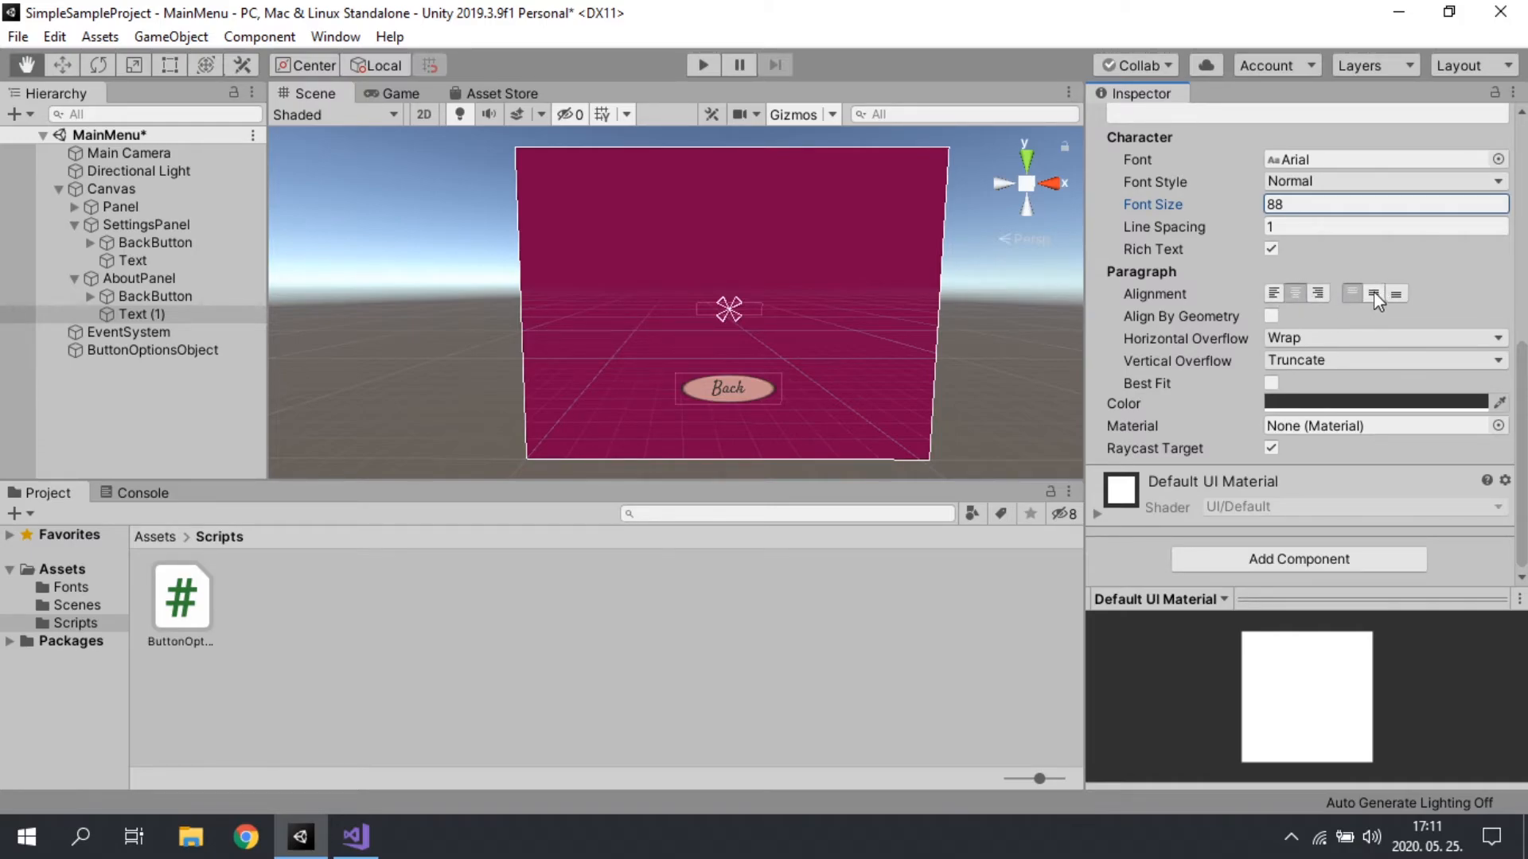
# Step: Set the font style of AboutPanel's Text (1) to Bold And Italic
pyautogui.click(1347, 182)
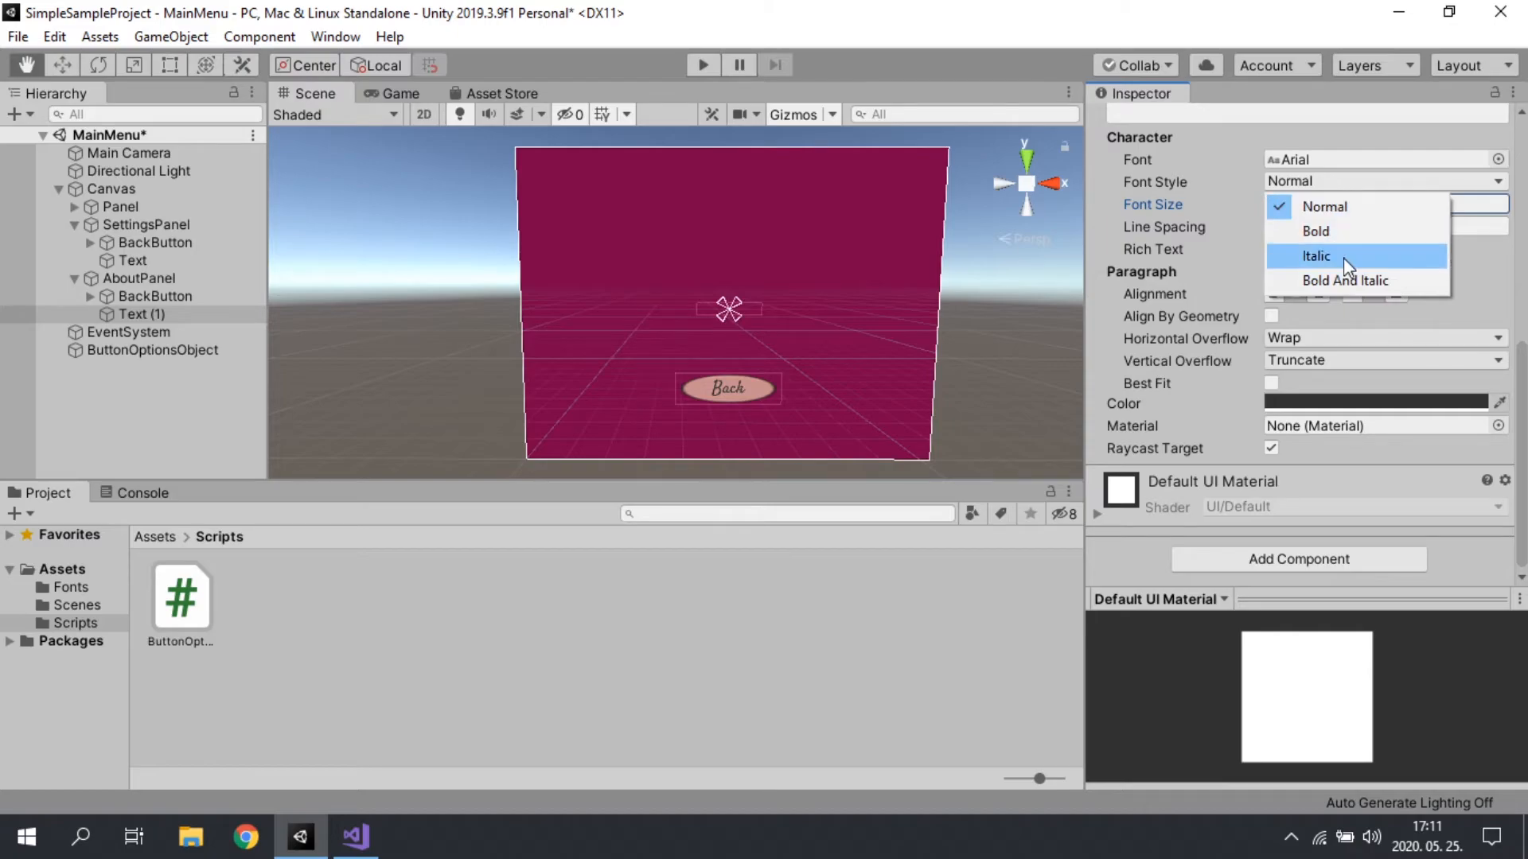
pyautogui.click(1344, 231)
pyautogui.click(1352, 183)
pyautogui.click(1326, 282)
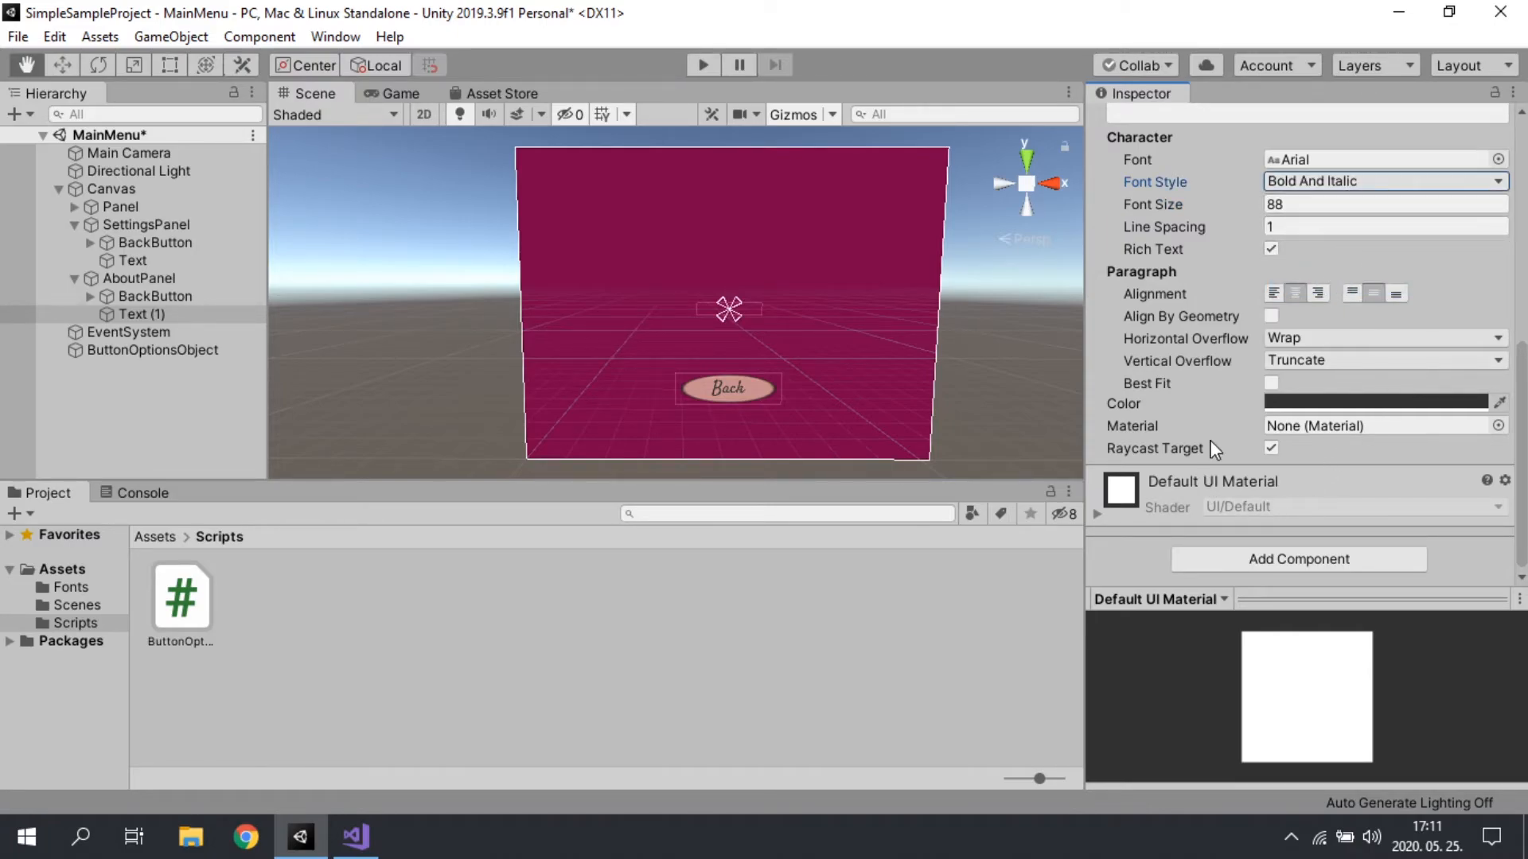
# Step: Set the text color of AboutPanel's Text (1) to white
pyautogui.click(1359, 403)
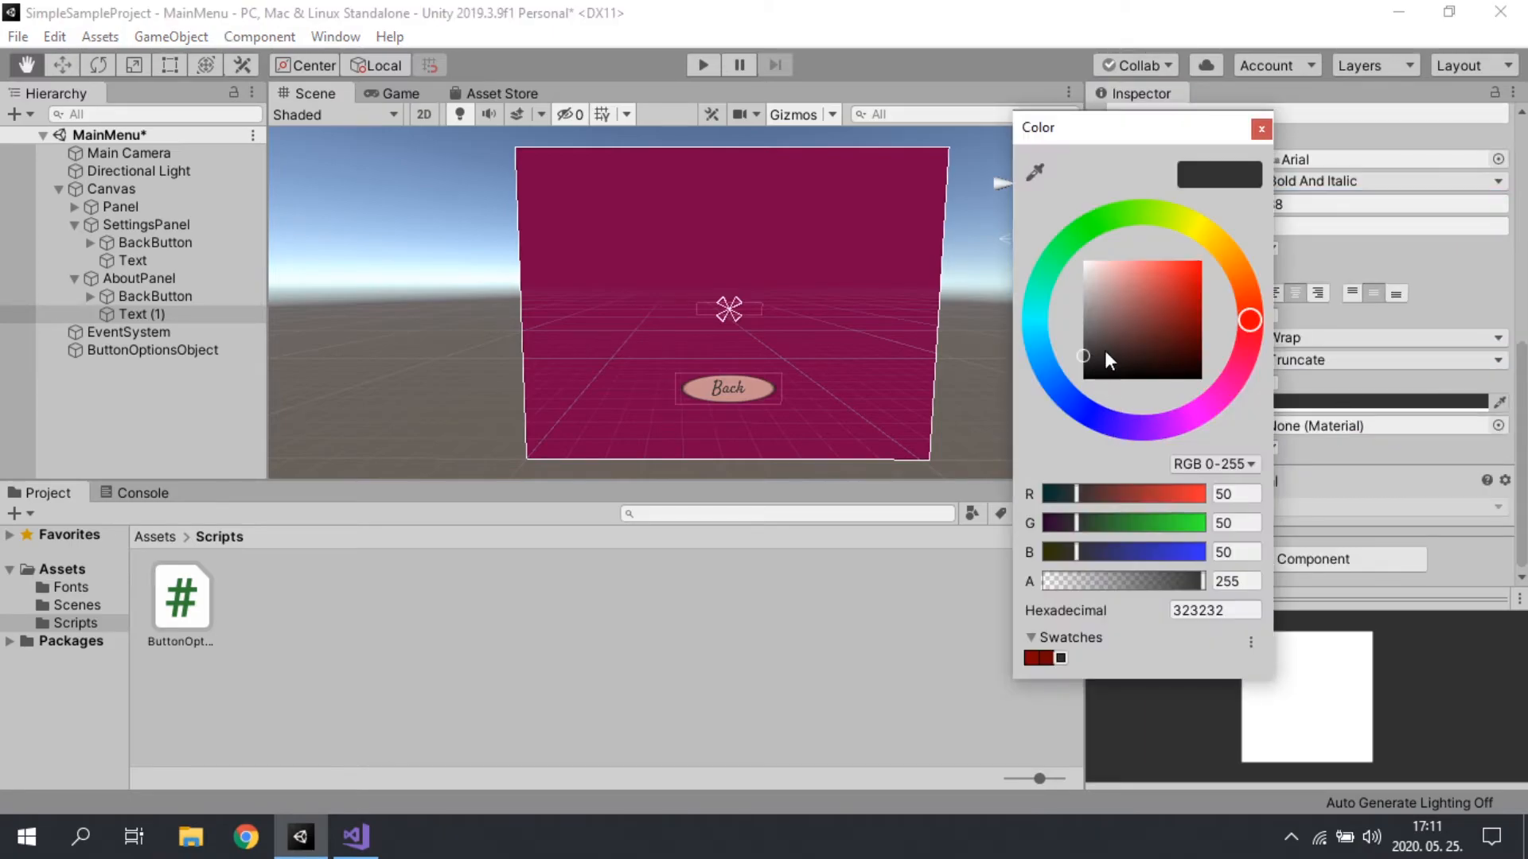
pyautogui.press('Escape')
pyautogui.click(1305, 403)
pyautogui.click(1083, 261)
pyautogui.click(1262, 129)
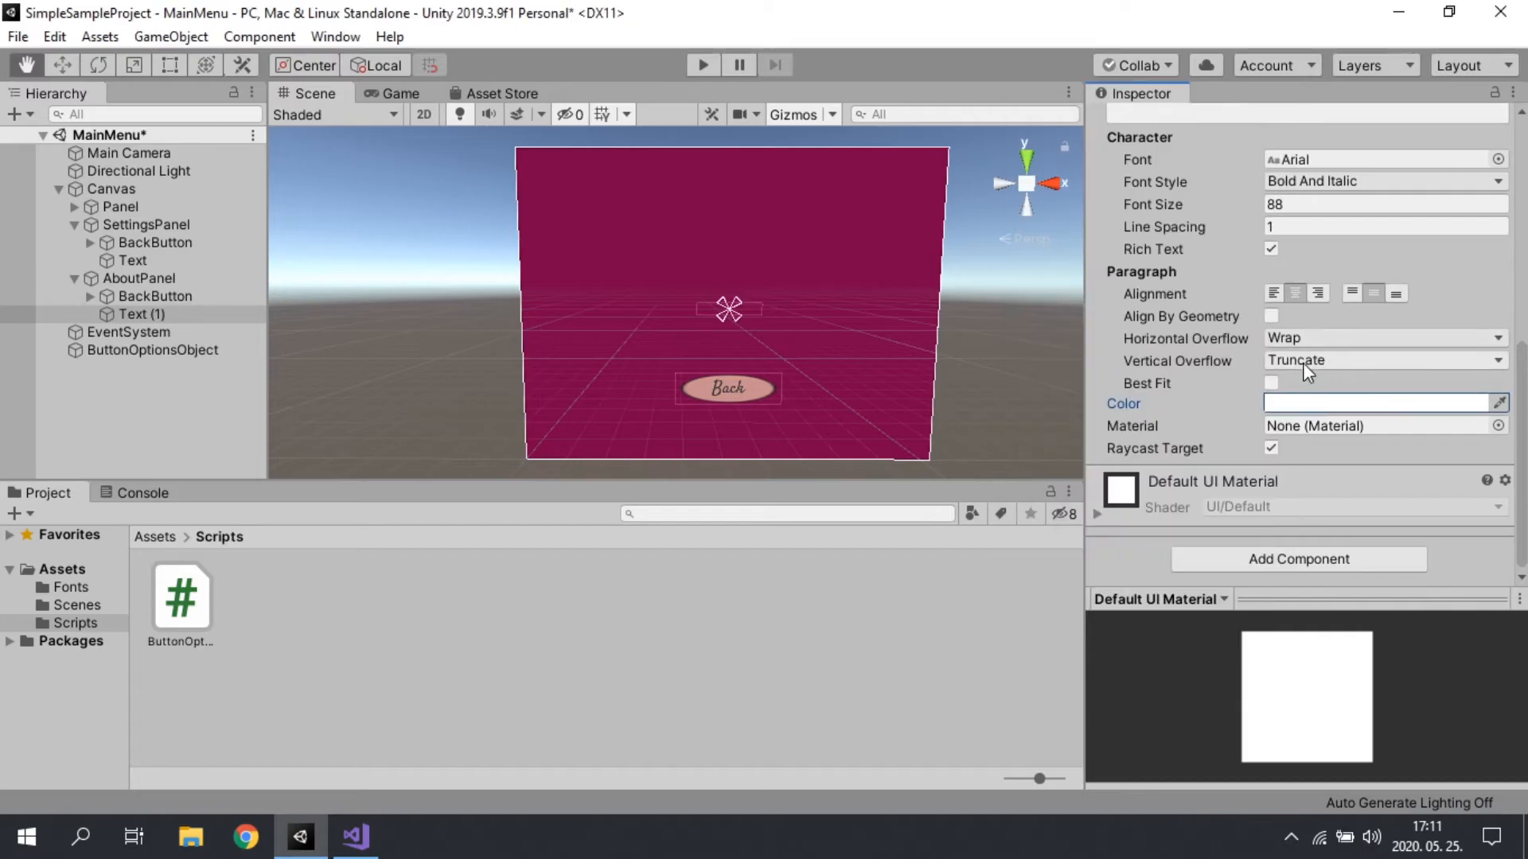
# Step: Set the text color of AboutPanel's Text (1) to yellow, hexadecimal E7E322
pyautogui.click(1315, 406)
pyautogui.click(1185, 272)
pyautogui.moveTo(1193, 230); pyautogui.dragTo(1198, 234)
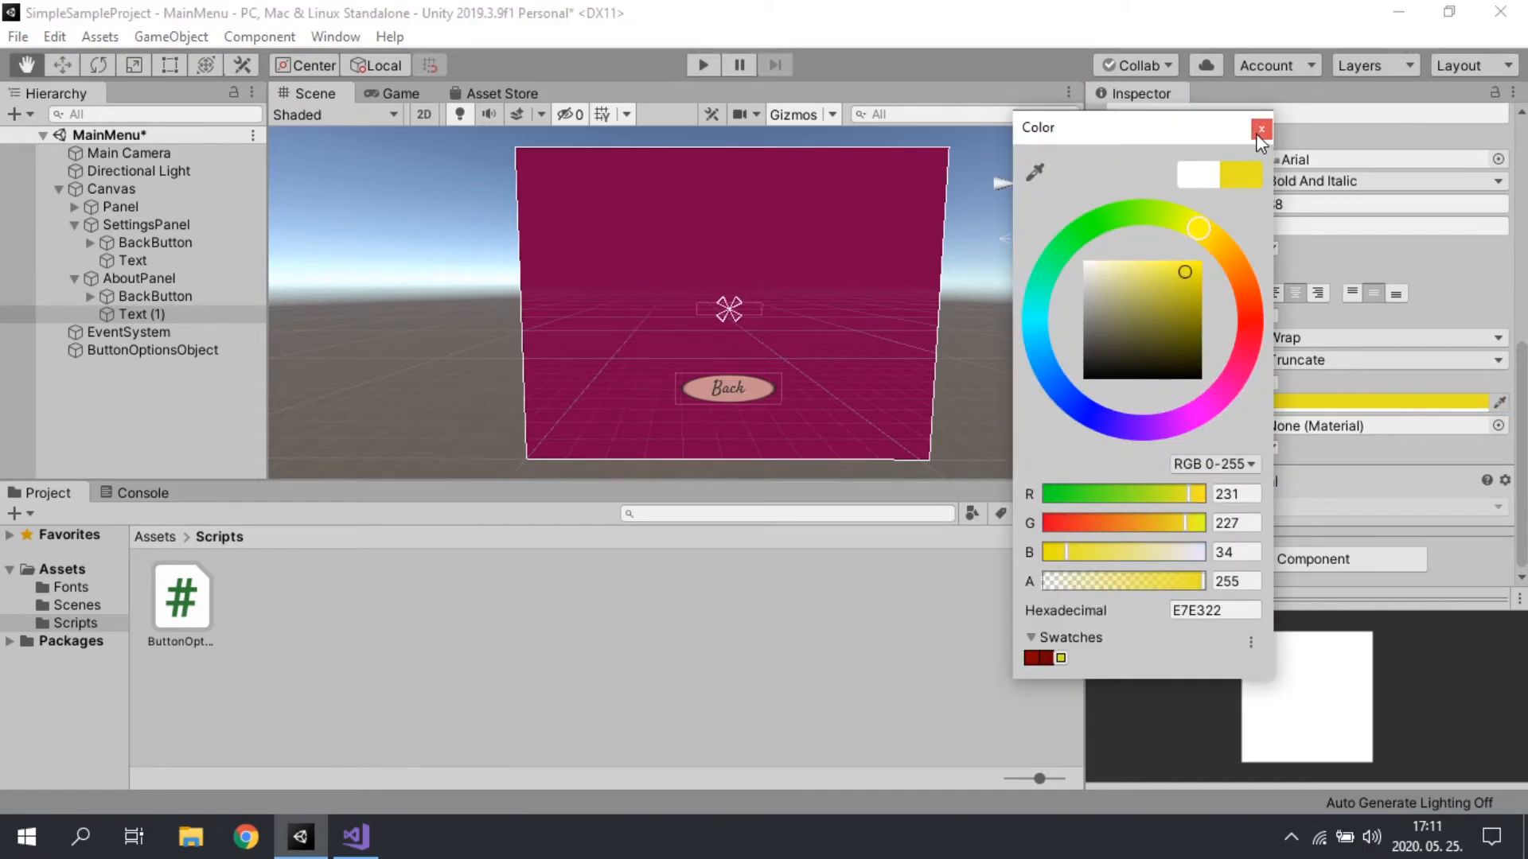
pyautogui.click(1261, 129)
# Step: Resize the Text (1) rectangle in AboutPanel to a width of 400 and a height of 300
pyautogui.scroll(5, 1352, 398)
pyautogui.click(1281, 271)
pyautogui.write('400')
pyautogui.press('Tab')
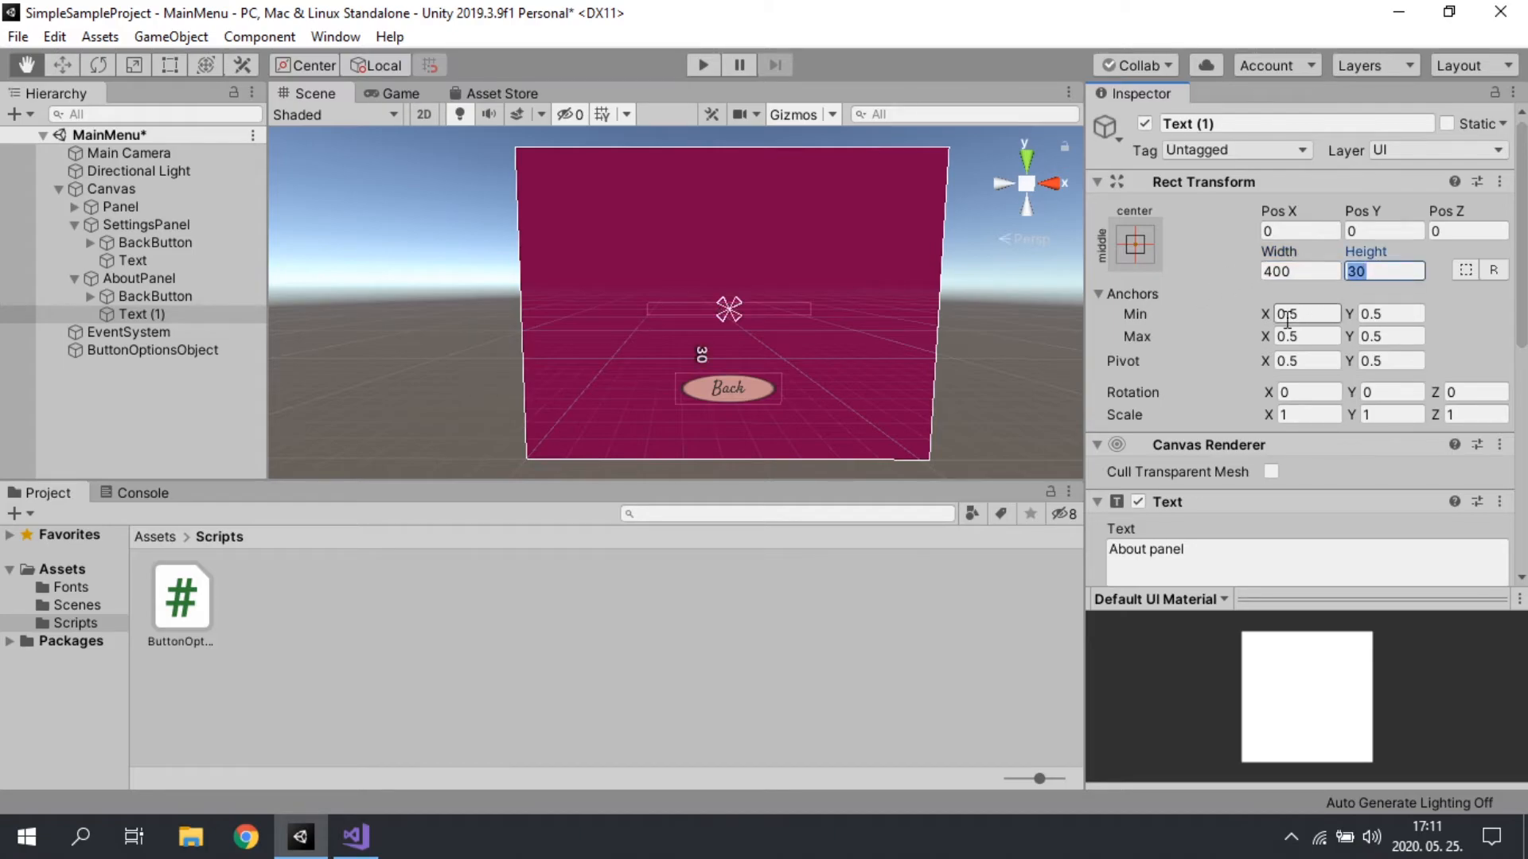
pyautogui.write('300')
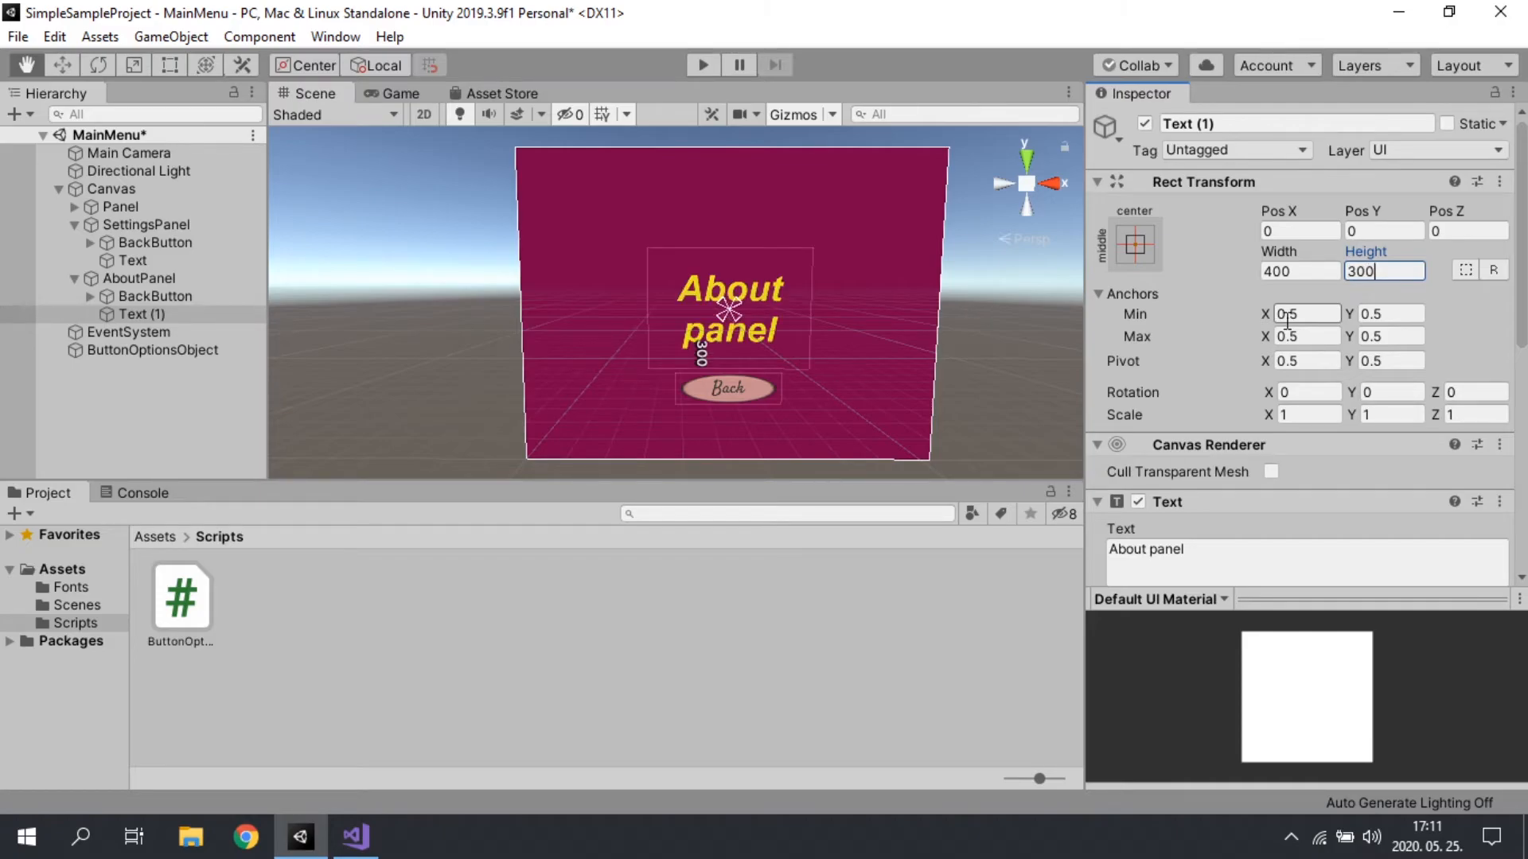
# Step: Set the font size of AboutPanel's Text (1) to 66, after trying 44
pyautogui.scroll(-5, 1301, 318)
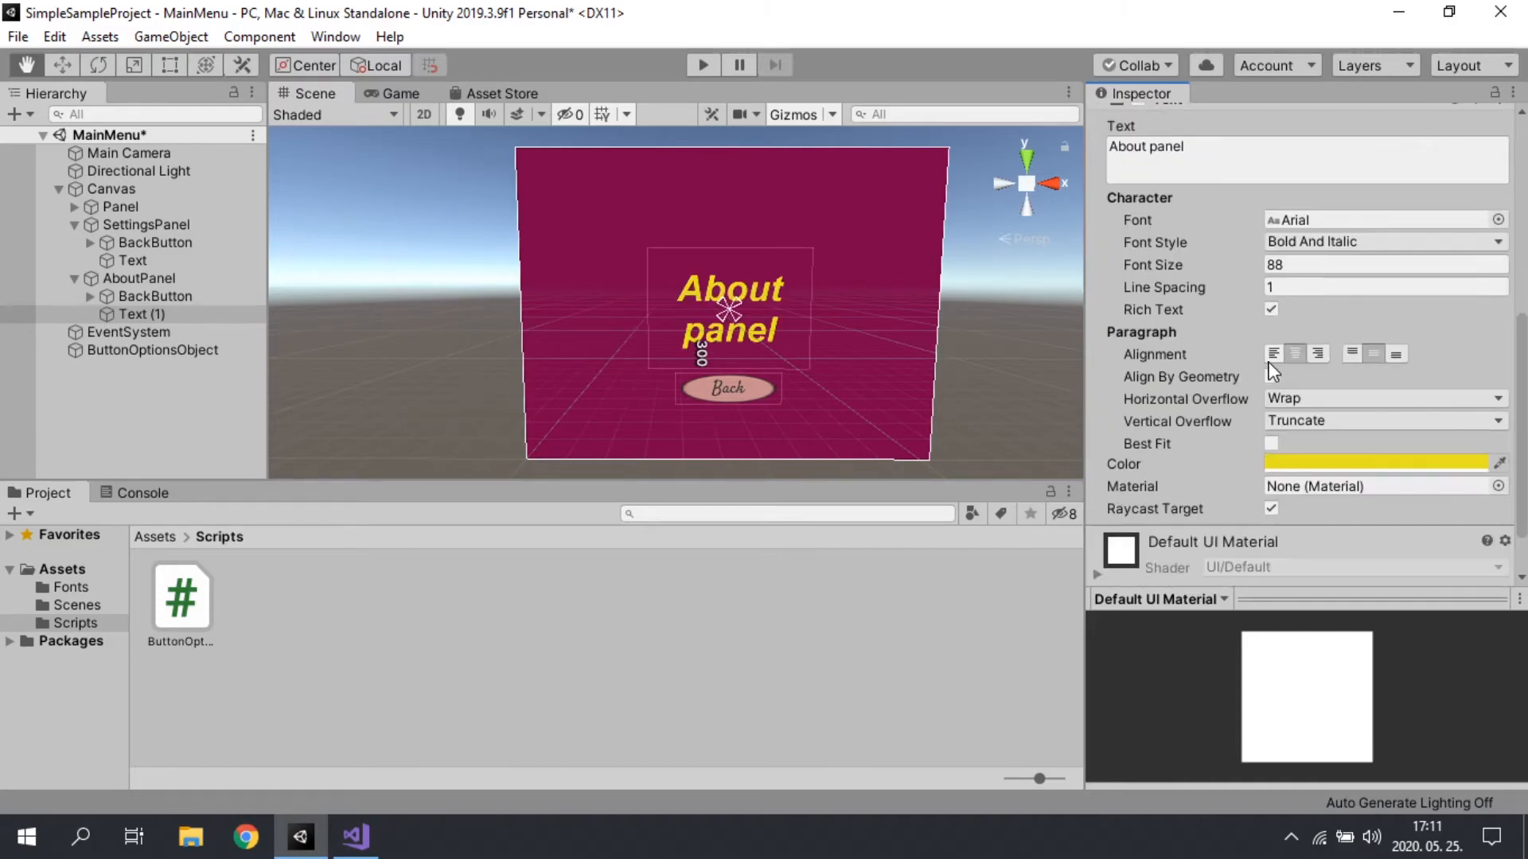
pyautogui.click(1153, 263)
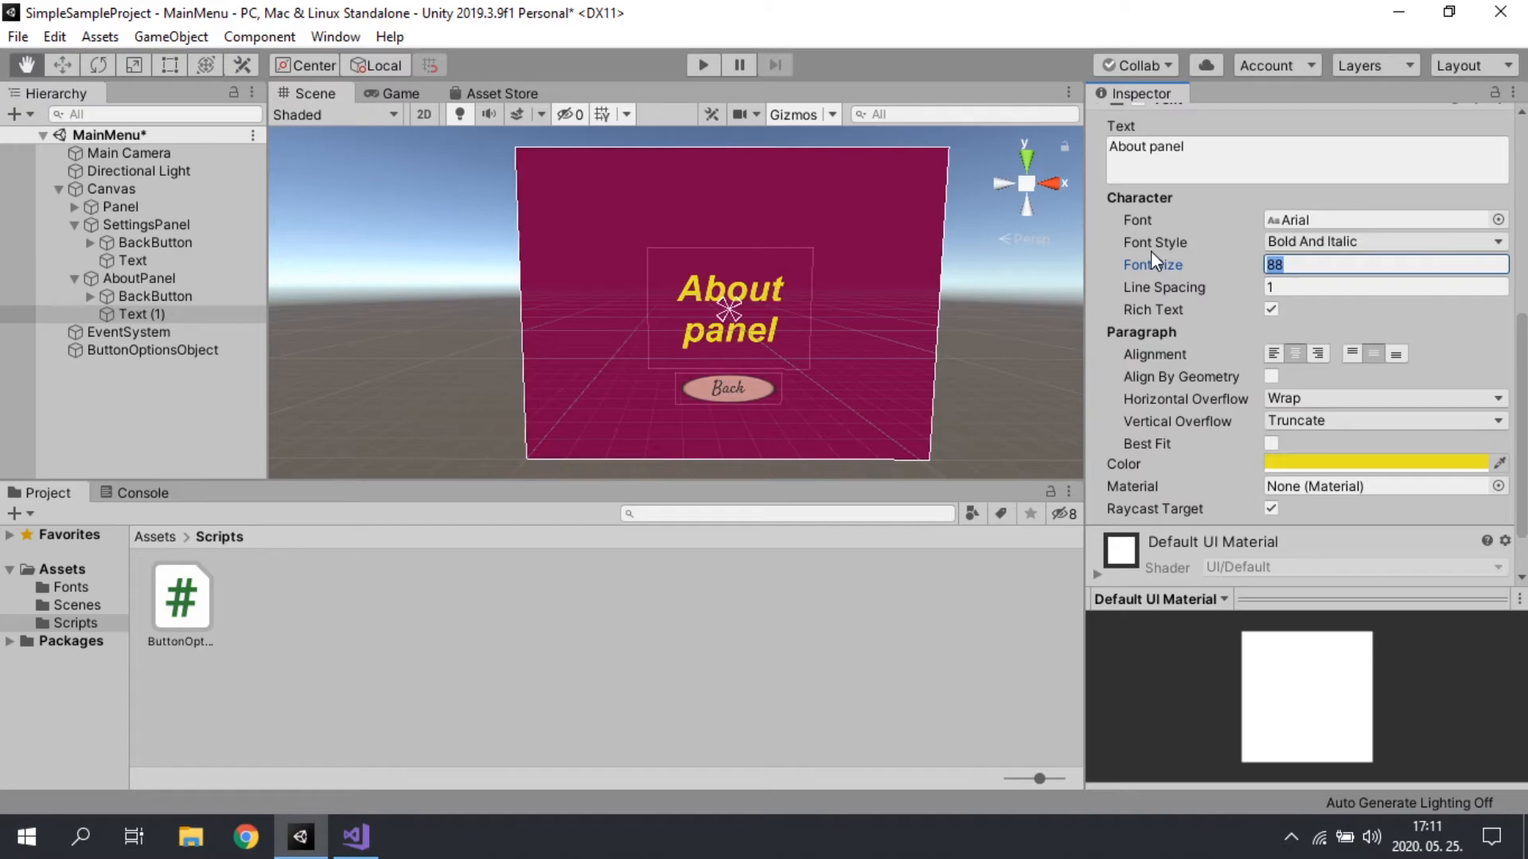
pyautogui.write('44')
pyautogui.click(1273, 286)
pyautogui.click(1146, 269)
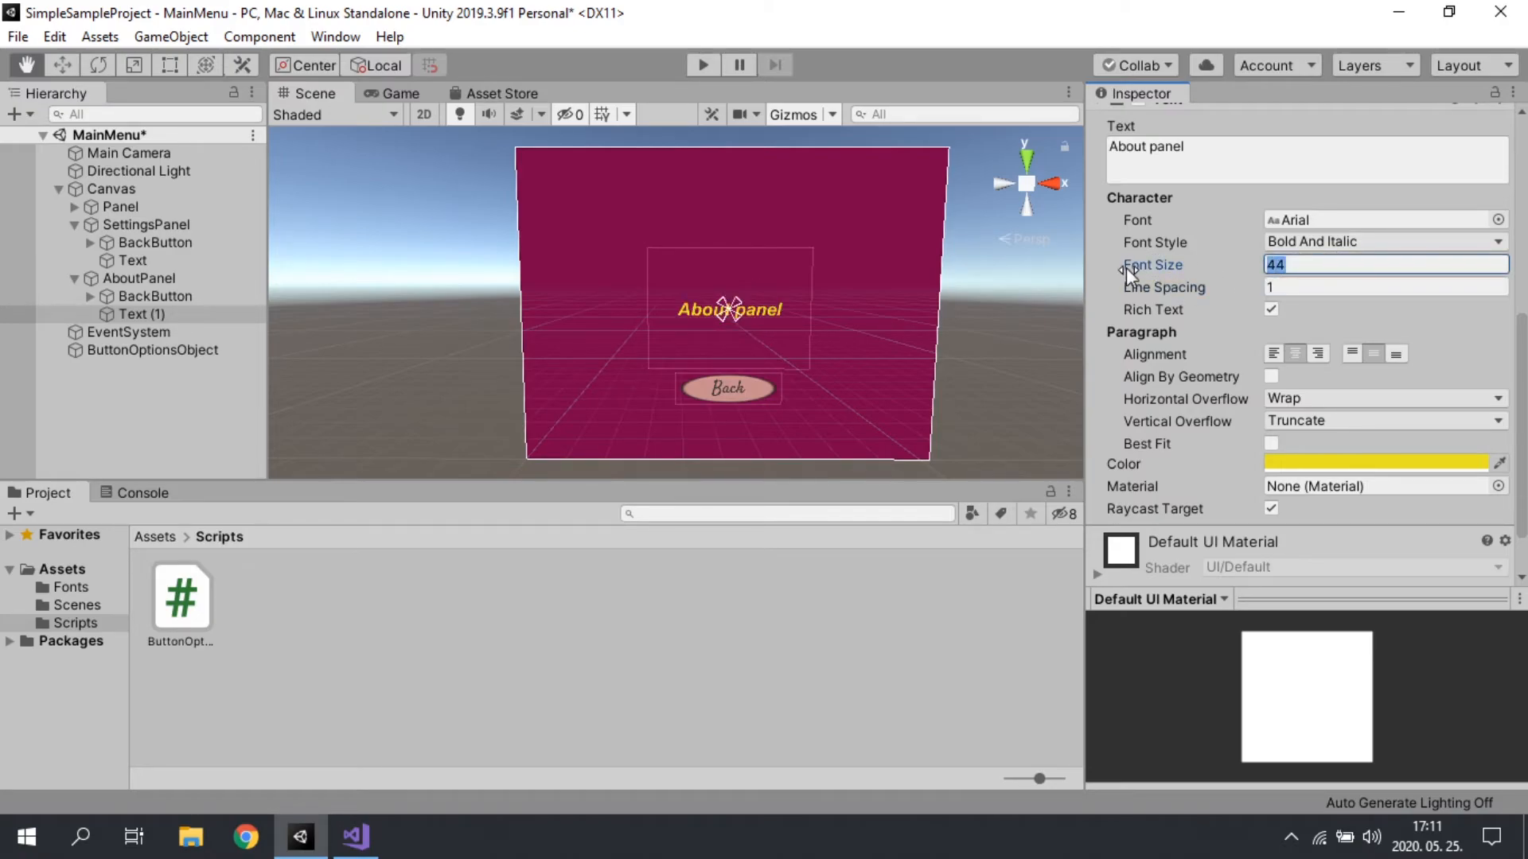
pyautogui.write('66')
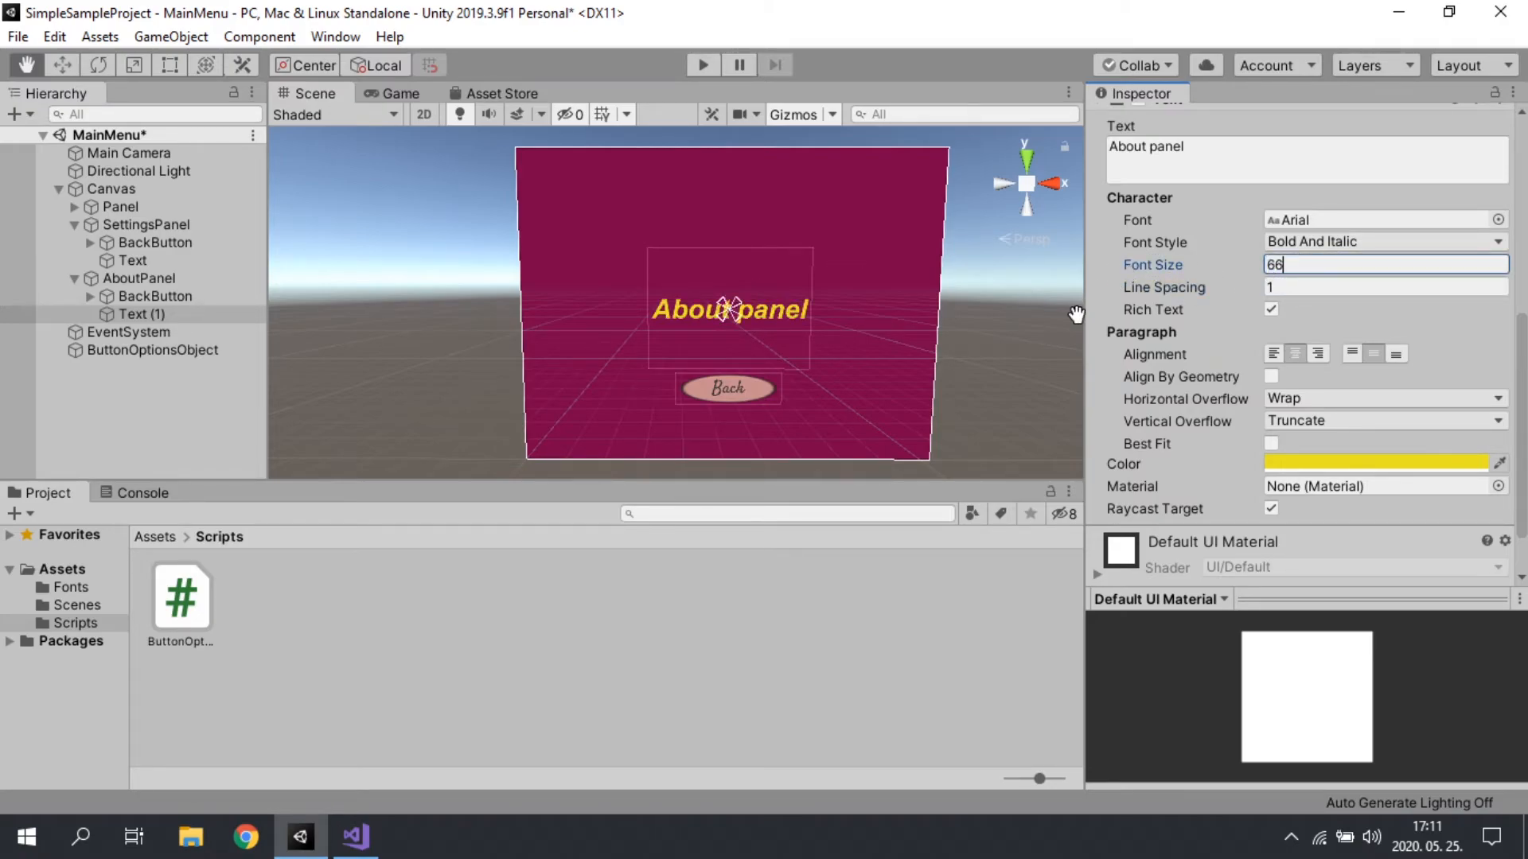
# Step: Set the height of AboutPanel's Text (1) to 80 and move it up to a Y position of about 286
pyautogui.scroll(5, 1307, 242)
pyautogui.click(1383, 271)
pyautogui.write('80')
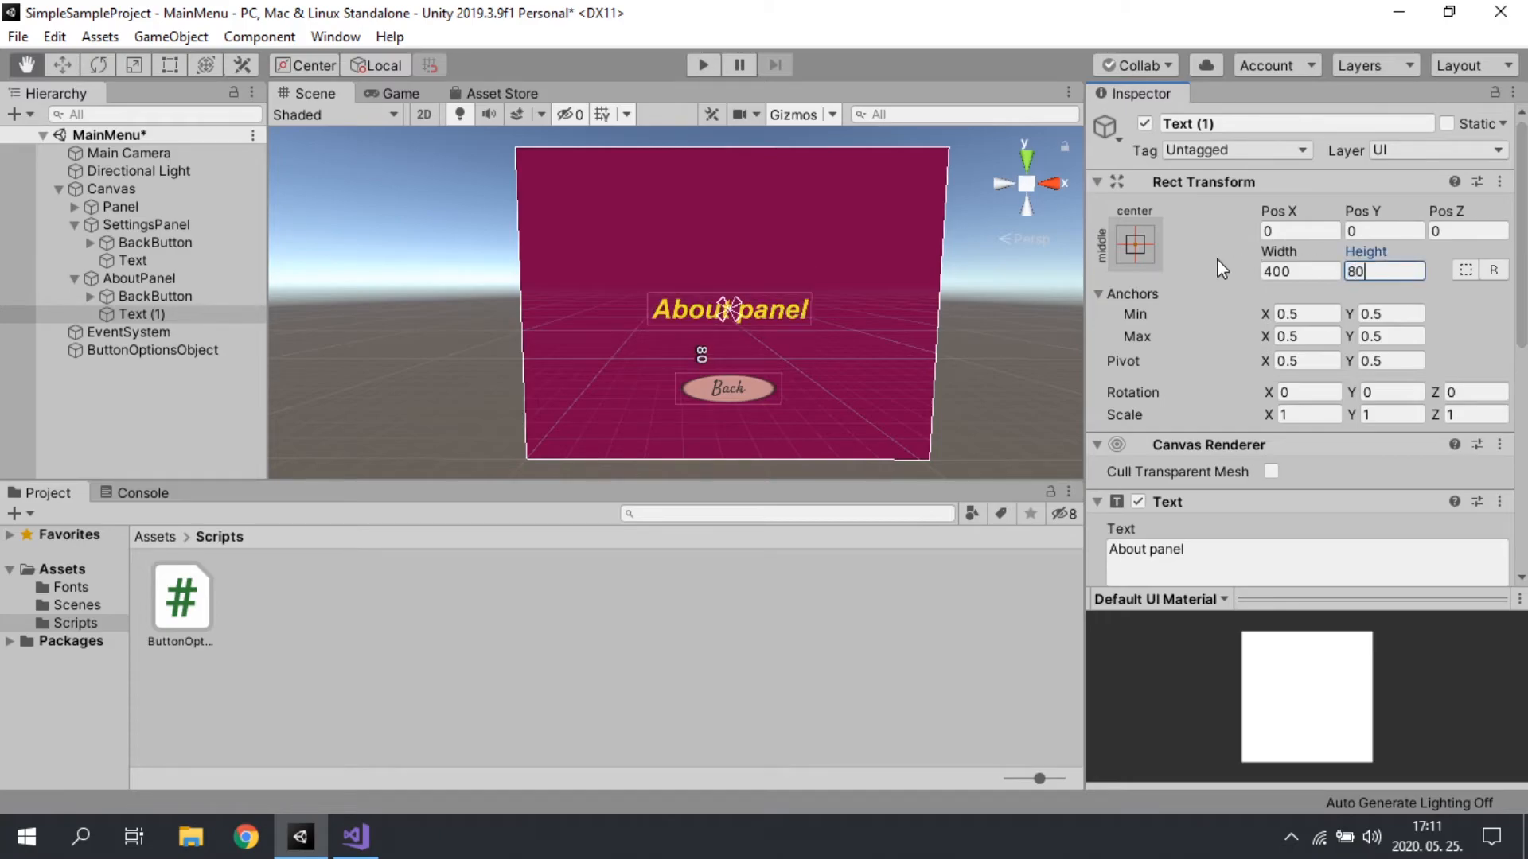
pyautogui.click(61, 66)
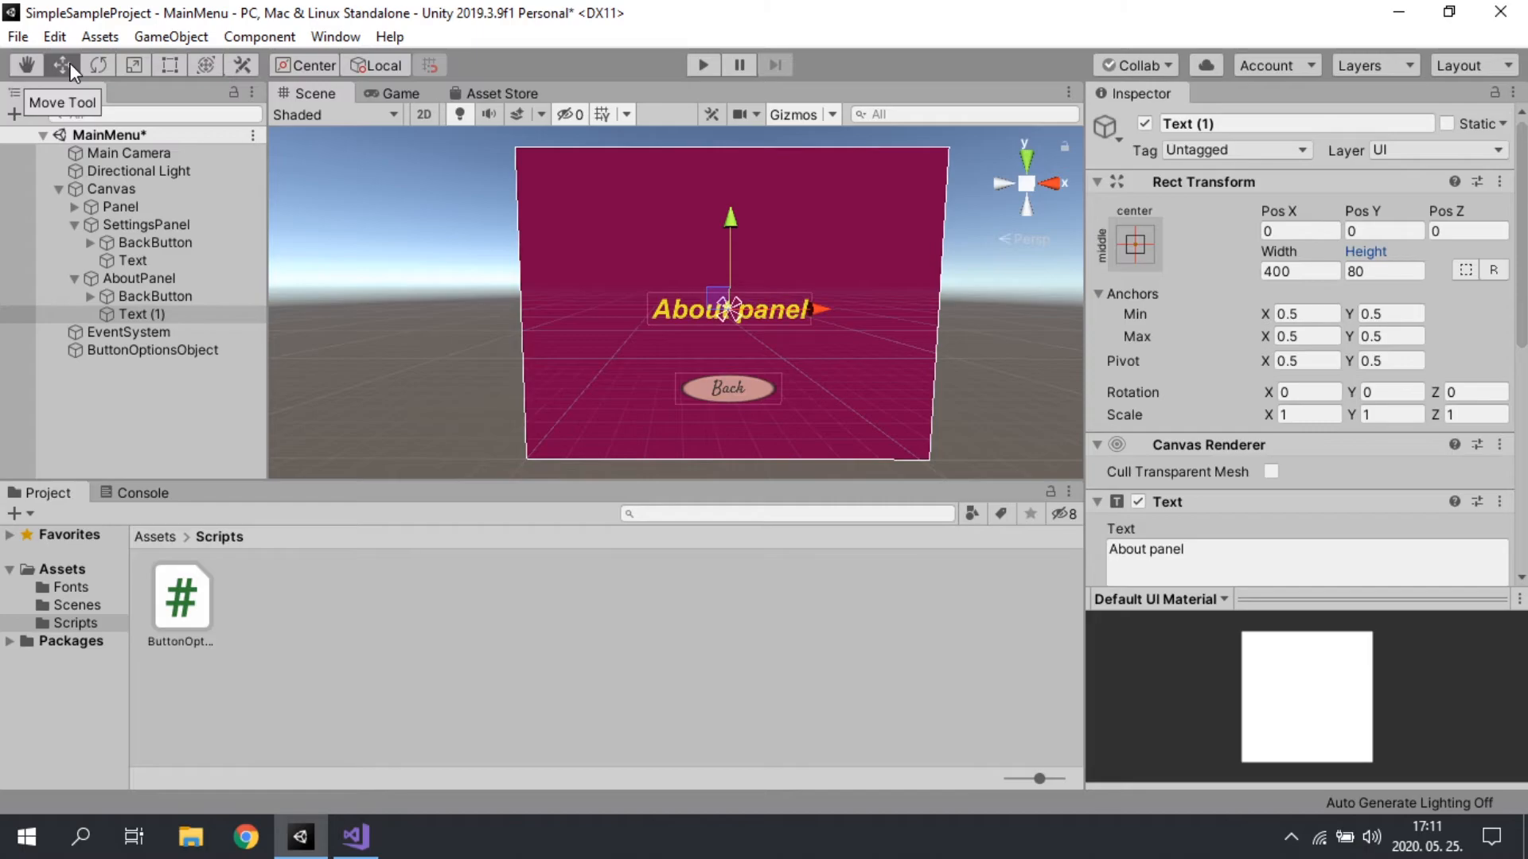
pyautogui.moveTo(727, 222); pyautogui.dragTo(540, 217)
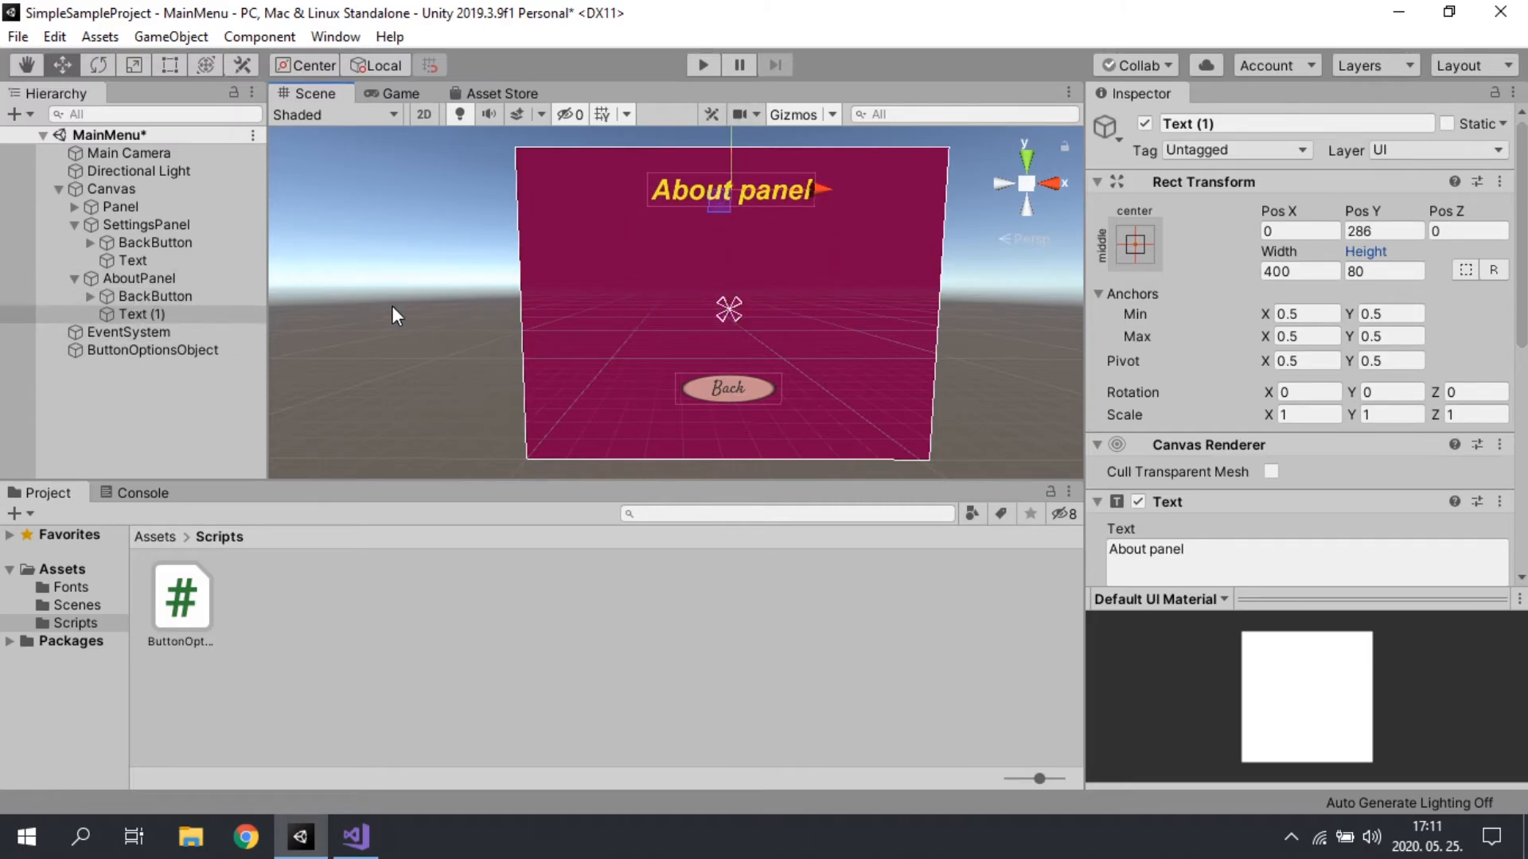
pyautogui.click(1135, 243)
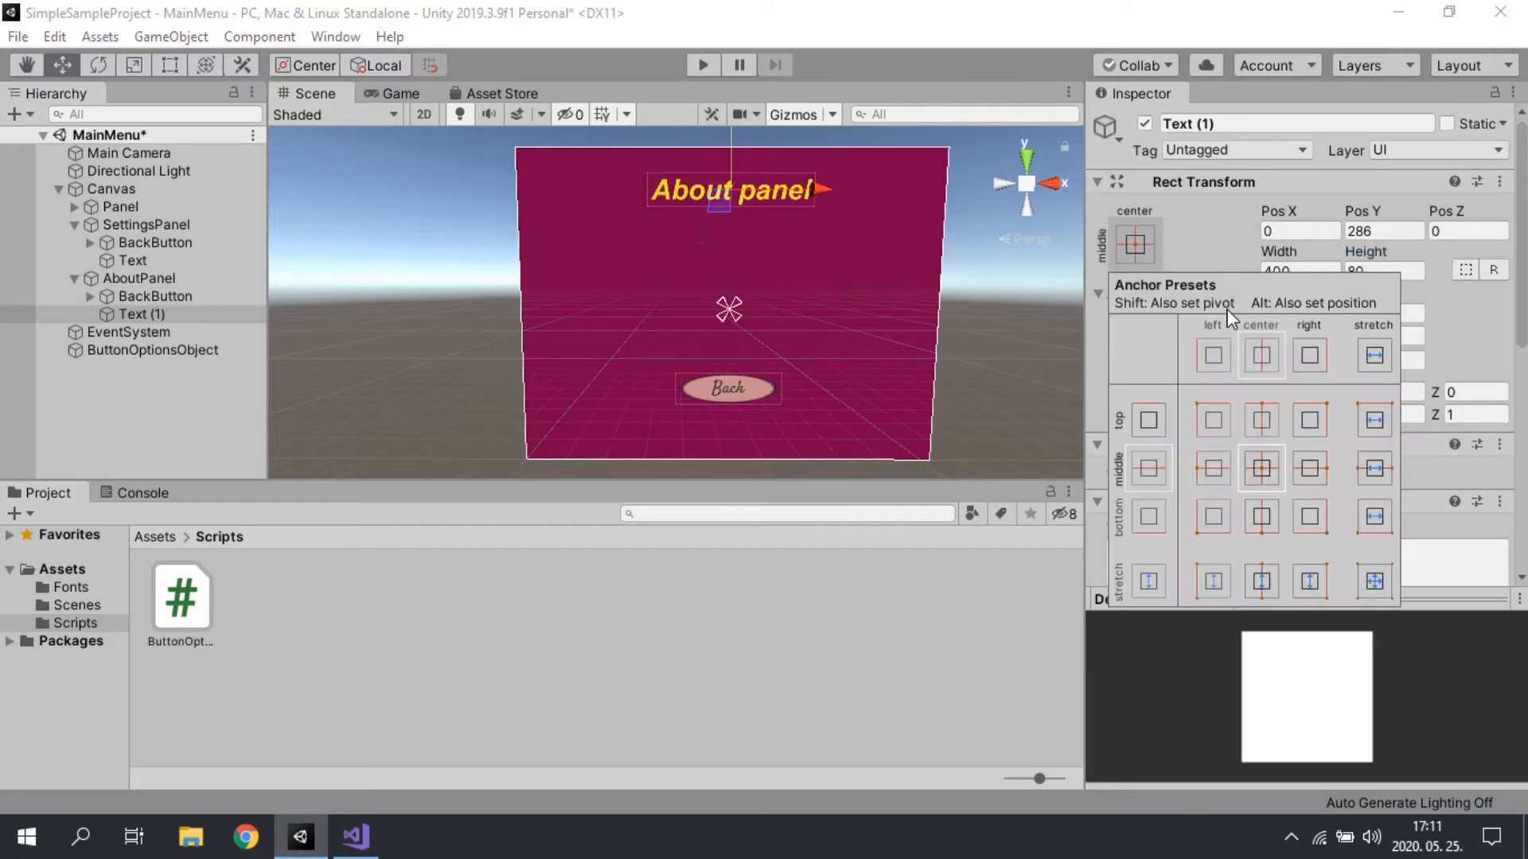
pyautogui.press('shift')
pyautogui.keyDown('shift'); pyautogui.click(1260, 416); pyautogui.keyUp('shift')
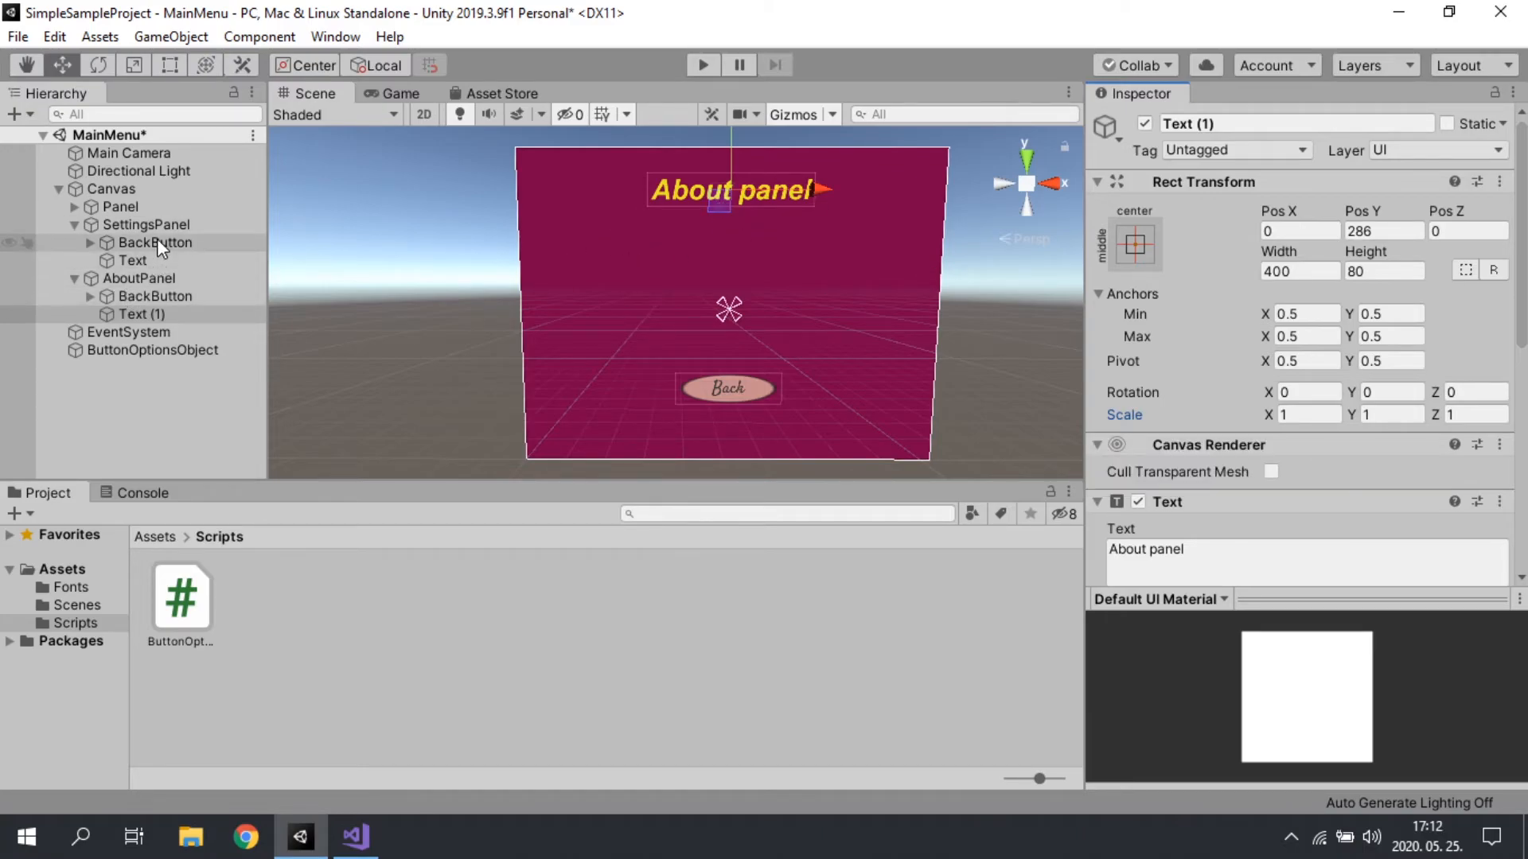
pyautogui.click(161, 313)
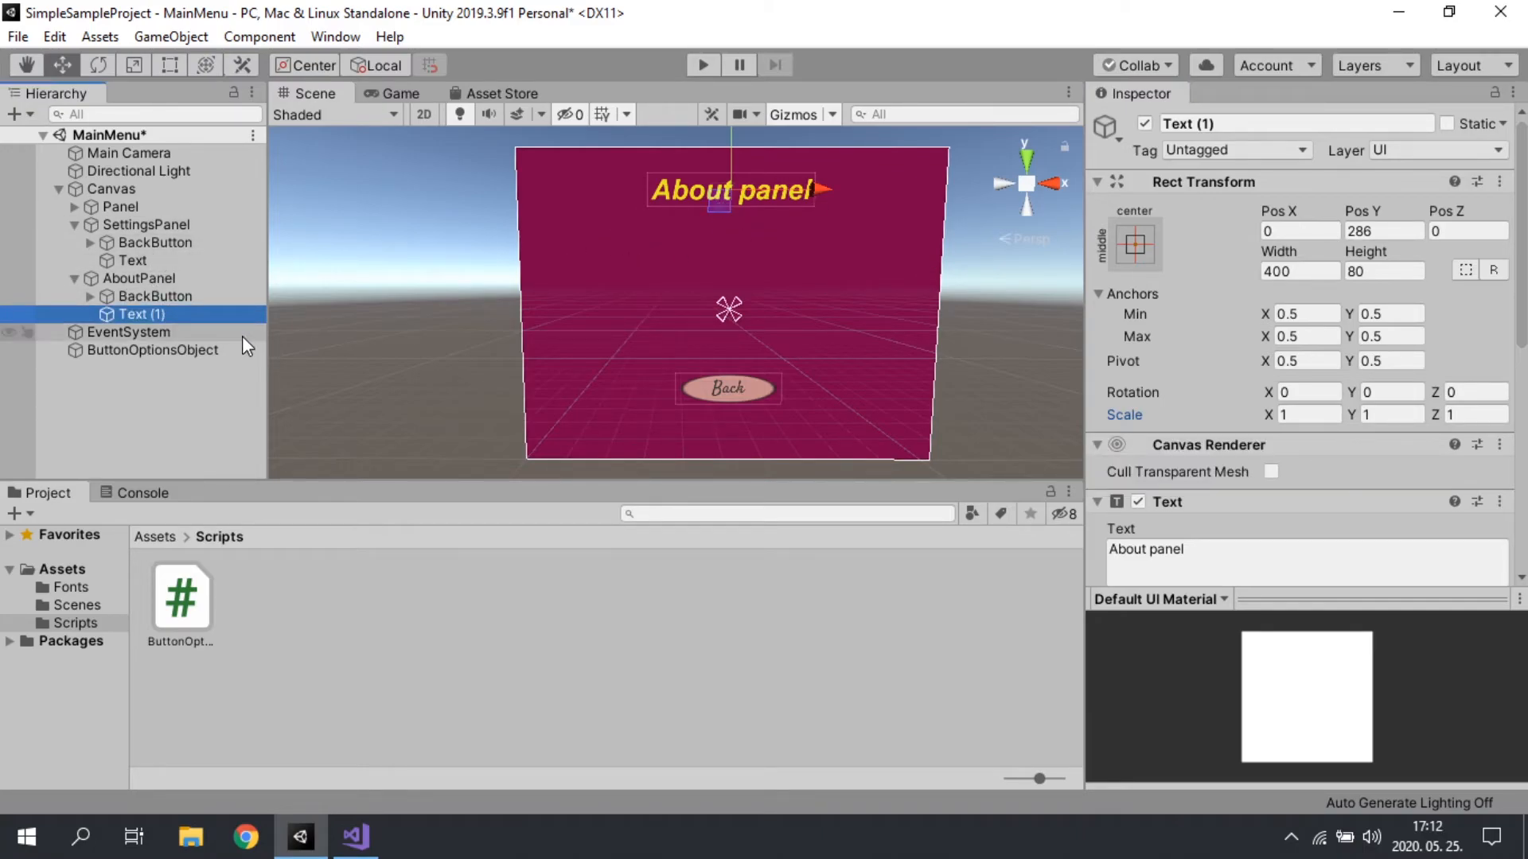
pyautogui.hotkey('ctrl', 'd')
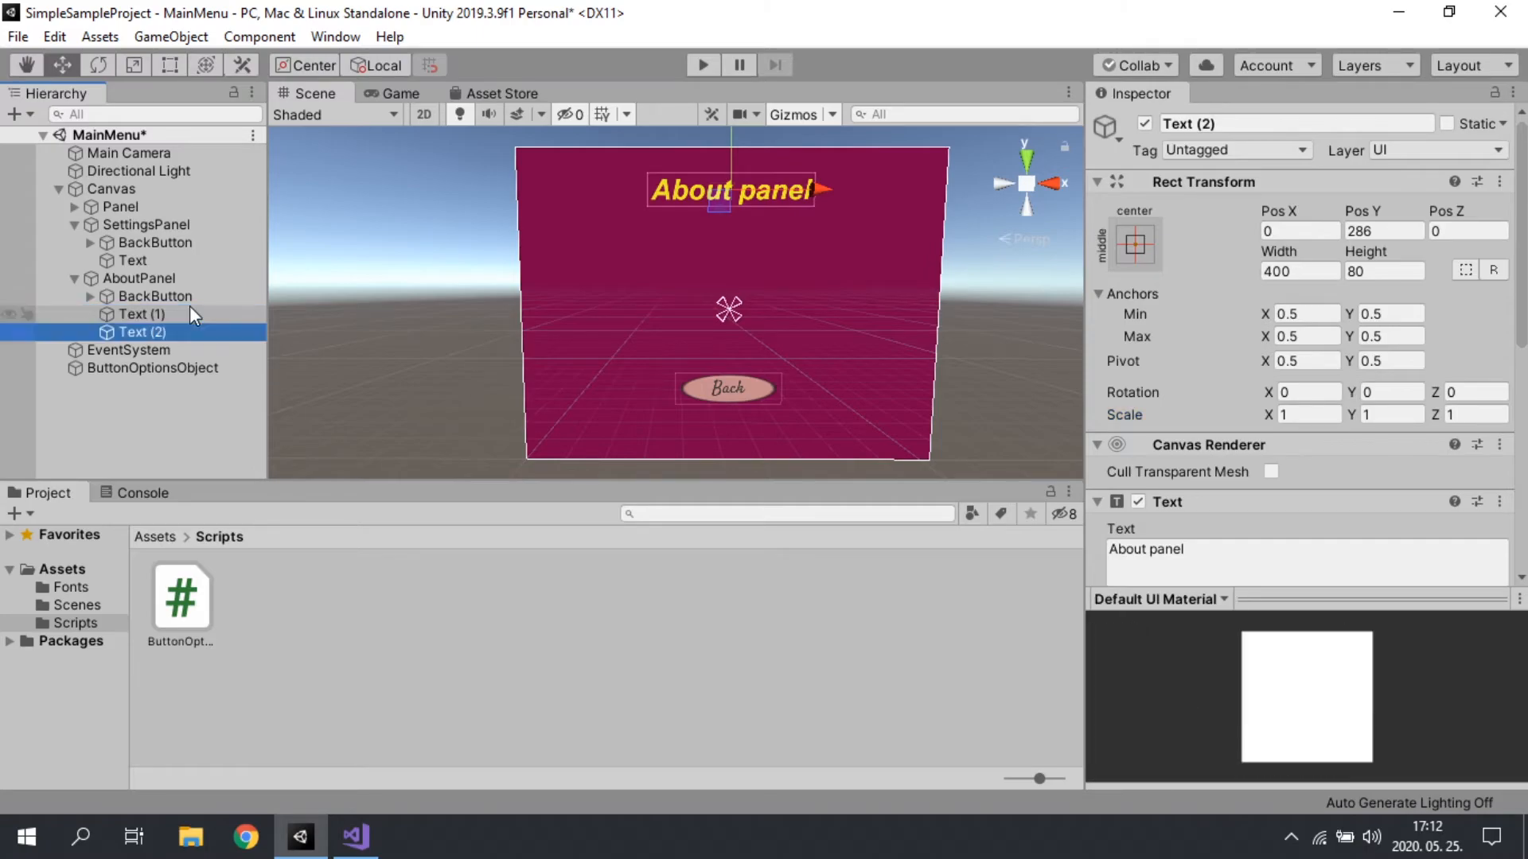
pyautogui.click(137, 261)
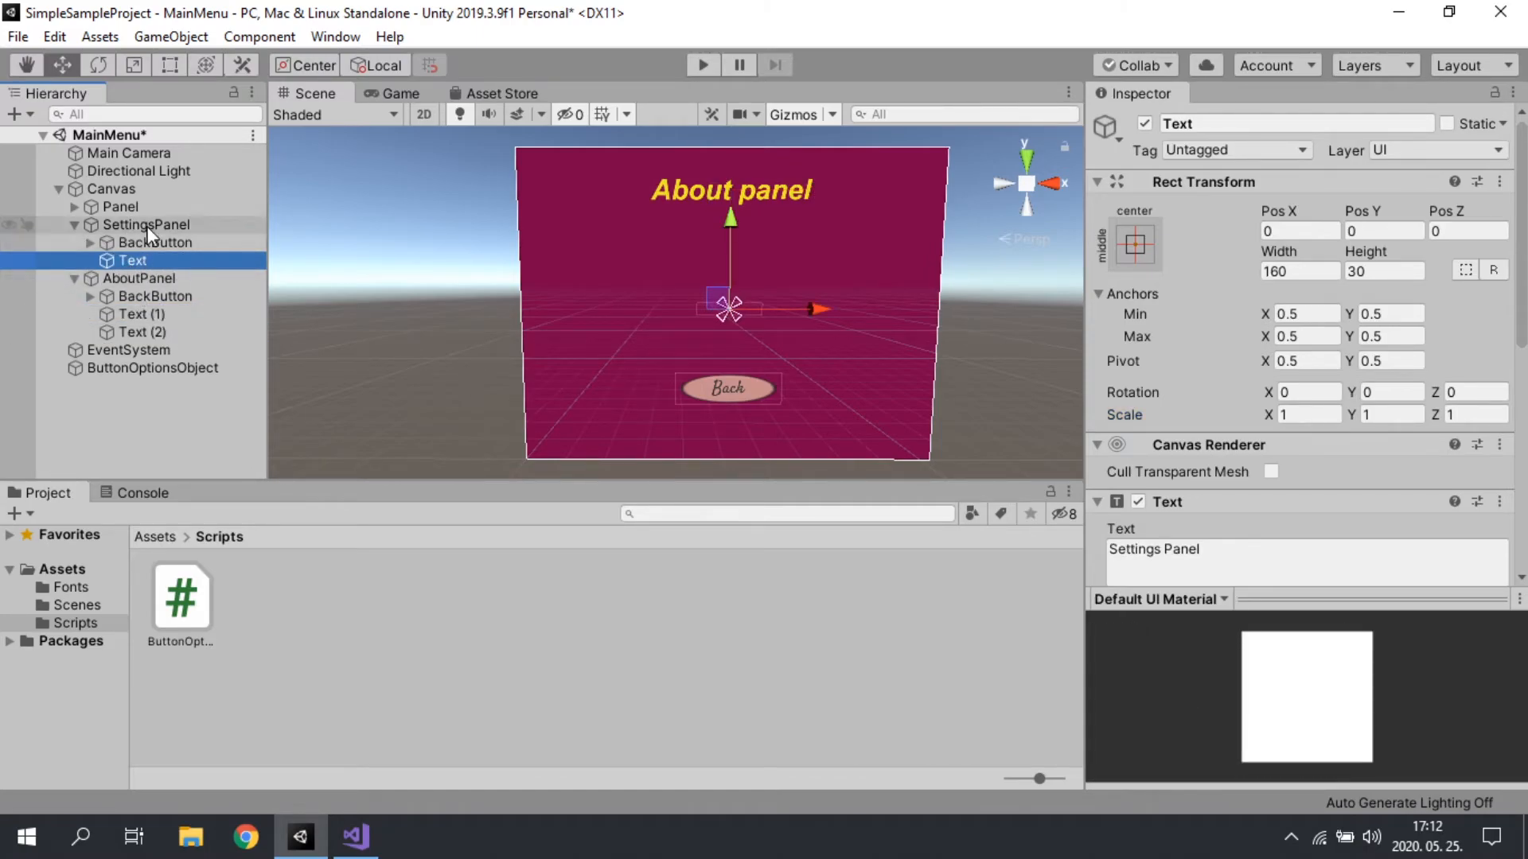
pyautogui.click(143, 332)
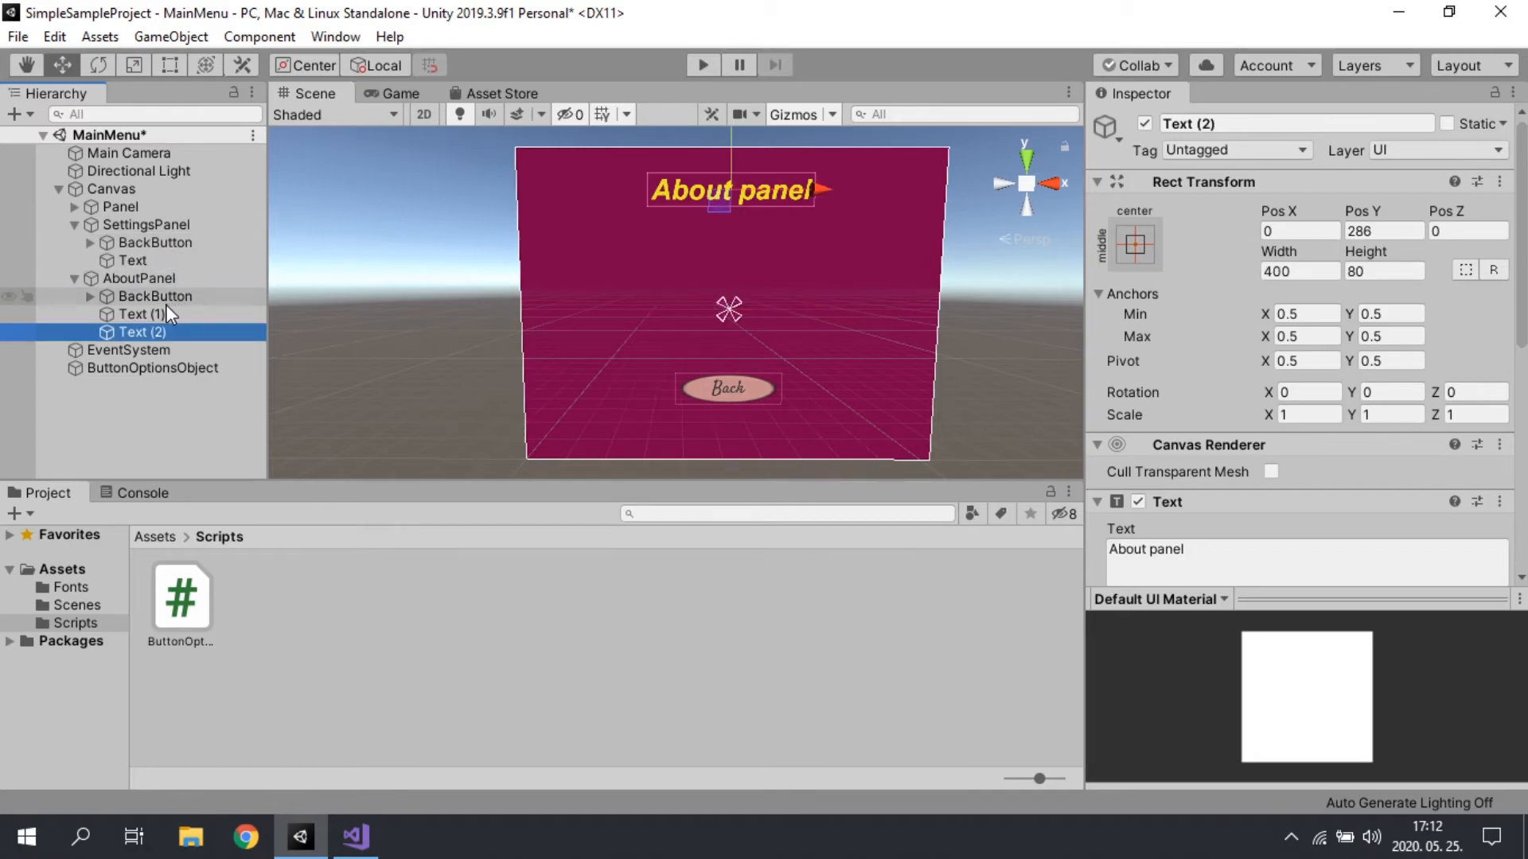
pyautogui.press('Delete')
# Step: Hide AboutPanel briefly to view SettingsPanel beneath it, and show AboutPanel again
pyautogui.click(121, 275)
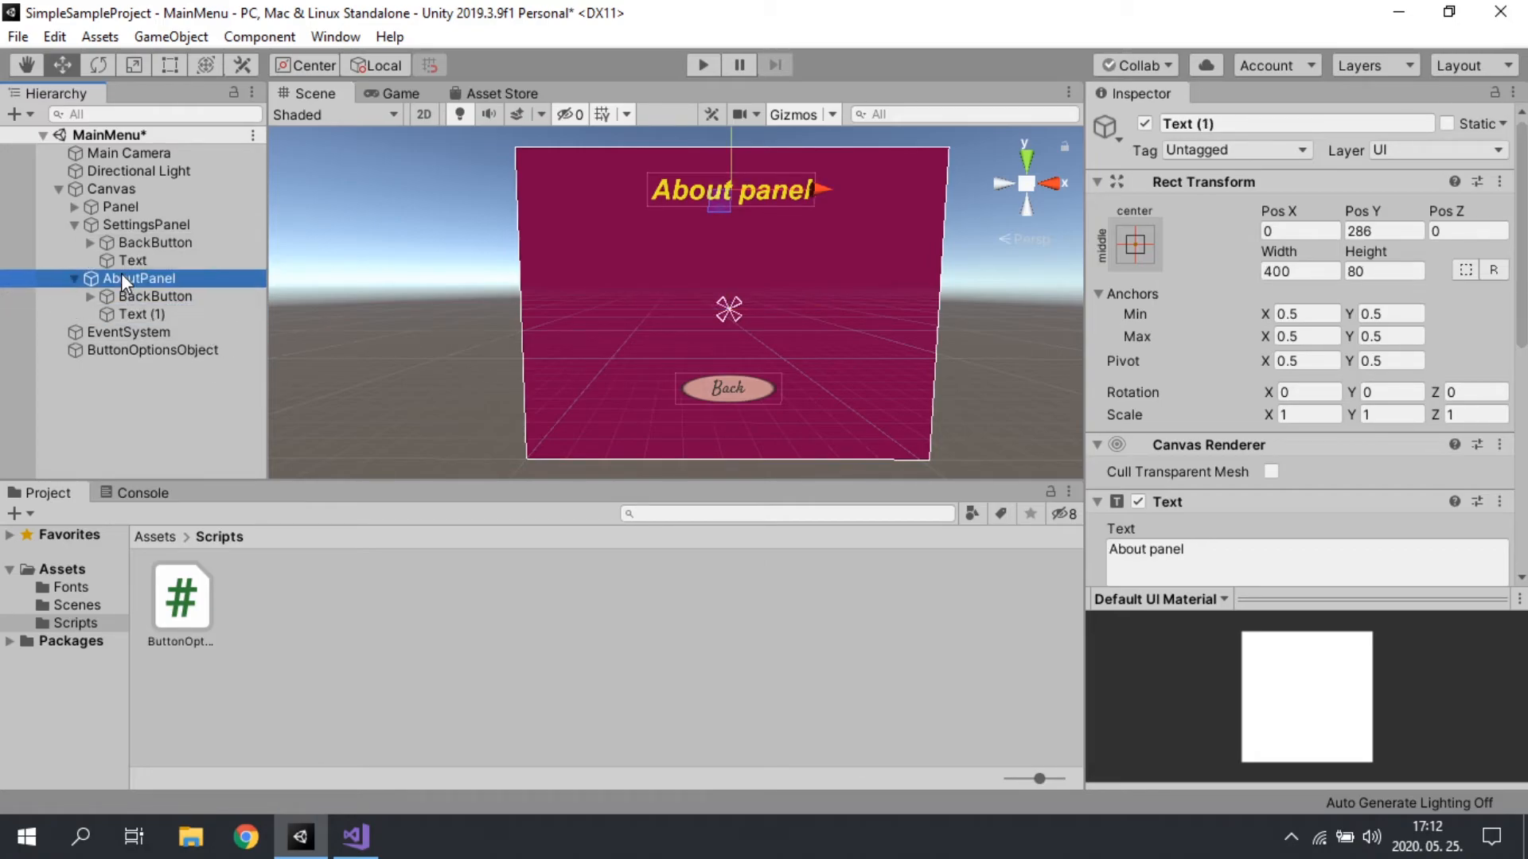
pyautogui.click(1144, 123)
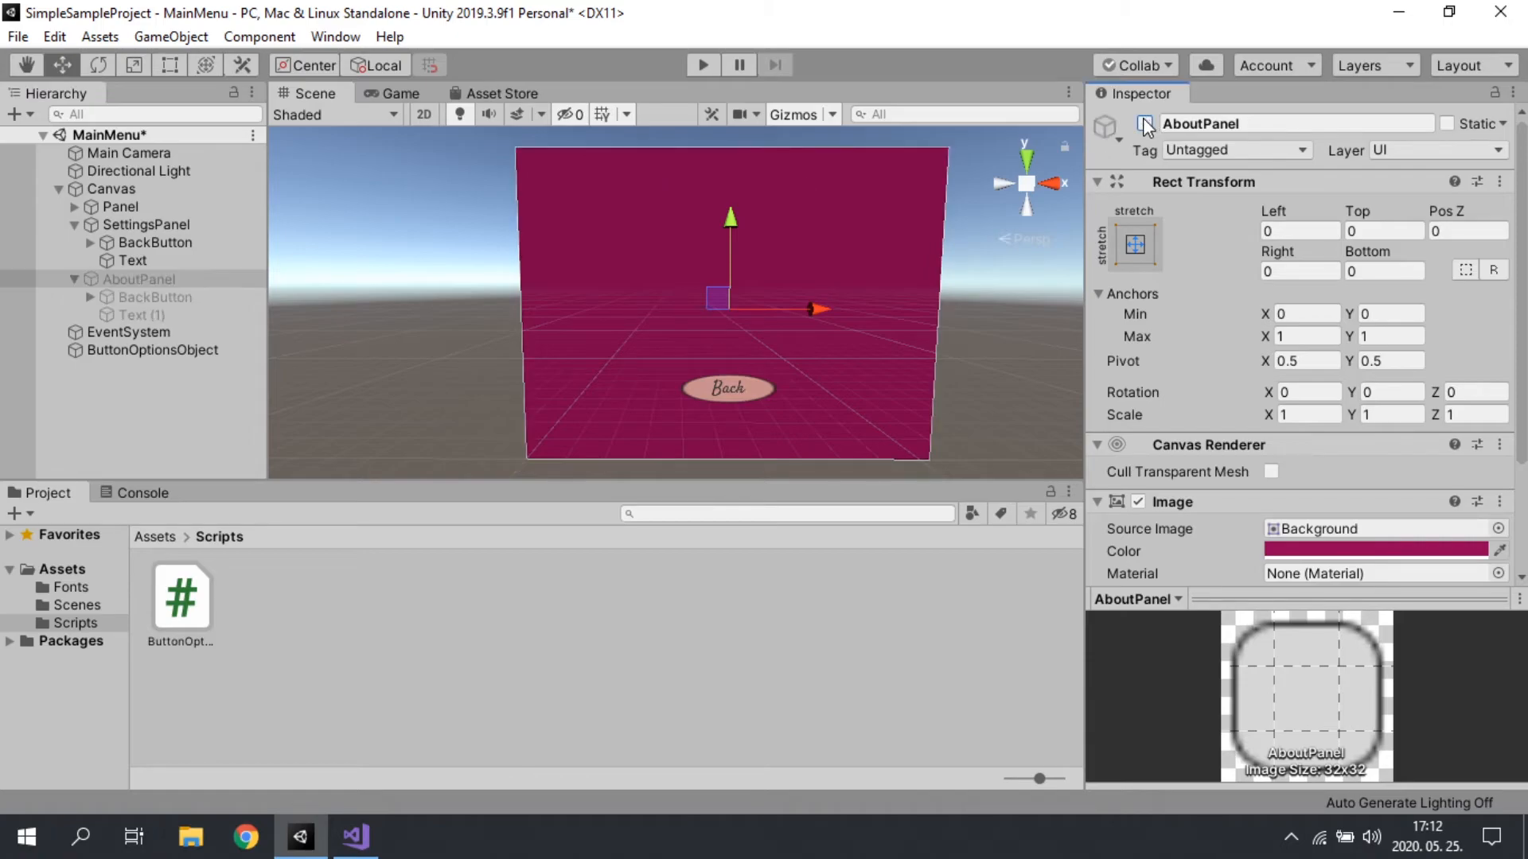
pyautogui.click(1144, 123)
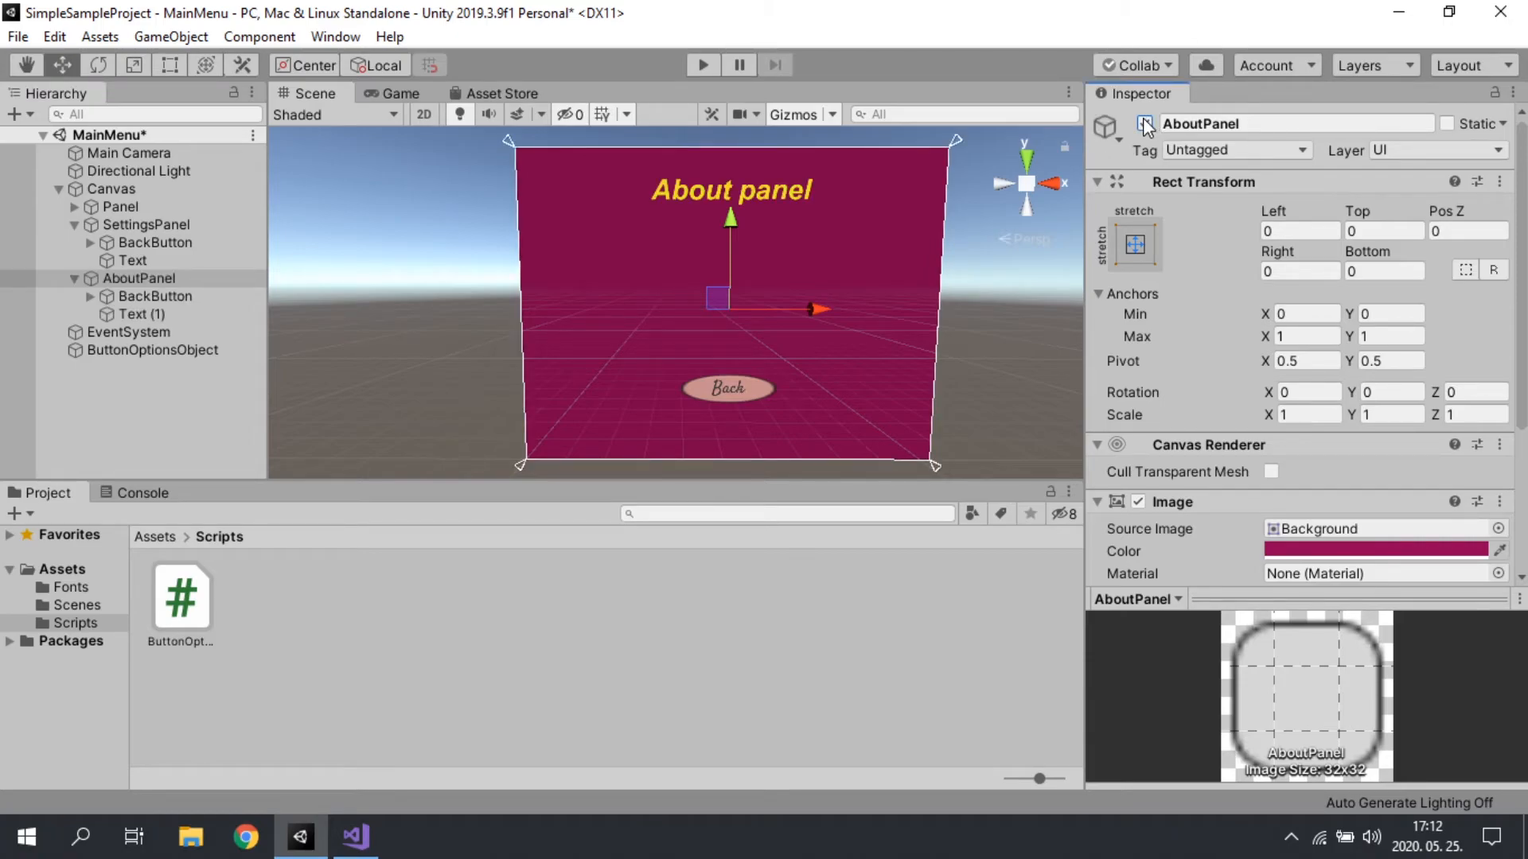
# Step: Duplicate AboutPanel's Text (1) and undo the misplaced move of the copy out of AboutPanel
pyautogui.click(153, 314)
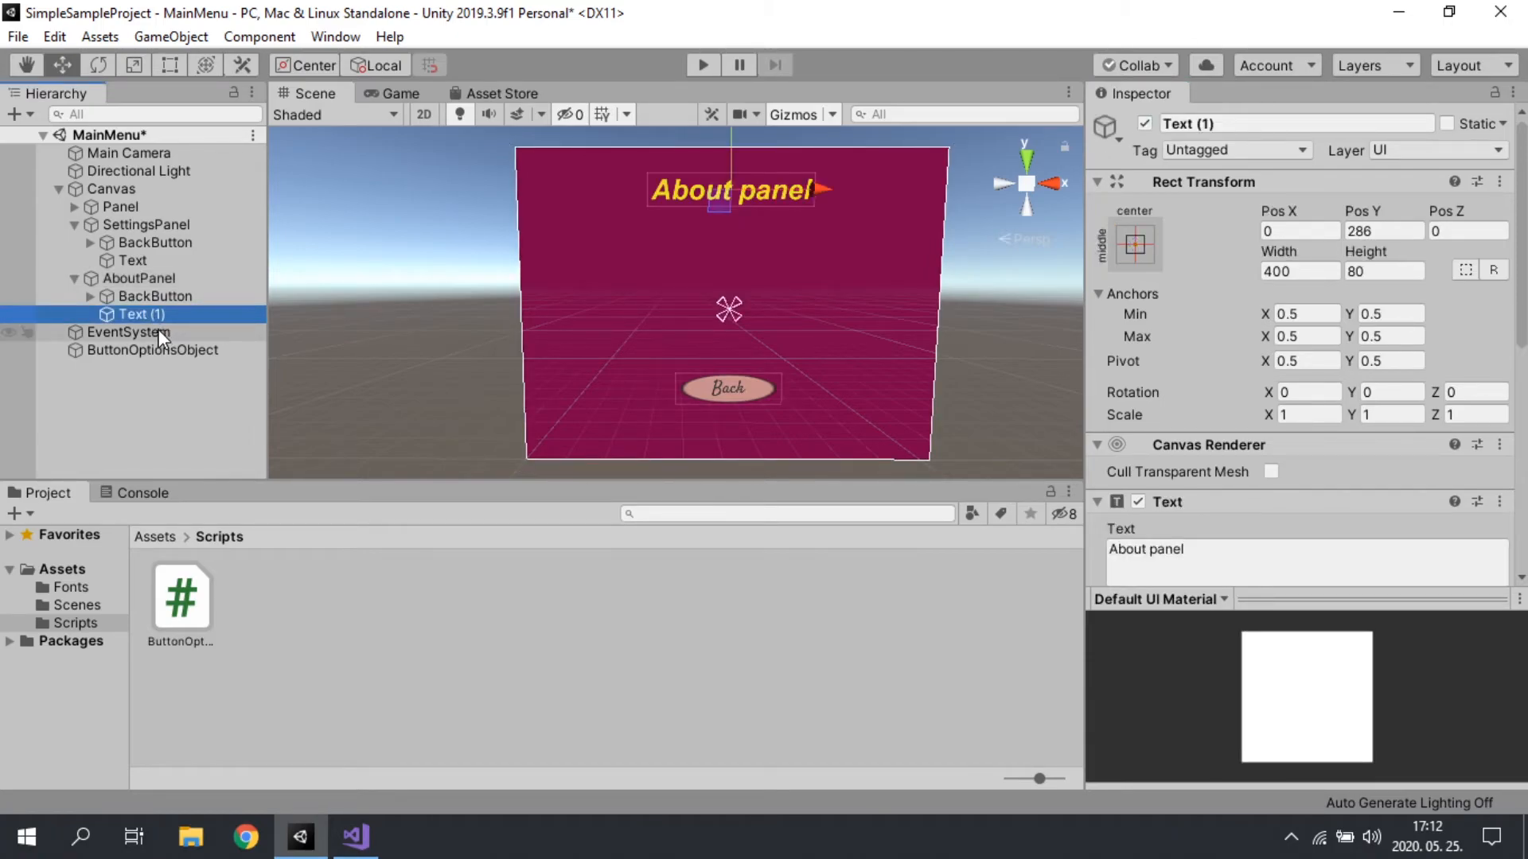
pyautogui.hotkey('ctrl', 'd')
pyautogui.moveTo(150, 331); pyautogui.dragTo(165, 219)
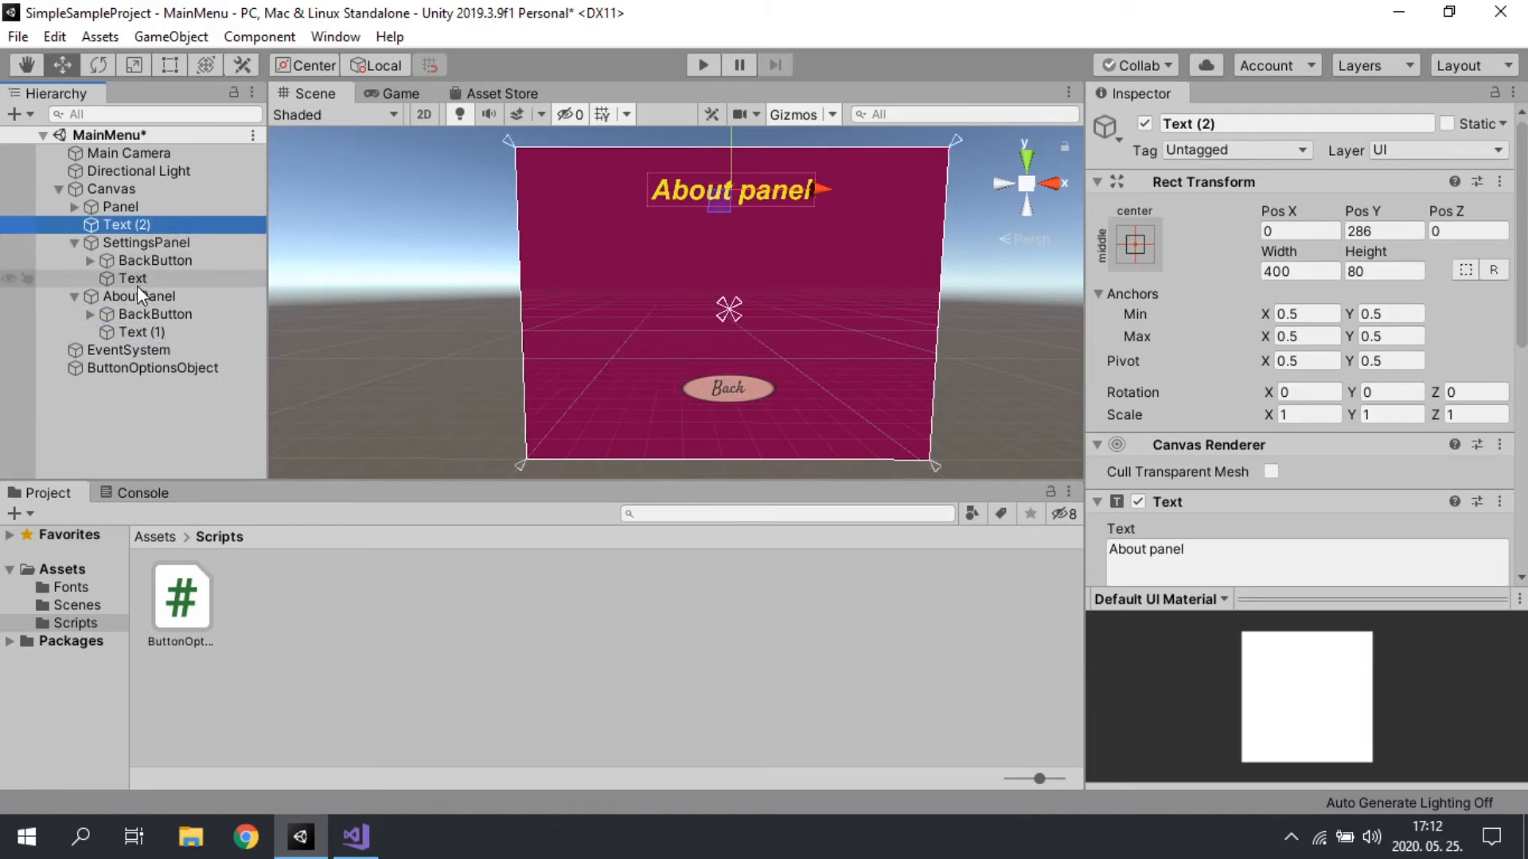
pyautogui.hotkey('ctrl', 'z')
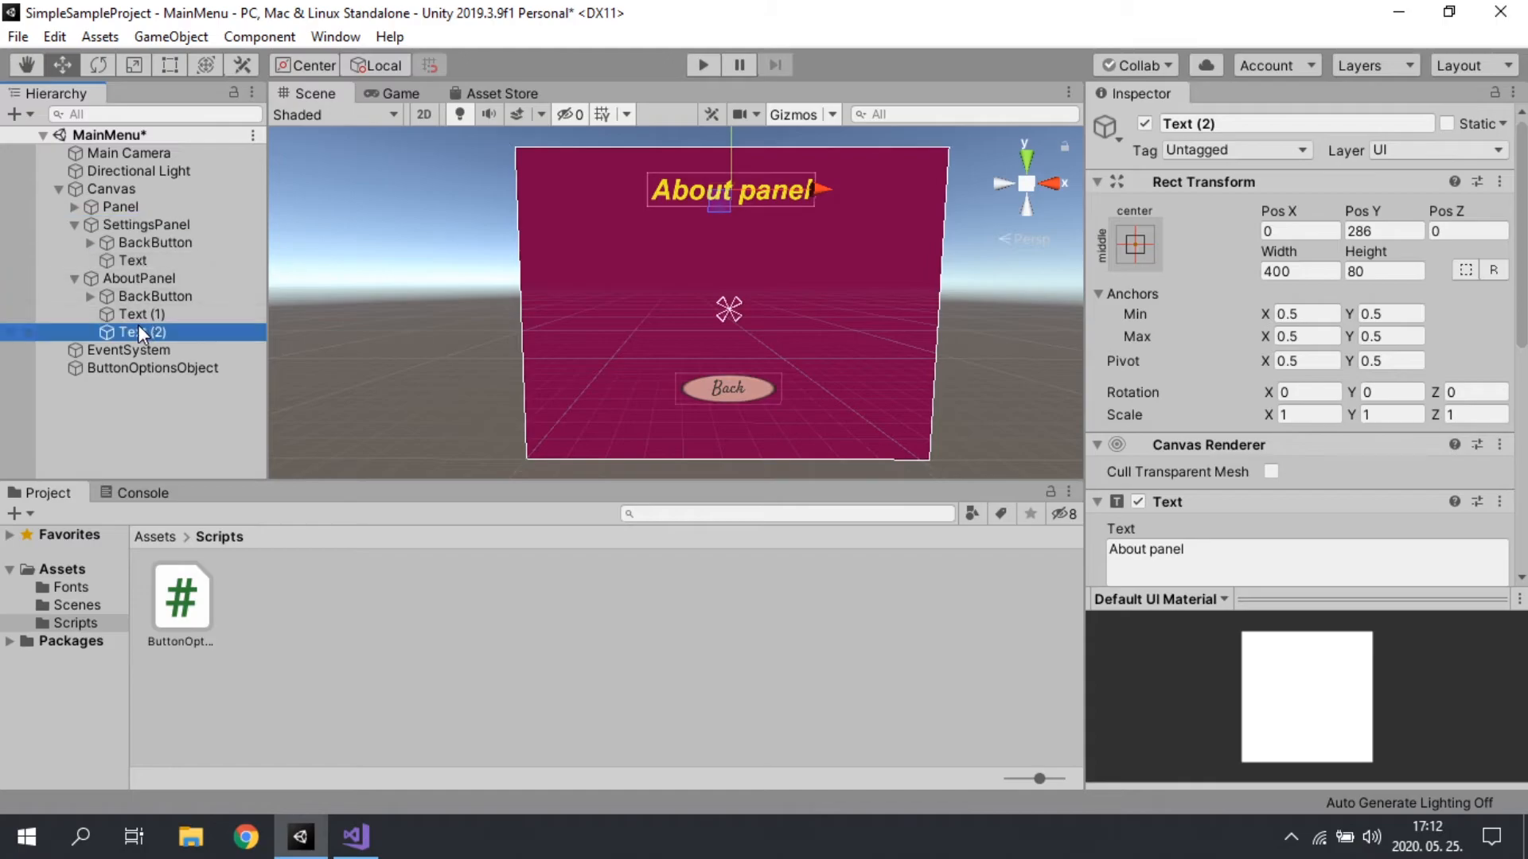
# Step: Delete the Text object from SettingsPanel and move Text (2) from AboutPanel into SettingsPanel in its place
pyautogui.click(144, 259)
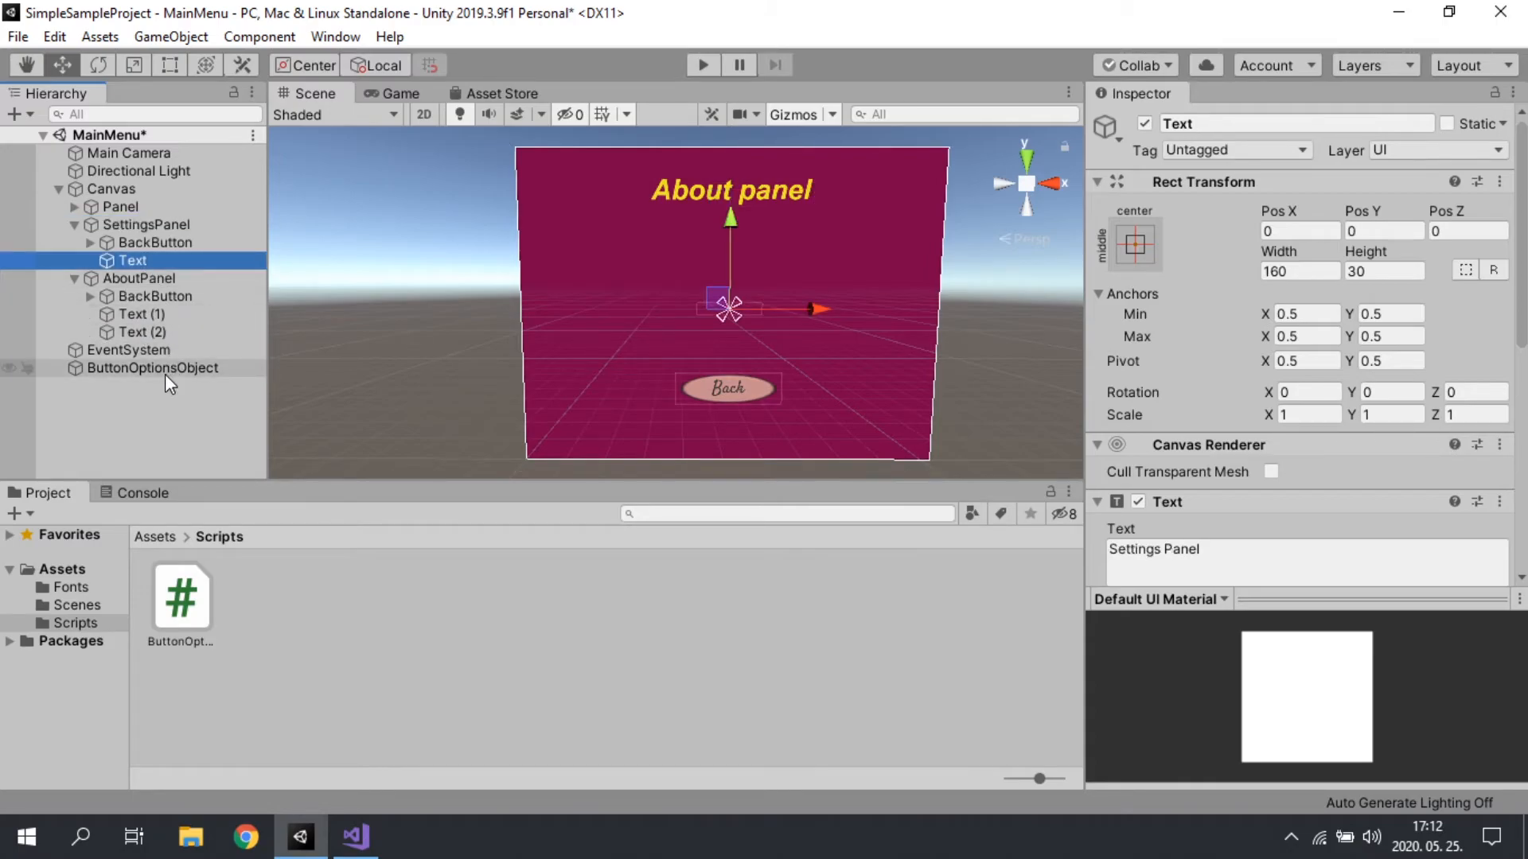
pyautogui.press('Delete')
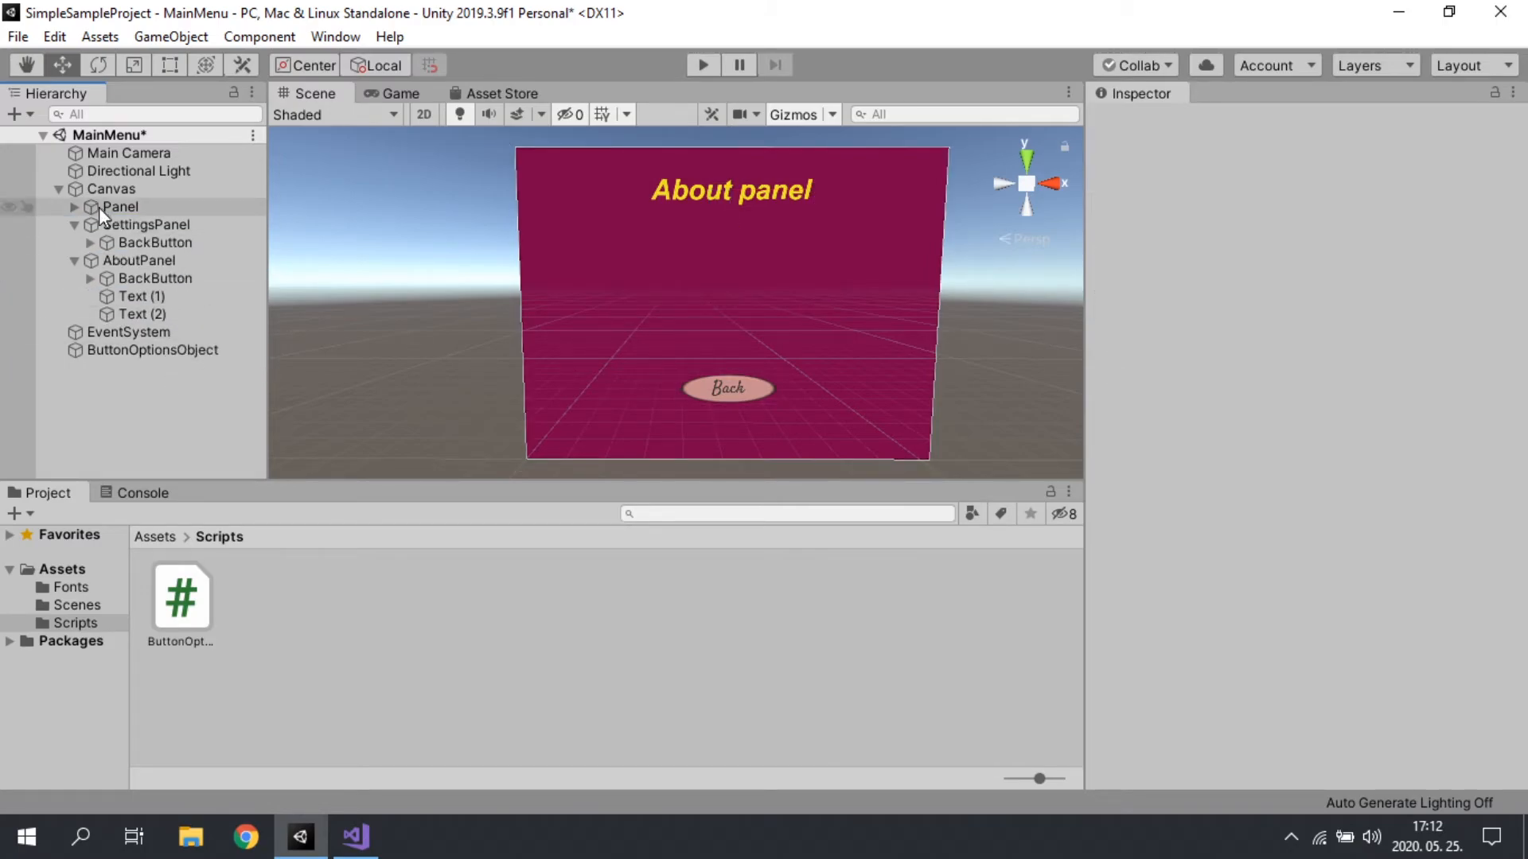
pyautogui.click(114, 226)
pyautogui.click(144, 315)
pyautogui.moveTo(141, 314); pyautogui.dragTo(113, 223)
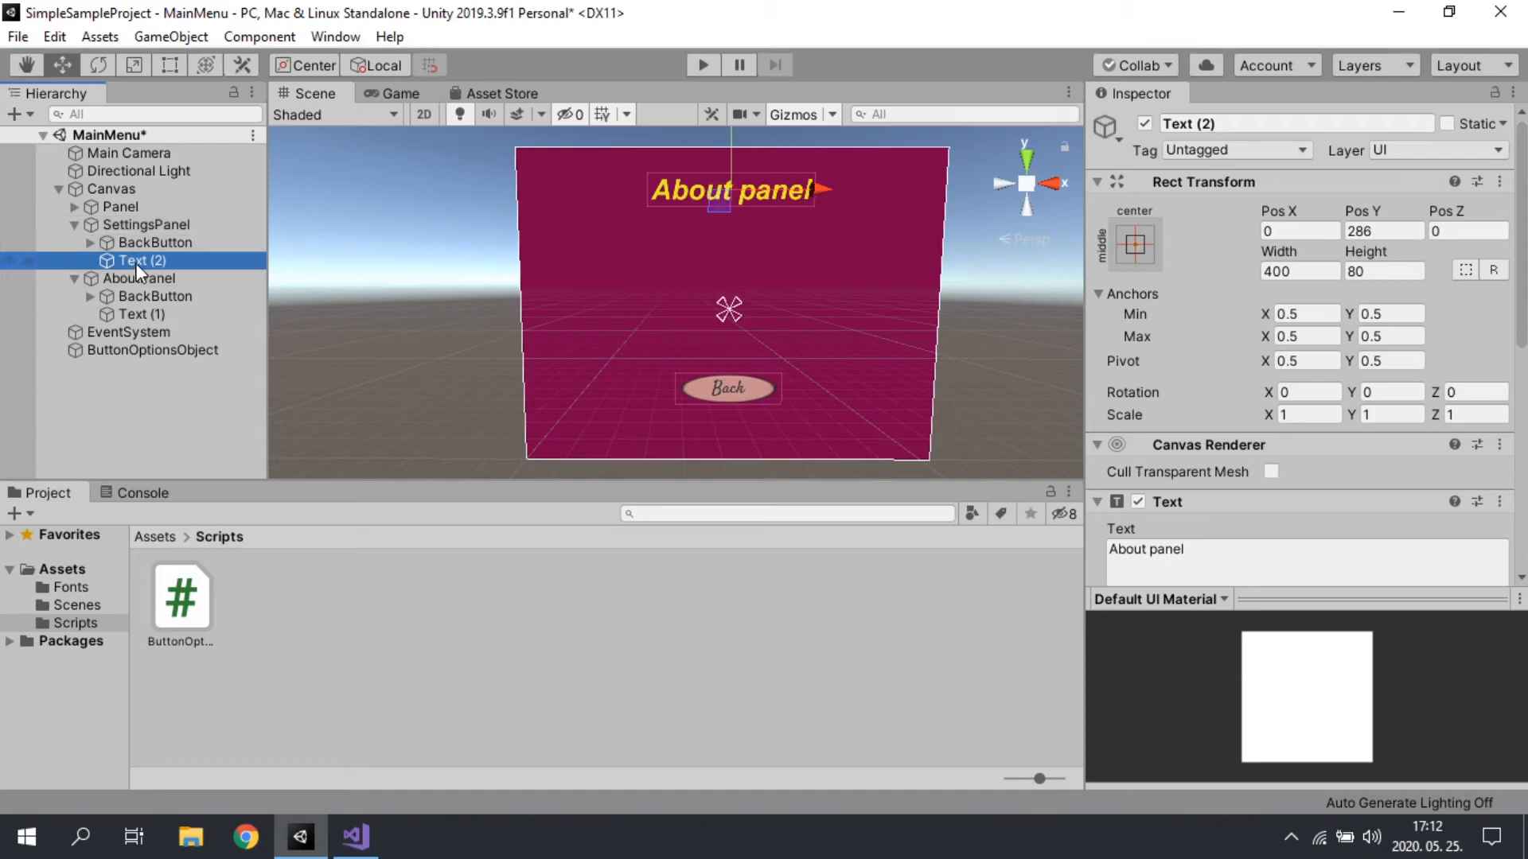
# Step: Change the text content of SettingsPanel's Text (2) to "Settings panel"
pyautogui.scroll(-5, 1291, 470)
pyautogui.scroll(5, 1281, 473)
pyautogui.scroll(-3, 1210, 428)
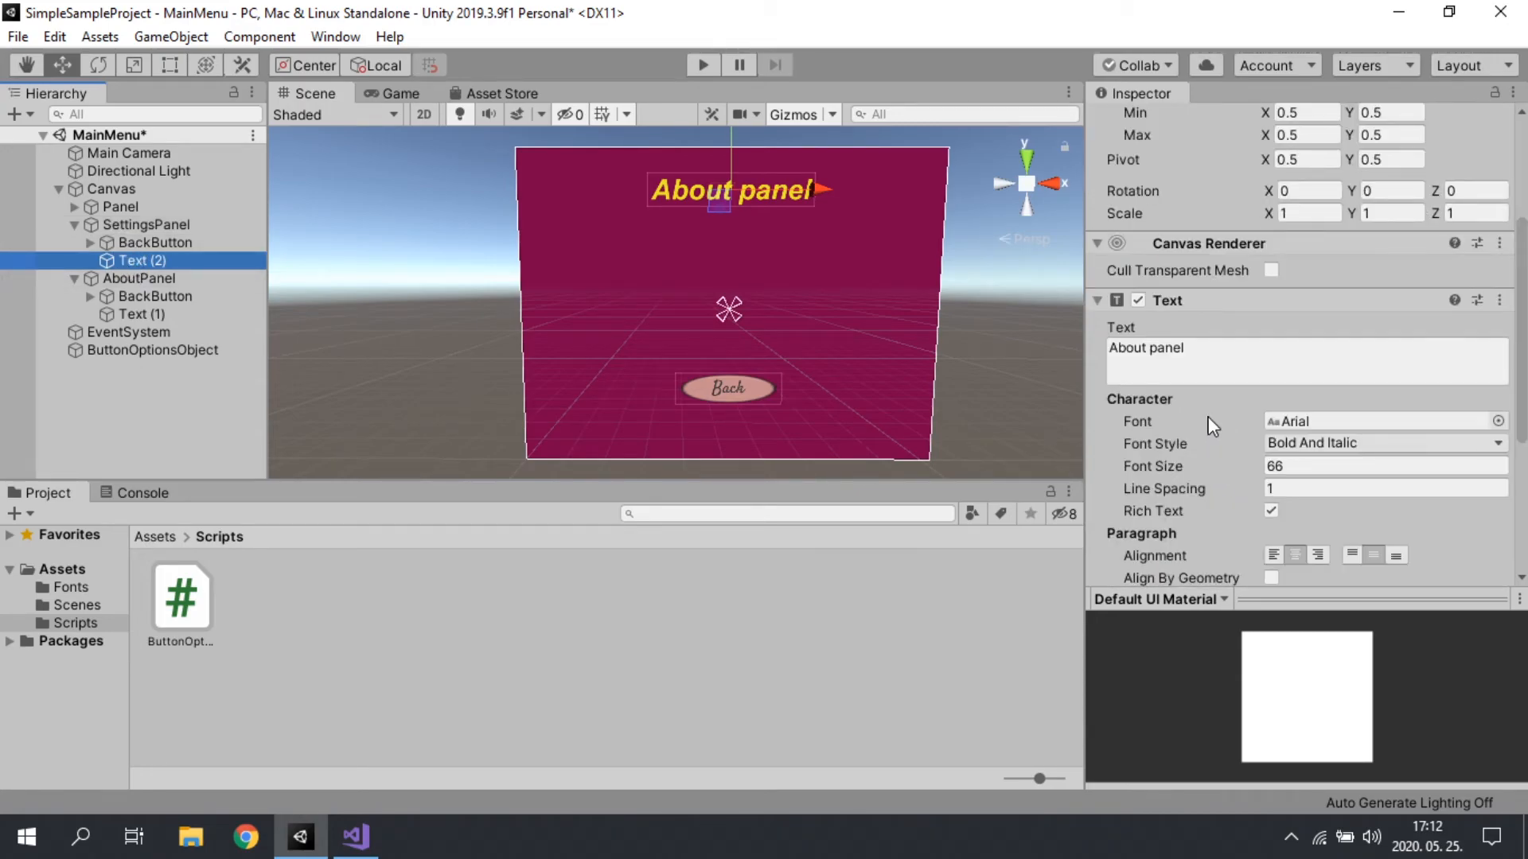
pyautogui.click(1113, 340)
pyautogui.moveTo(1111, 348); pyautogui.dragTo(1151, 347)
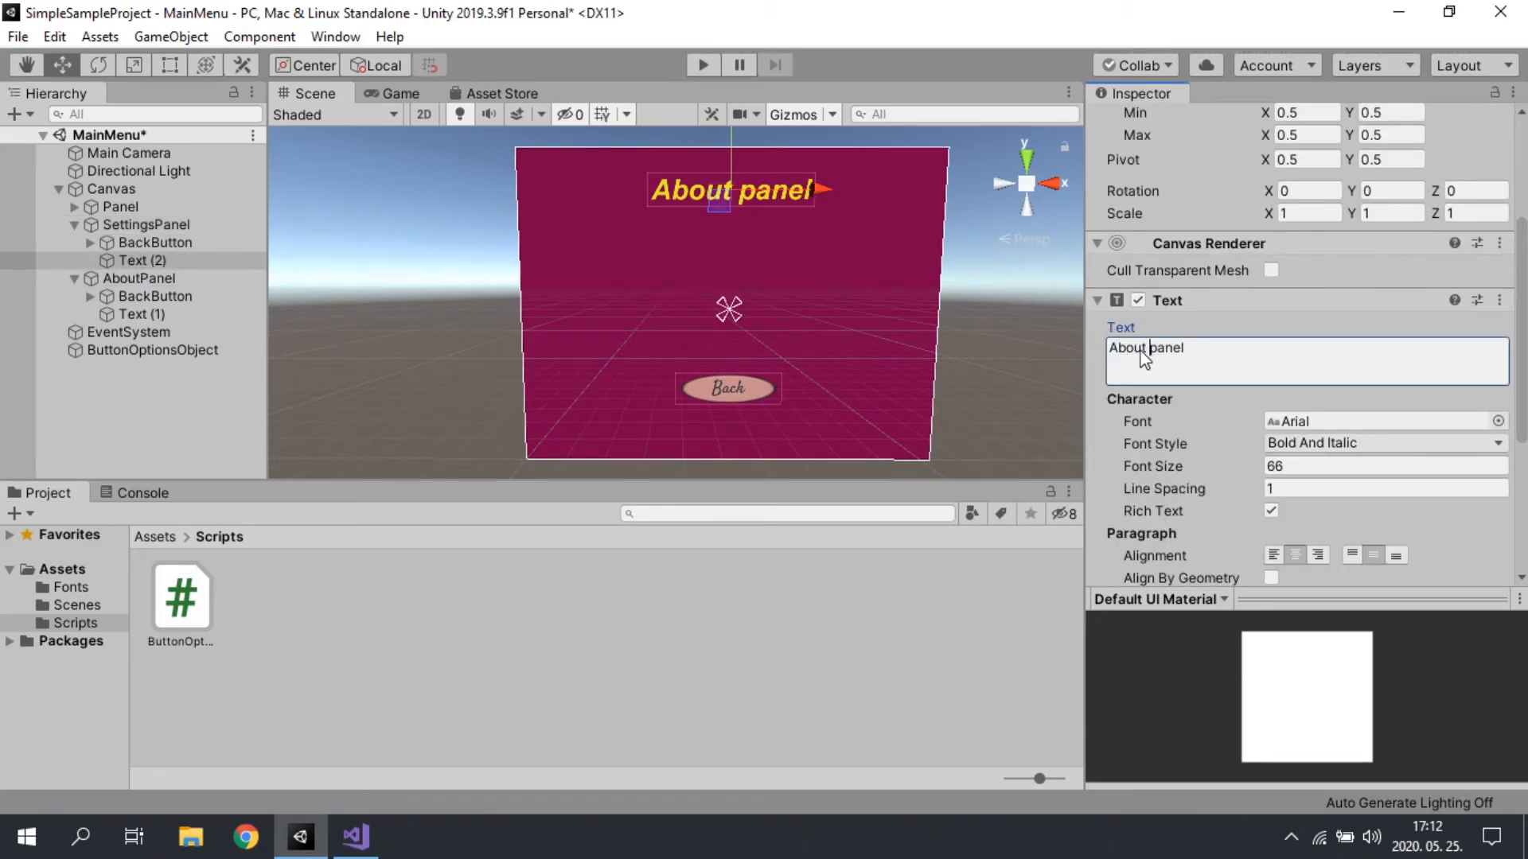
pyautogui.write('Settings')
pyautogui.scroll(-5, 1261, 373)
pyautogui.scroll(10, 1250, 514)
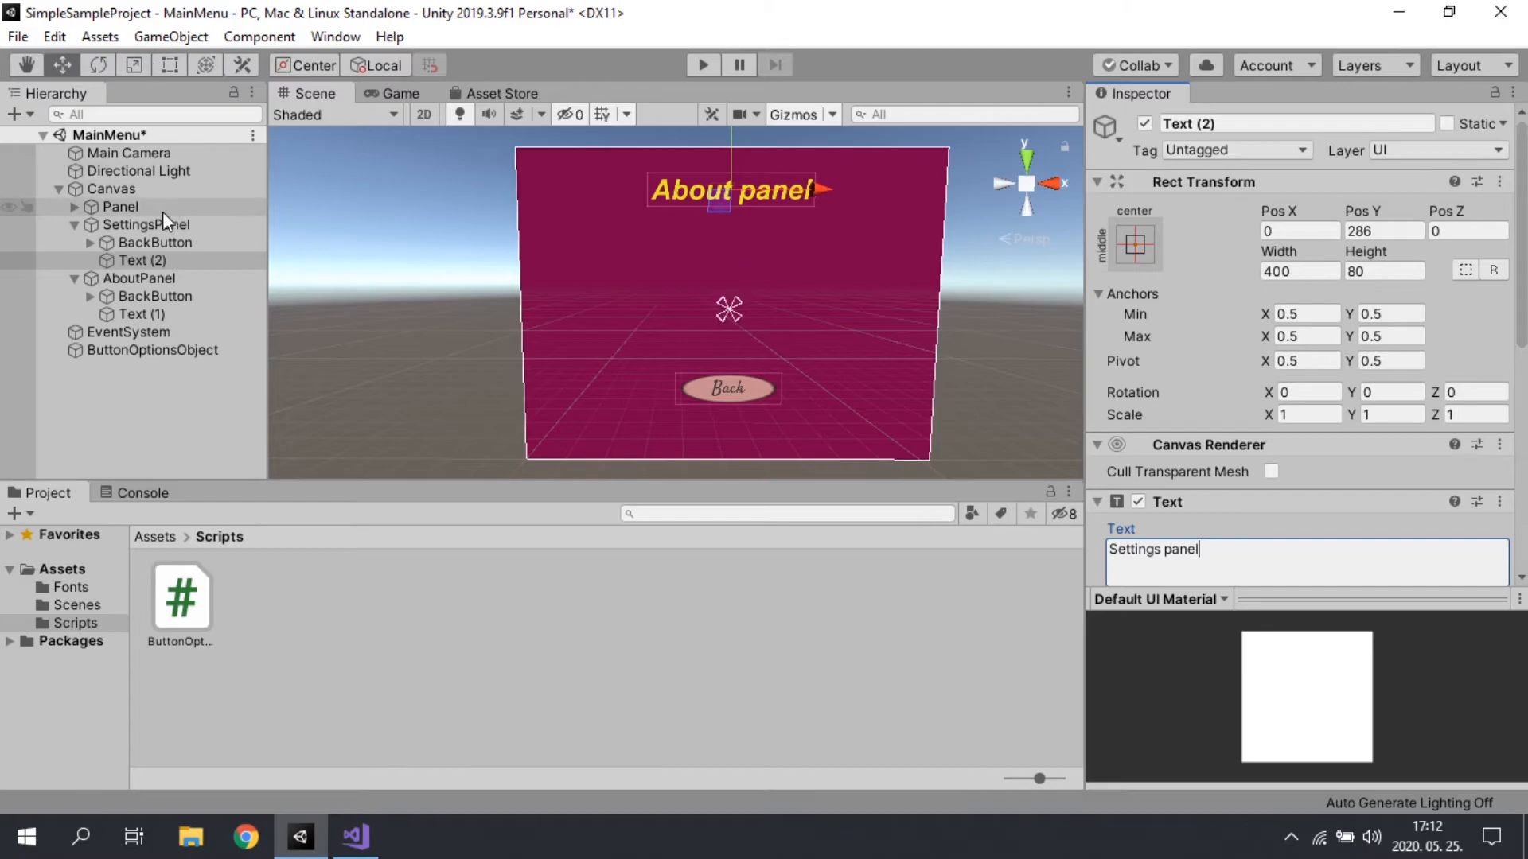
# Step: Deactivate AboutPanel, collapsing its children in the hierarchy, and select SettingsPanel
pyautogui.click(97, 279)
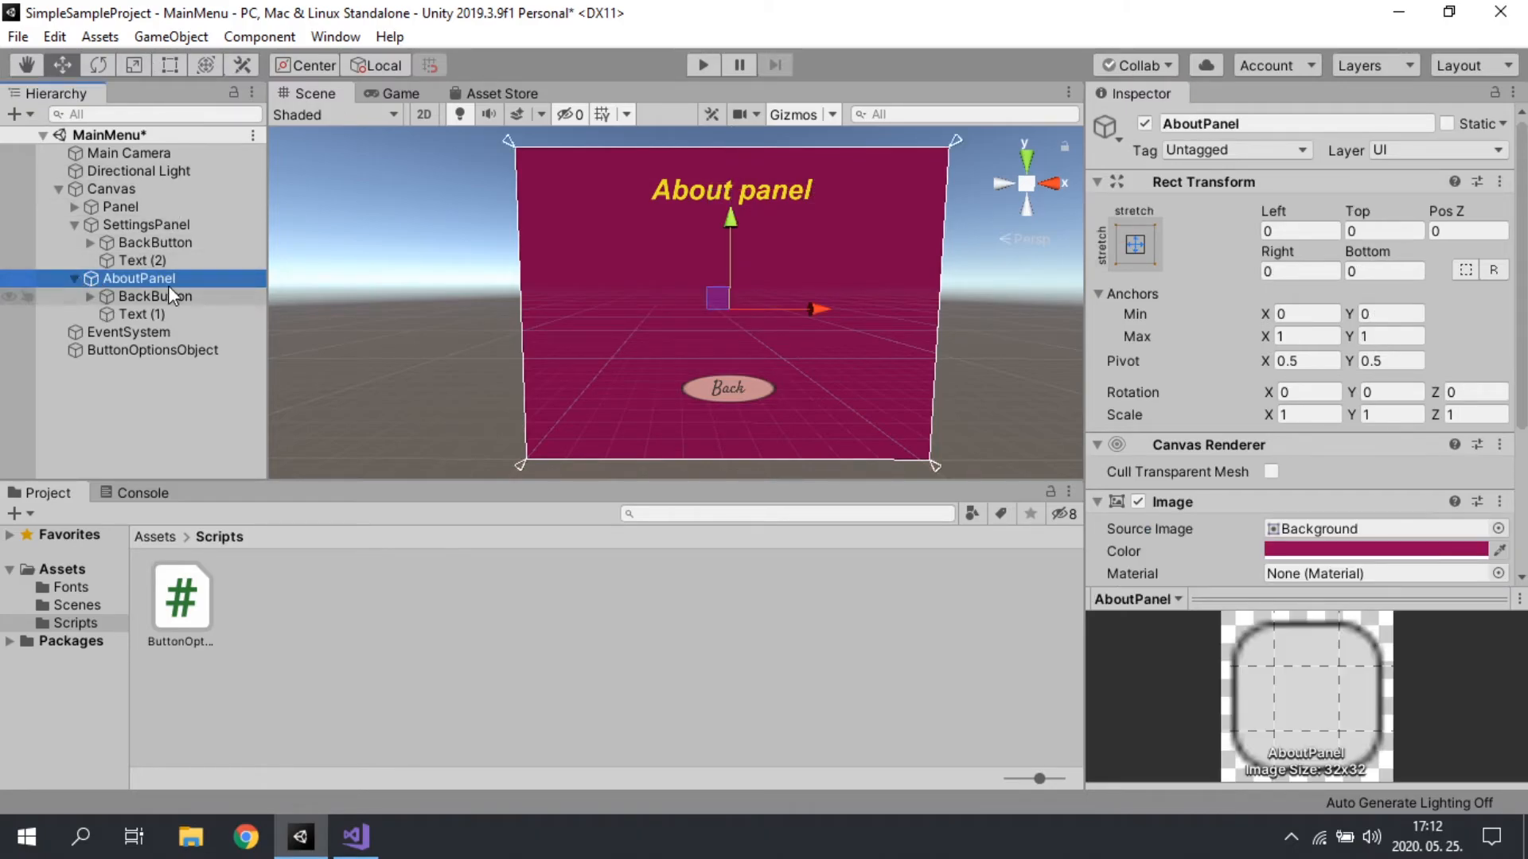
pyautogui.click(1144, 124)
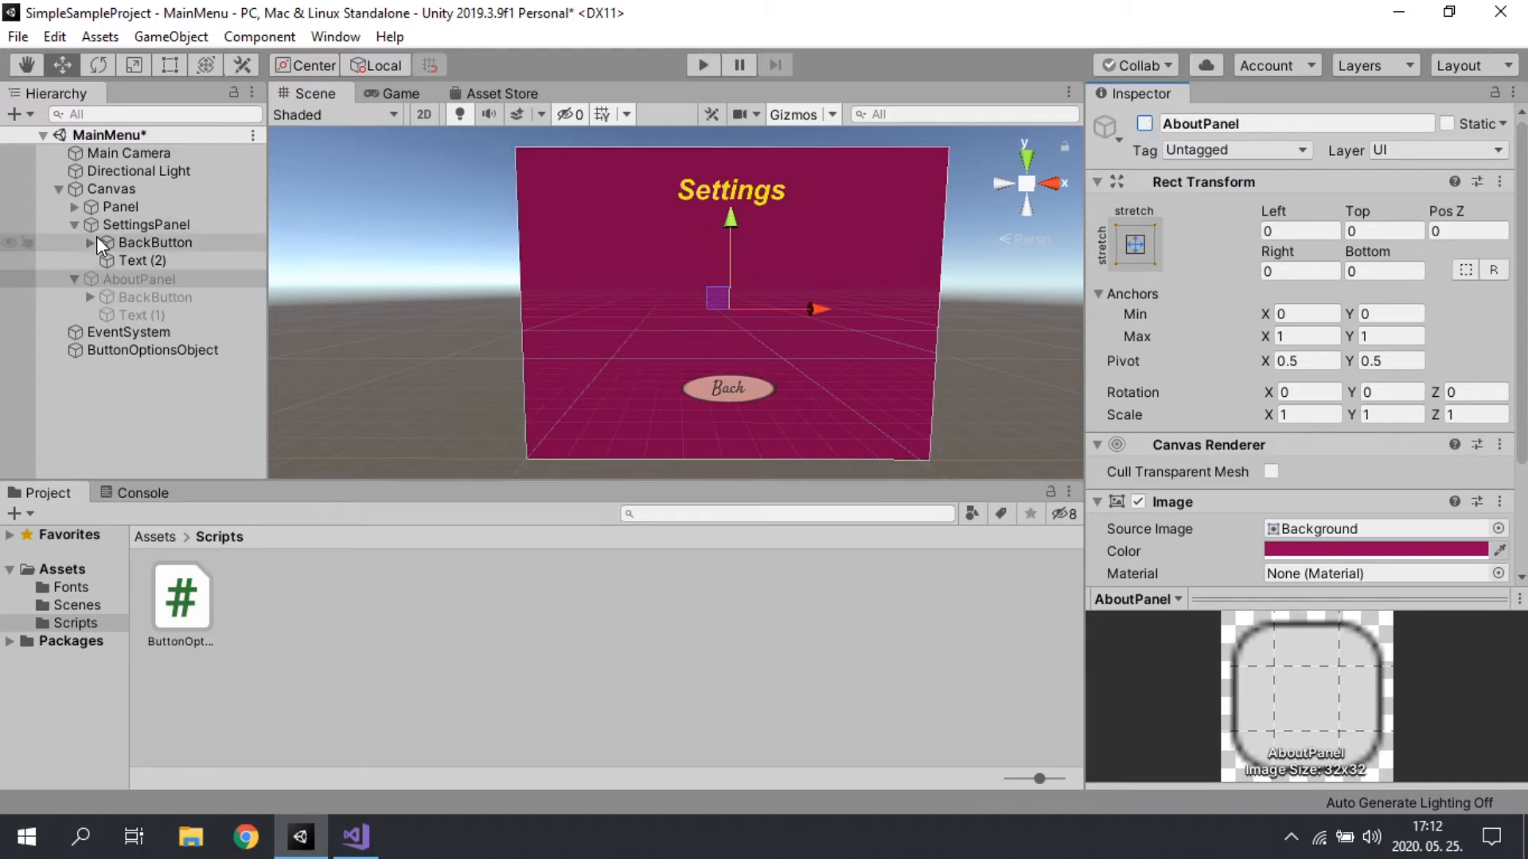
pyautogui.click(1145, 124)
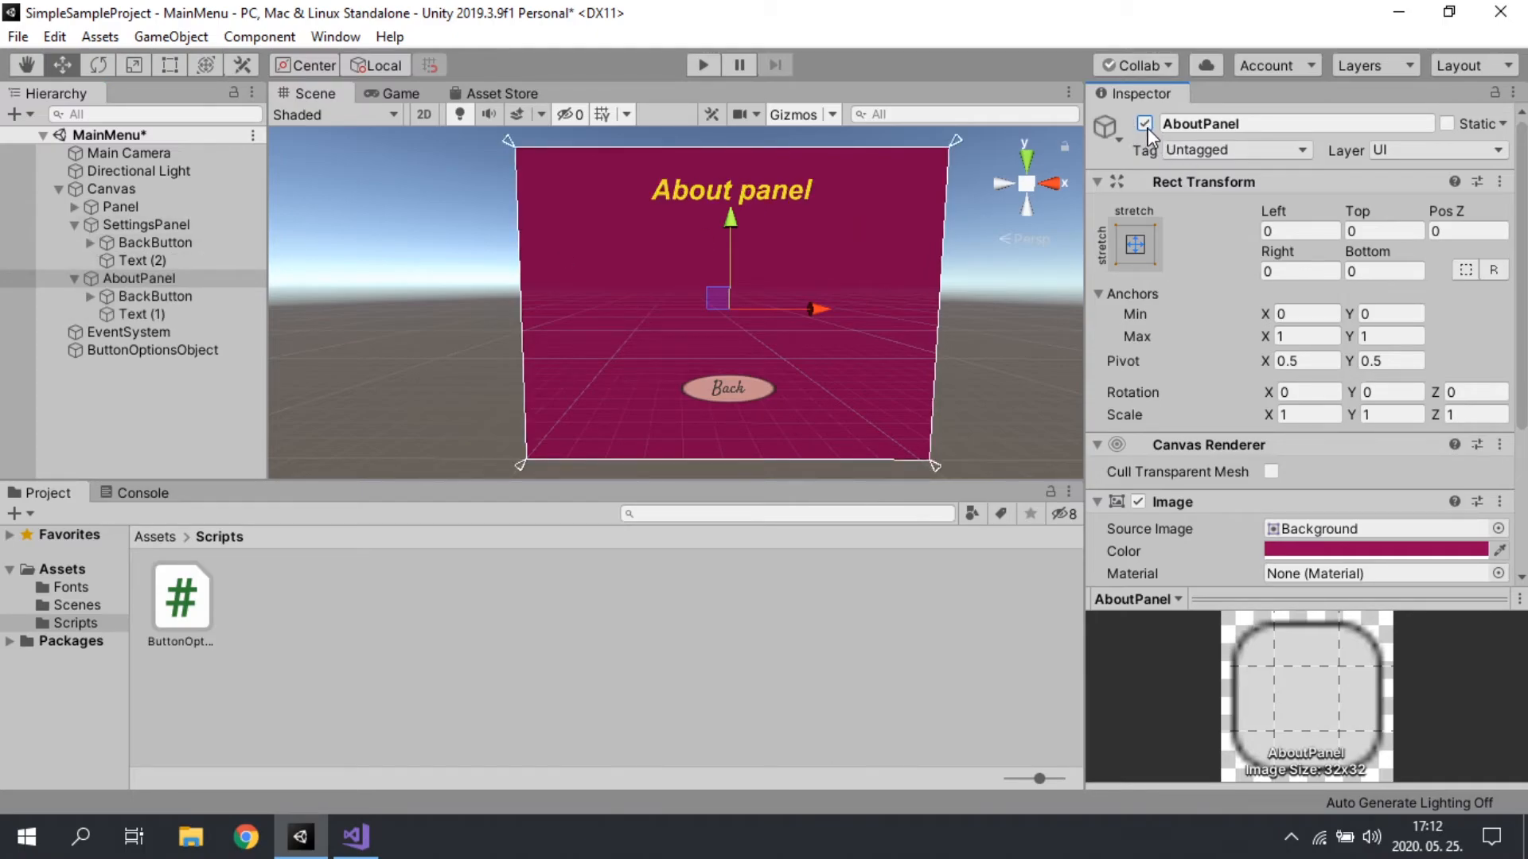
pyautogui.click(1144, 123)
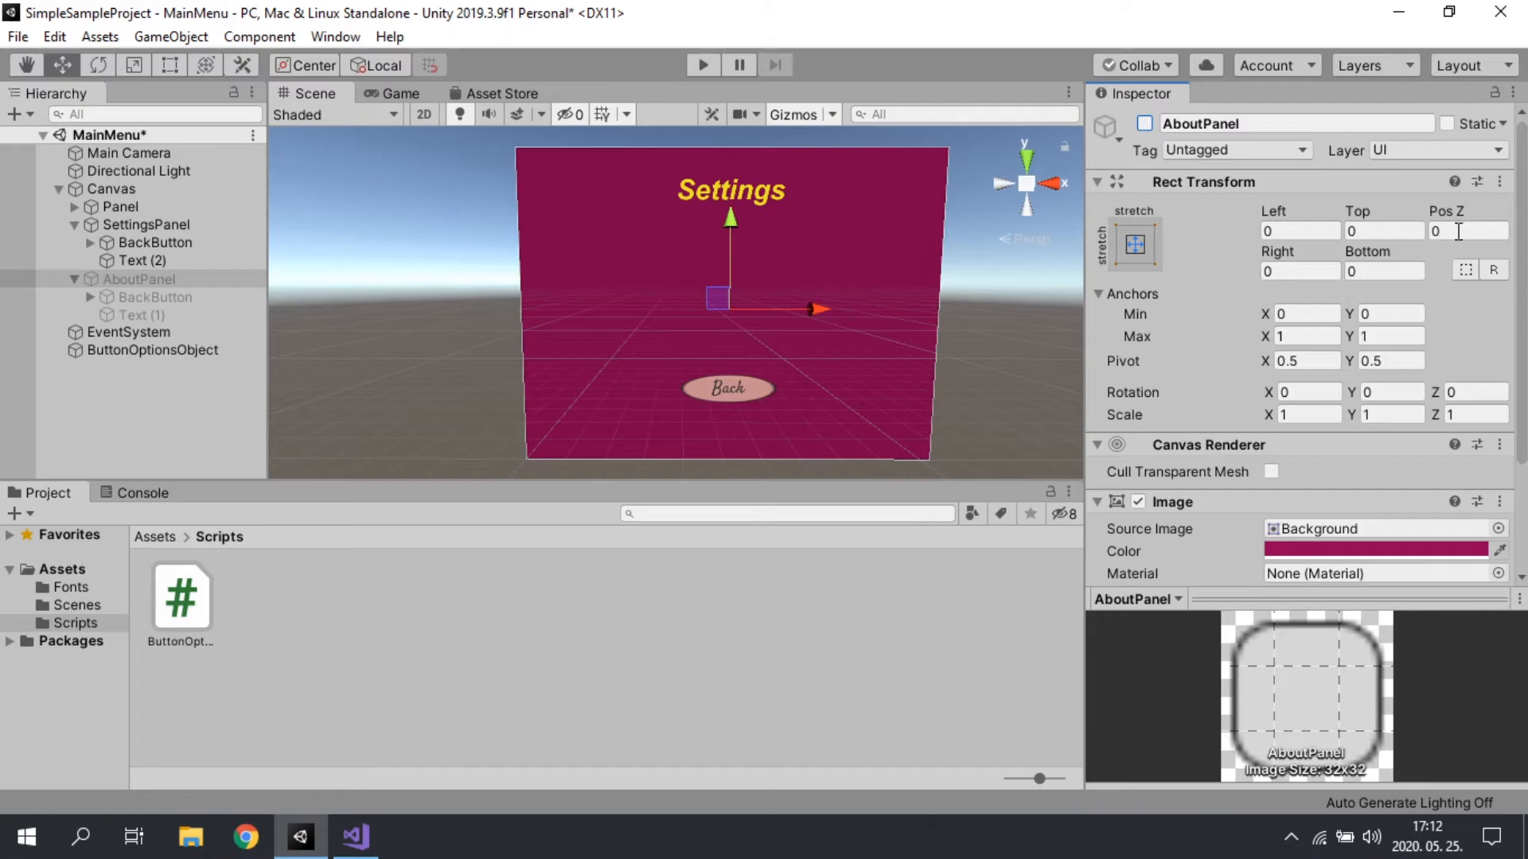
pyautogui.click(72, 277)
pyautogui.click(94, 224)
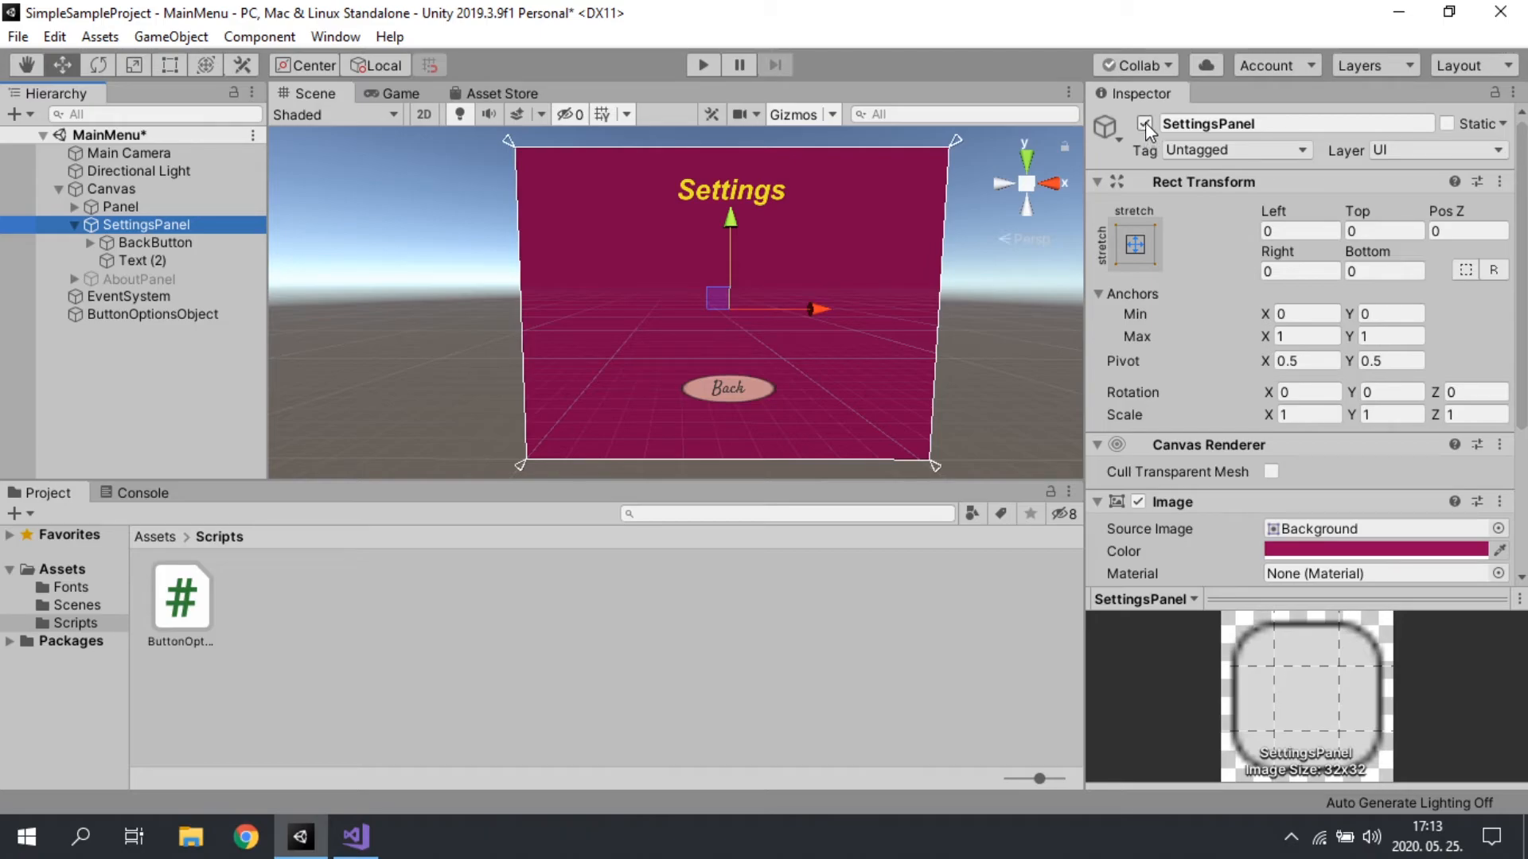
# Step: Collapse SettingsPanel's children in the hierarchy and deactivate SettingsPanel so the main menu buttons show
pyautogui.click(1144, 124)
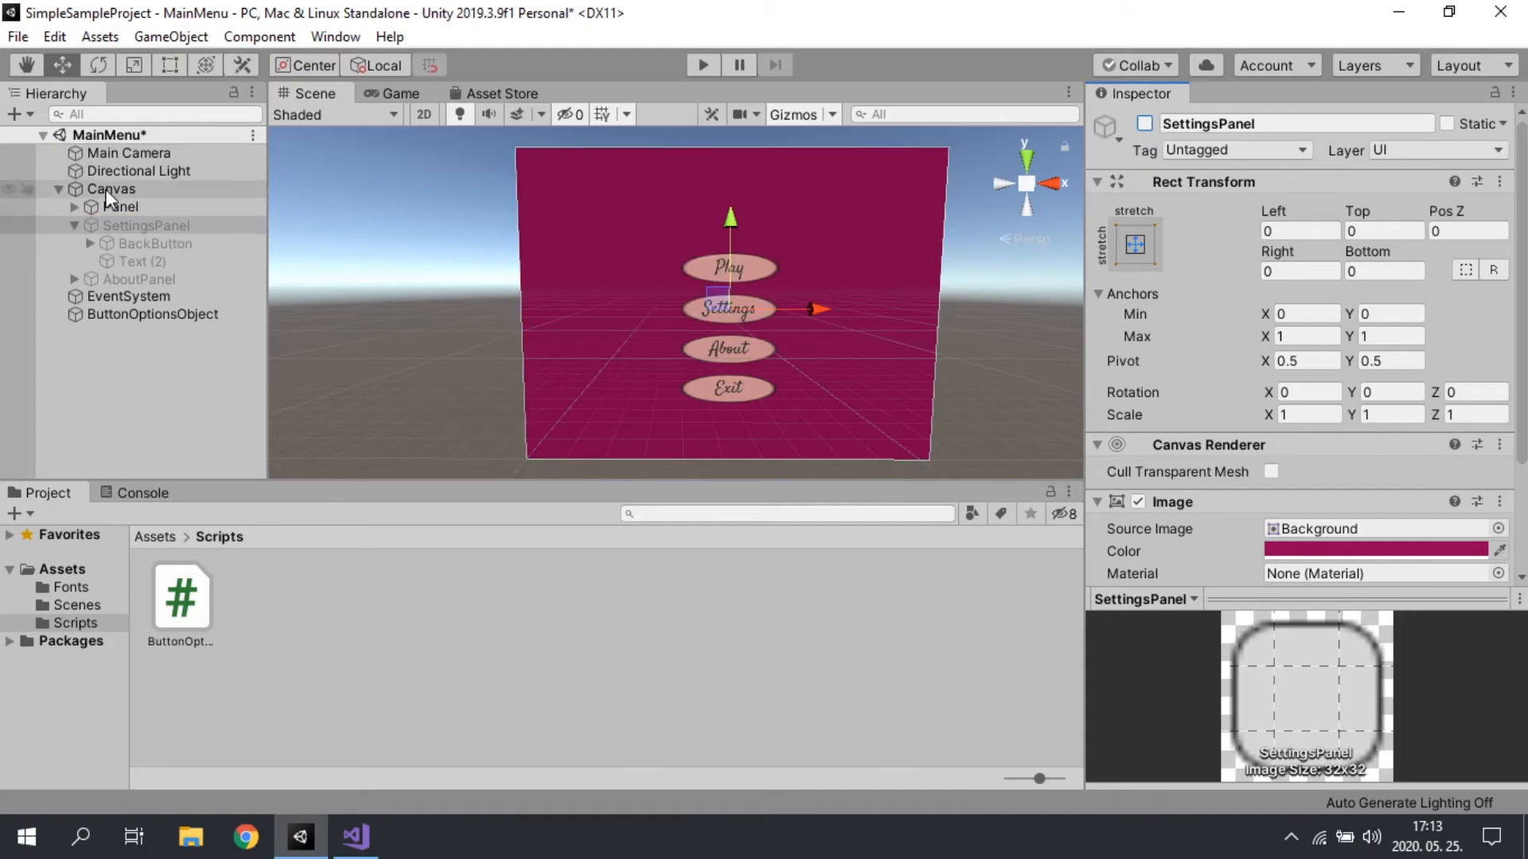
pyautogui.click(1144, 124)
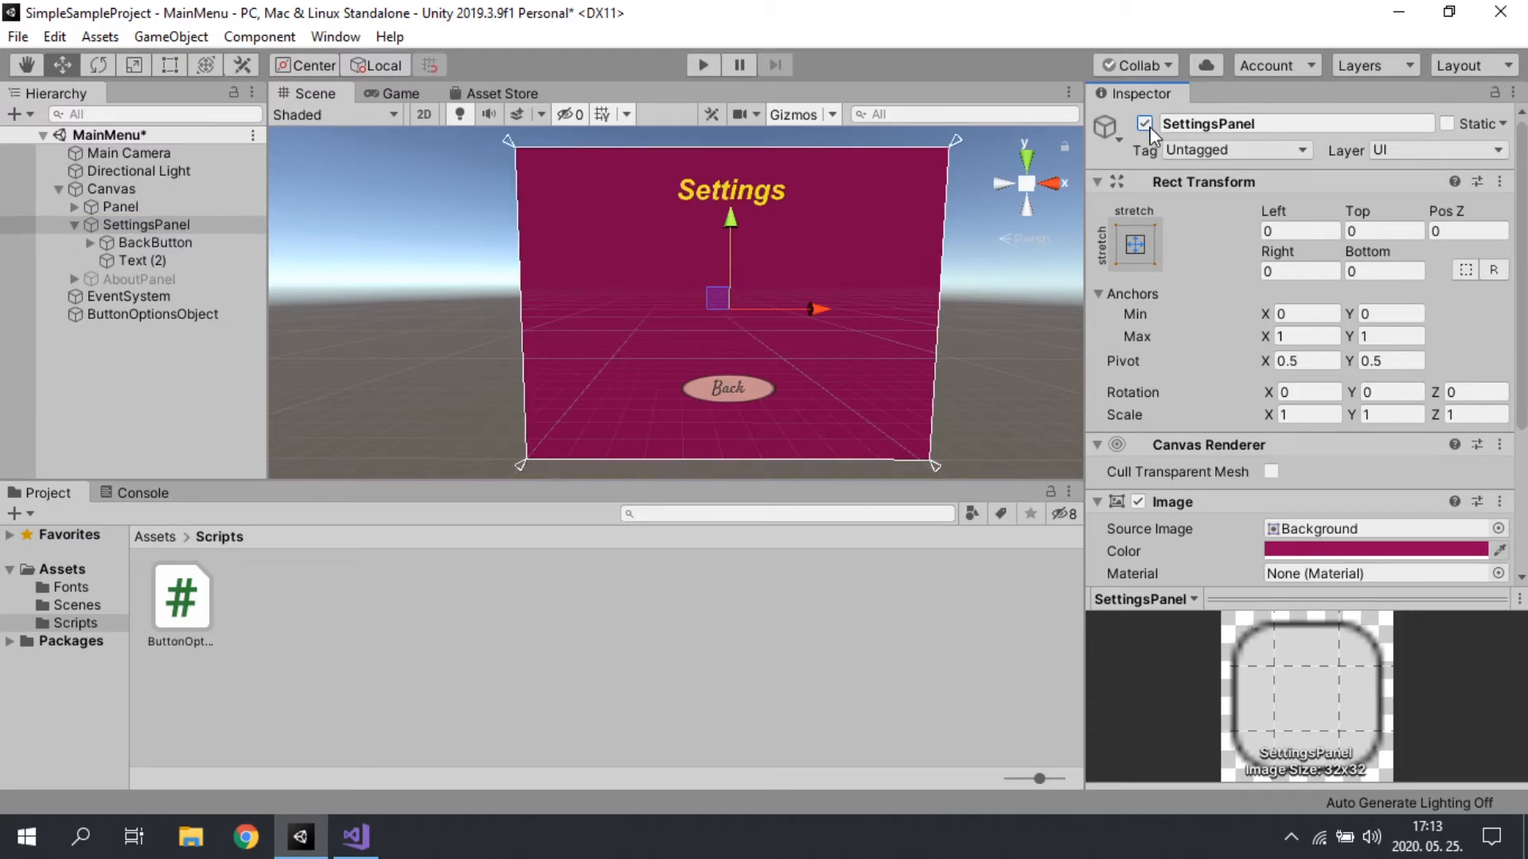
pyautogui.click(83, 223)
pyautogui.click(73, 225)
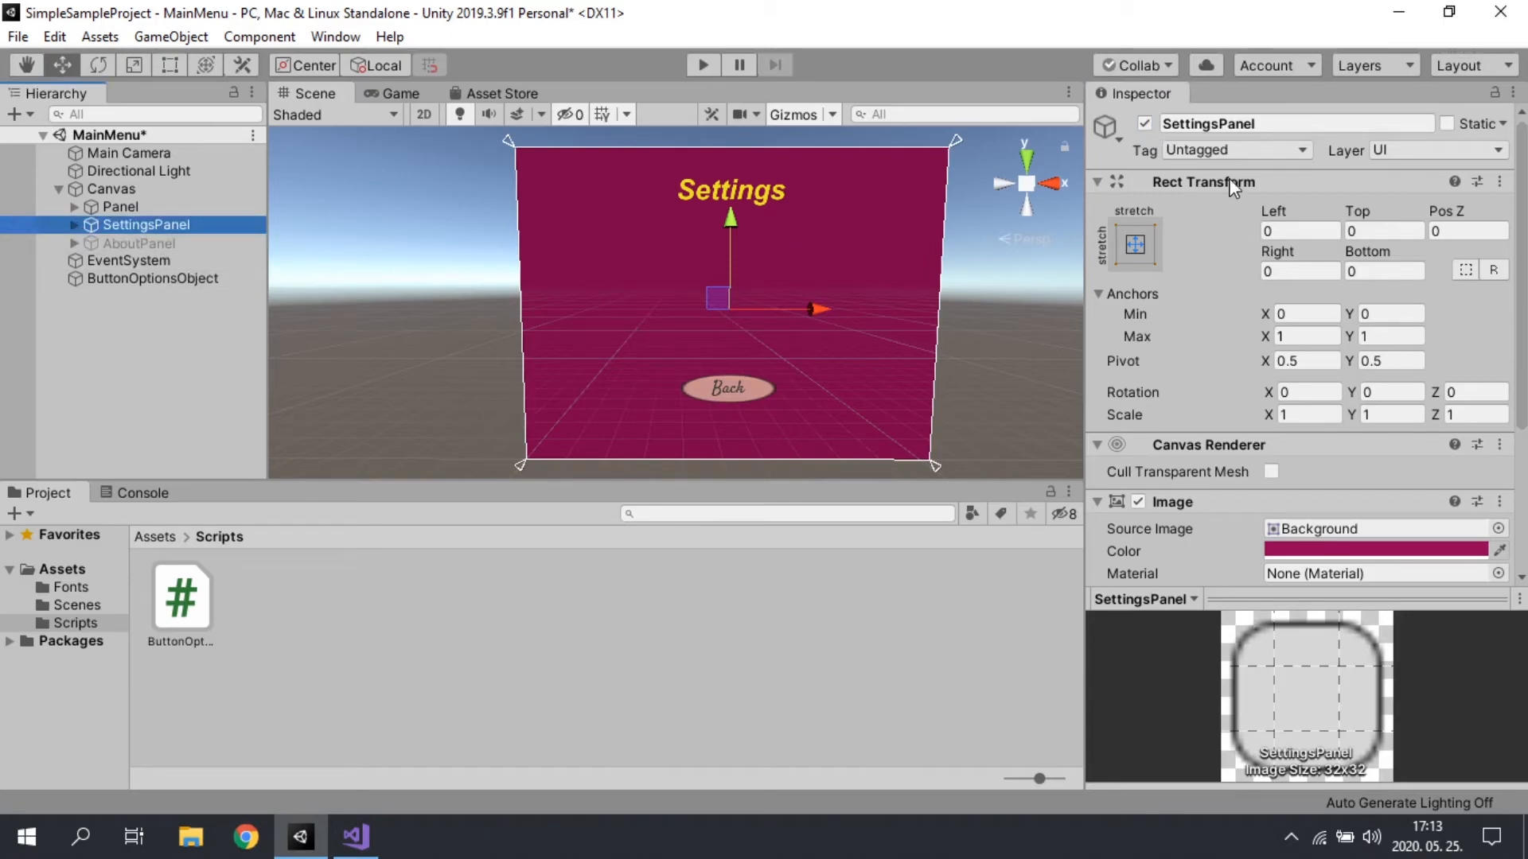
pyautogui.click(1145, 124)
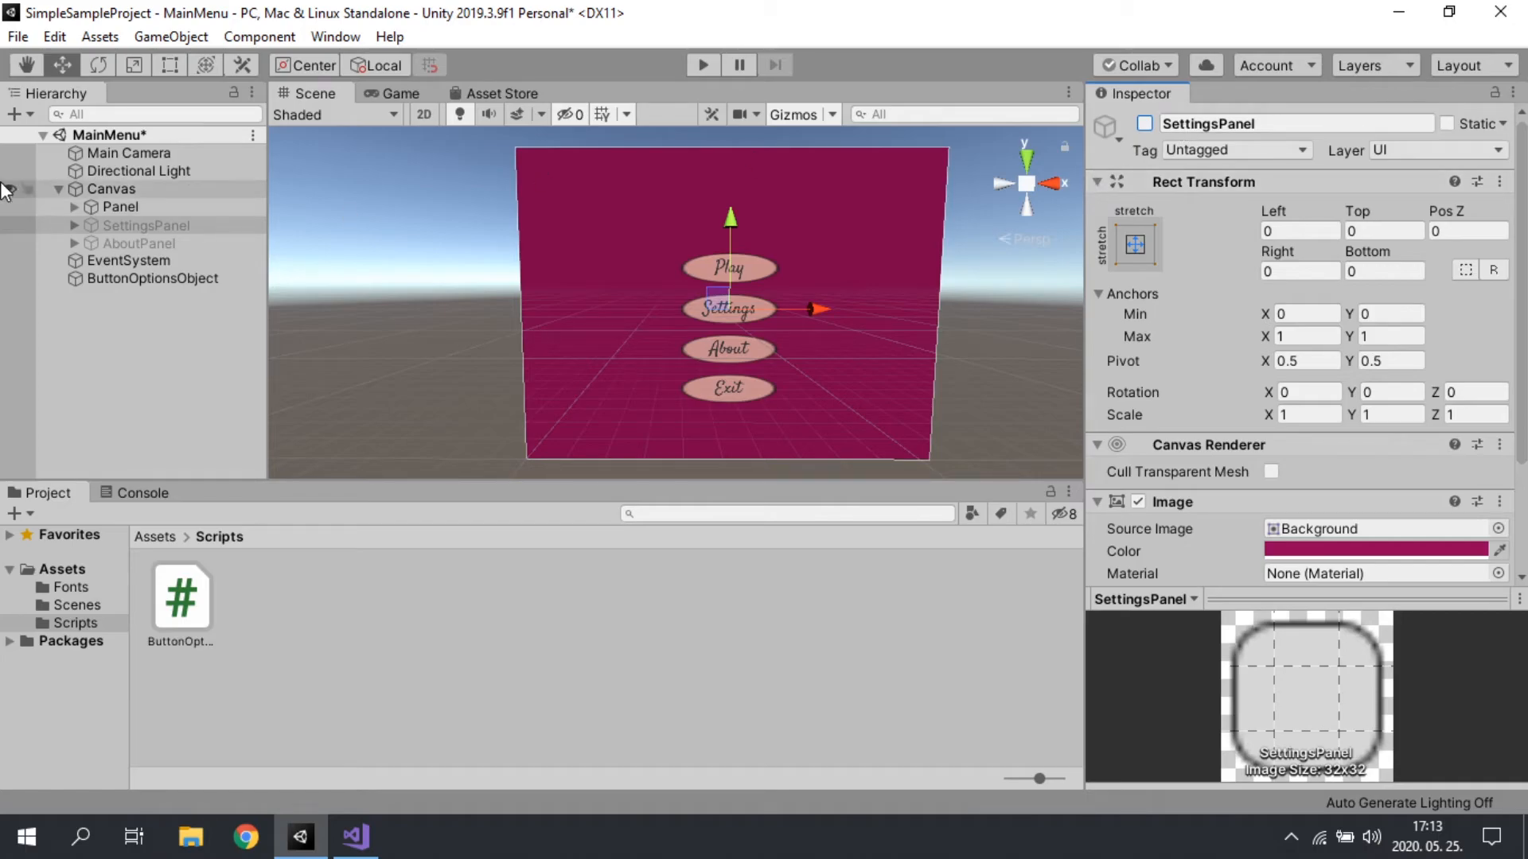
# Step: Expand Panel and its SettingsButton and AboutButton, and add an empty On Click entry to SettingsButton
pyautogui.click(119, 206)
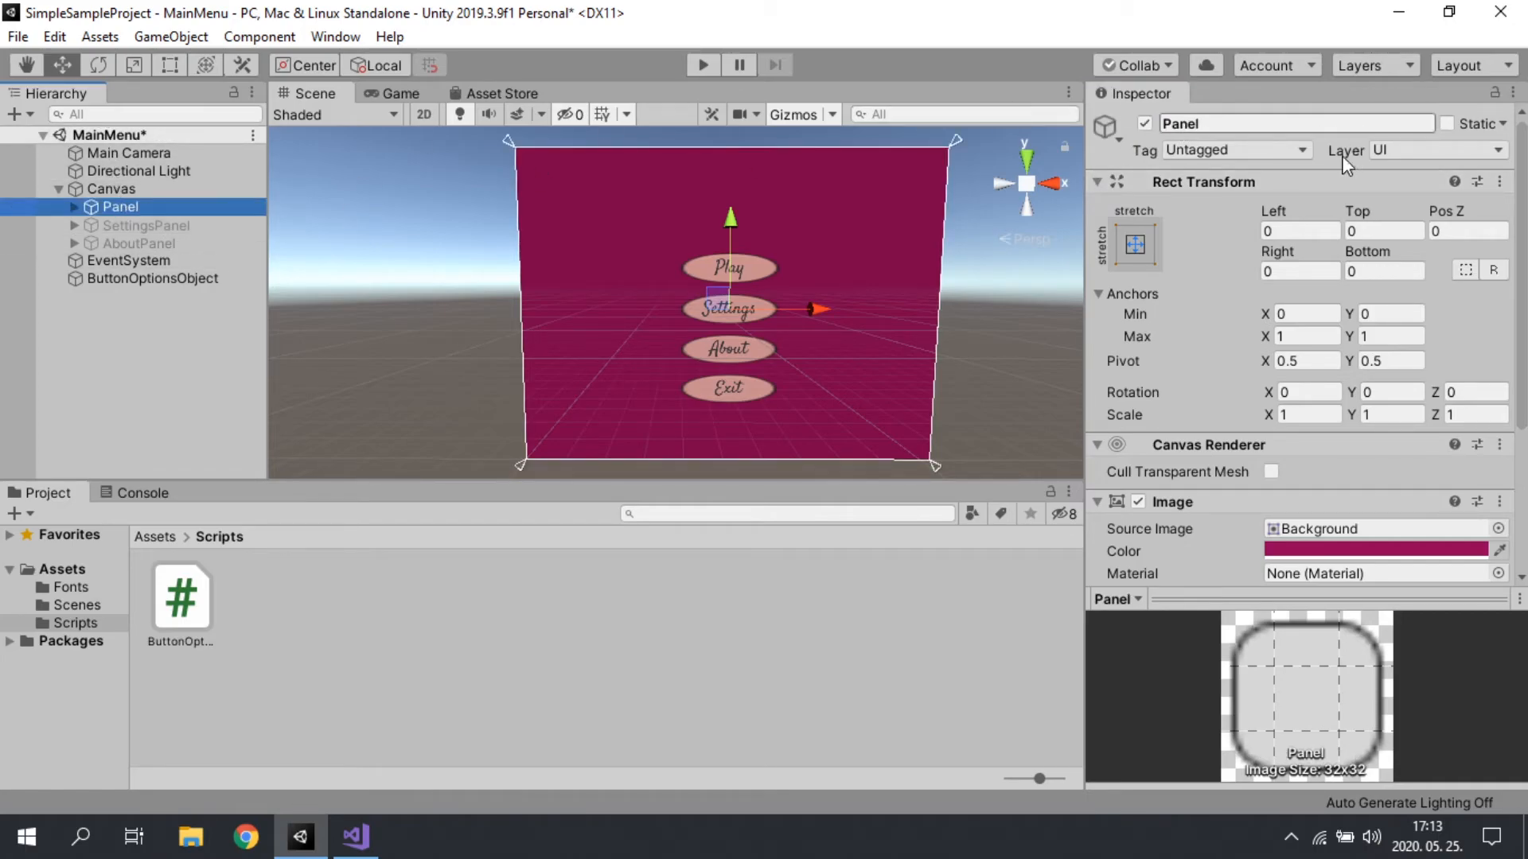
pyautogui.scroll(-5, 1154, 312)
pyautogui.scroll(5, 1197, 398)
pyautogui.click(74, 206)
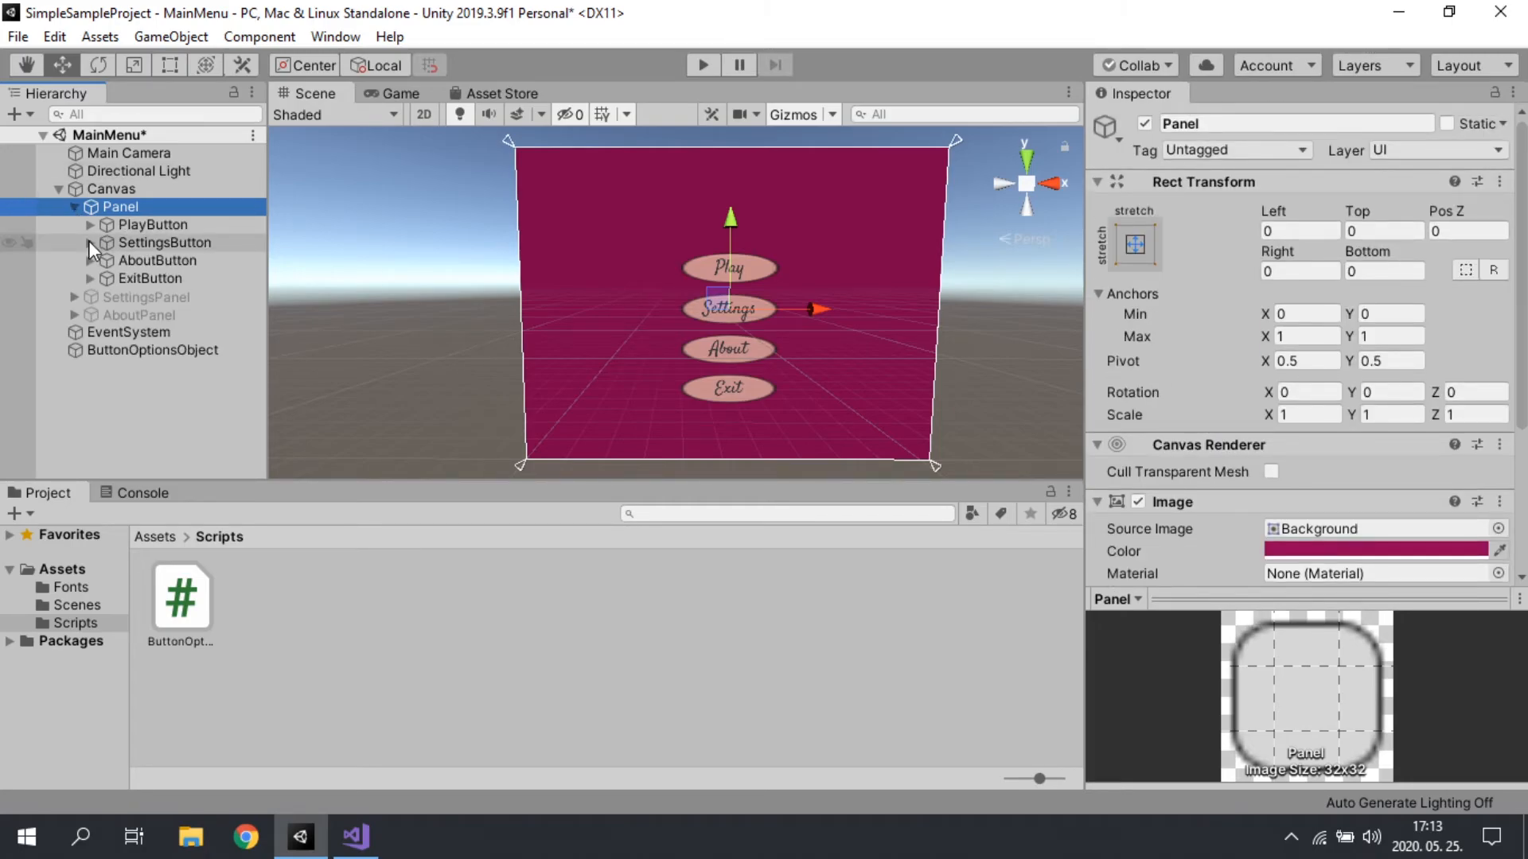
pyautogui.click(90, 243)
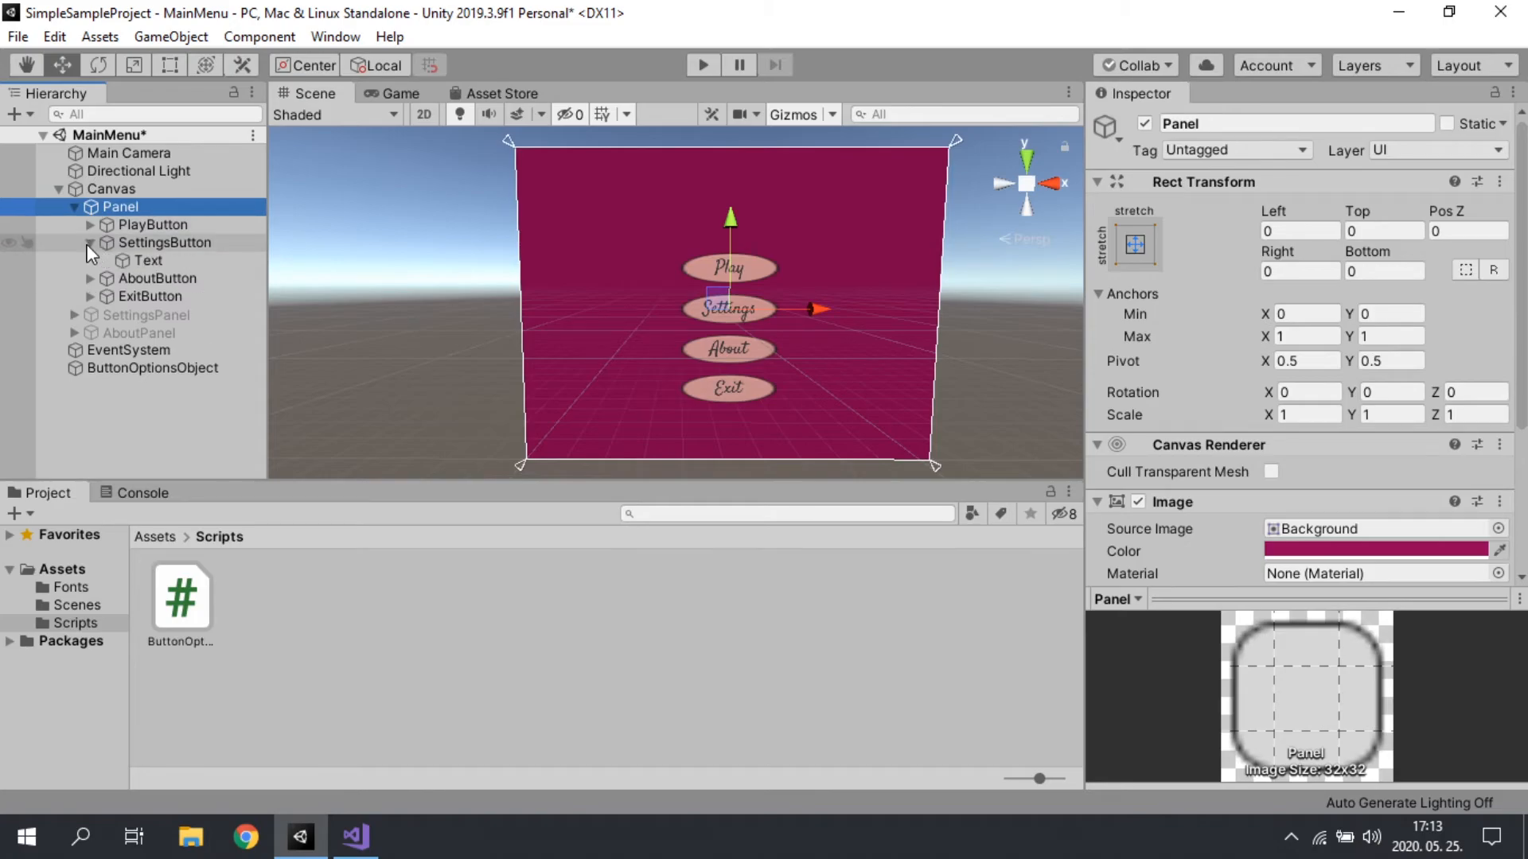
pyautogui.click(90, 278)
pyautogui.click(163, 242)
pyautogui.scroll(-10, 1313, 358)
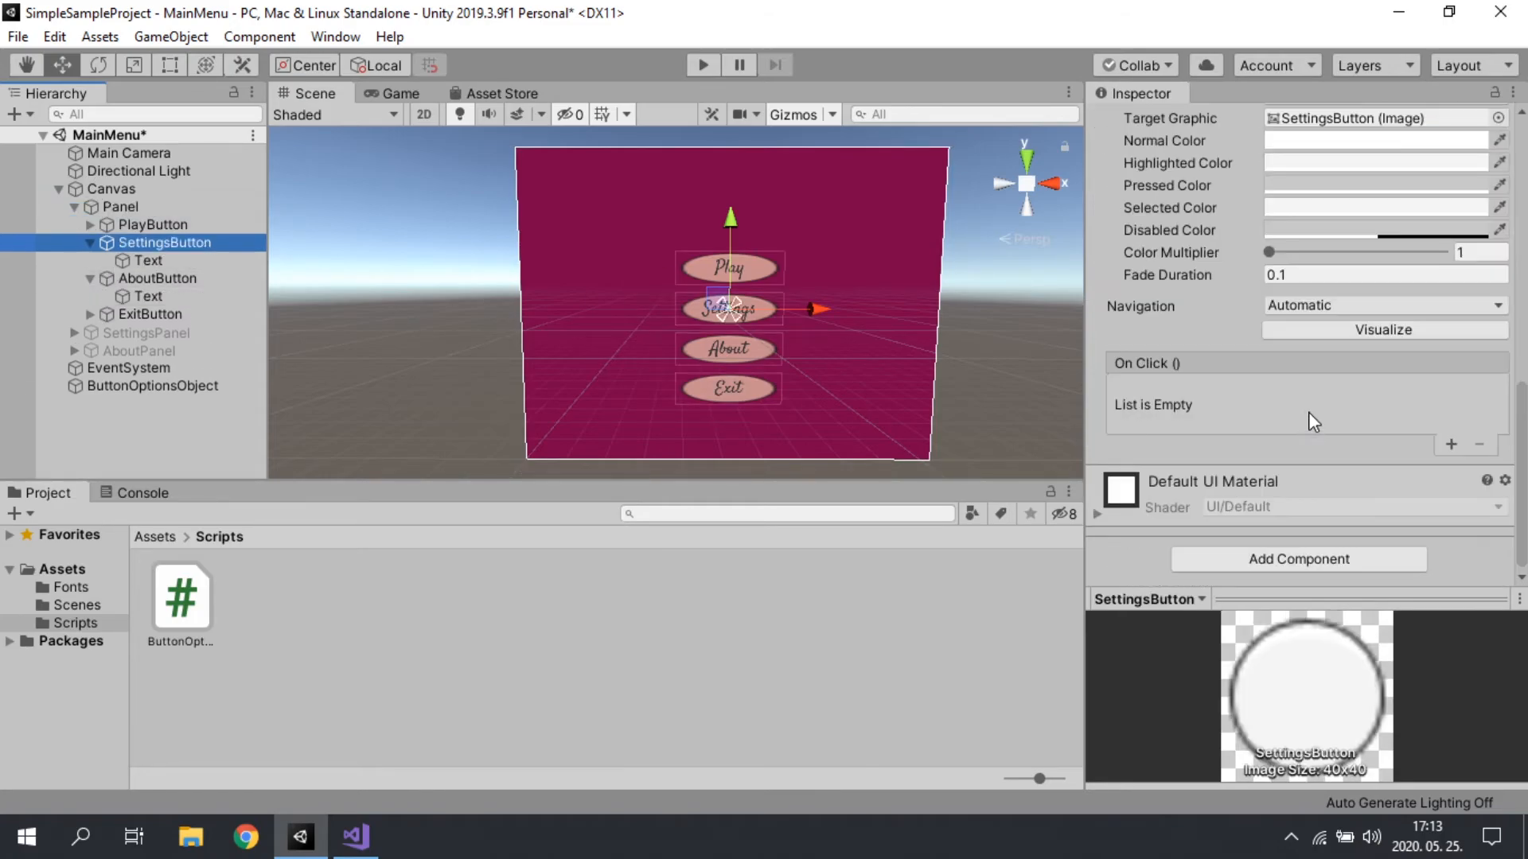
pyautogui.click(1452, 444)
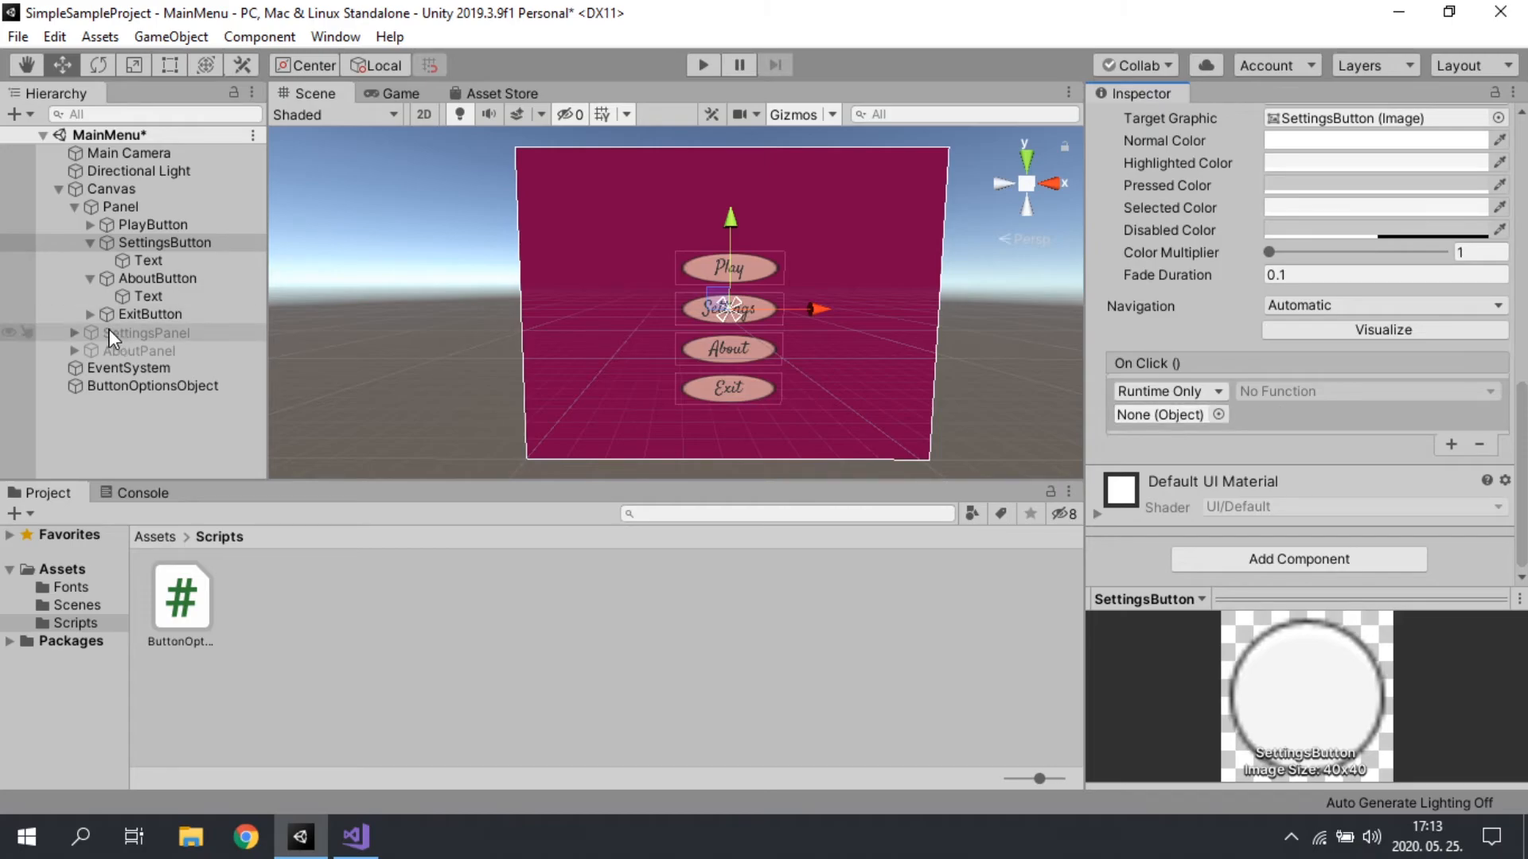
pyautogui.click(140, 333)
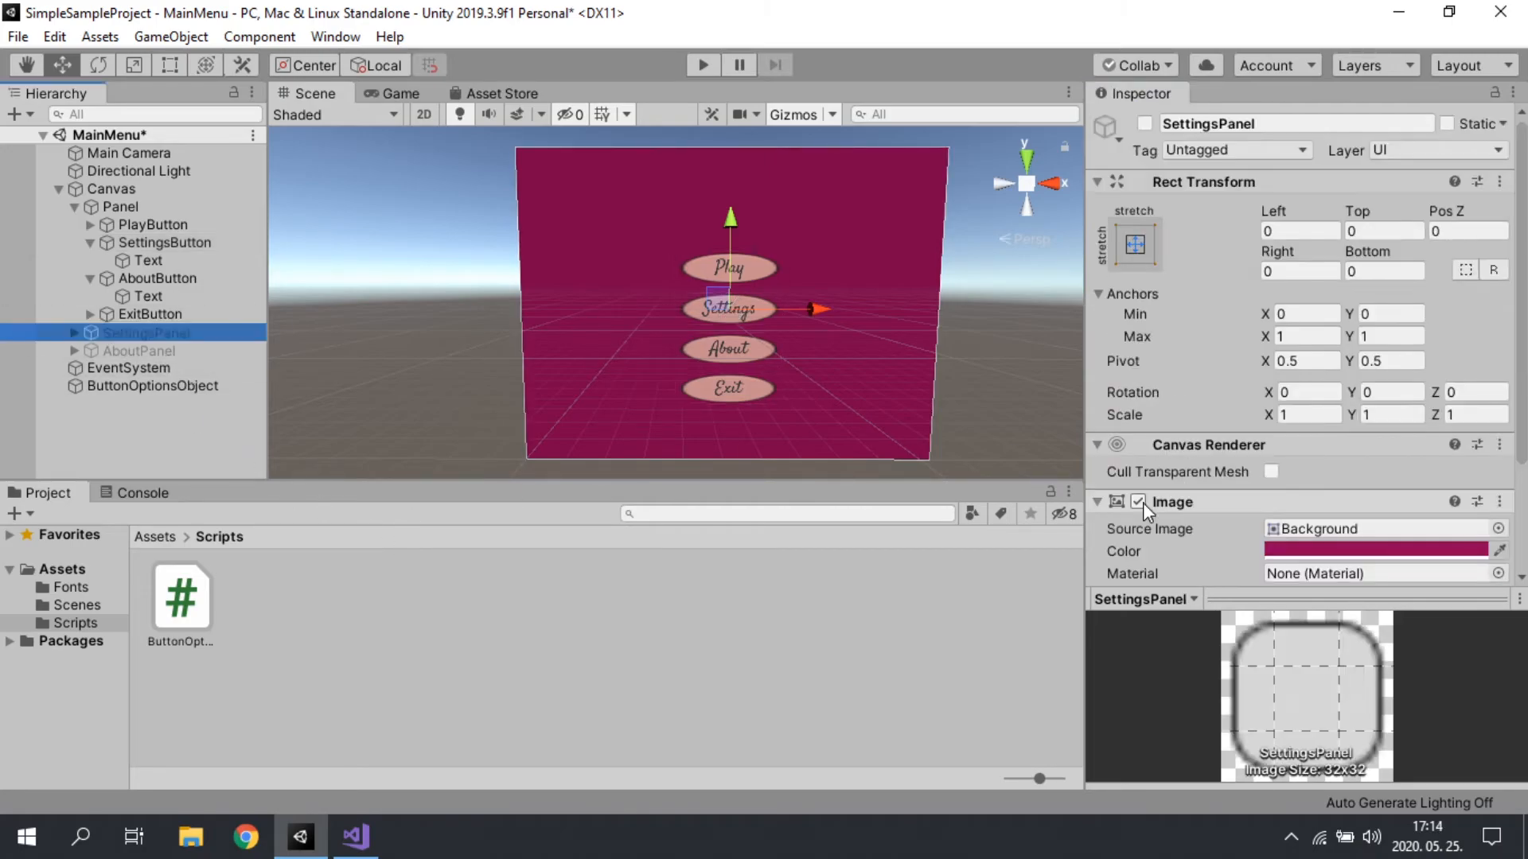
pyautogui.scroll(-3, 1186, 230)
pyautogui.scroll(3, 1177, 245)
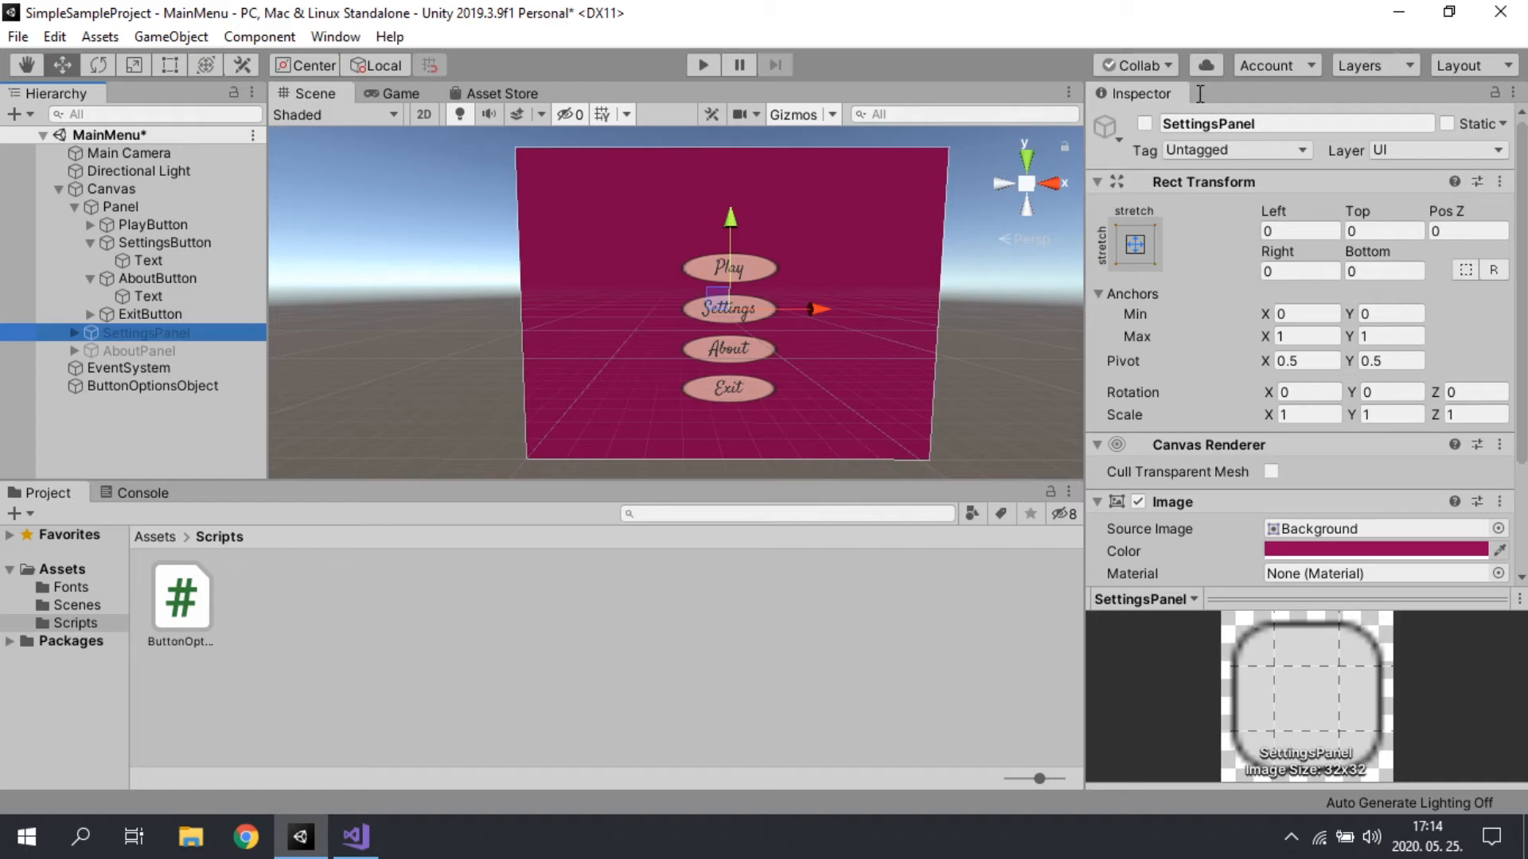
pyautogui.scroll(-3, 1208, 421)
pyautogui.scroll(3, 1208, 422)
pyautogui.click(155, 245)
pyautogui.scroll(-5, 1353, 479)
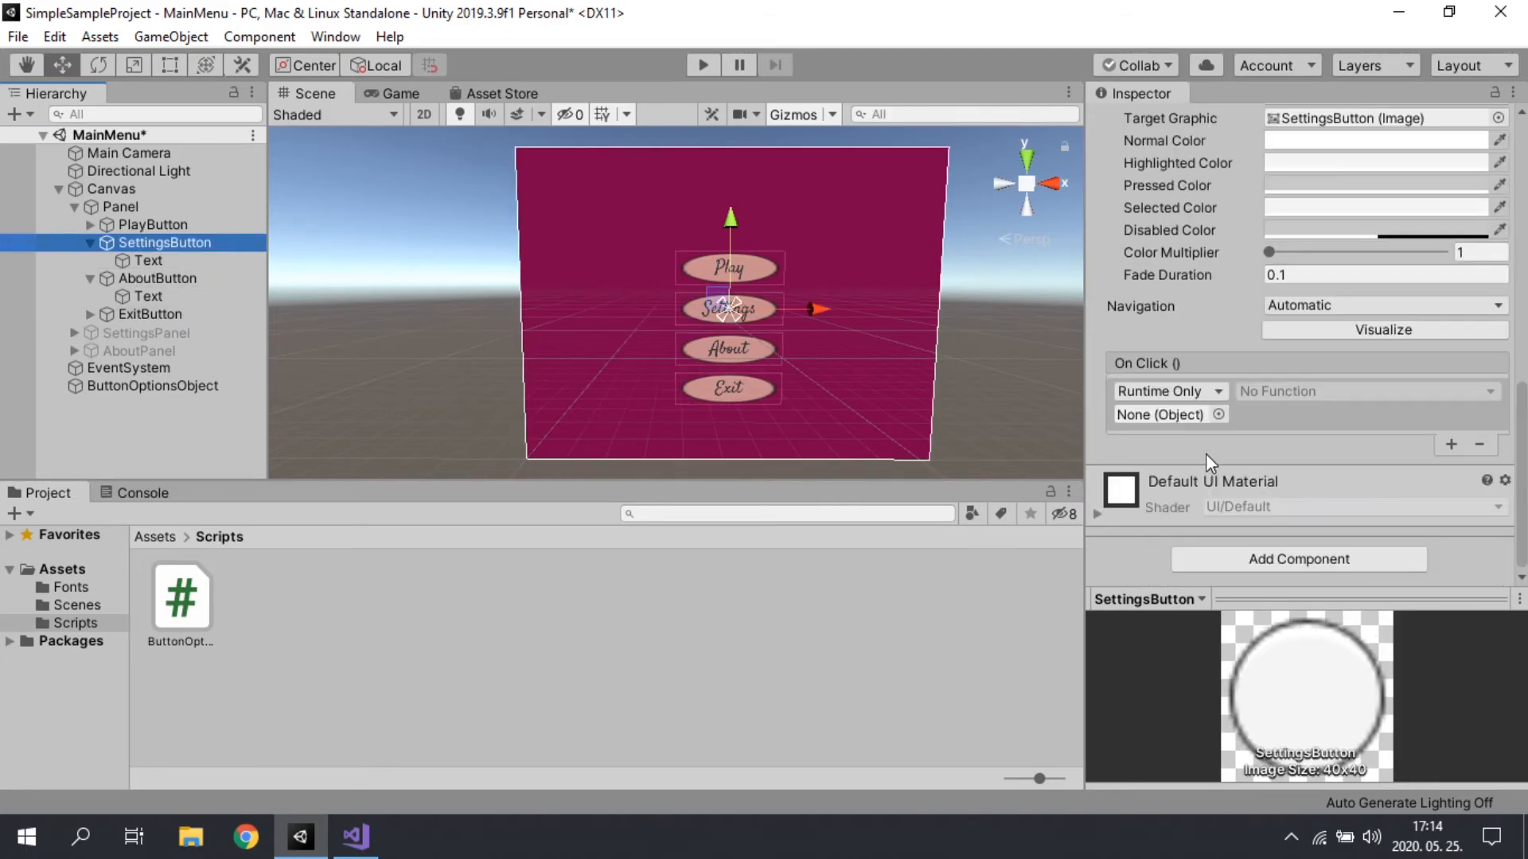
# Step: Assign SettingsPanel to SettingsButton's On Click entry and make it call GameObject.SetActive with the value enabled
pyautogui.moveTo(131, 332); pyautogui.dragTo(1201, 415)
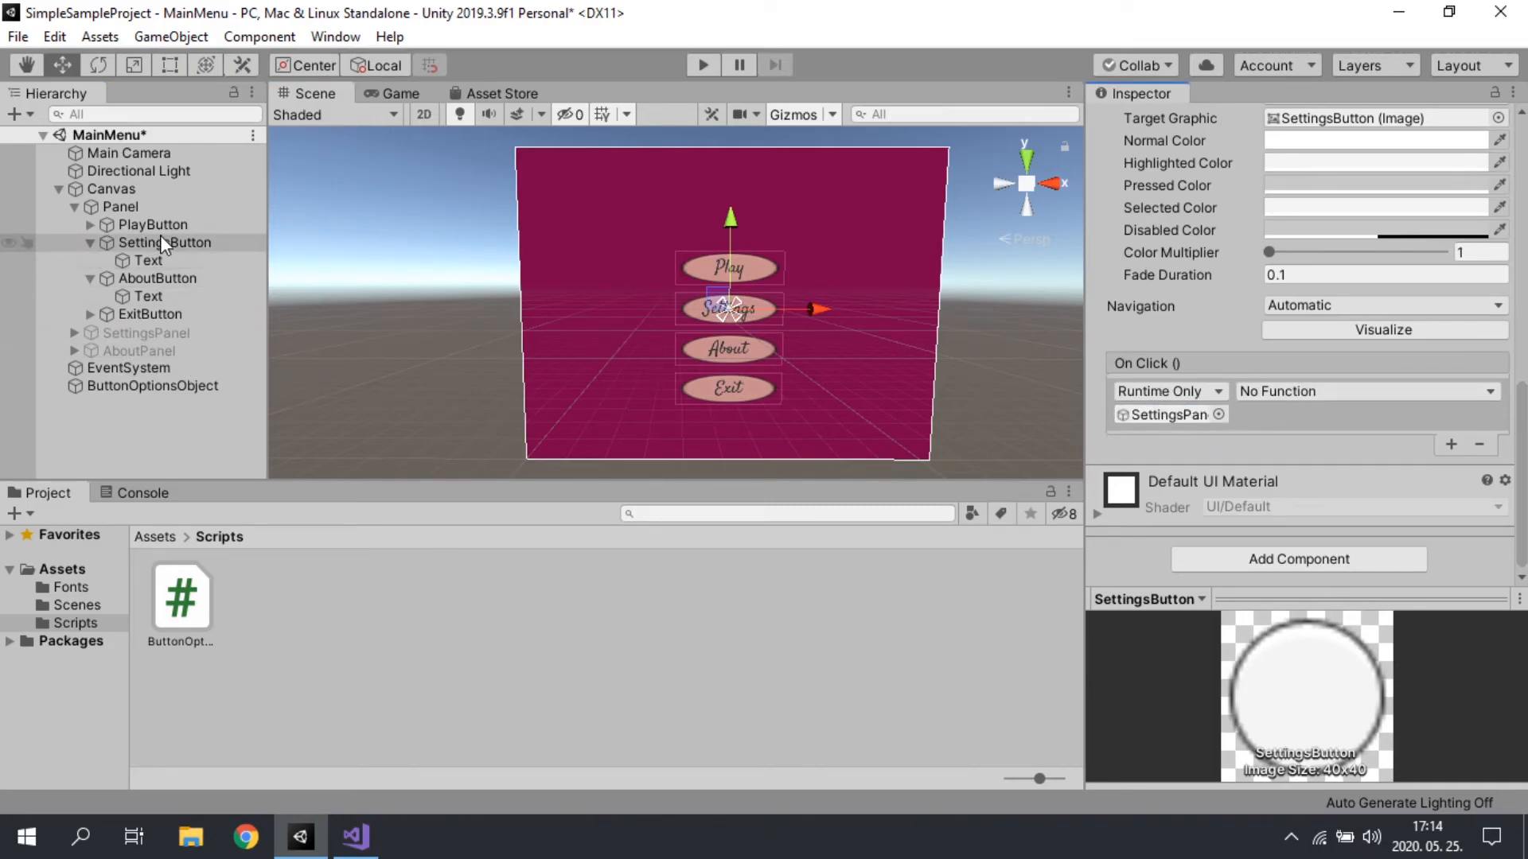
pyautogui.click(1286, 394)
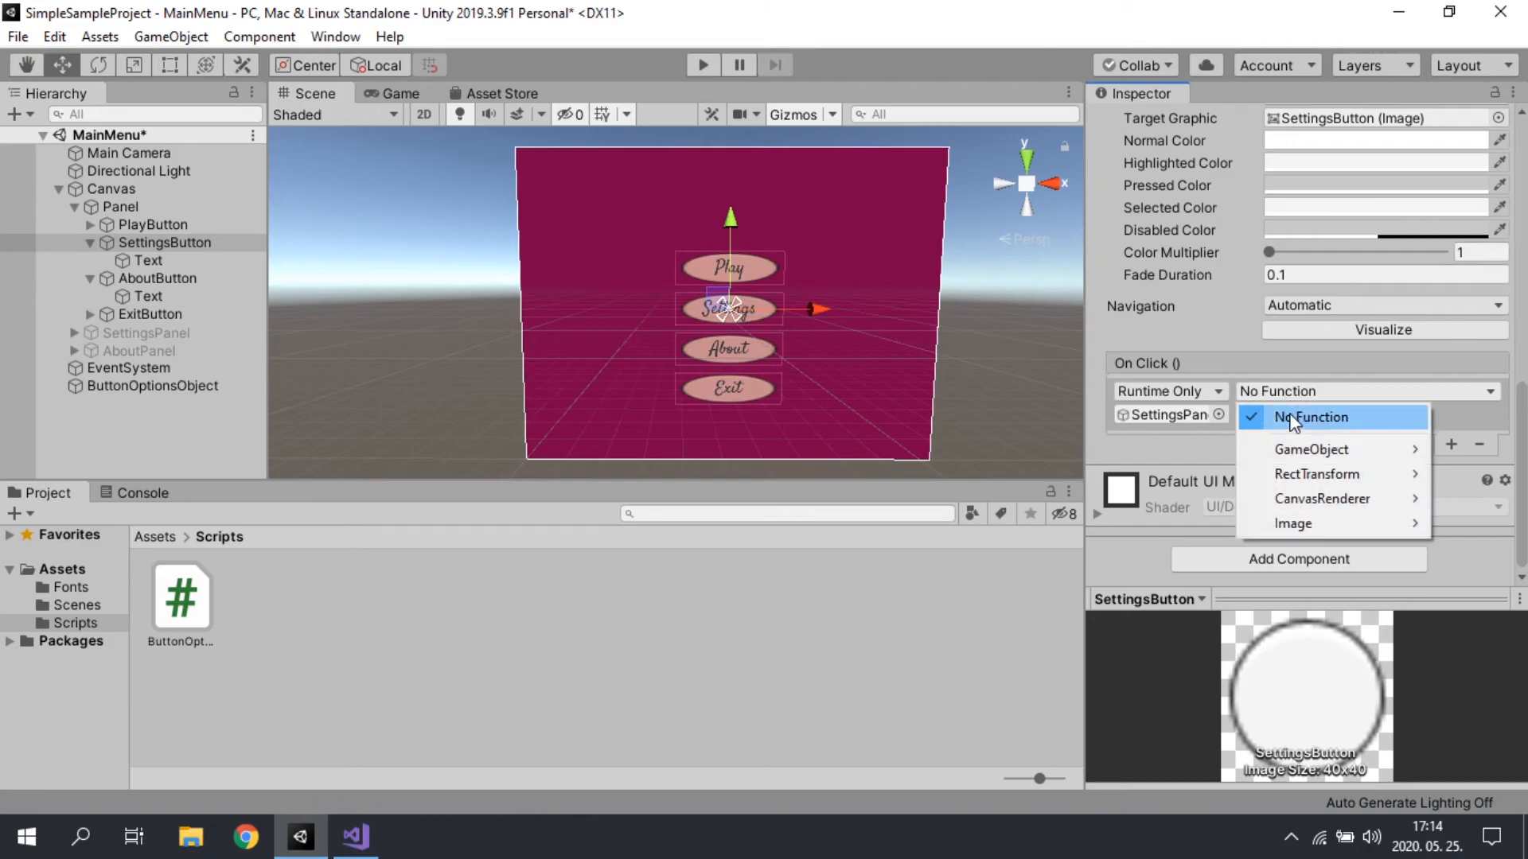
pyautogui.moveTo(1284, 453)
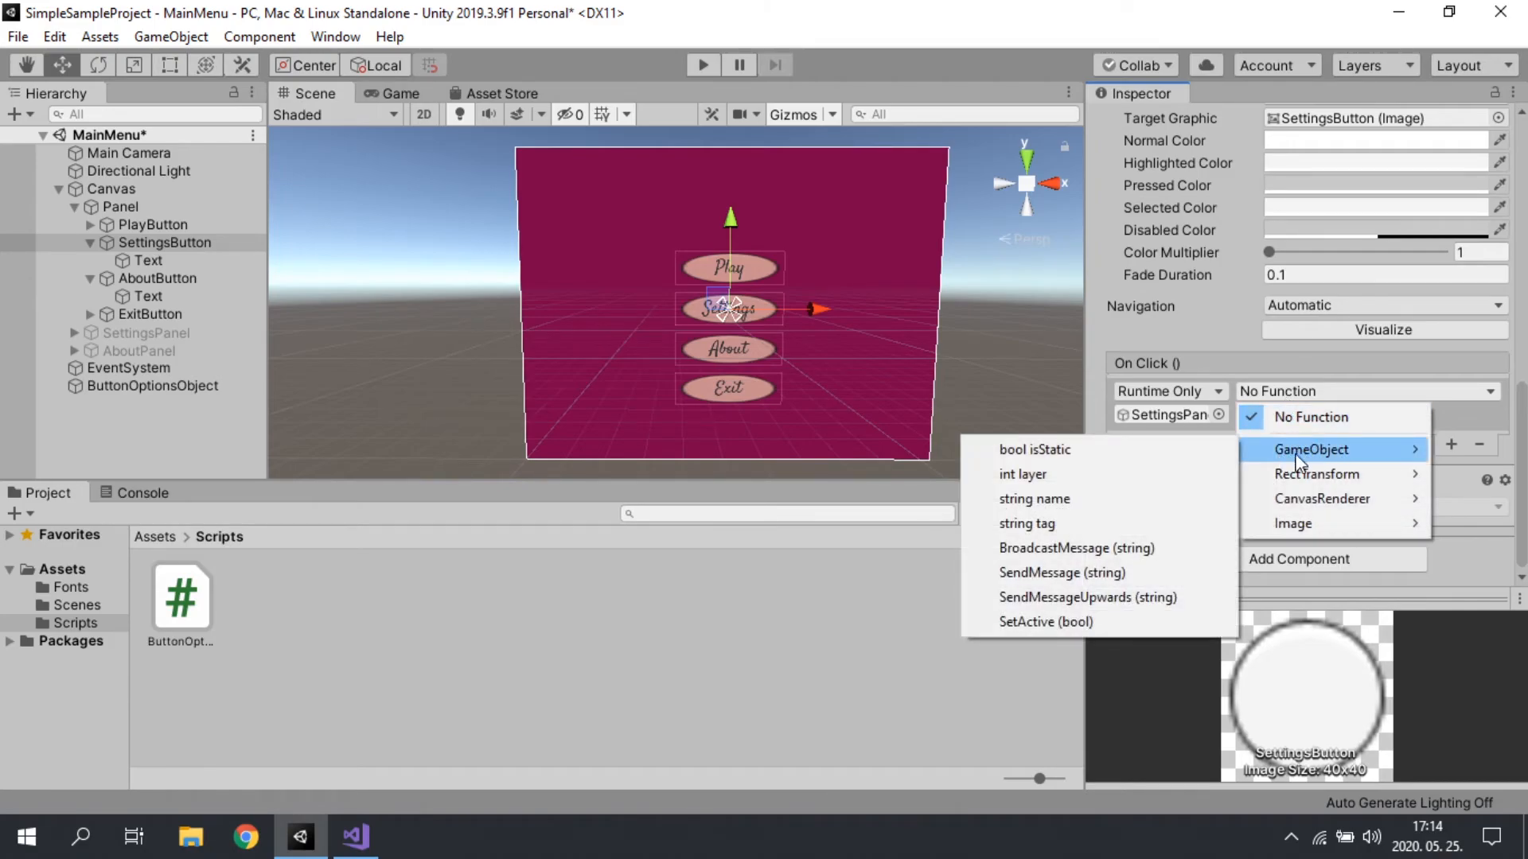
pyautogui.click(1081, 623)
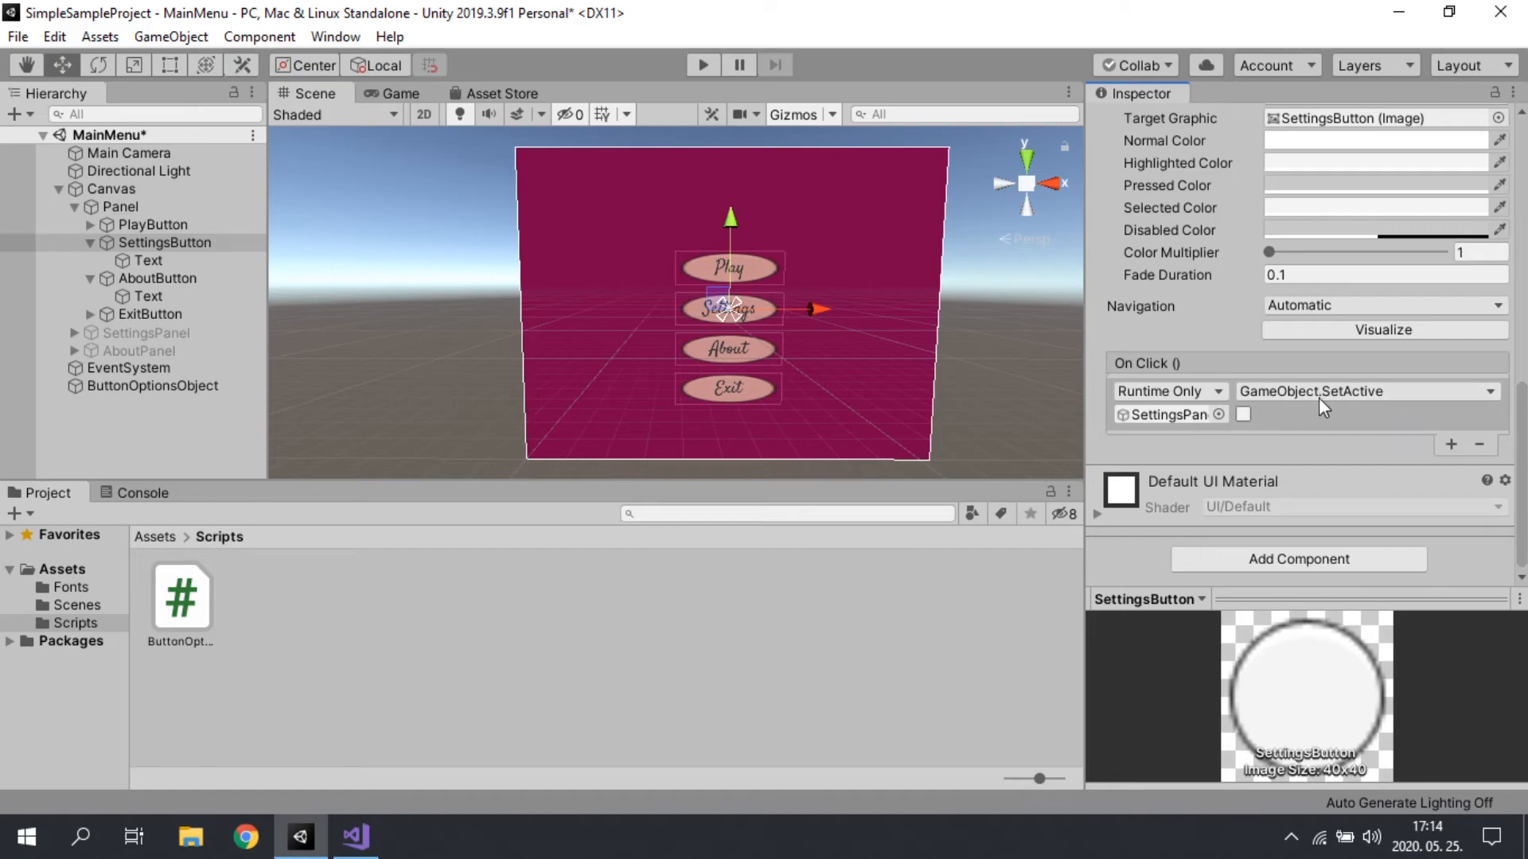
pyautogui.click(1242, 416)
# Step: Add a second On Click entry to SettingsButton that calls GameObject.SetActive on Panel with the value disabled
pyautogui.click(1450, 444)
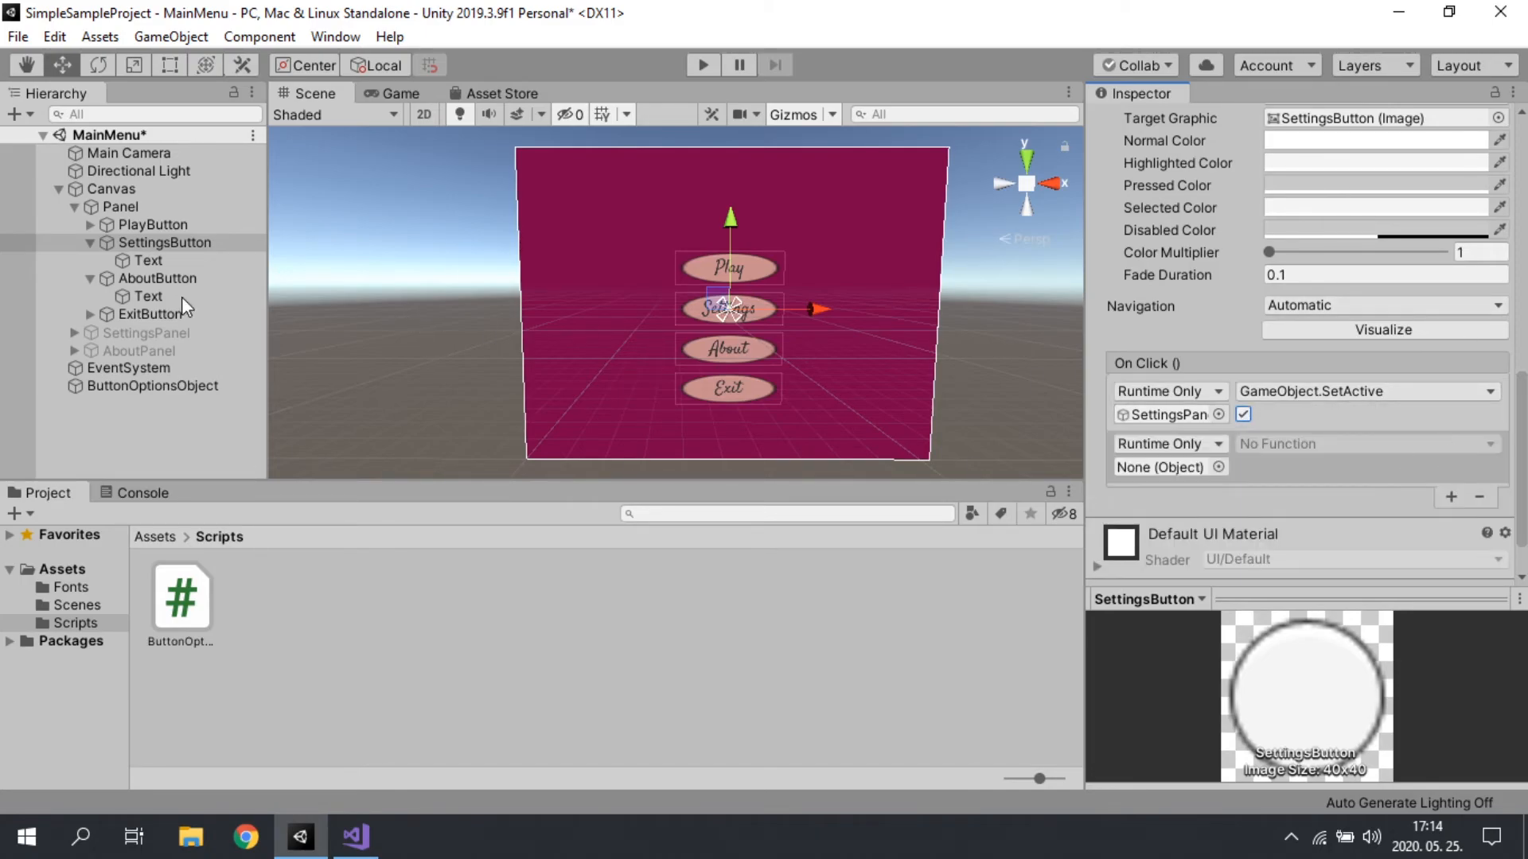
pyautogui.moveTo(100, 209); pyautogui.dragTo(1199, 470)
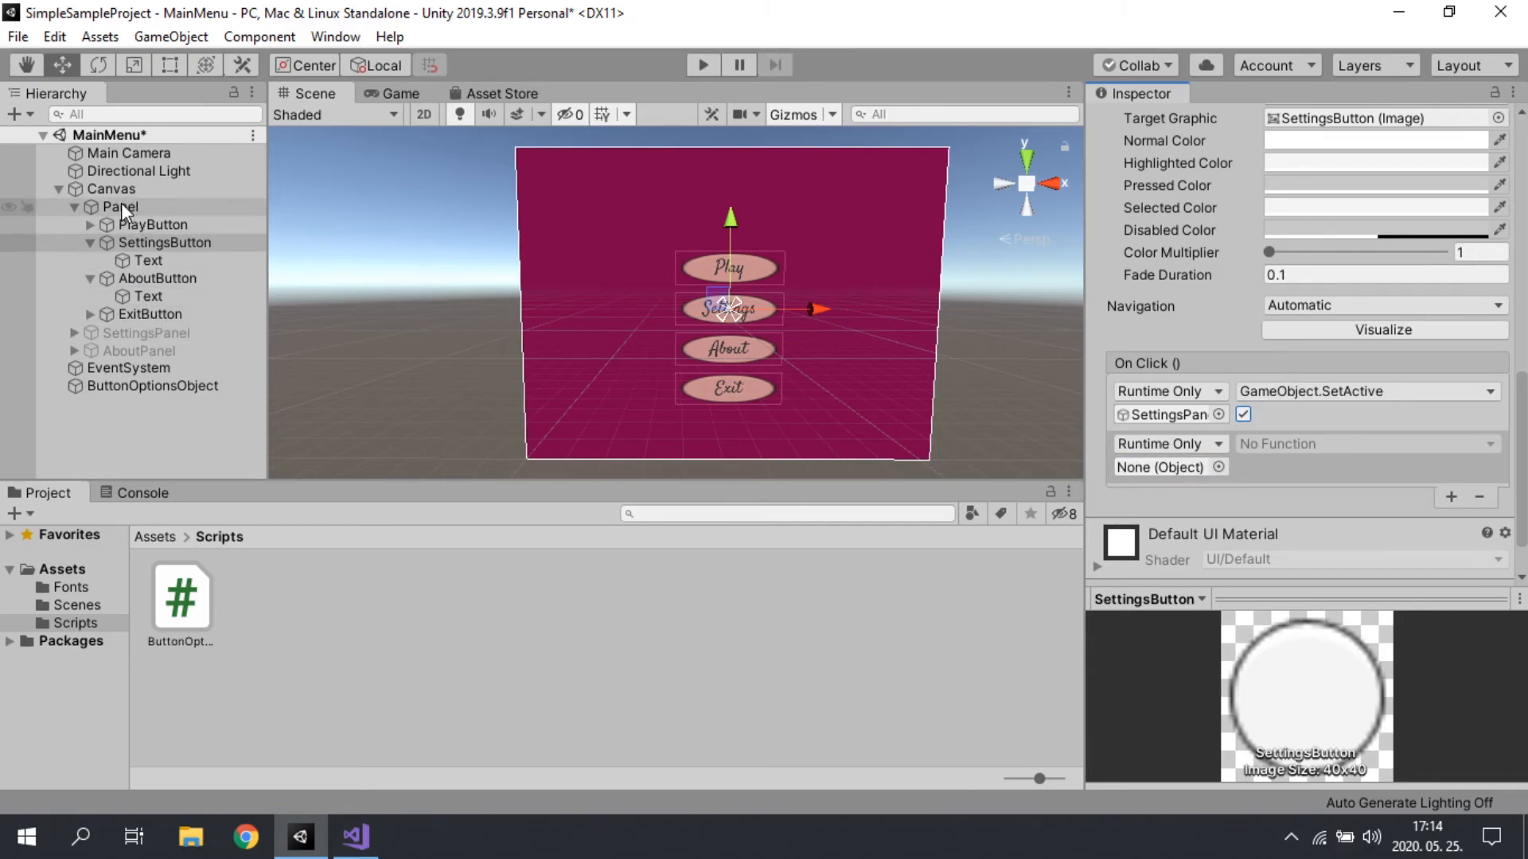
pyautogui.moveTo(118, 207); pyautogui.dragTo(1195, 475)
pyautogui.click(1280, 443)
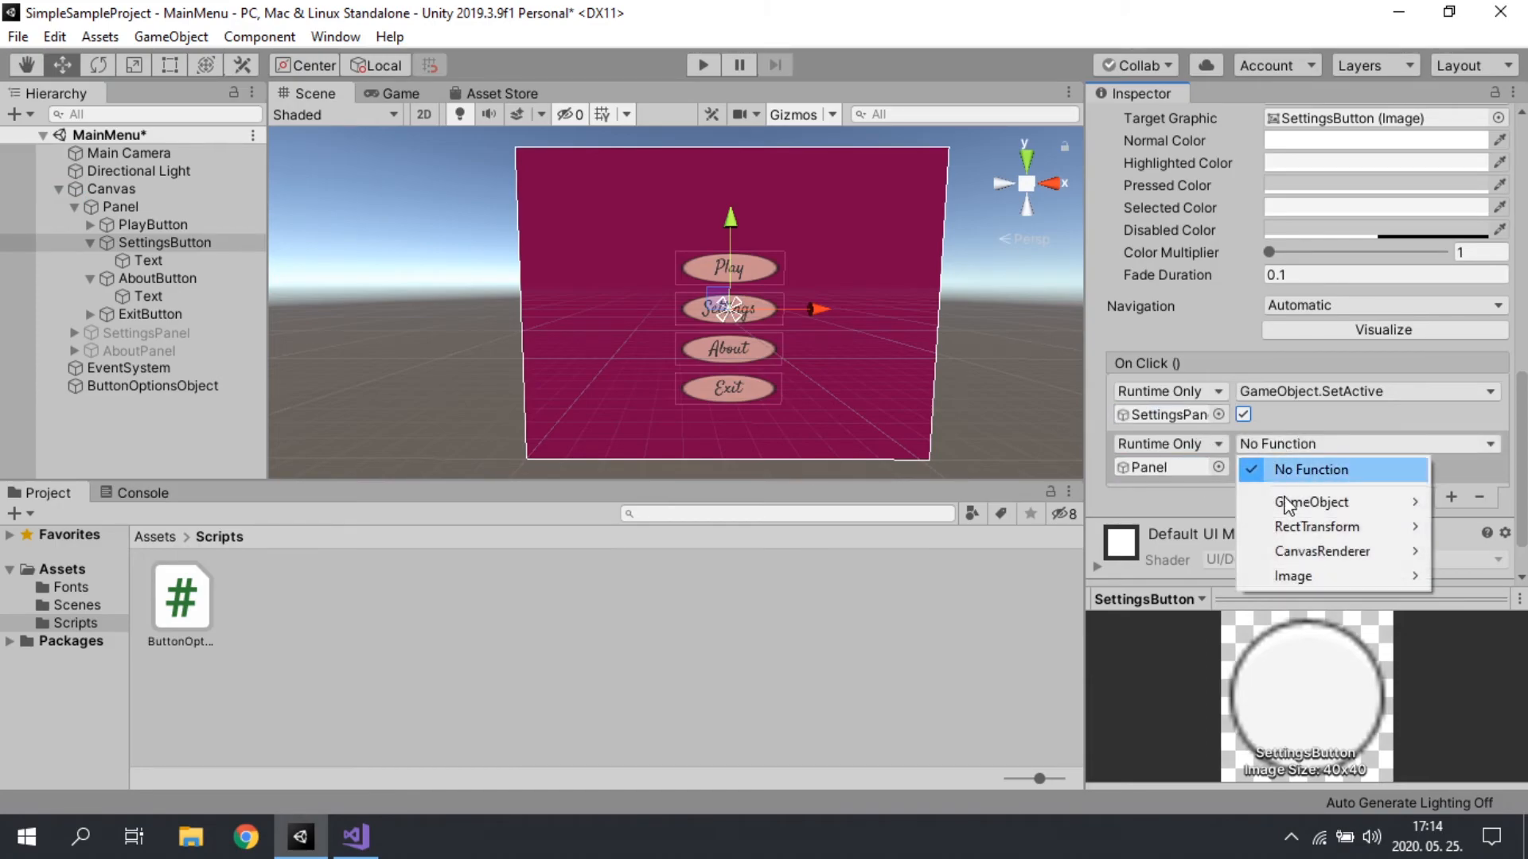
pyautogui.moveTo(1335, 513)
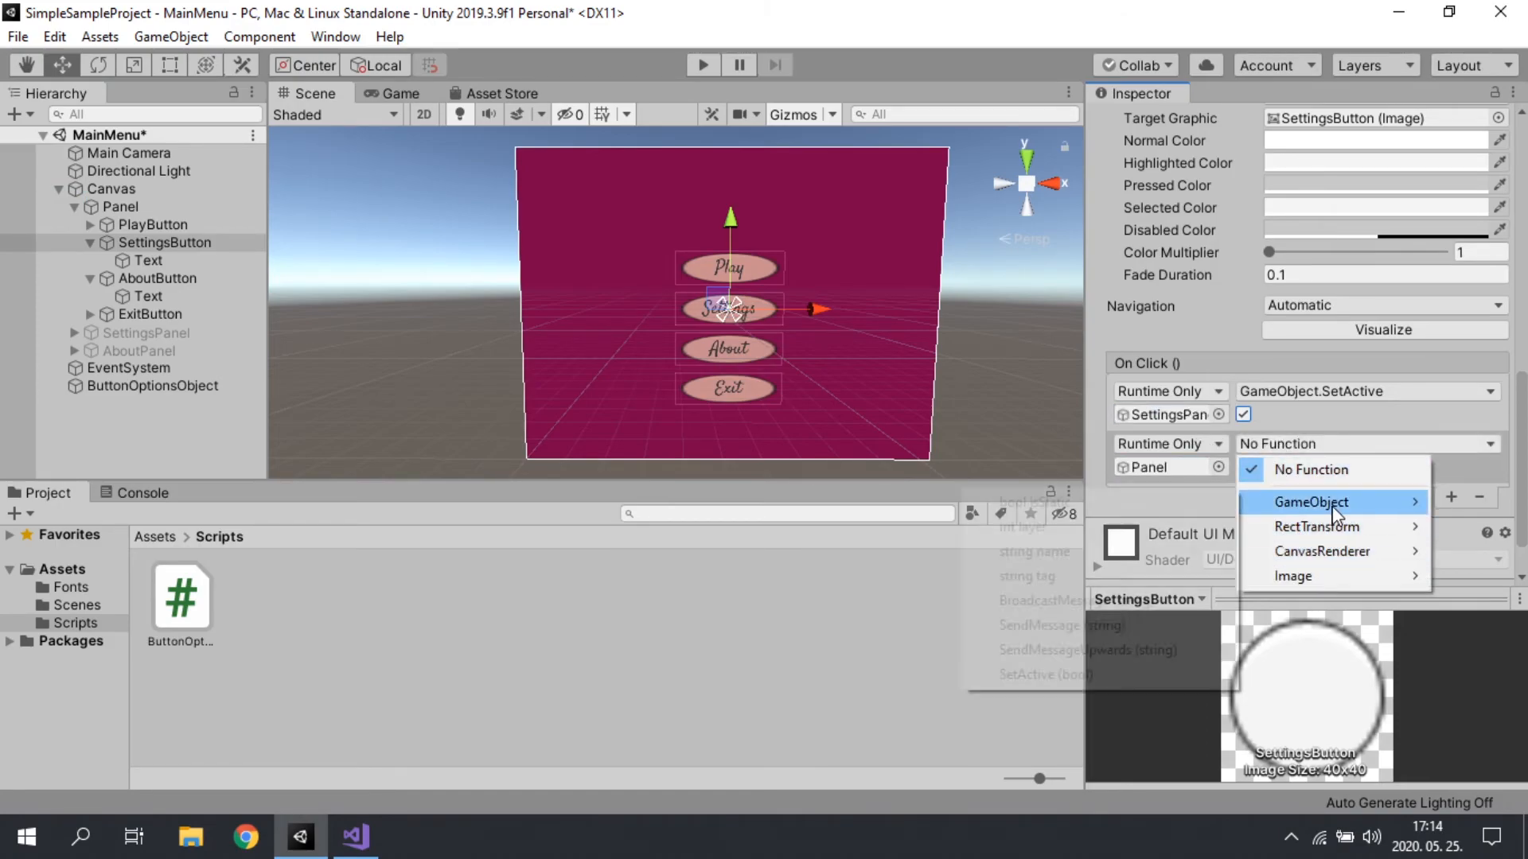
pyautogui.click(1035, 673)
pyautogui.click(1242, 466)
# Step: Add an On Click entry to AboutButton that calls GameObject.SetActive on AboutPanel with the value enabled
pyautogui.click(157, 278)
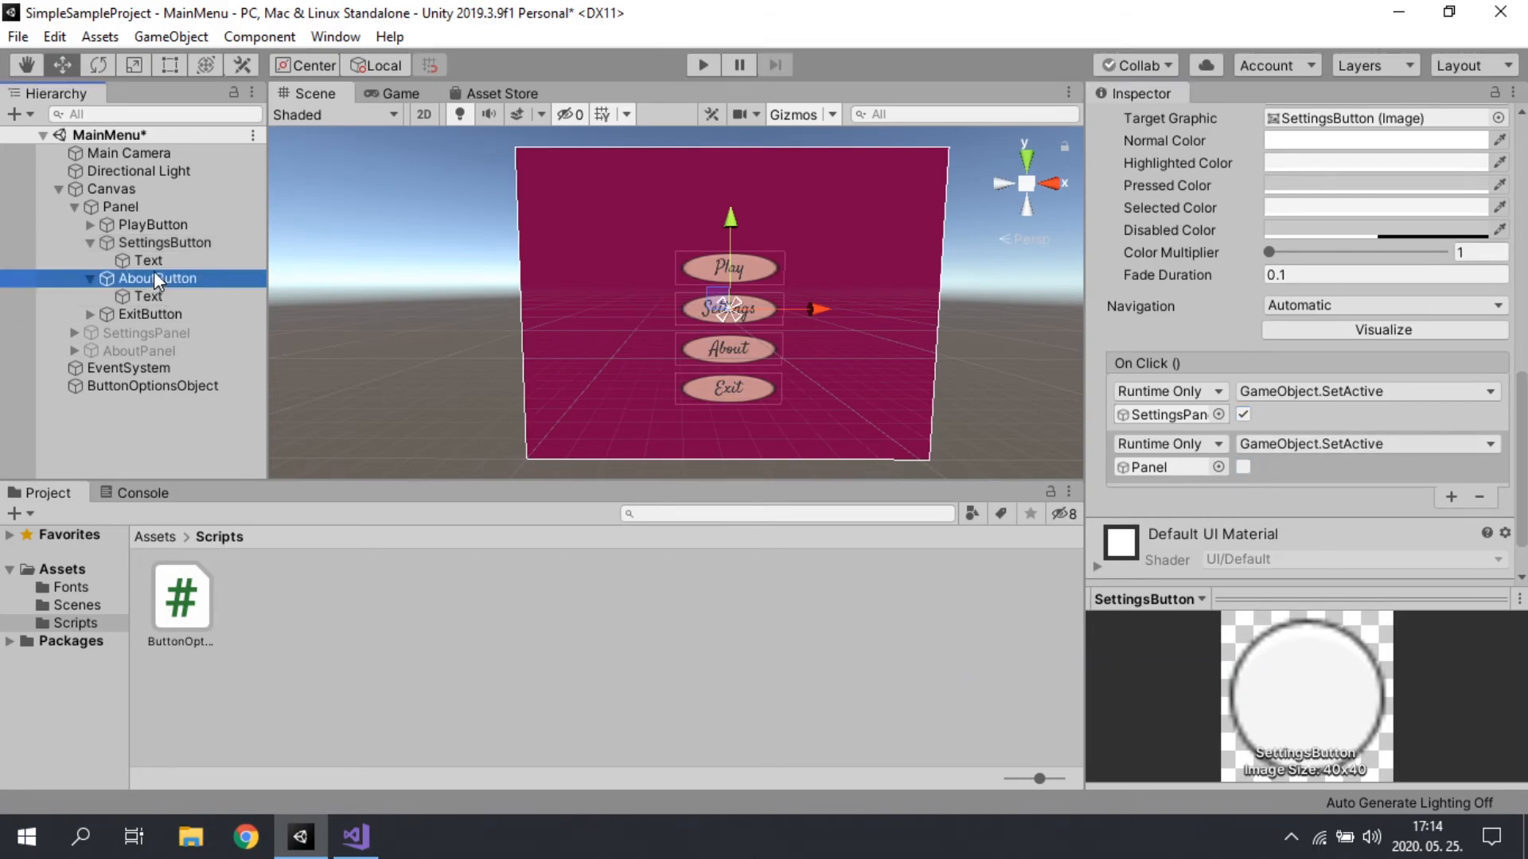
pyautogui.click(1451, 443)
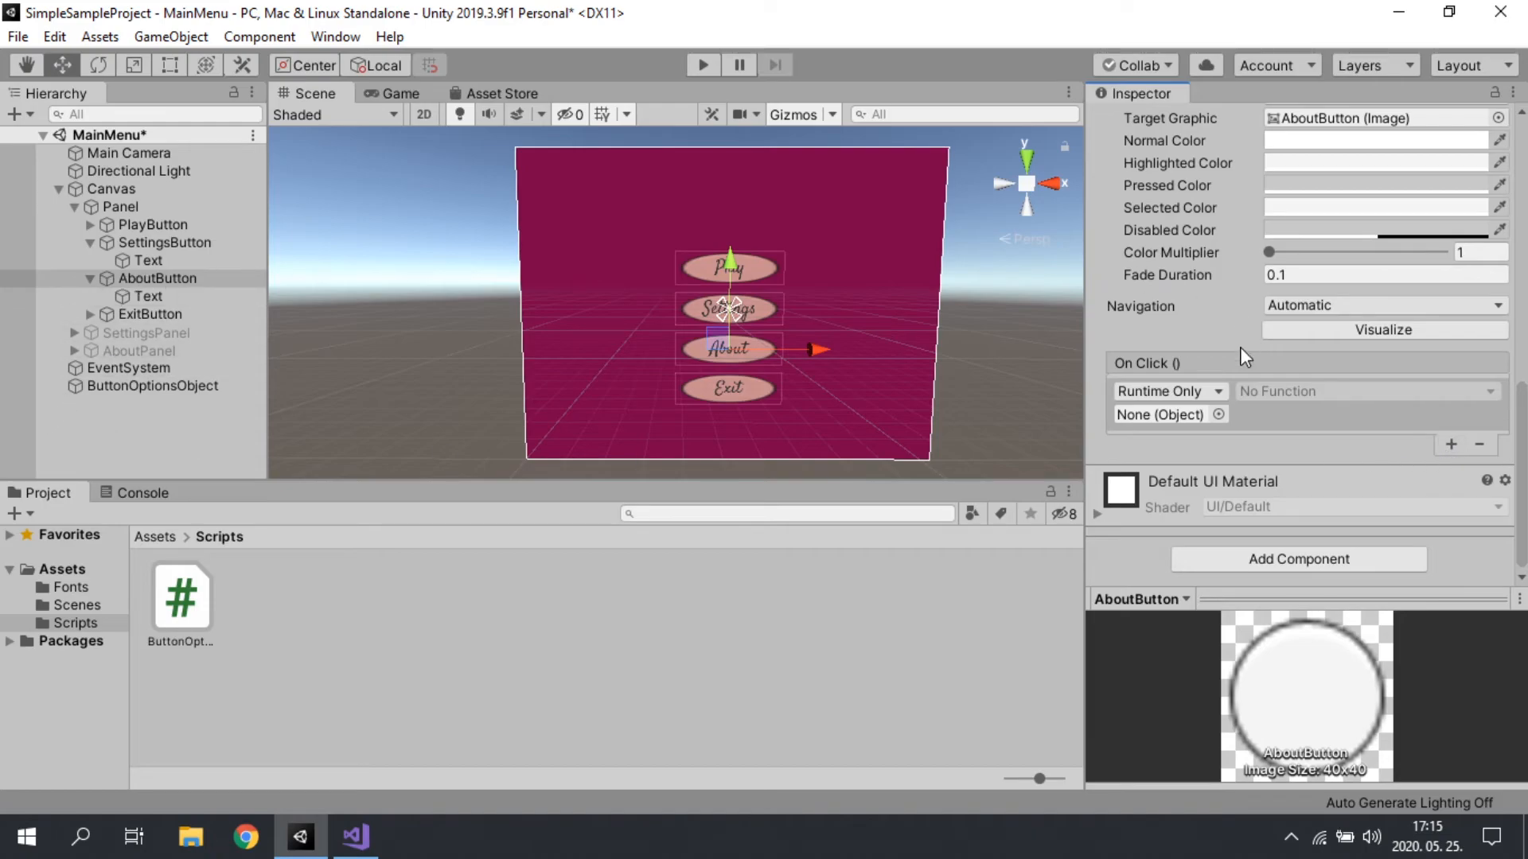
pyautogui.moveTo(120, 350); pyautogui.dragTo(1172, 418)
pyautogui.click(1327, 393)
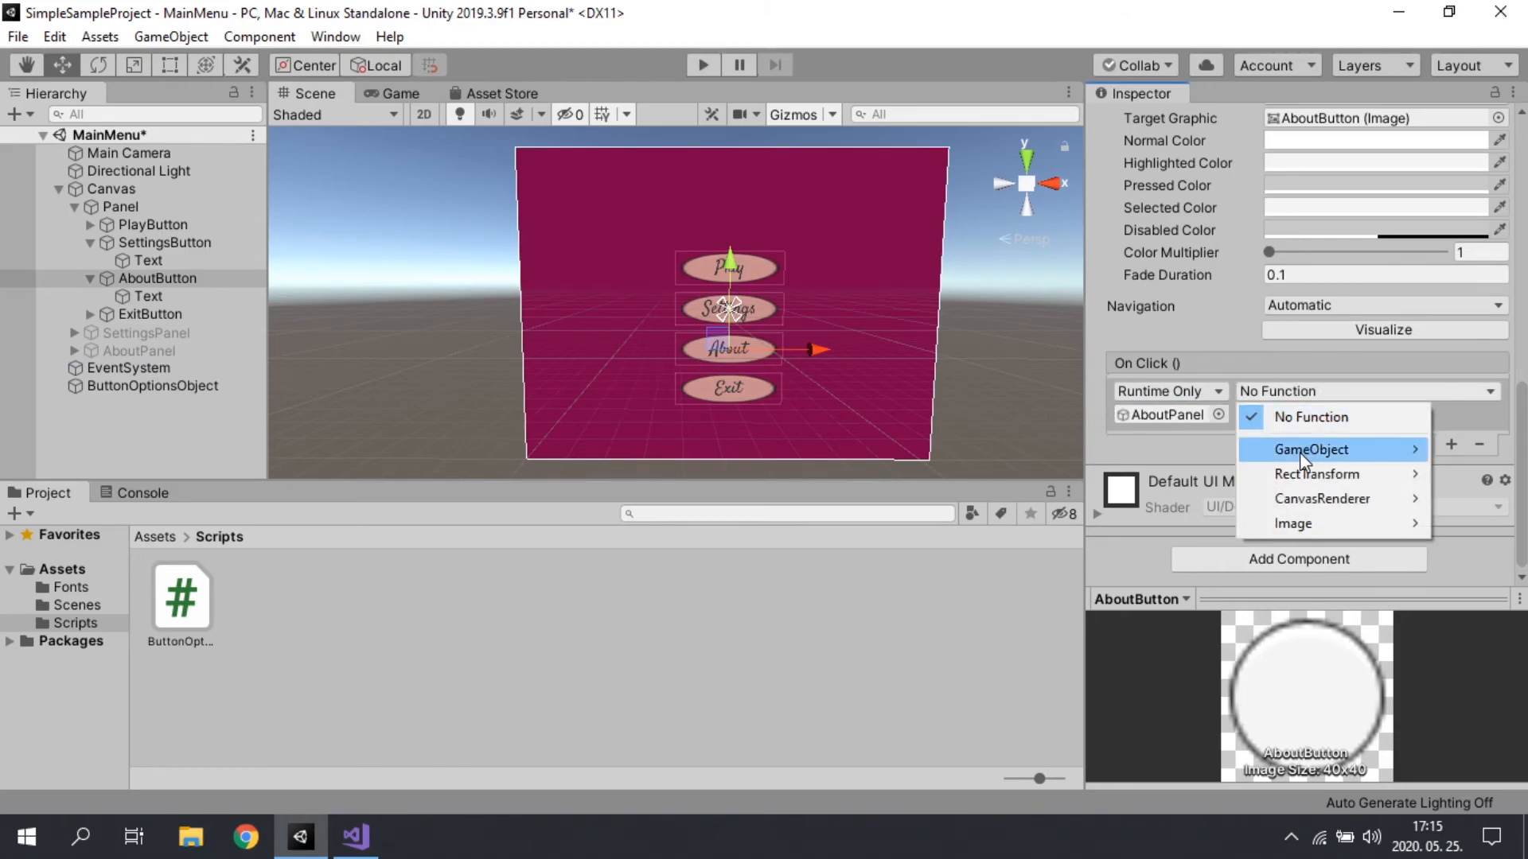
pyautogui.moveTo(1297, 452)
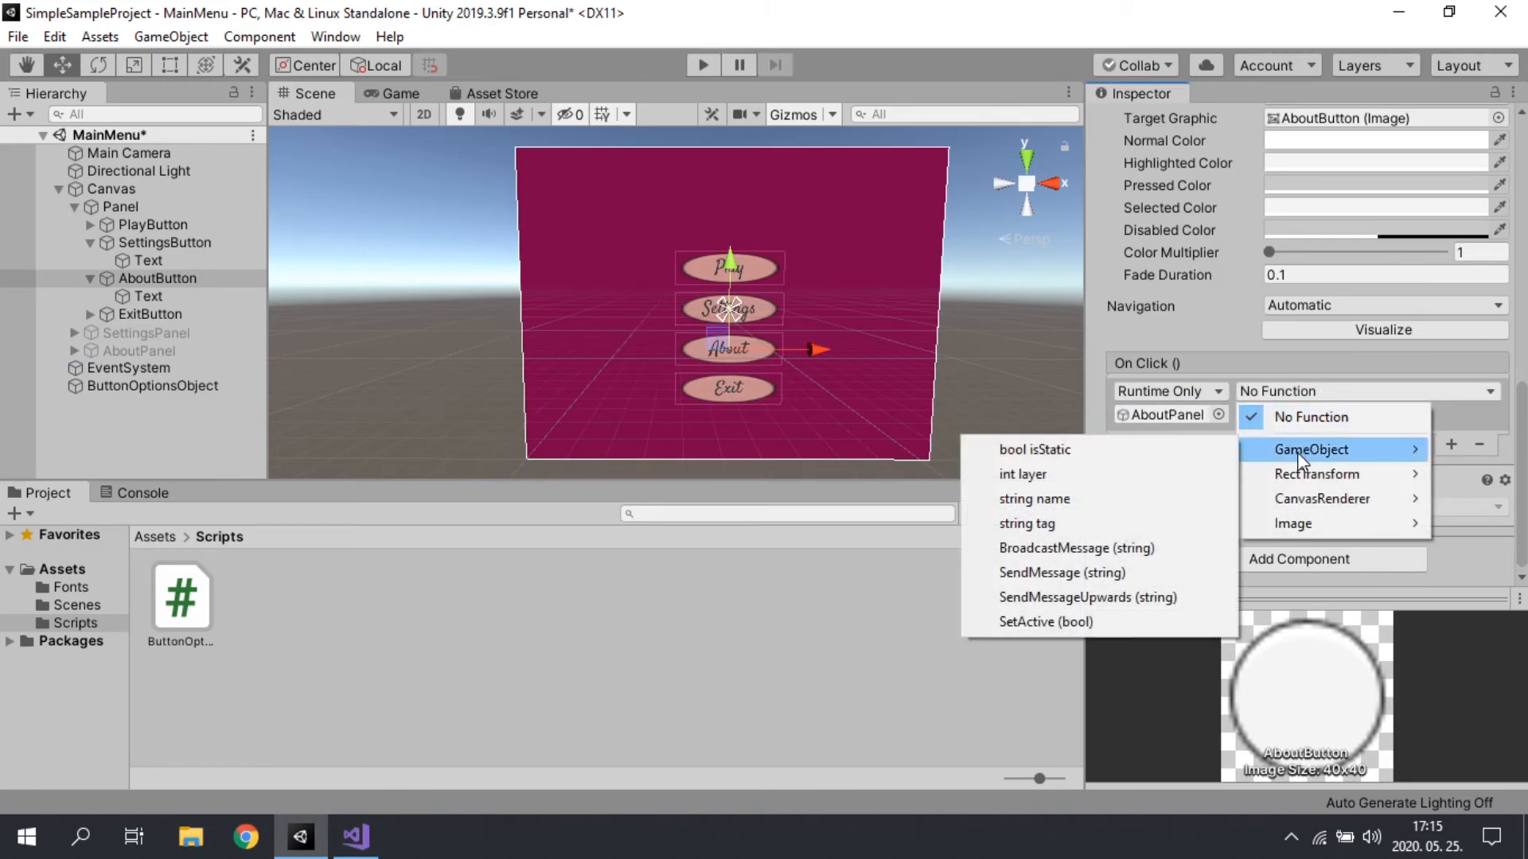
pyautogui.click(1043, 621)
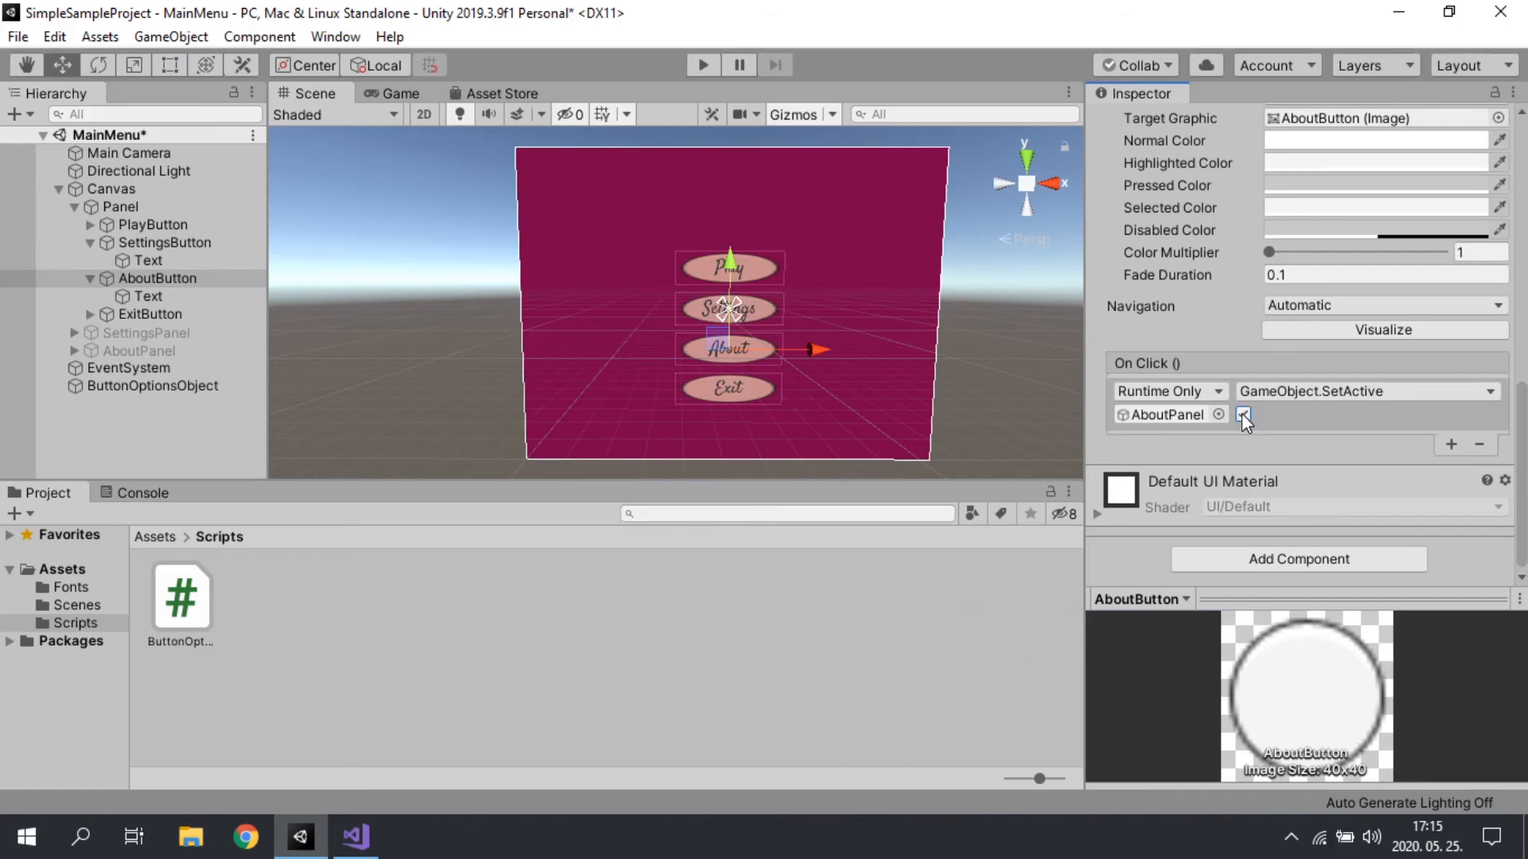
# Step: Add a second On Click entry to AboutButton that calls GameObject.SetActive on Panel with the value disabled
pyautogui.click(1444, 443)
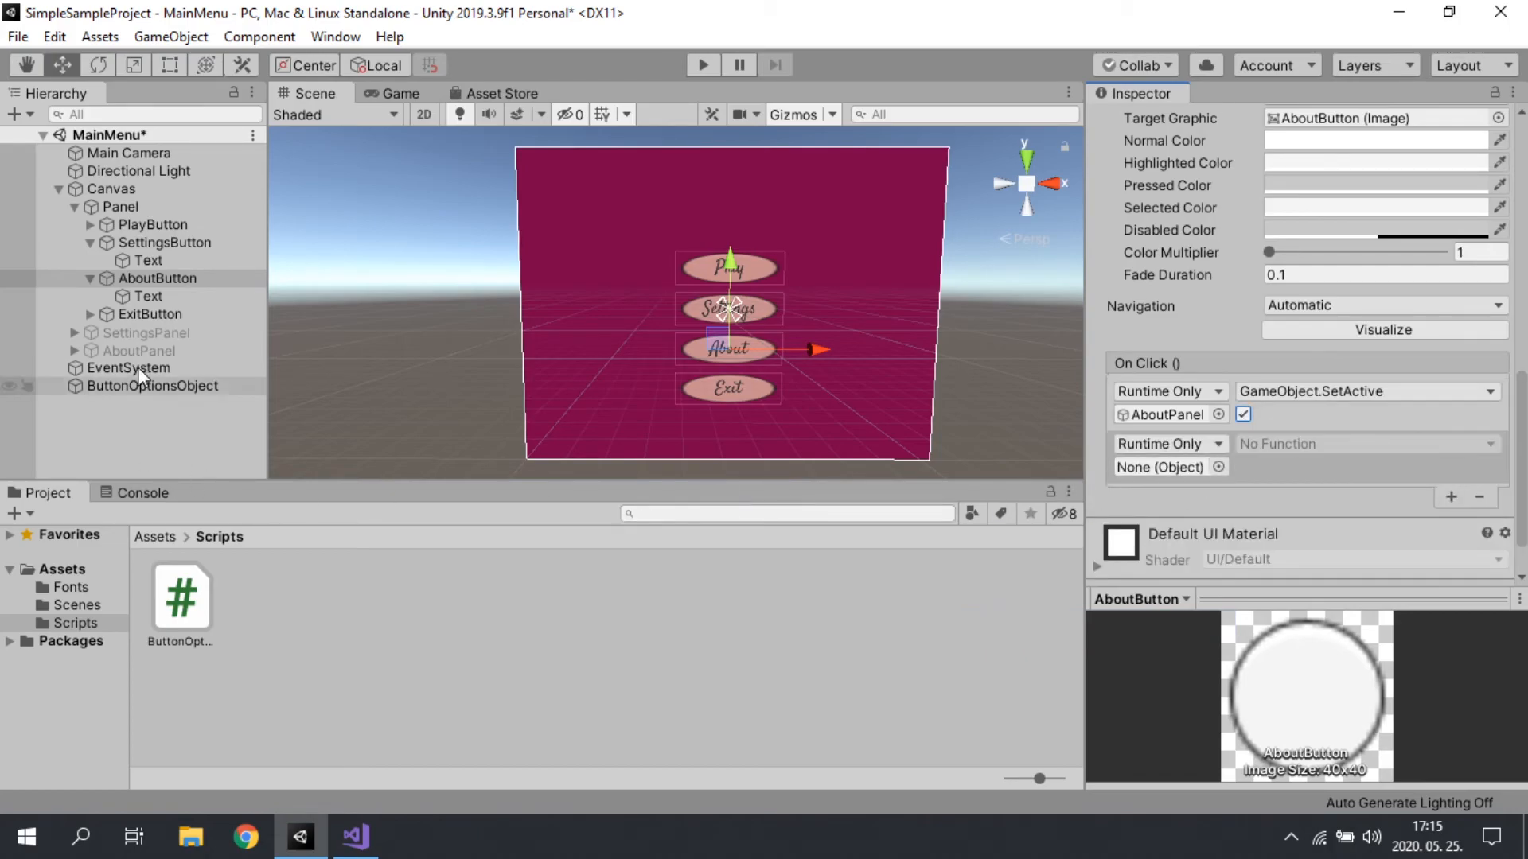
pyautogui.moveTo(154, 228); pyautogui.dragTo(1172, 484)
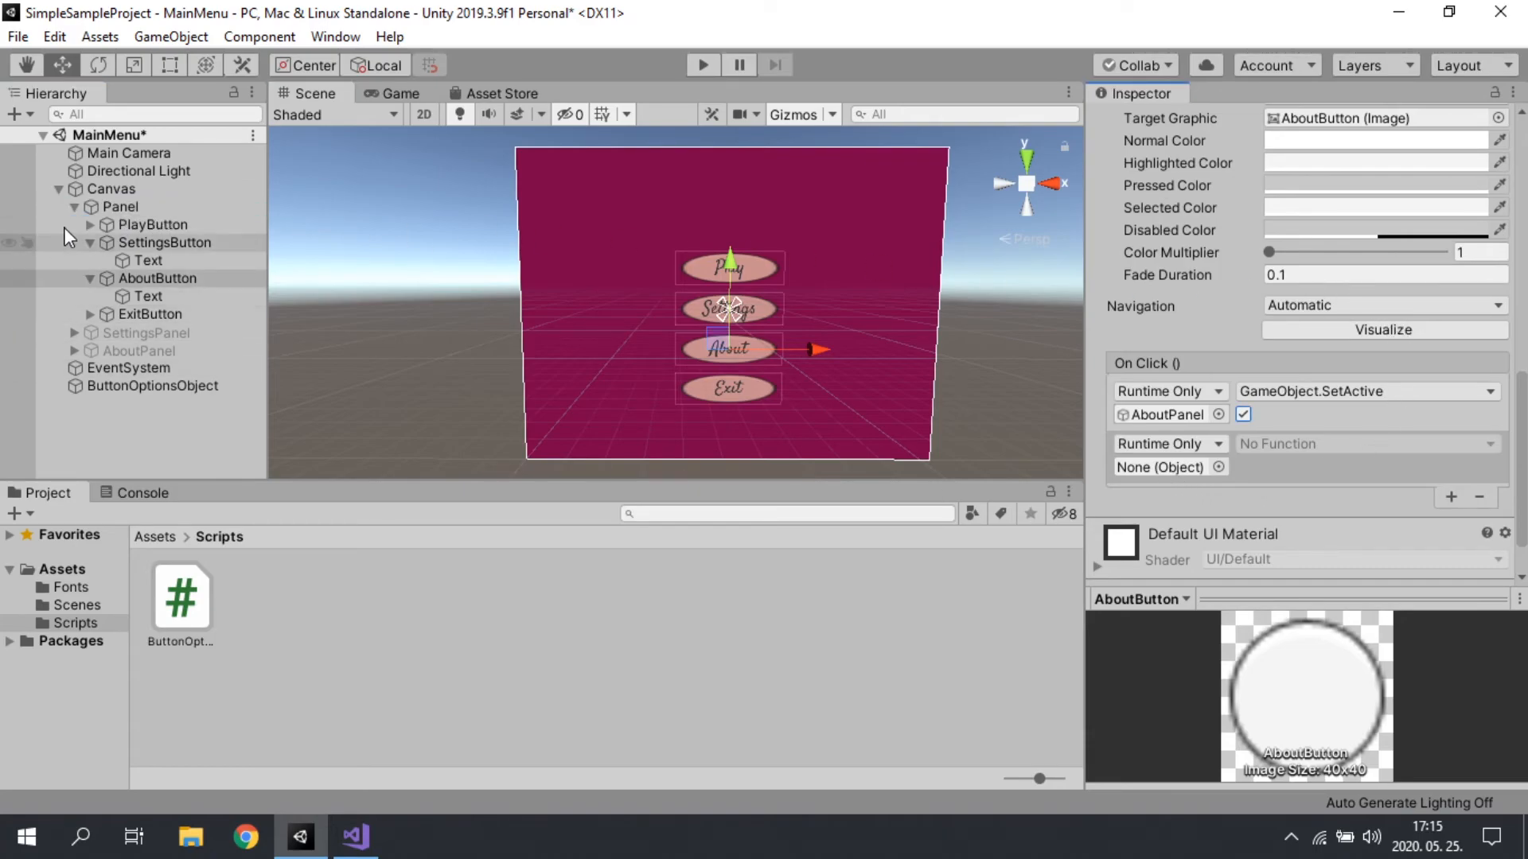
pyautogui.moveTo(109, 209); pyautogui.dragTo(1160, 466)
pyautogui.click(1273, 446)
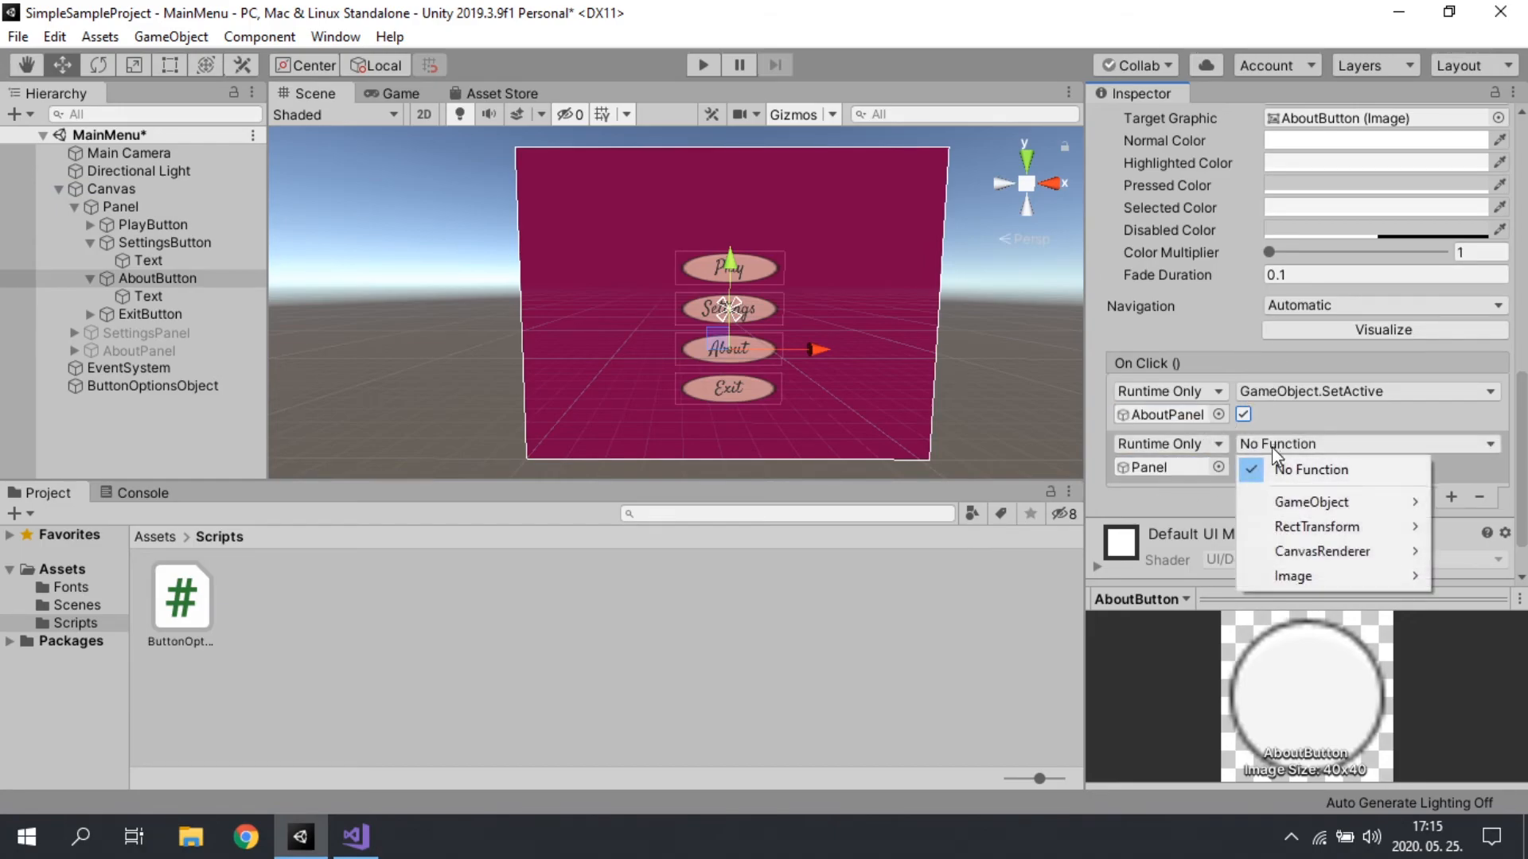
pyautogui.moveTo(1283, 507)
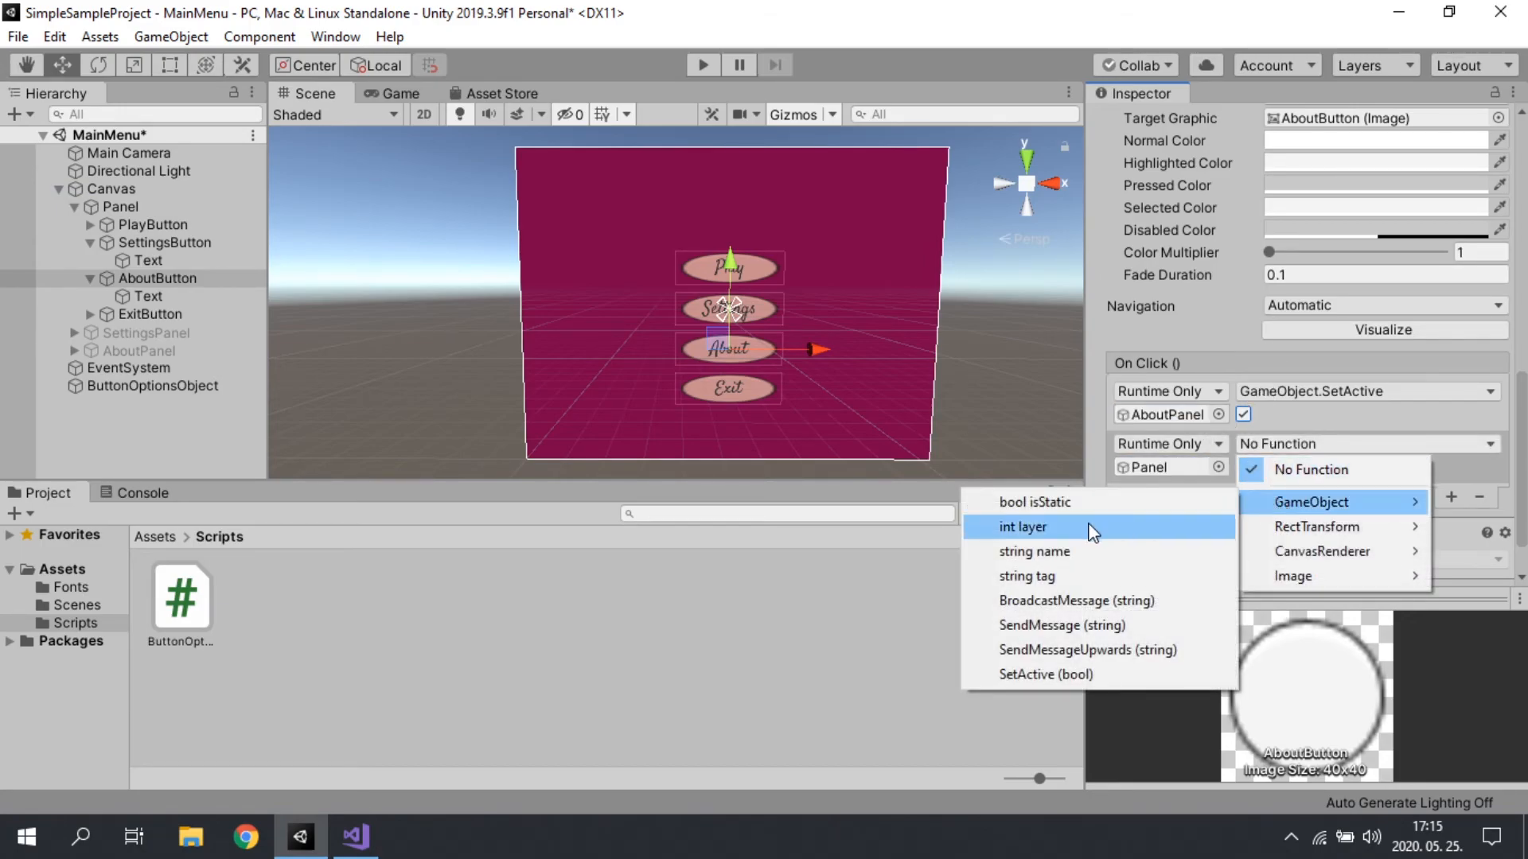
pyautogui.click(1033, 674)
pyautogui.click(1242, 468)
pyautogui.click(1240, 471)
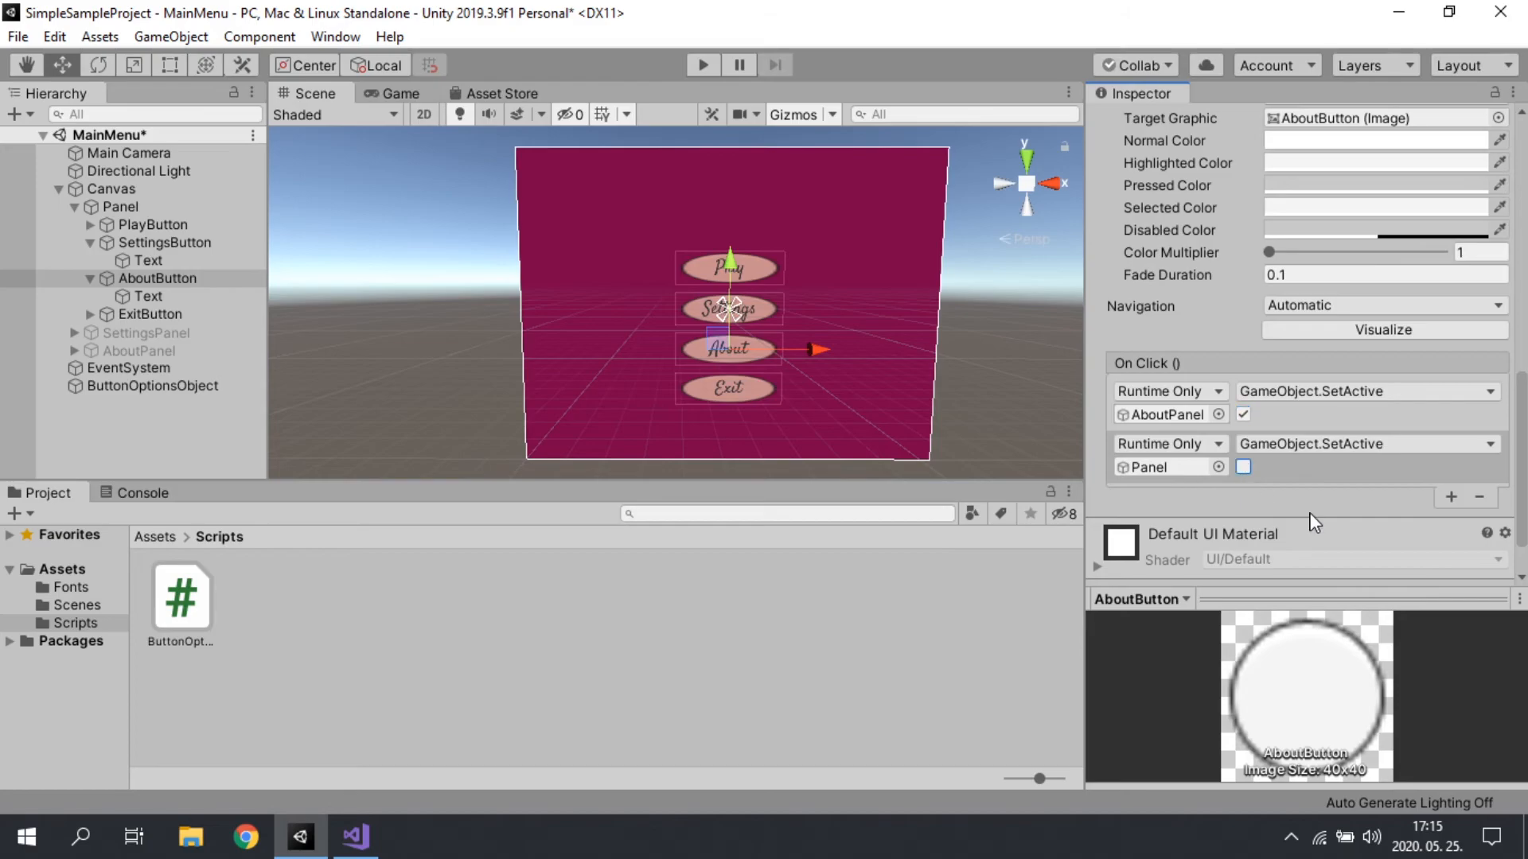
pyautogui.scroll(10, 1312, 517)
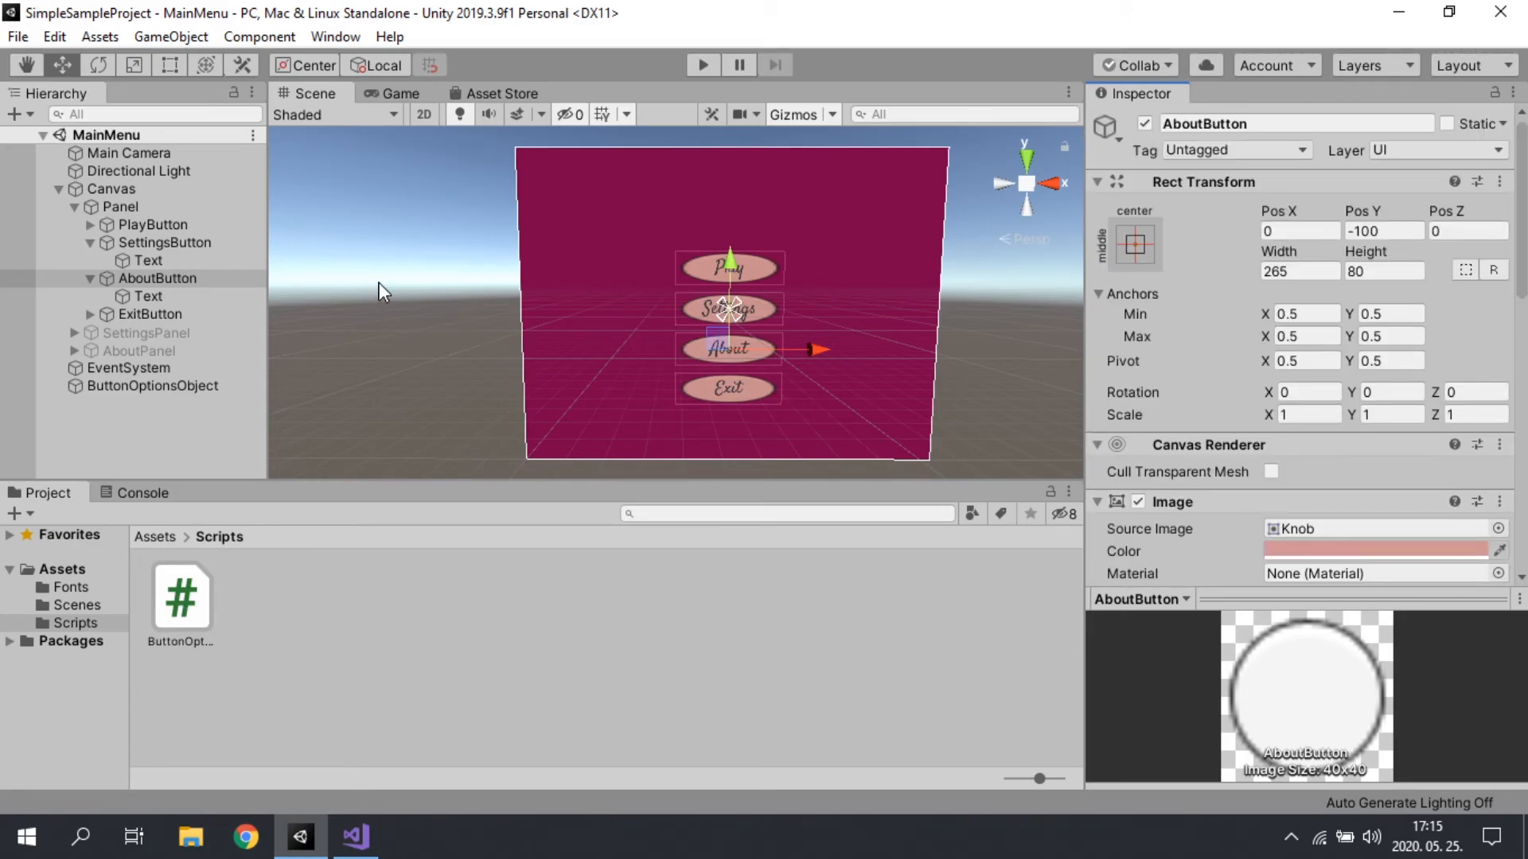
# Step: Run the MainMenu scene, test its Play button, and inspect the first error logged in the Console
pyautogui.click(139, 438)
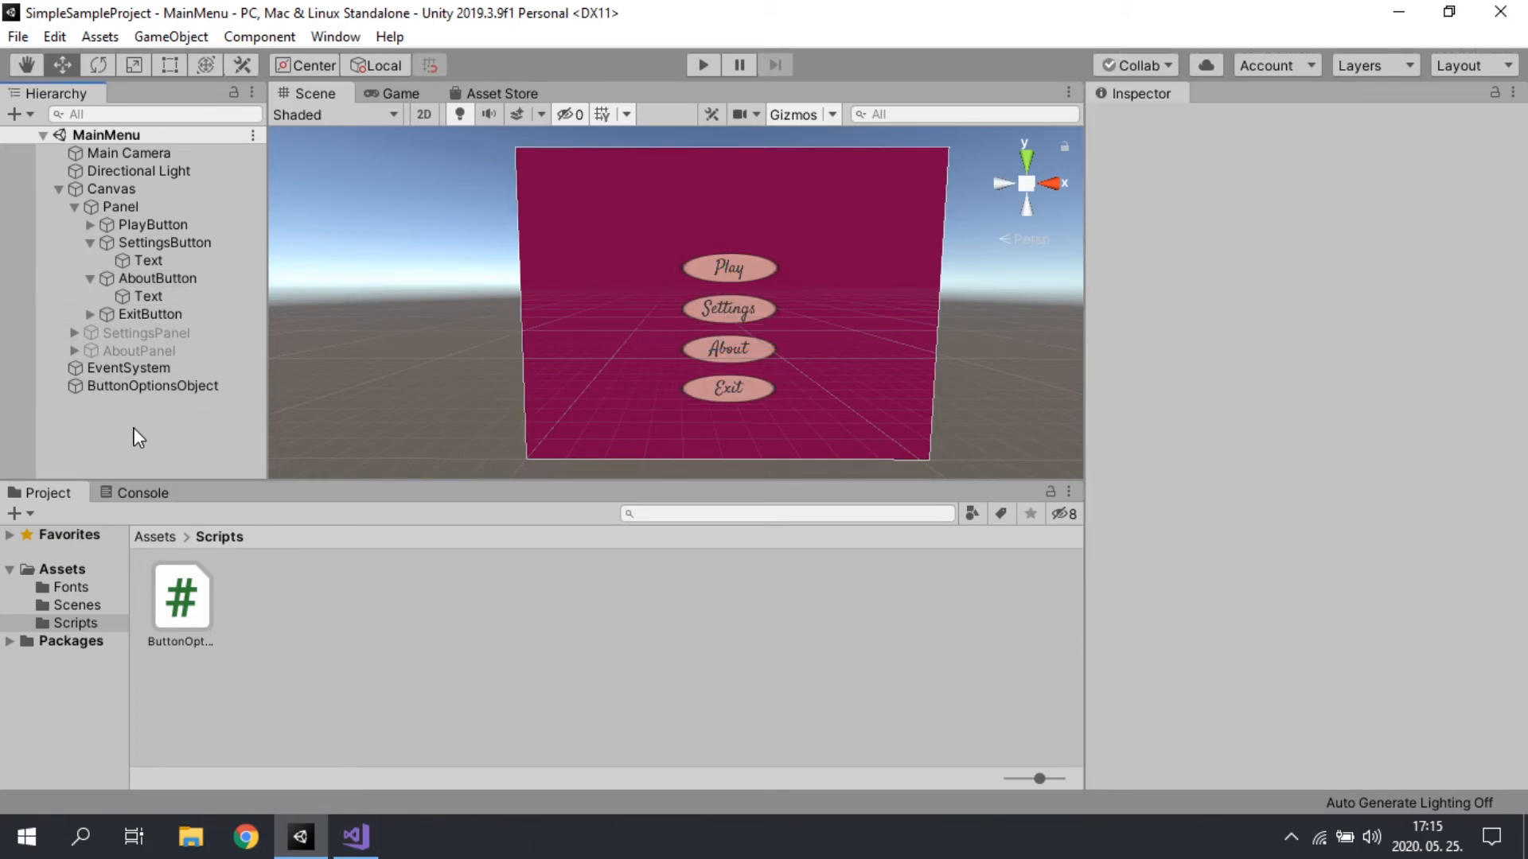
pyautogui.hotkey('ctrl', 'p')
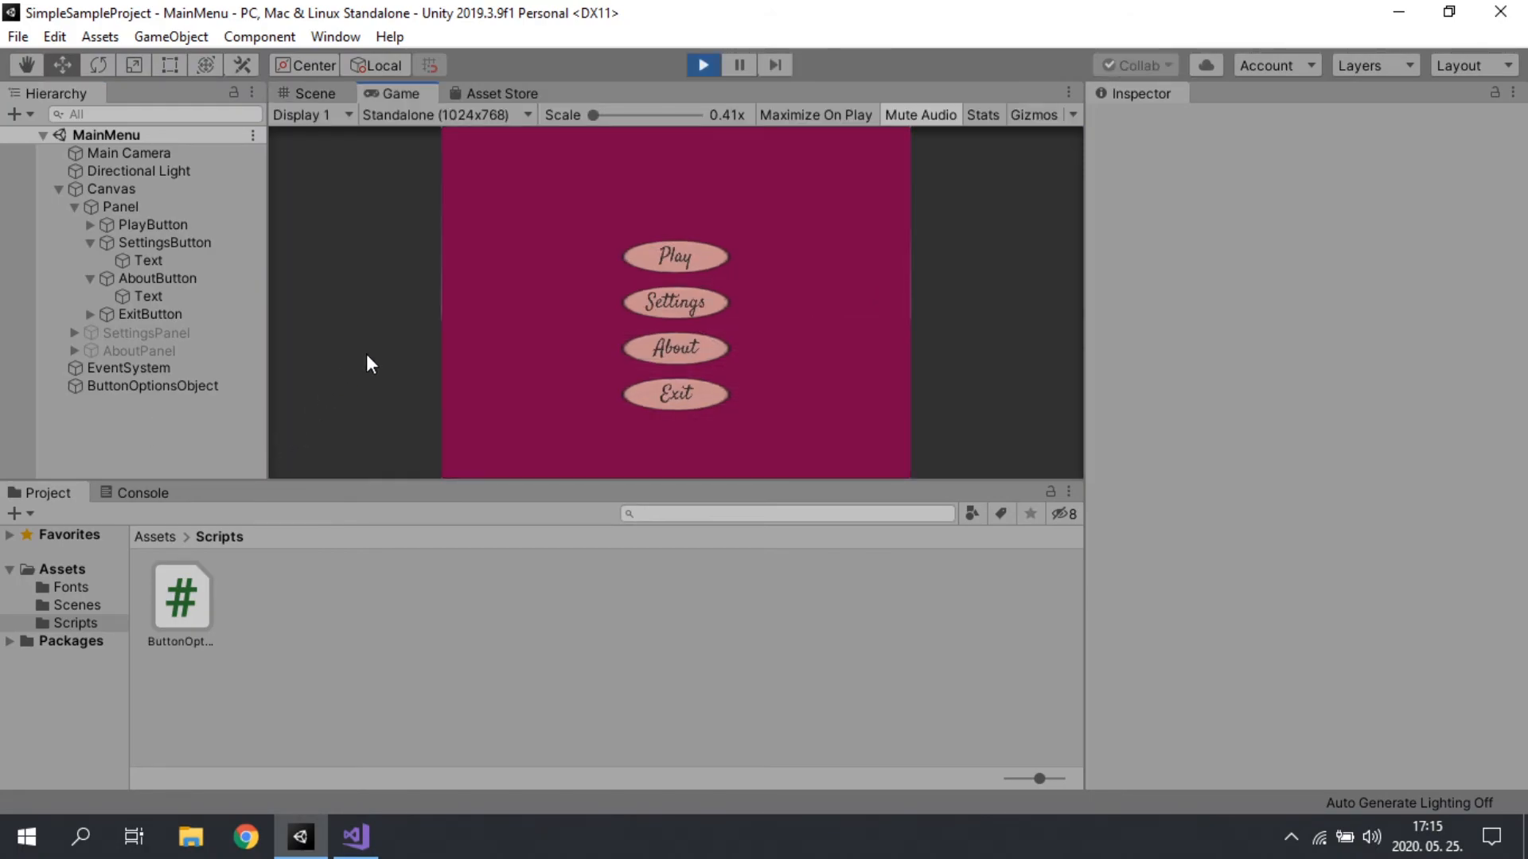
pyautogui.click(679, 258)
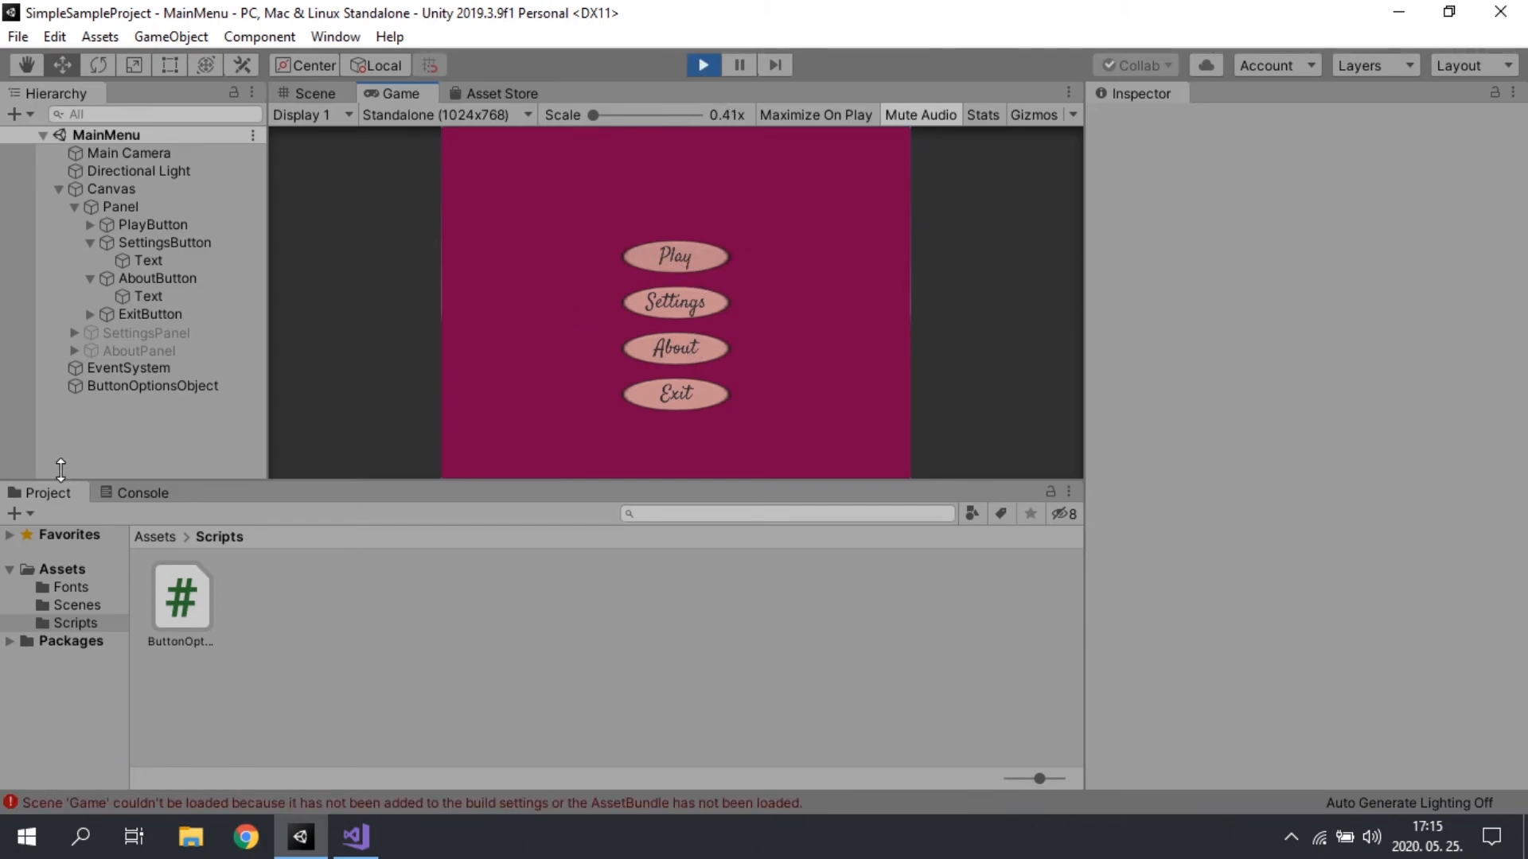
pyautogui.click(129, 491)
pyautogui.click(556, 542)
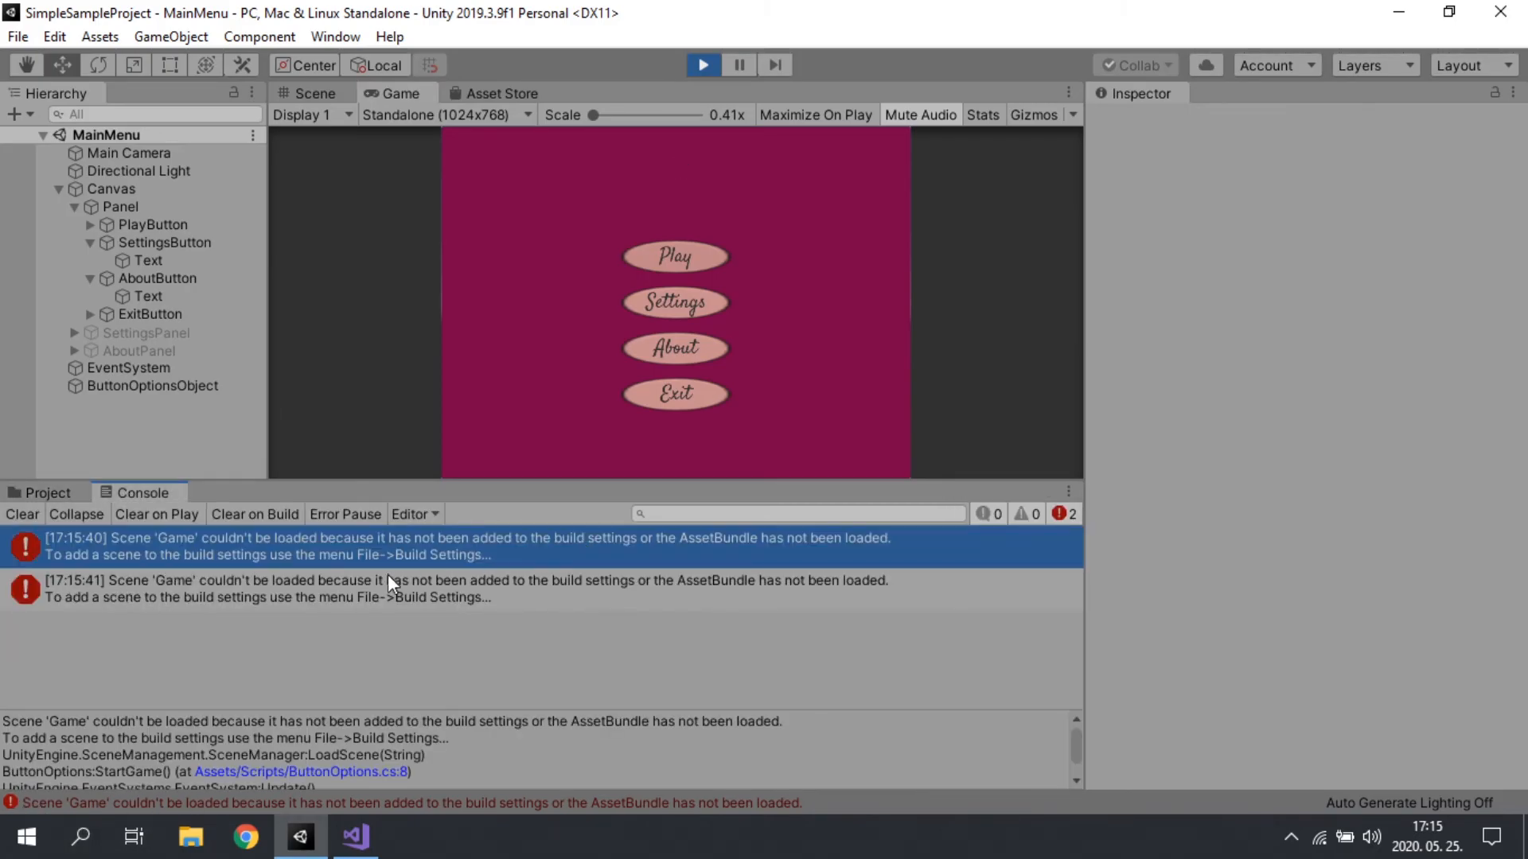
# Step: Stop the running scene and add the MainMenu and Game scenes, in that order, to Scenes In Build in the Build Settings
pyautogui.click(30, 495)
pyautogui.click(705, 62)
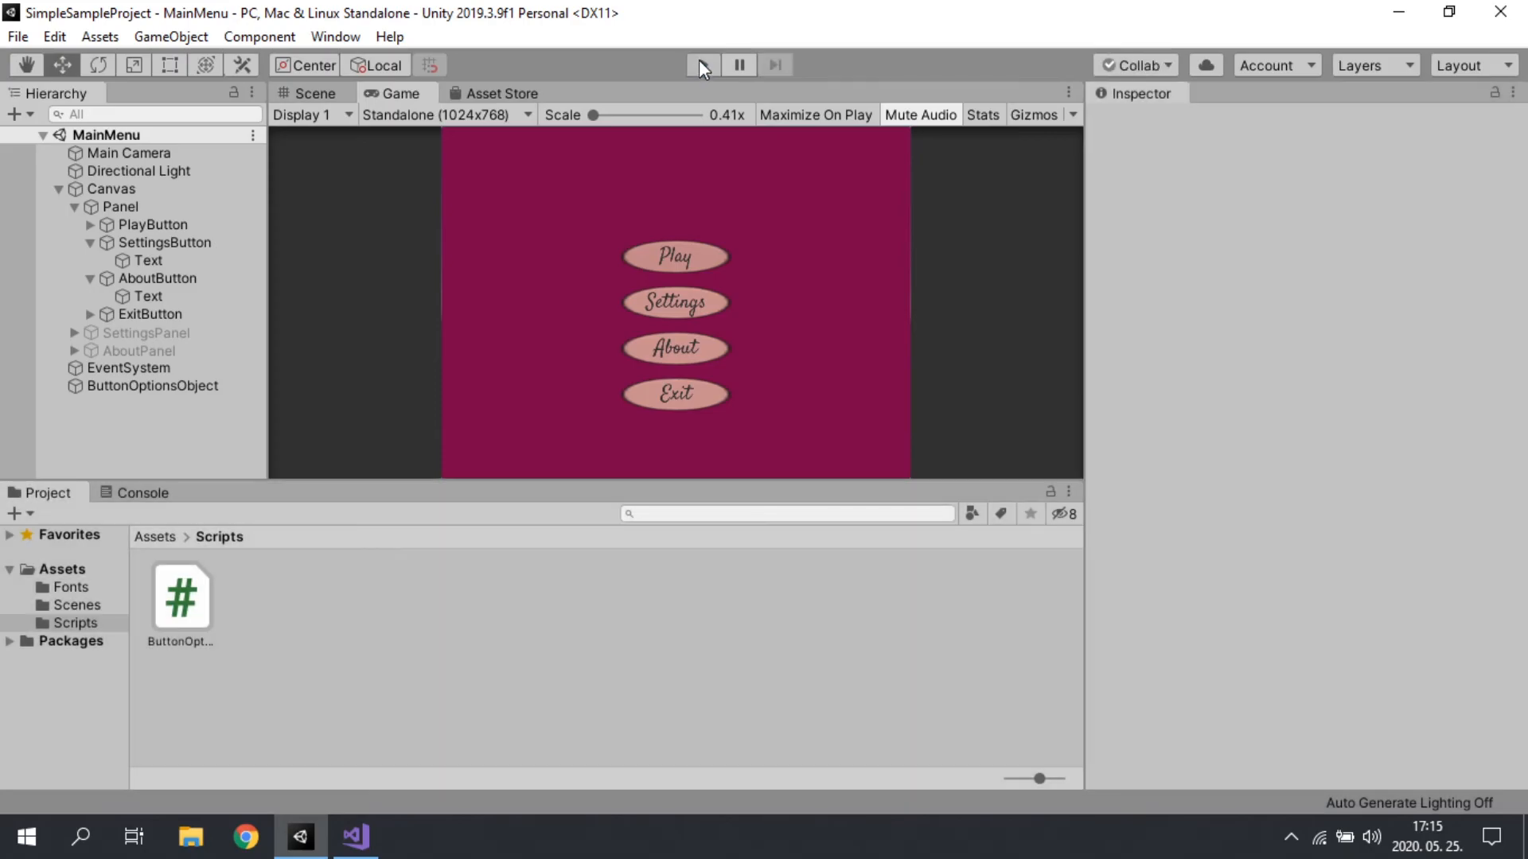
pyautogui.click(17, 37)
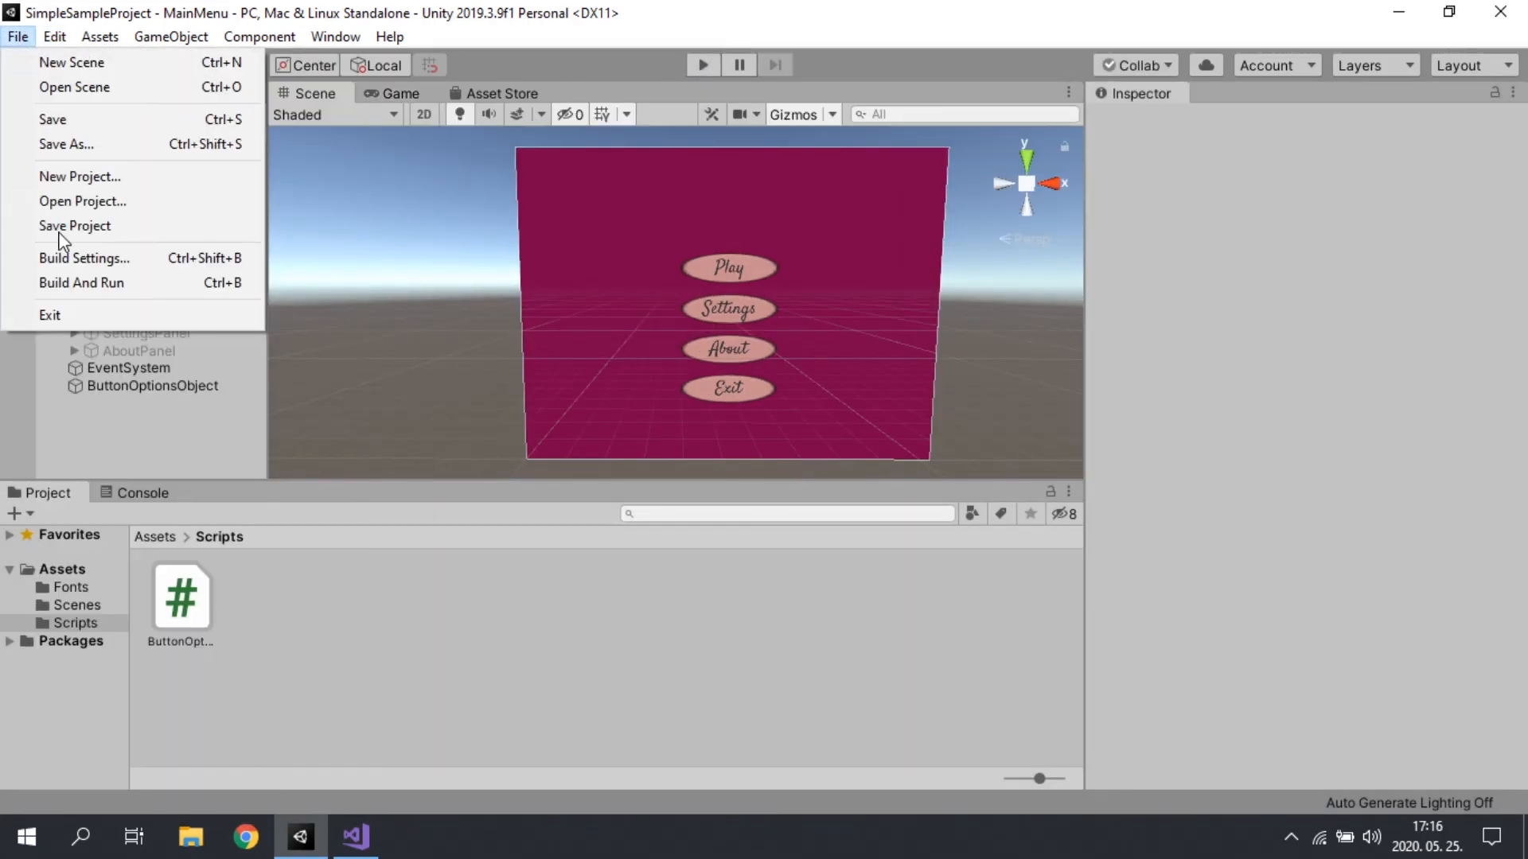
pyautogui.click(92, 260)
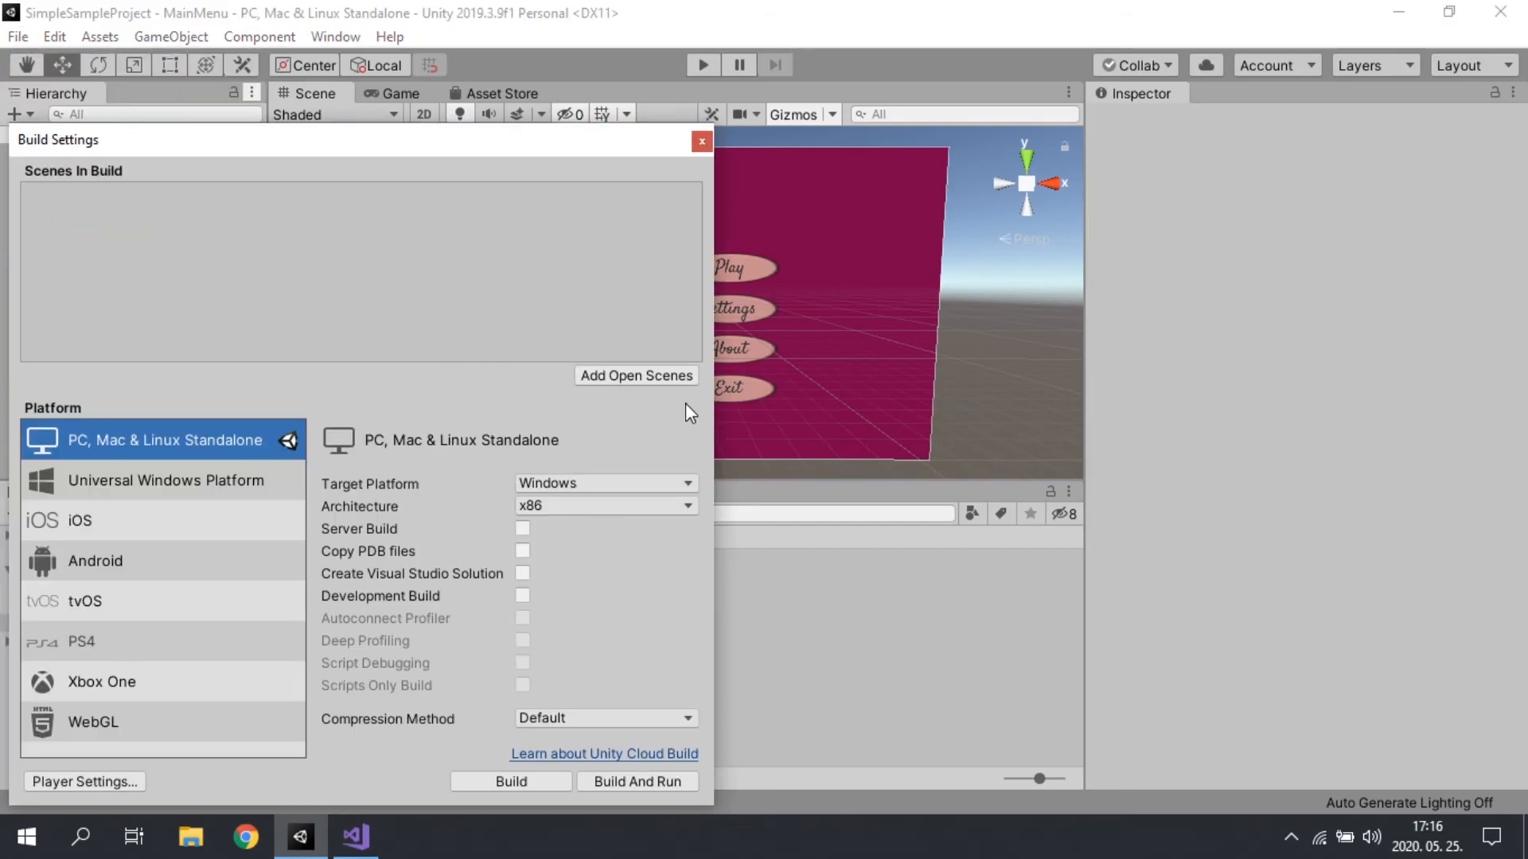
pyautogui.moveTo(564, 148); pyautogui.dragTo(1267, 79)
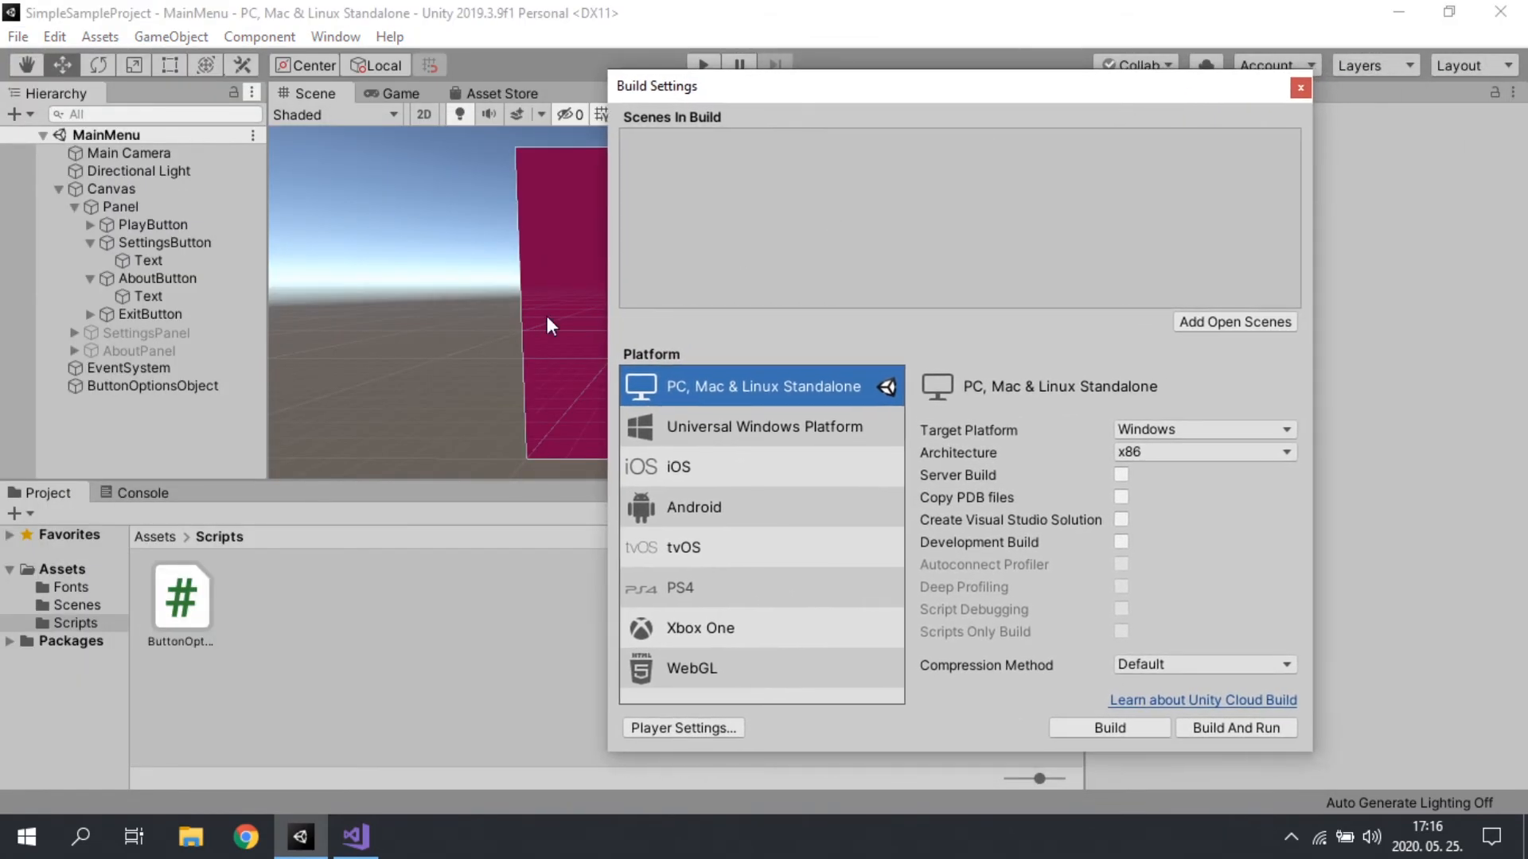
pyautogui.click(68, 604)
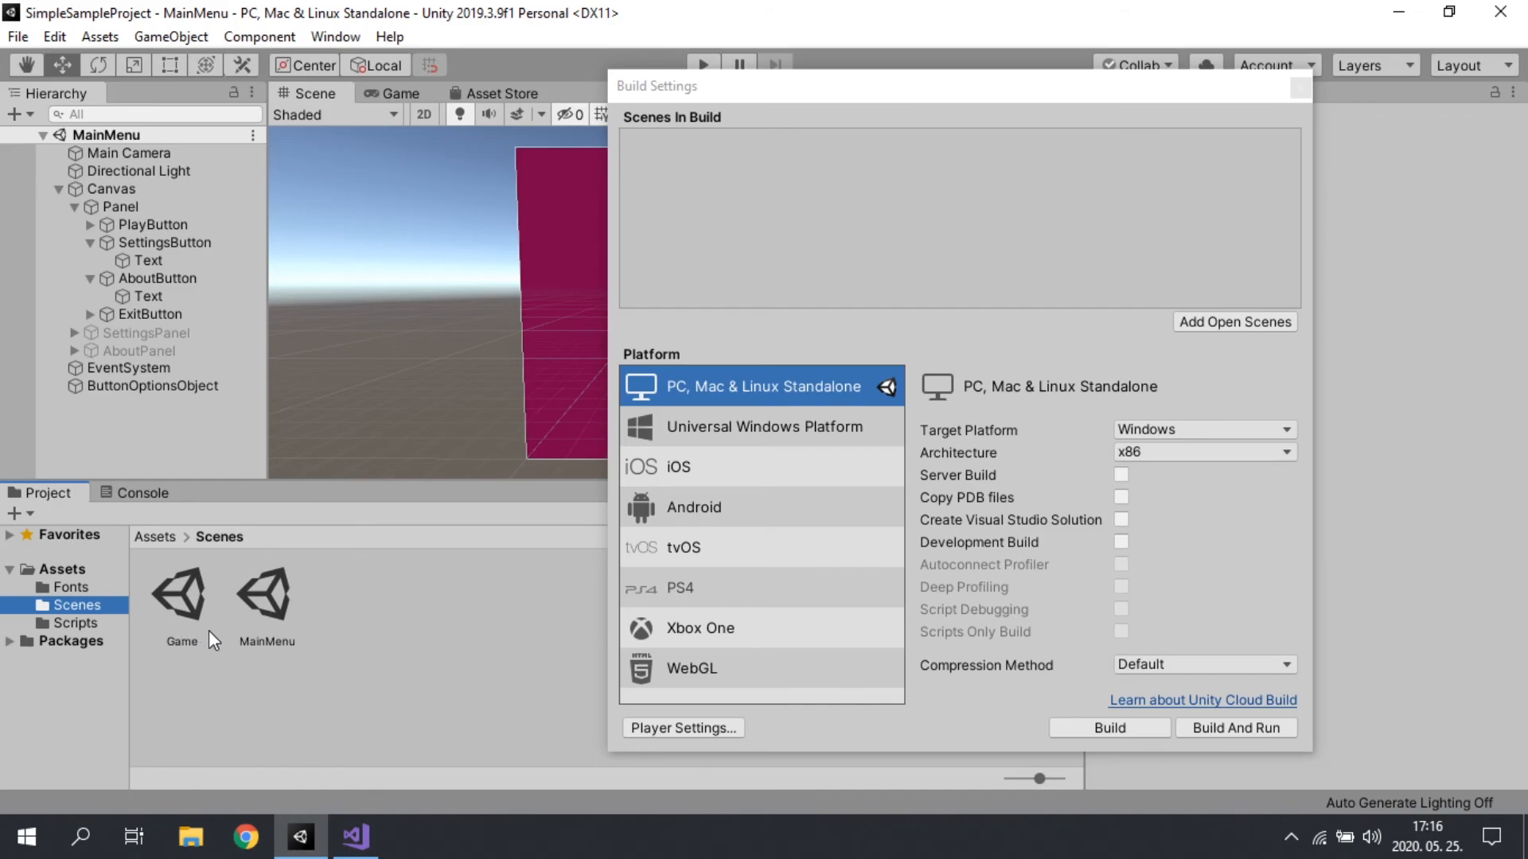
pyautogui.moveTo(257, 612); pyautogui.dragTo(1005, 175)
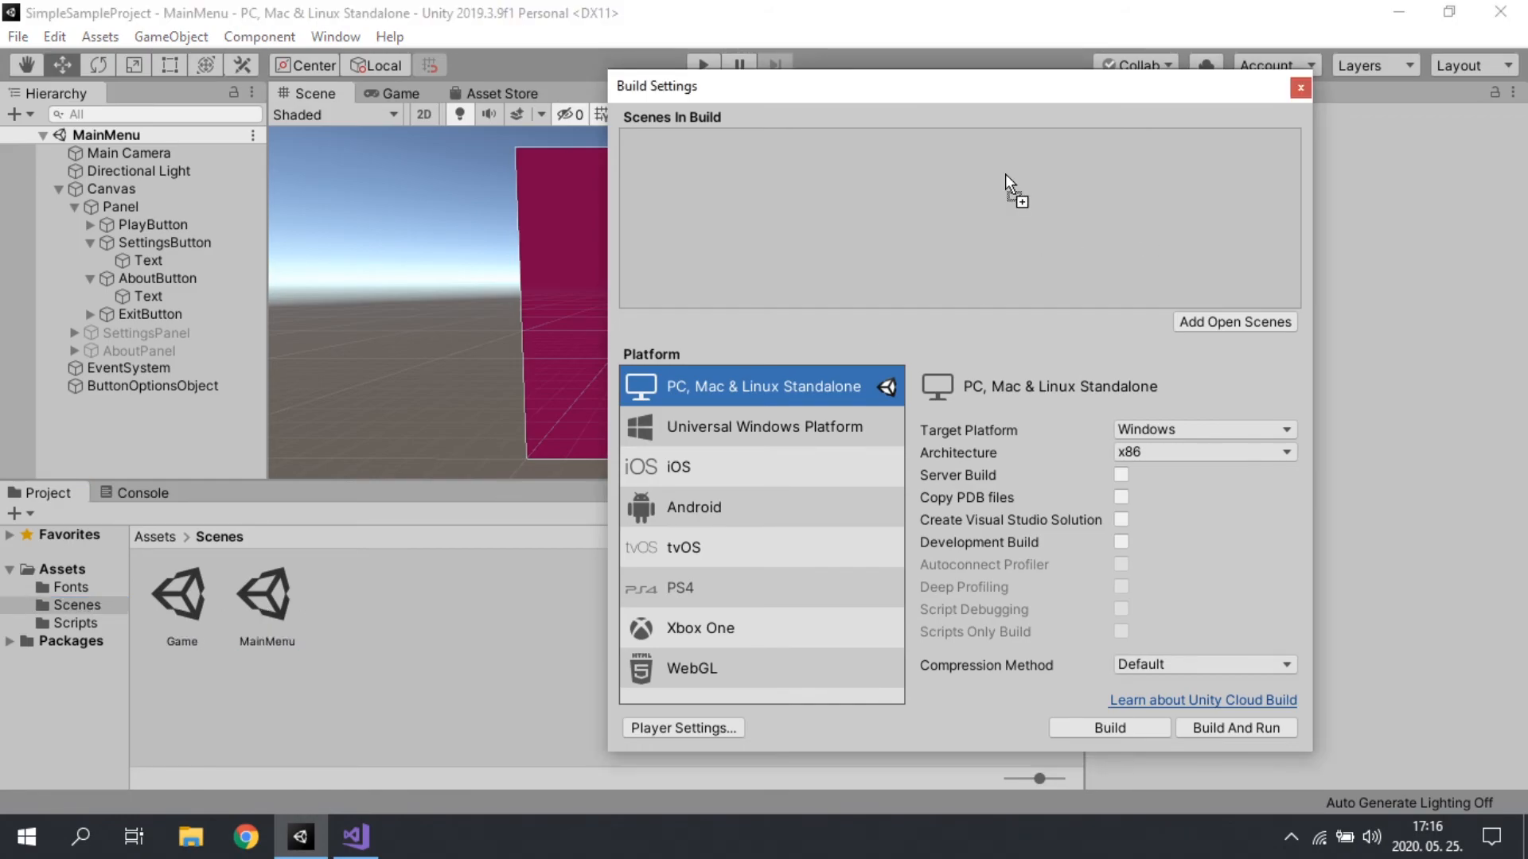
pyautogui.moveTo(733, 178); pyautogui.dragTo(728, 177)
pyautogui.moveTo(183, 589); pyautogui.dragTo(937, 234)
pyautogui.click(1300, 88)
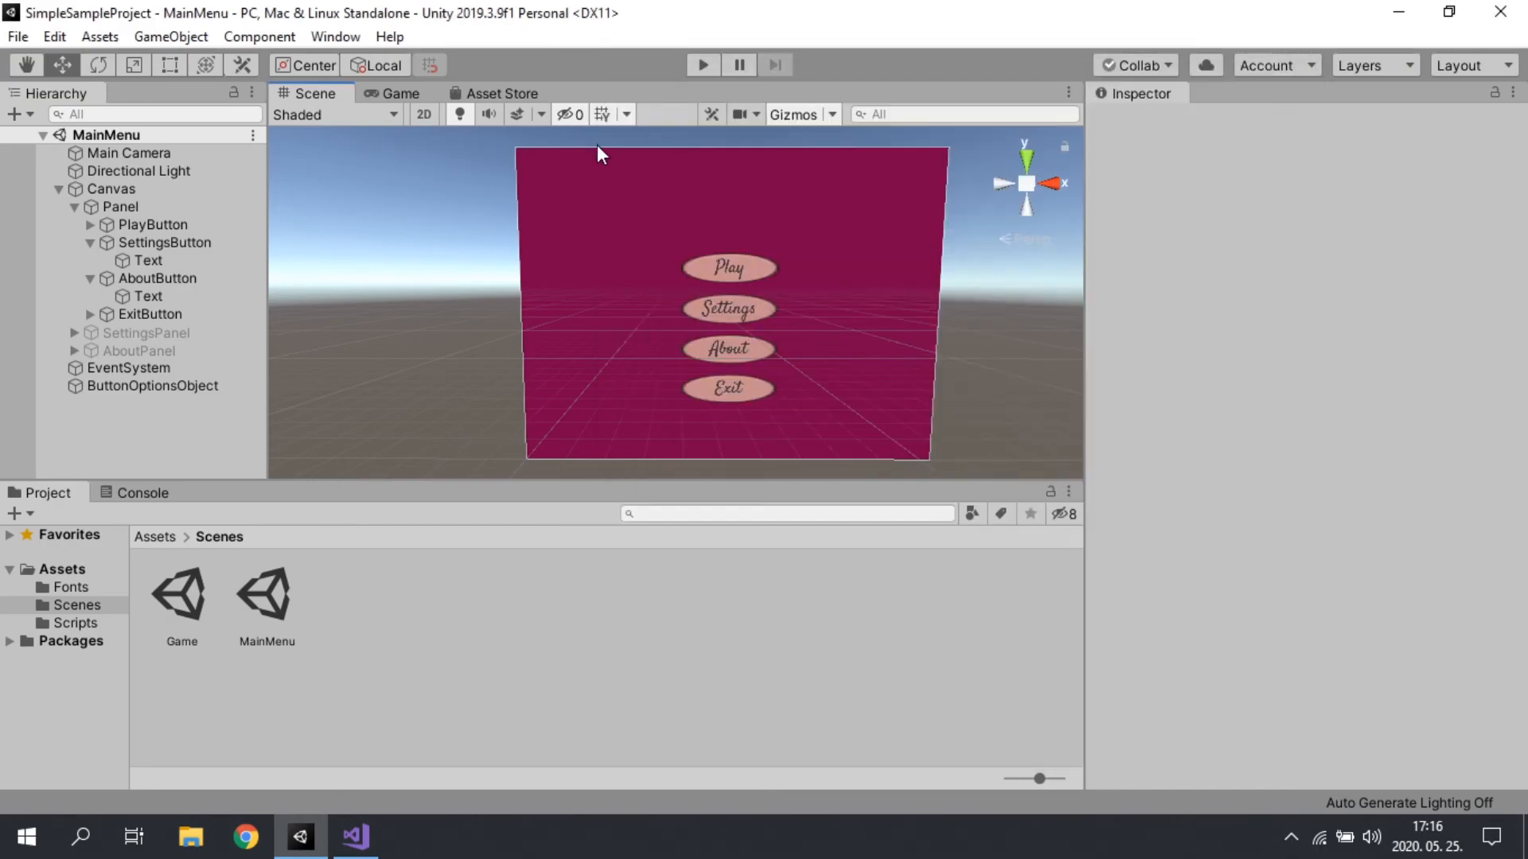
# Step: Run the MainMenu scene, test that its Play button loads the Game scene, and stop the run
pyautogui.click(702, 65)
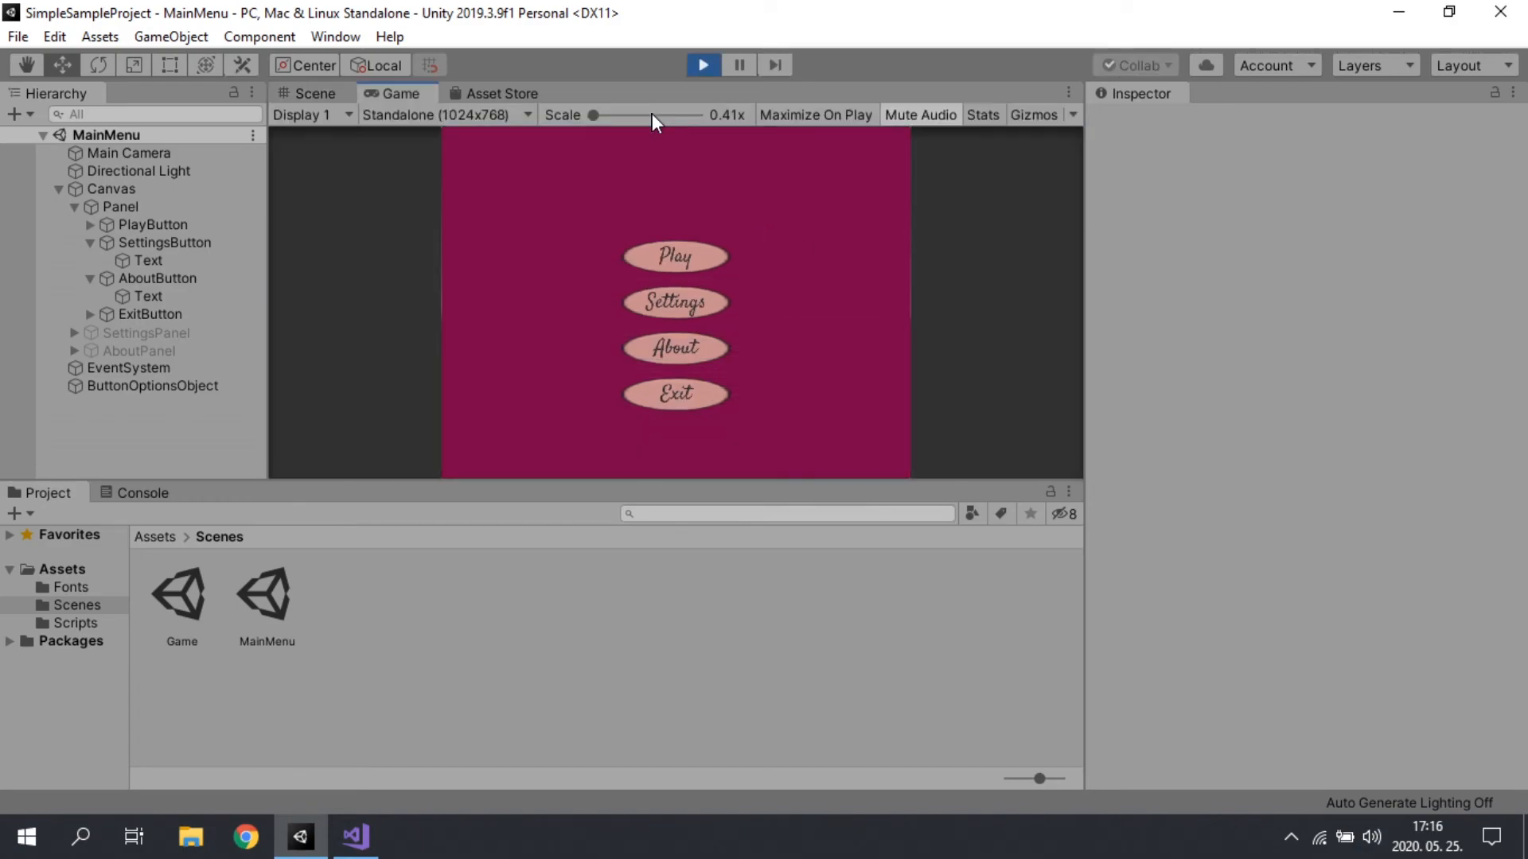
pyautogui.click(697, 257)
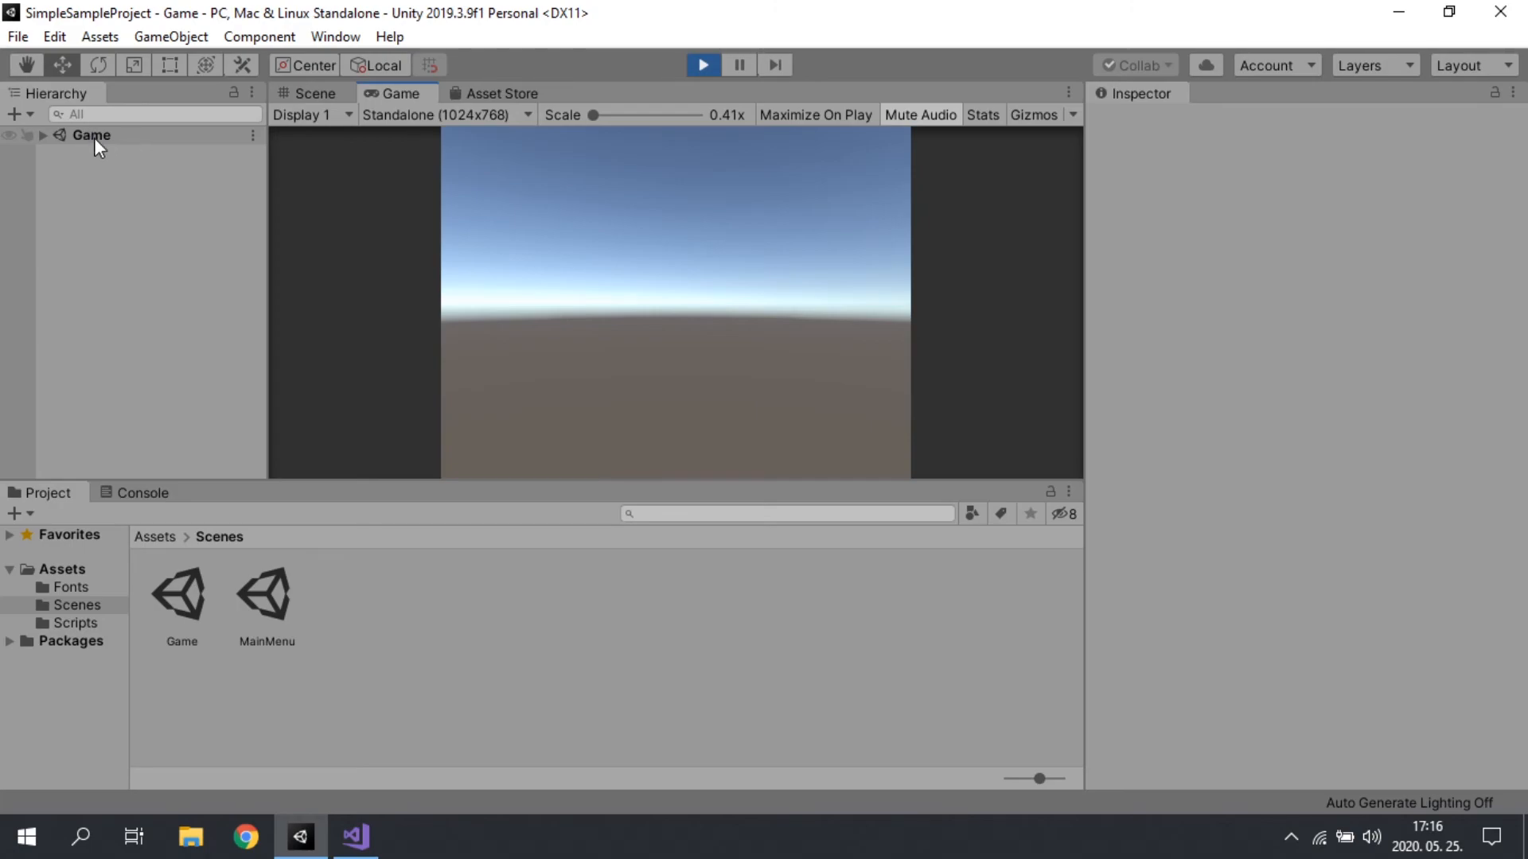
pyautogui.click(707, 65)
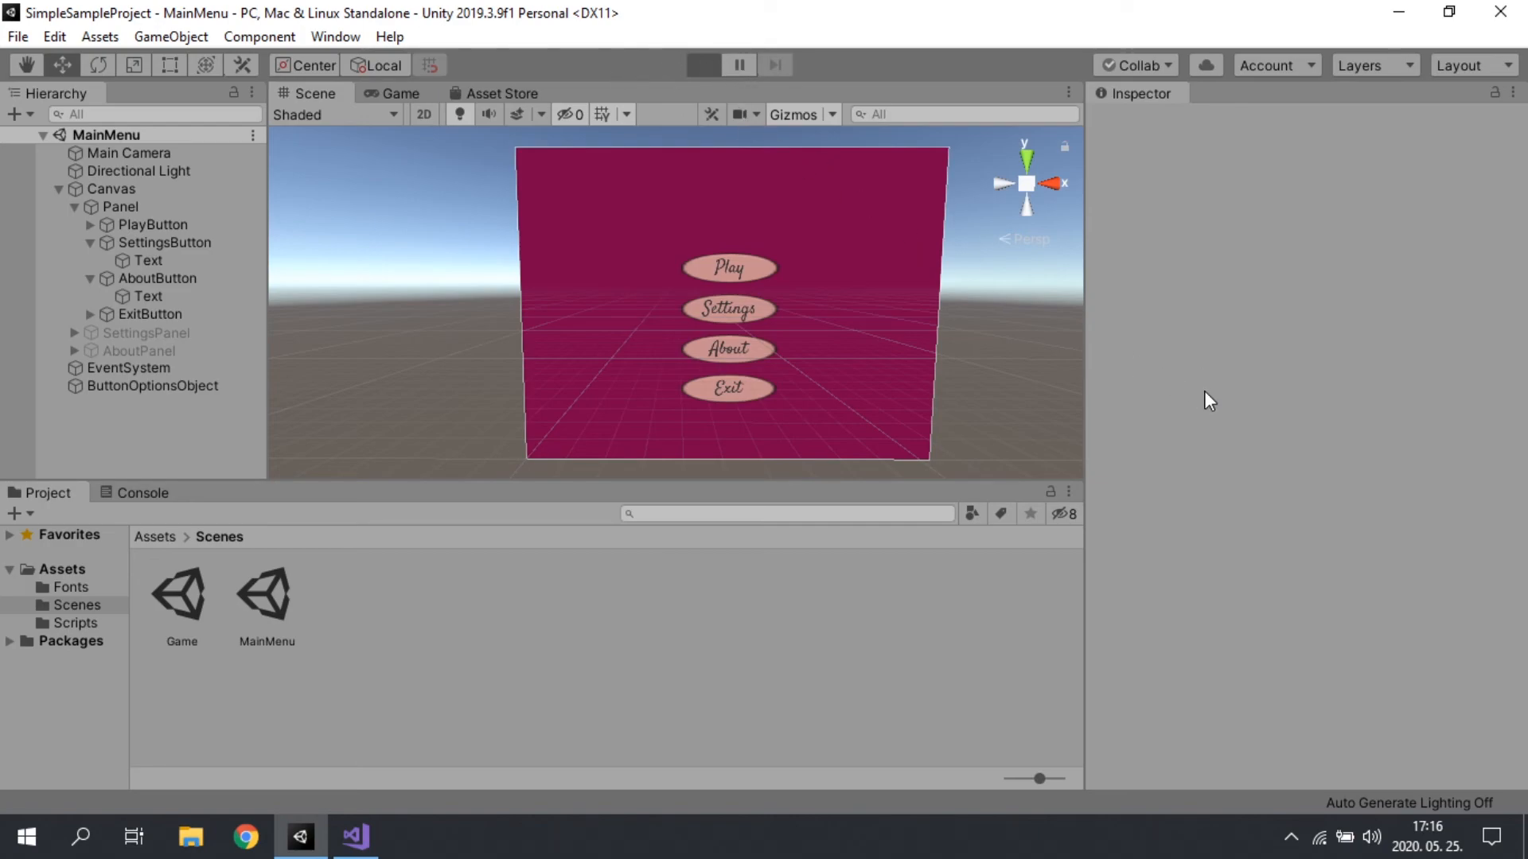
# Step: Test the Settings button in a new run, inspect Panel and SettingsPanel, try the Back button, and stop the run
pyautogui.click(694, 302)
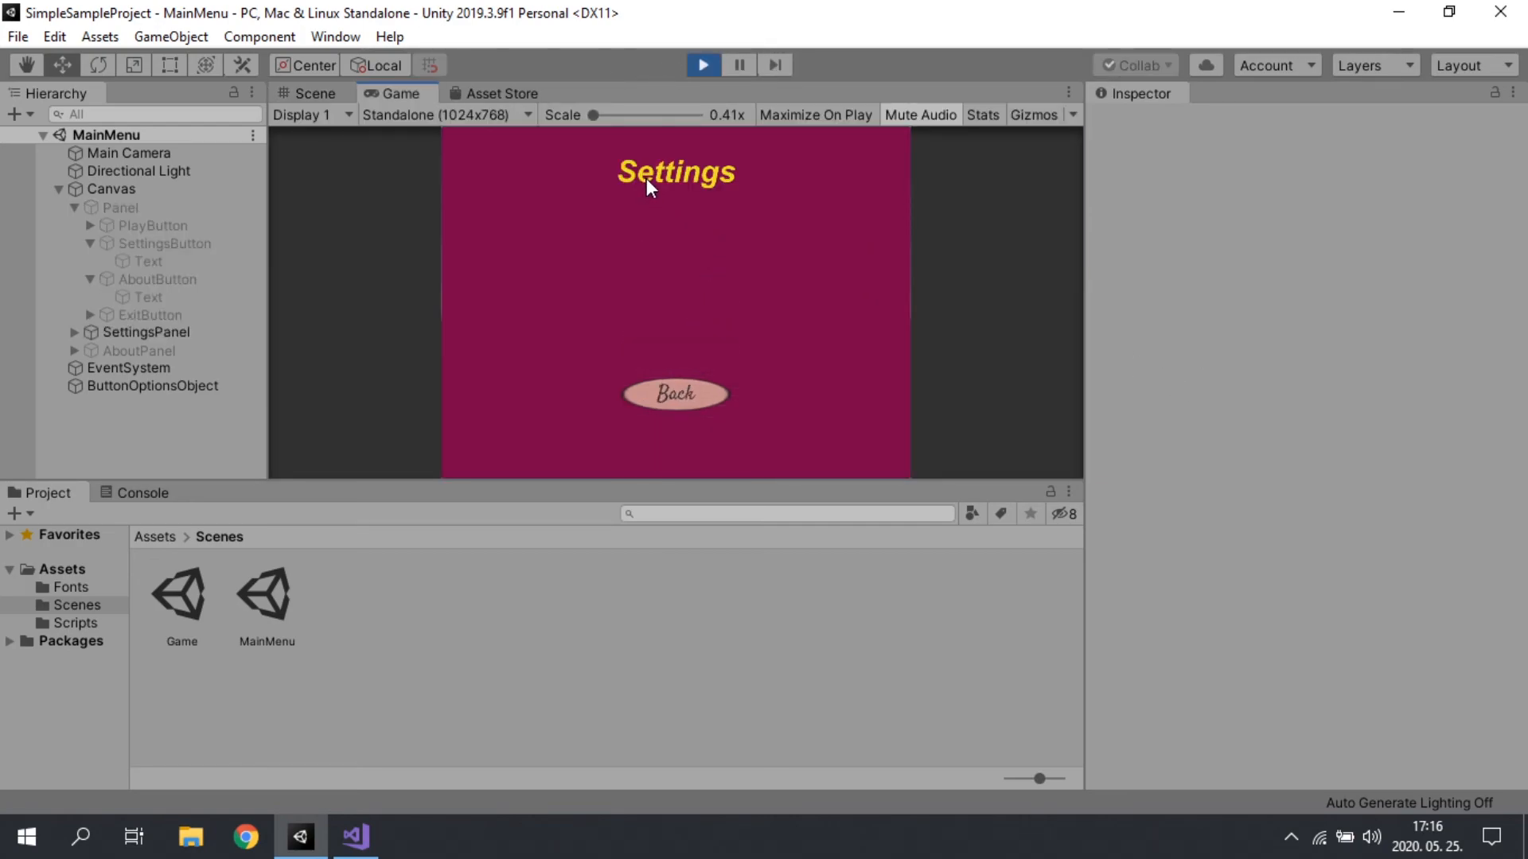
pyautogui.click(98, 207)
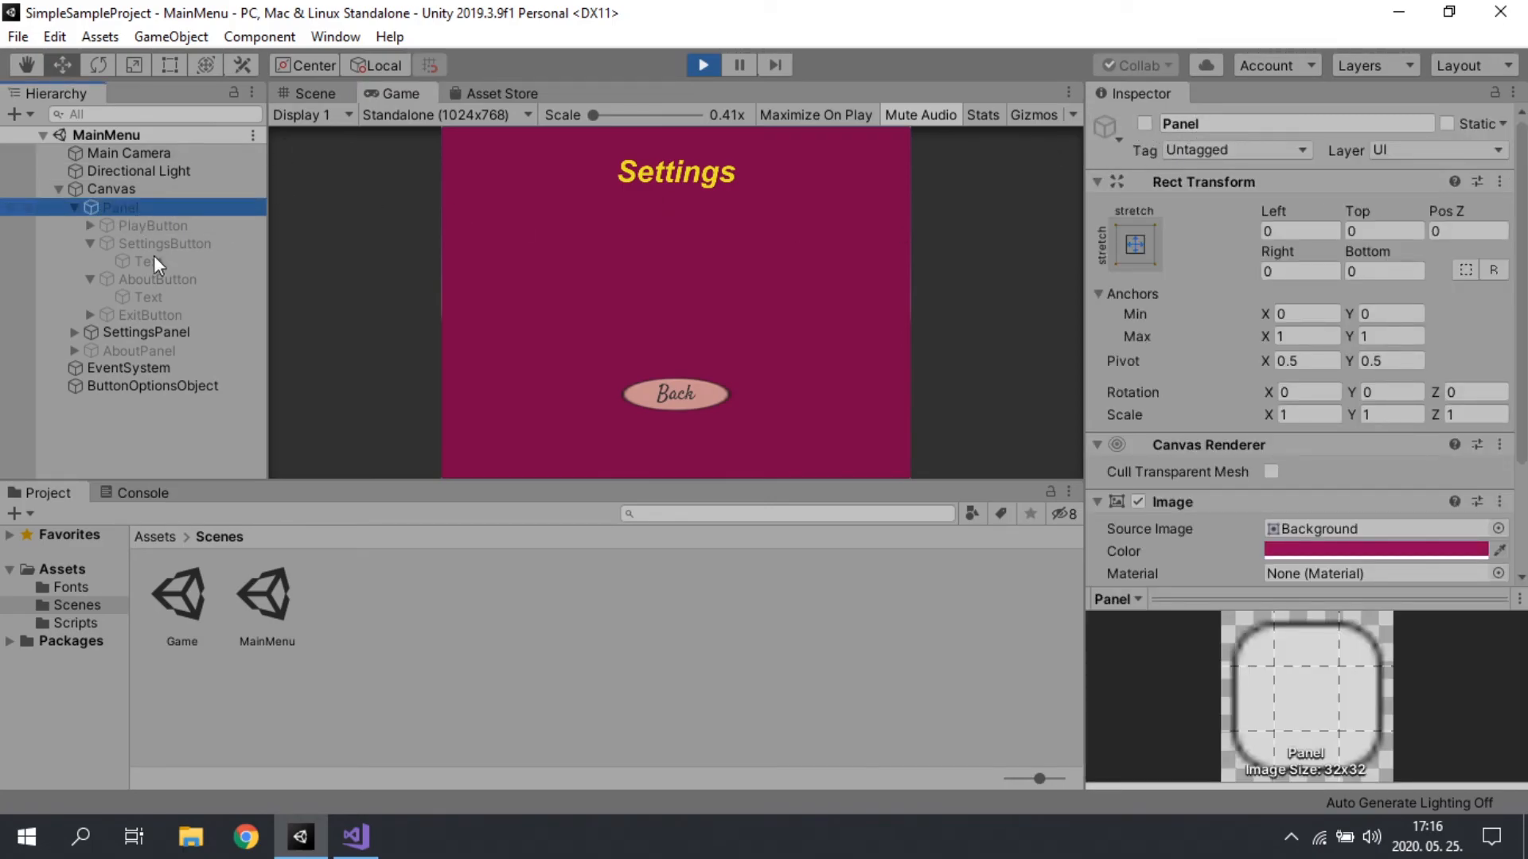
pyautogui.click(163, 331)
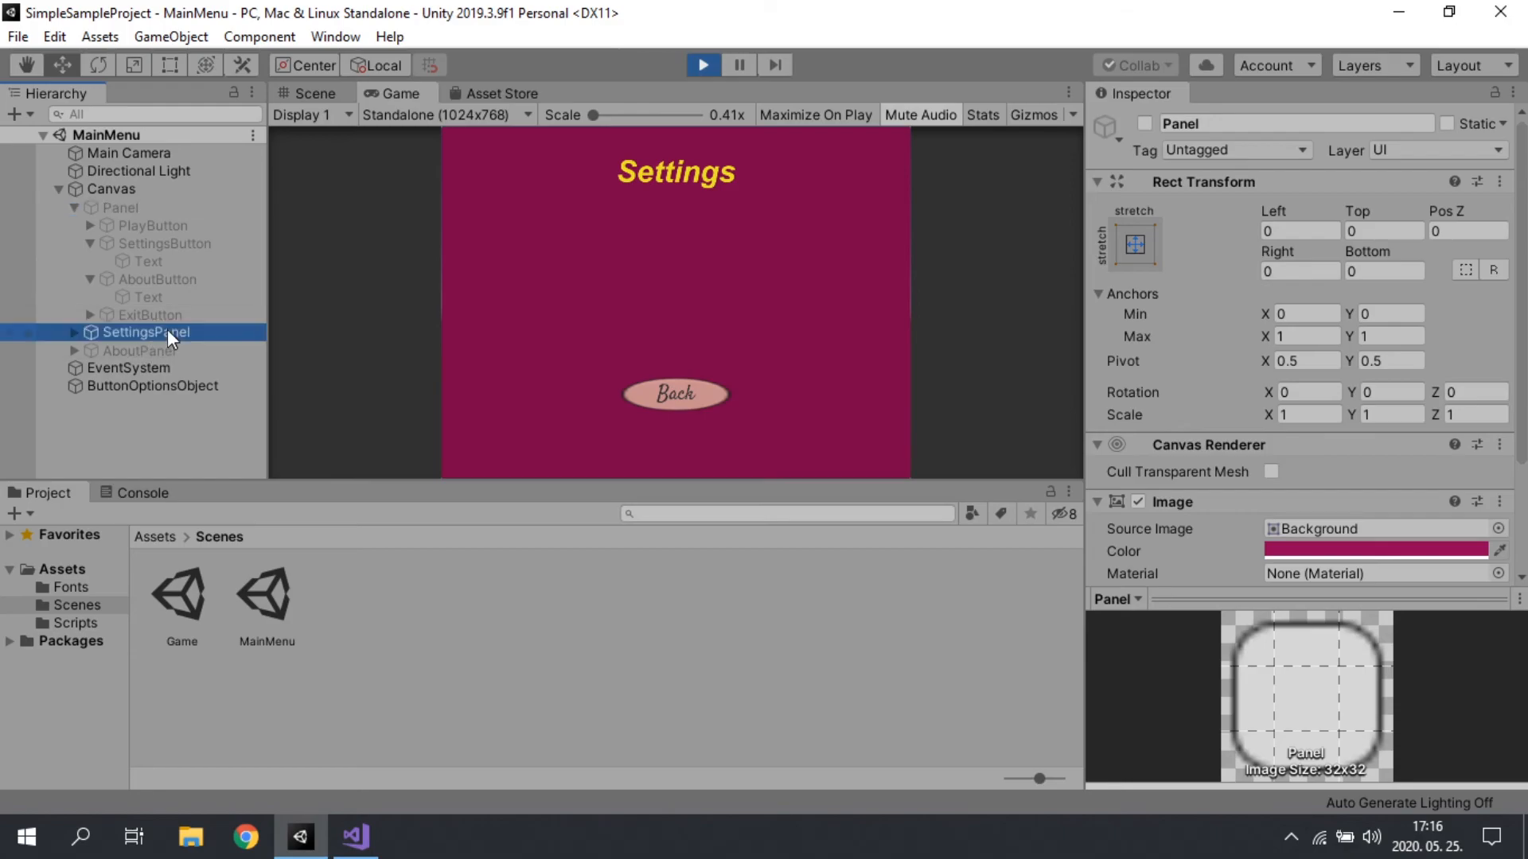
pyautogui.click(695, 397)
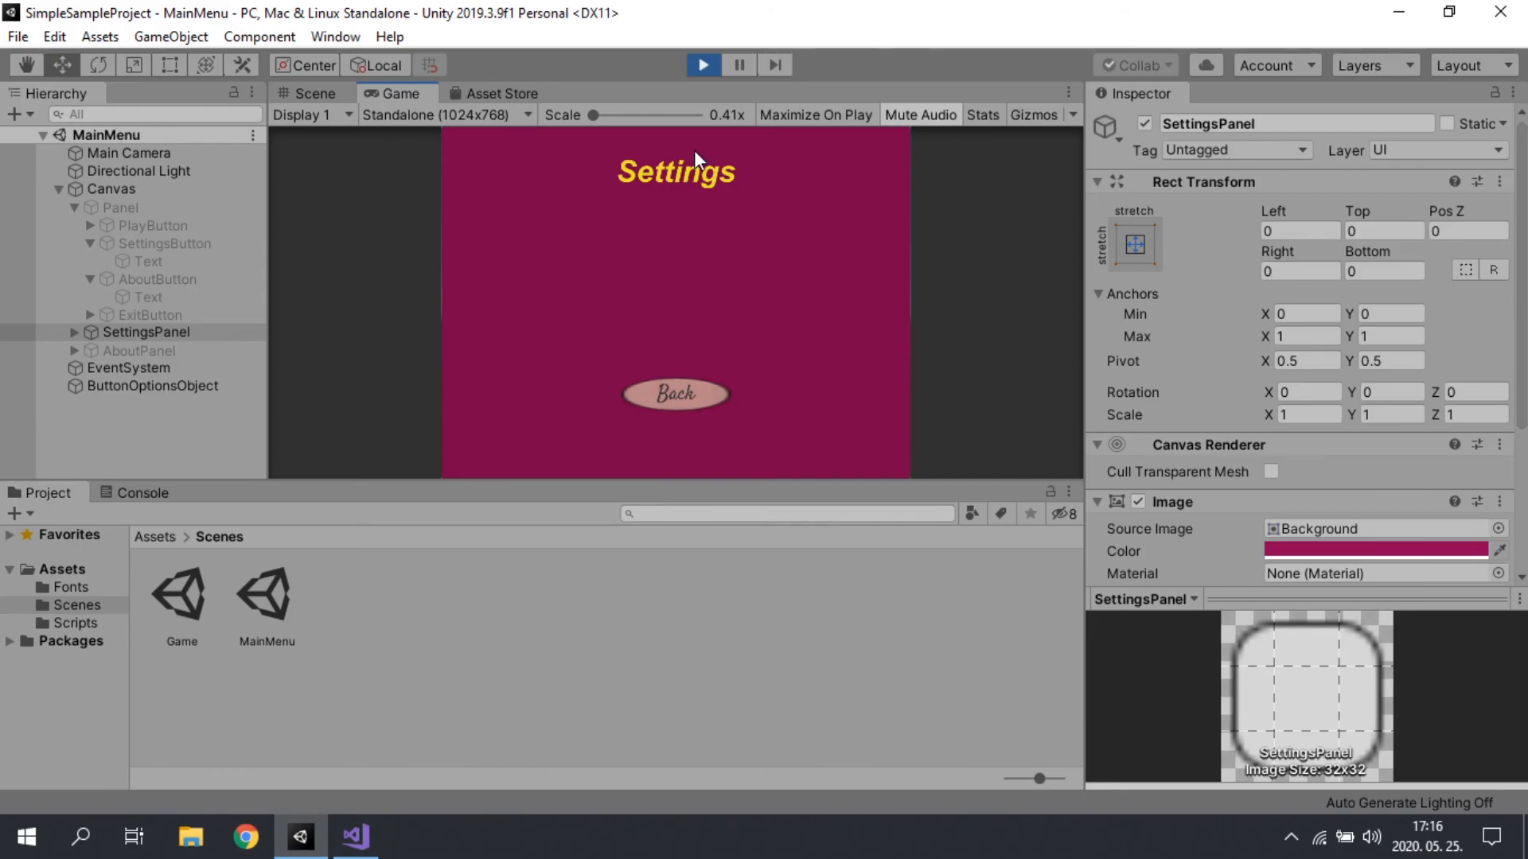
pyautogui.click(703, 65)
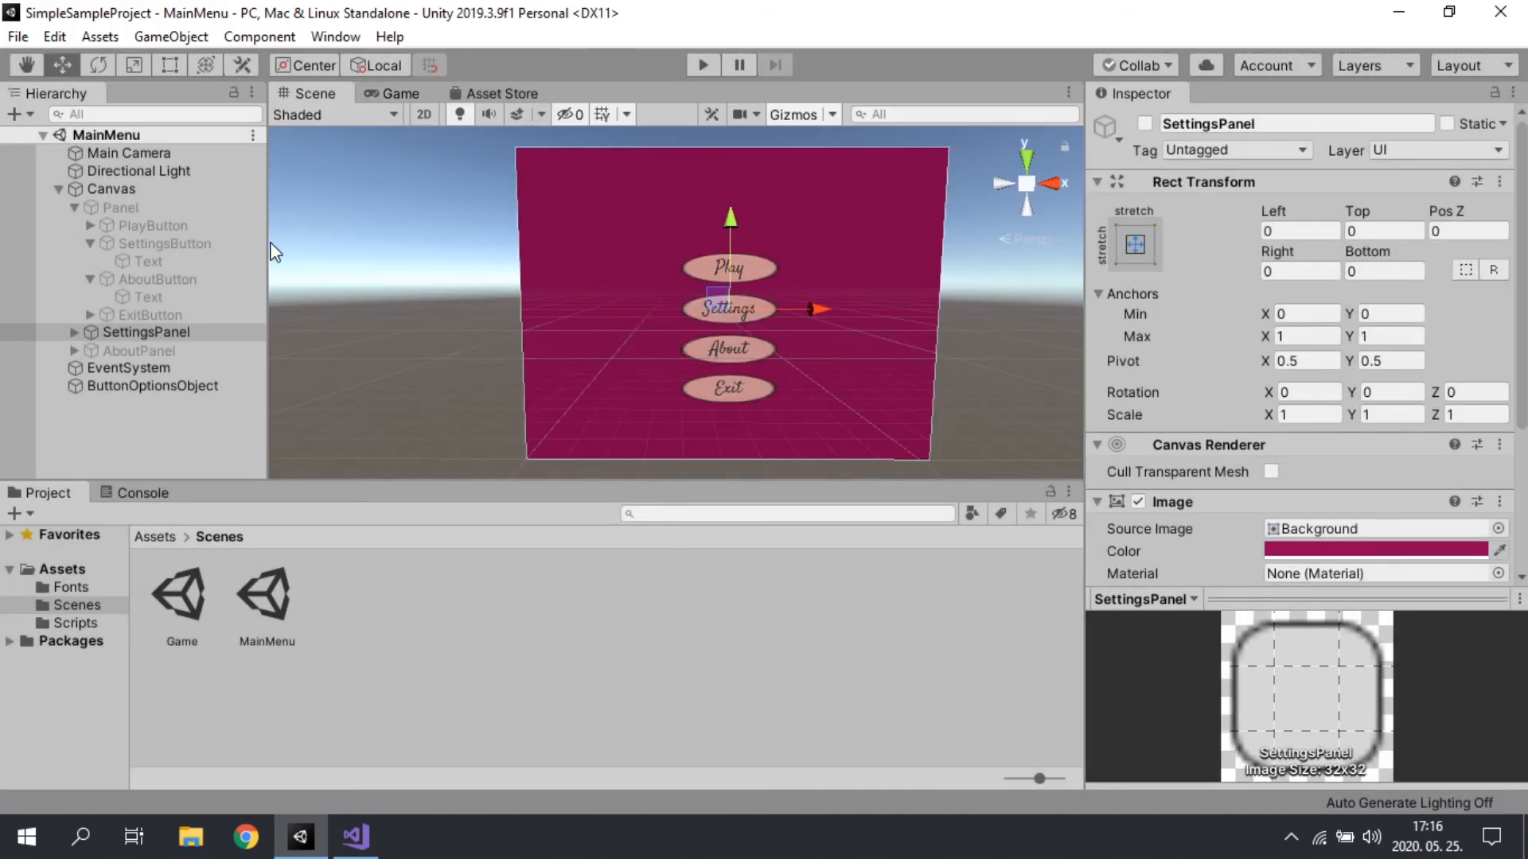
# Step: Replace the On Click entry of SettingsPanel's BackButton with one calling GameObject.SetActive on SettingsPanel with the value disabled
pyautogui.click(72, 332)
pyautogui.click(75, 386)
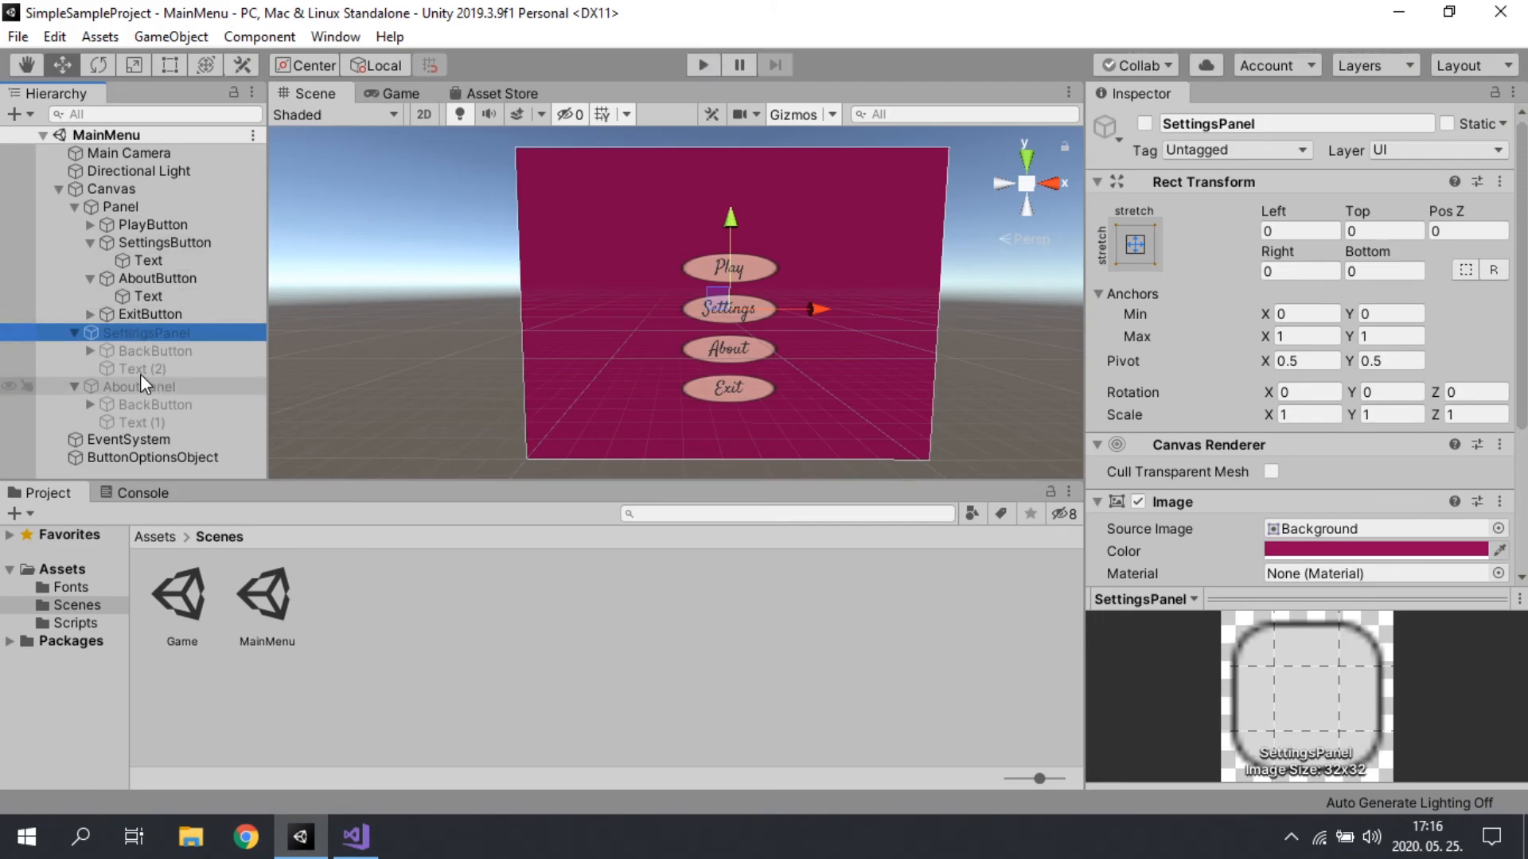
pyautogui.click(142, 352)
pyautogui.scroll(-10, 1272, 483)
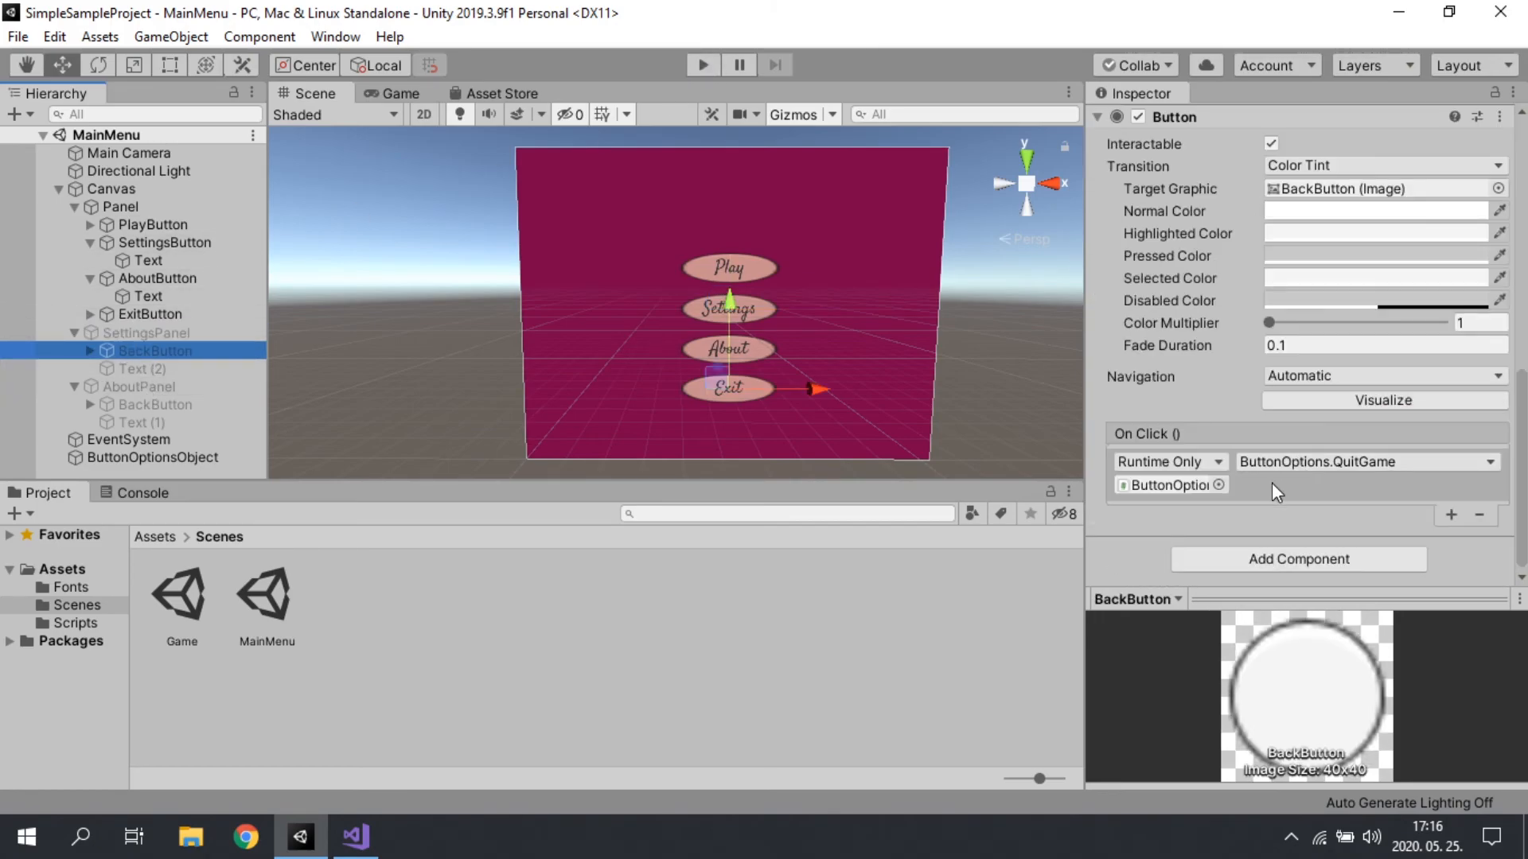
pyautogui.click(1481, 515)
pyautogui.click(1450, 515)
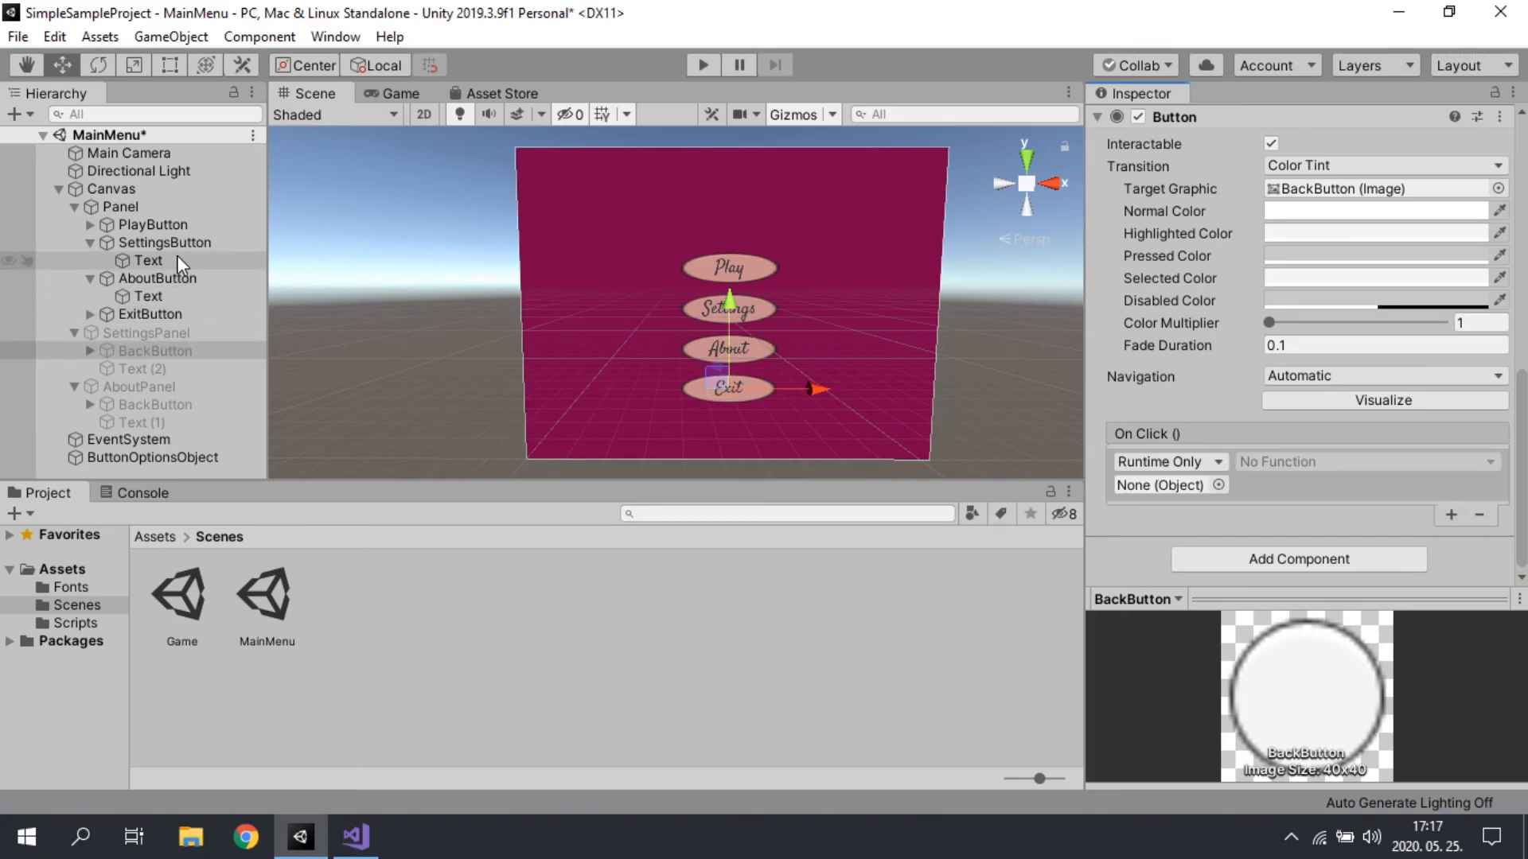
pyautogui.moveTo(156, 335); pyautogui.dragTo(1193, 484)
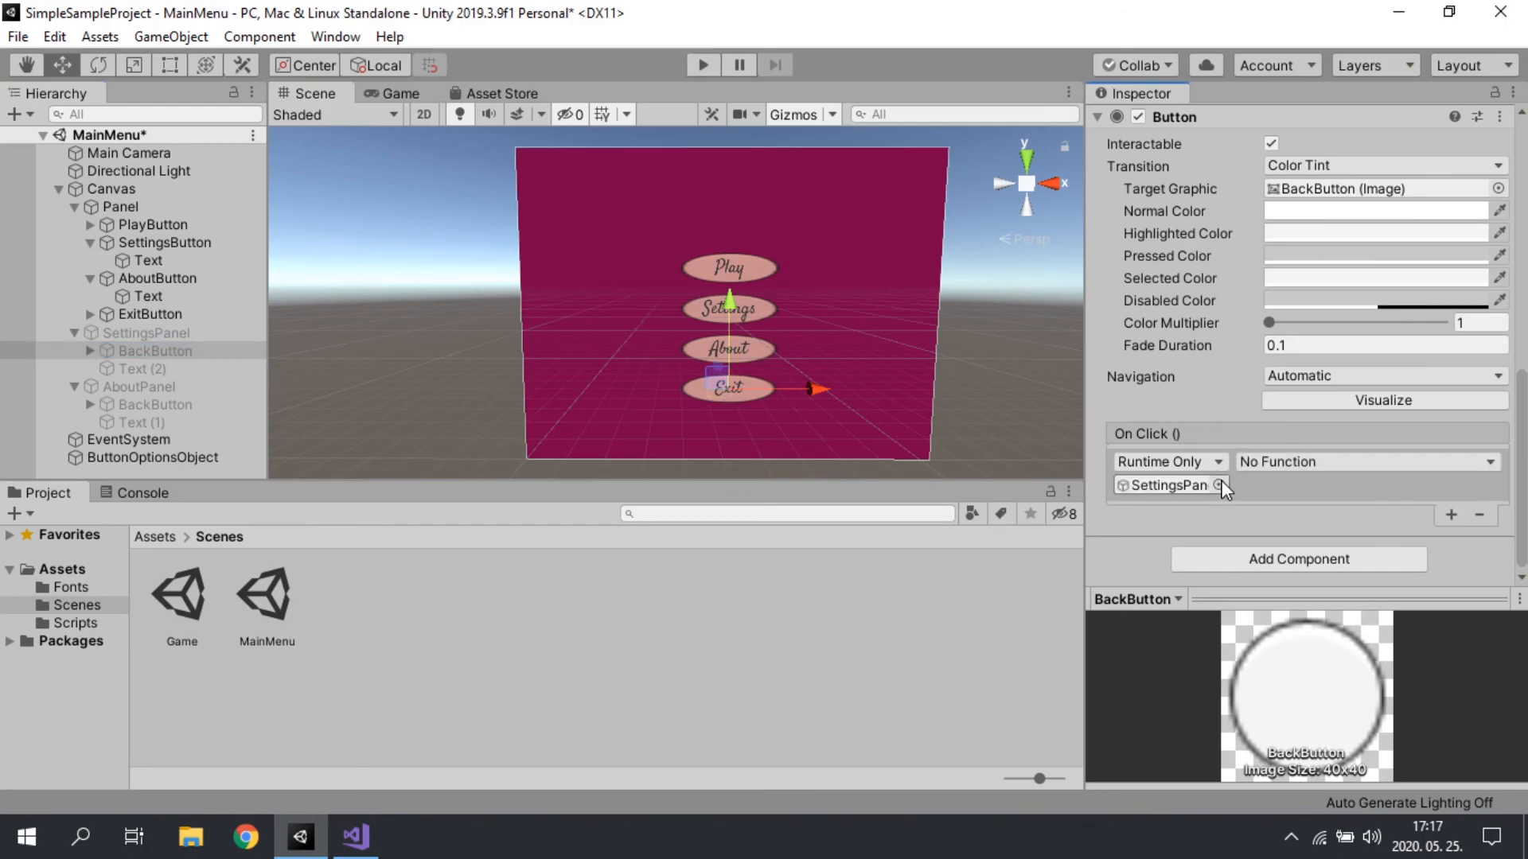
pyautogui.click(1344, 461)
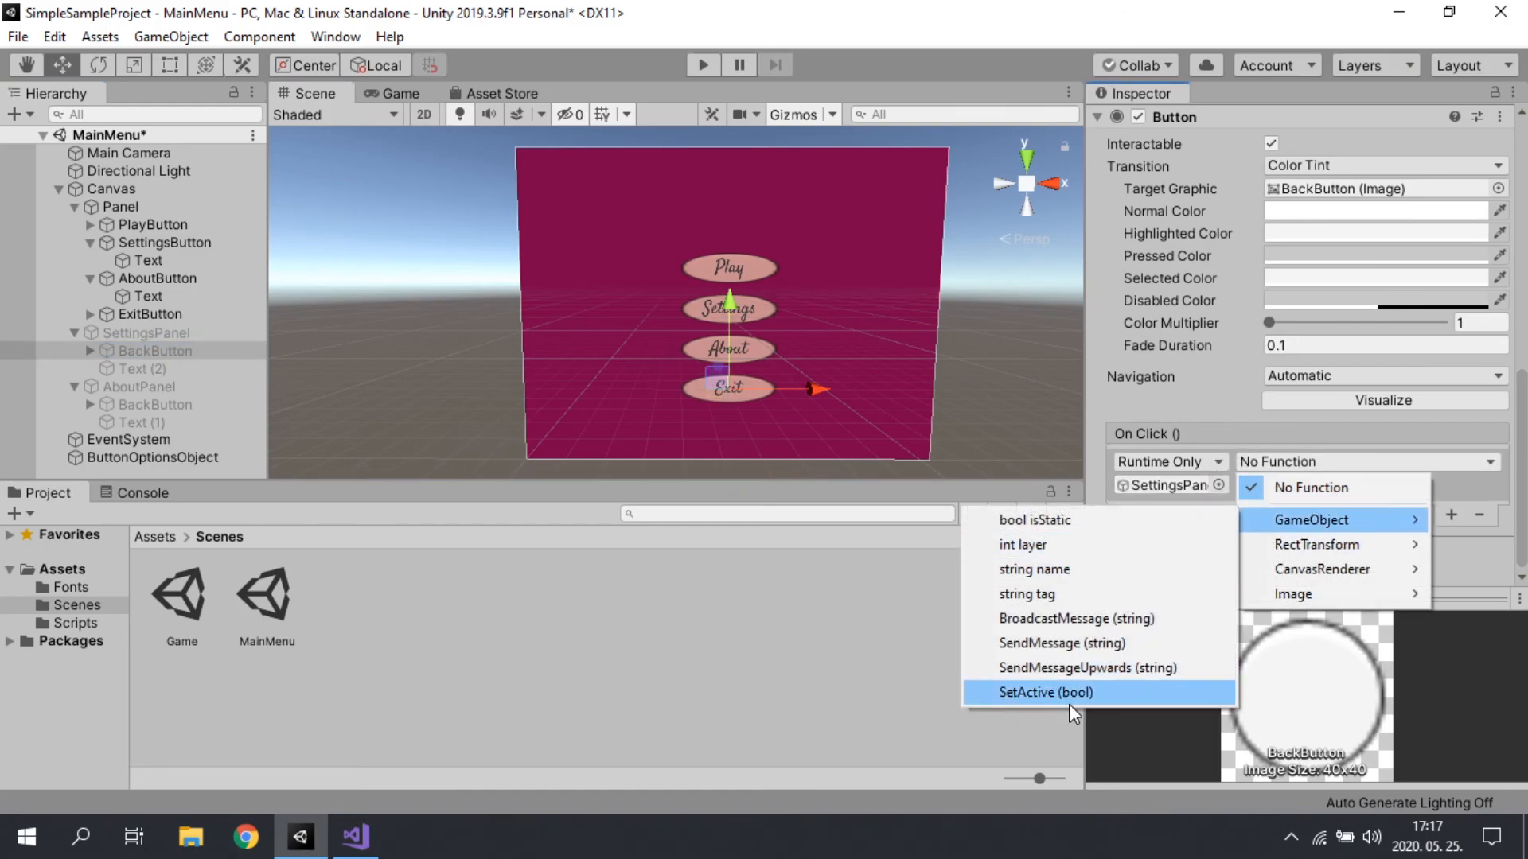
pyautogui.click(1099, 693)
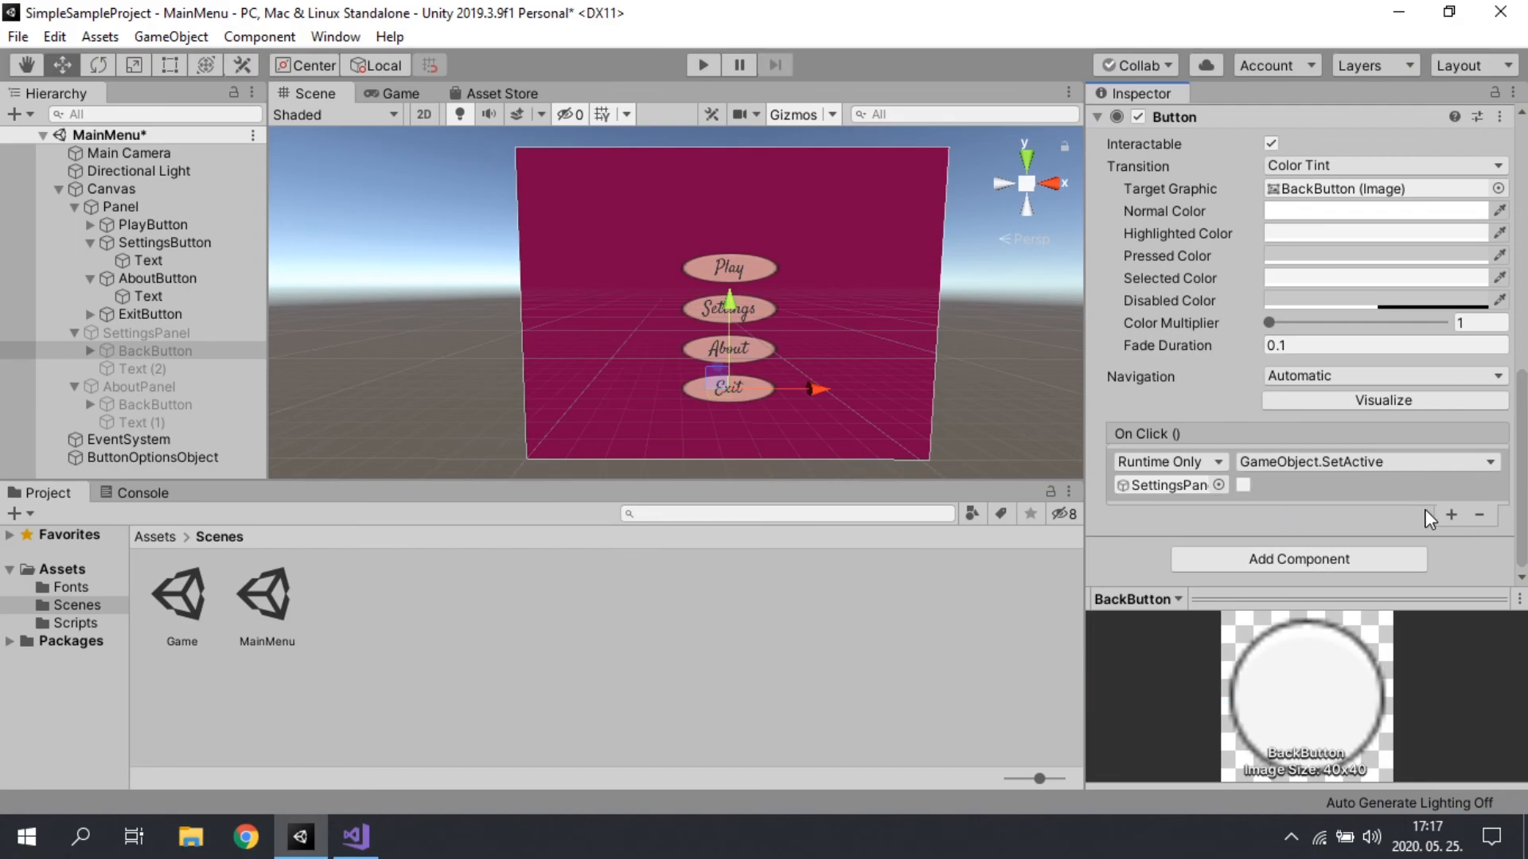
# Step: Add a second On Click entry to SettingsPanel's BackButton that calls GameObject.SetActive on Panel with the value enabled
pyautogui.click(1453, 516)
pyautogui.moveTo(125, 209); pyautogui.dragTo(1182, 492)
pyautogui.click(1281, 464)
pyautogui.moveTo(1305, 521)
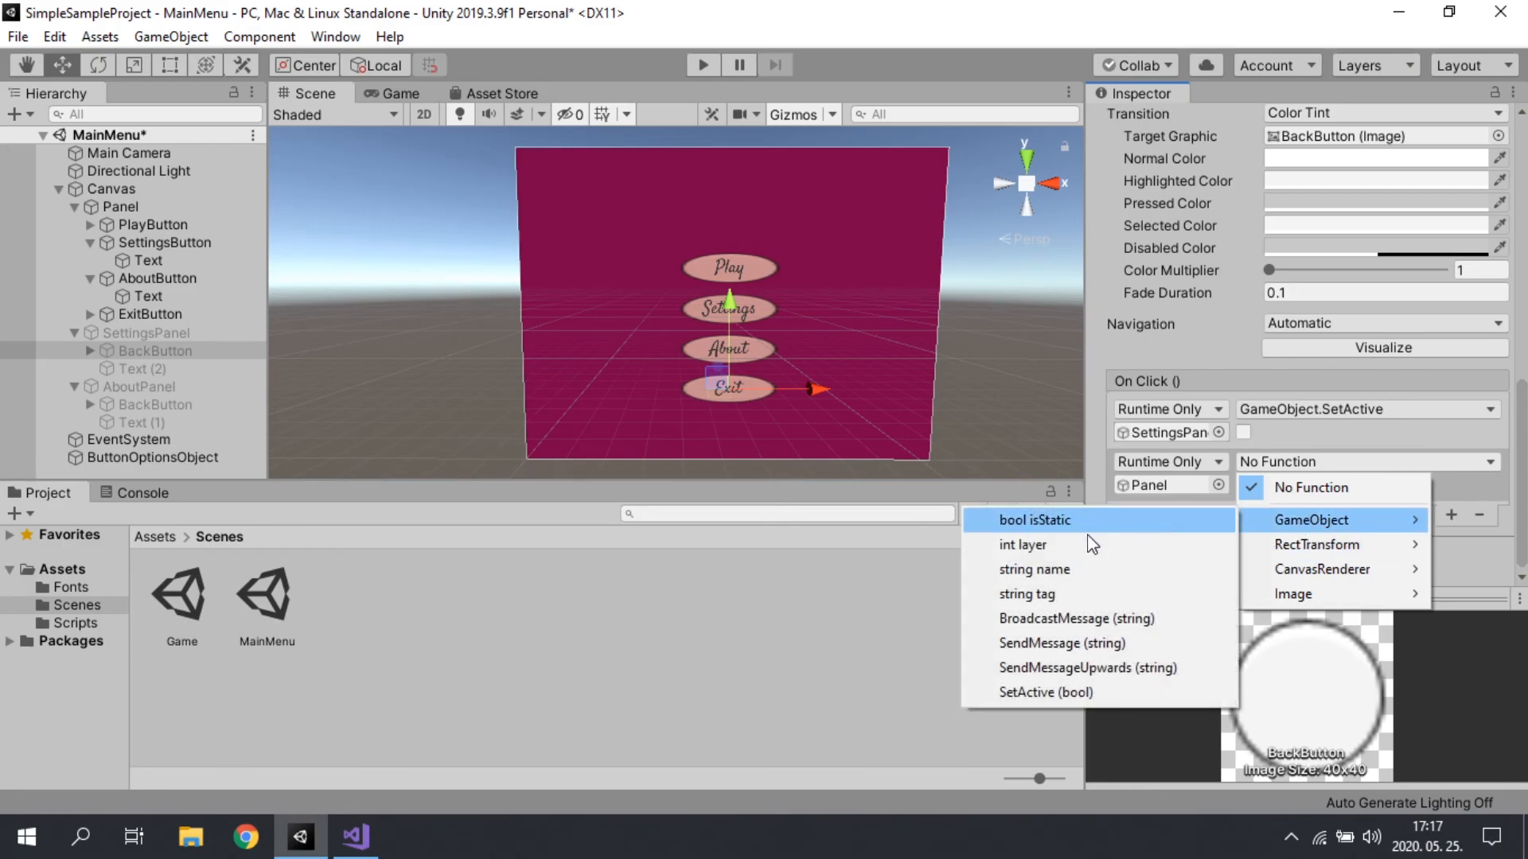
pyautogui.click(1084, 692)
pyautogui.click(1243, 484)
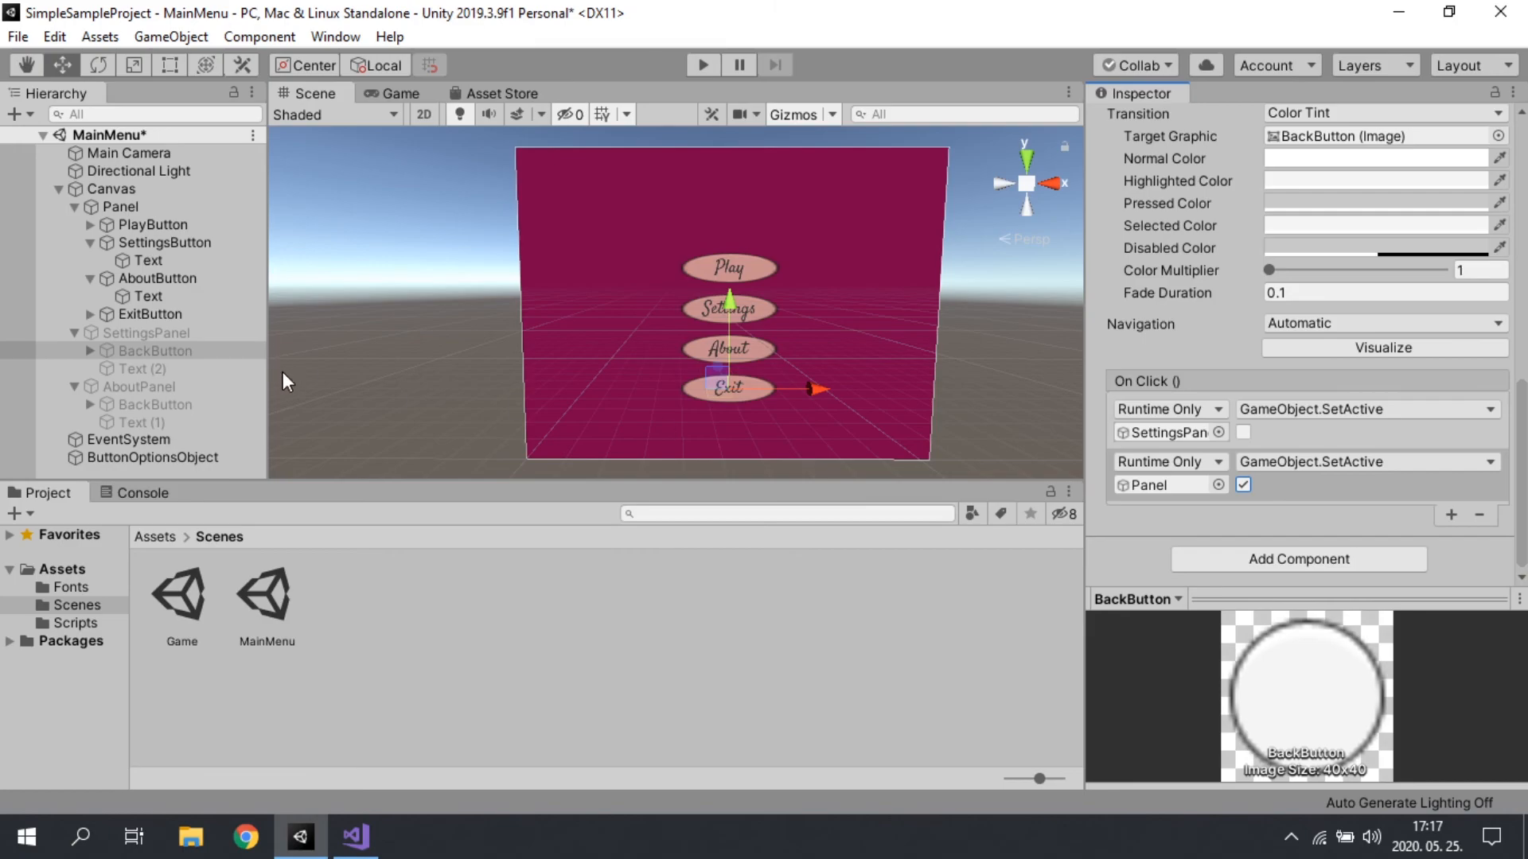
# Step: Replace the On Click entry of AboutPanel's BackButton with one calling GameObject.SetActive on AboutPanel with the value disabled
pyautogui.click(155, 405)
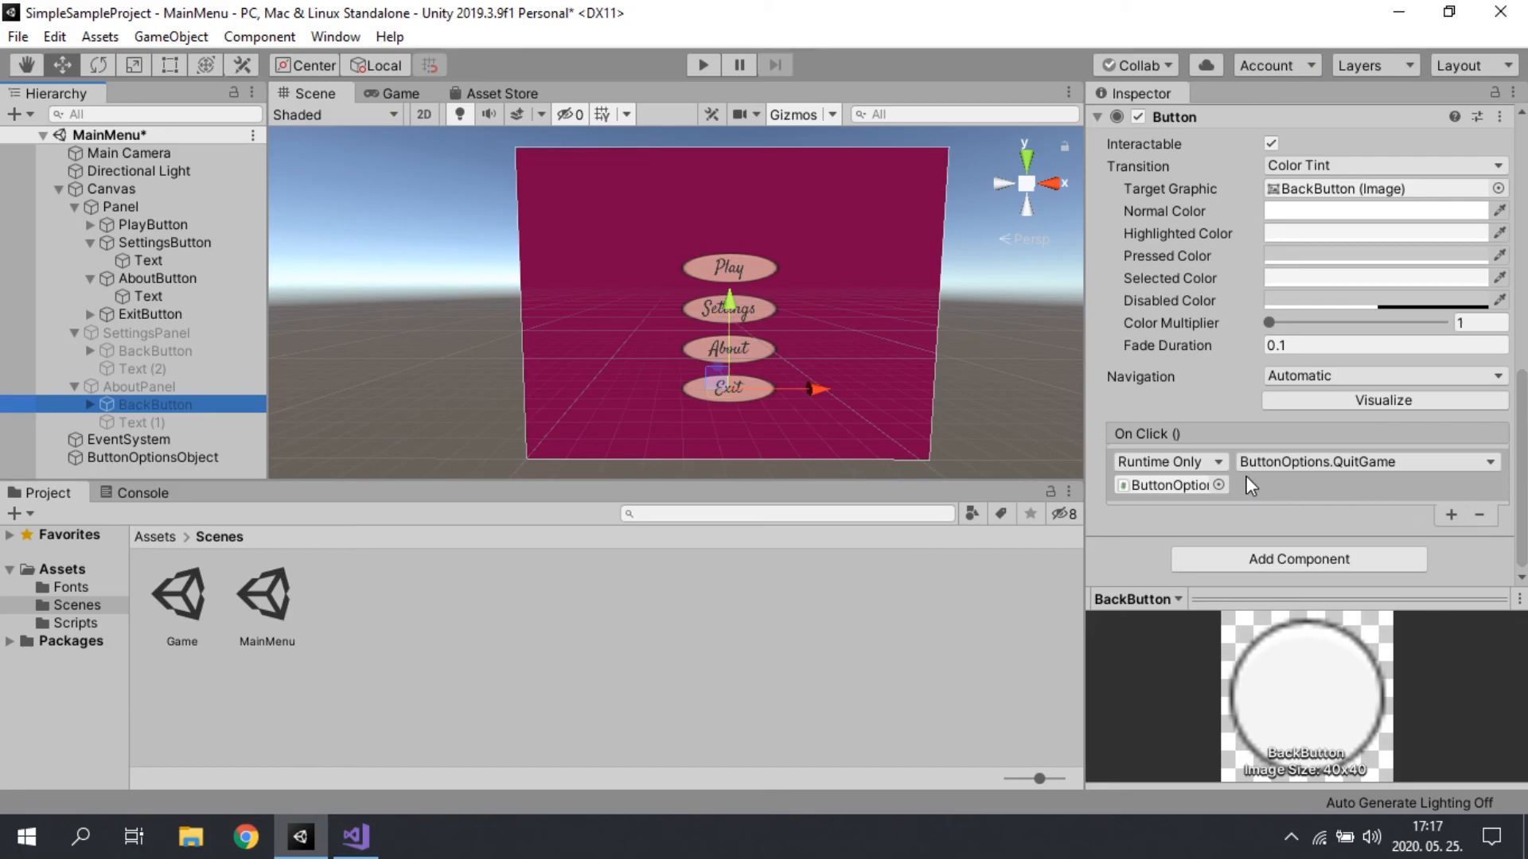
pyautogui.click(1479, 516)
pyautogui.click(1450, 515)
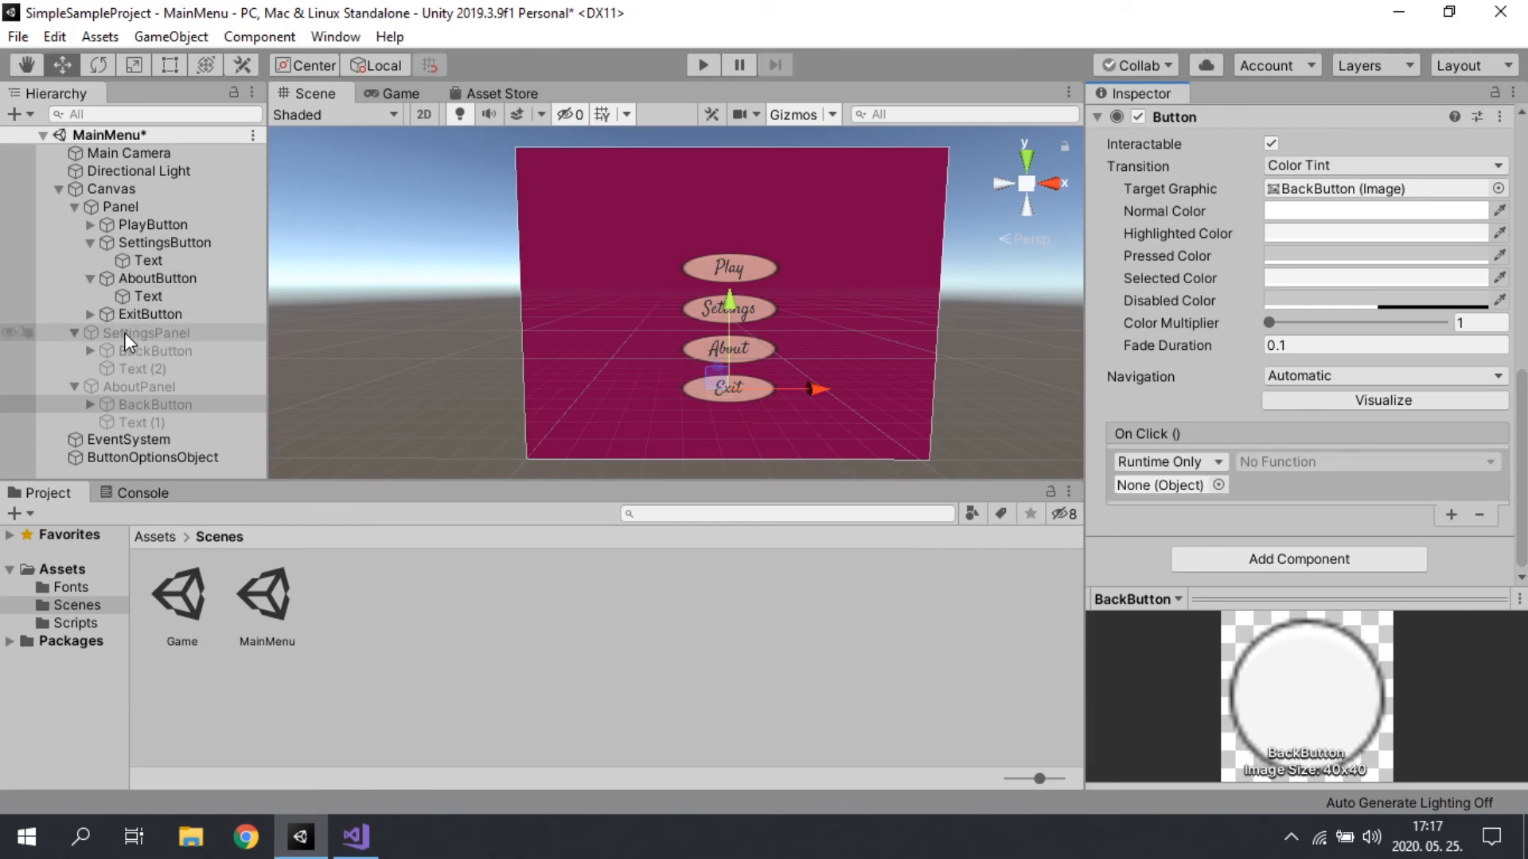
pyautogui.moveTo(124, 383); pyautogui.dragTo(1187, 489)
pyautogui.click(1300, 460)
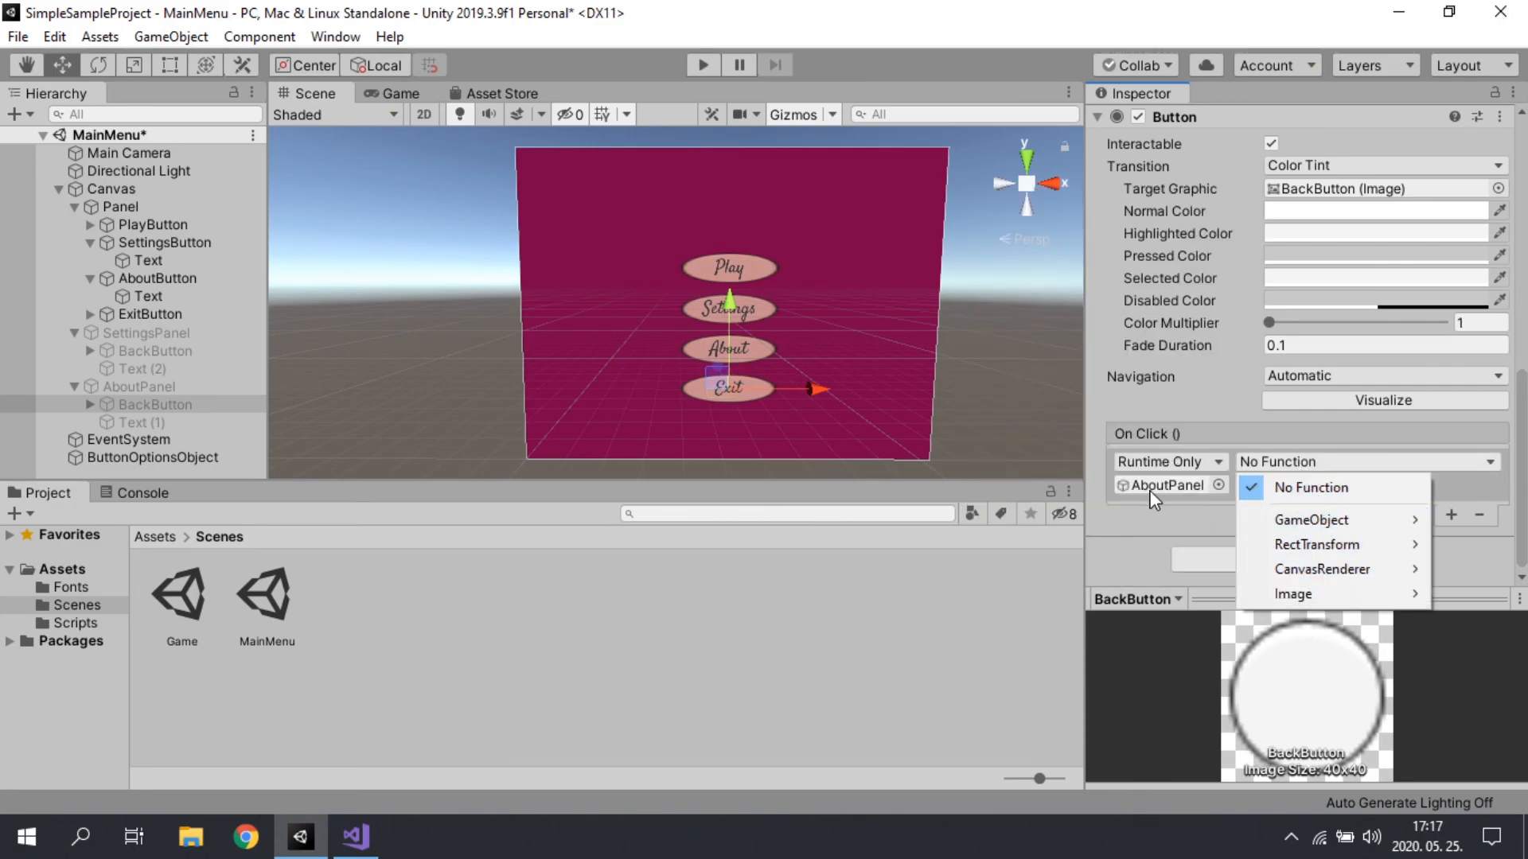
pyautogui.moveTo(1321, 523)
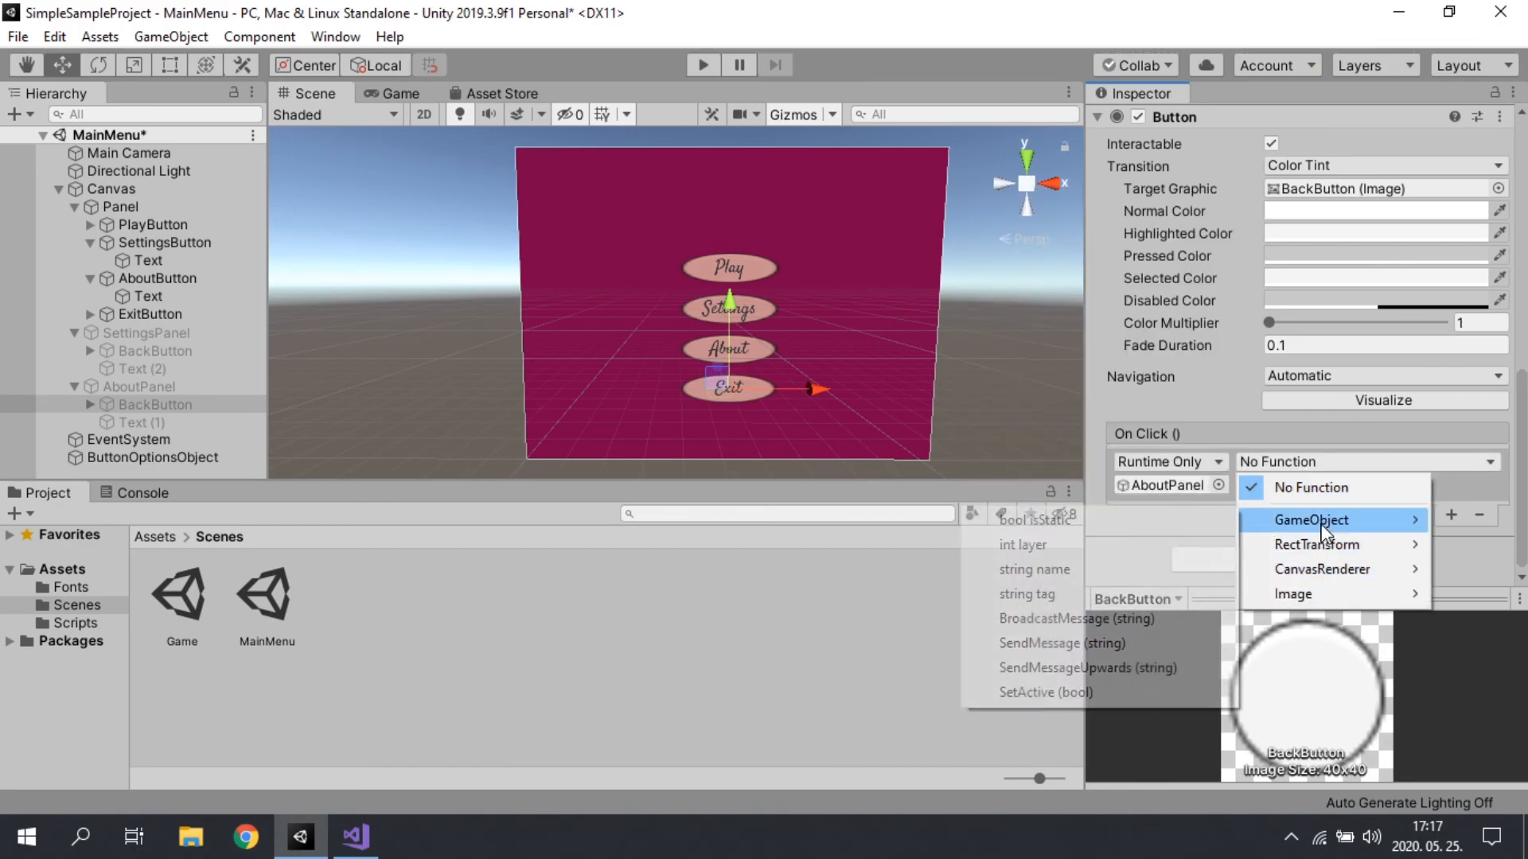
pyautogui.click(1050, 692)
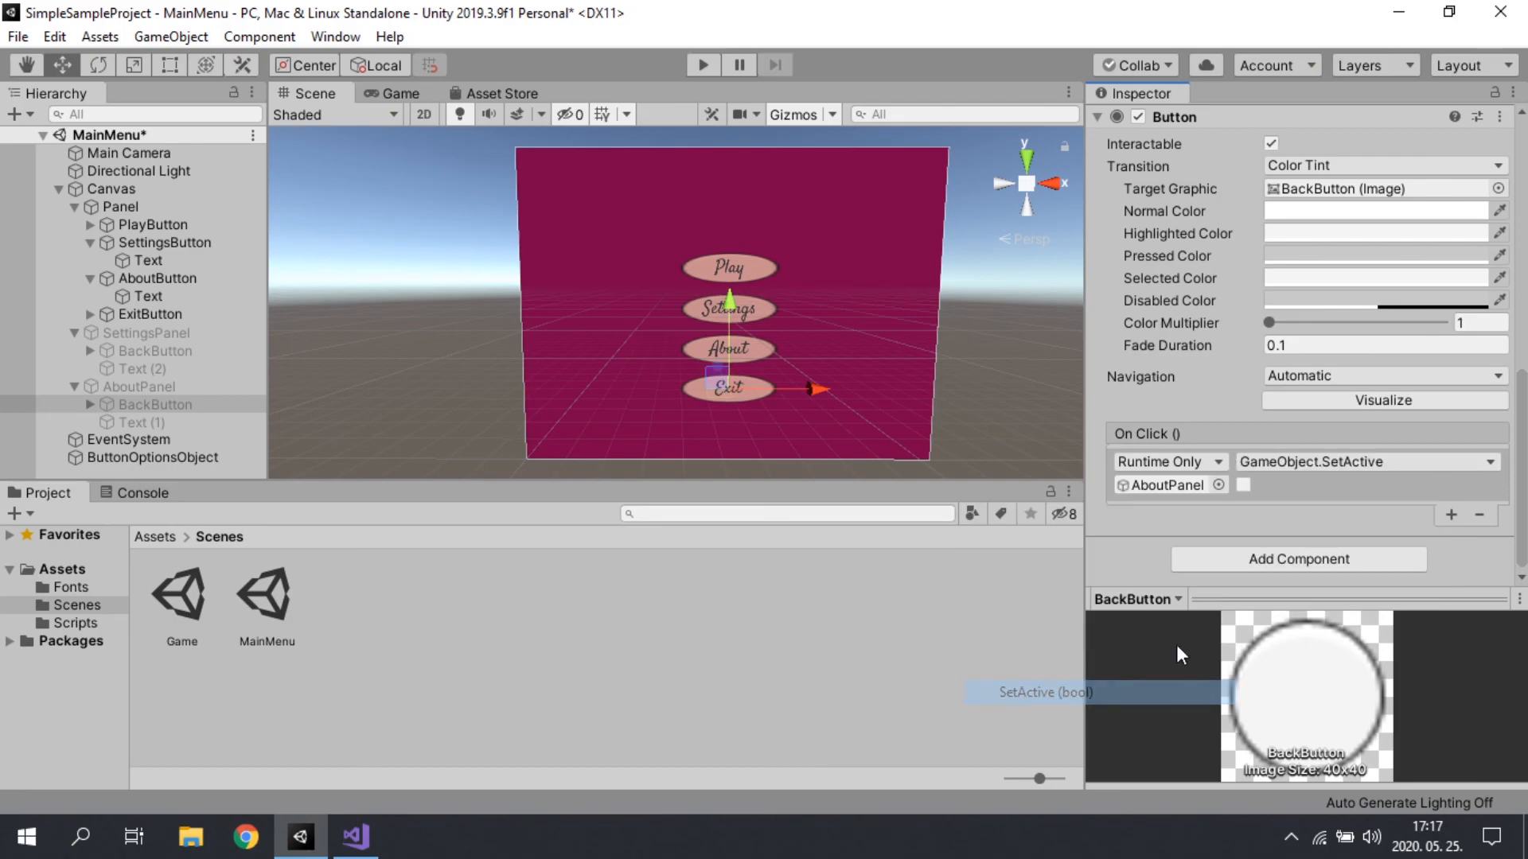
# Step: Add a second On Click entry to AboutPanel's BackButton that calls GameObject.SetActive on Panel with the value enabled, and save the scene
pyautogui.click(1452, 515)
pyautogui.moveTo(120, 207); pyautogui.dragTo(1159, 490)
pyautogui.click(1320, 463)
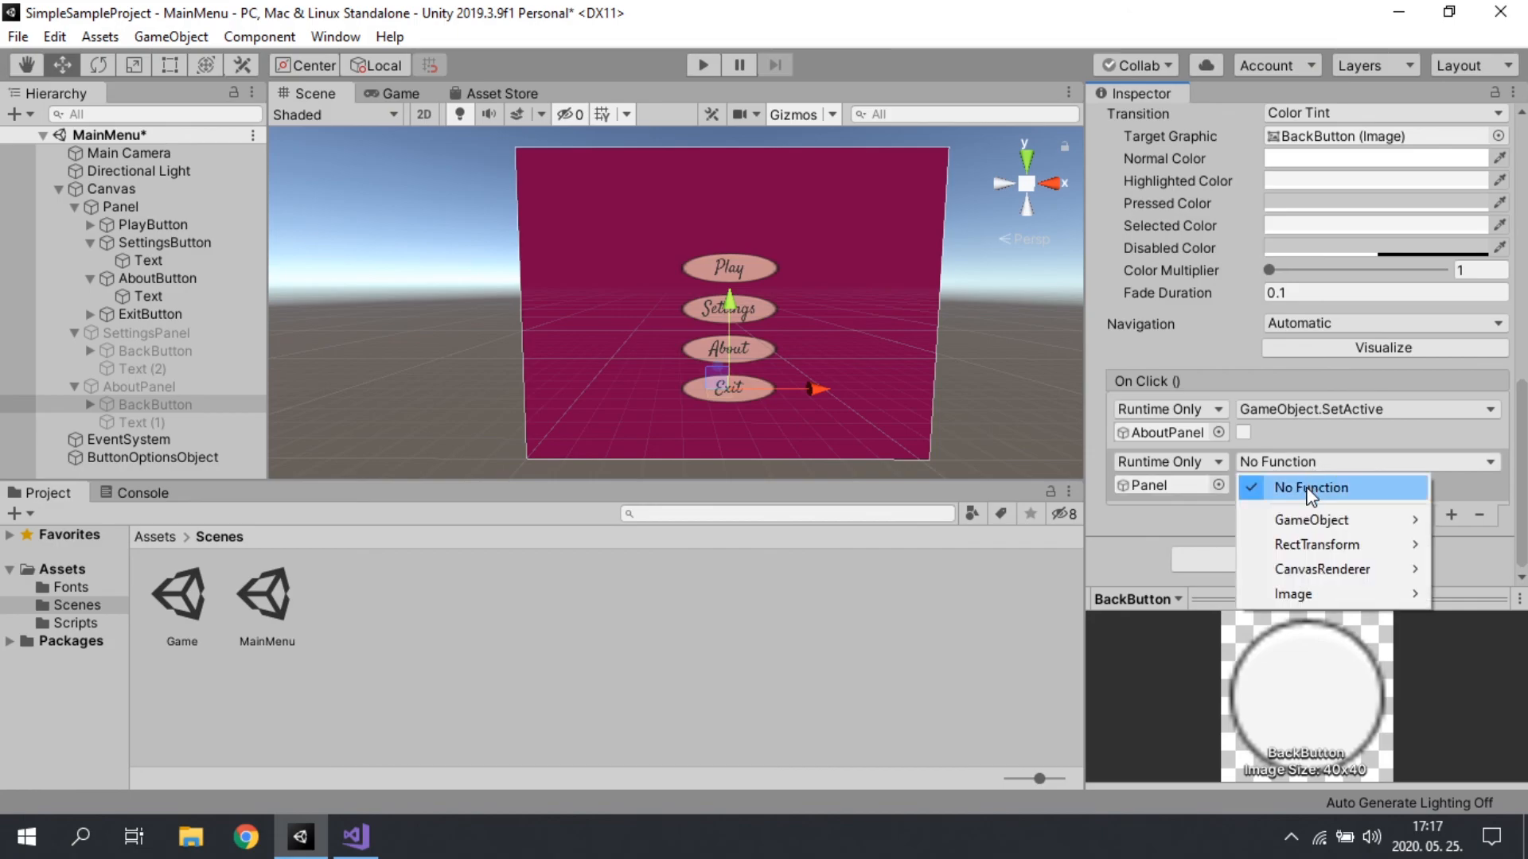
pyautogui.moveTo(1302, 514)
pyautogui.click(1086, 692)
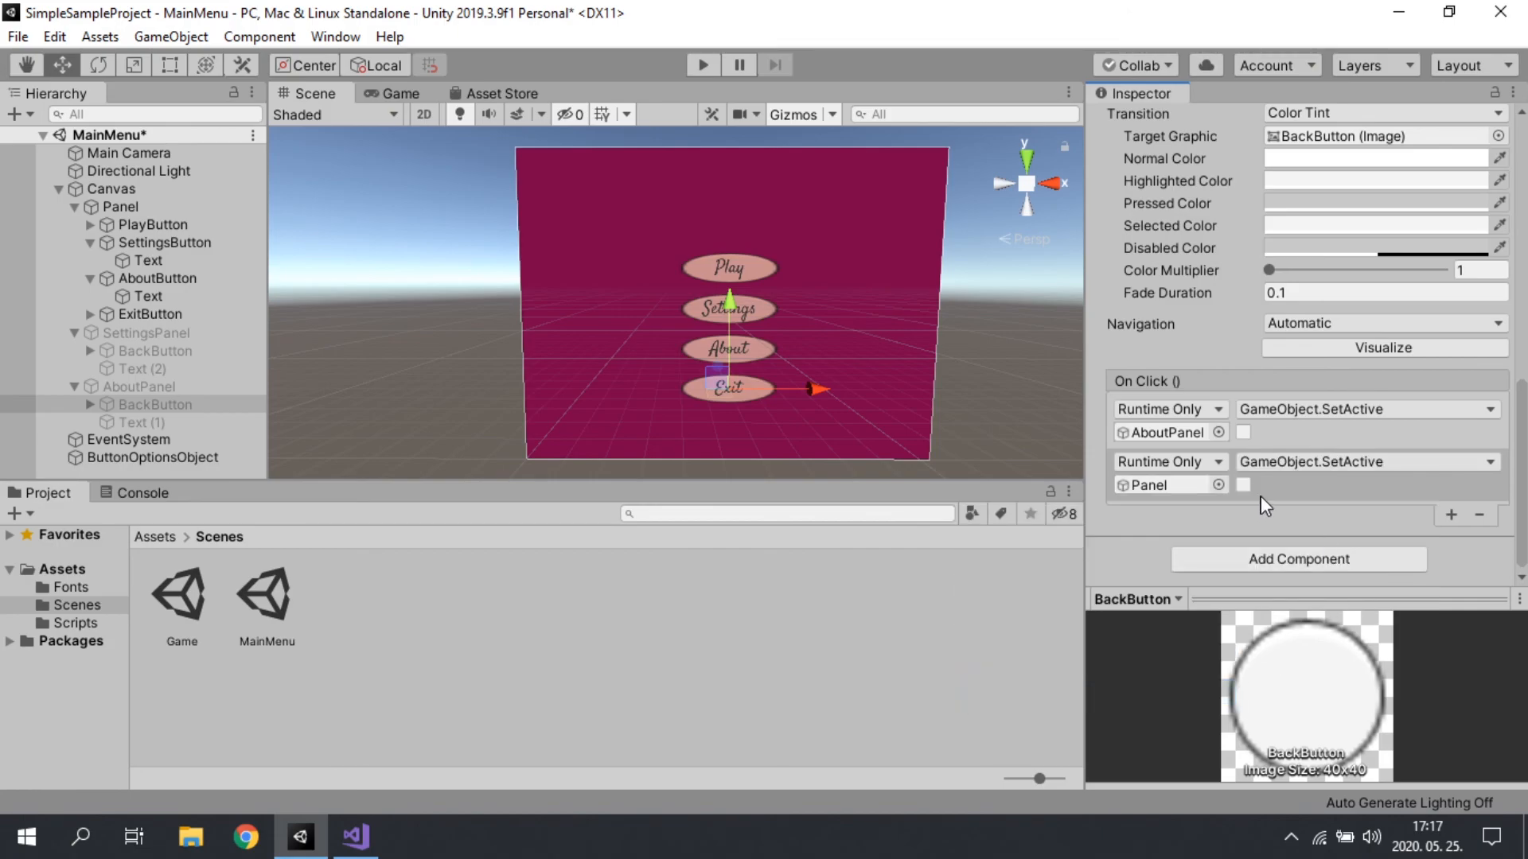
pyautogui.scroll(5, 1226, 317)
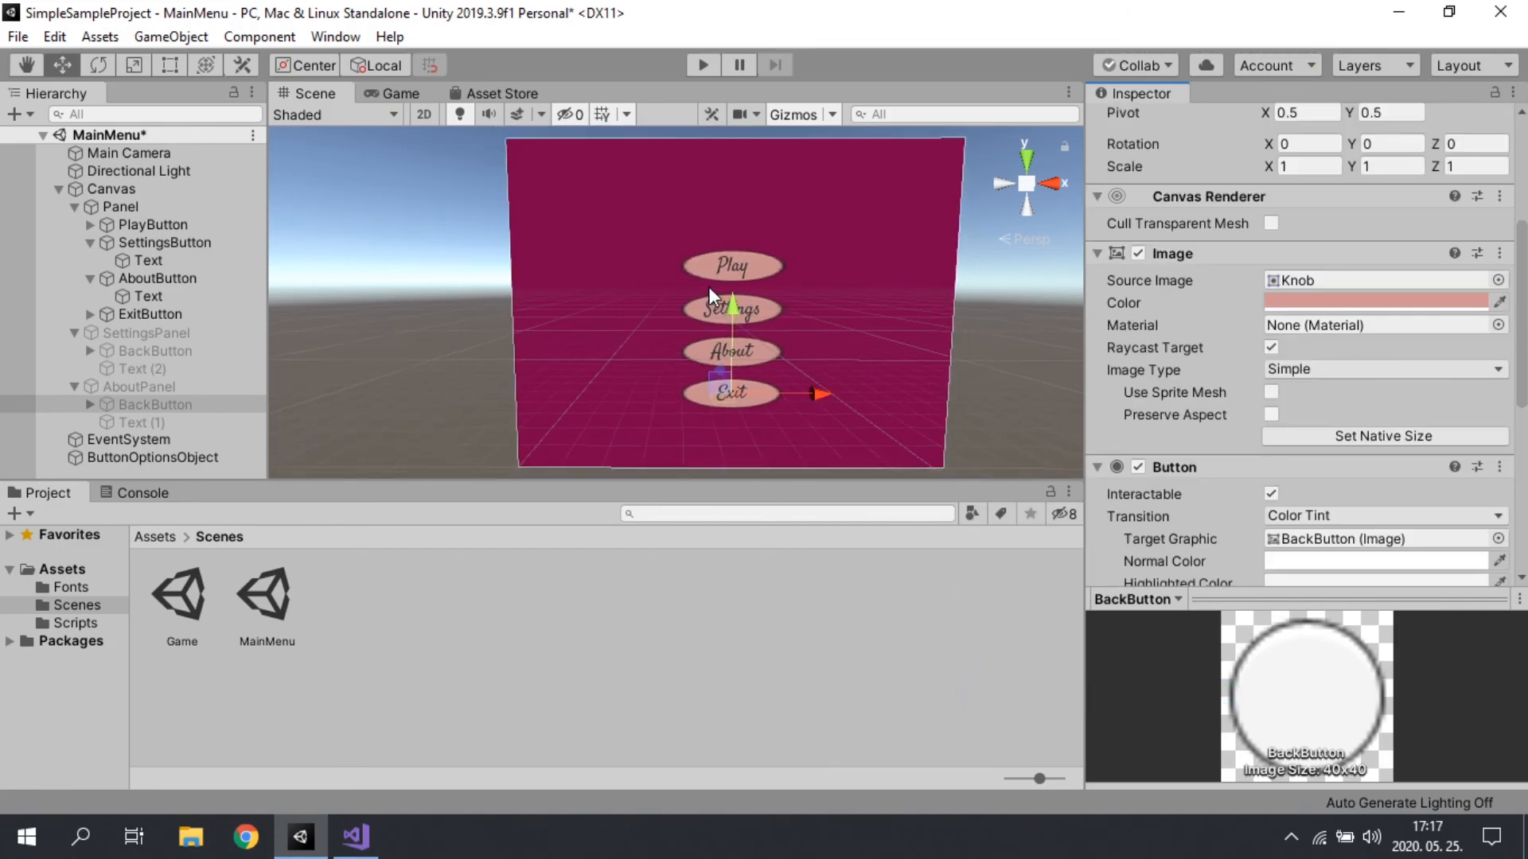
pyautogui.scroll(3, 1218, 289)
pyautogui.hotkey('ctrl', 's')
# Step: Run the MainMenu scene, test Settings and About with their Back buttons as well as Play, and stop the run
pyautogui.hotkey('ctrl', 'p')
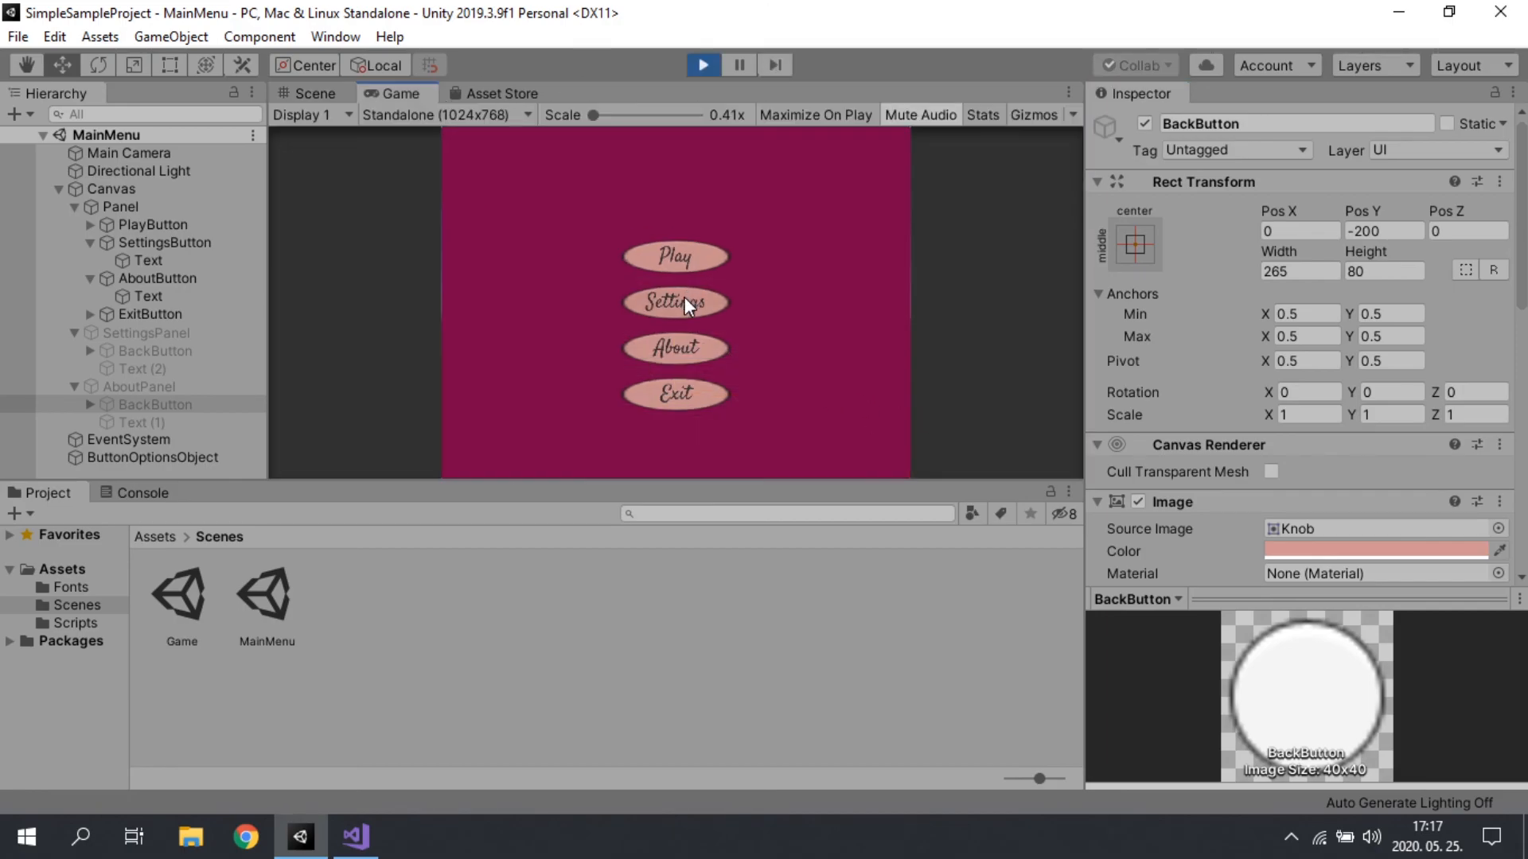
pyautogui.click(672, 299)
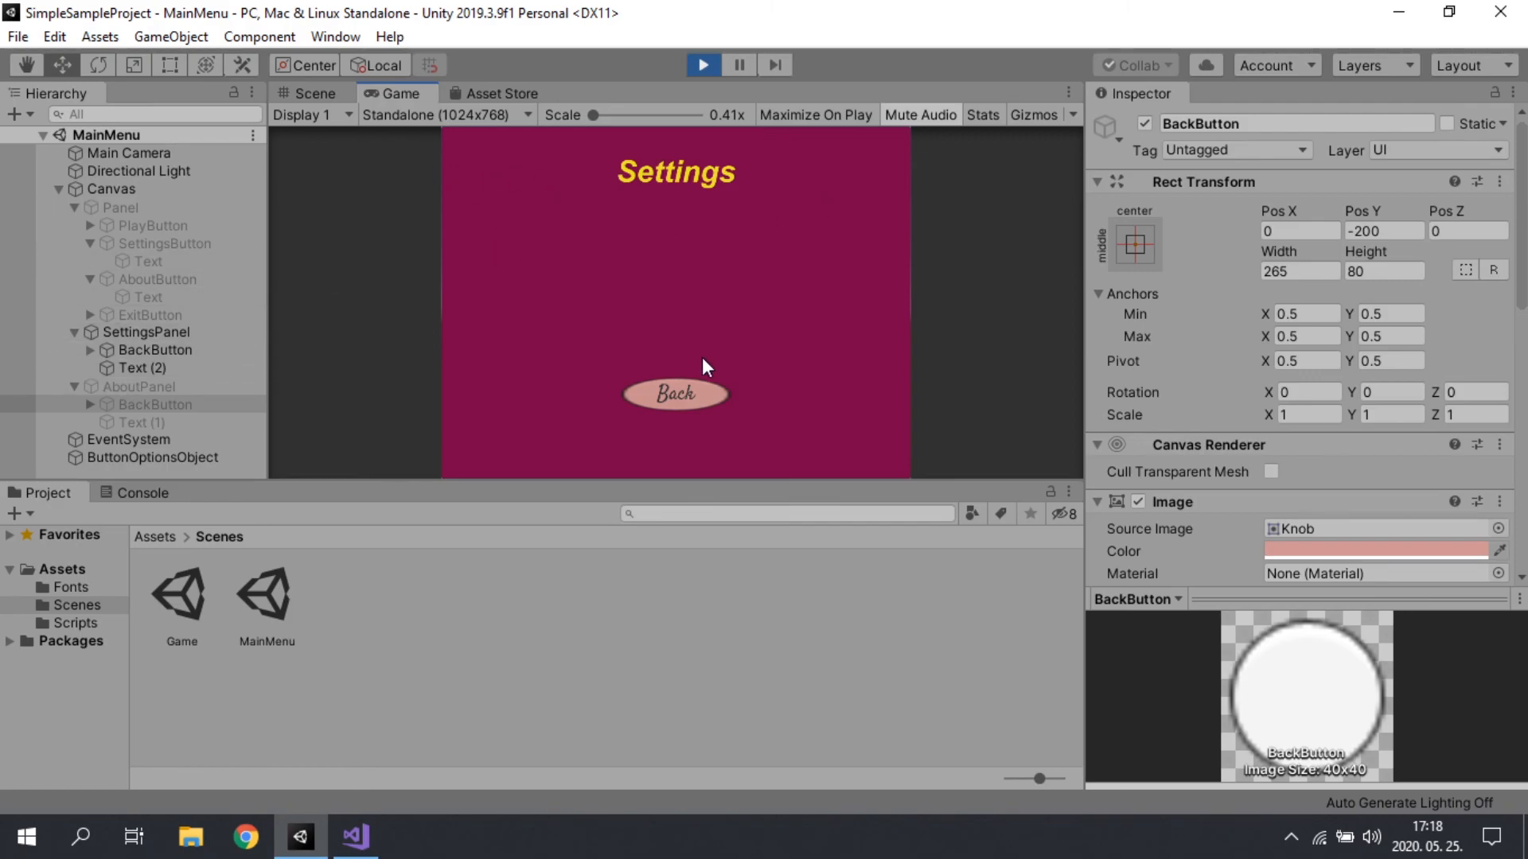
pyautogui.click(678, 402)
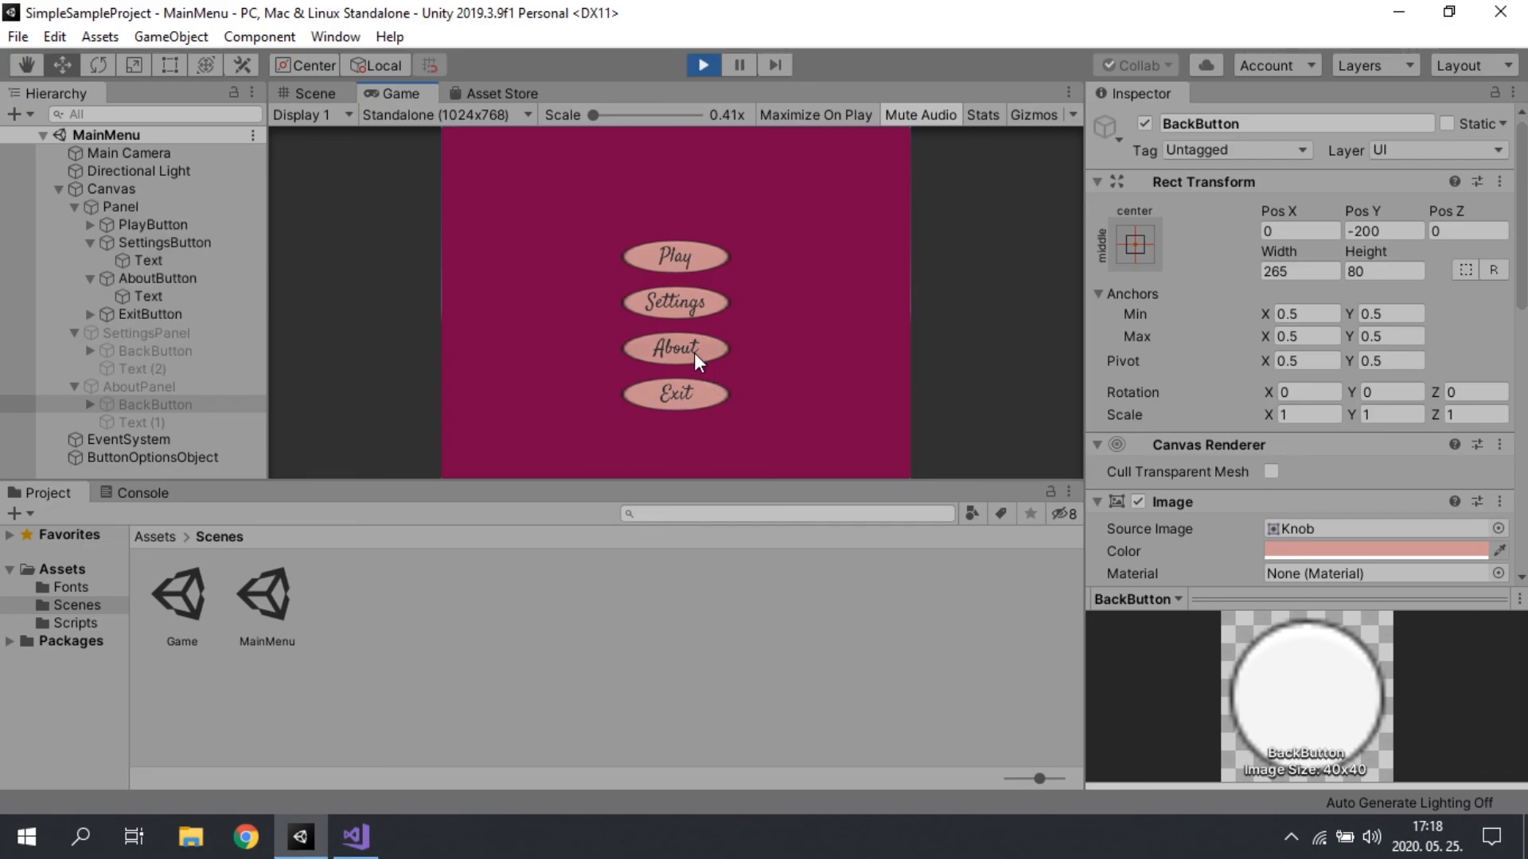
pyautogui.click(694, 354)
pyautogui.click(676, 393)
pyautogui.click(720, 253)
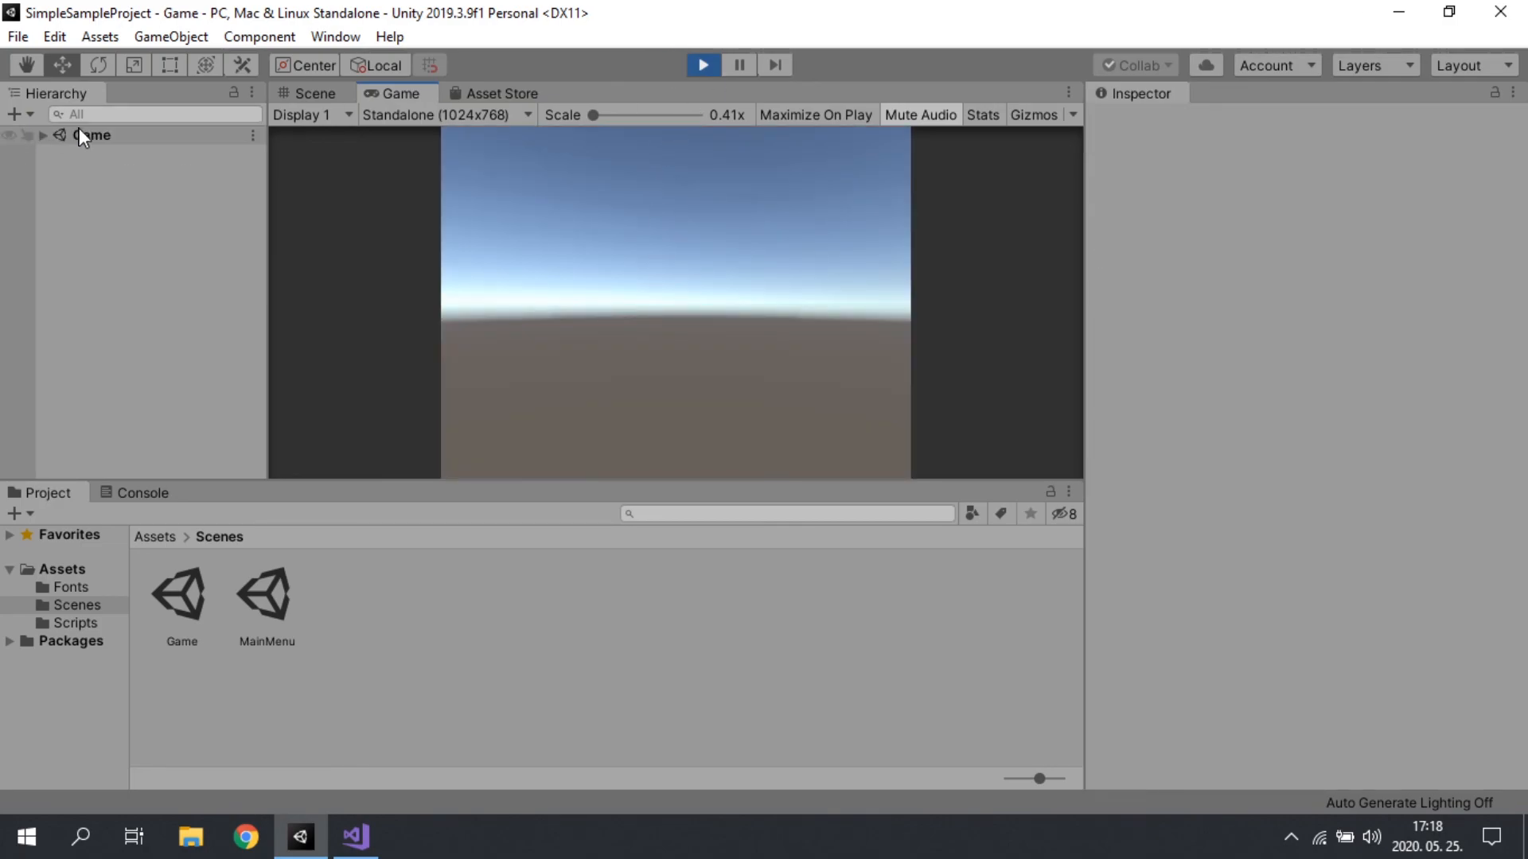
pyautogui.click(695, 69)
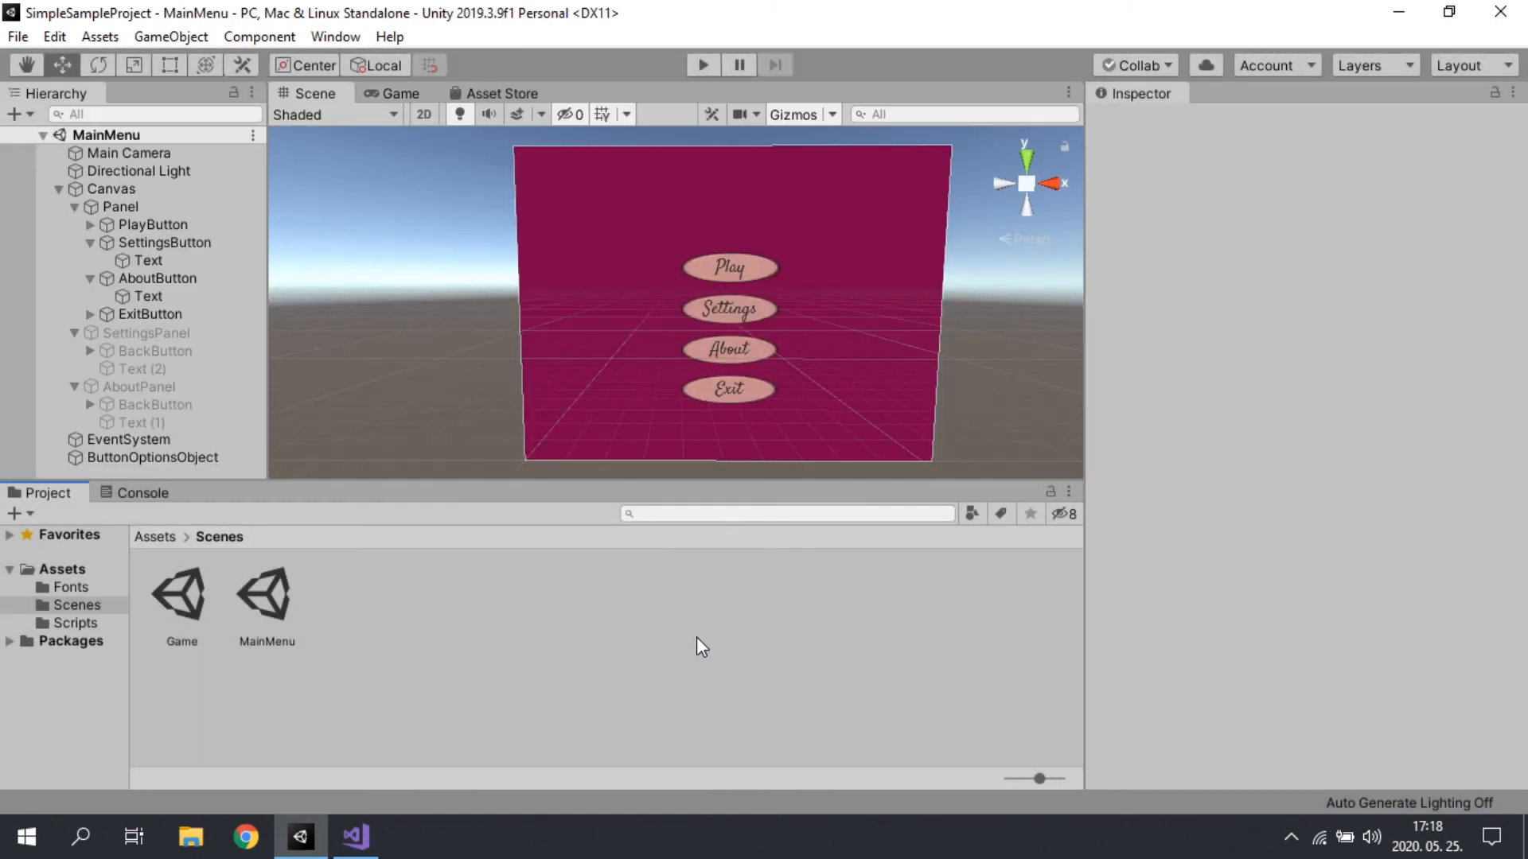